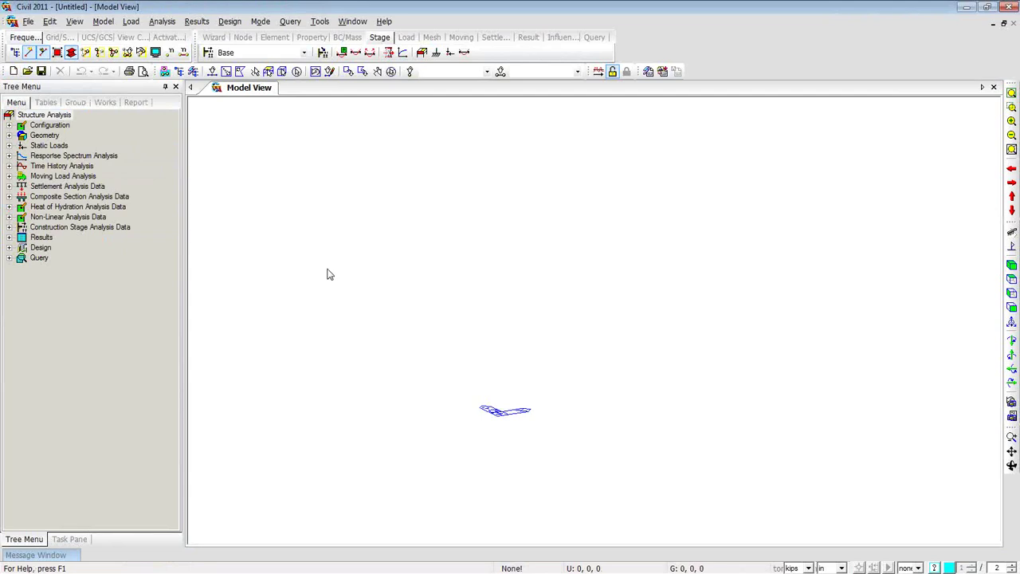
Display the works tree and open the material properties for the model
{"action": "left_click", "coordinate": [106, 103]}
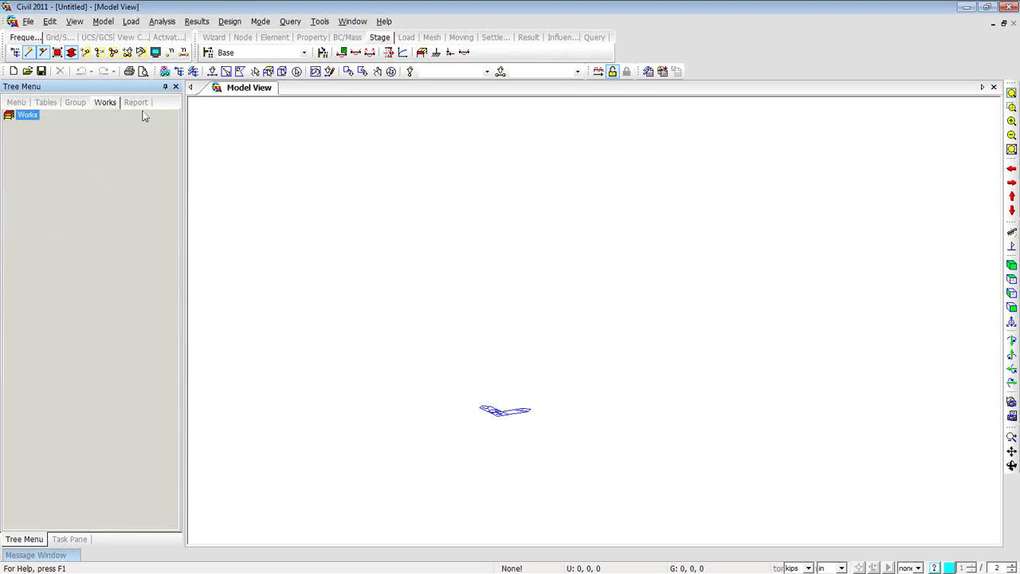
{"action": "right_click", "coordinate": [348, 171]}
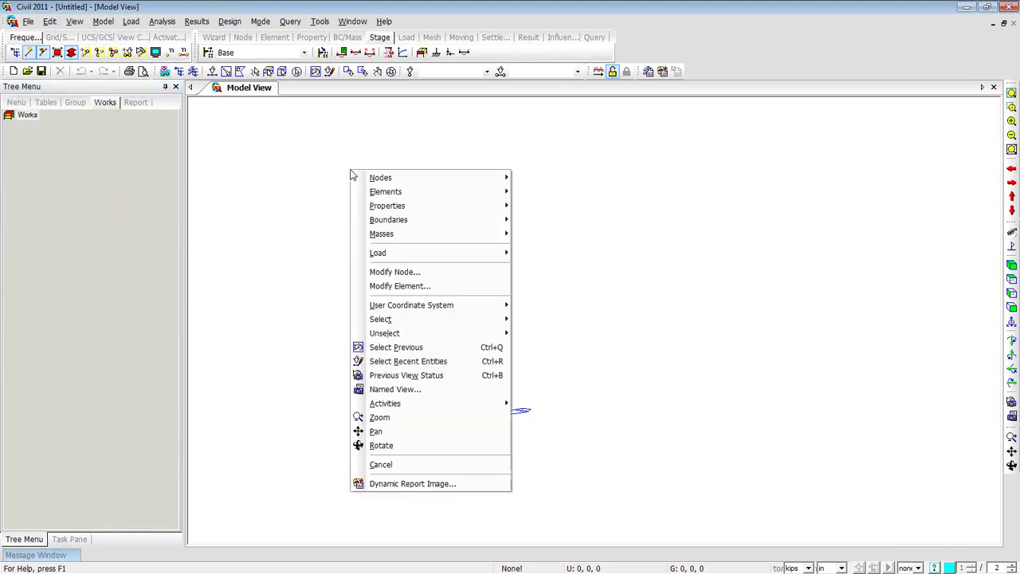
{"action": "mouse_move", "coordinate": [380, 207]}
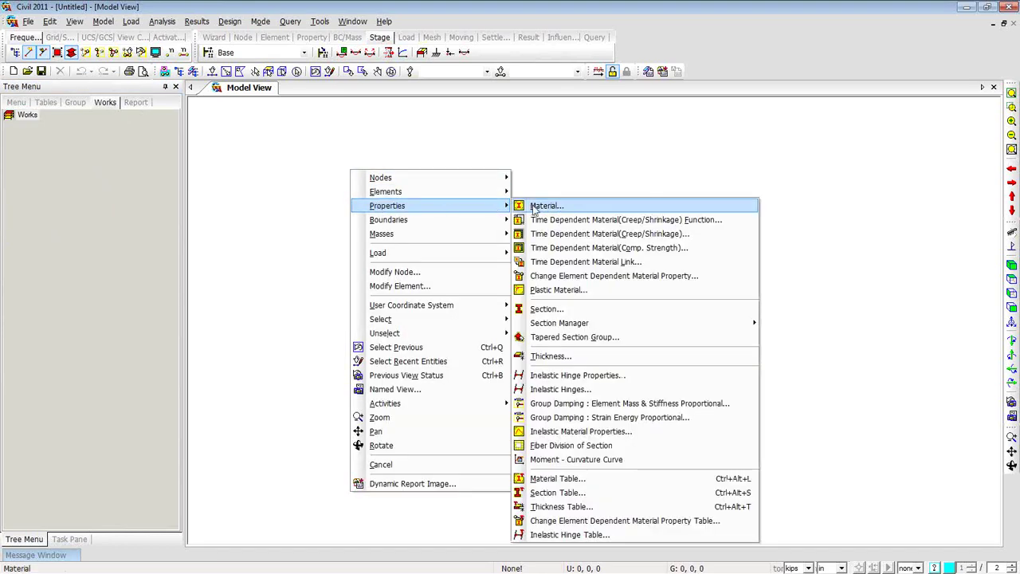
{"action": "left_click", "coordinate": [530, 206]}
{"action": "left_click_drag", "start_coordinate": [212, 22], "coordinate": [399, 105]}
Add a steel material using A709-50W from the ASTM(S) standard database
{"action": "left_click", "coordinate": [454, 146]}
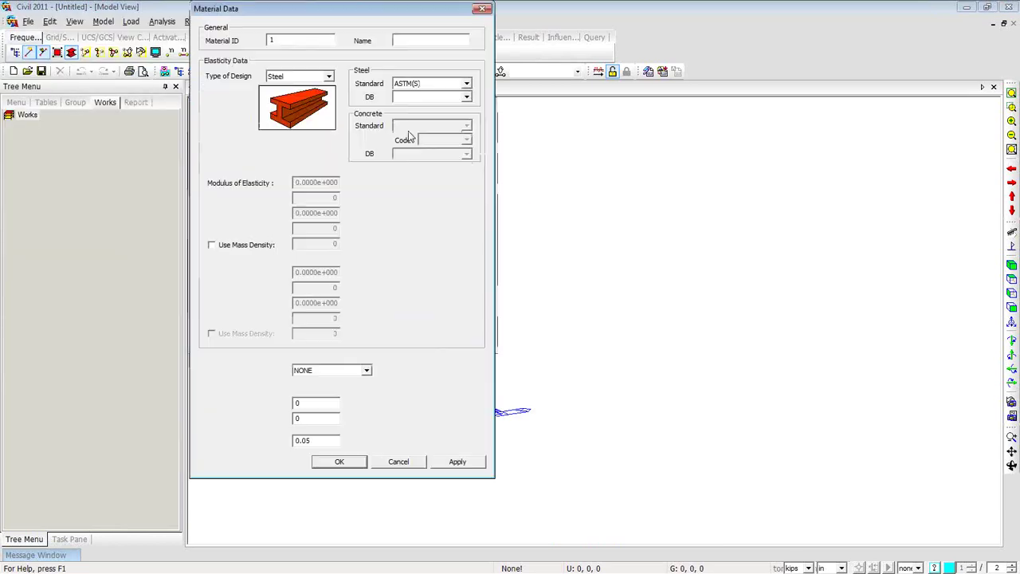
{"action": "left_click_drag", "start_coordinate": [349, 22], "coordinate": [659, 117]}
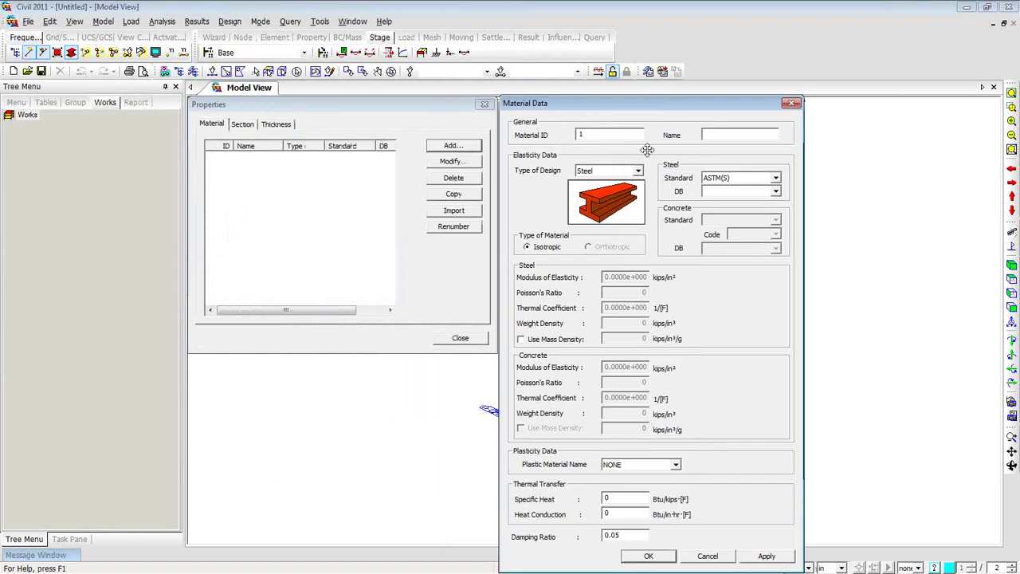
{"action": "left_click", "coordinate": [775, 192]}
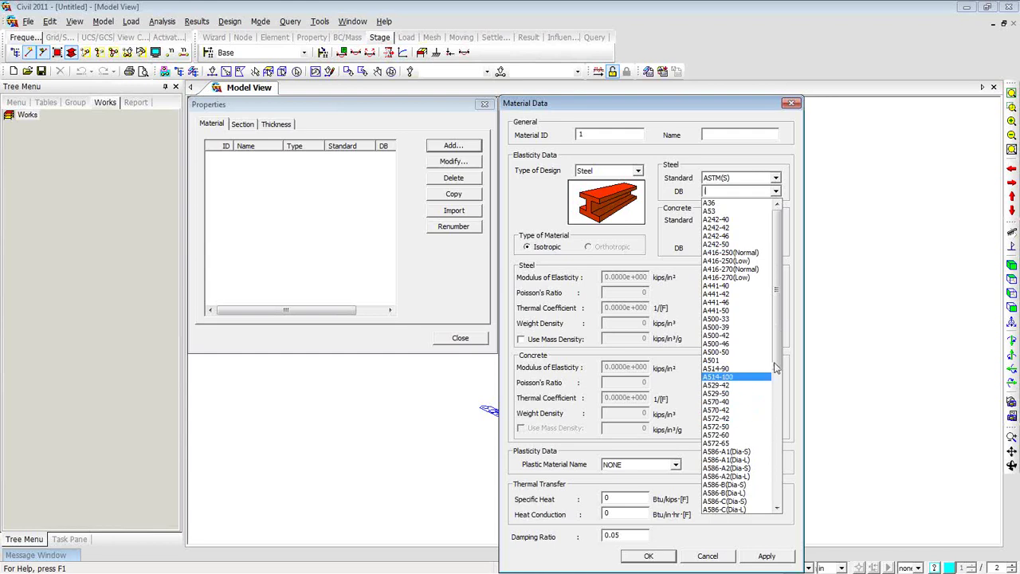
{"action": "left_click_drag", "start_coordinate": [777, 369], "coordinate": [777, 481]}
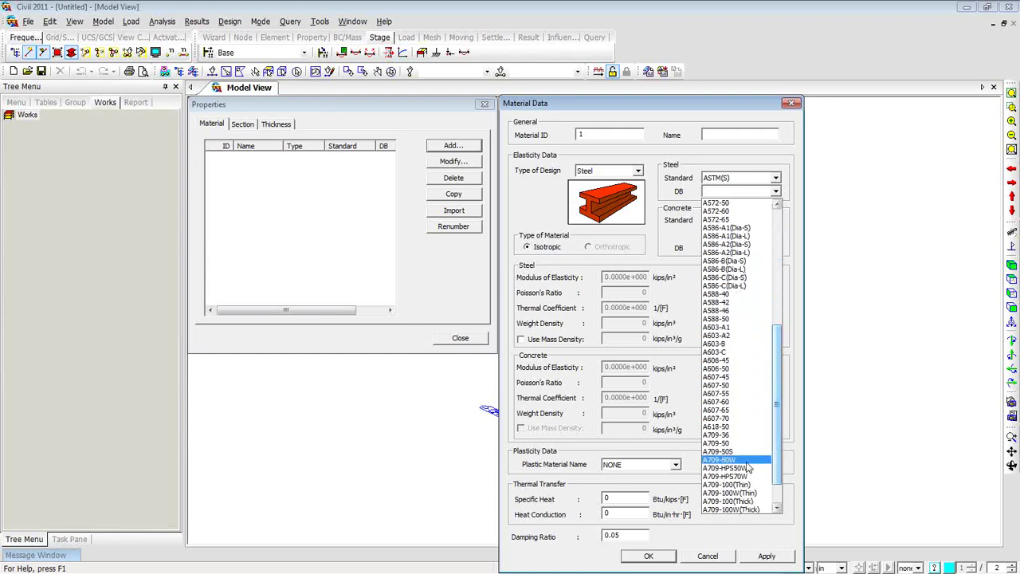
{"action": "left_click", "coordinate": [744, 461]}
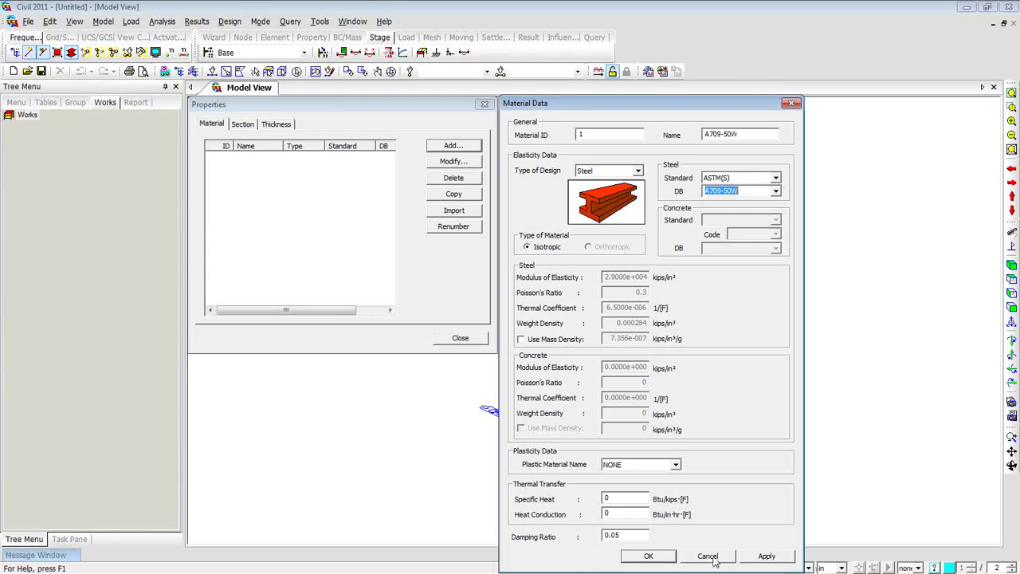
{"action": "left_click", "coordinate": [649, 556]}
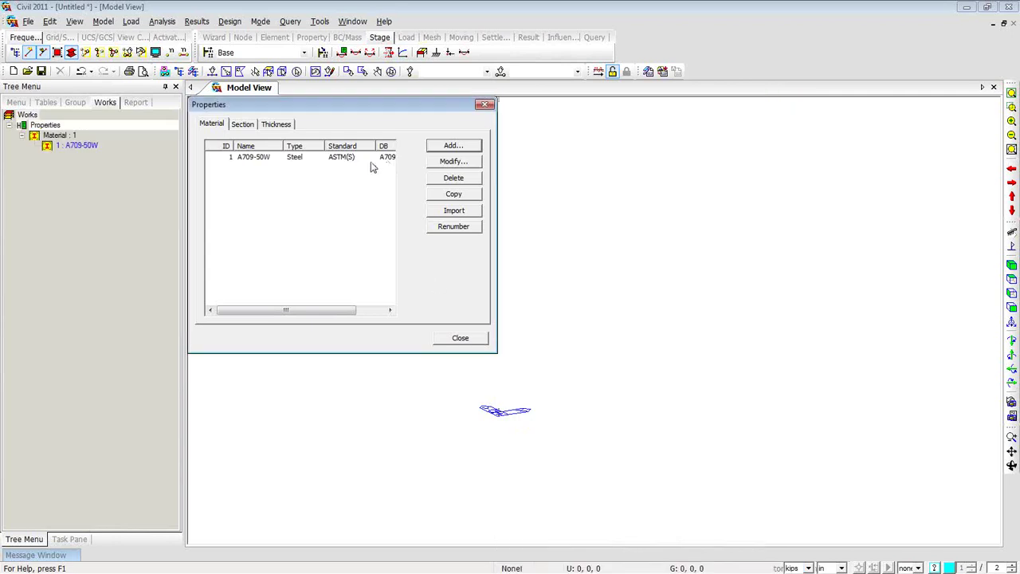
Import materials A709-50W, Grade C5000 and Crossbeams from the Curved Steel girder project, keeping their IDs, and show the section list
{"action": "left_click", "coordinate": [454, 212]}
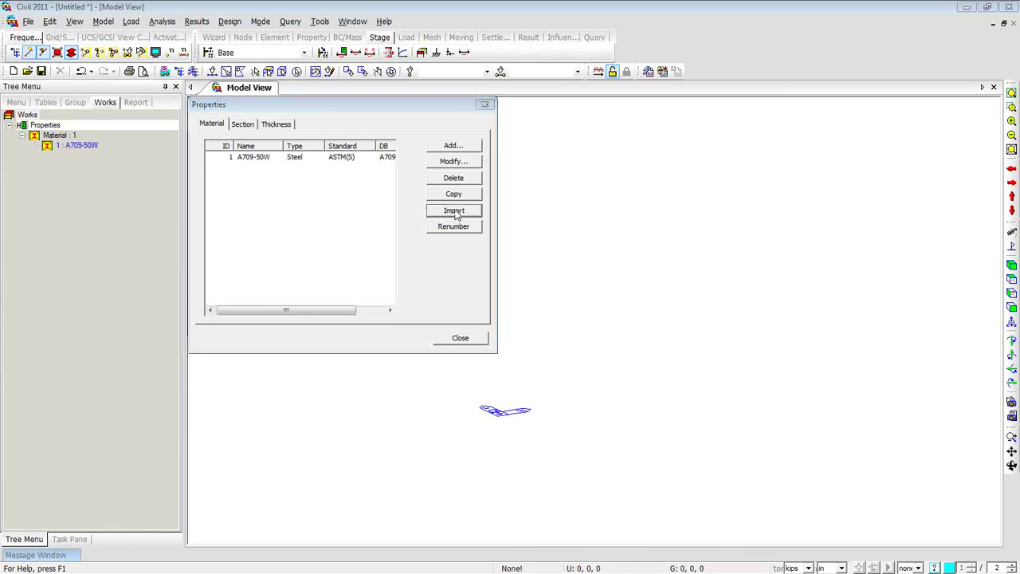
{"action": "left_click", "coordinate": [408, 159]}
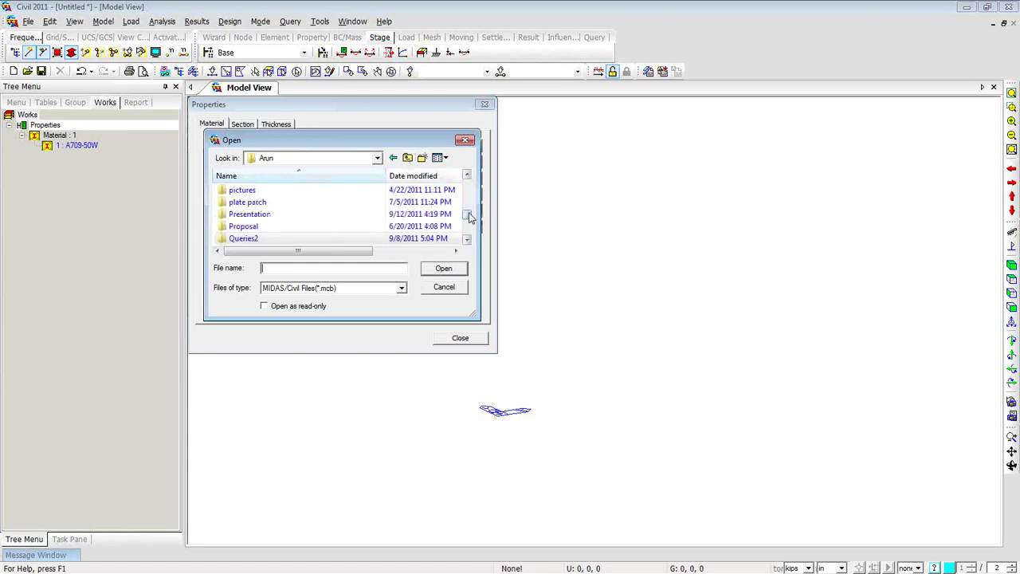
{"action": "left_click_drag", "start_coordinate": [469, 217], "coordinate": [469, 227]}
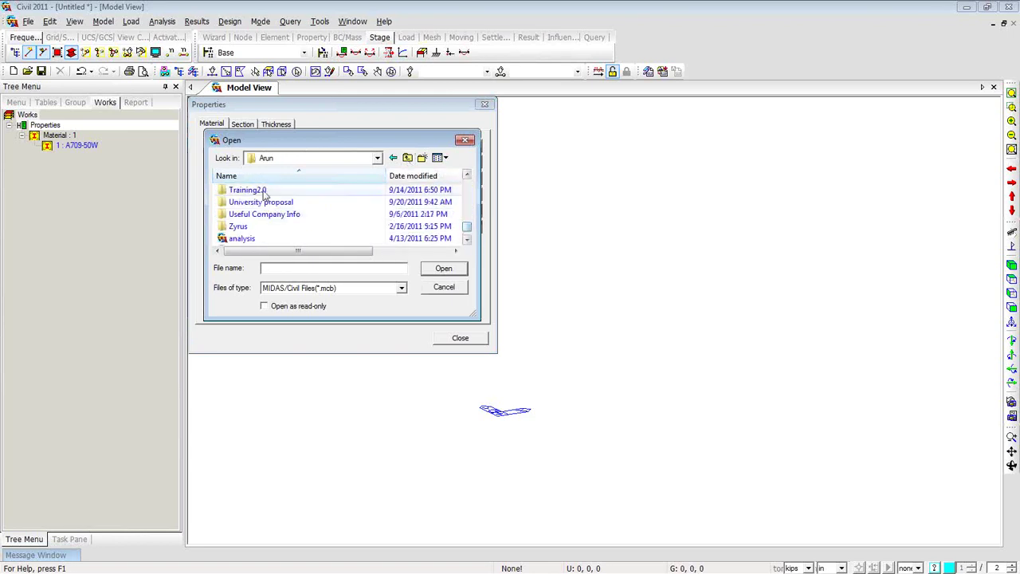
{"action": "double_click", "coordinate": [263, 192]}
{"action": "left_click_drag", "start_coordinate": [467, 185], "coordinate": [470, 224]}
{"action": "double_click", "coordinate": [240, 190]}
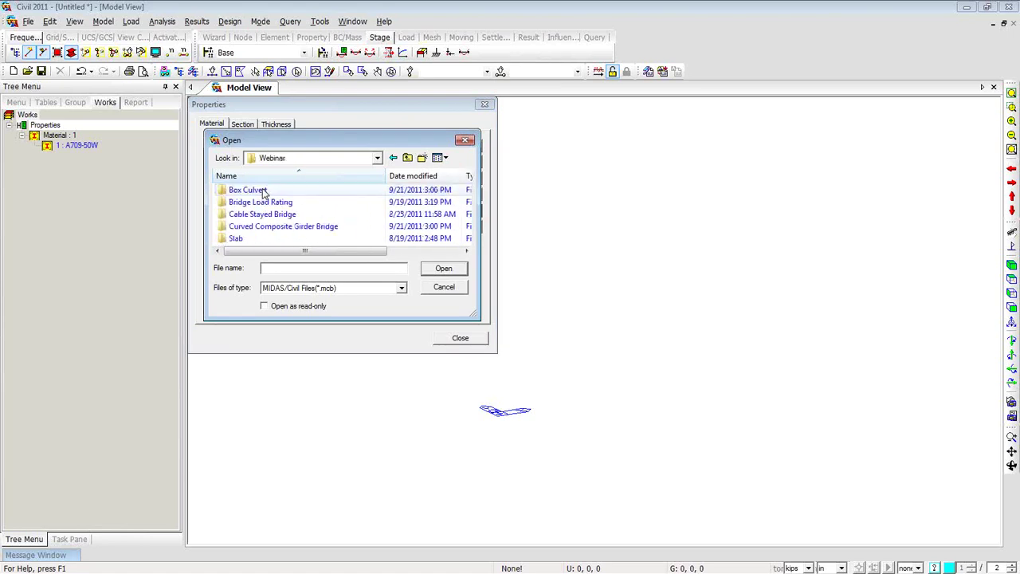
{"action": "double_click", "coordinate": [293, 227]}
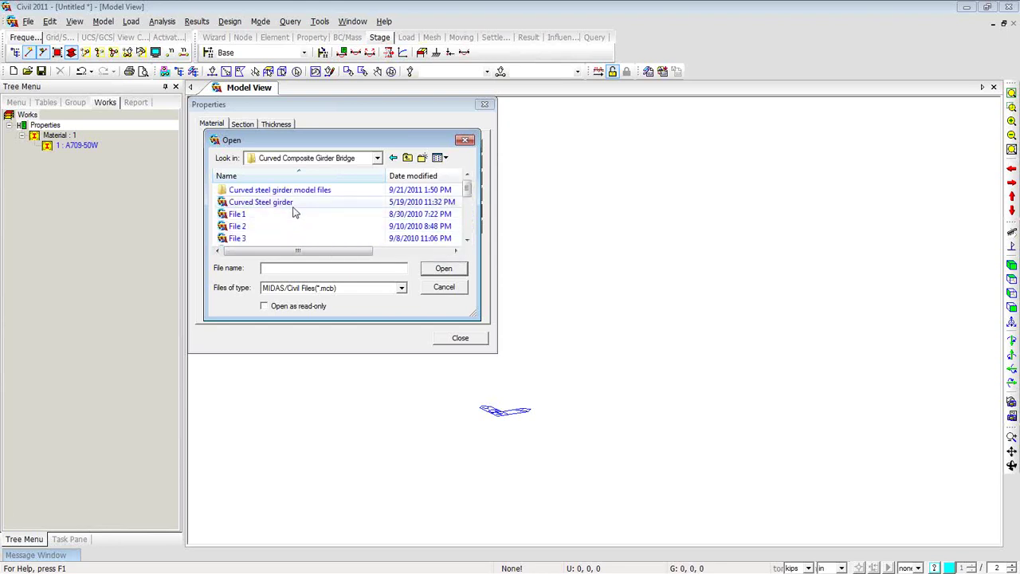
{"action": "double_click", "coordinate": [294, 205]}
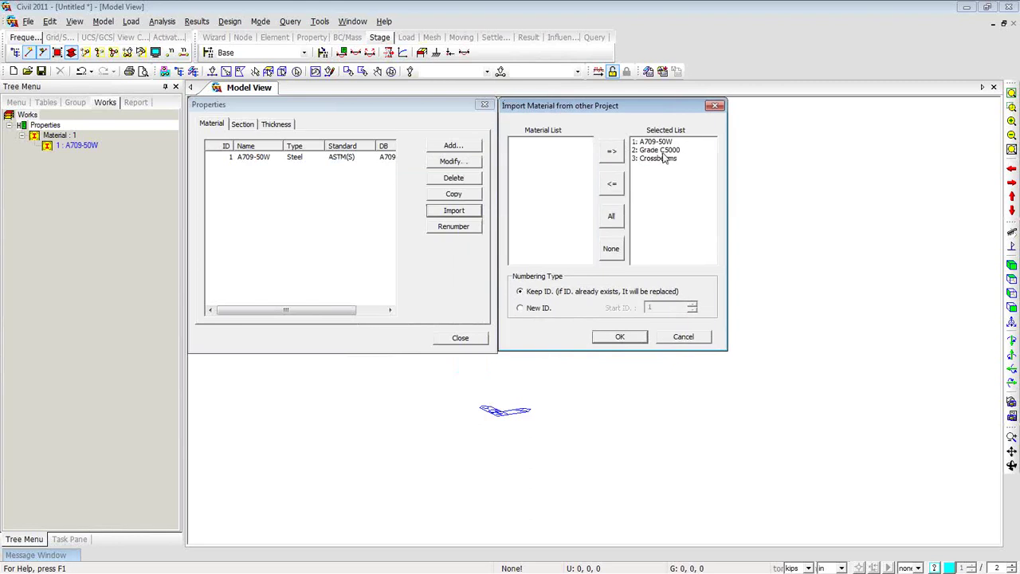
{"action": "left_click", "coordinate": [621, 338]}
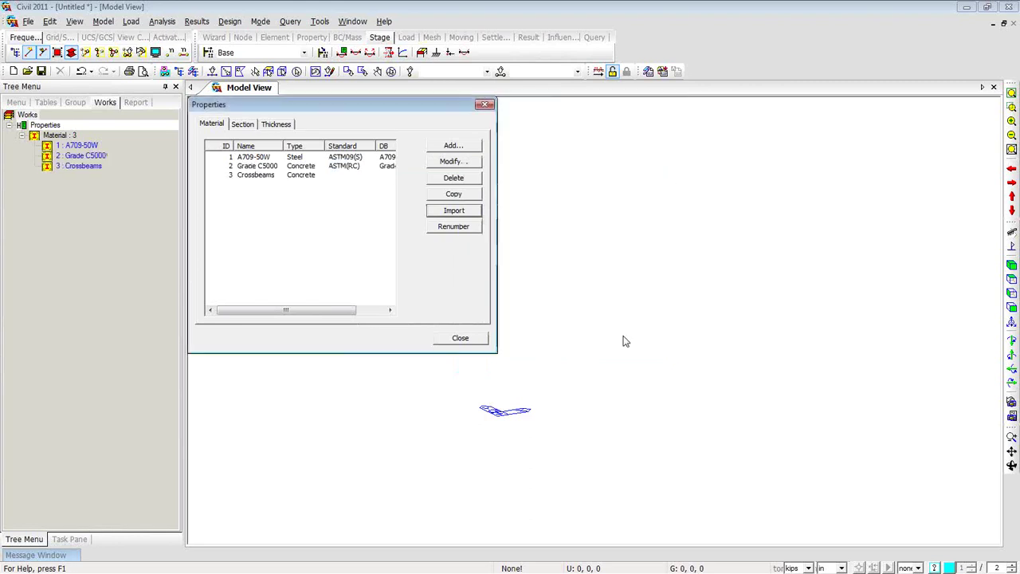
{"action": "left_click", "coordinate": [243, 125]}
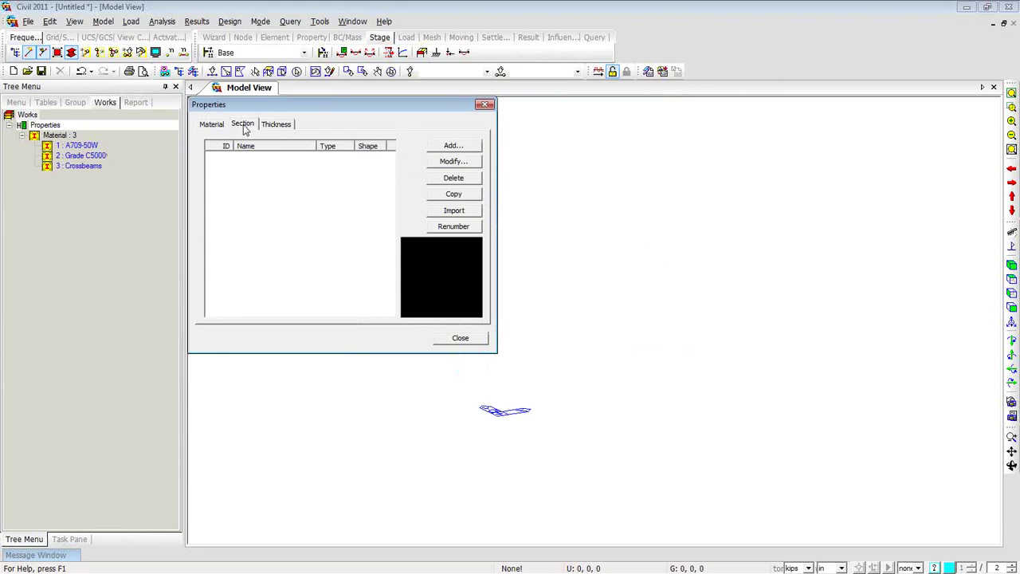
{"action": "left_click", "coordinate": [448, 210]}
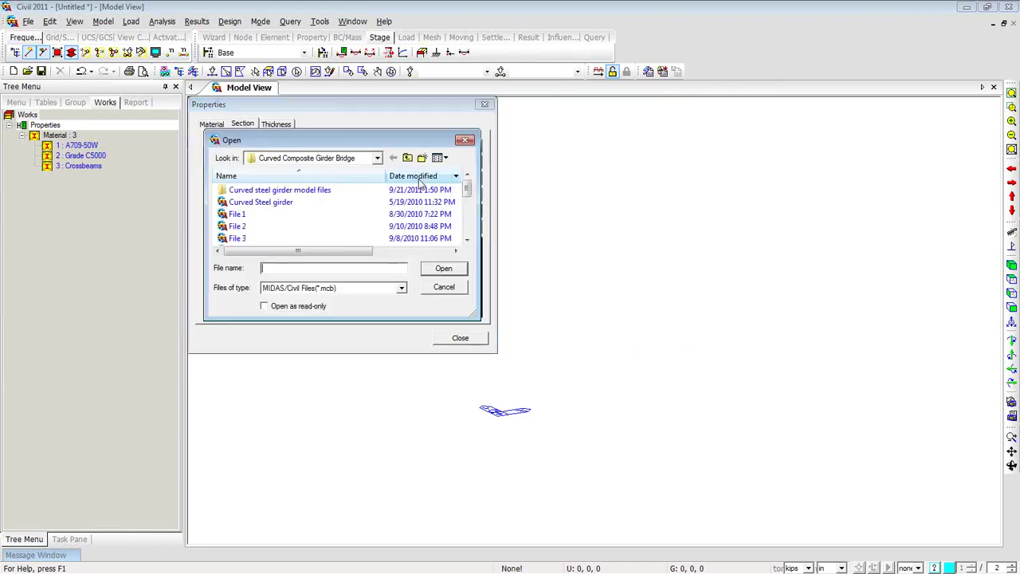
{"action": "left_click_drag", "start_coordinate": [360, 131], "coordinate": [659, 96]}
{"action": "double_click", "coordinate": [523, 166]}
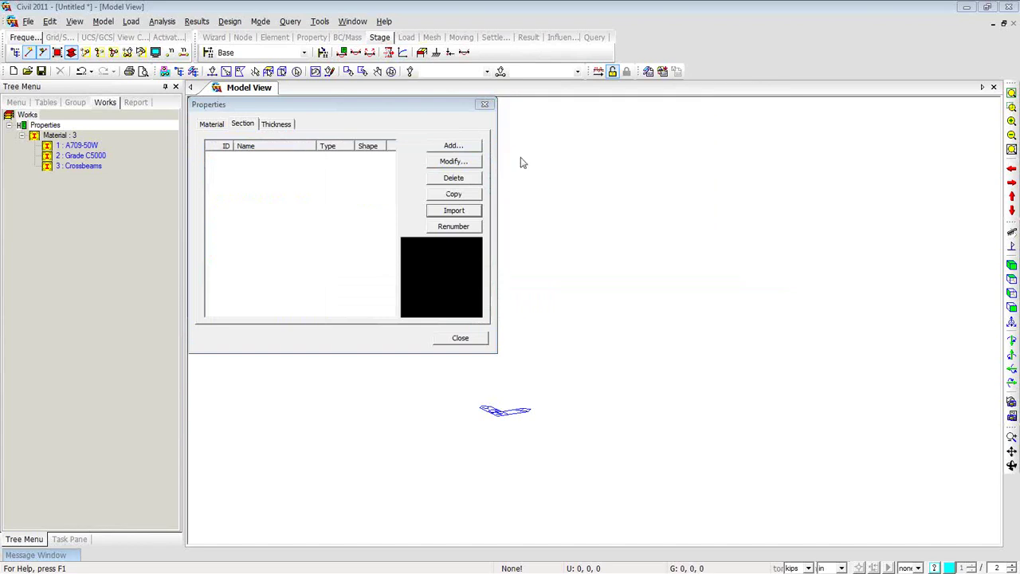
{"action": "left_click_drag", "start_coordinate": [219, 129], "coordinate": [518, 103]}
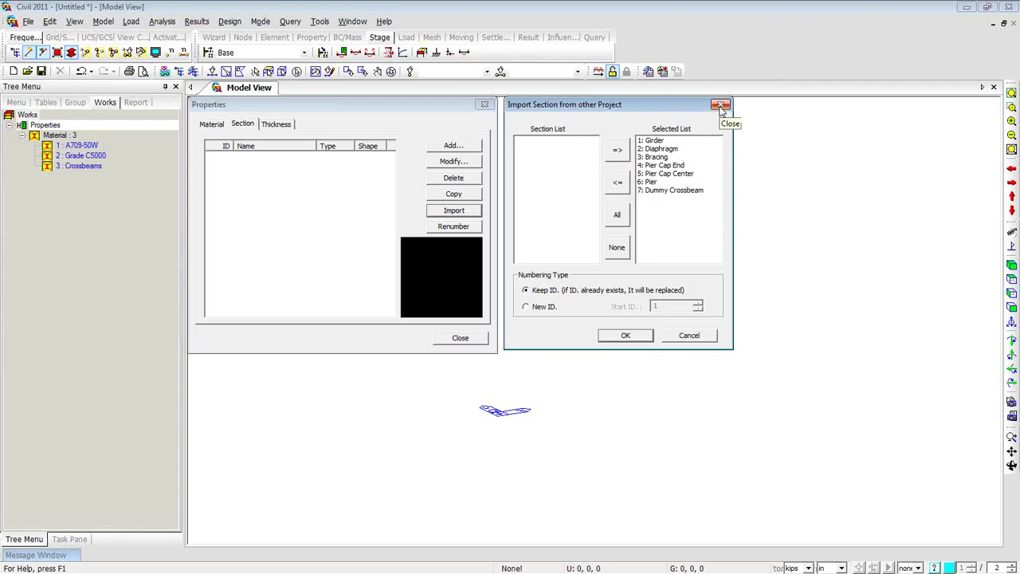
{"action": "left_click", "coordinate": [690, 336]}
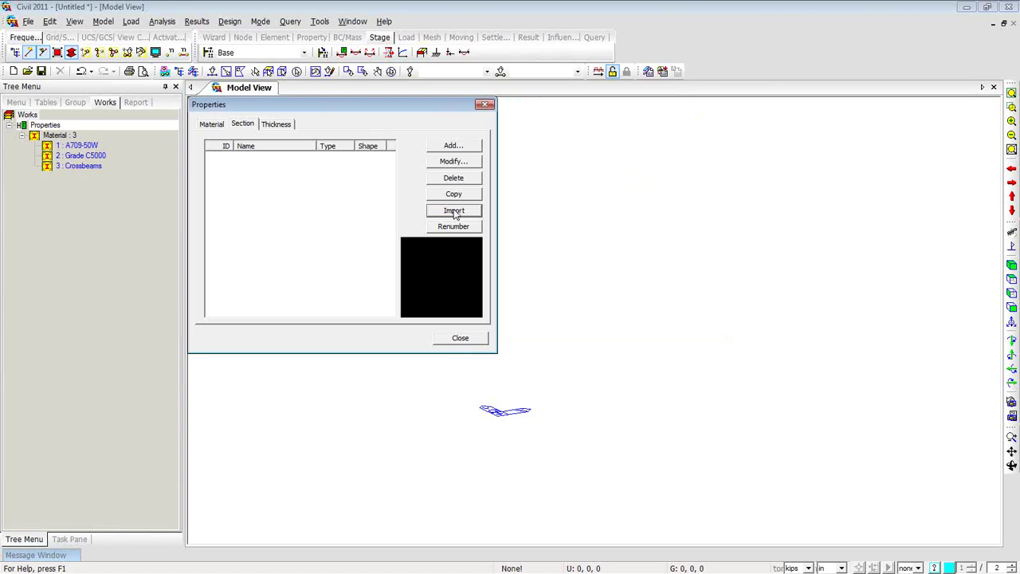
Import all sections except Girder from SPC from File7 in the Curved steel girder model files folder, keeping their IDs
{"action": "left_click", "coordinate": [455, 212]}
{"action": "double_click", "coordinate": [588, 155]}
{"action": "left_click", "coordinate": [588, 156]}
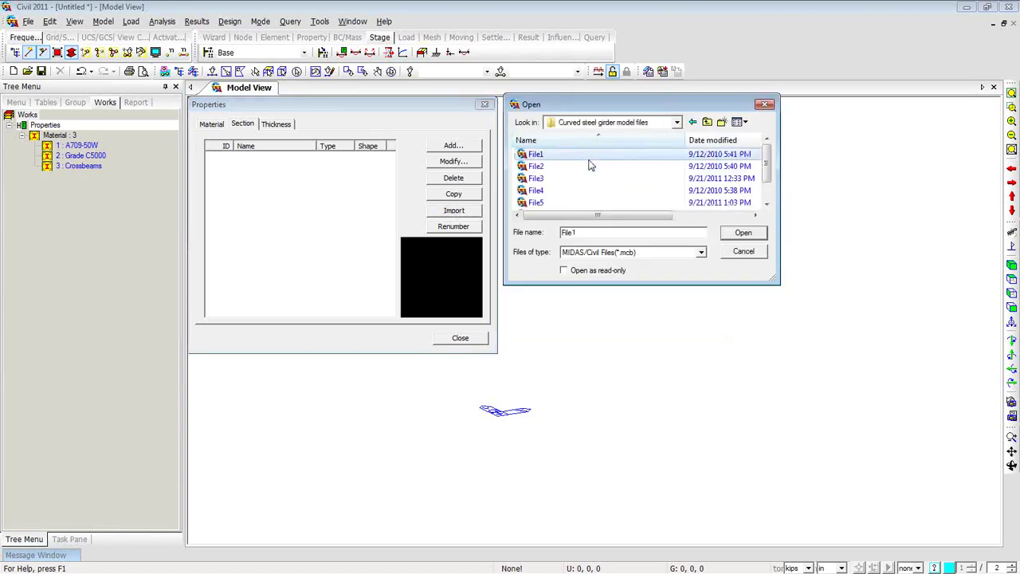
{"action": "scroll", "coordinate": [591, 169], "scroll_direction": "down", "scroll_amount": 1}
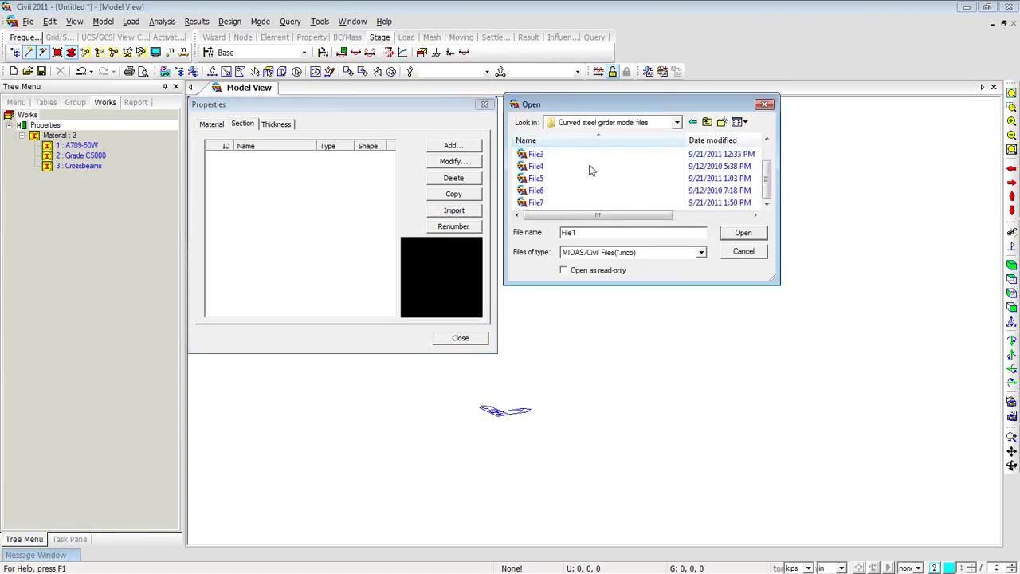
{"action": "double_click", "coordinate": [560, 203]}
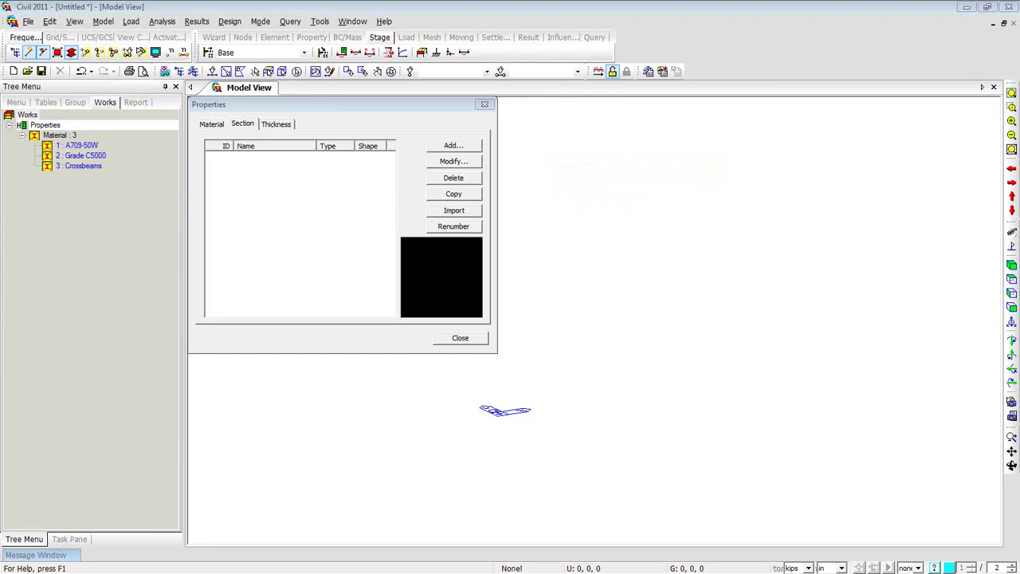
{"action": "left_click_drag", "start_coordinate": [609, 123], "coordinate": [513, 107]}
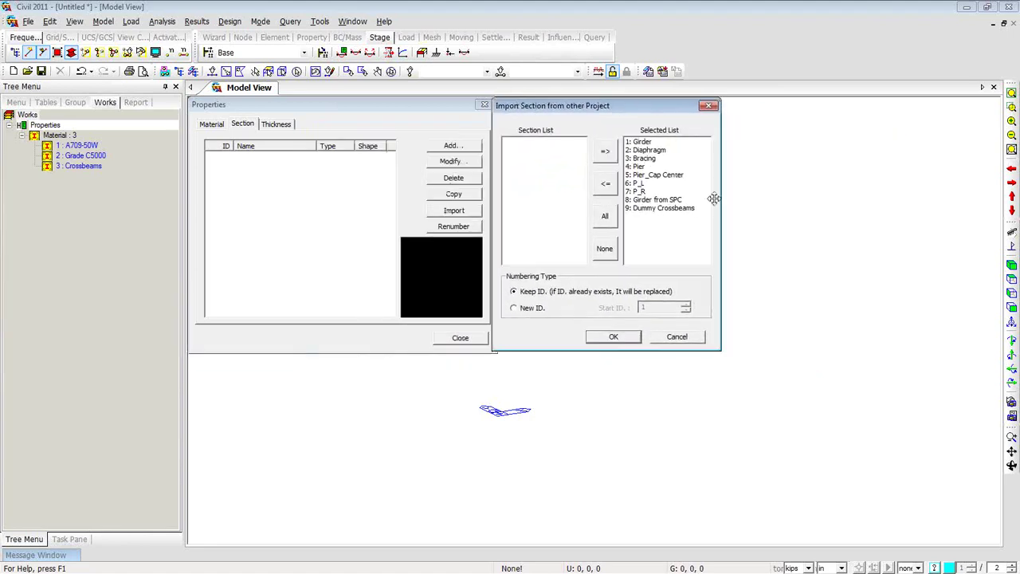
{"action": "left_click", "coordinate": [672, 201]}
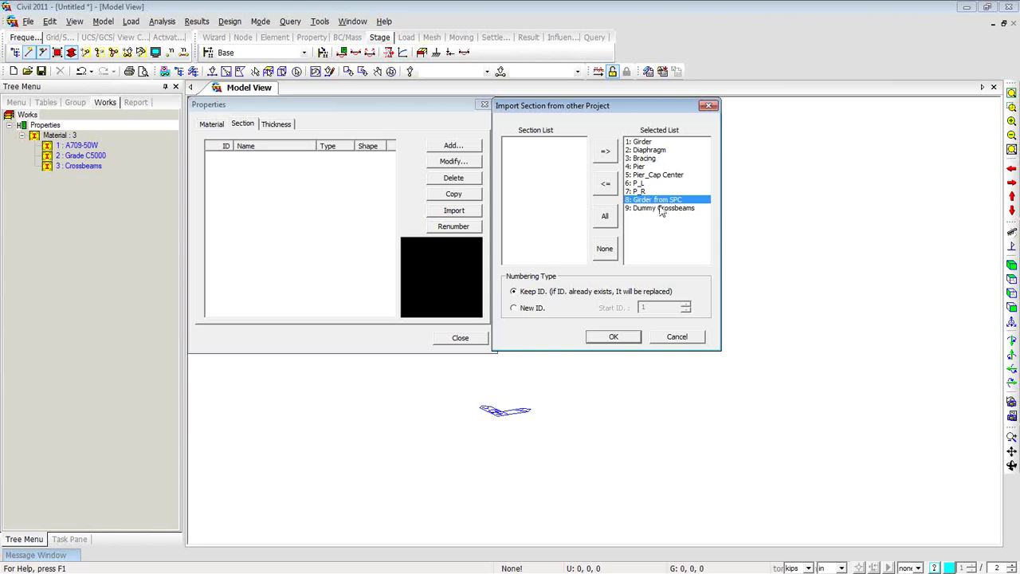
{"action": "left_click", "coordinate": [605, 185]}
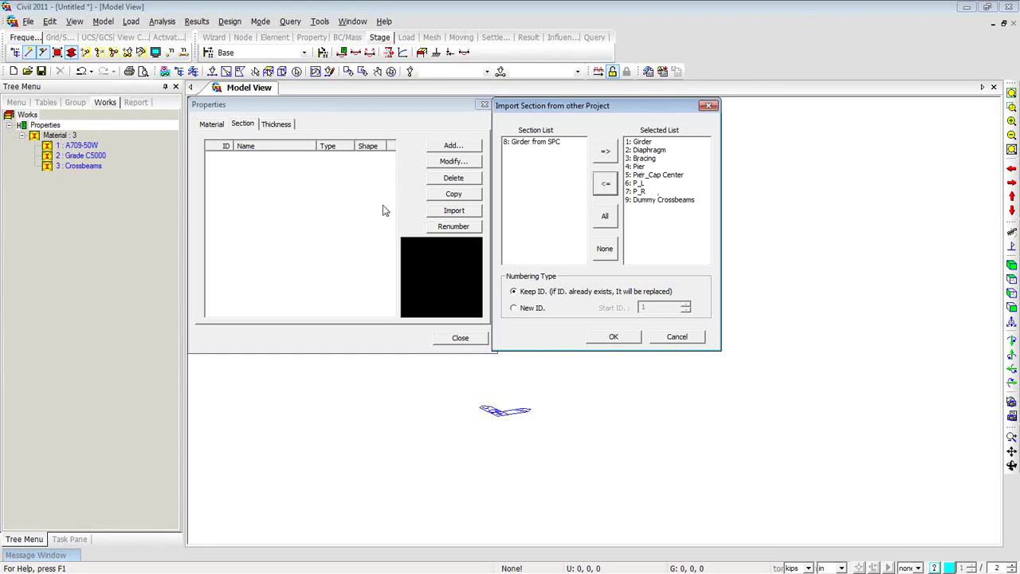
{"action": "left_click", "coordinate": [613, 337]}
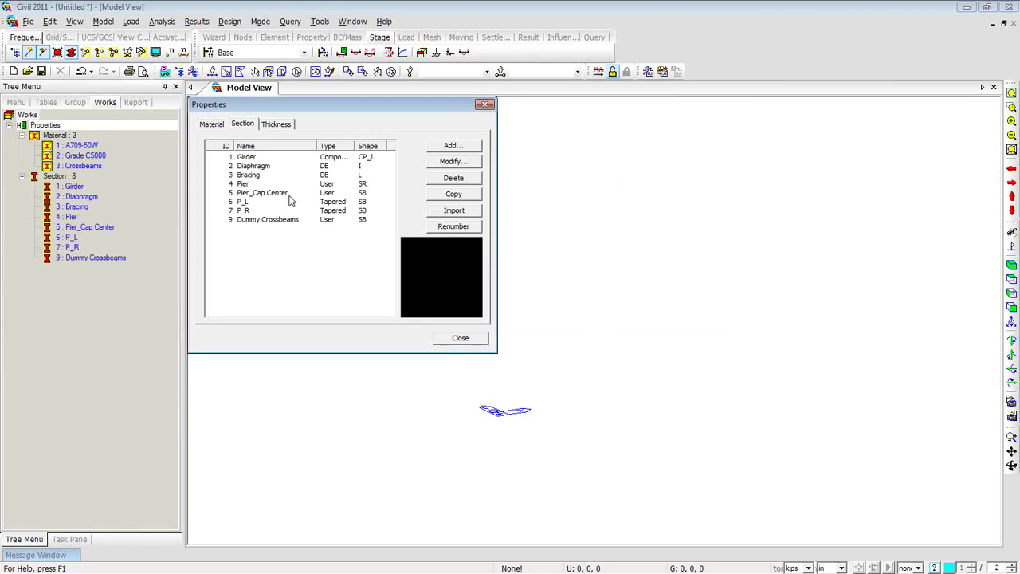
Review the section data of the composite Girder and the Diaphragm, closing each without changes
{"action": "left_click", "coordinate": [257, 158]}
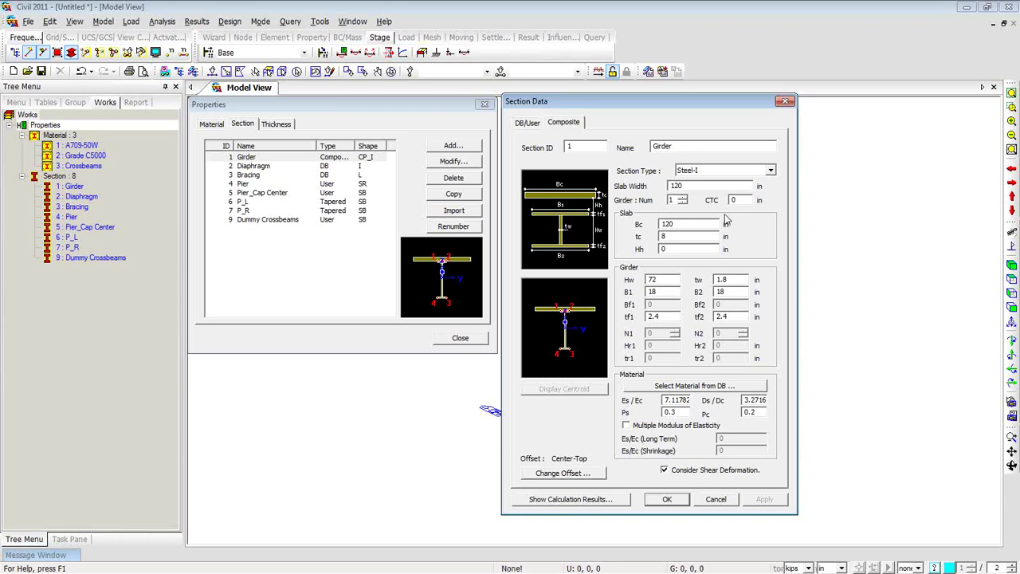
{"action": "left_click", "coordinate": [785, 103]}
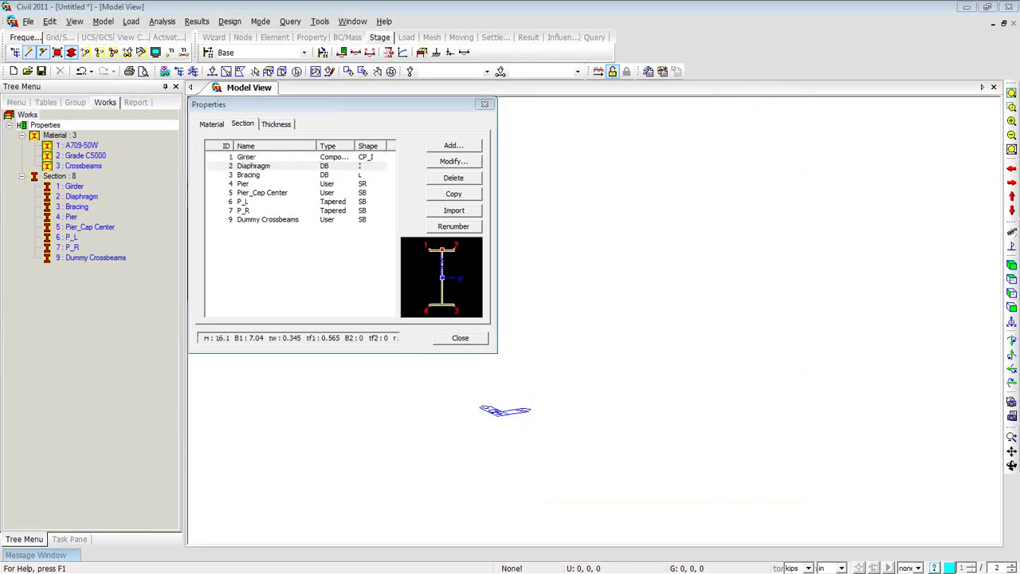
{"action": "double_click", "coordinate": [254, 166]}
{"action": "left_click_drag", "start_coordinate": [512, 133], "coordinate": [556, 104]}
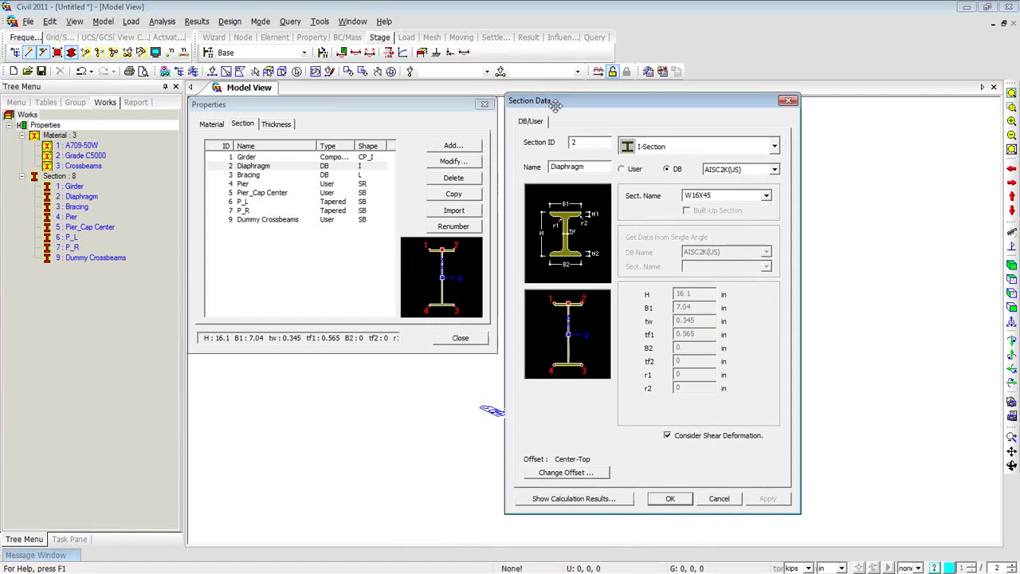
{"action": "left_click", "coordinate": [788, 99]}
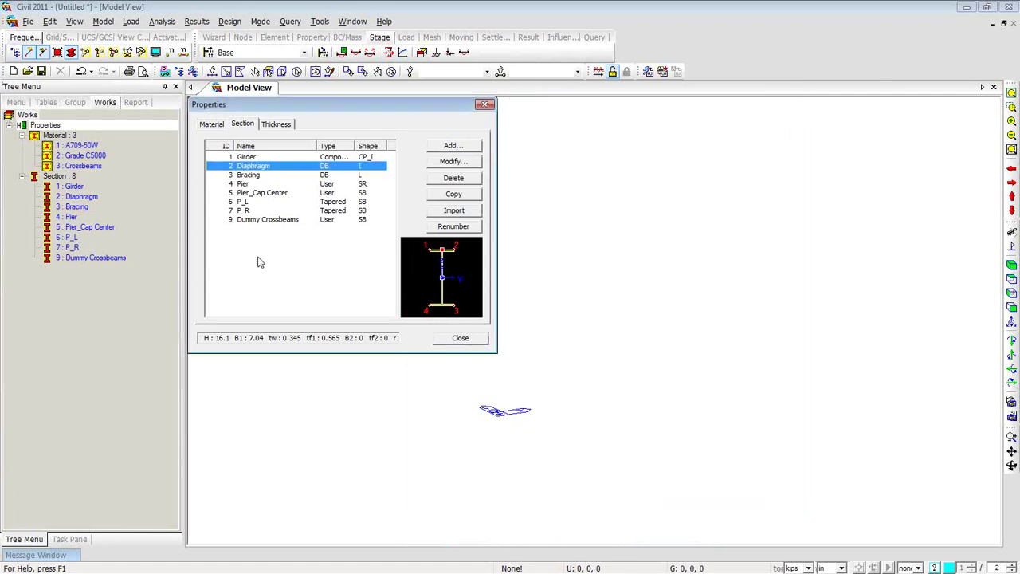
Review the tapered P_L section and its z-axis variation options, then close the section data and properties without changes
{"action": "left_click", "coordinate": [245, 204]}
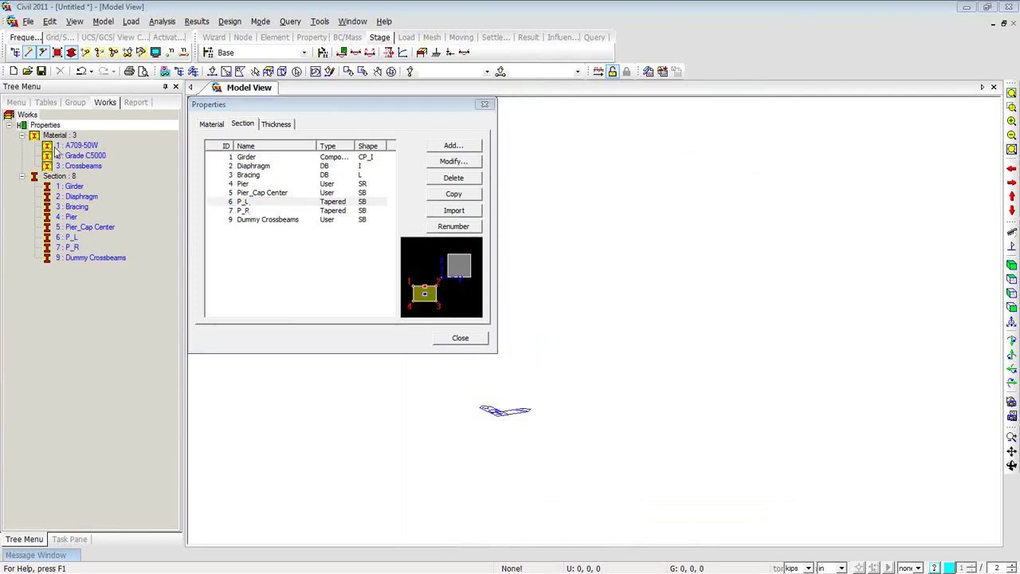
{"action": "left_click_drag", "start_coordinate": [158, 103], "coordinate": [546, 102]}
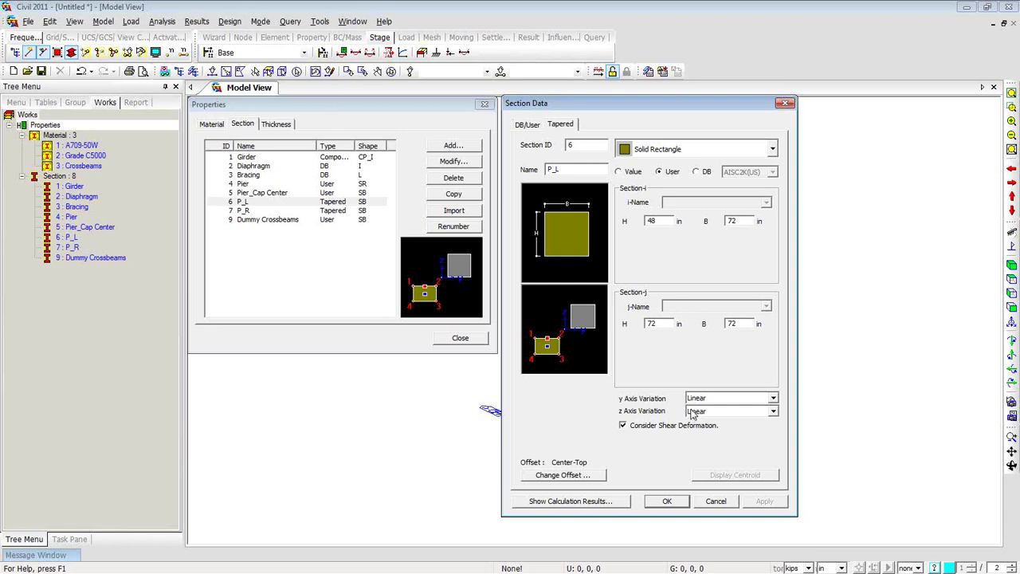
{"action": "left_click", "coordinate": [773, 412]}
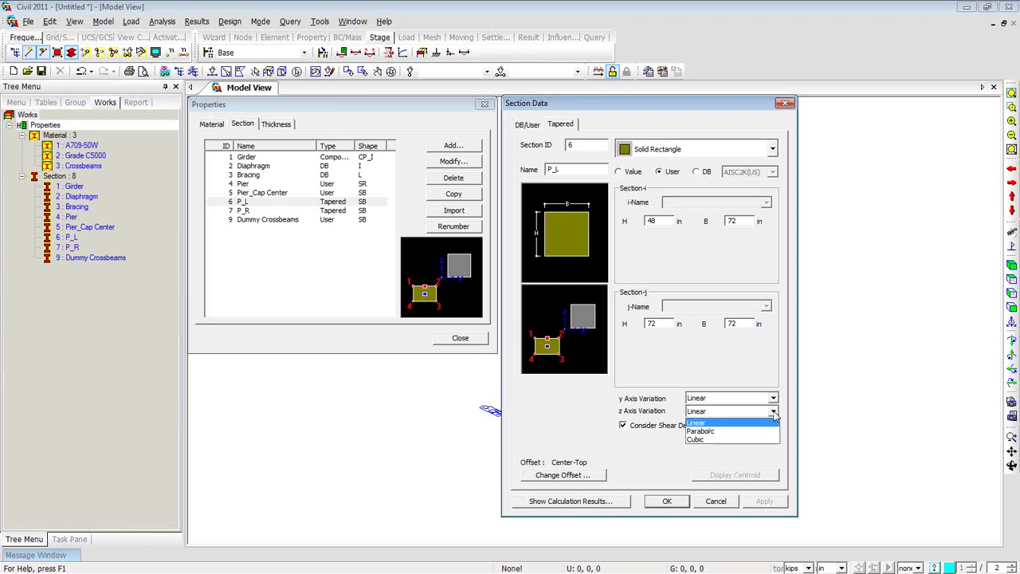
{"action": "left_click", "coordinate": [773, 415]}
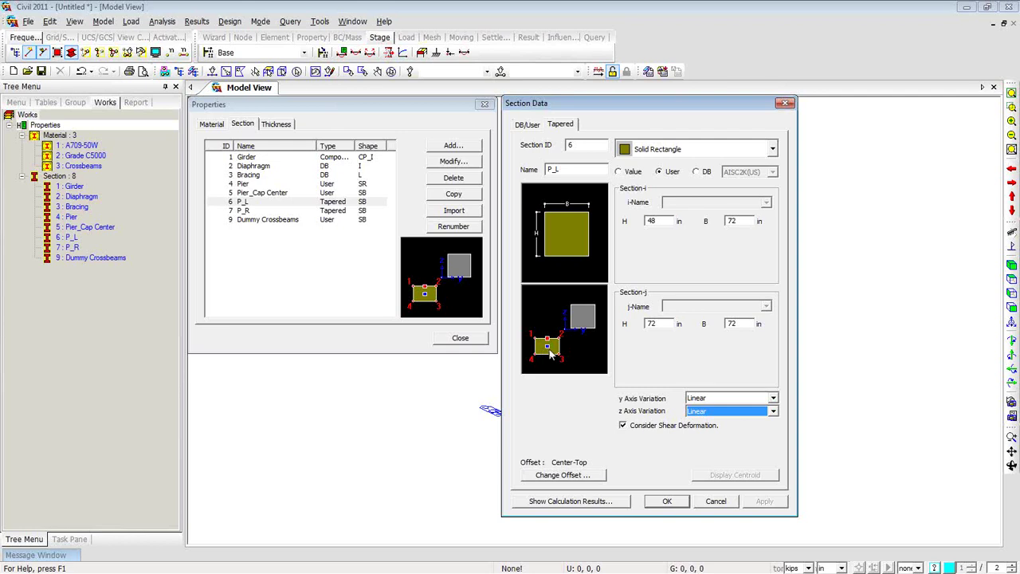
{"action": "left_click", "coordinate": [786, 105]}
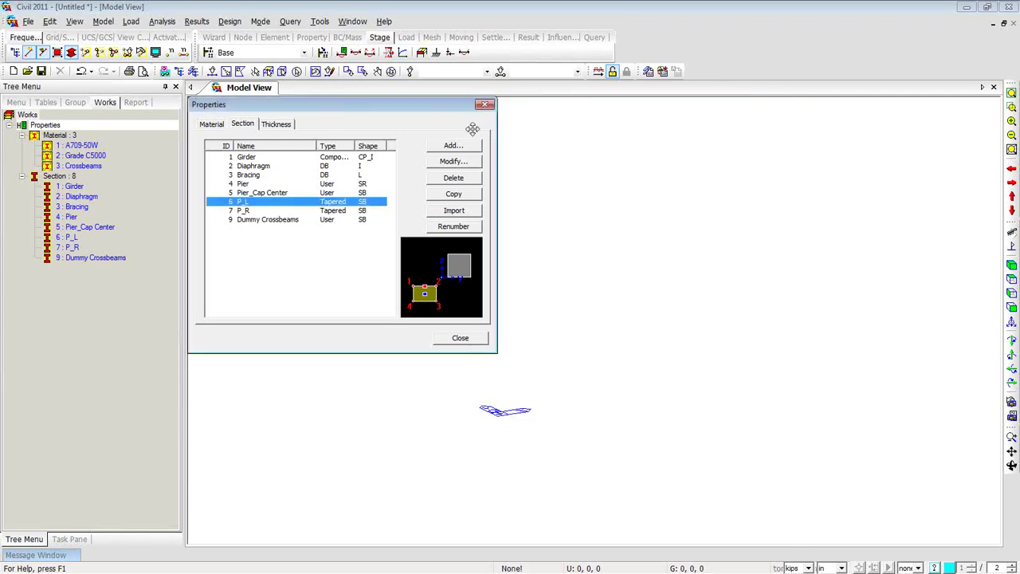
{"action": "left_click", "coordinate": [484, 105]}
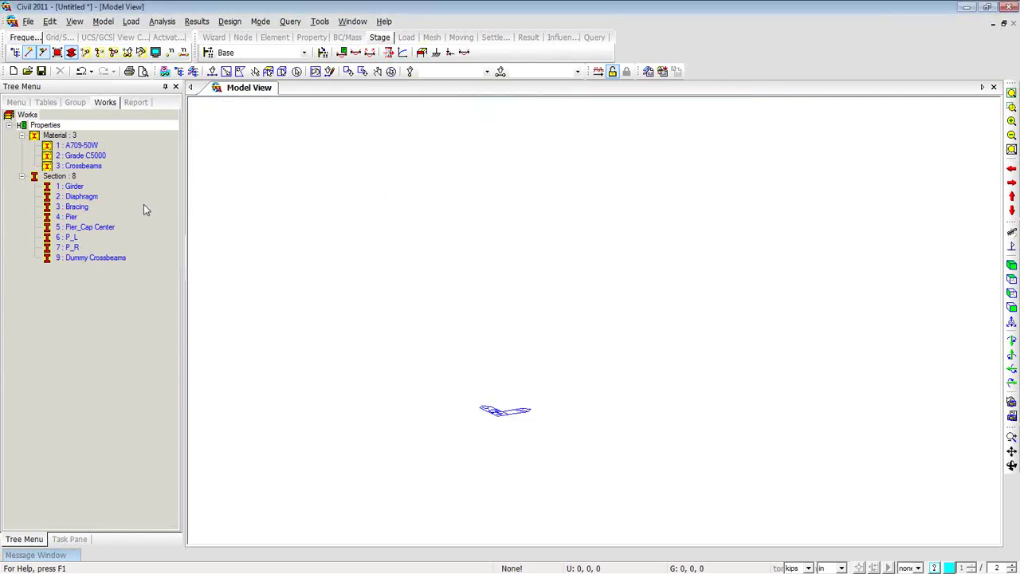
Review the height and width of the Dummy Crossbeams section and close its data without changes
{"action": "right_click", "coordinate": [107, 258]}
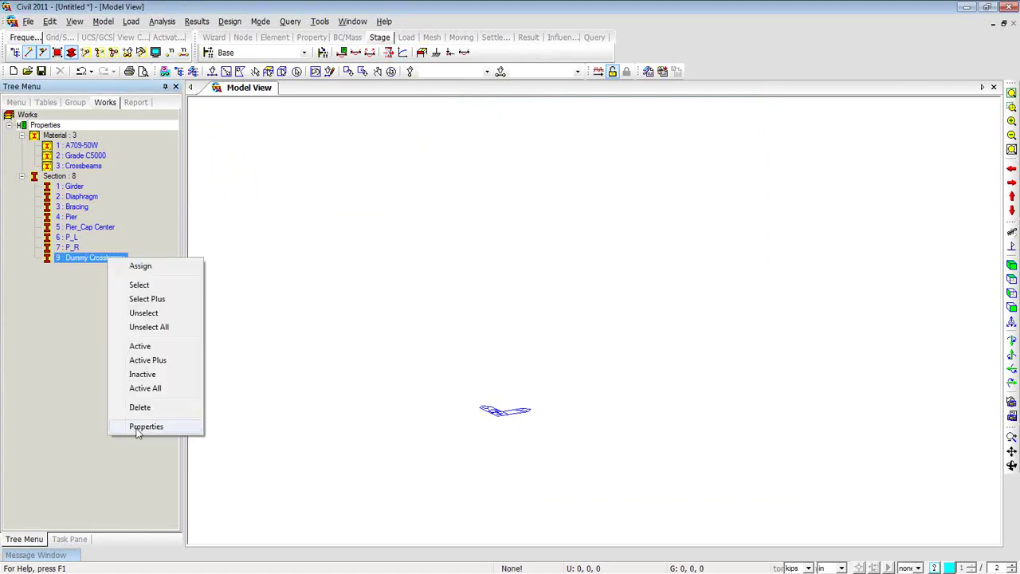
{"action": "left_click", "coordinate": [142, 428]}
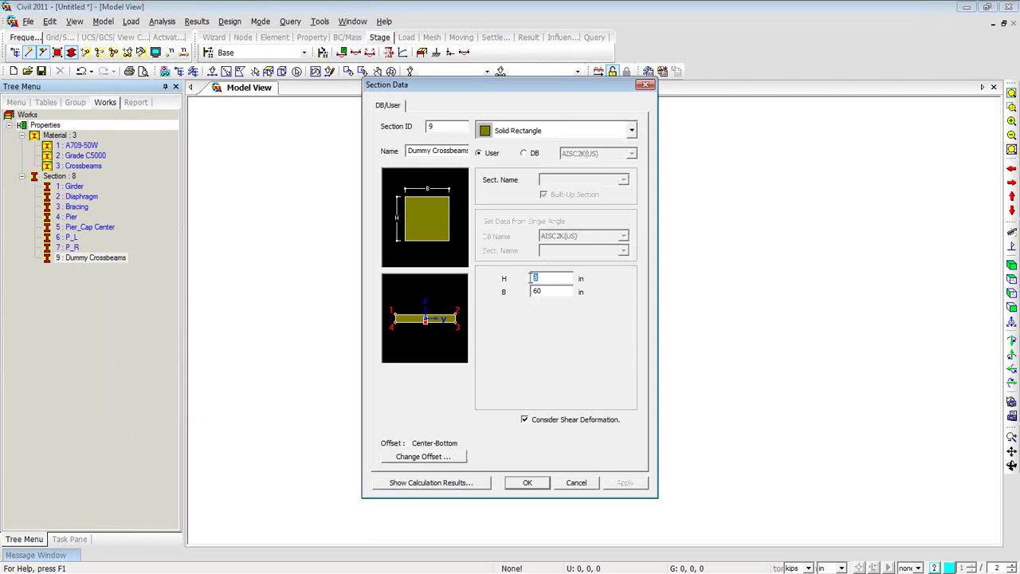
{"action": "double_click", "coordinate": [534, 277]}
{"action": "left_click_drag", "start_coordinate": [526, 293], "coordinate": [554, 300]}
{"action": "left_click", "coordinate": [648, 85]}
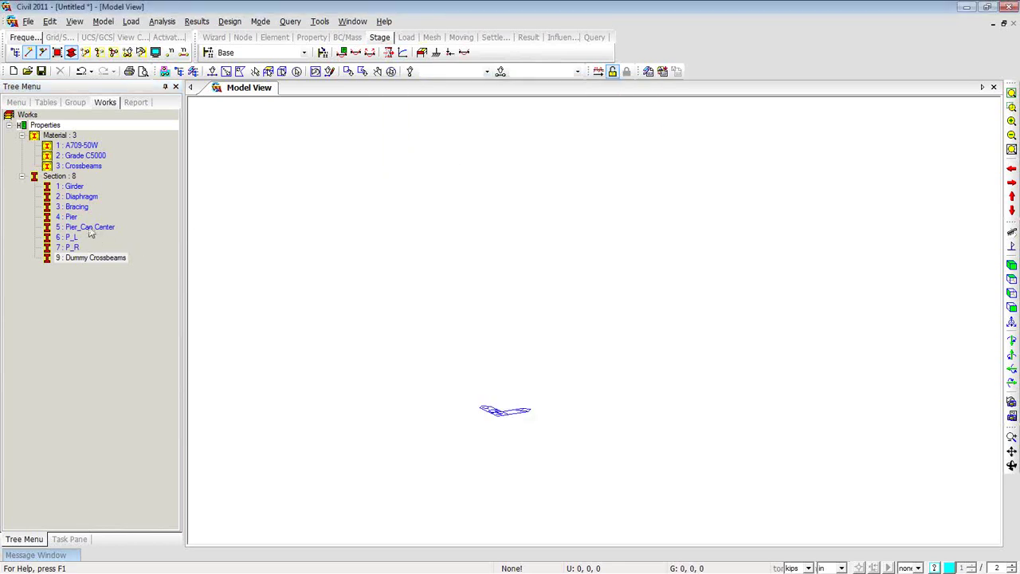
Review the Crossbeams material data, including its weight density, and close it without changes
{"action": "left_click", "coordinate": [77, 167]}
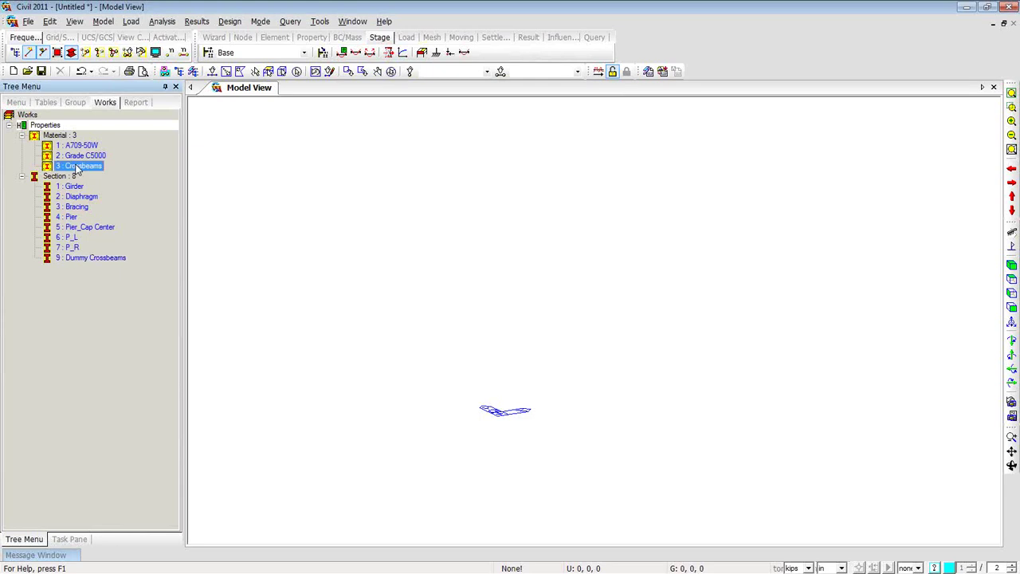
{"action": "right_click", "coordinate": [77, 167]}
{"action": "left_click", "coordinate": [136, 332]}
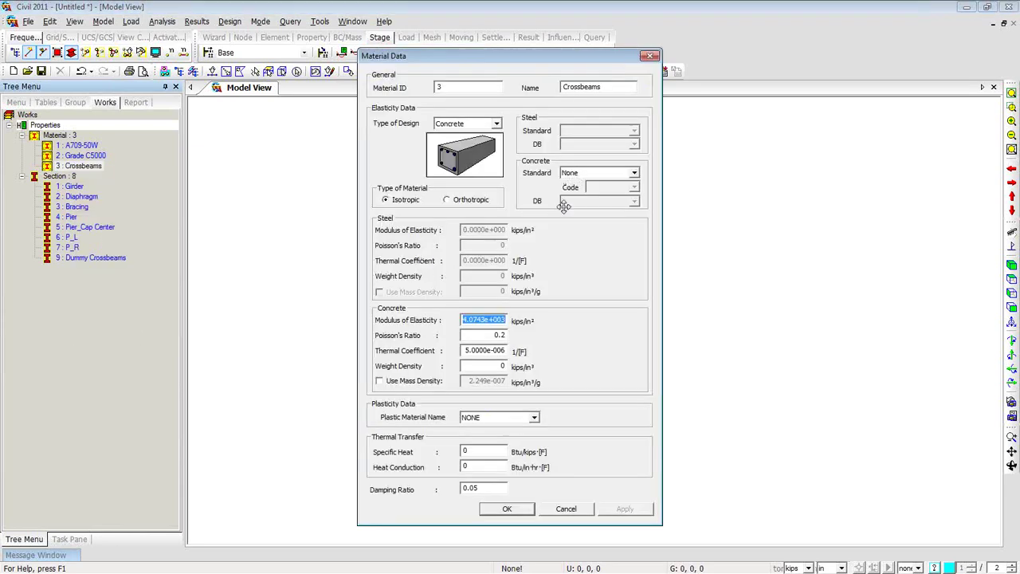
{"action": "left_click", "coordinate": [492, 368]}
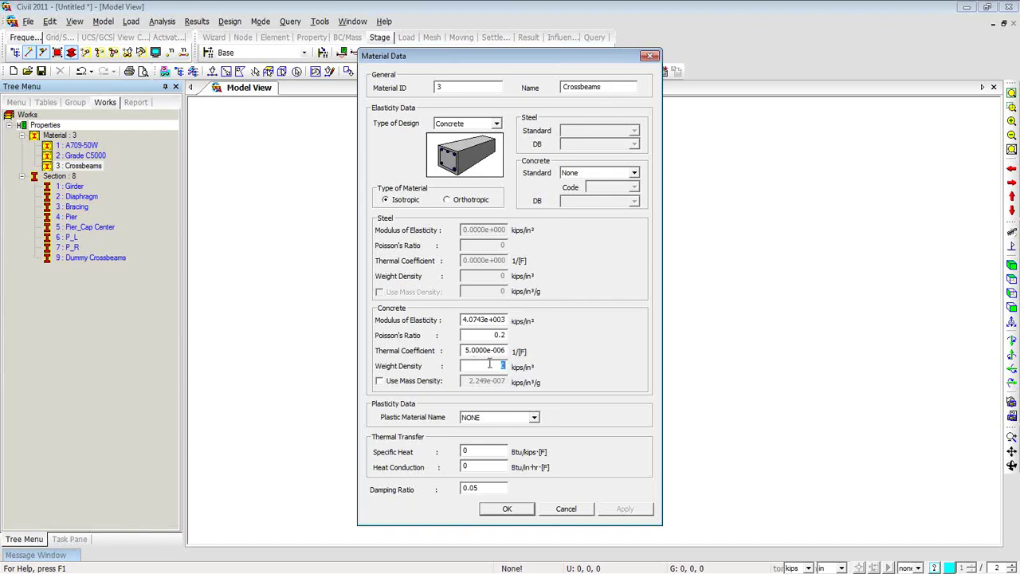
{"action": "left_click", "coordinate": [650, 56]}
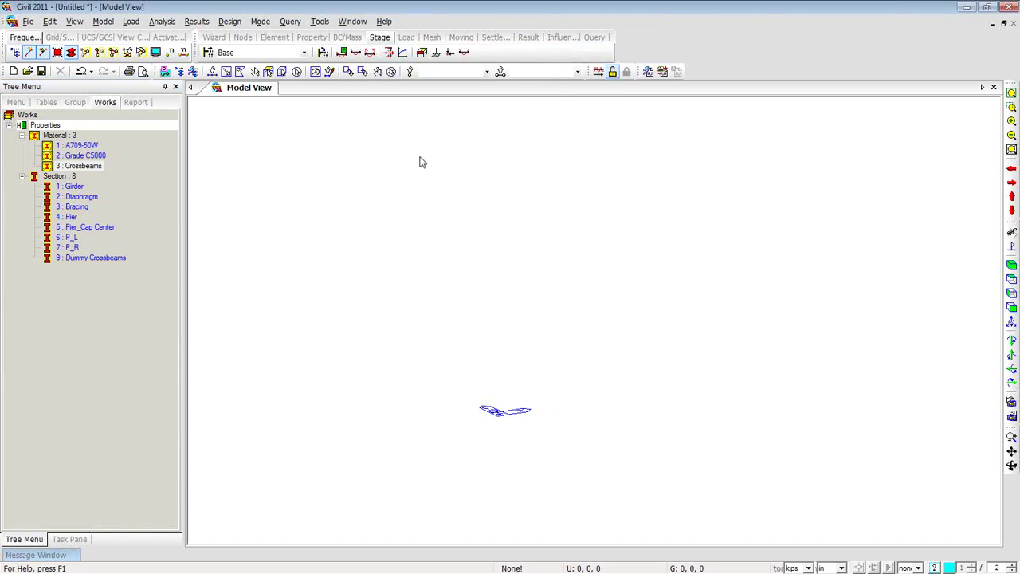
Start Create Nodes in the top view and switch the length unit to ft
{"action": "right_click", "coordinate": [299, 156]}
{"action": "mouse_move", "coordinate": [333, 165]}
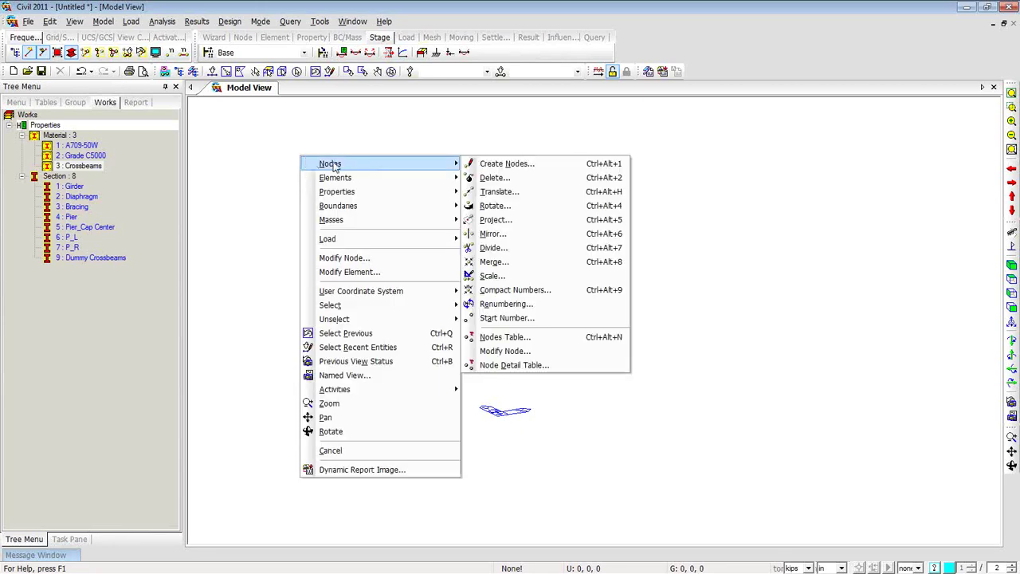
{"action": "left_click", "coordinate": [504, 165]}
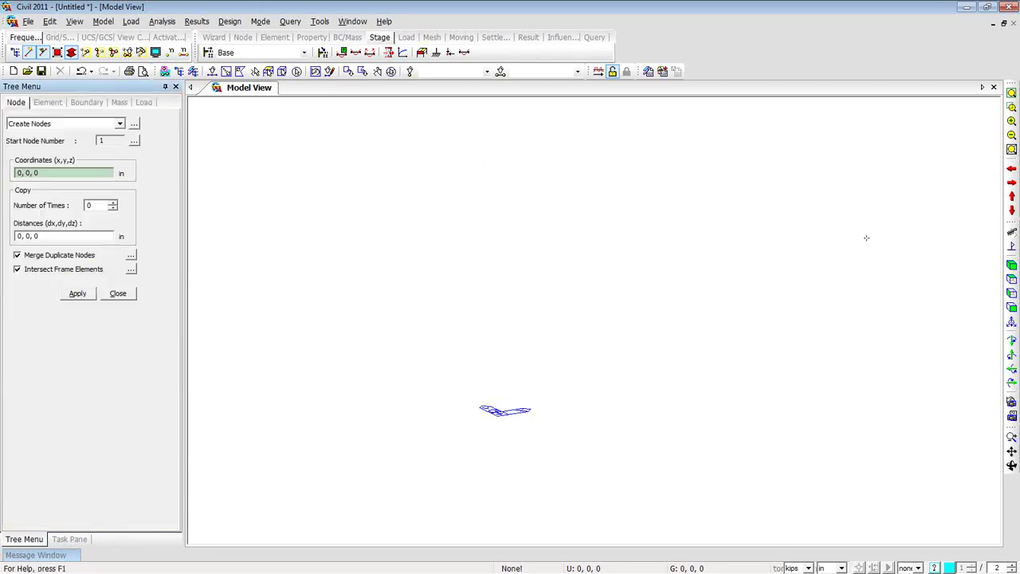
{"action": "left_click", "coordinate": [1010, 279]}
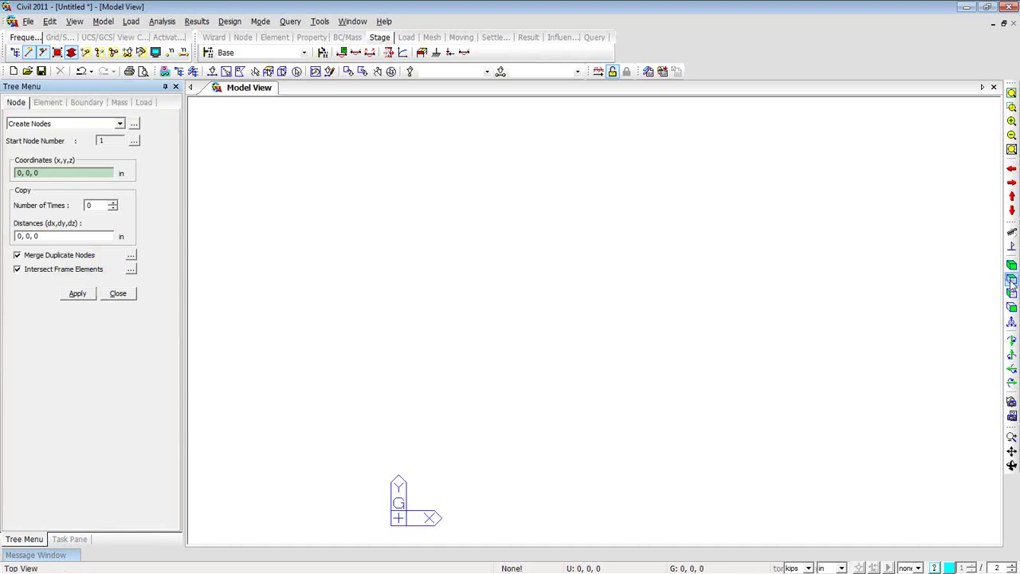
{"action": "left_click", "coordinate": [841, 568]}
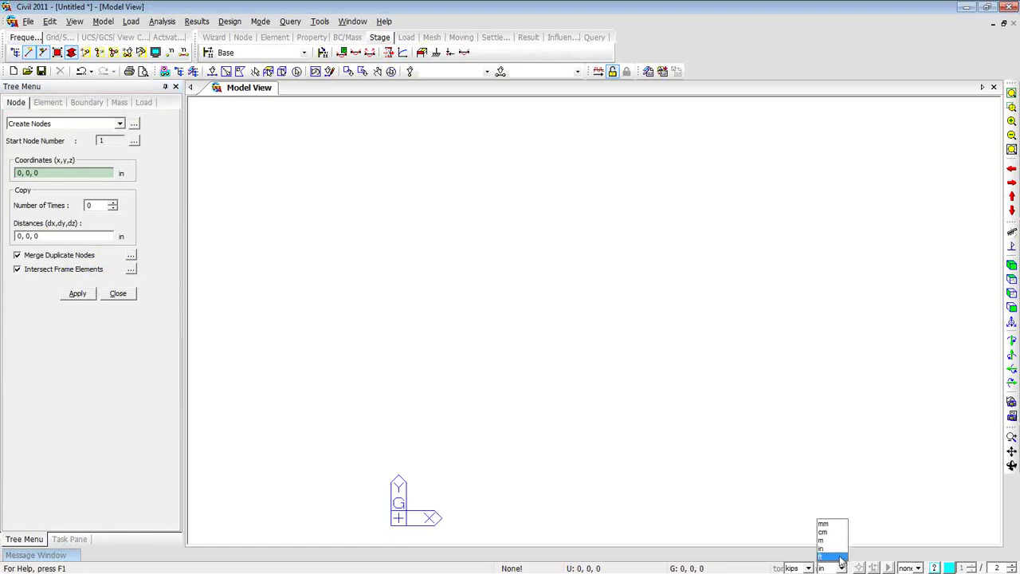
{"action": "left_click", "coordinate": [838, 557]}
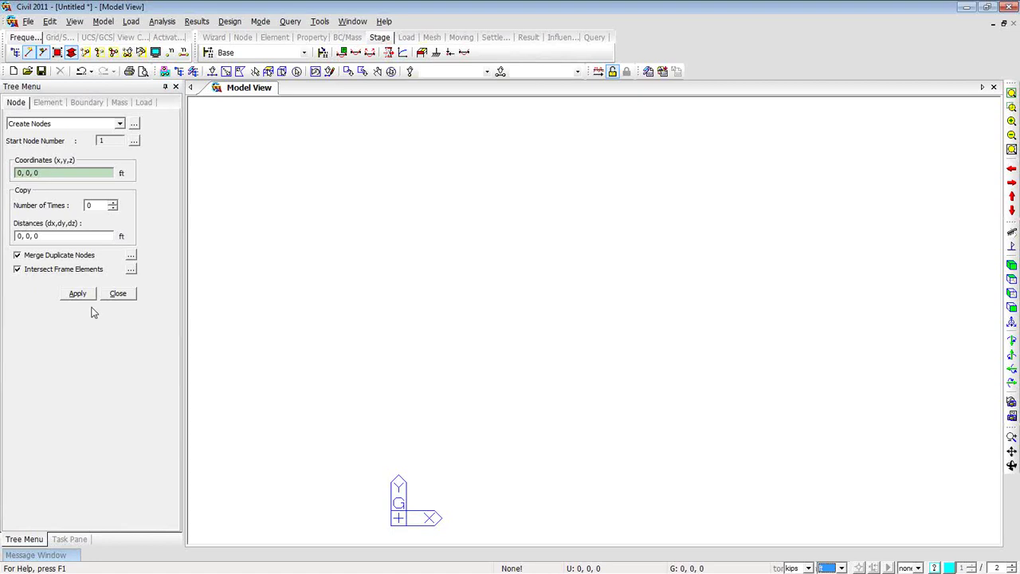
Create a node at 0, 0, 0 with one copy at a distance of 200, 0, 0 ft
{"action": "left_click", "coordinate": [96, 205]}
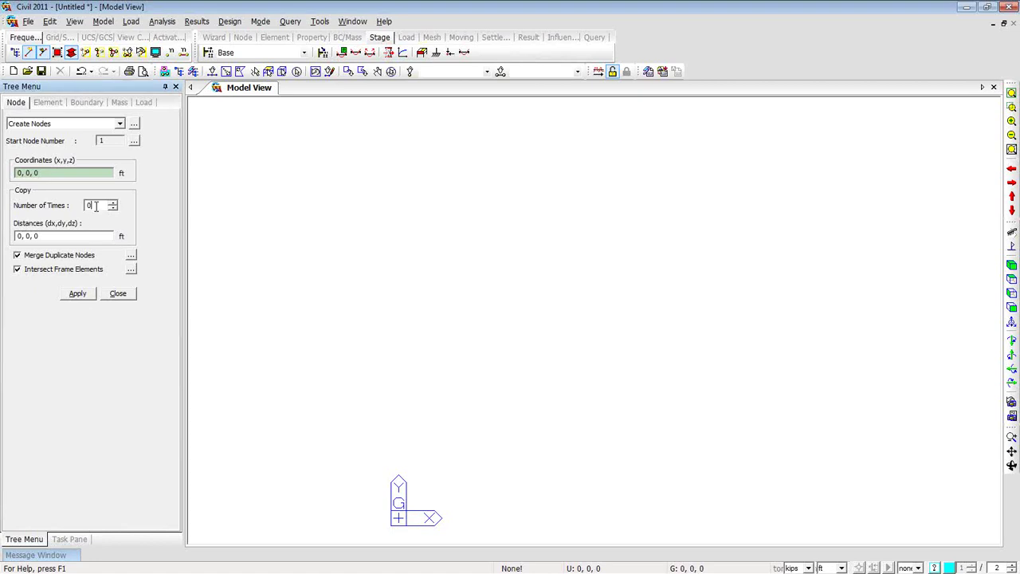
{"action": "left_click_drag", "start_coordinate": [95, 206], "coordinate": [79, 209]}
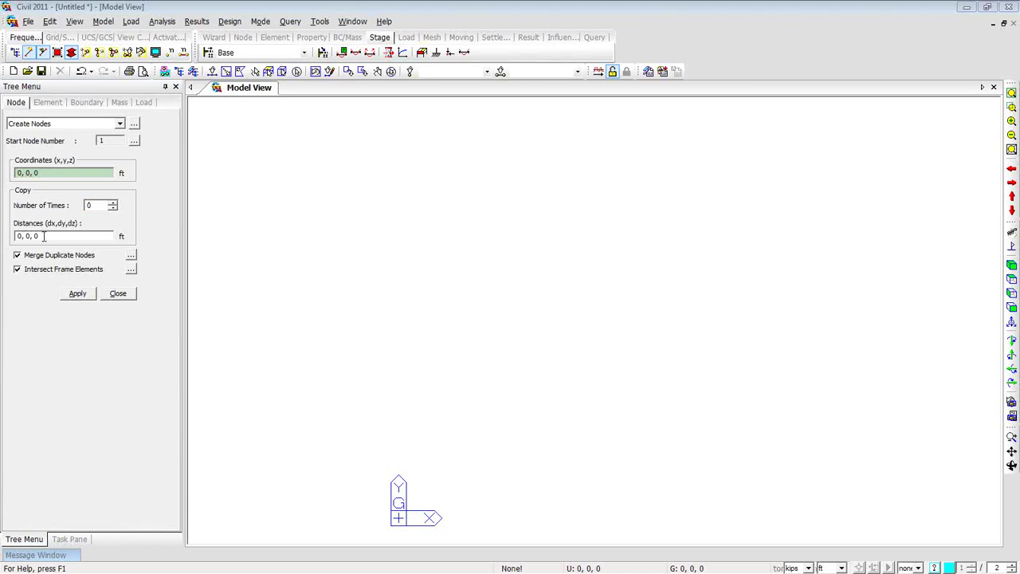
{"action": "left_click", "coordinate": [98, 206]}
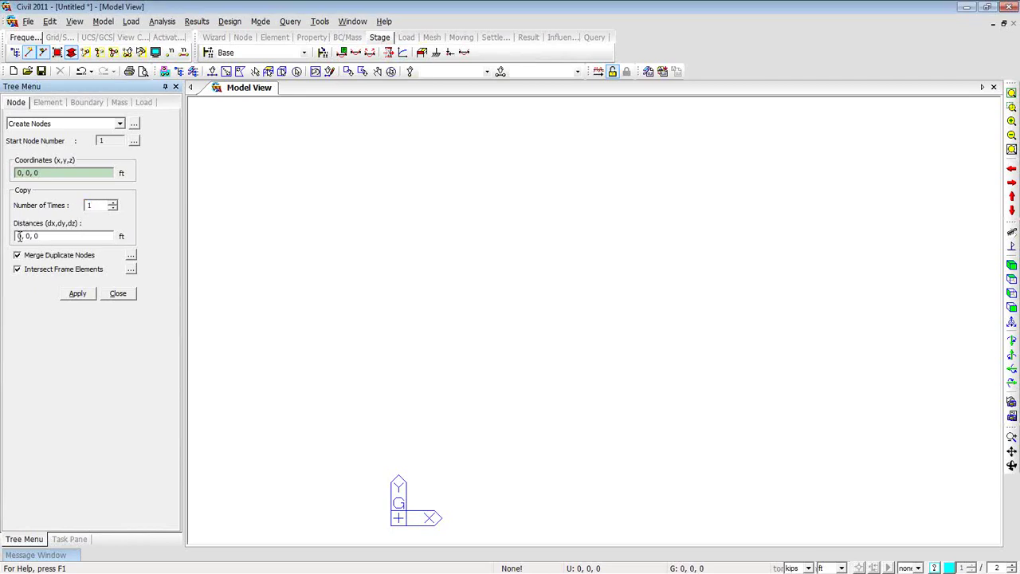
{"action": "left_click", "coordinate": [20, 236]}
{"action": "type", "text": "20"}
{"action": "left_click", "coordinate": [85, 296]}
{"action": "left_click", "coordinate": [1010, 94]}
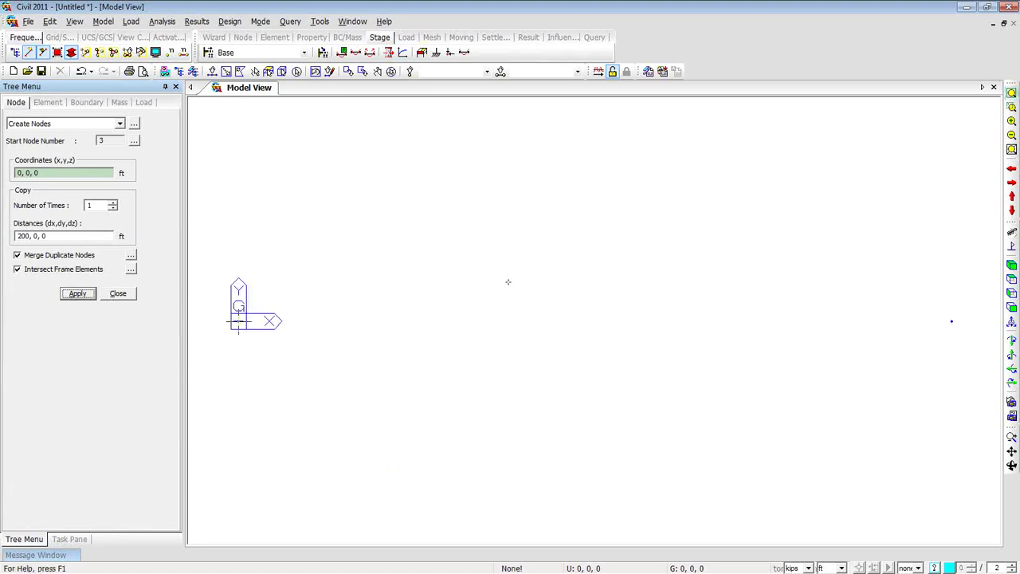
Create a single node at 100, 30, 0 ft with the number of copies set to 0
{"action": "left_click", "coordinate": [114, 209]}
{"action": "type", "text": "0"}
{"action": "type", "text": "10"}
{"action": "left_click", "coordinate": [38, 173]}
{"action": "type", "text": "3"}
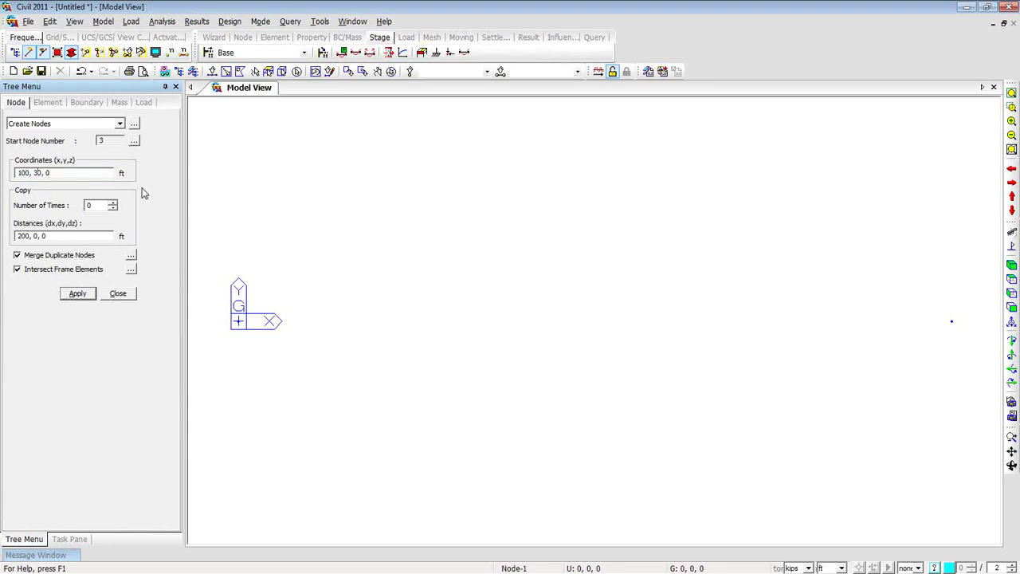
{"action": "left_click", "coordinate": [78, 294]}
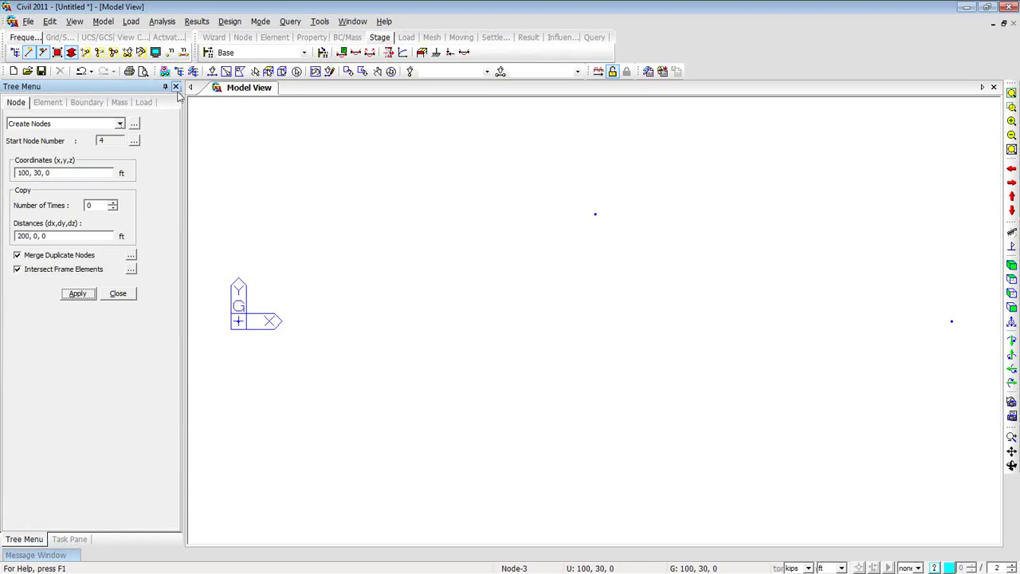
Copy all three nodes along the y axis with Translate Nodes, using unequal distances of 10,-20 ft
{"action": "left_click", "coordinate": [297, 72]}
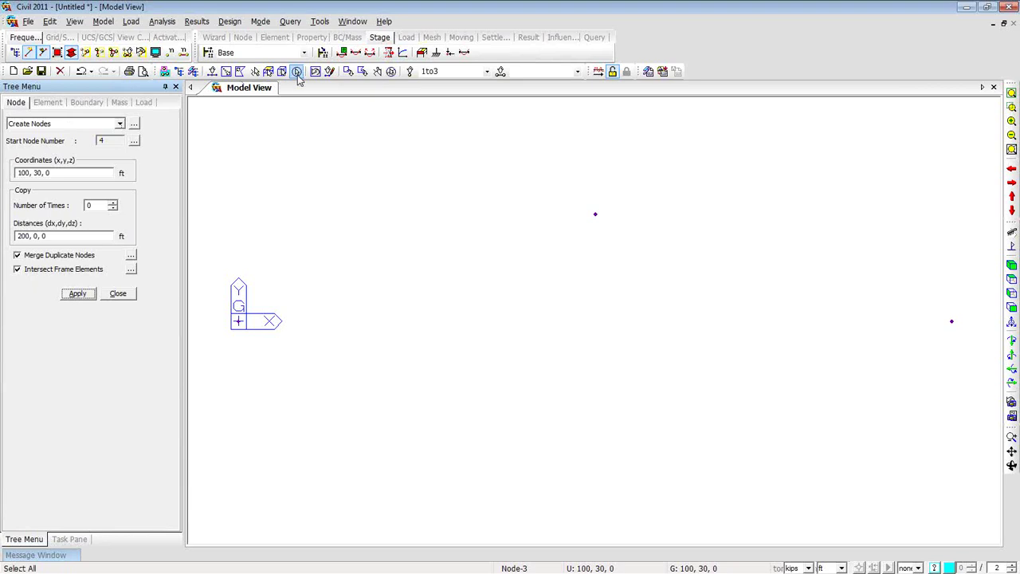
{"action": "right_click", "coordinate": [277, 112]}
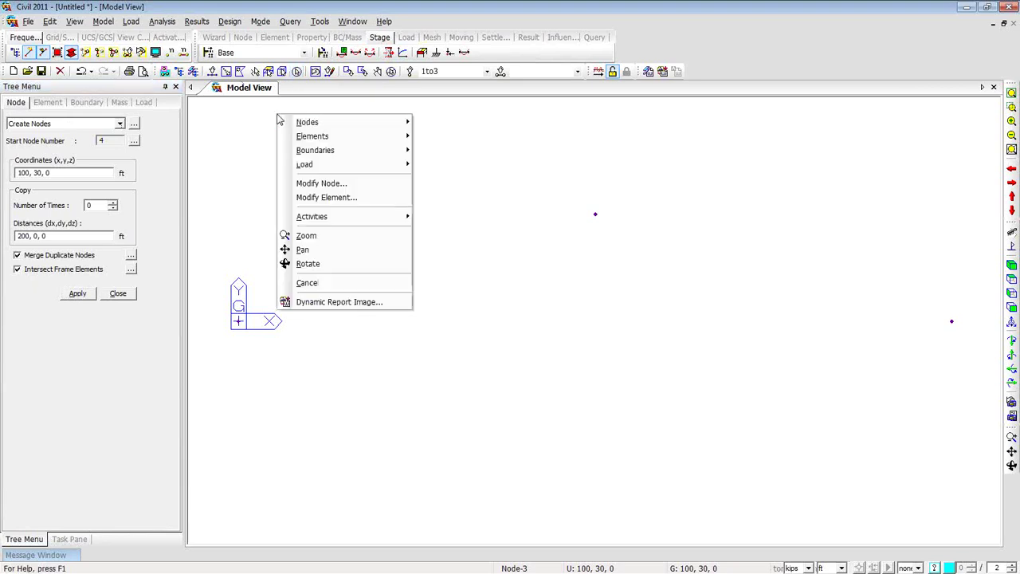
{"action": "mouse_move", "coordinate": [302, 124]}
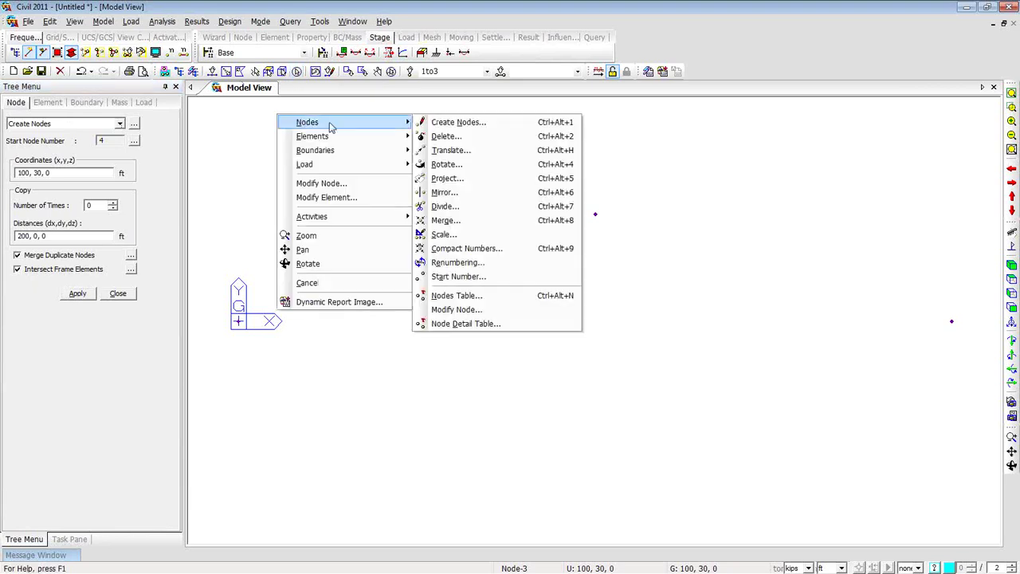
{"action": "left_click", "coordinate": [445, 157]}
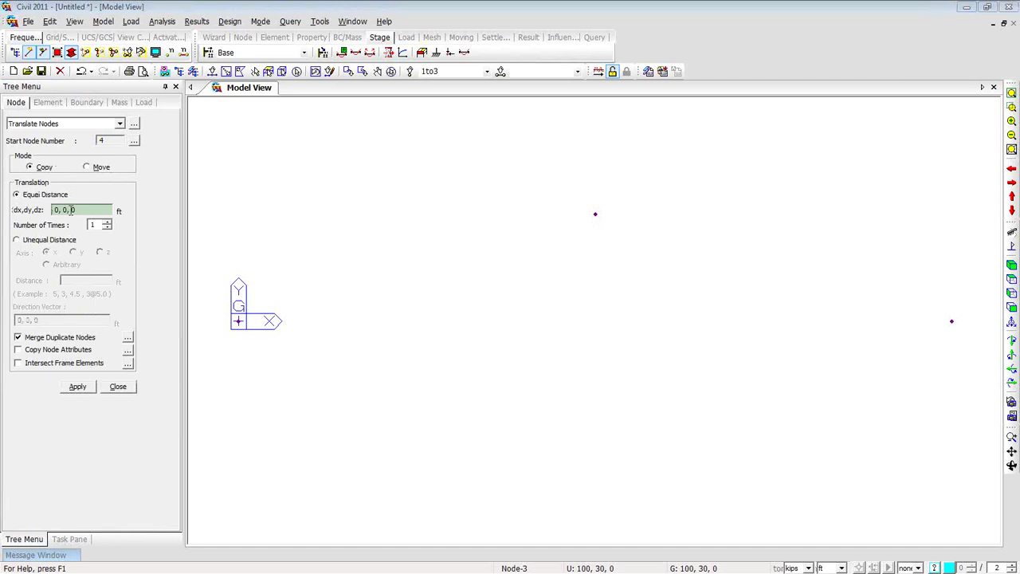
{"action": "left_click", "coordinate": [17, 240]}
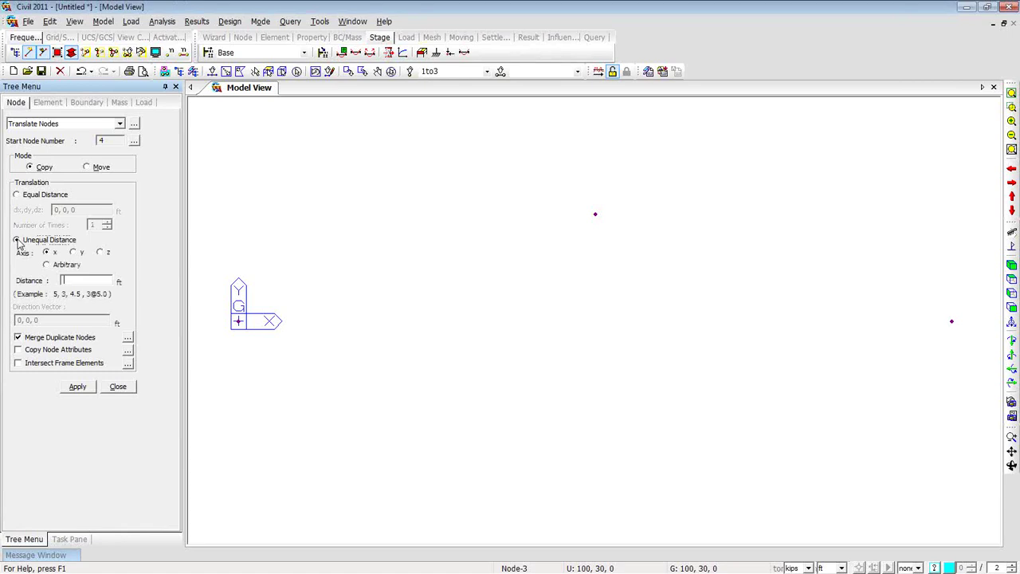
{"action": "left_click", "coordinate": [72, 253]}
{"action": "left_click", "coordinate": [72, 280]}
{"action": "type", "text": "10,-20"}
{"action": "left_click", "coordinate": [92, 387]}
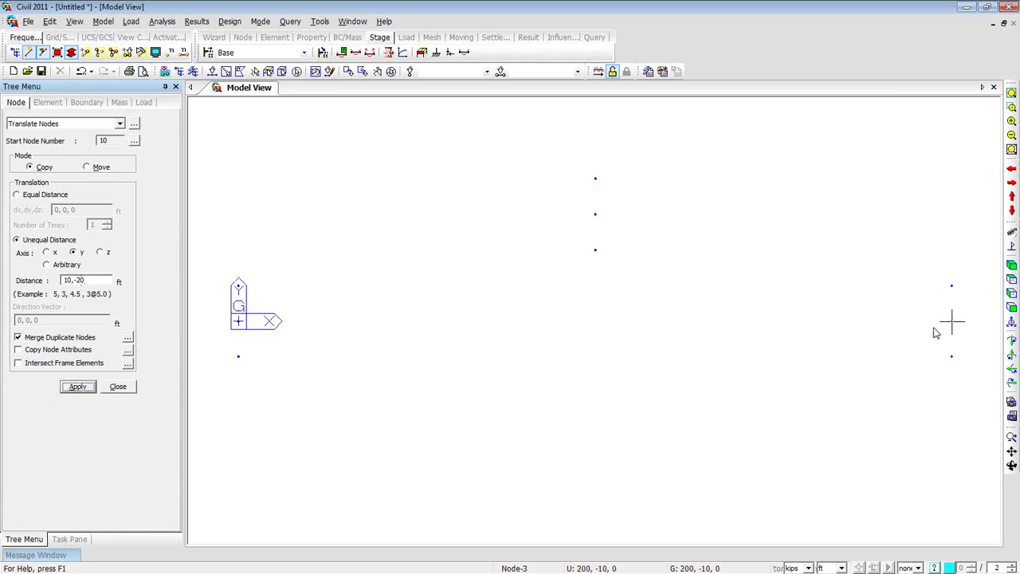
Rotate the two outer nodes at x = 0 in Move mode by 30 degrees about the z-axis through 0, 0, 0
{"action": "left_click", "coordinate": [212, 71]}
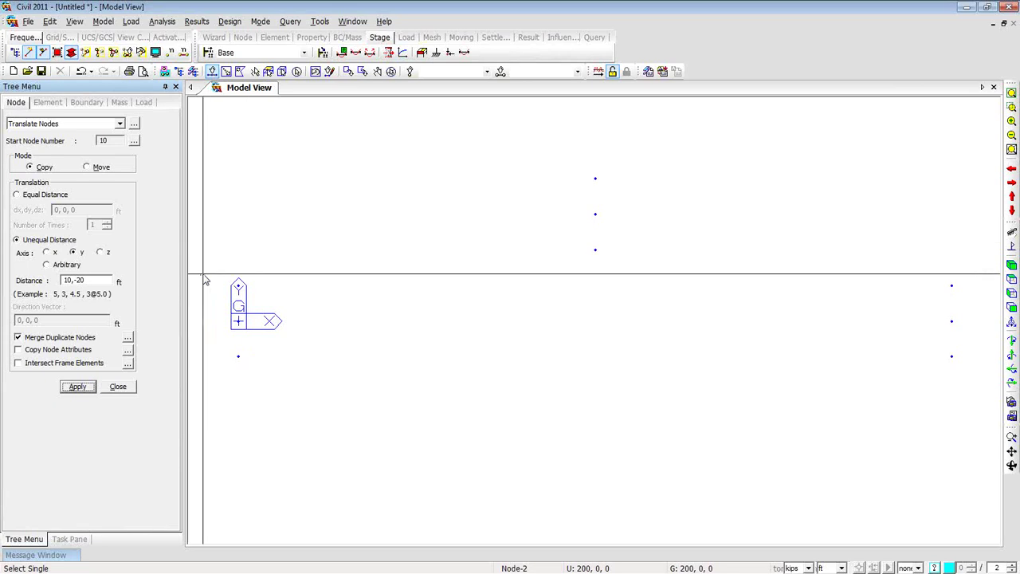
{"action": "left_click_drag", "start_coordinate": [214, 264], "coordinate": [234, 341]}
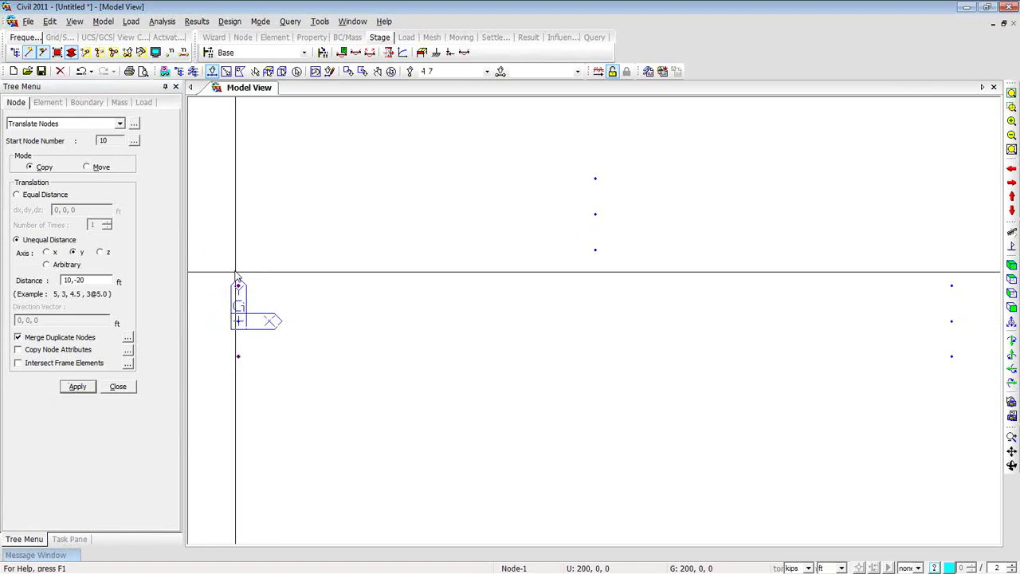
{"action": "right_click", "coordinate": [234, 163]}
{"action": "mouse_move", "coordinate": [263, 169]}
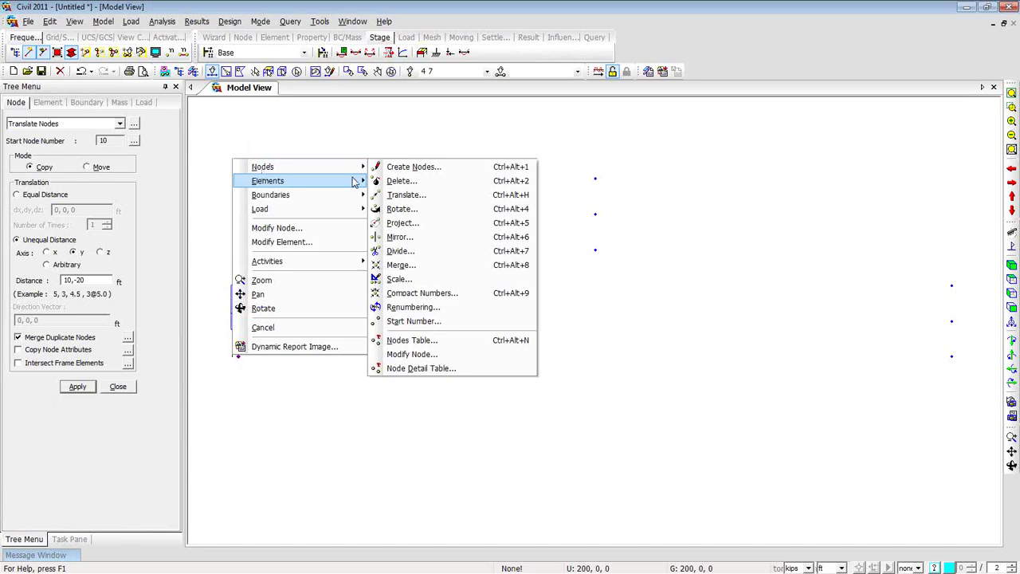
{"action": "left_click", "coordinate": [438, 210]}
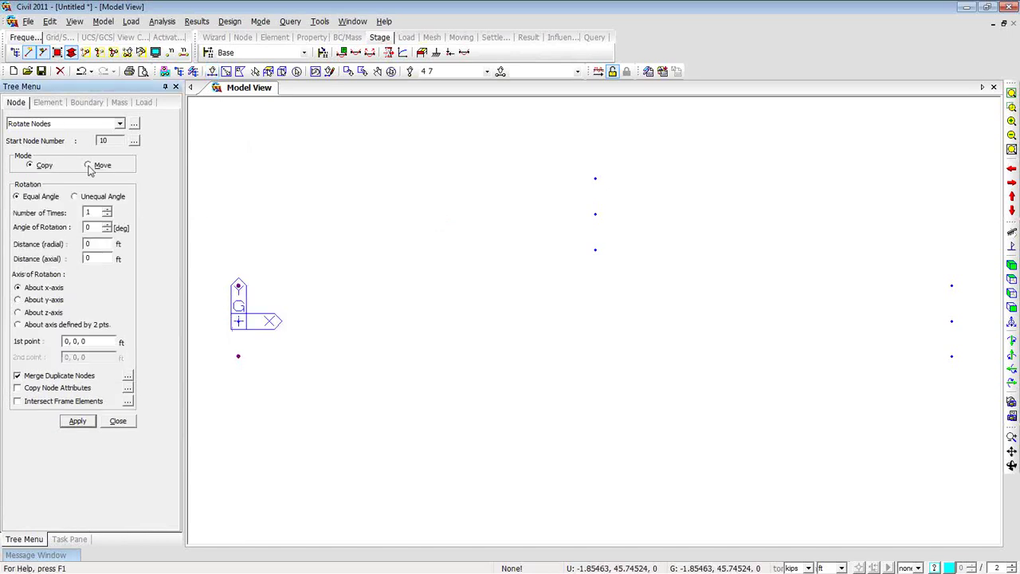
{"action": "left_click", "coordinate": [88, 166]}
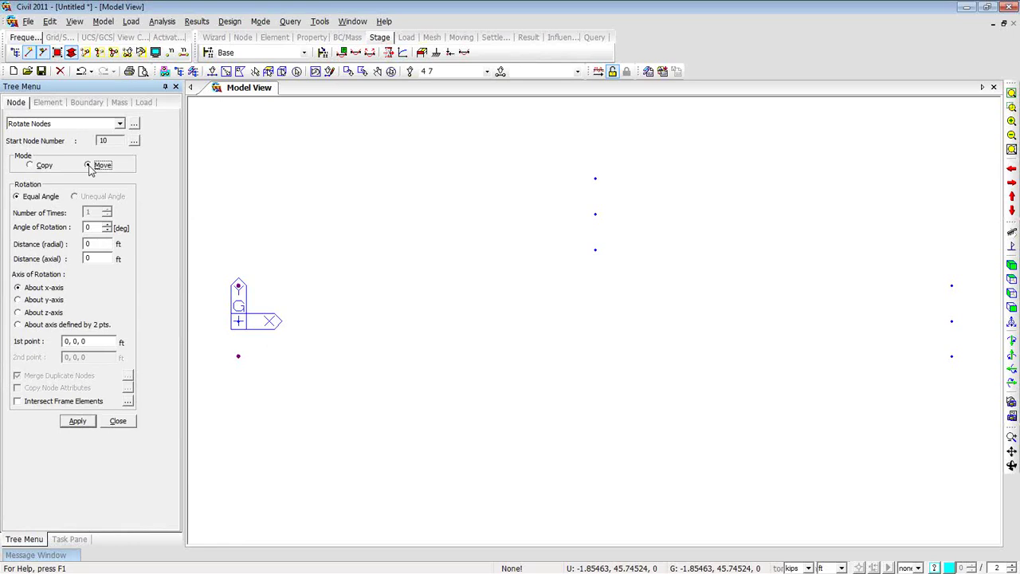
{"action": "double_click", "coordinate": [90, 229]}
{"action": "type", "text": "30"}
{"action": "left_click", "coordinate": [58, 314]}
{"action": "left_click", "coordinate": [91, 341]}
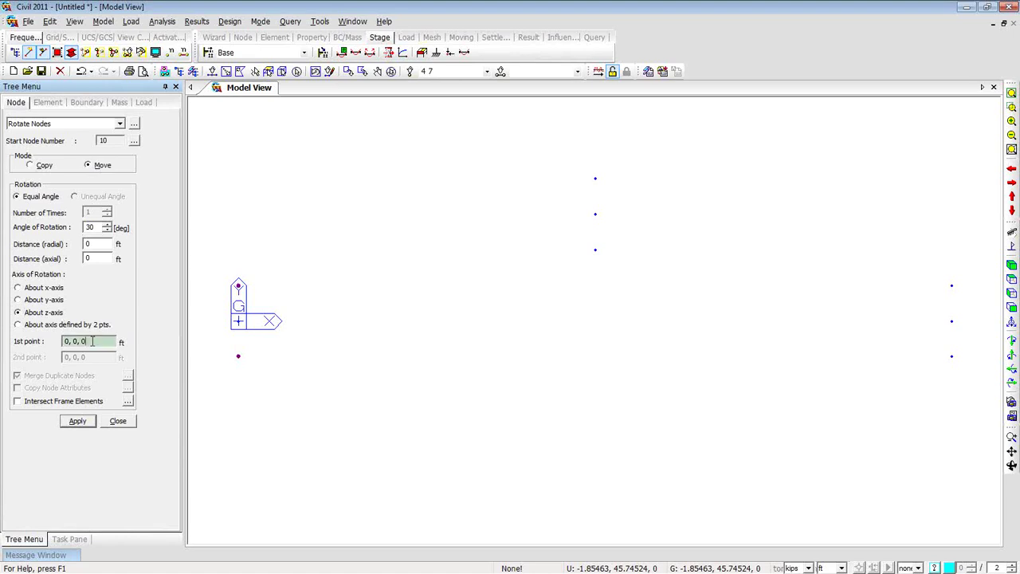
{"action": "left_click", "coordinate": [239, 322]}
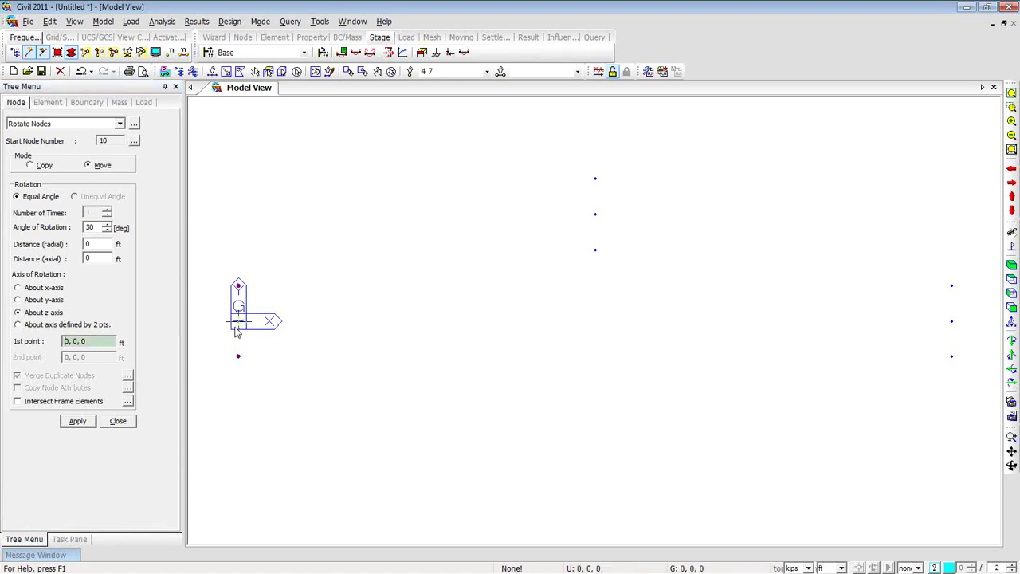
{"action": "left_click", "coordinate": [77, 420]}
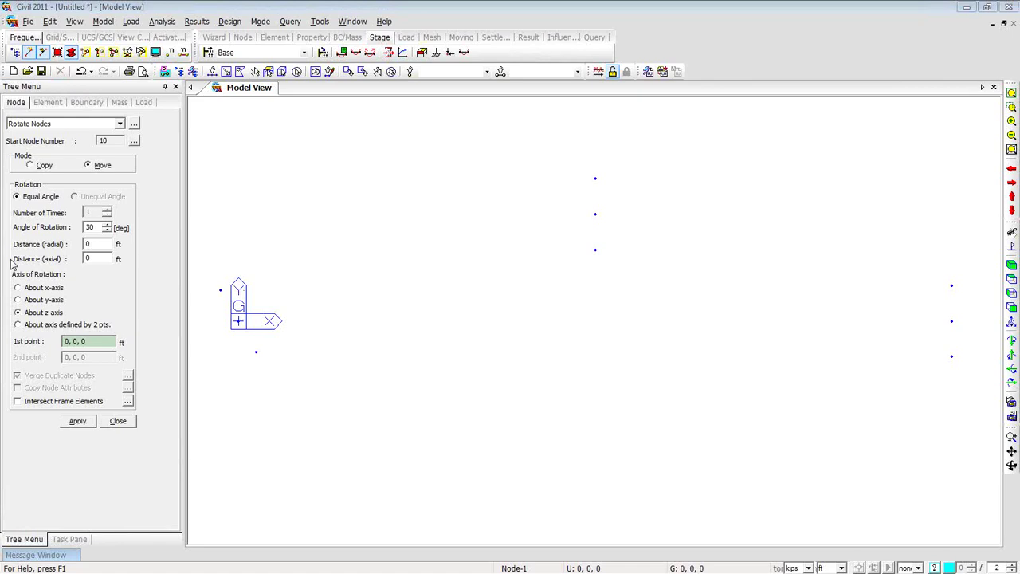
Rotate the two outer nodes at x = 200 ft in Move mode by -30 degrees about the z-axis through 200, 0, 0
{"action": "left_click", "coordinate": [212, 72]}
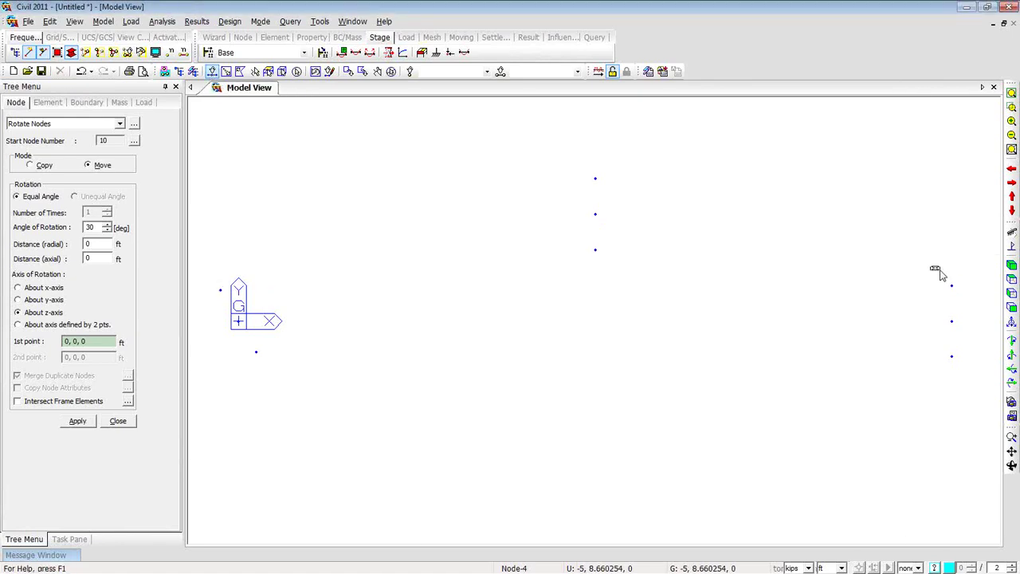
{"action": "left_click_drag", "start_coordinate": [930, 264], "coordinate": [969, 295]}
{"action": "left_click_drag", "start_coordinate": [944, 346], "coordinate": [972, 371]}
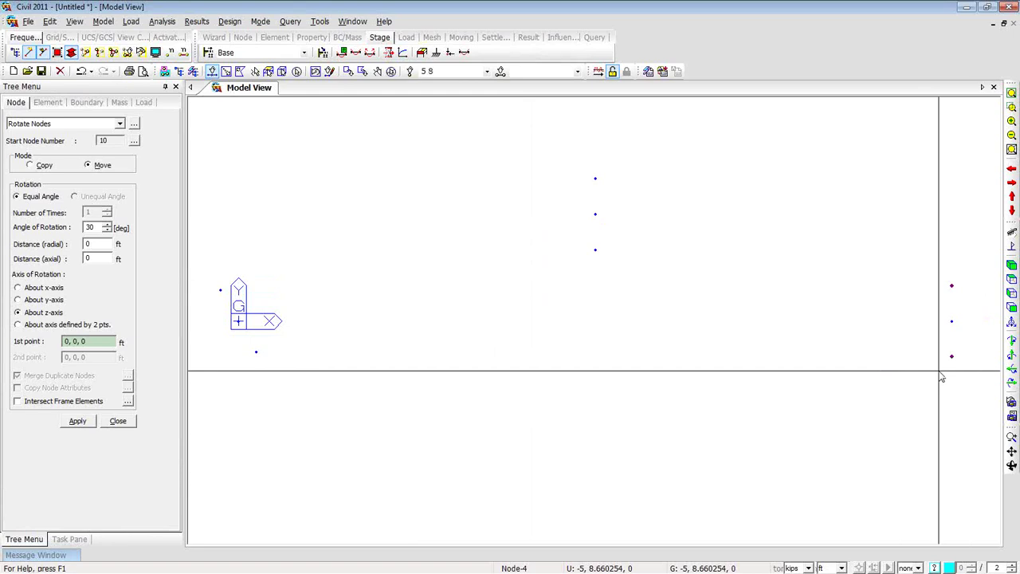
{"action": "left_click", "coordinate": [90, 228]}
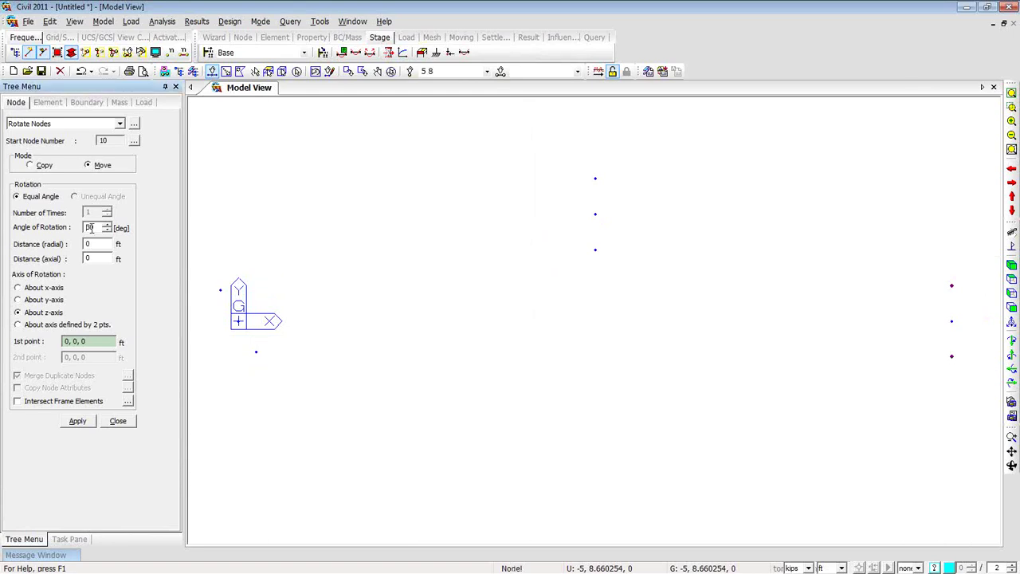
{"action": "type", "text": "-30"}
{"action": "left_click", "coordinate": [96, 342]}
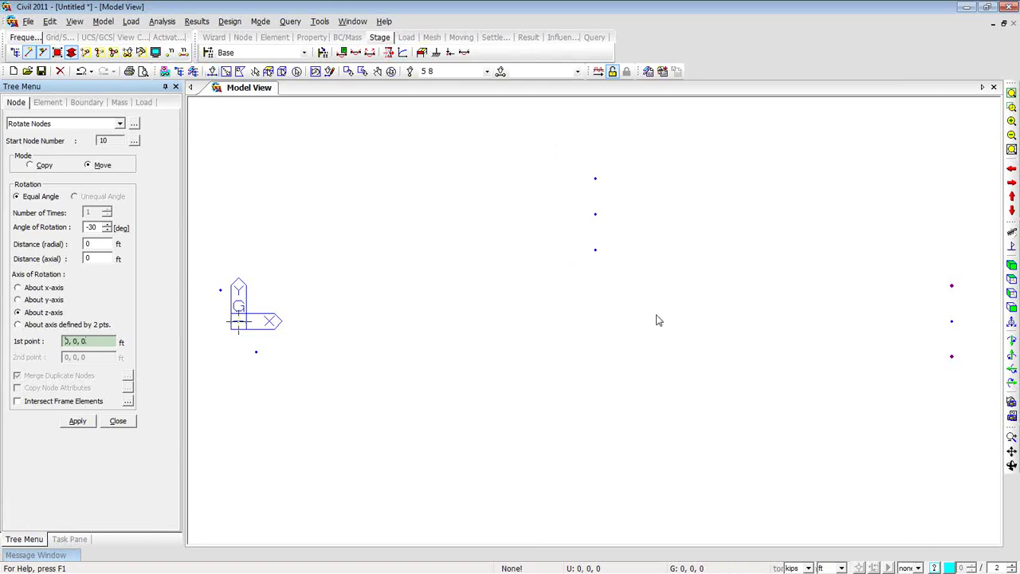
{"action": "left_click", "coordinate": [951, 321]}
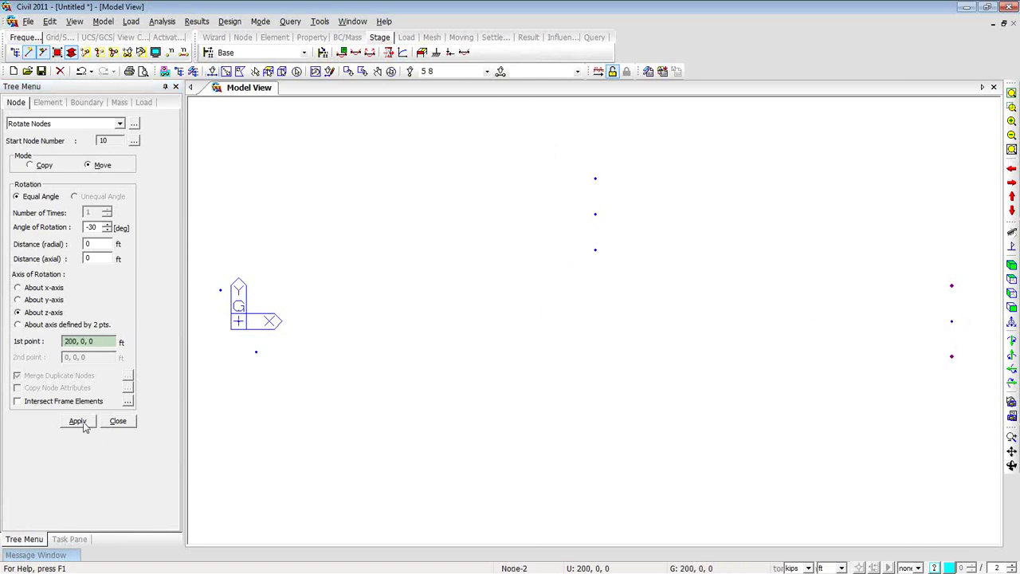
{"action": "left_click", "coordinate": [104, 341]}
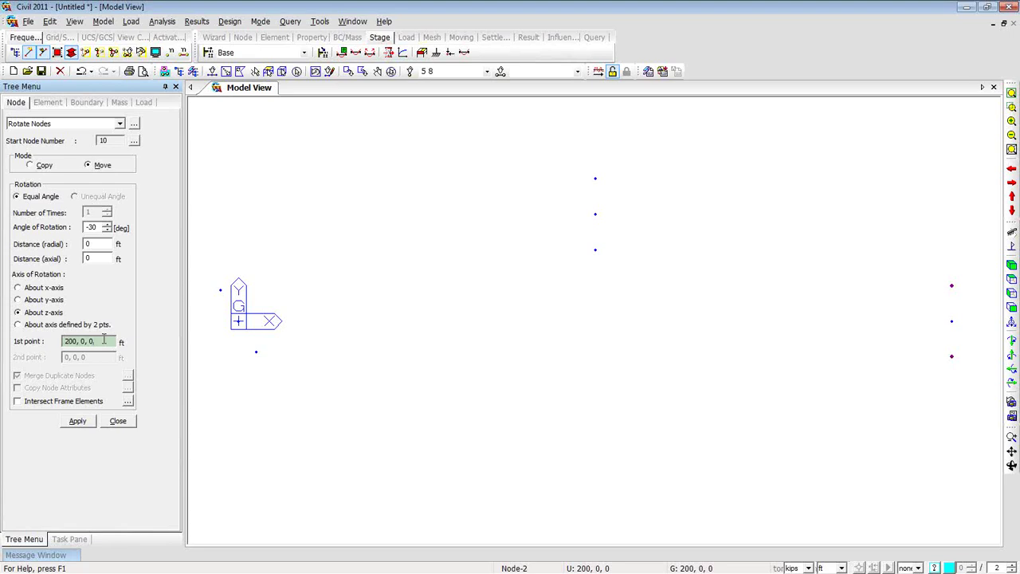
{"action": "left_click", "coordinate": [261, 323]}
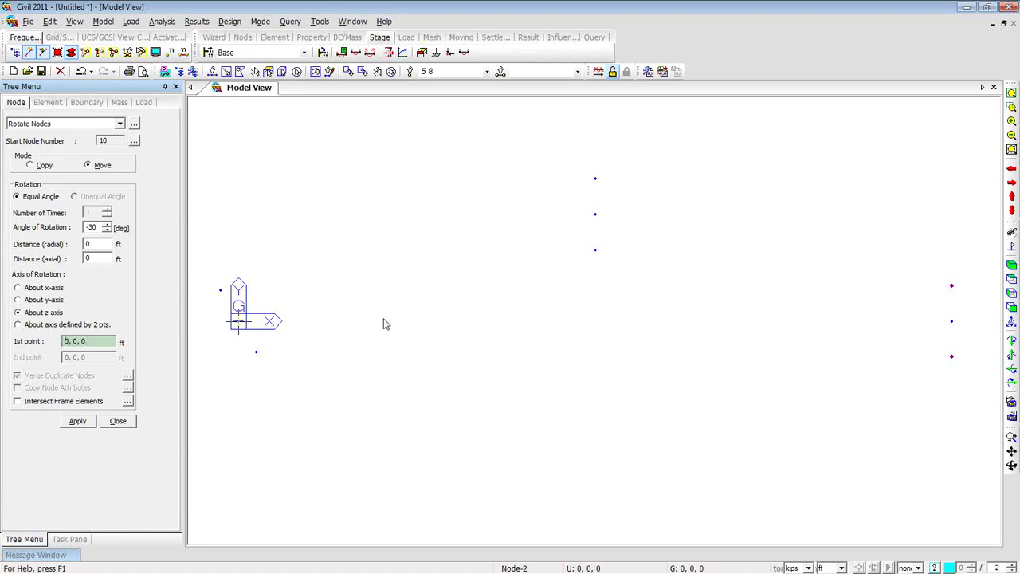
{"action": "left_click", "coordinate": [952, 322]}
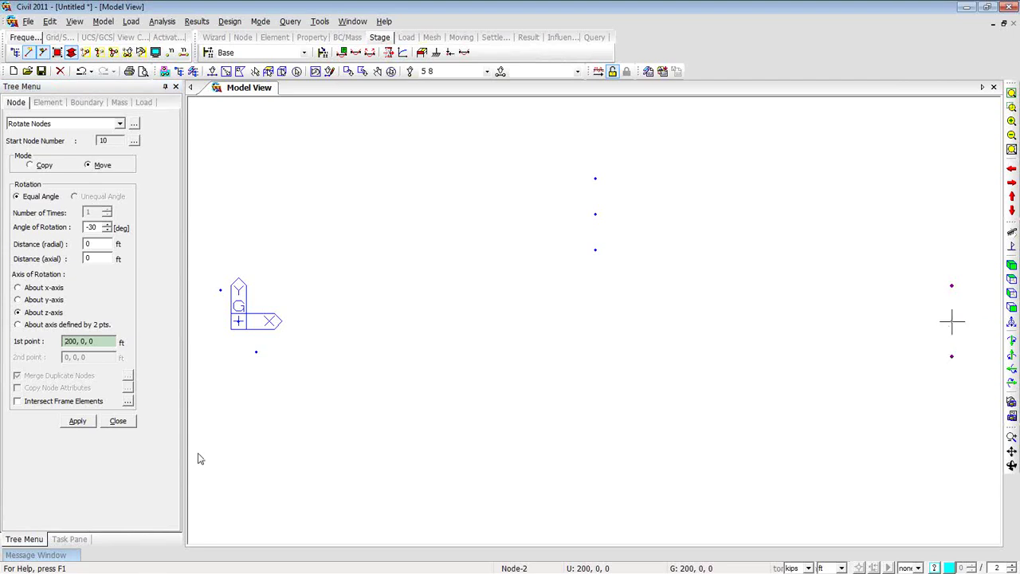
{"action": "left_click", "coordinate": [79, 427]}
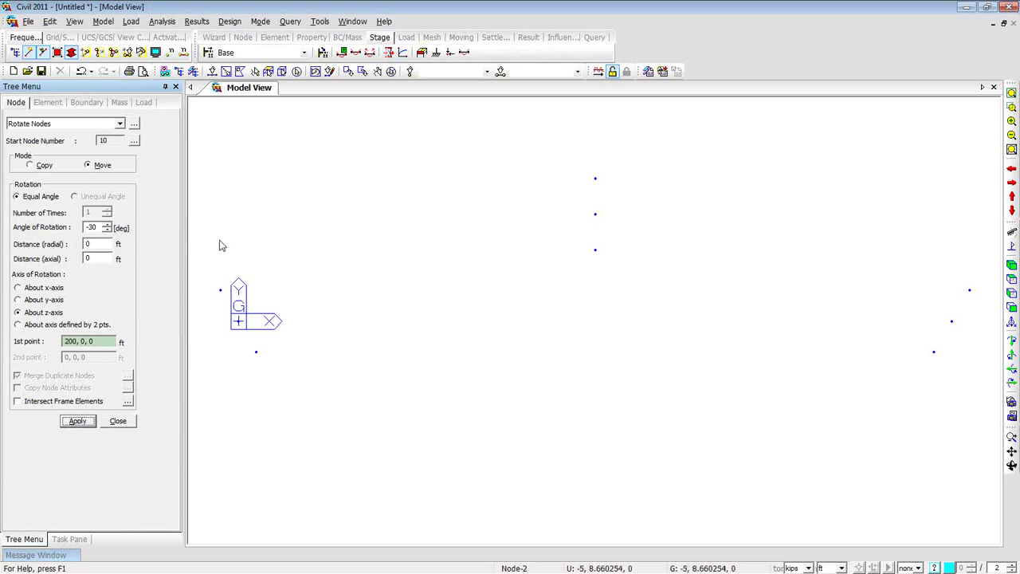
Start Create Line Elements on Curve with the Arc by 3 Points curve type and set the number of segments to 40
{"action": "right_click", "coordinate": [245, 169]}
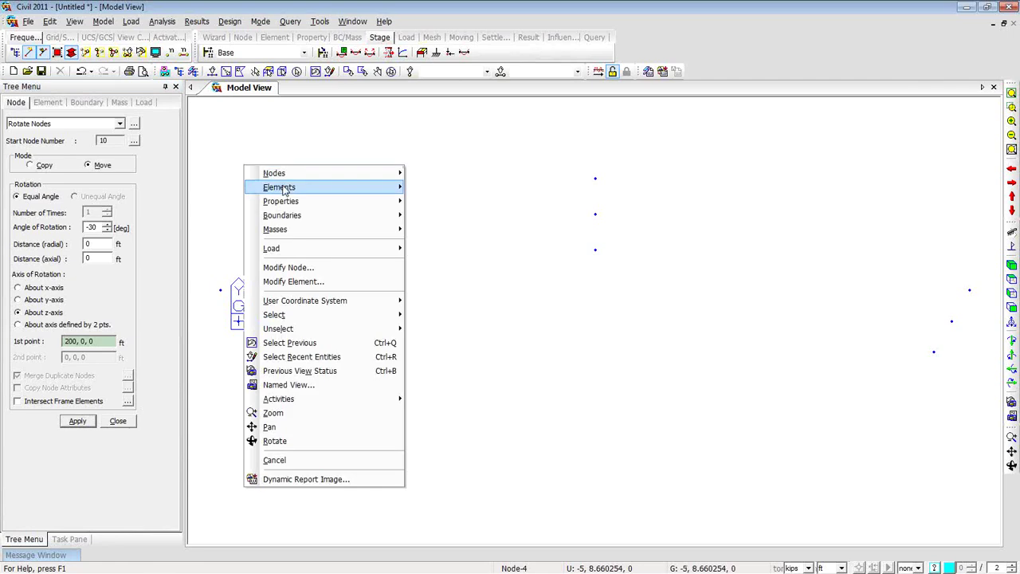
{"action": "mouse_move", "coordinate": [312, 188]}
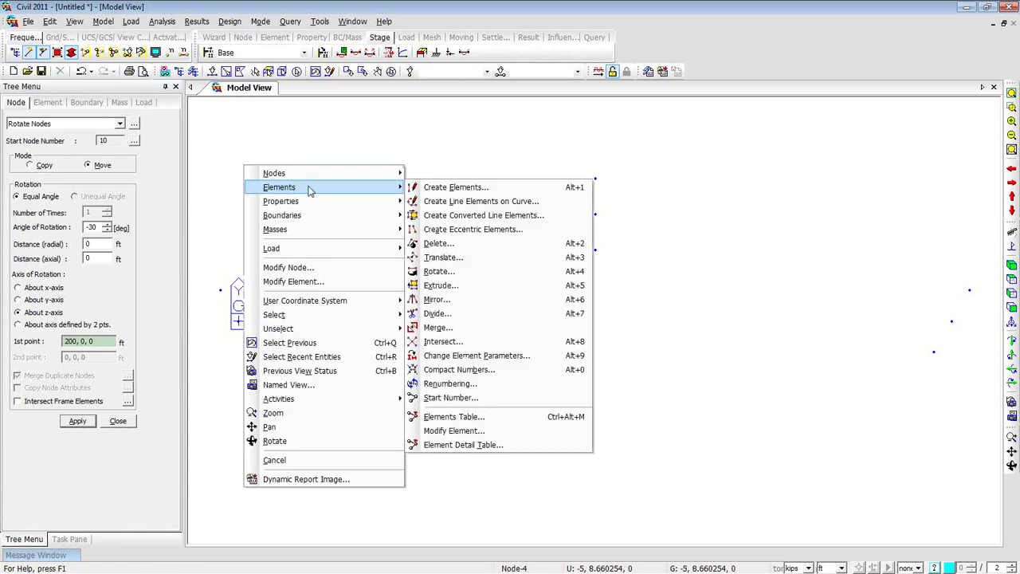
{"action": "left_click", "coordinate": [437, 208]}
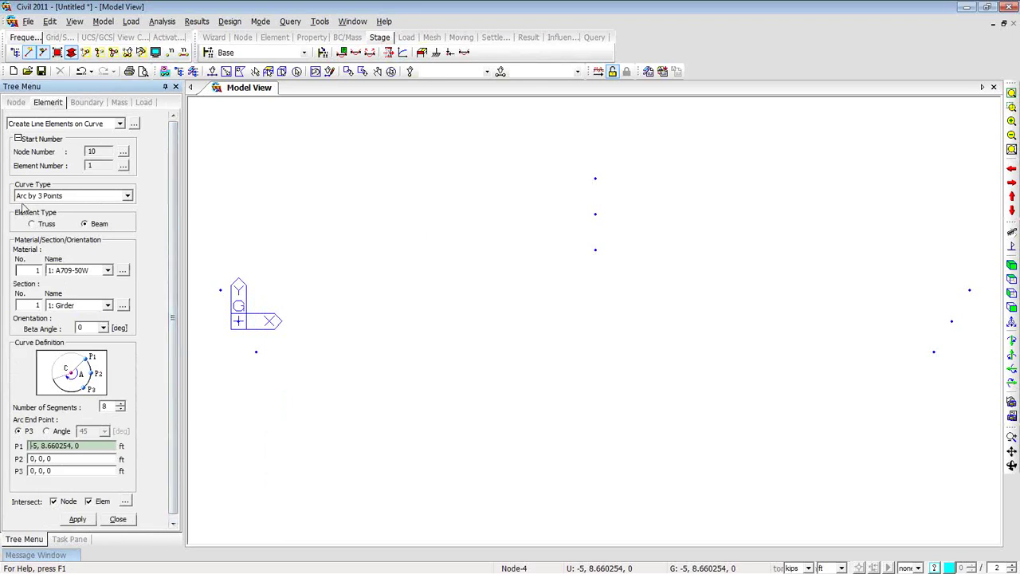
{"action": "left_click", "coordinate": [128, 197]}
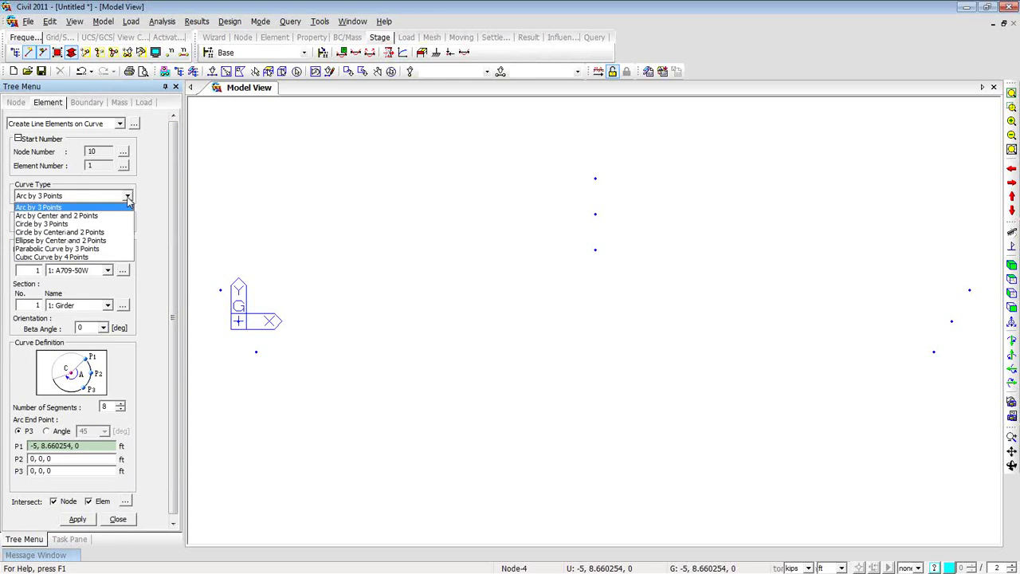
{"action": "left_click", "coordinate": [128, 198]}
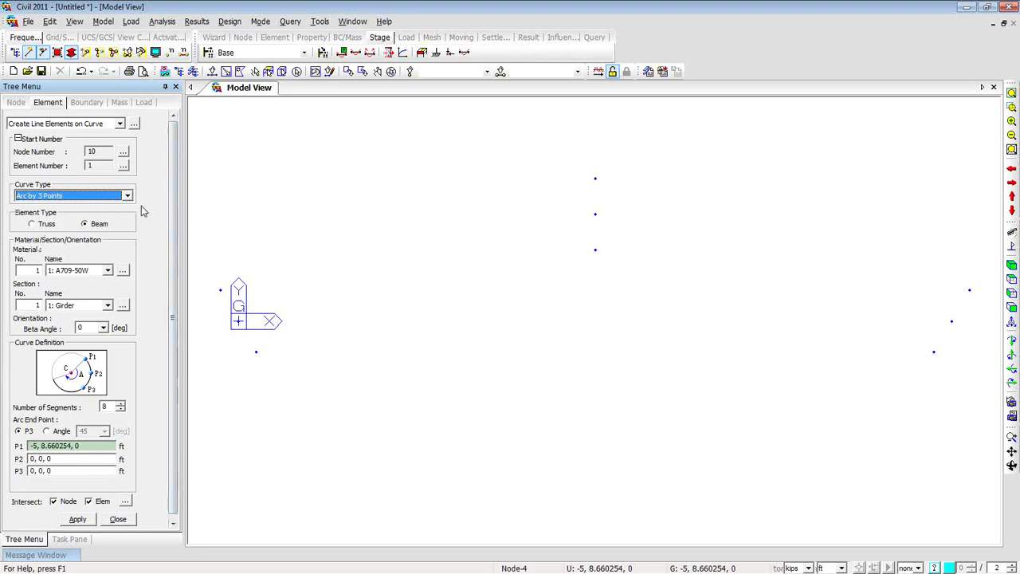
{"action": "left_click_drag", "start_coordinate": [172, 209], "coordinate": [171, 231]}
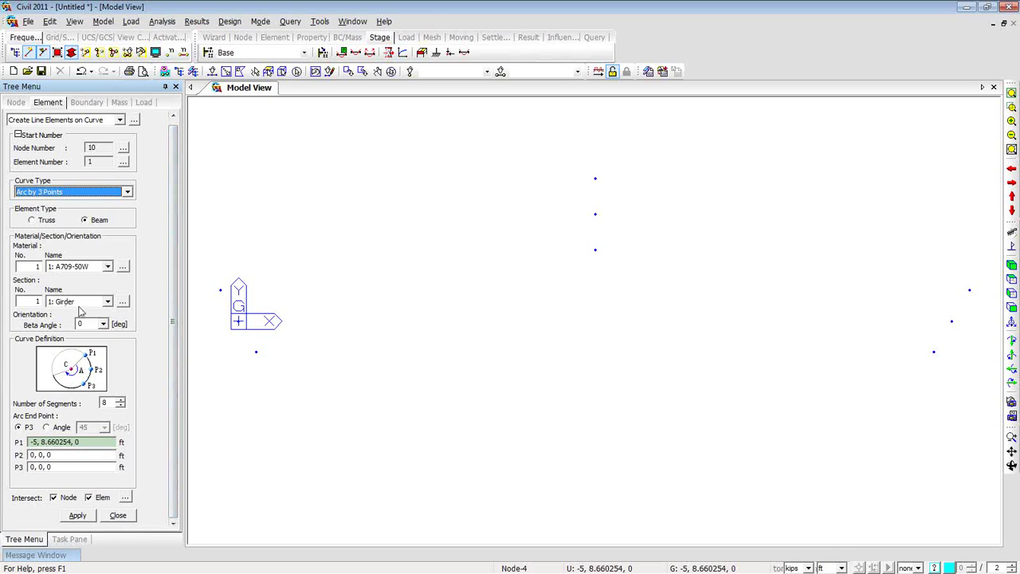
{"action": "double_click", "coordinate": [104, 402]}
{"action": "type", "text": "40"}
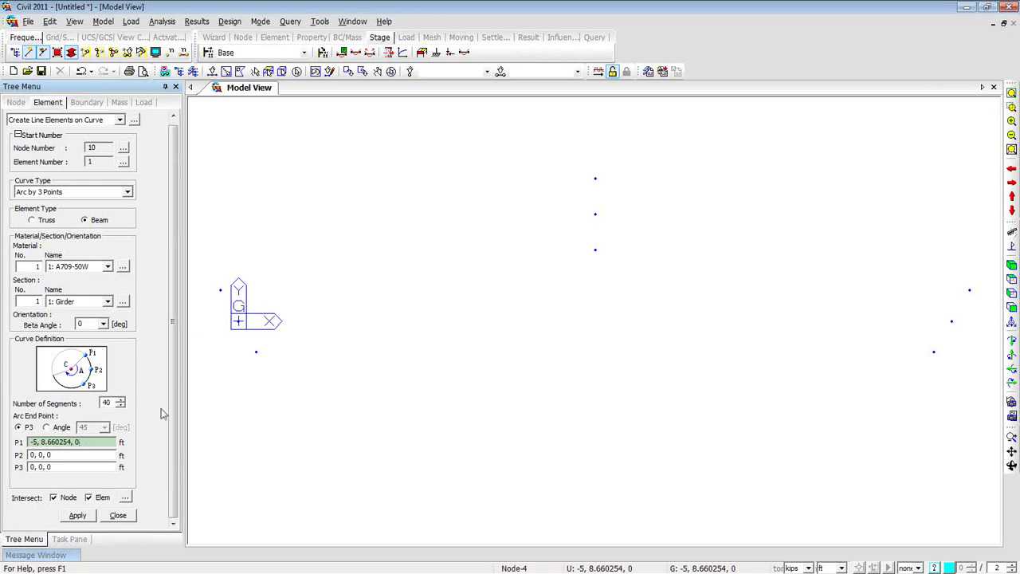
Create the innermost girder arc through the nodes at 5, -8.660254, 0, then 100, 20, 0 and 195, -8.660254, 0 ft
{"action": "left_click", "coordinate": [256, 360]}
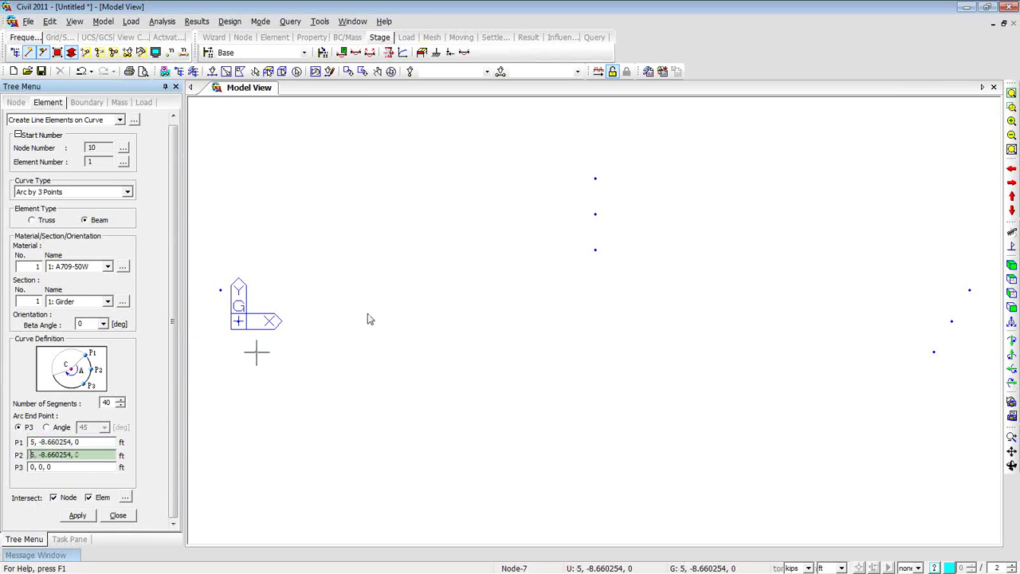
{"action": "left_click", "coordinate": [594, 252]}
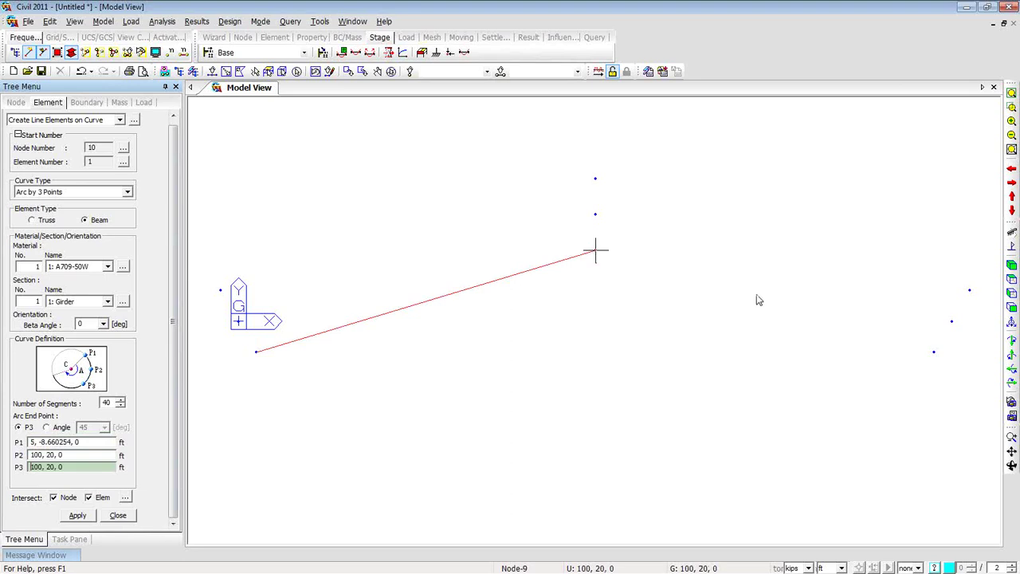
{"action": "left_click", "coordinate": [923, 351]}
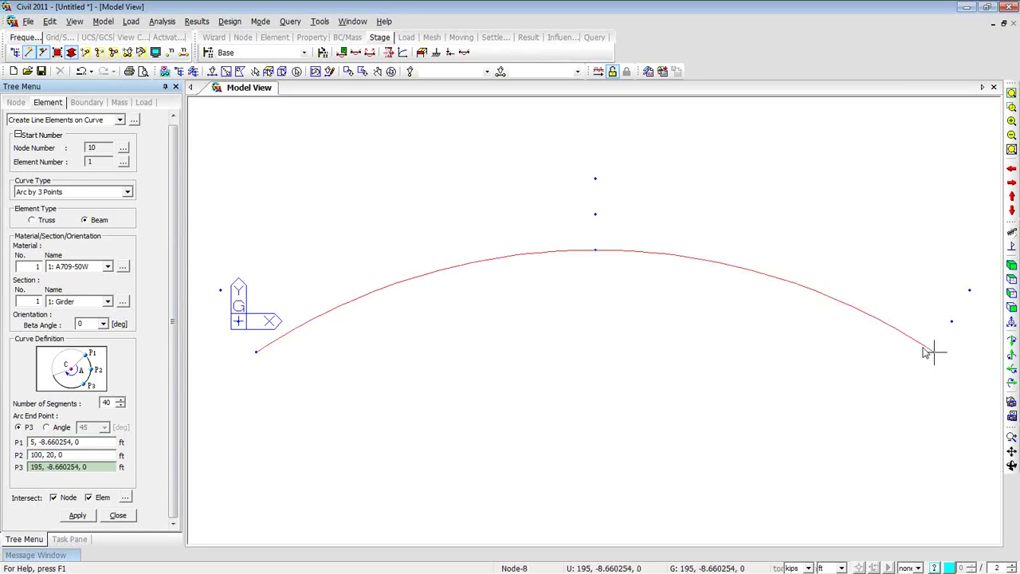
{"action": "key", "text": "Return"}
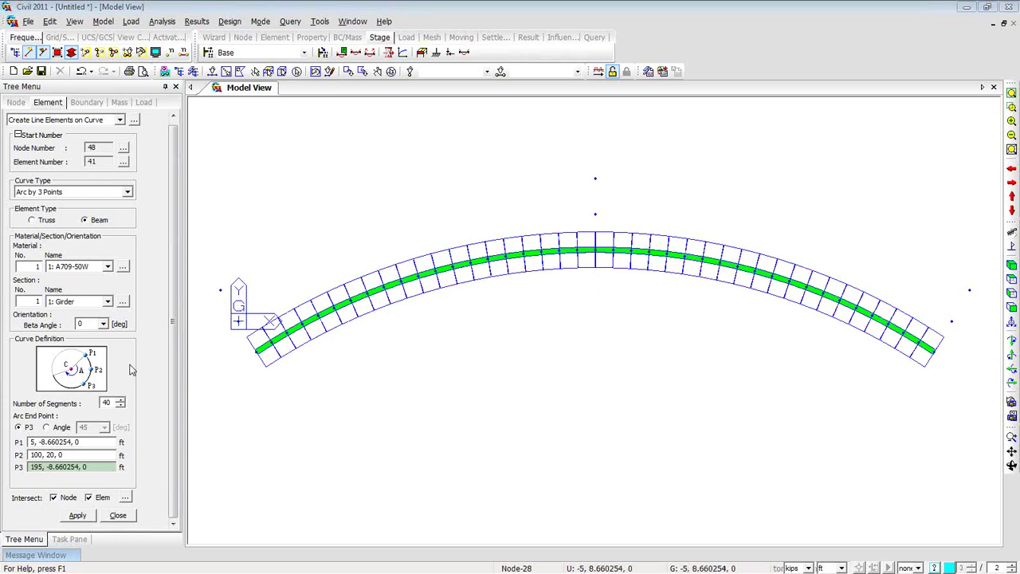
Create the middle girder arc through the nodes at 0, 0, 0, then 100, 30, 0 and 200, 0, 0 ft
{"action": "left_click", "coordinate": [89, 442]}
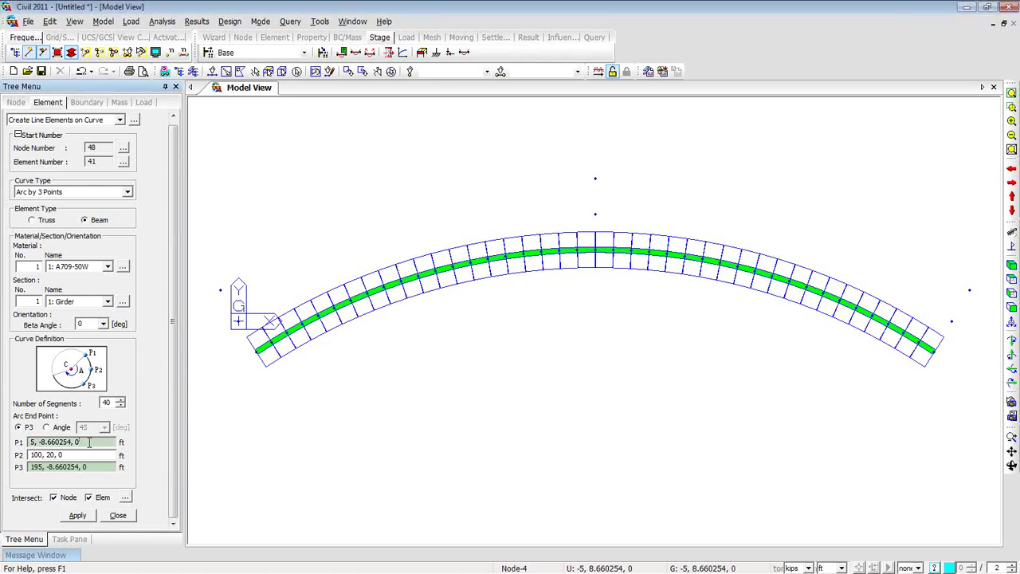
{"action": "left_click", "coordinate": [238, 319]}
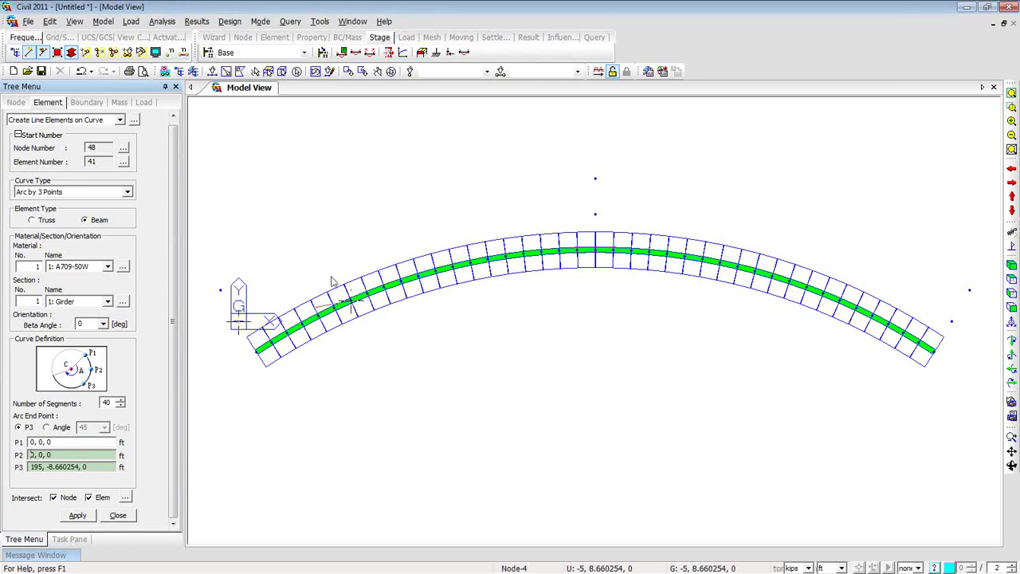
{"action": "left_click", "coordinate": [594, 215]}
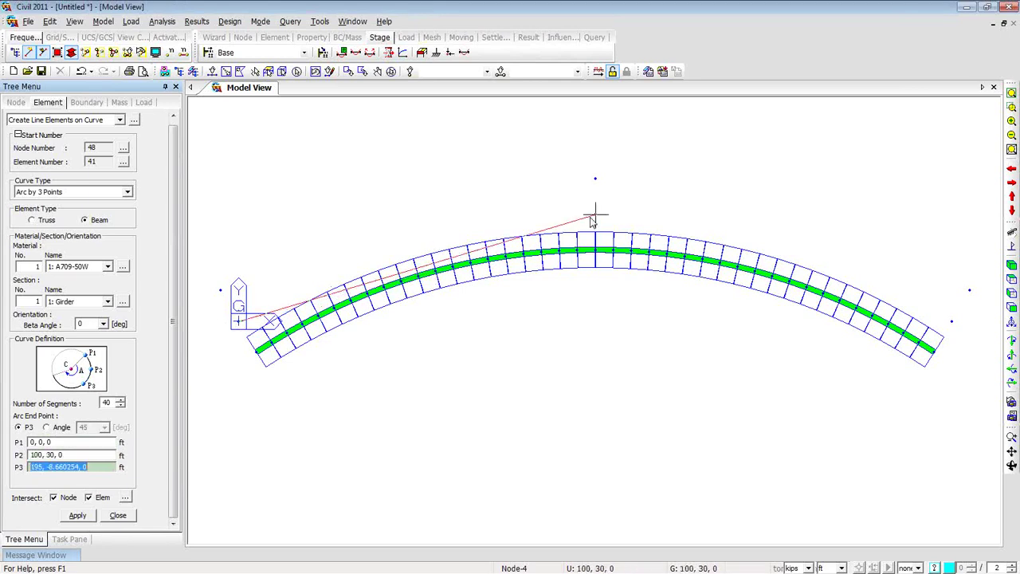
{"action": "left_click", "coordinate": [953, 322]}
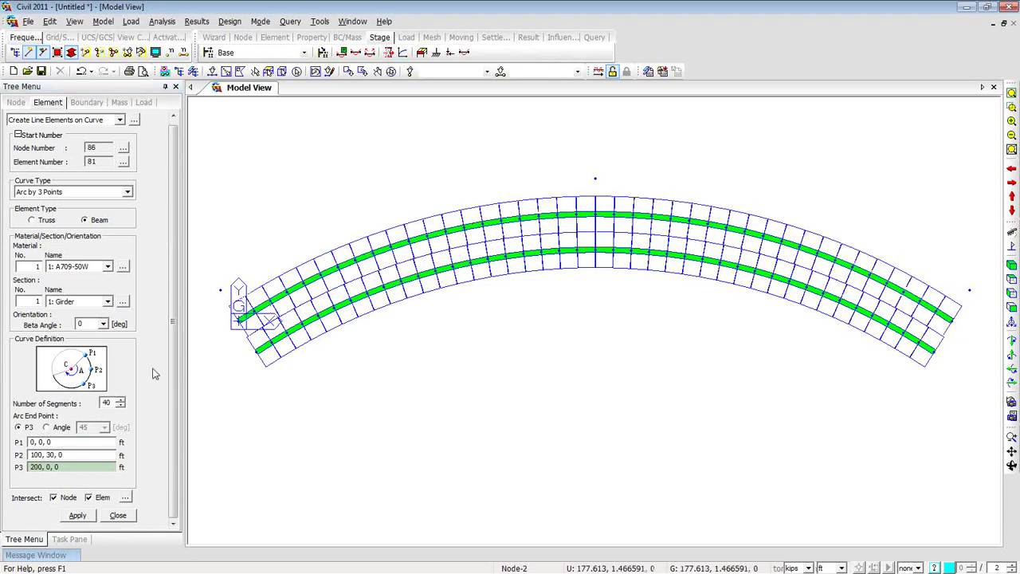
Create the outermost girder arc through the nodes at -5, 8.660254, 0, then 100, 40, 0 and 205, 8.660254, 0 ft
{"action": "left_click", "coordinate": [80, 444]}
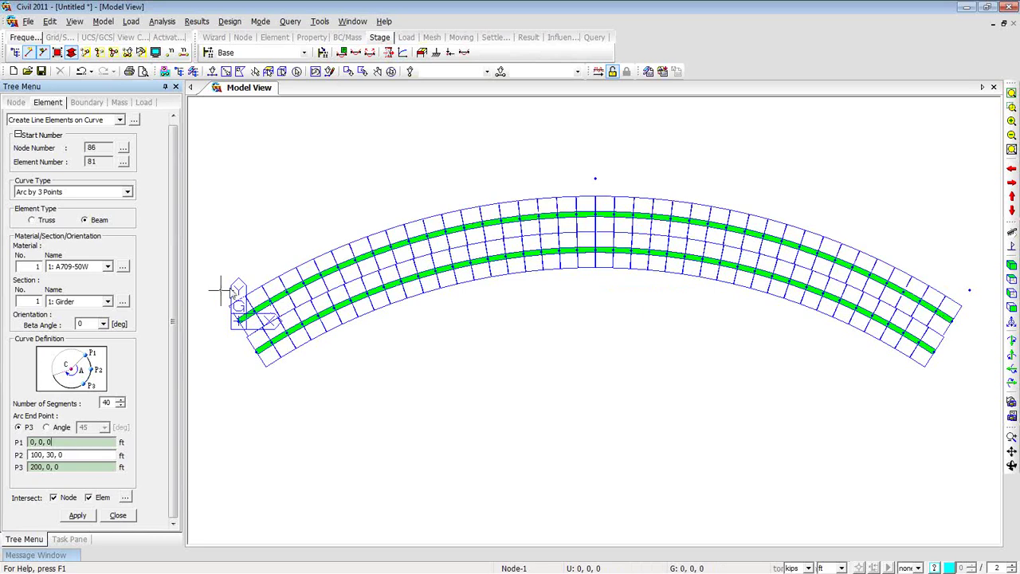
{"action": "left_click", "coordinate": [222, 289]}
{"action": "left_click", "coordinate": [596, 179]}
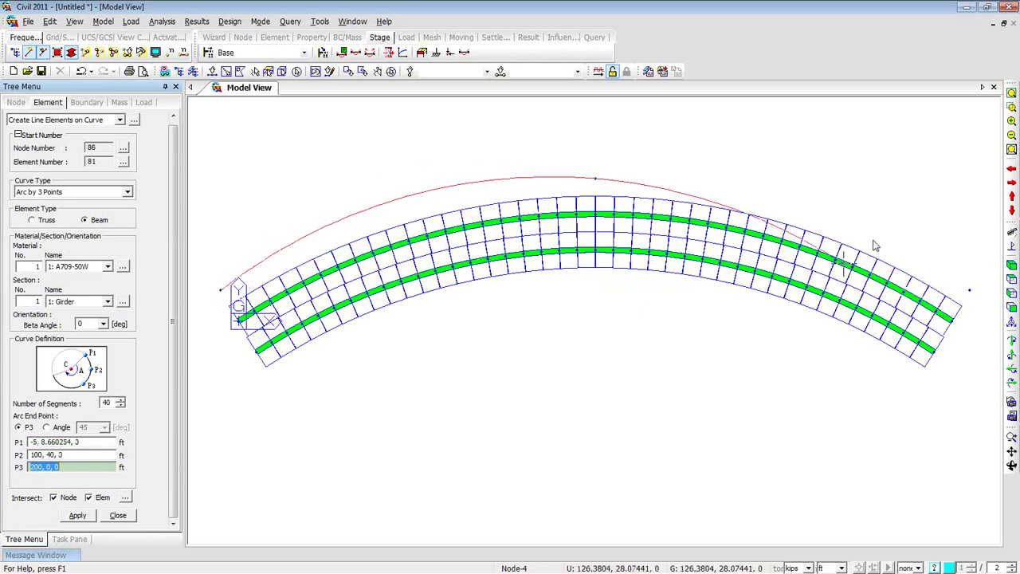
{"action": "left_click", "coordinate": [971, 285]}
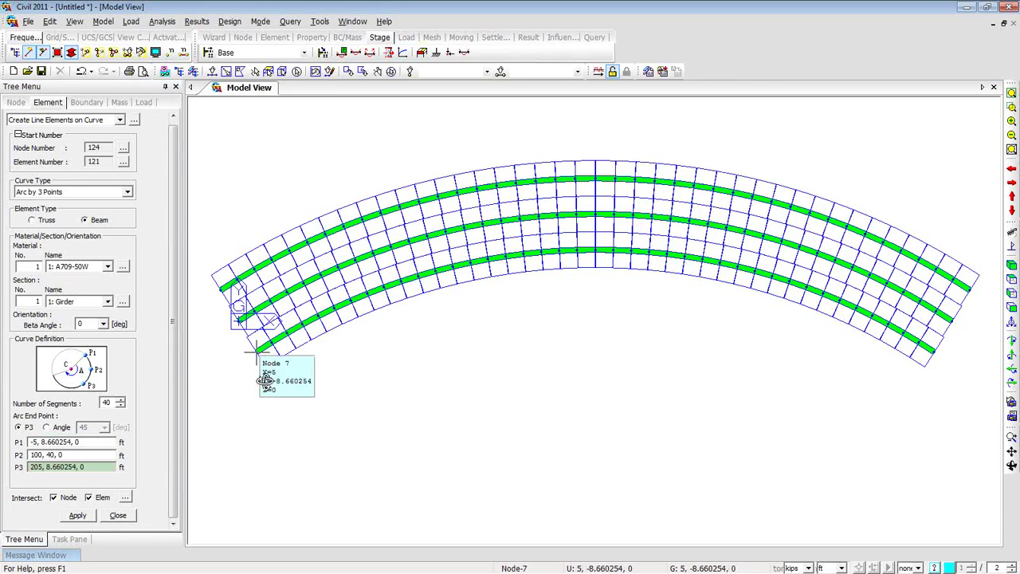
Inspect the three curved girders in 3D, restore the plan view and switch off the solid section display
{"action": "middle_click_drag", "start_coordinate": [265, 378], "coordinate": [321, 273], "text": "ctrl"}
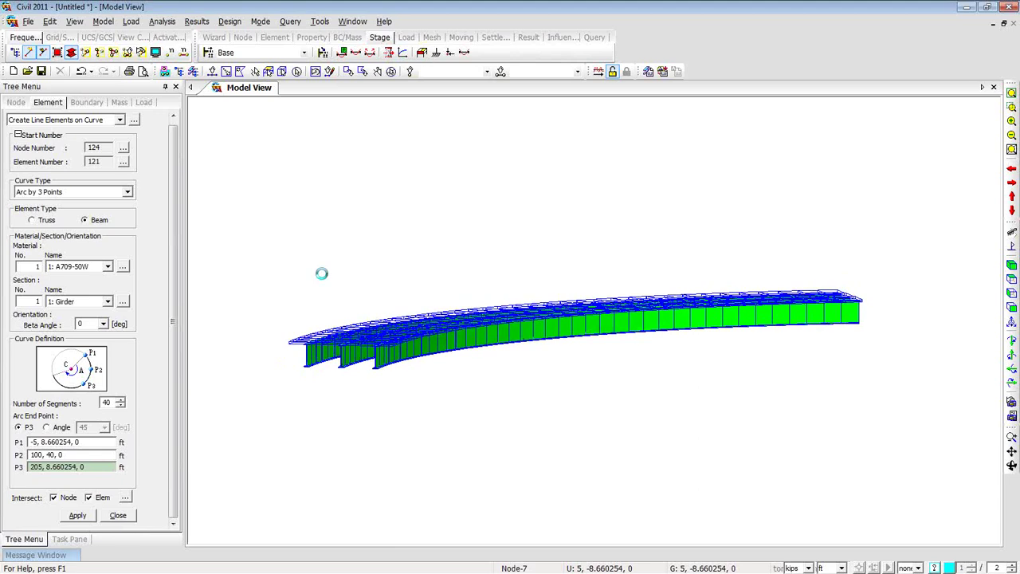
{"action": "middle_click_drag", "start_coordinate": [302, 405], "coordinate": [355, 364]}
{"action": "scroll", "coordinate": [334, 391], "scroll_direction": "up", "scroll_amount": 5}
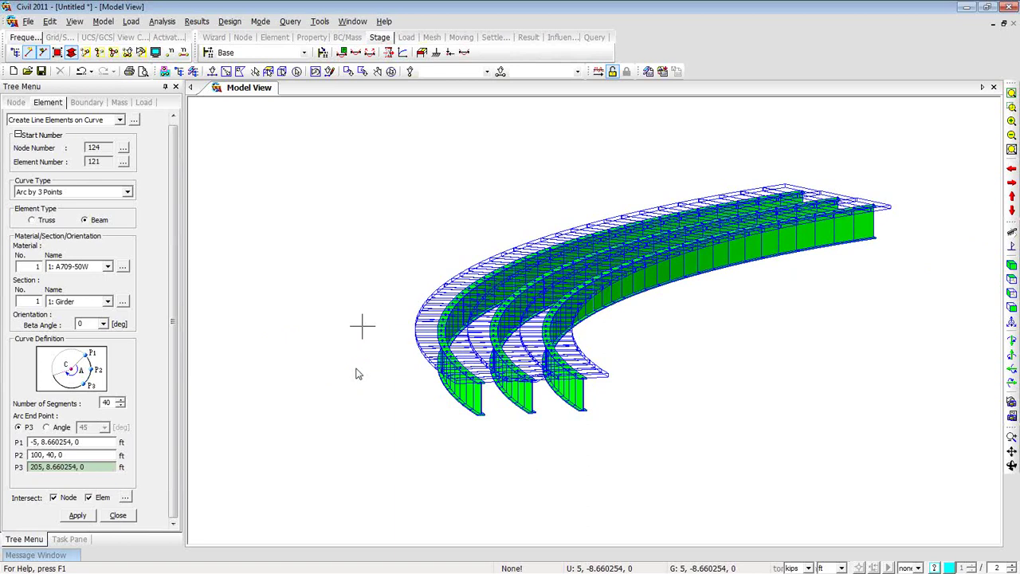
{"action": "left_click", "coordinate": [1011, 279]}
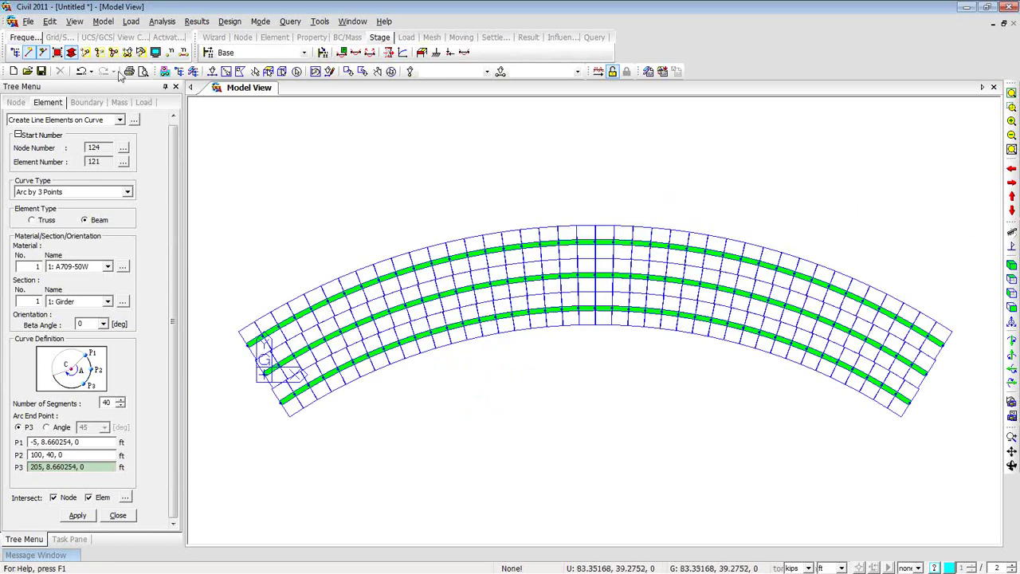
{"action": "left_click", "coordinate": [71, 52]}
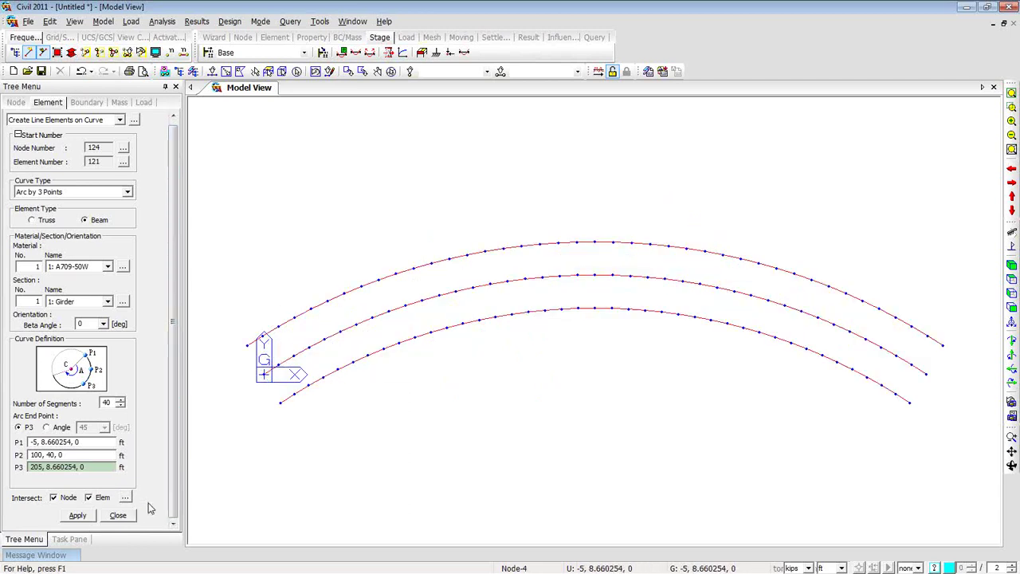
Start Create Elements with the General beam/Tapered beam type and the 2: Diaphragm section, ready for nodal connectivity
{"action": "right_click", "coordinate": [302, 139]}
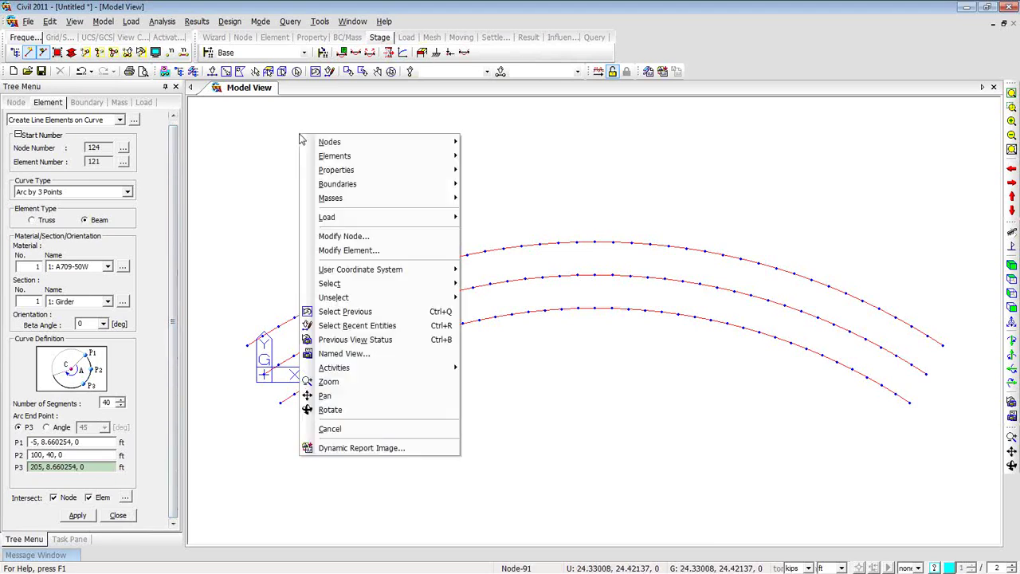
{"action": "mouse_move", "coordinate": [329, 158]}
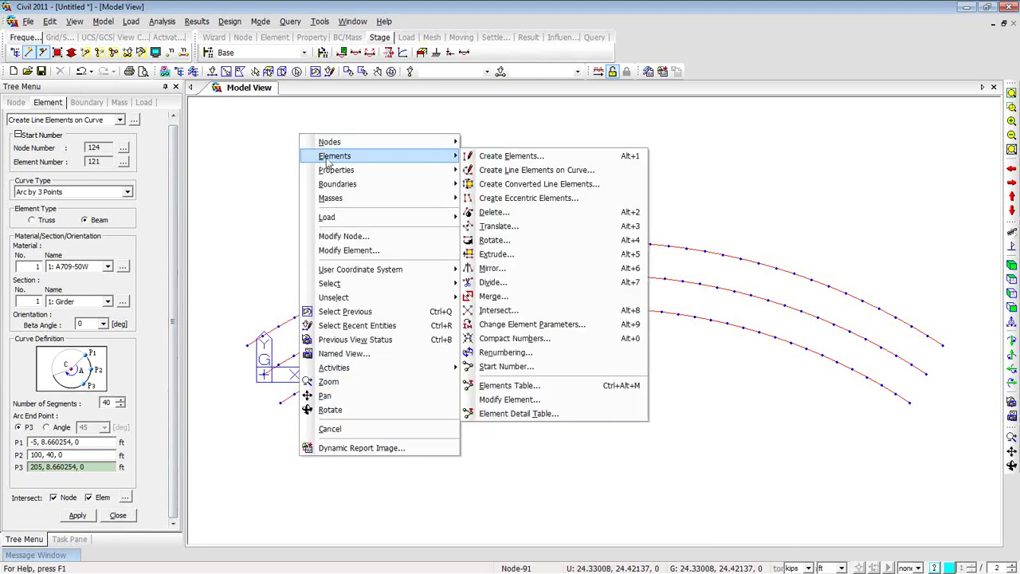
{"action": "left_click", "coordinate": [495, 157]}
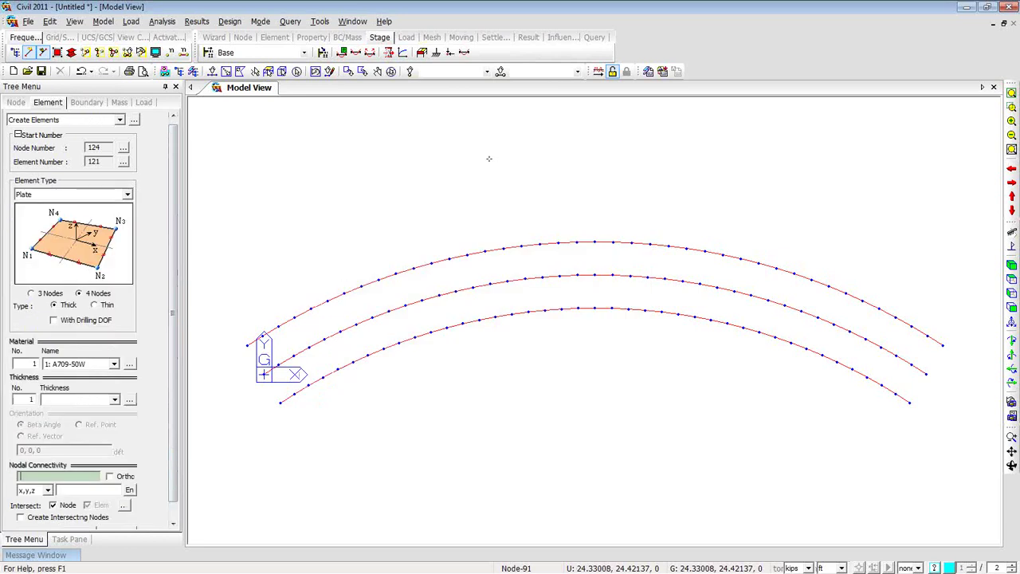
{"action": "left_click", "coordinate": [128, 196]}
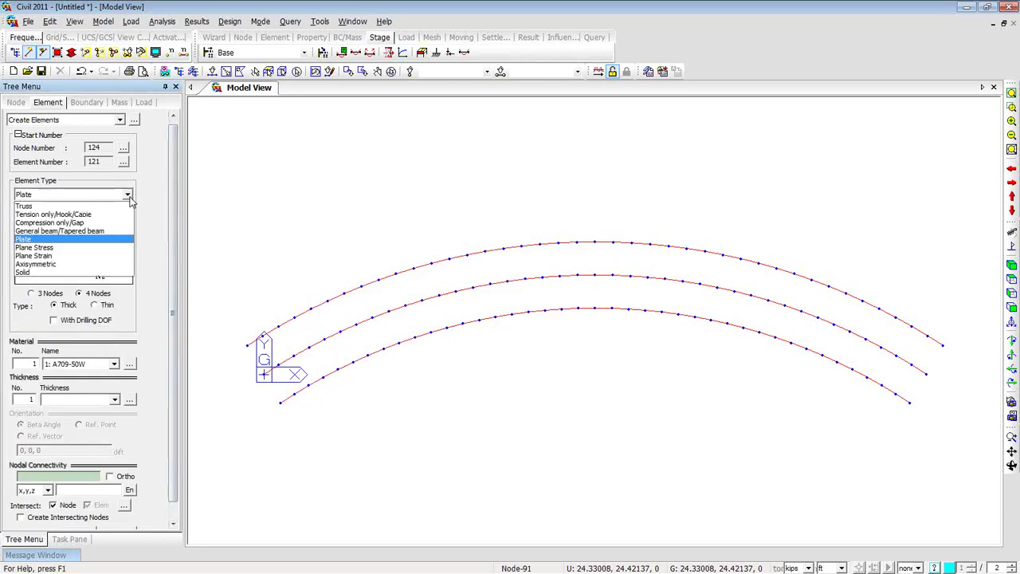
{"action": "left_click", "coordinate": [112, 231]}
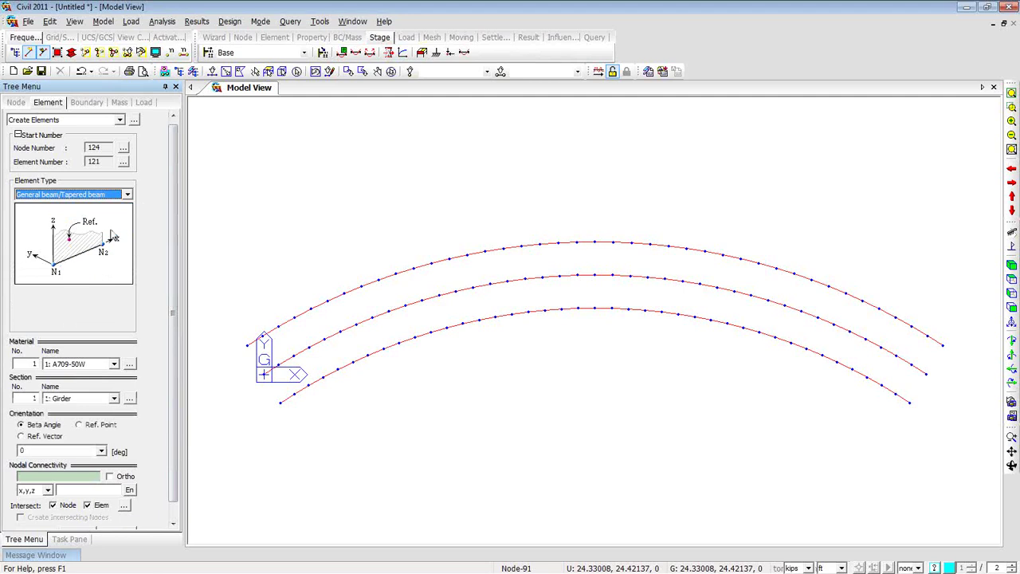
{"action": "scroll", "coordinate": [72, 339], "scroll_direction": "down", "scroll_amount": 1}
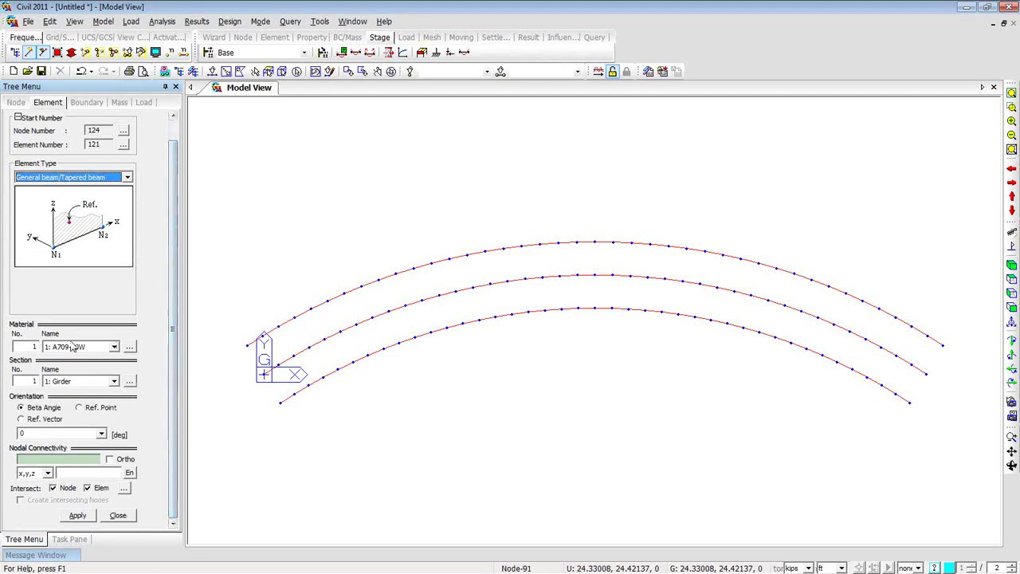
{"action": "left_click", "coordinate": [114, 381]}
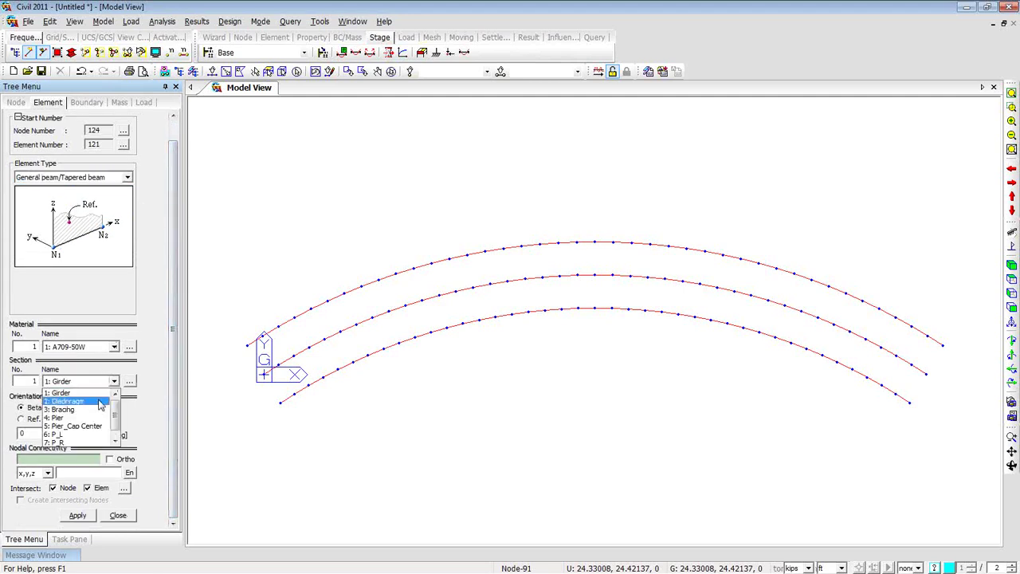
{"action": "left_click", "coordinate": [100, 401]}
{"action": "left_click", "coordinate": [77, 458]}
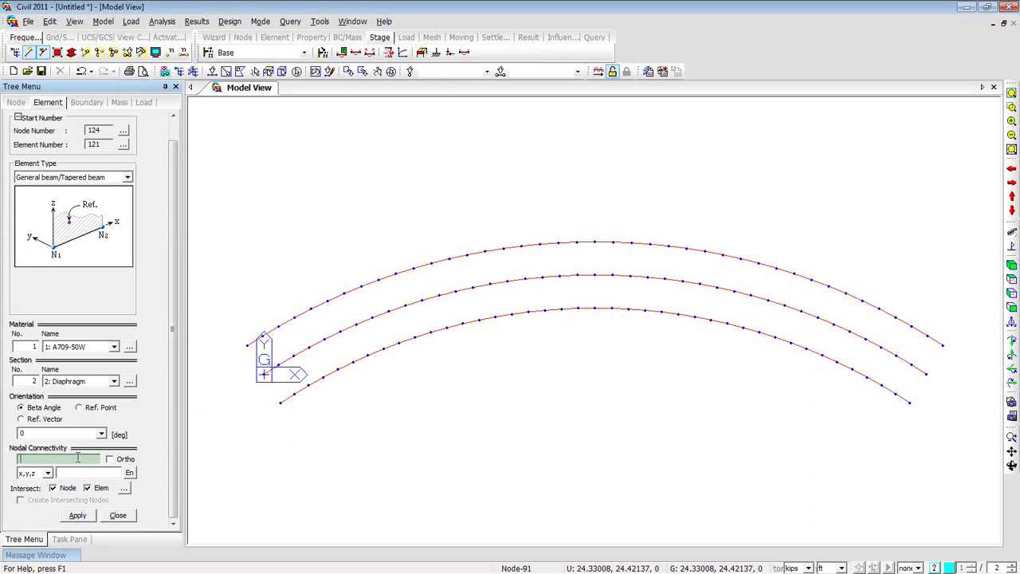
Create diaphragm beams across the girders at both ends and the middle support, joining nodes 7 to 4, 9 to 6 and 8 to 5
{"action": "left_click", "coordinate": [280, 403]}
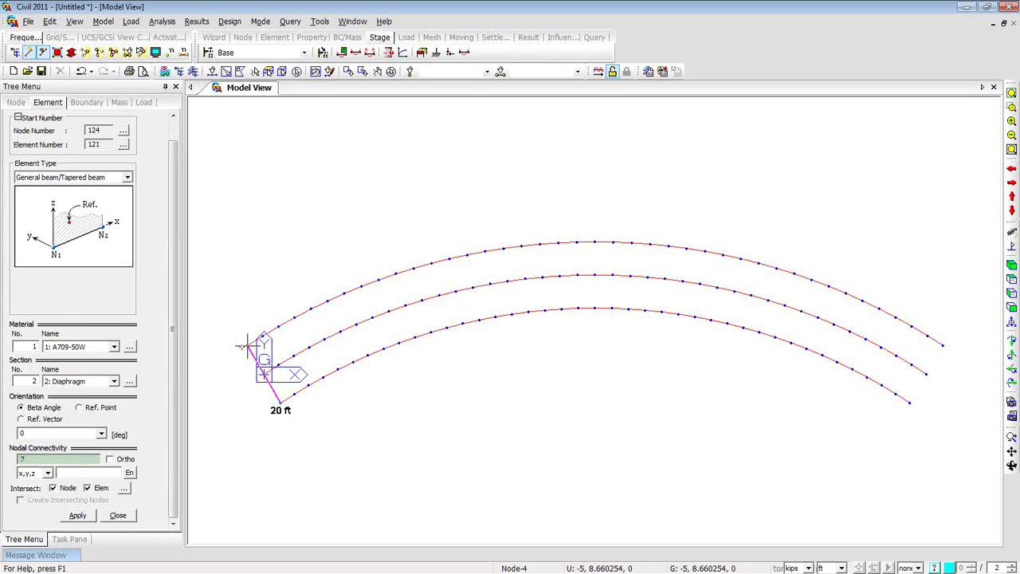
{"action": "left_click", "coordinate": [247, 345]}
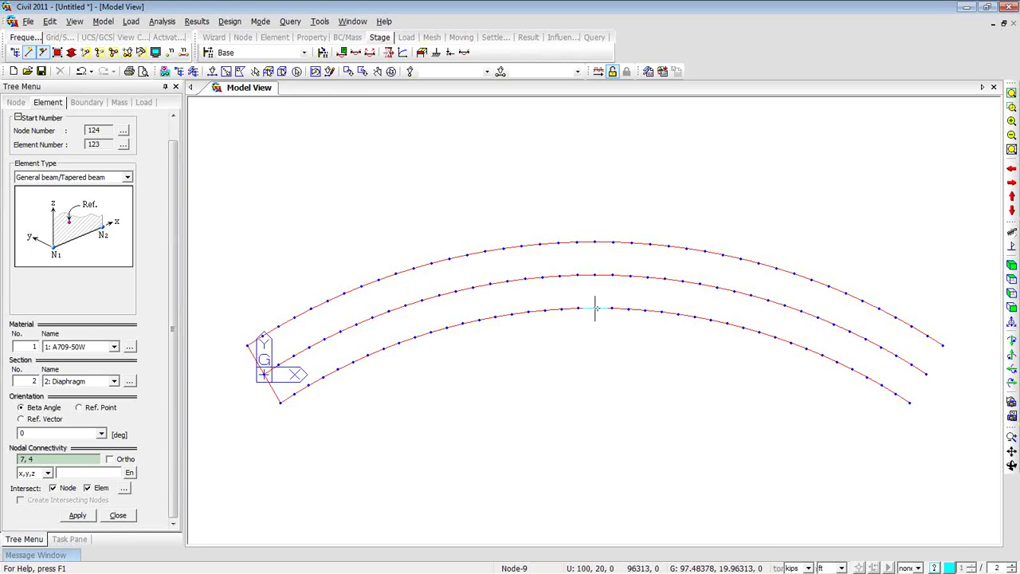
{"action": "mouse_move", "coordinate": [596, 307]}
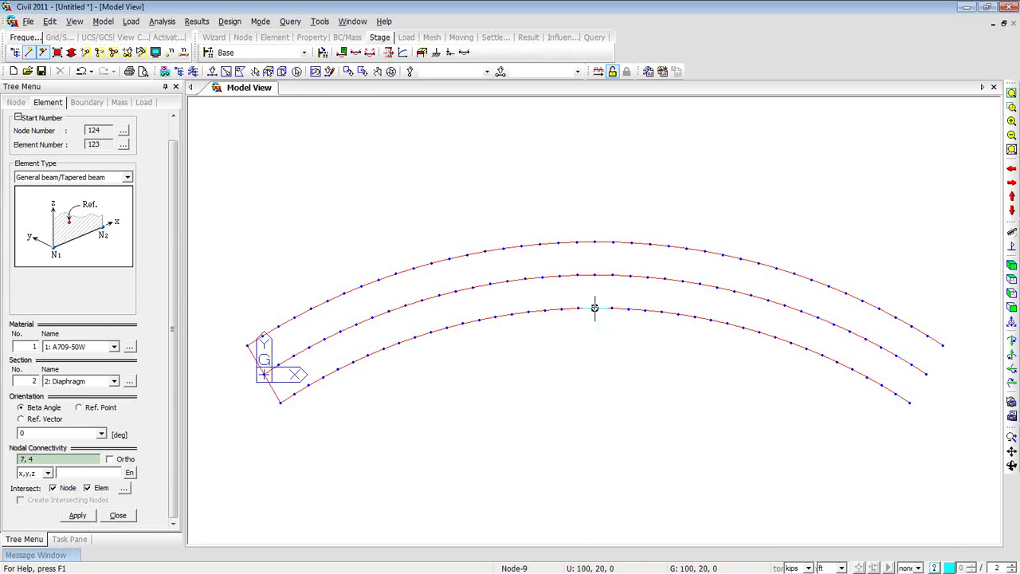
{"action": "left_click", "coordinate": [595, 308]}
{"action": "left_click", "coordinate": [594, 241]}
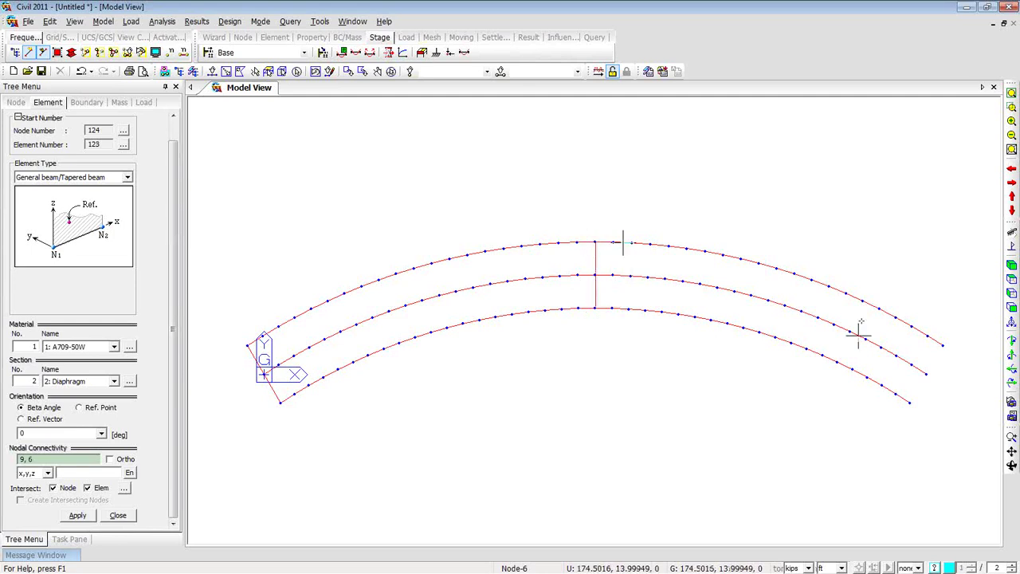
{"action": "left_click", "coordinate": [910, 402]}
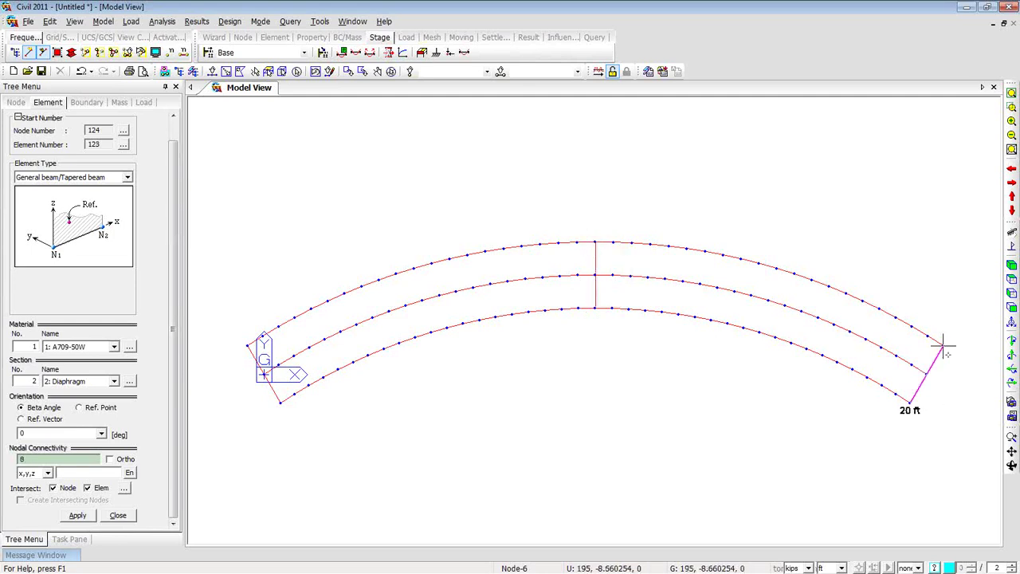
{"action": "left_click", "coordinate": [942, 346]}
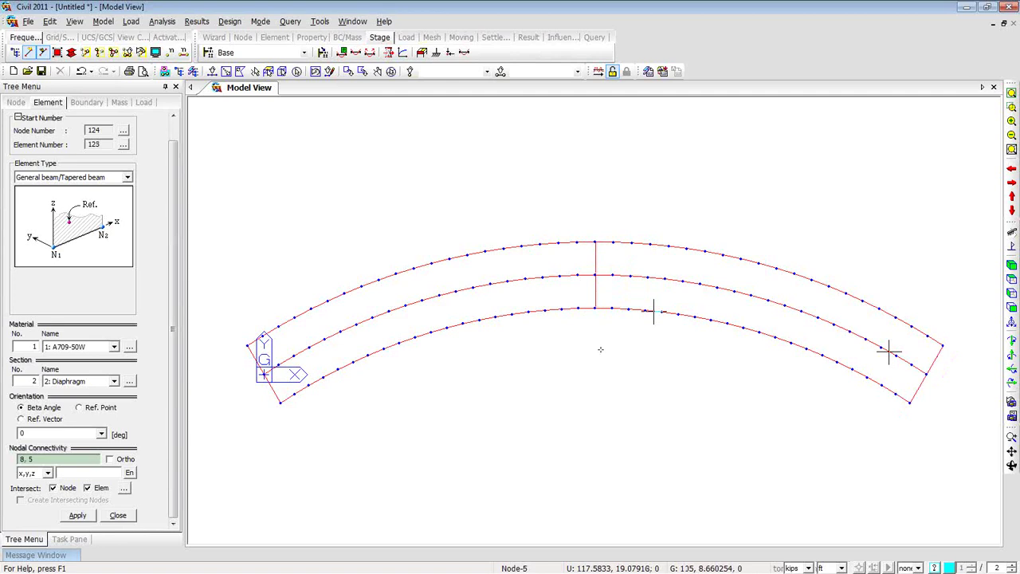
Create four transverse beams with section 3: Bracing in the first span, joining nodes 13 to 89, 17 to 93, 21 to 97 and 25 to 101
{"action": "left_click", "coordinate": [114, 381]}
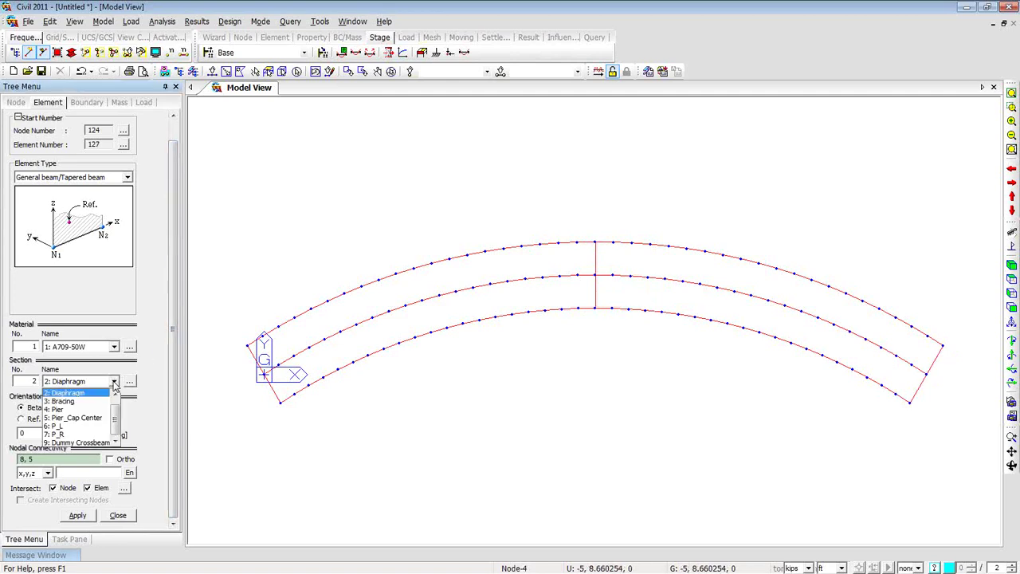
{"action": "left_click", "coordinate": [103, 405]}
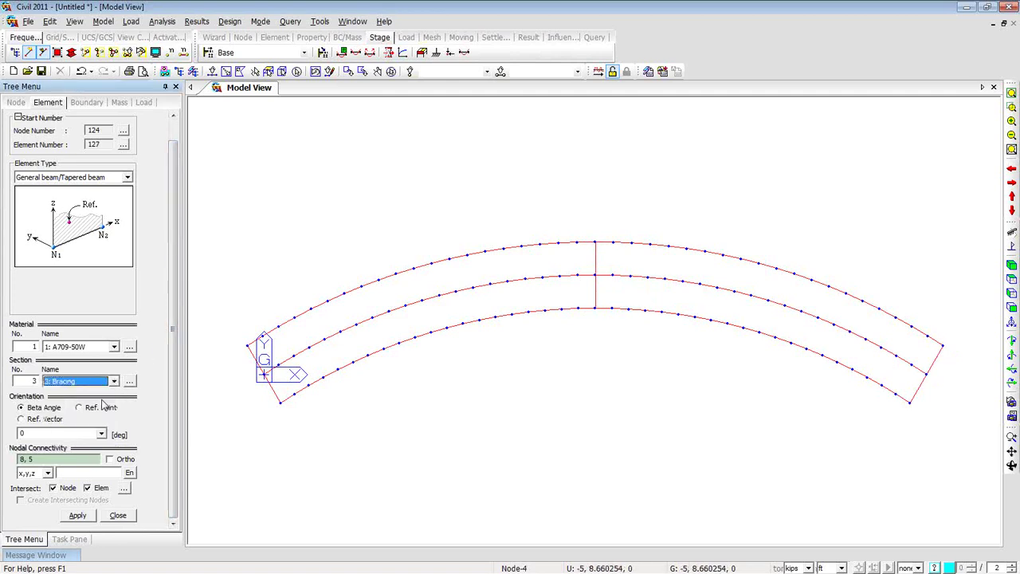
{"action": "left_click", "coordinate": [61, 459]}
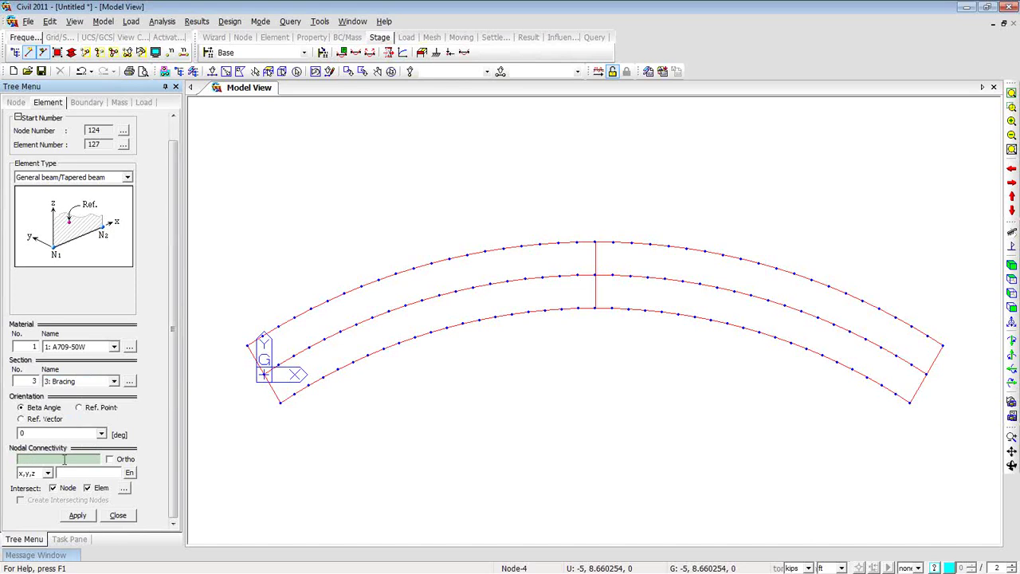
{"action": "left_click", "coordinate": [338, 368]}
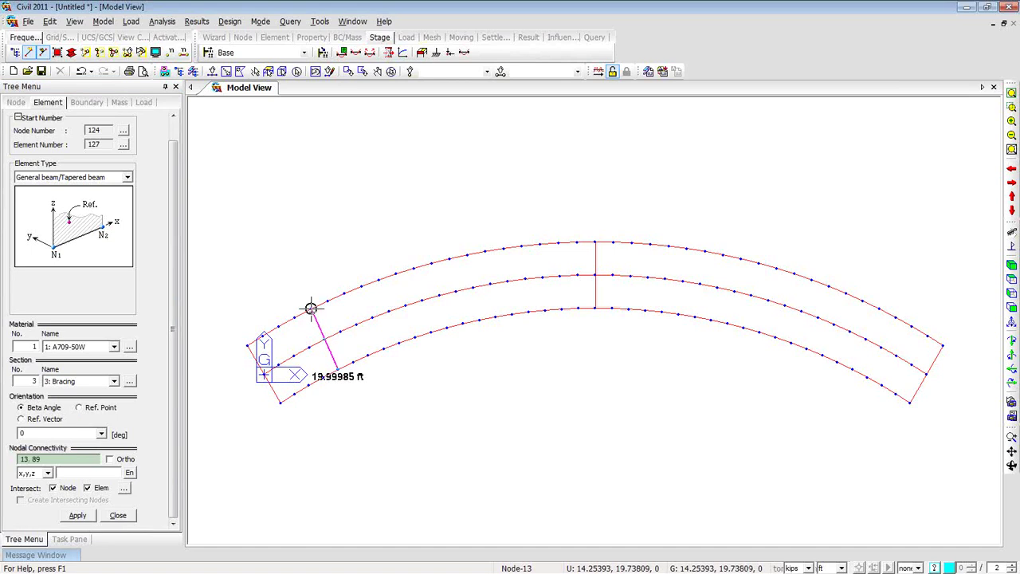
{"action": "left_click", "coordinate": [312, 308]}
{"action": "left_click", "coordinate": [400, 343]}
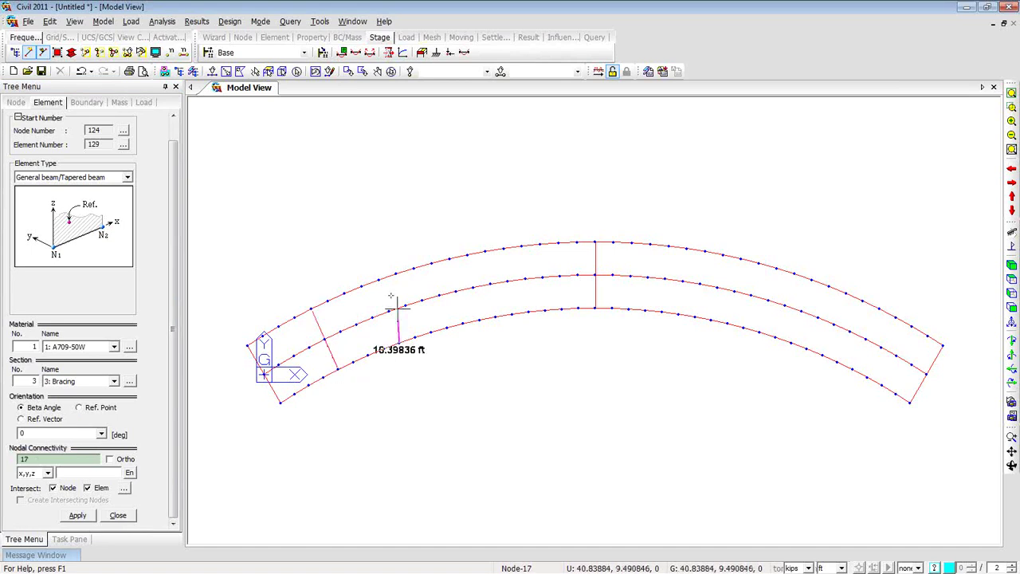
{"action": "left_click", "coordinate": [380, 280]}
{"action": "left_click", "coordinate": [462, 323]}
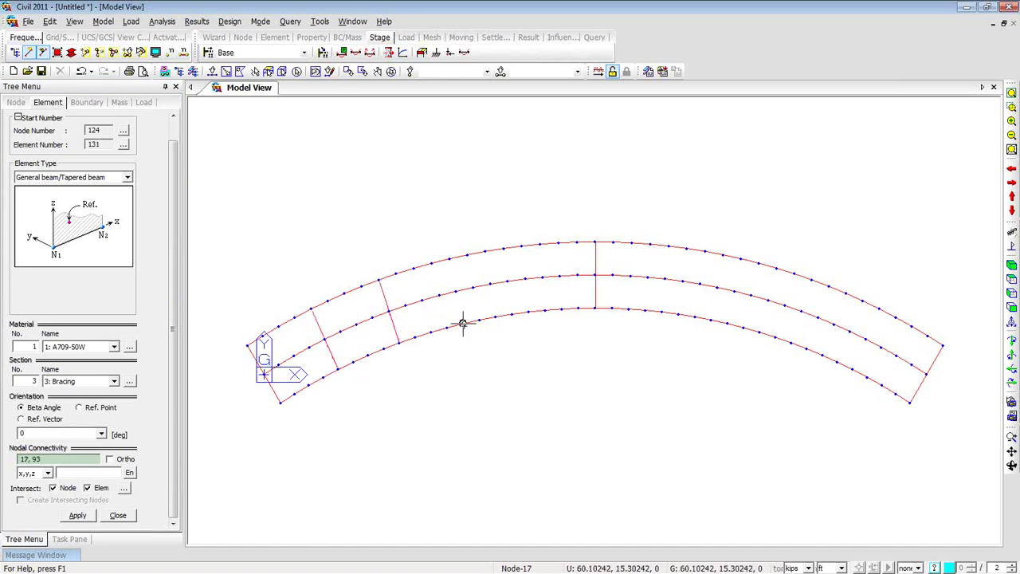
{"action": "left_click", "coordinate": [450, 258]}
{"action": "left_click", "coordinate": [512, 314]}
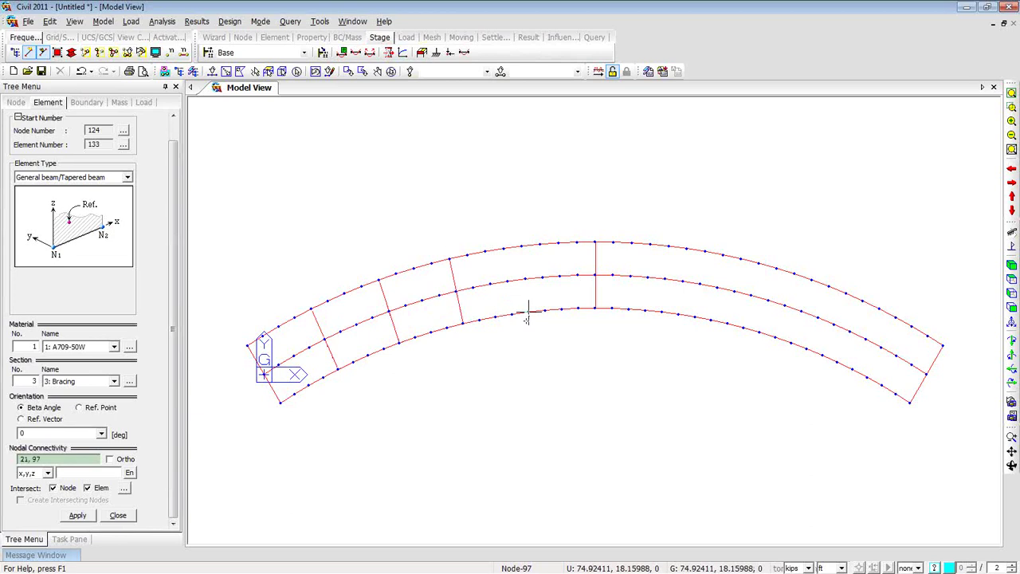
{"action": "left_click", "coordinate": [523, 247]}
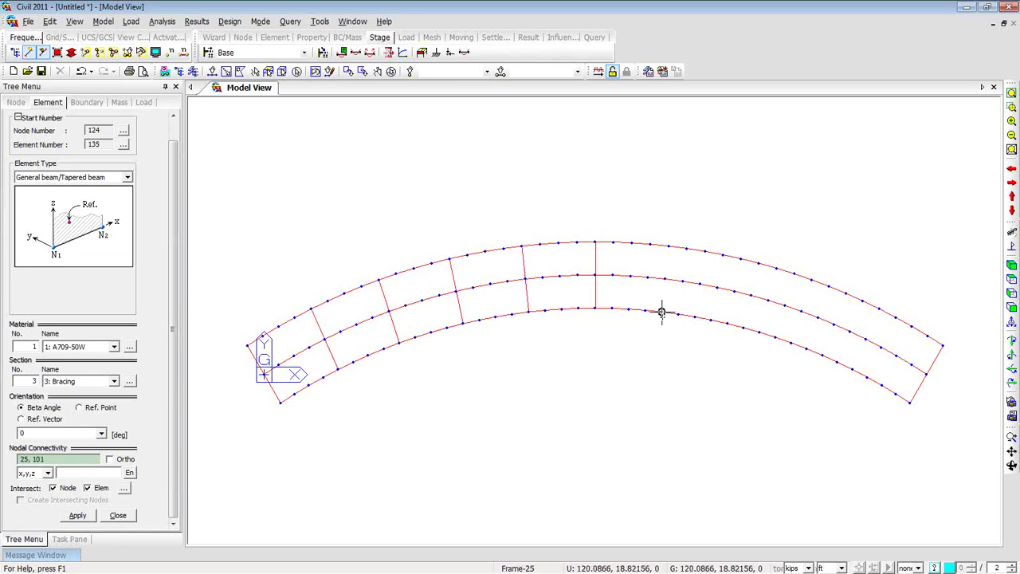
Create four bracing beams across the second span, from inner-girder nodes 32, 36, 40 and 44 to the matching outer-girder nodes
{"action": "left_click", "coordinate": [662, 311]}
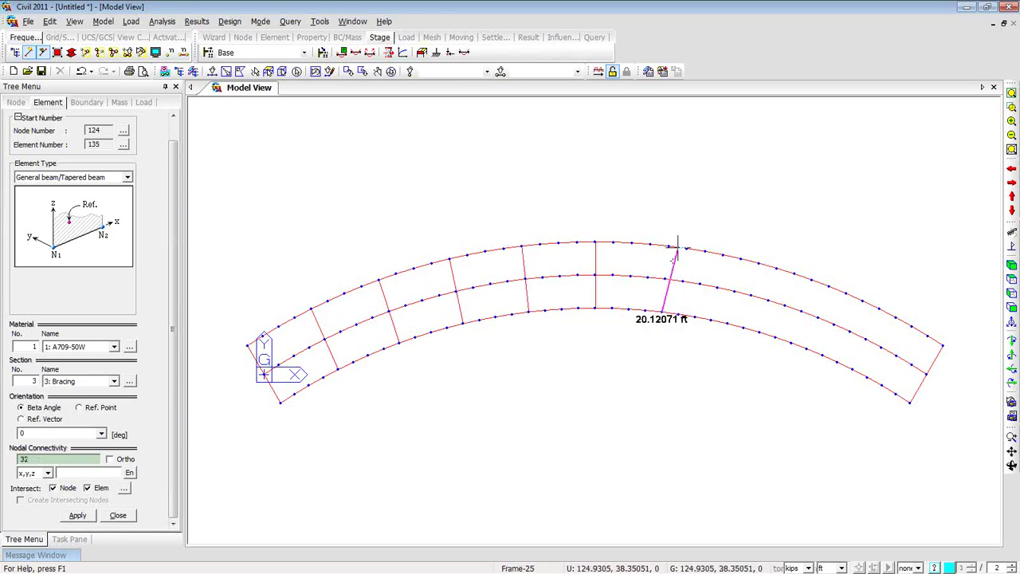
{"action": "left_click", "coordinate": [726, 337]}
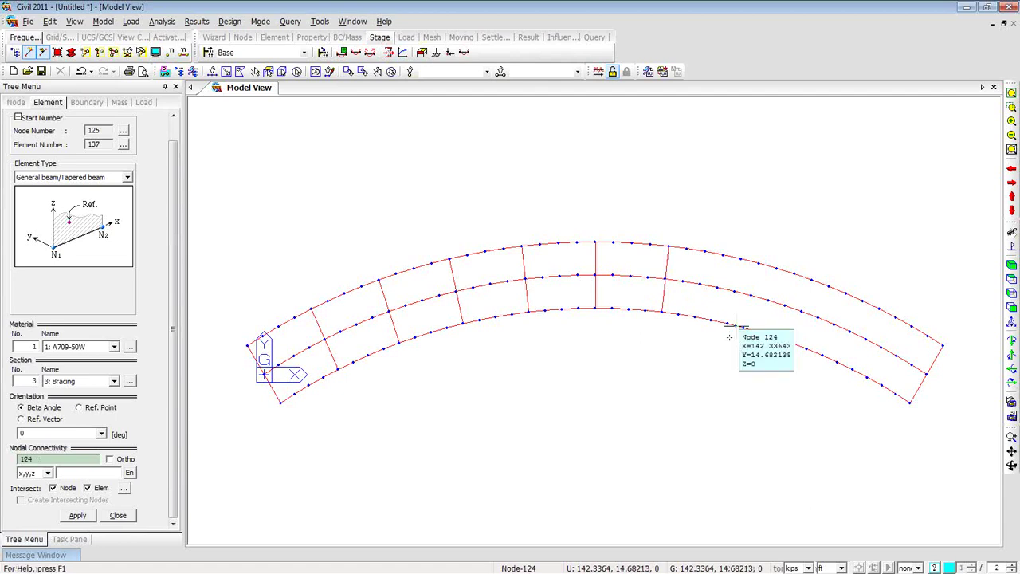
{"action": "key", "text": "ctrl+z"}
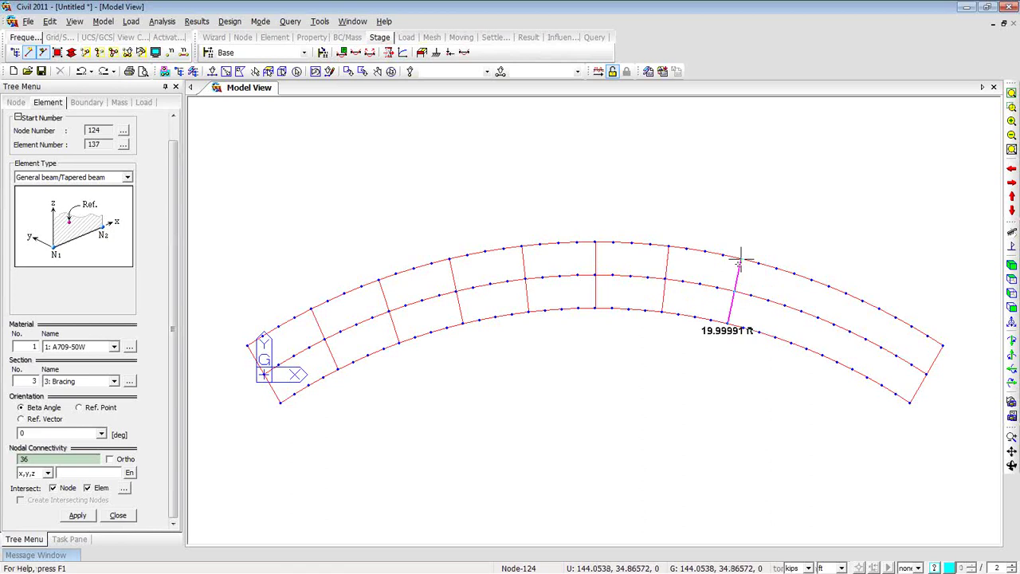
{"action": "left_click", "coordinate": [741, 259]}
{"action": "left_click", "coordinate": [791, 343]}
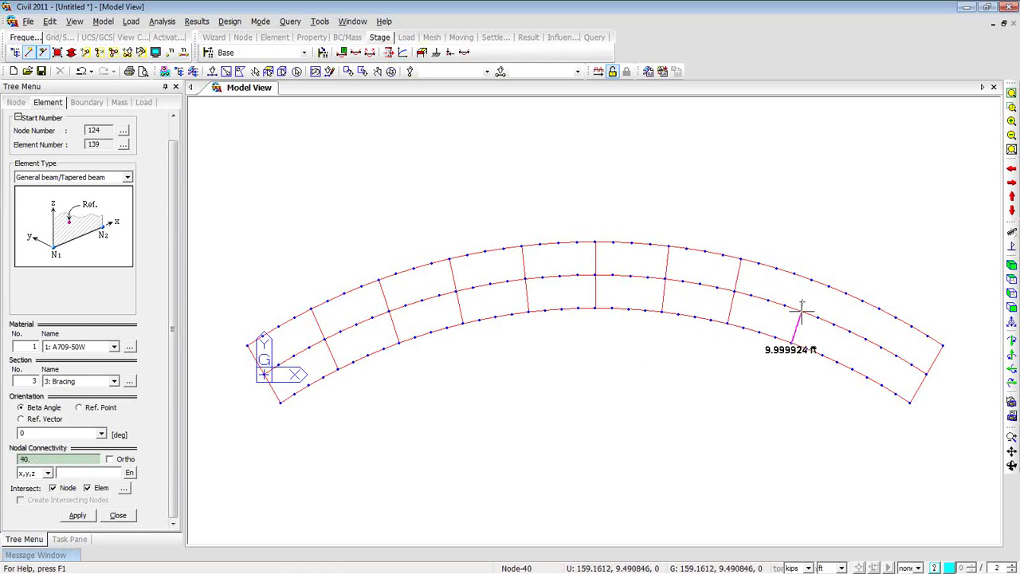
{"action": "left_click", "coordinate": [812, 280]}
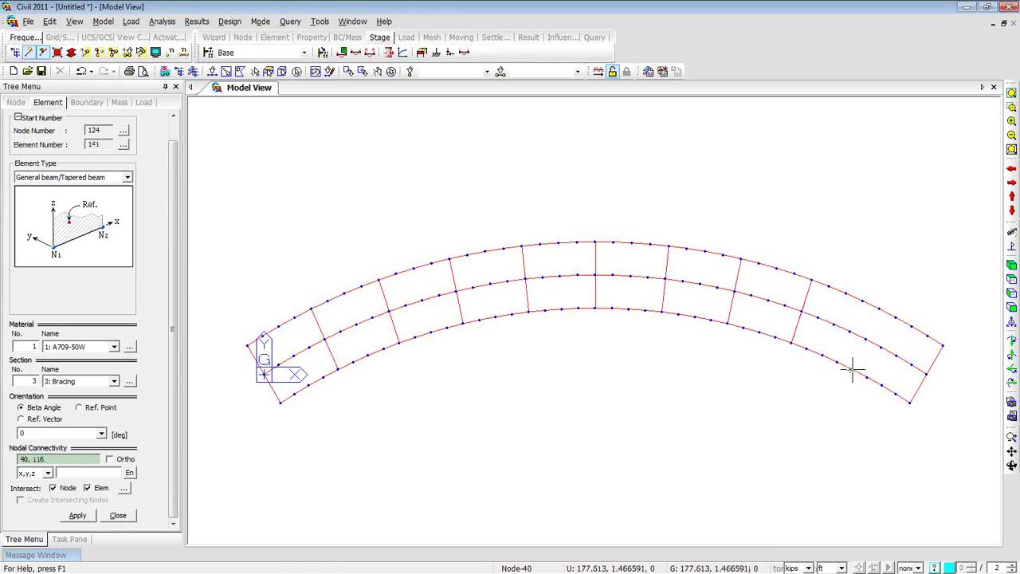
{"action": "left_click", "coordinate": [851, 367]}
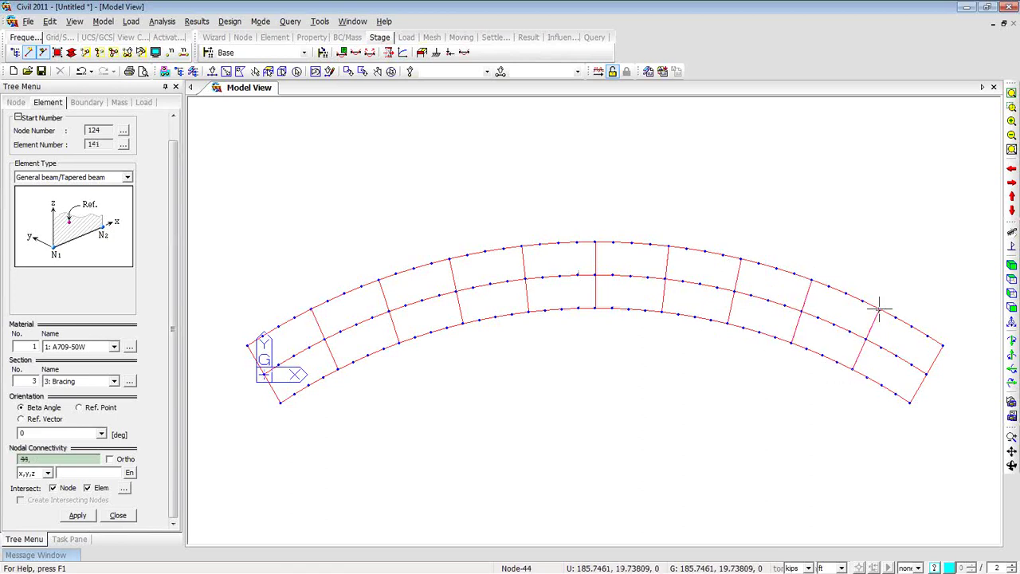
{"action": "left_click", "coordinate": [879, 307]}
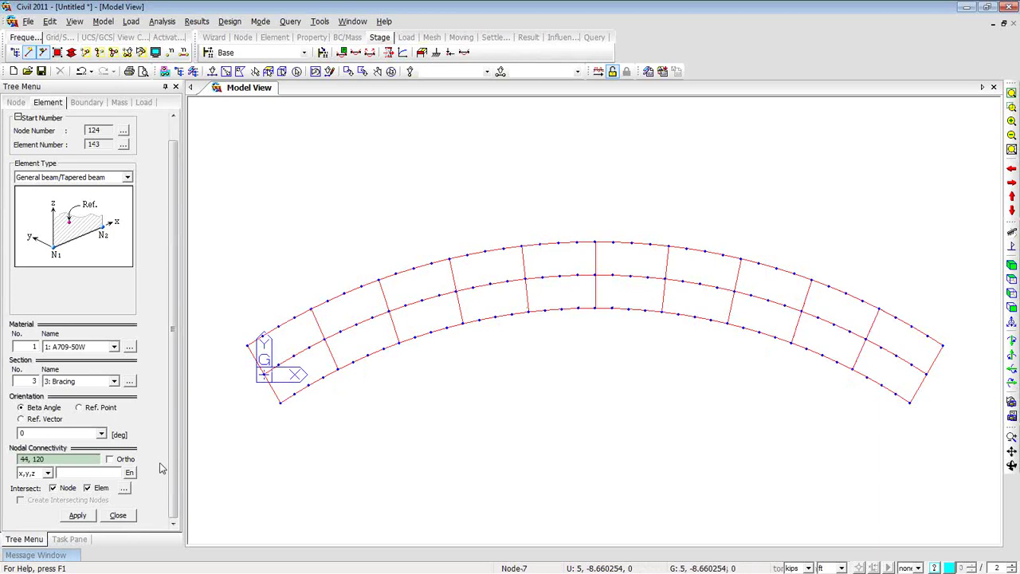
{"action": "left_click", "coordinate": [120, 514]}
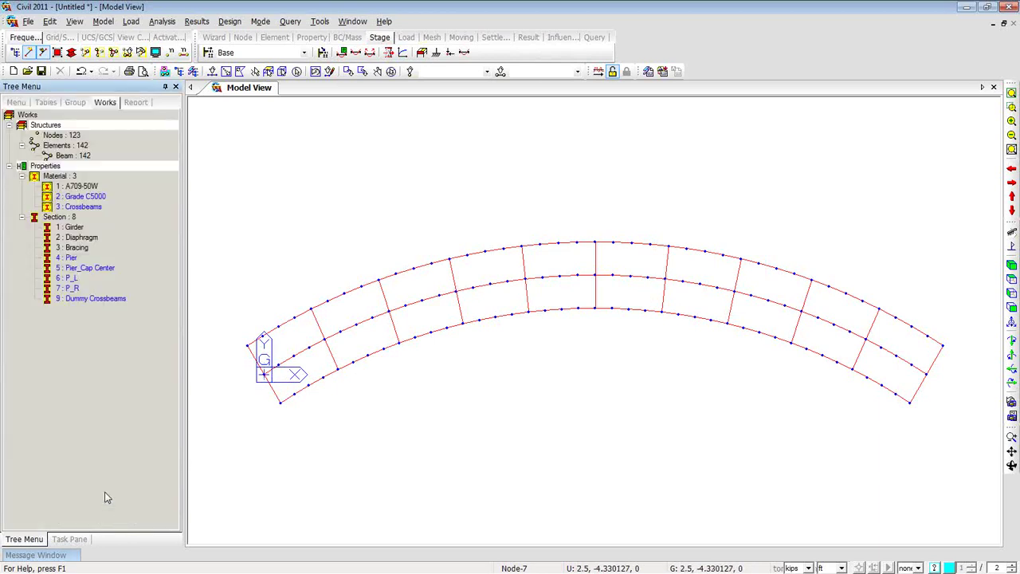
Select all elements with the Diaphragm and Bracing sections and activate only those in the model view
{"action": "left_click", "coordinate": [79, 238]}
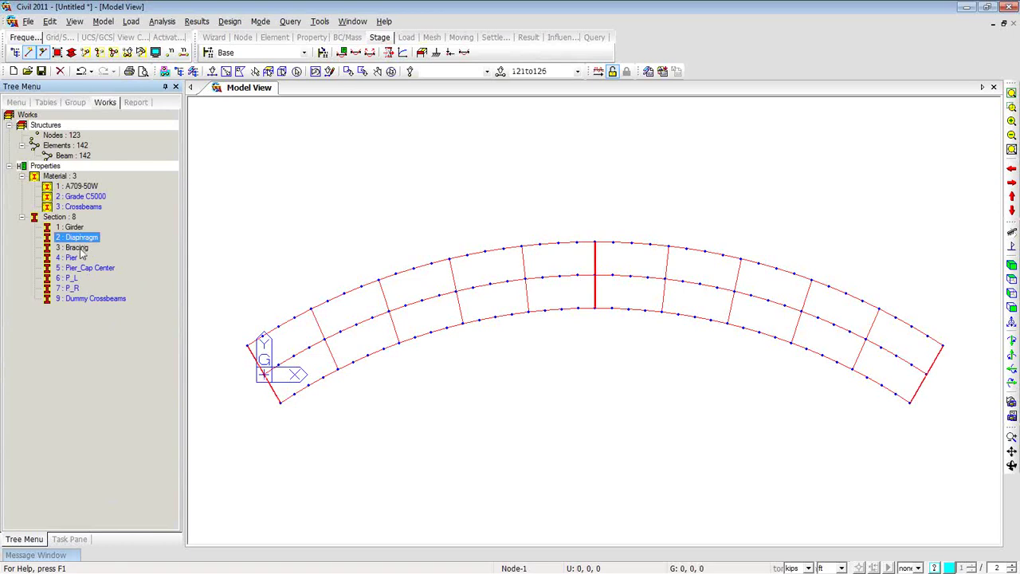
{"action": "left_click", "coordinate": [81, 251], "text": "ctrl"}
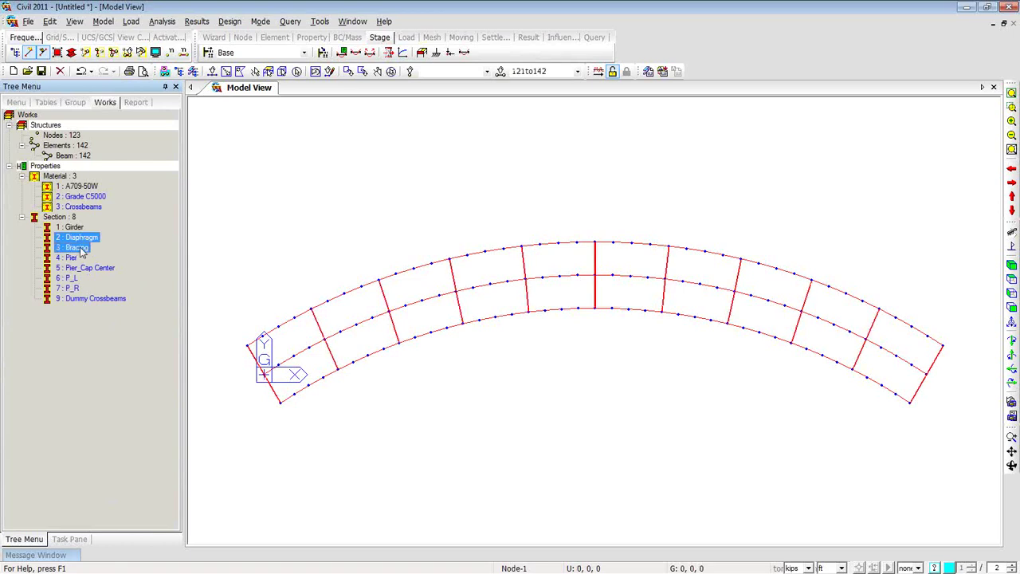
{"action": "left_click", "coordinate": [85, 53]}
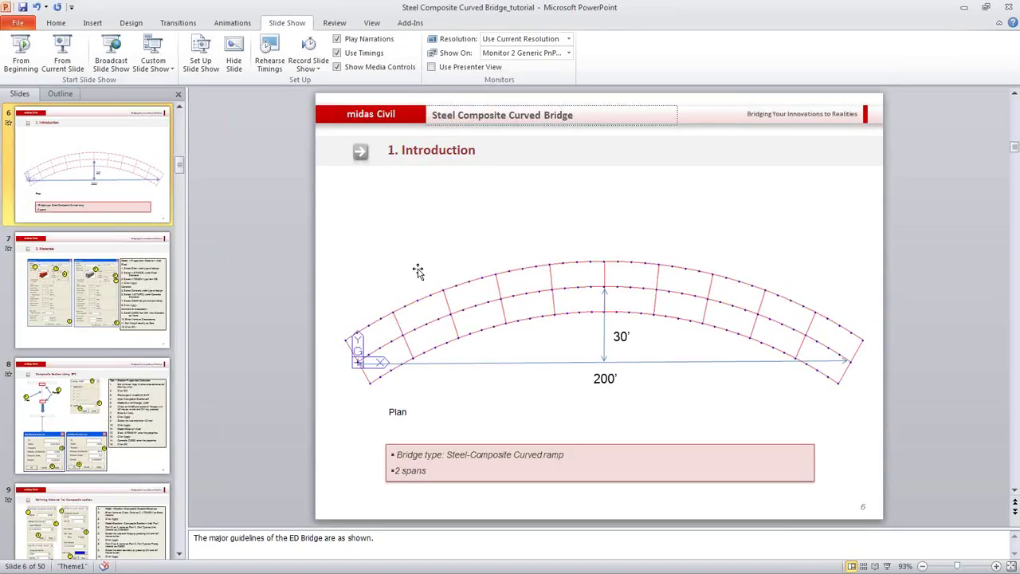
Switch to the PowerPoint tutorial and present slide 21, the End Diaphragm modeling instructions, from the current slide
{"action": "scroll", "coordinate": [103, 318], "scroll_direction": "down", "scroll_amount": 5}
{"action": "scroll", "coordinate": [103, 319], "scroll_direction": "down", "scroll_amount": 7}
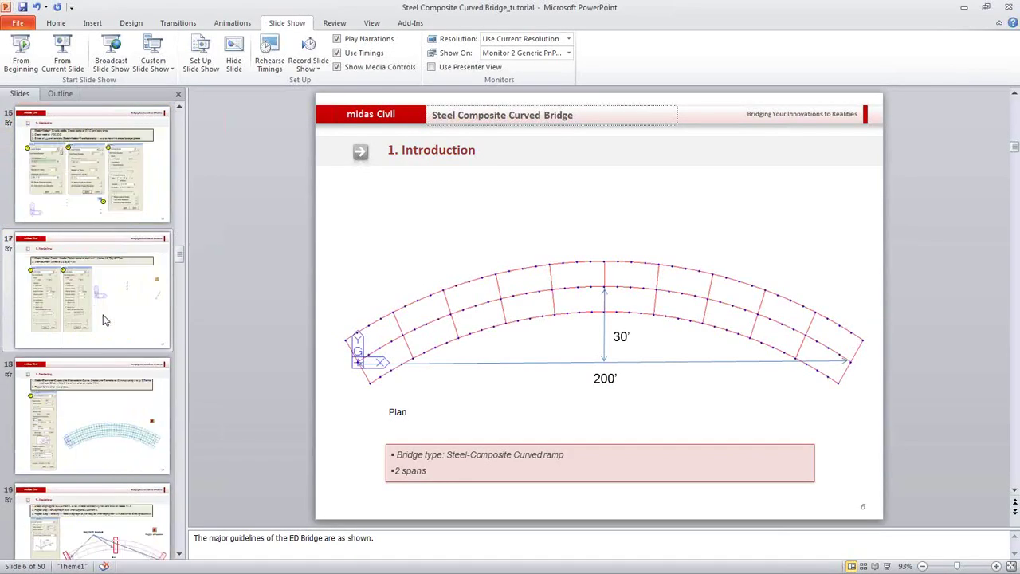
{"action": "scroll", "coordinate": [103, 320], "scroll_direction": "down", "scroll_amount": 3}
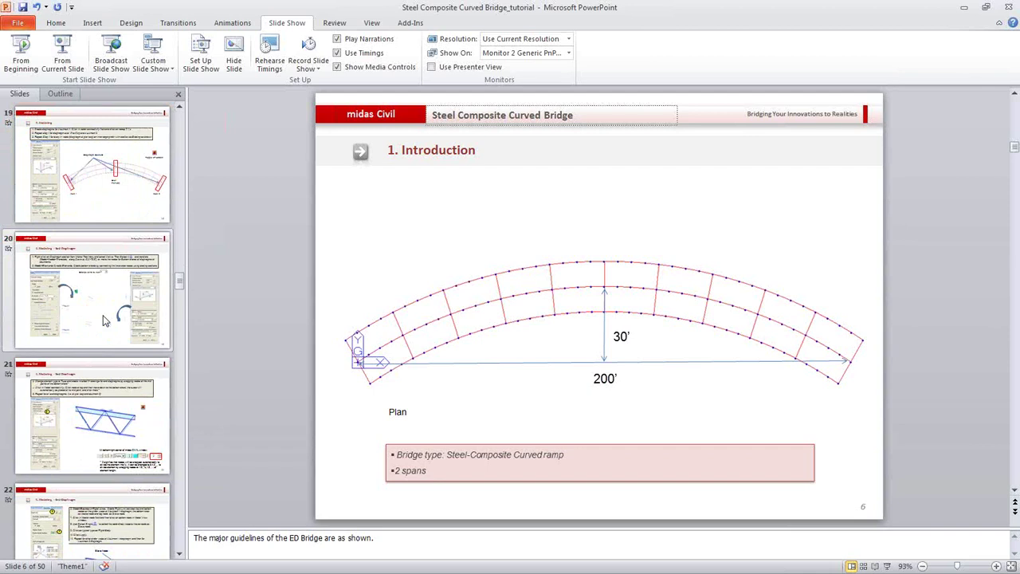
{"action": "left_click", "coordinate": [104, 420]}
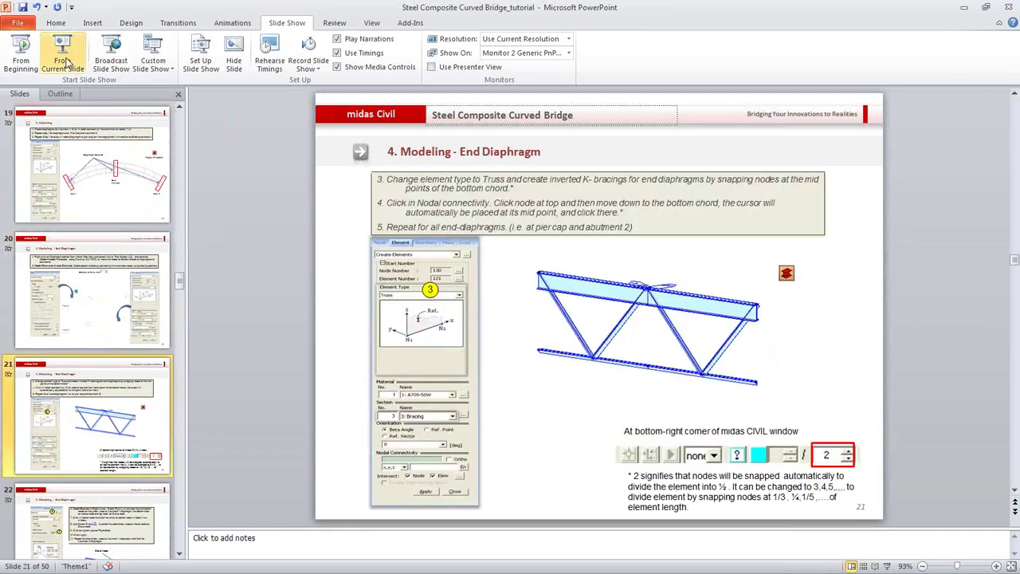
{"action": "left_click", "coordinate": [64, 62]}
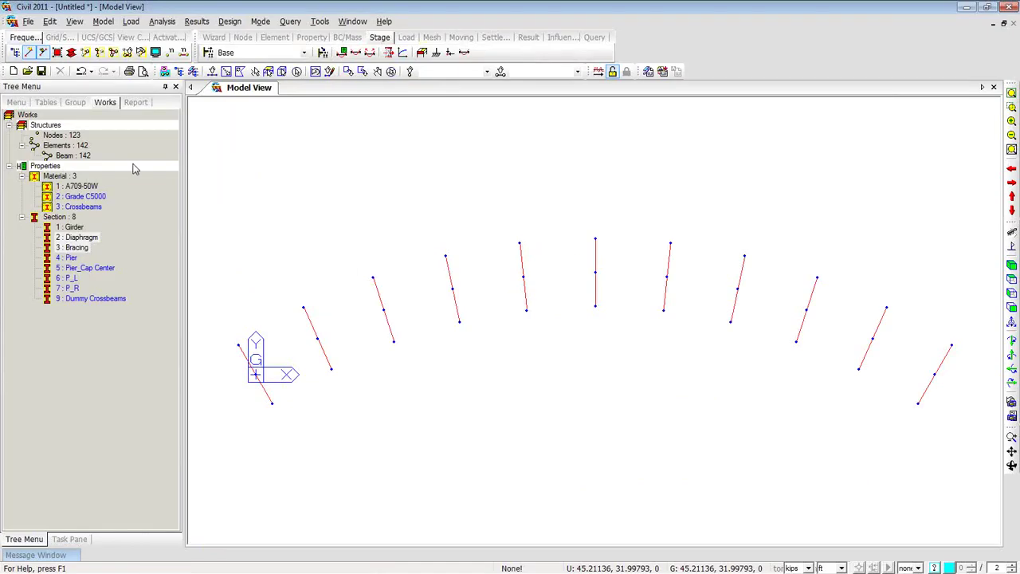
In Civil 2011, set the length unit to inches and copy the nodes of the two end and middle diaphragms once by 0,0,-76.8
{"action": "left_click", "coordinate": [212, 71]}
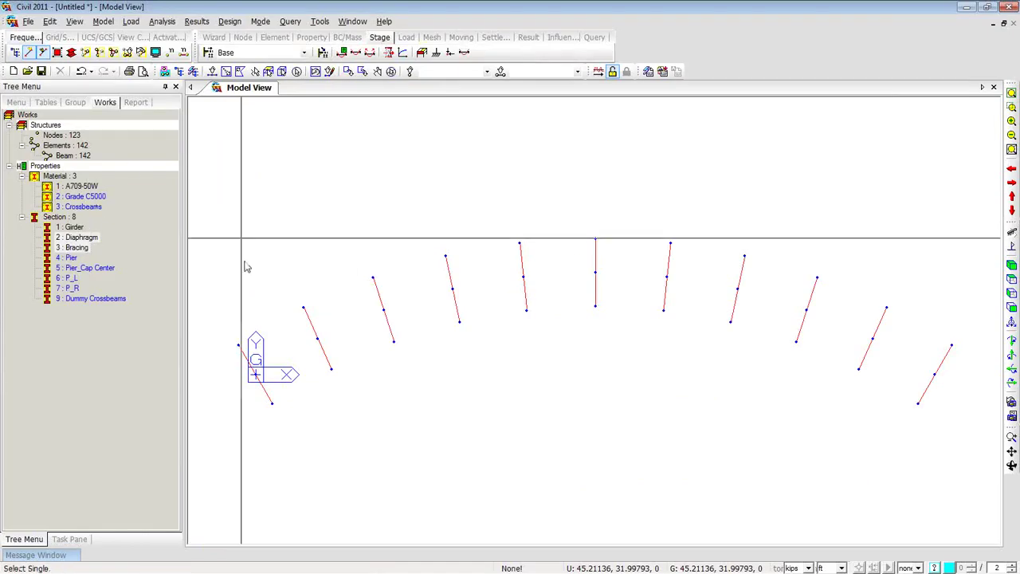
{"action": "left_click", "coordinate": [268, 396]}
{"action": "left_click_drag", "start_coordinate": [576, 213], "coordinate": [628, 337]}
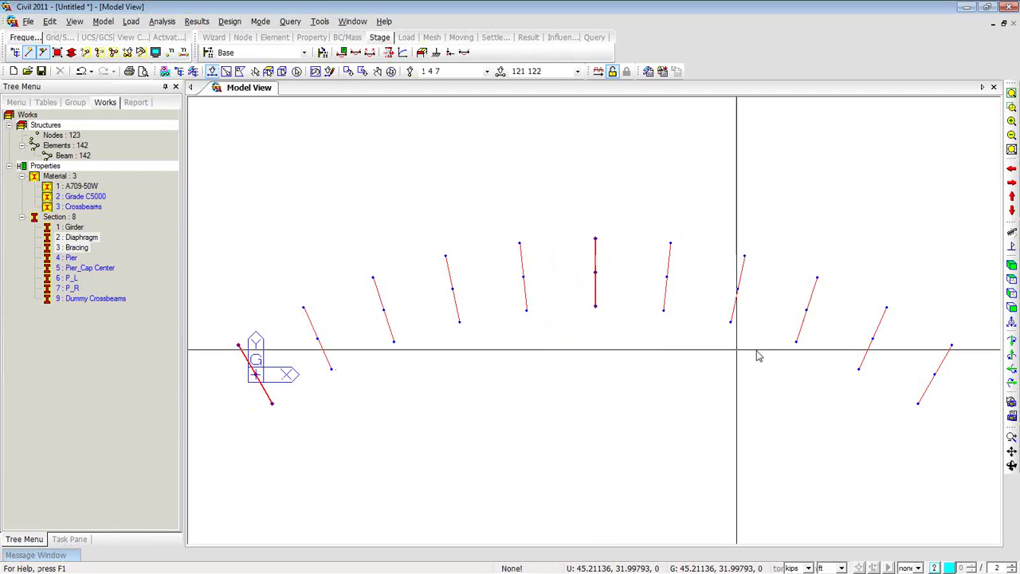
{"action": "left_click_drag", "start_coordinate": [913, 312], "coordinate": [963, 452]}
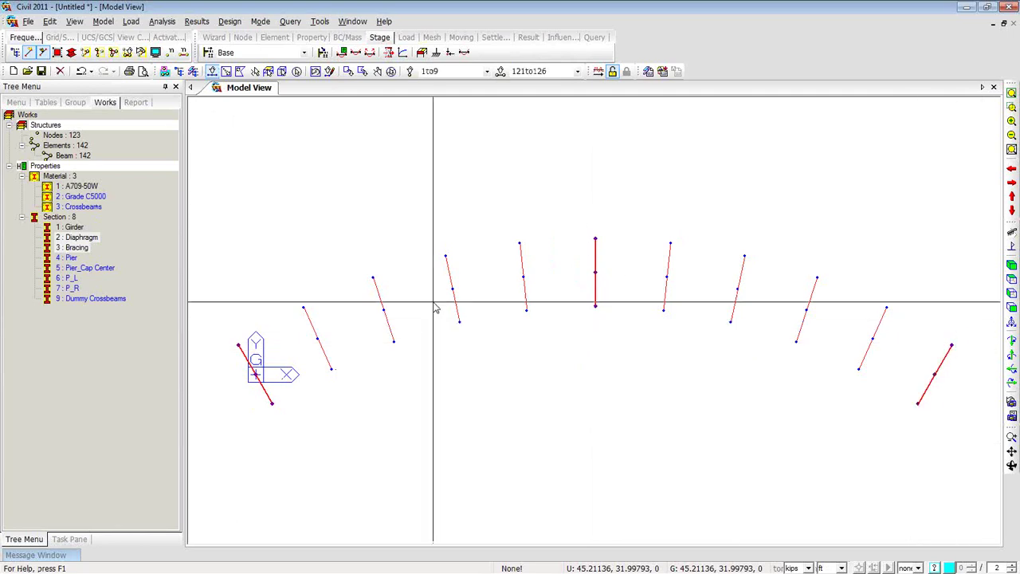
{"action": "right_click", "coordinate": [249, 166]}
{"action": "mouse_move", "coordinate": [275, 171]}
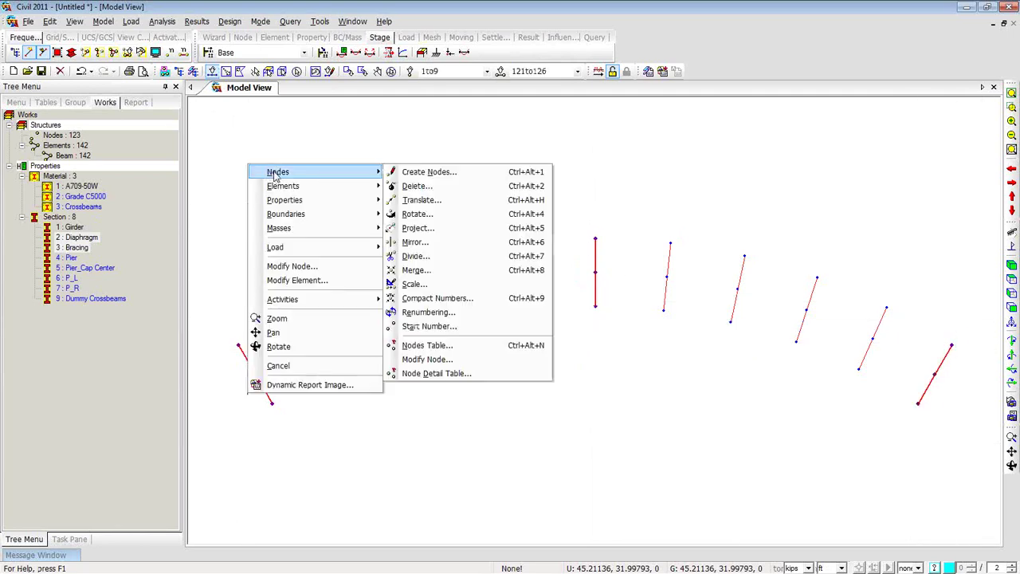
{"action": "left_click", "coordinate": [421, 200]}
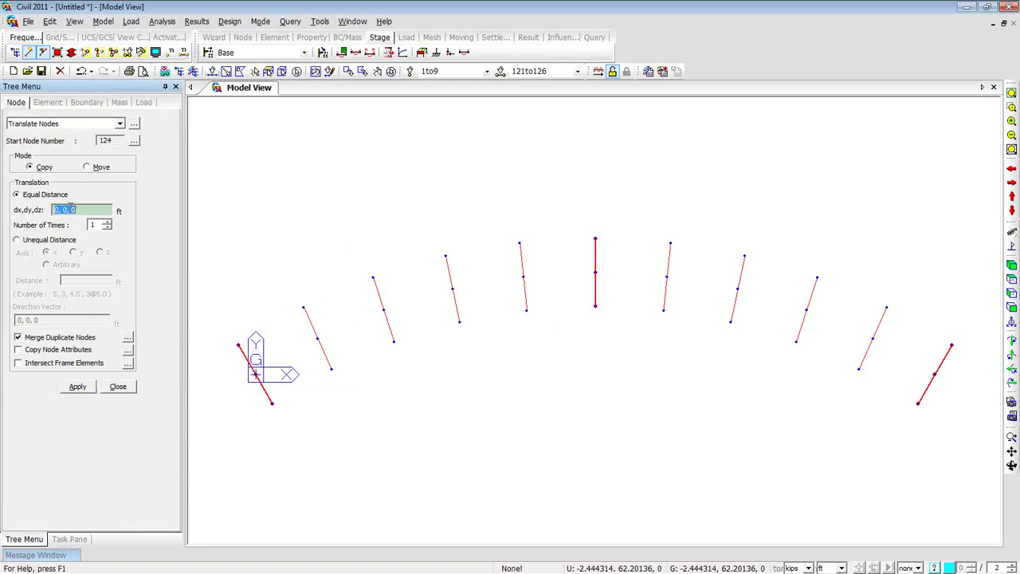
{"action": "double_click", "coordinate": [76, 209]}
{"action": "left_click", "coordinate": [841, 567]}
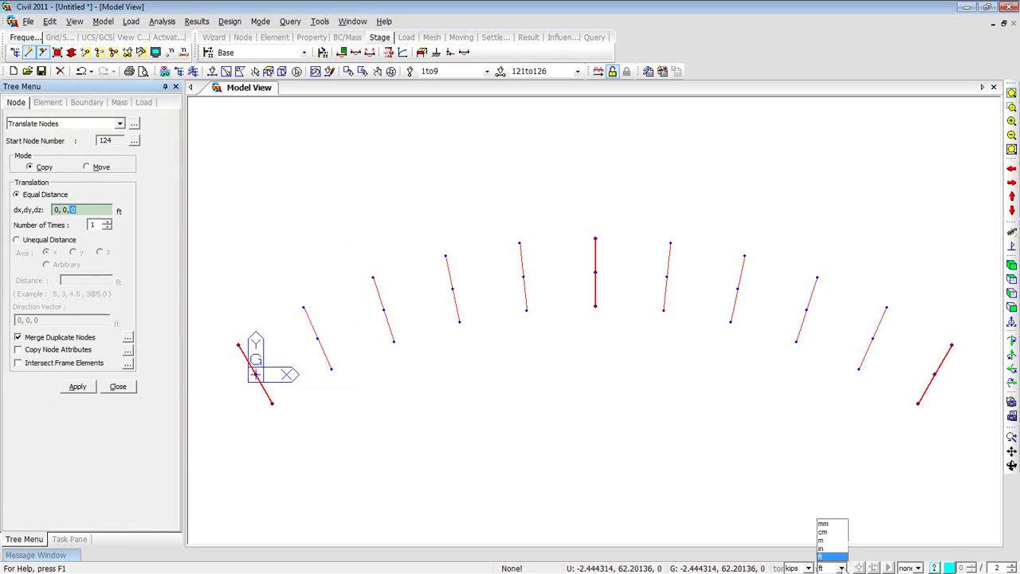
{"action": "left_click", "coordinate": [833, 549]}
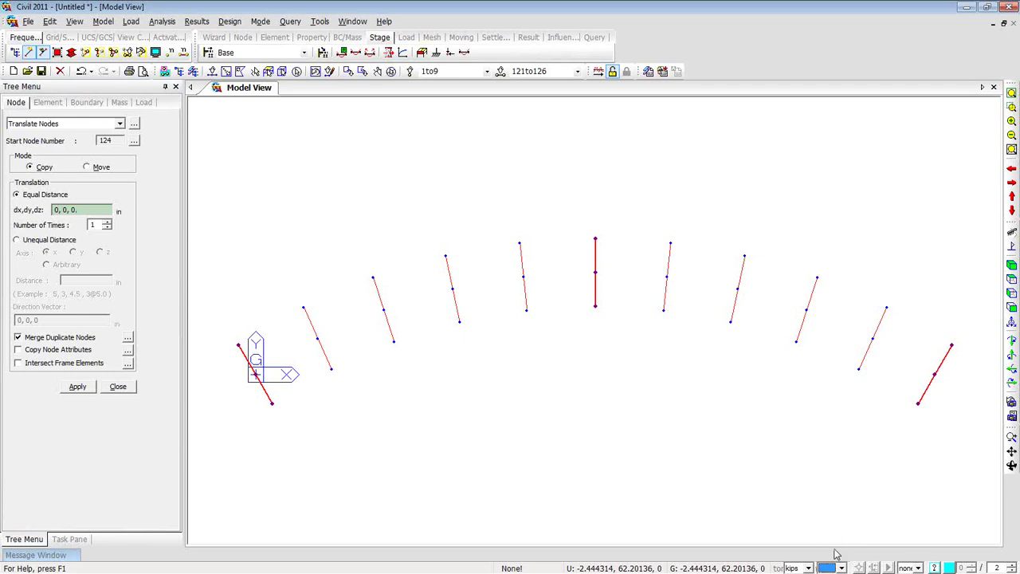
{"action": "left_click_drag", "start_coordinate": [56, 209], "coordinate": [126, 211]}
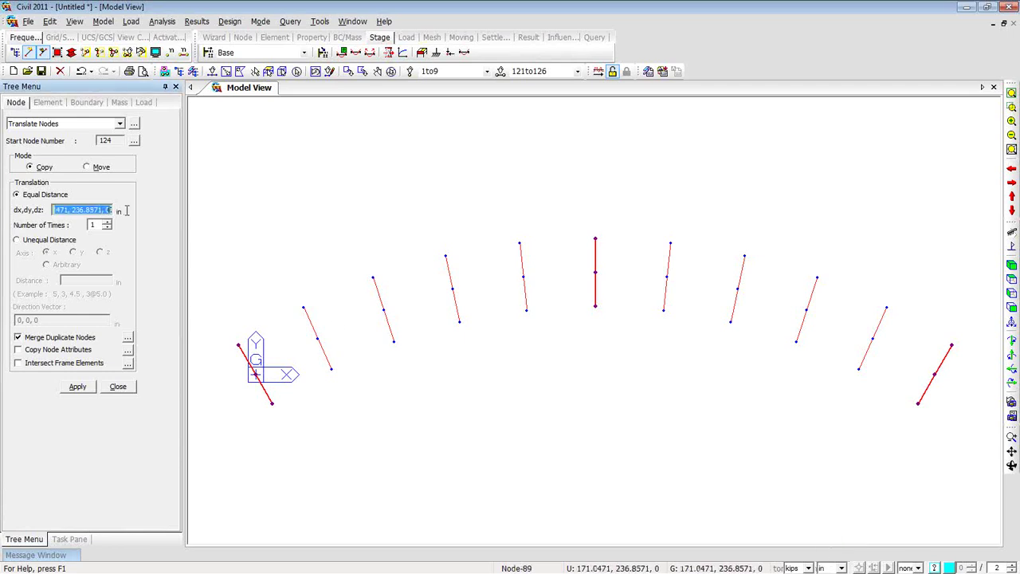
{"action": "type", "text": "0,0,-76.8"}
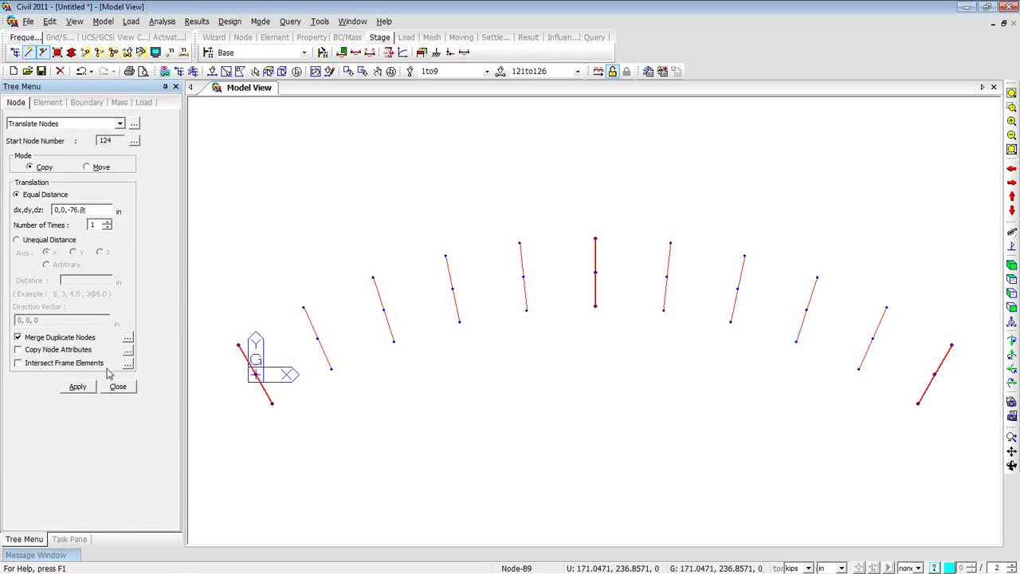
{"action": "left_click", "coordinate": [85, 388]}
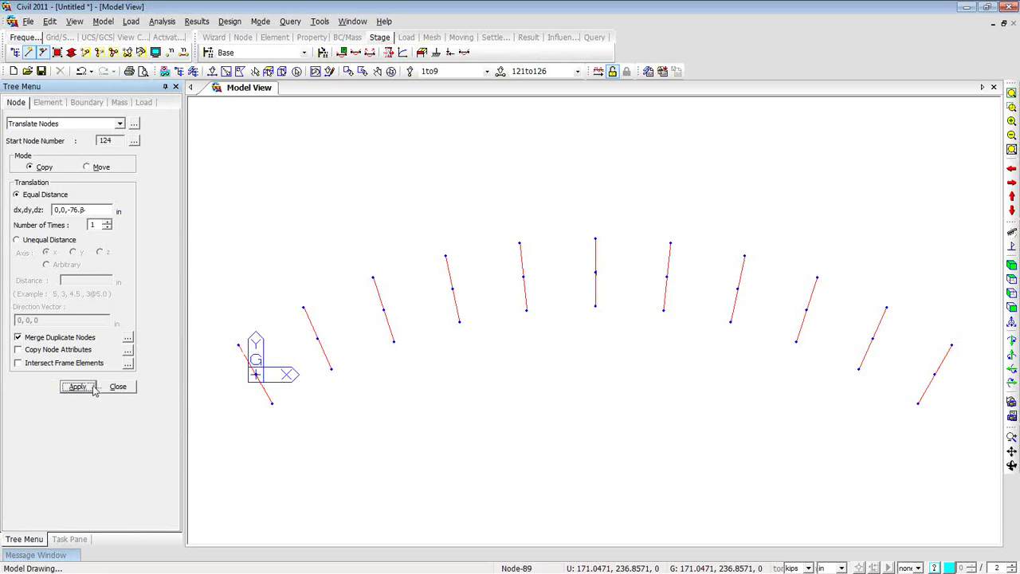
Copy the nodes of all intermediate bracing lines in both spans once by 0,0,-74.4 in
{"action": "left_click", "coordinate": [212, 71]}
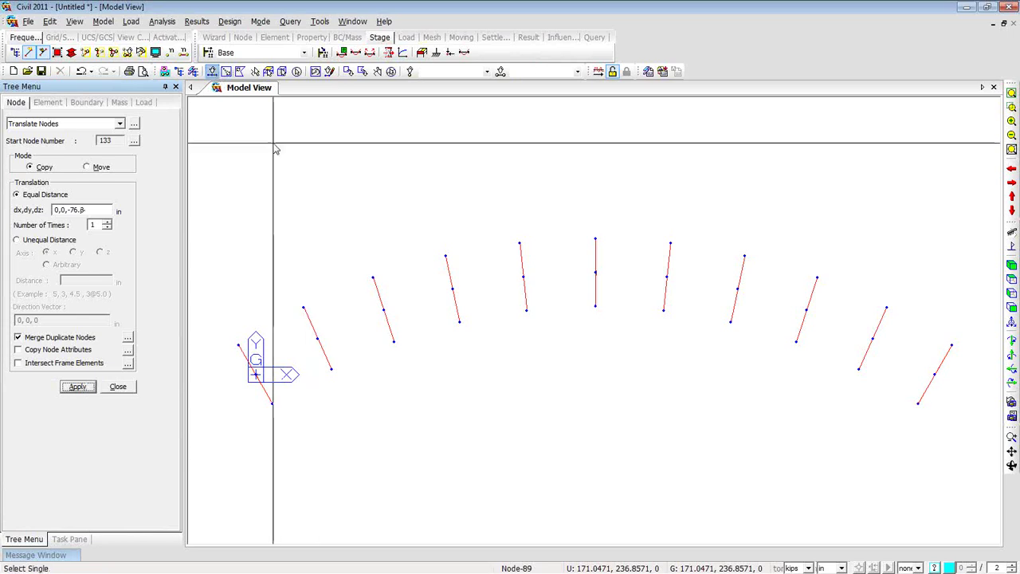
{"action": "left_click_drag", "start_coordinate": [266, 144], "coordinate": [550, 306]}
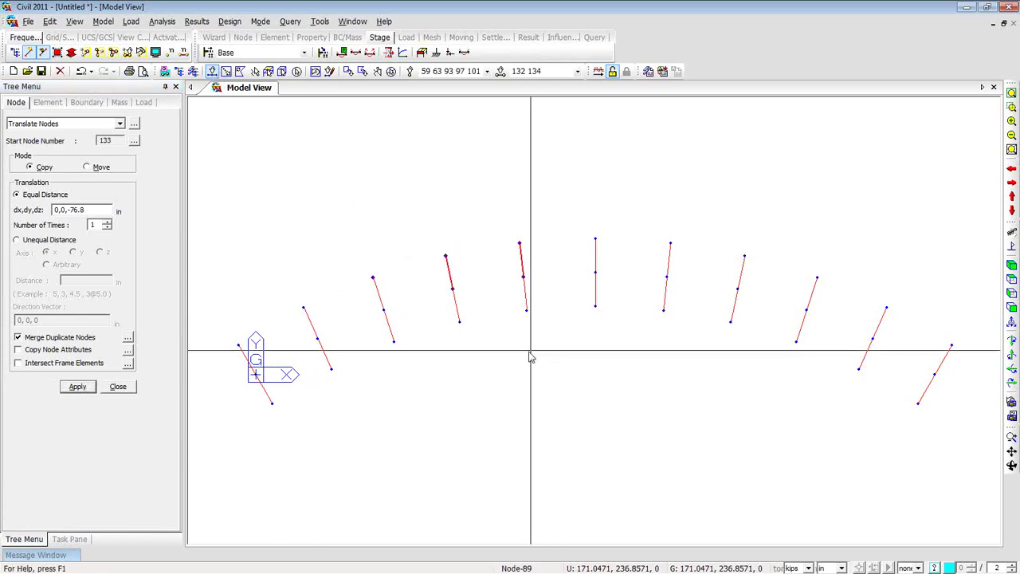
{"action": "left_click_drag", "start_coordinate": [284, 280], "coordinate": [468, 371]}
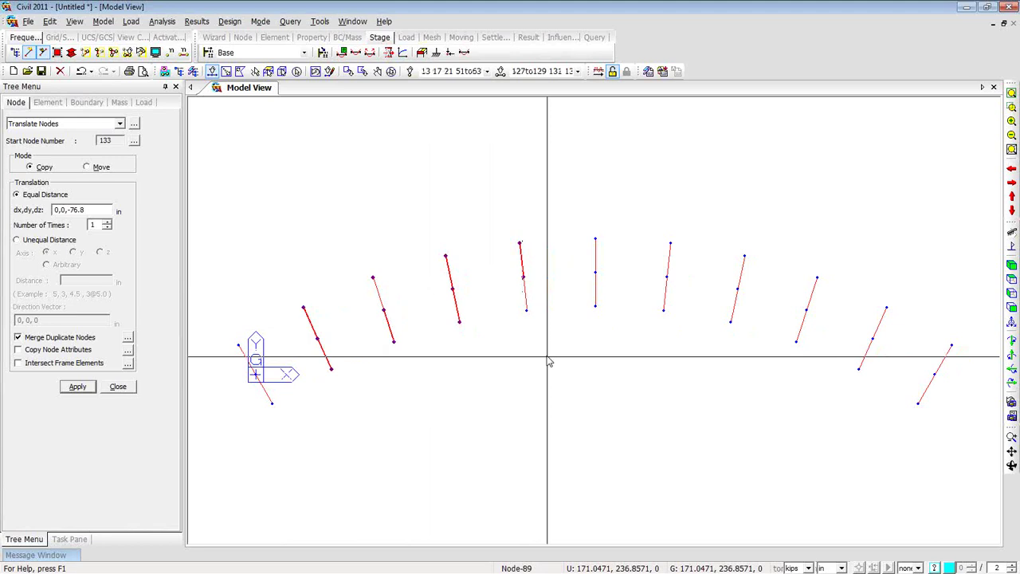
{"action": "left_click_drag", "start_coordinate": [339, 257], "coordinate": [525, 334]}
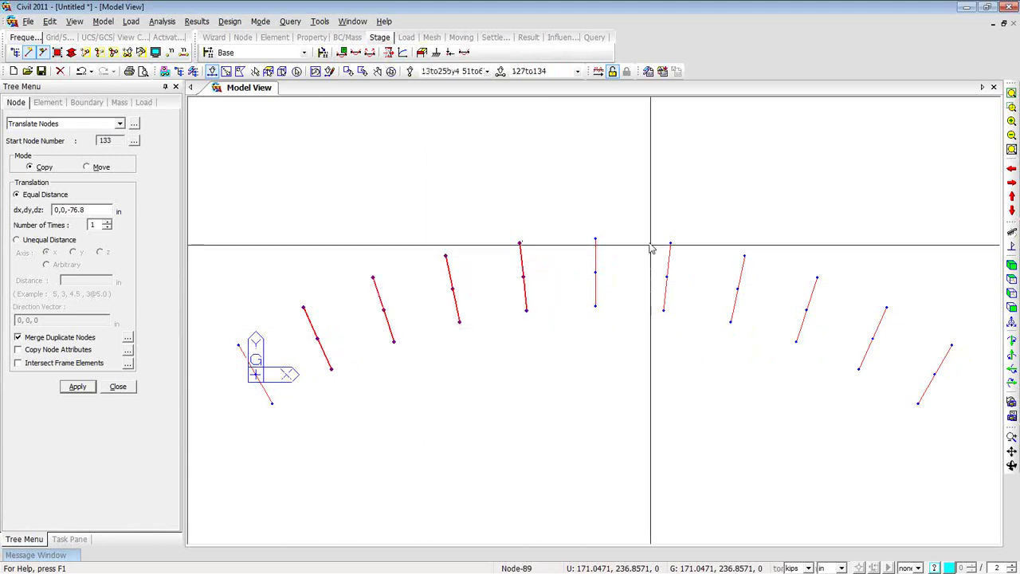
{"action": "left_click_drag", "start_coordinate": [640, 201], "coordinate": [899, 388]}
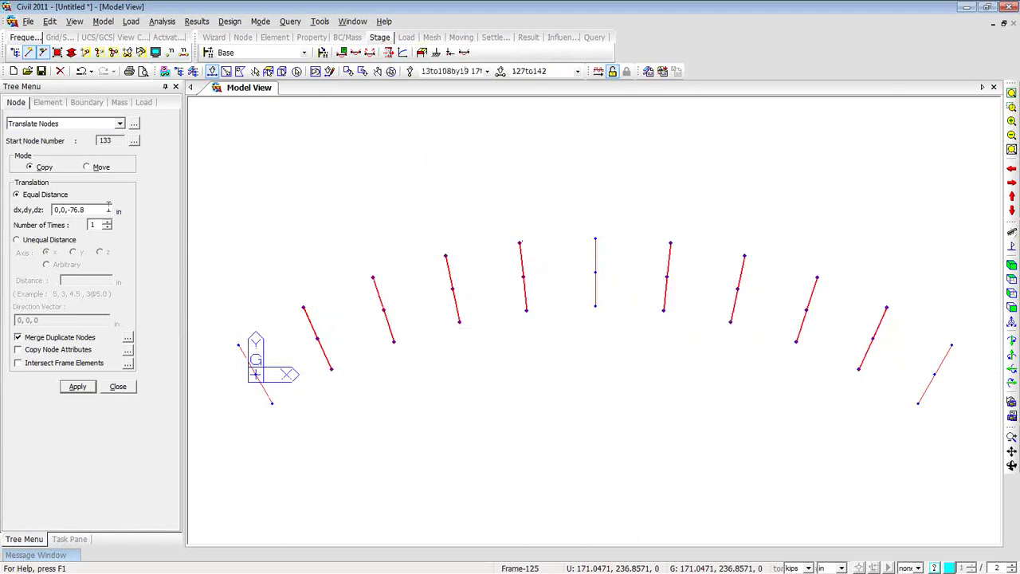
{"action": "left_click_drag", "start_coordinate": [74, 210], "coordinate": [88, 210]}
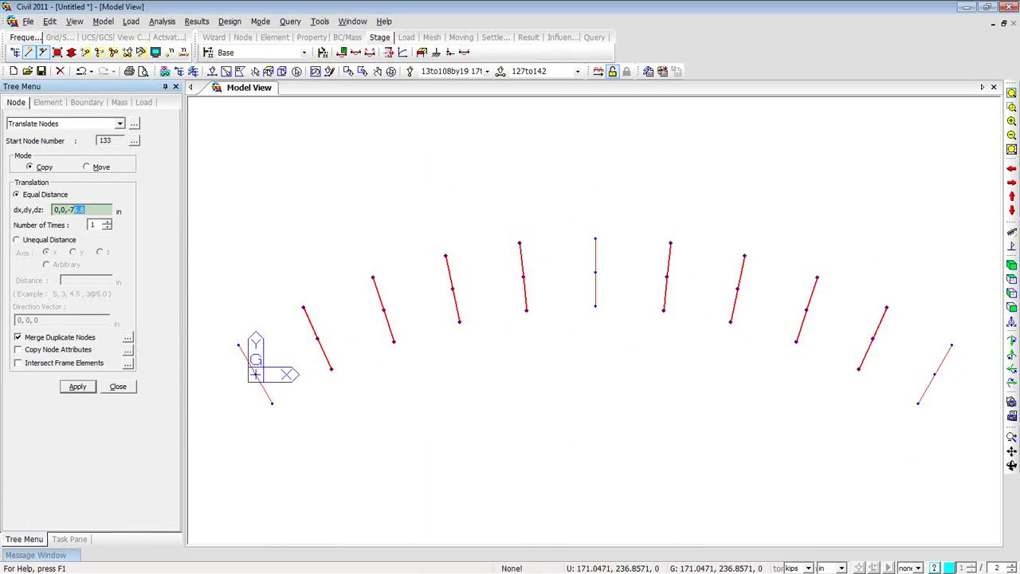
{"action": "type", "text": "4"}
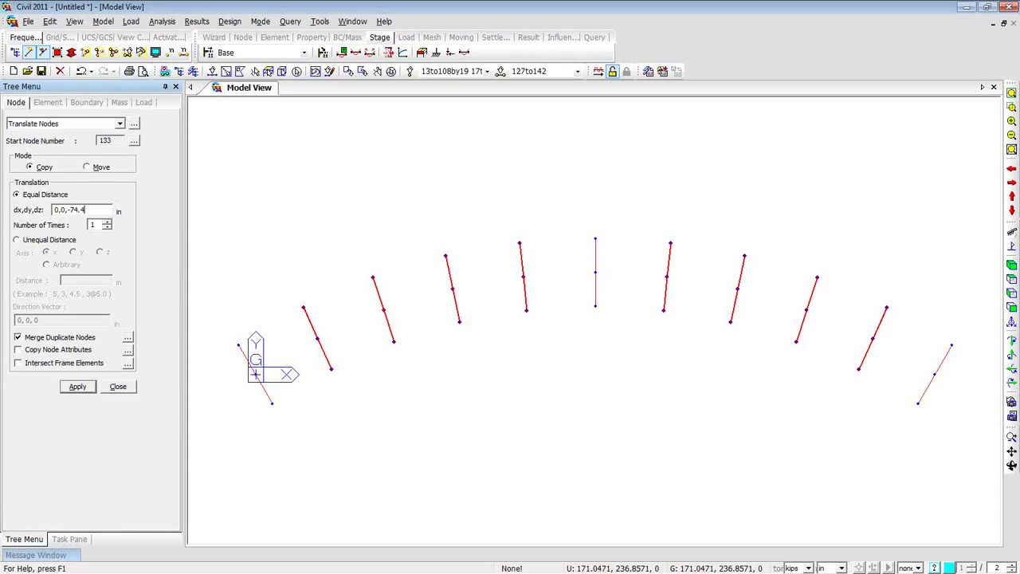
{"action": "type", "text": ".4."}
{"action": "left_click", "coordinate": [76, 387]}
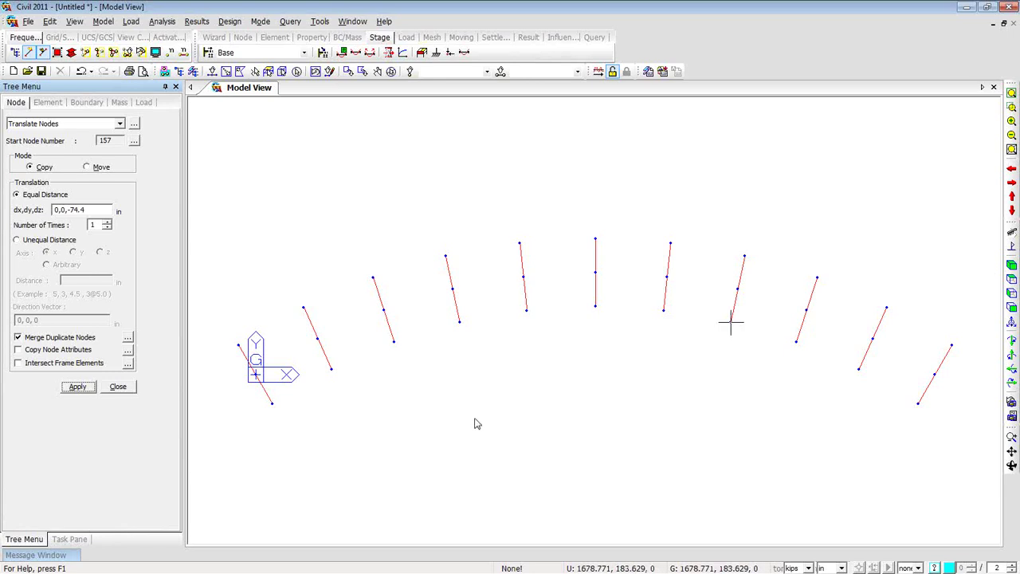
Create the bottom chord at the first end diaphragm as a general beam with section 3: Bracing, joining node 130 to node 127
{"action": "middle_click_drag", "start_coordinate": [476, 423], "coordinate": [453, 346], "text": "ctrl"}
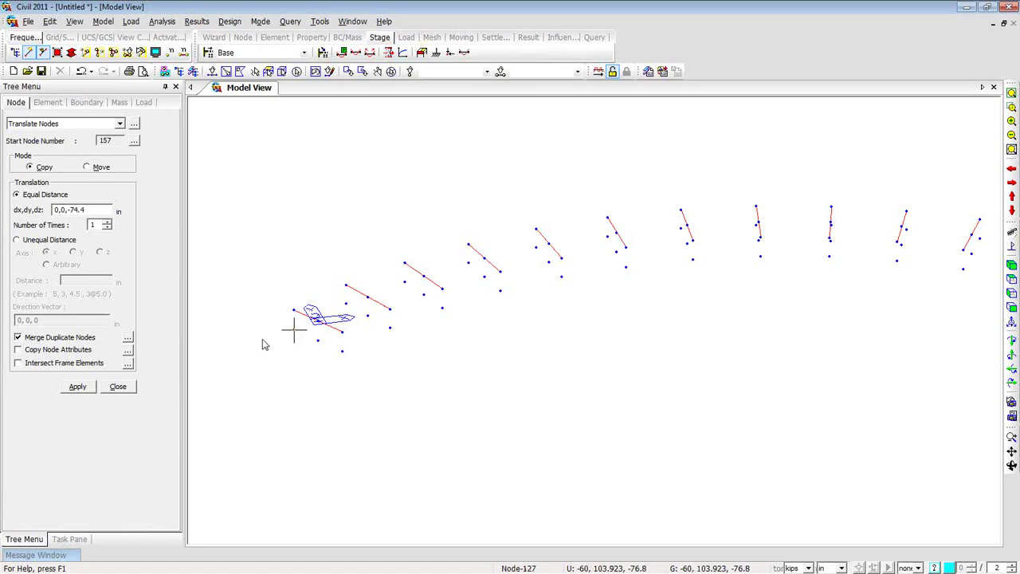
{"action": "right_click", "coordinate": [219, 151]}
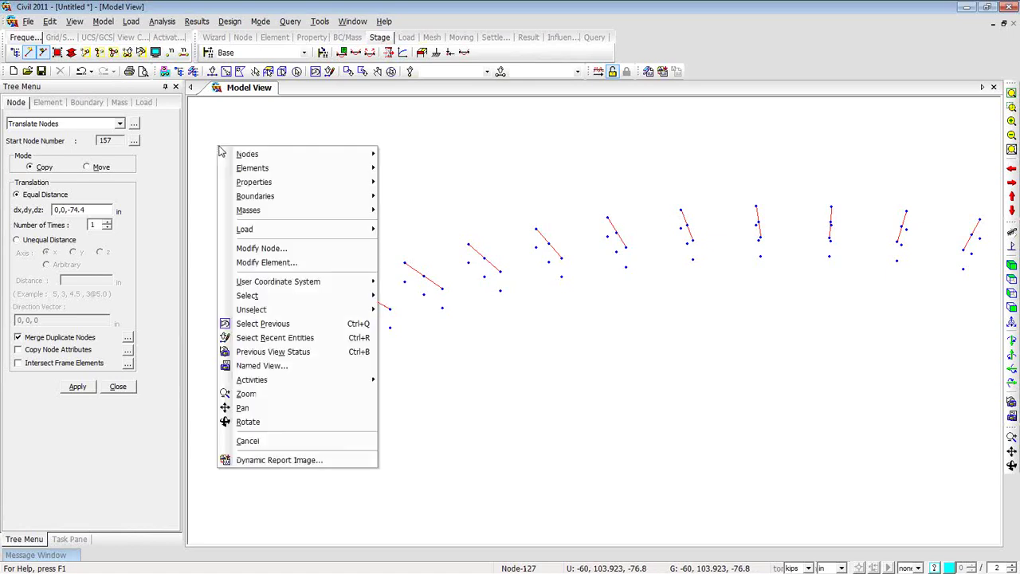
{"action": "mouse_move", "coordinate": [257, 169]}
{"action": "left_click", "coordinate": [394, 169]}
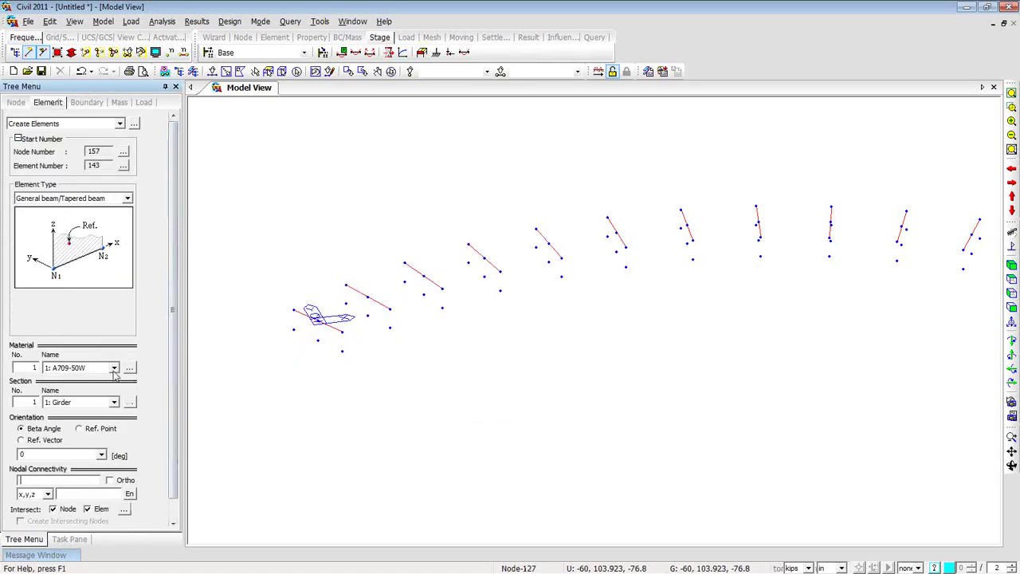
{"action": "scroll", "coordinate": [163, 424], "scroll_direction": "down", "scroll_amount": 1}
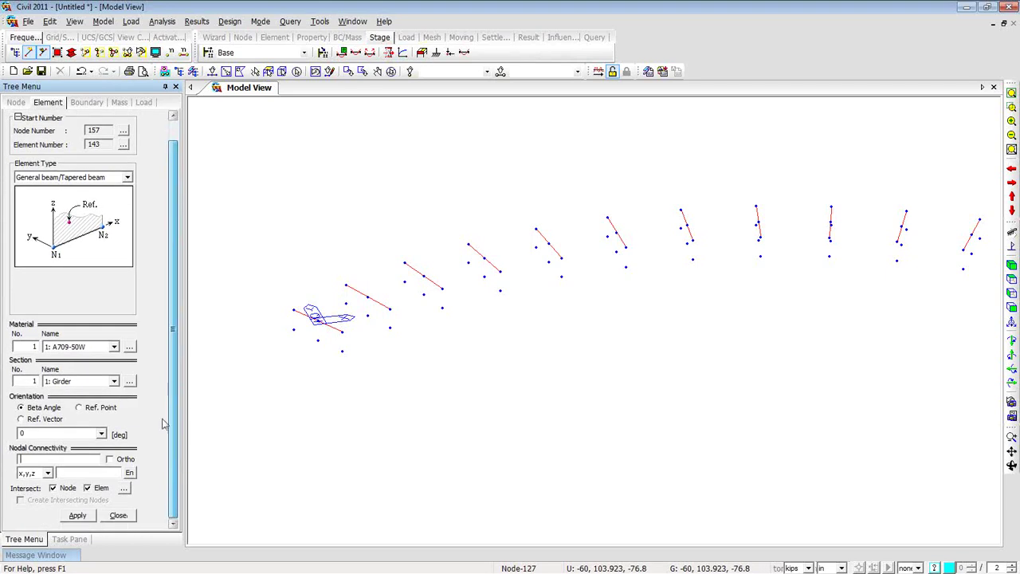
{"action": "left_click", "coordinate": [114, 381]}
{"action": "left_click", "coordinate": [94, 412]}
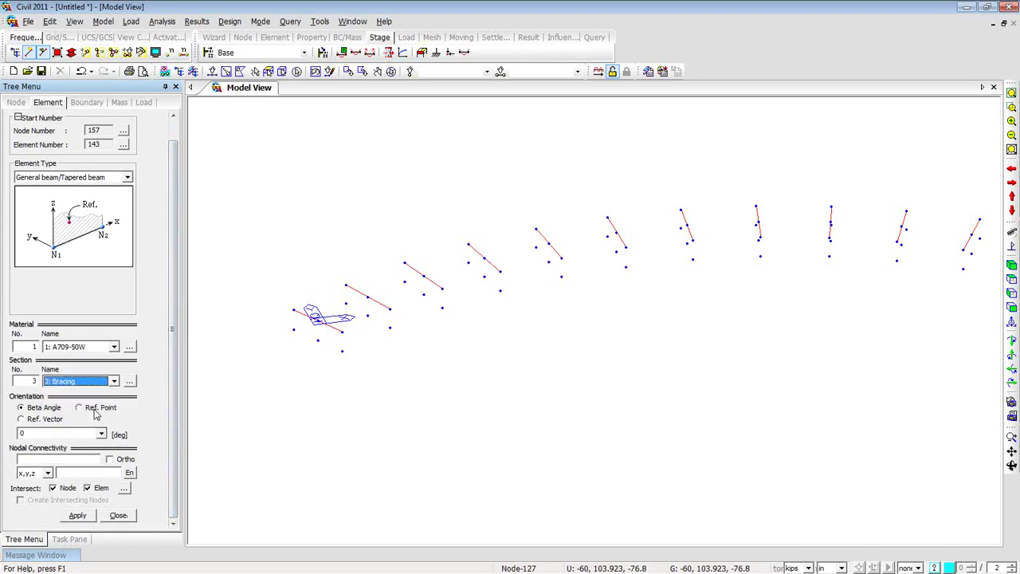
{"action": "left_click", "coordinate": [86, 460]}
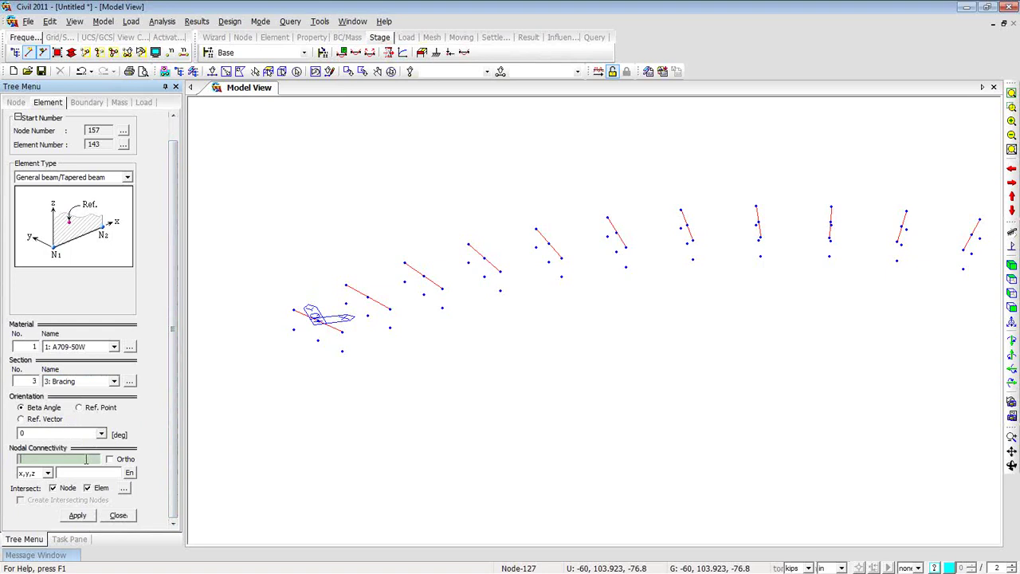
{"action": "left_click", "coordinate": [343, 351]}
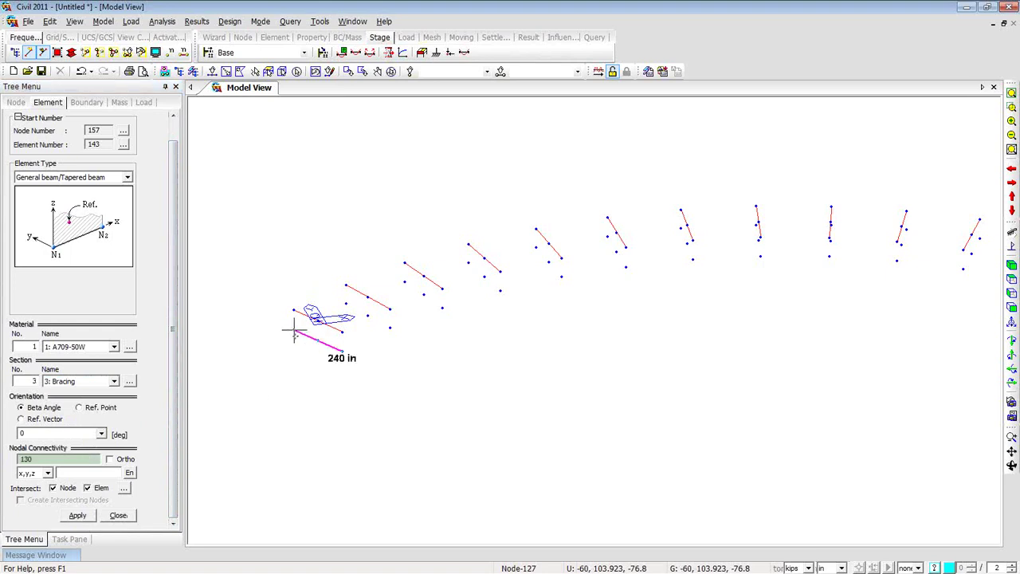
{"action": "left_click", "coordinate": [294, 331]}
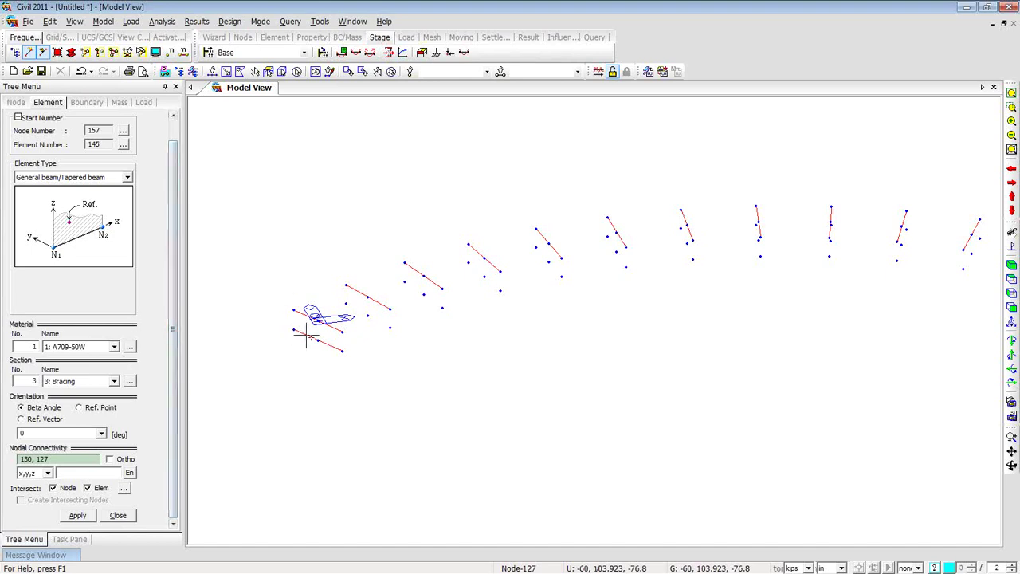
Create the first inverted K-bracing diagonal of the first end diaphragm as a truss element from node 4 to the bottom chord's adjacent bay midpoint
{"action": "scroll", "coordinate": [175, 345], "scroll_direction": "up", "scroll_amount": 1}
{"action": "left_click", "coordinate": [127, 197]}
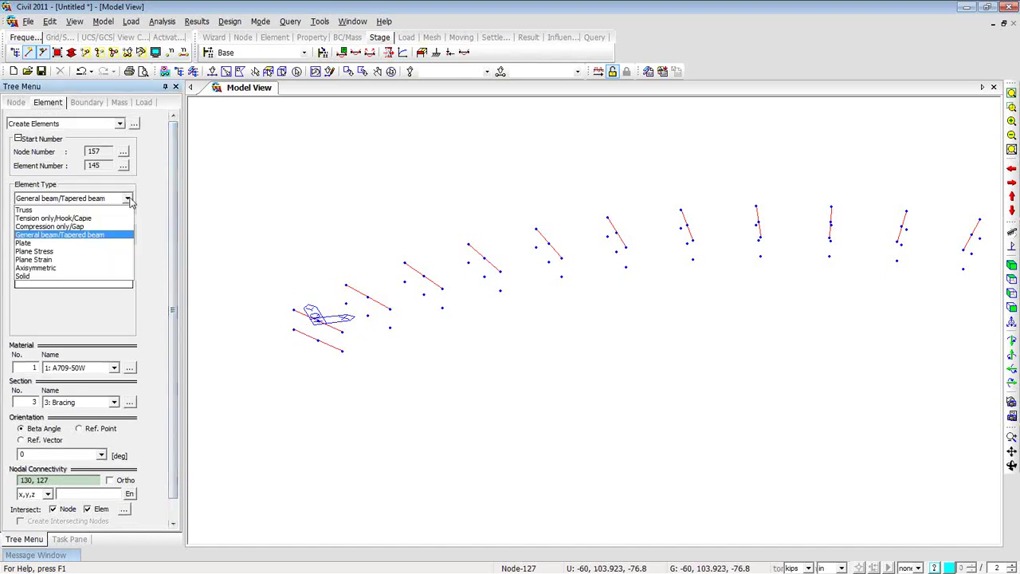
{"action": "left_click", "coordinate": [118, 209]}
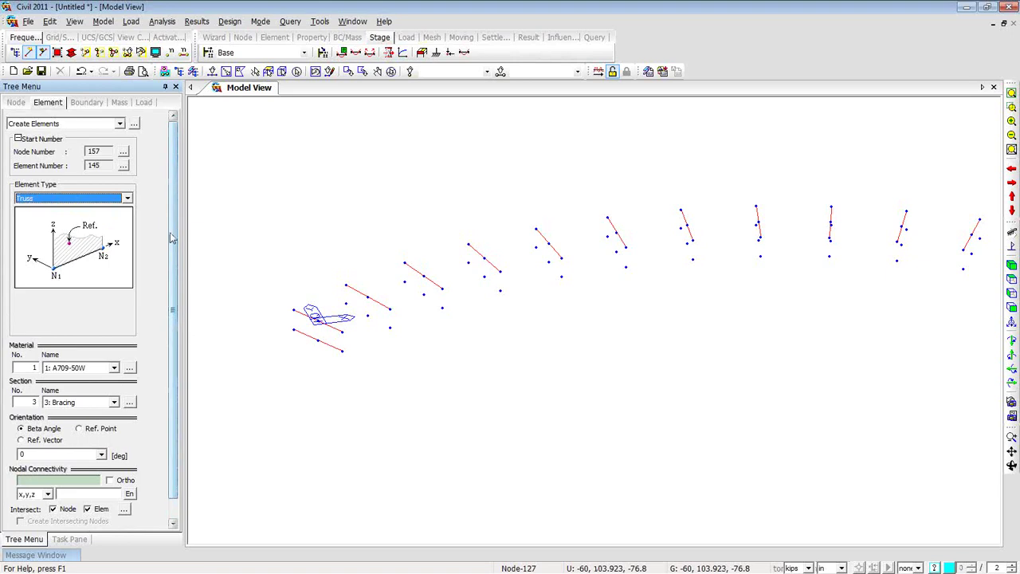
{"action": "scroll", "coordinate": [174, 266], "scroll_direction": "down", "scroll_amount": 1}
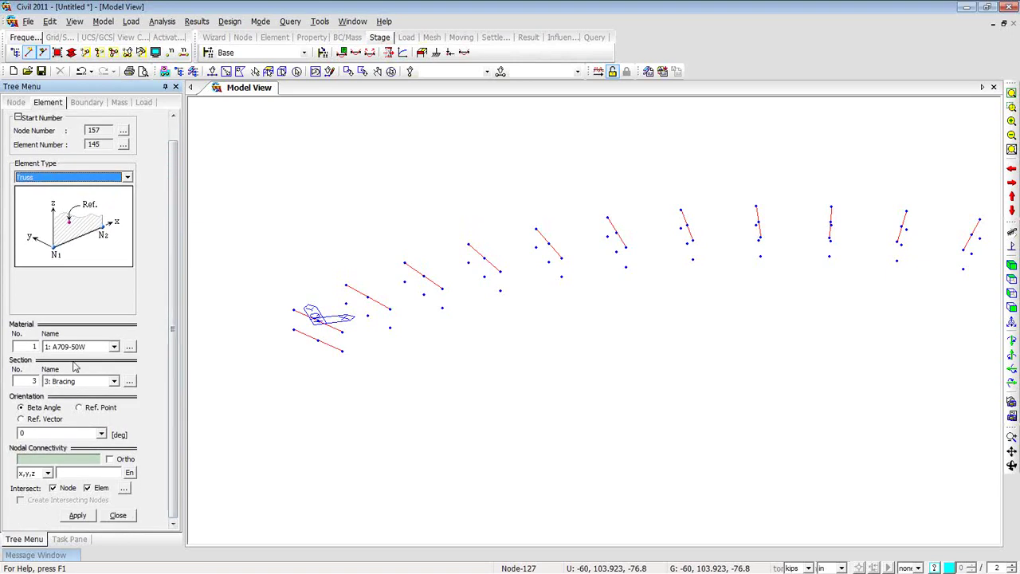
{"action": "left_click", "coordinate": [81, 460]}
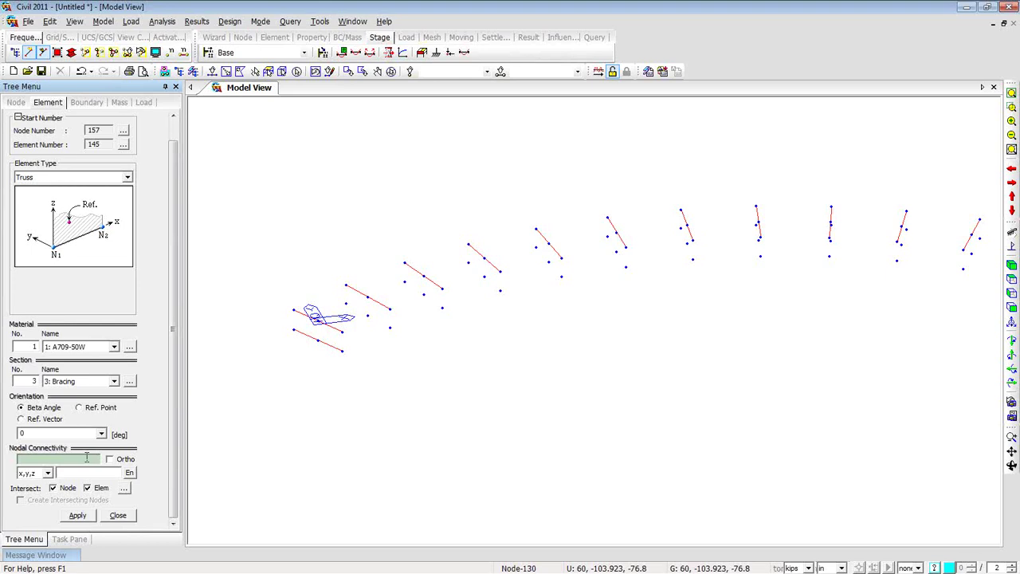
{"action": "left_click", "coordinate": [294, 309]}
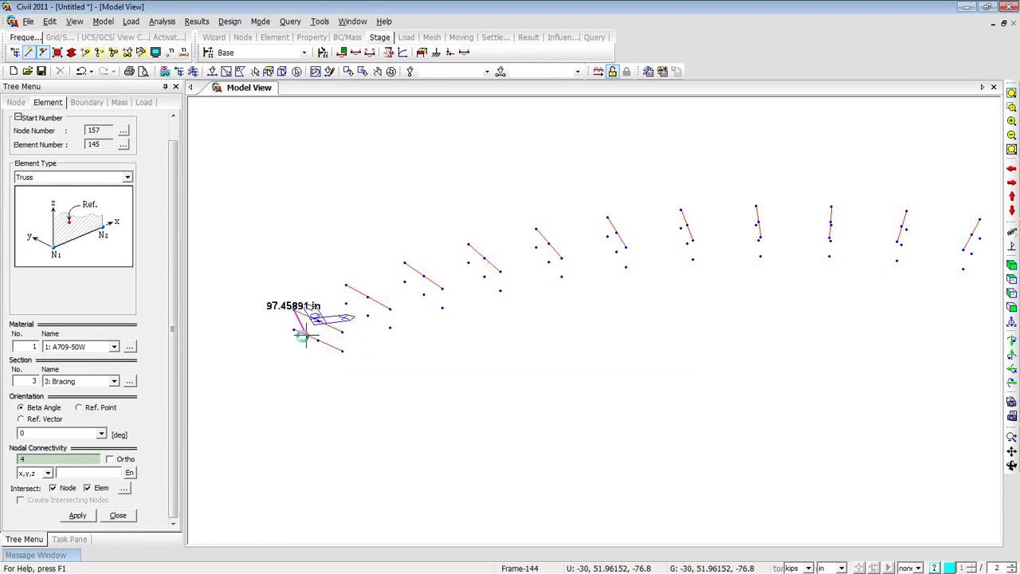
{"action": "left_click", "coordinate": [303, 334]}
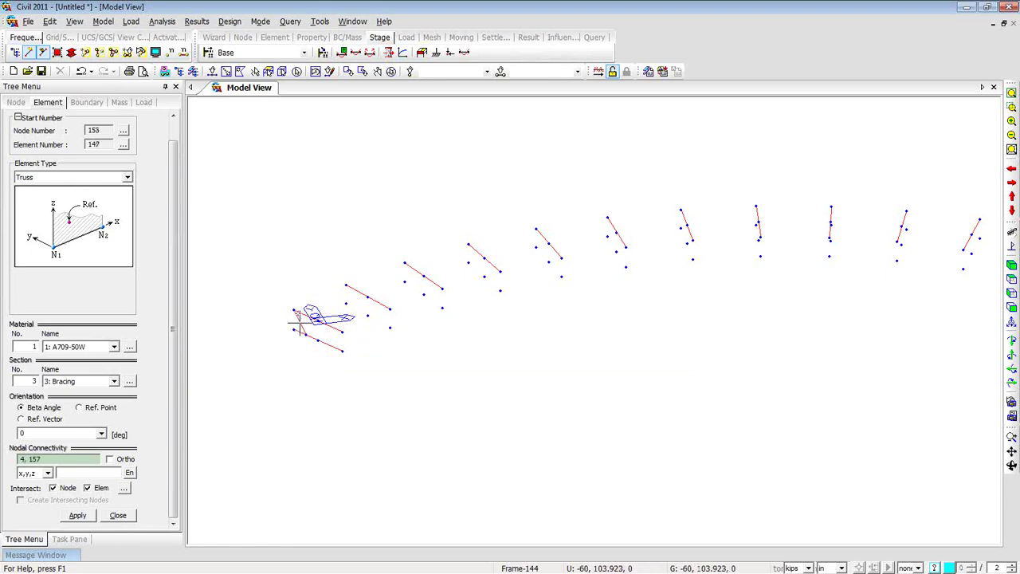
Complete the first end diaphragm's inverted K-bracing with truss diagonals joining the bottom chord's bay midpoints to nodes 1 and 7
{"action": "scroll", "coordinate": [407, 362], "scroll_direction": "up", "scroll_amount": 5}
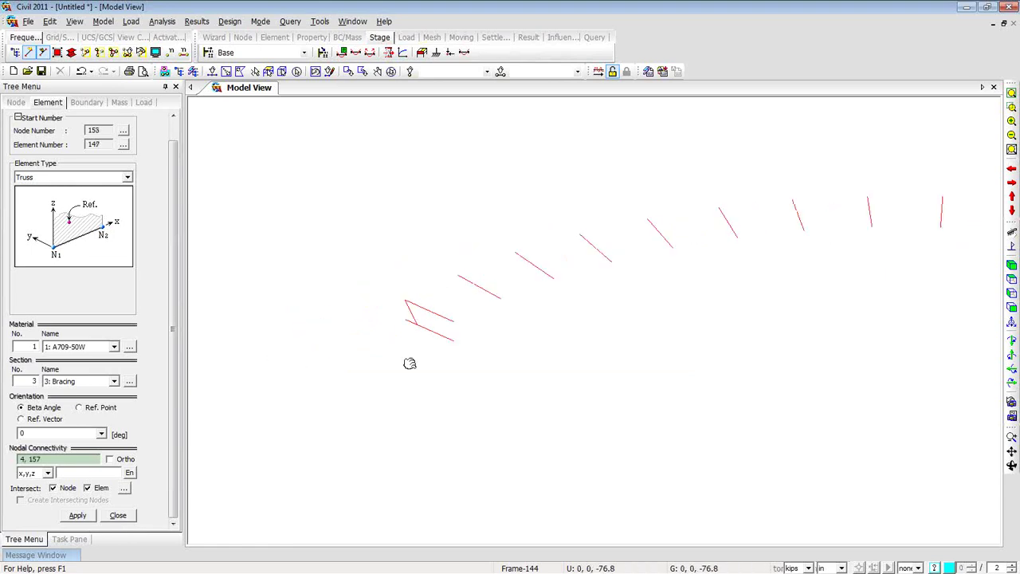
{"action": "scroll", "coordinate": [422, 328], "scroll_direction": "up", "scroll_amount": 3}
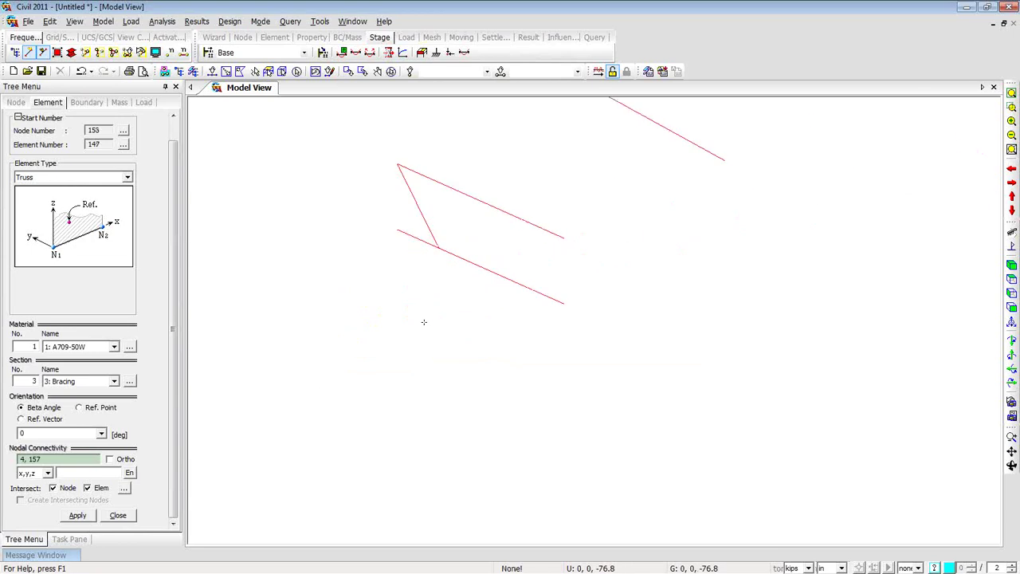
{"action": "middle_click_drag", "start_coordinate": [449, 299], "coordinate": [399, 385]}
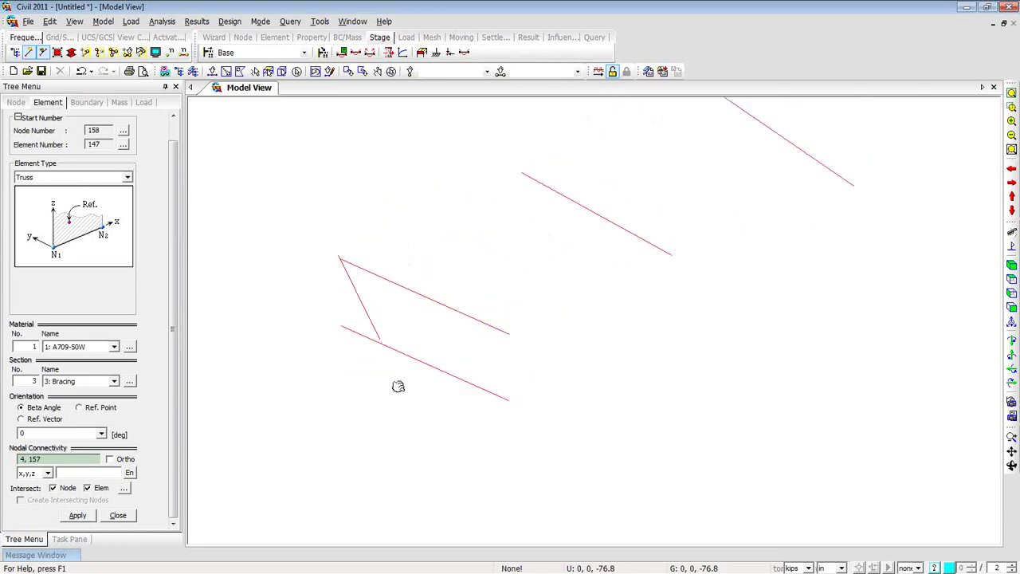
{"action": "left_click", "coordinate": [360, 335]}
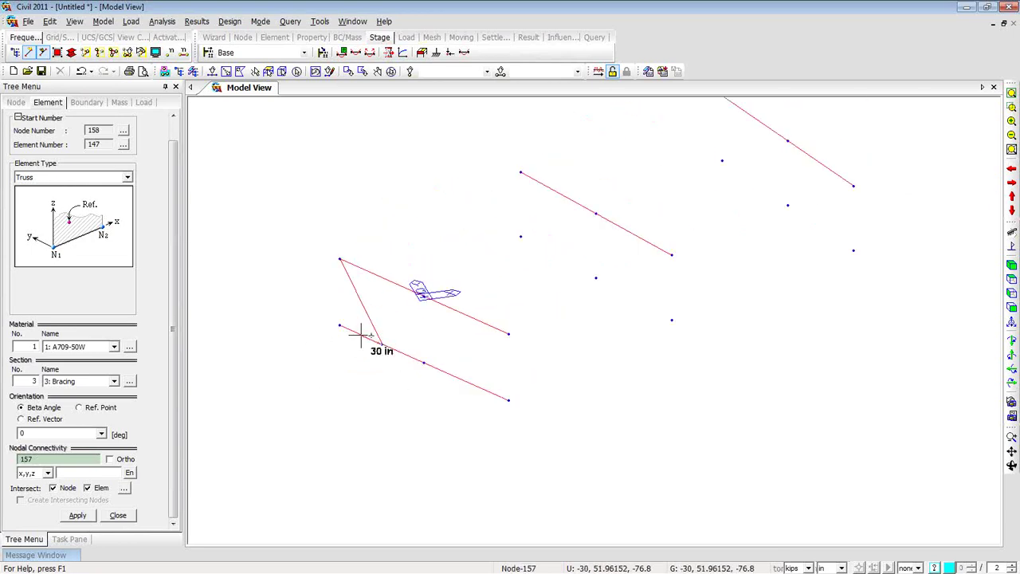
{"action": "left_click", "coordinate": [424, 297]}
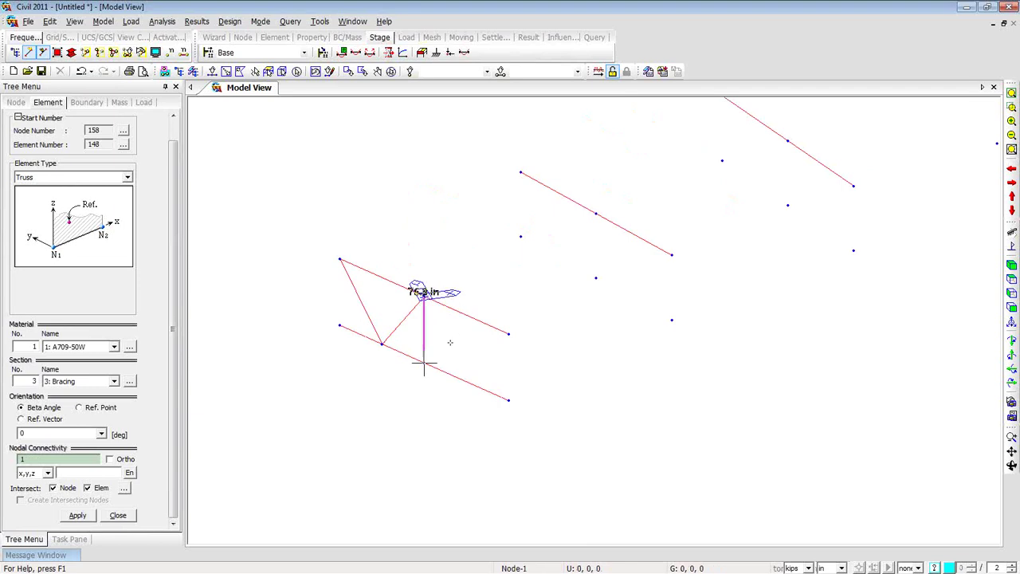
{"action": "left_click", "coordinate": [466, 383]}
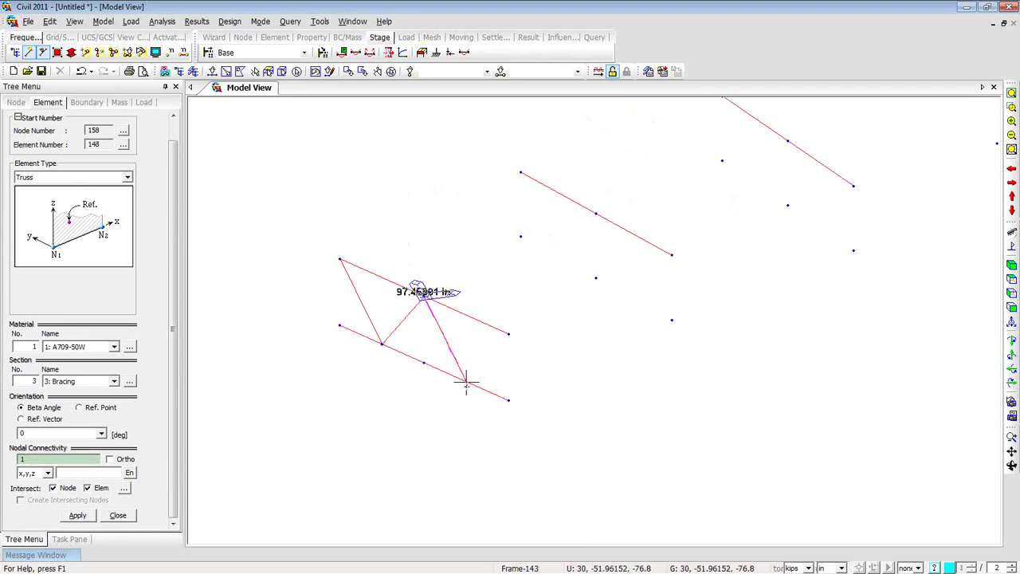
{"action": "left_click", "coordinate": [507, 334]}
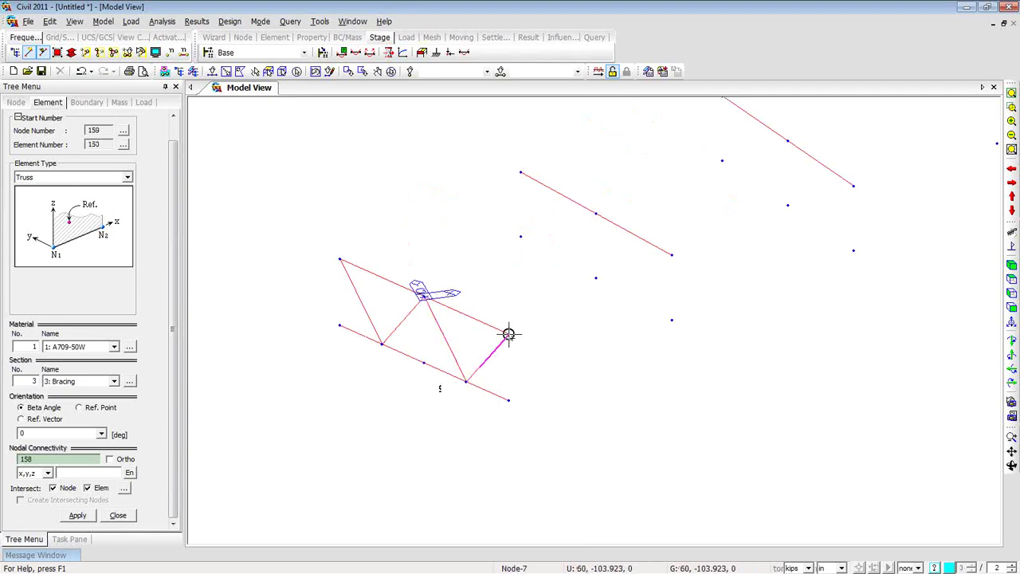
{"action": "left_click", "coordinate": [466, 383]}
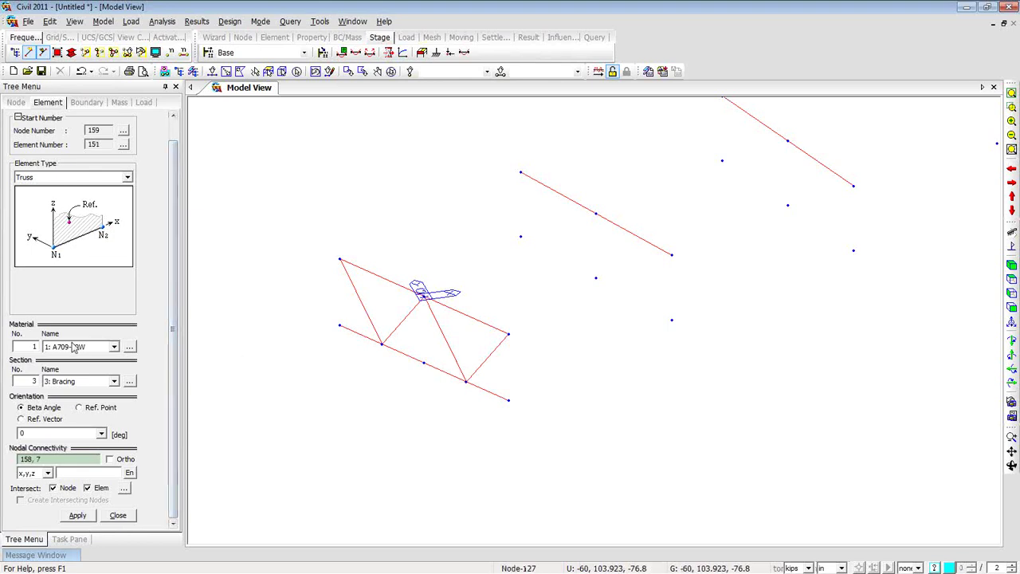
Create the bottom chord at the first intermediate bracing line as a general beam joining node 133 to node 149
{"action": "left_click", "coordinate": [127, 177]}
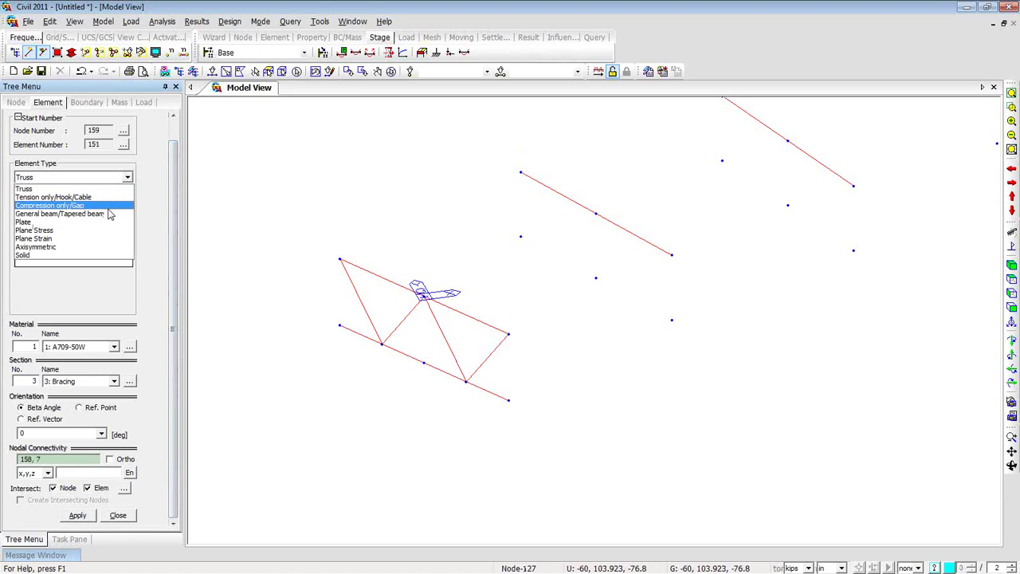
{"action": "left_click", "coordinate": [109, 214]}
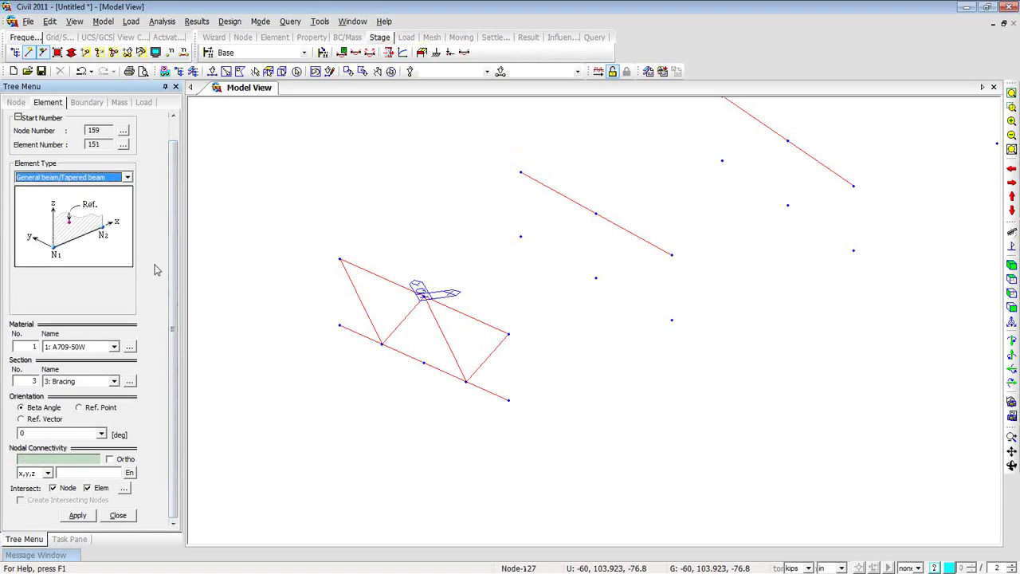
{"action": "left_click", "coordinate": [68, 459]}
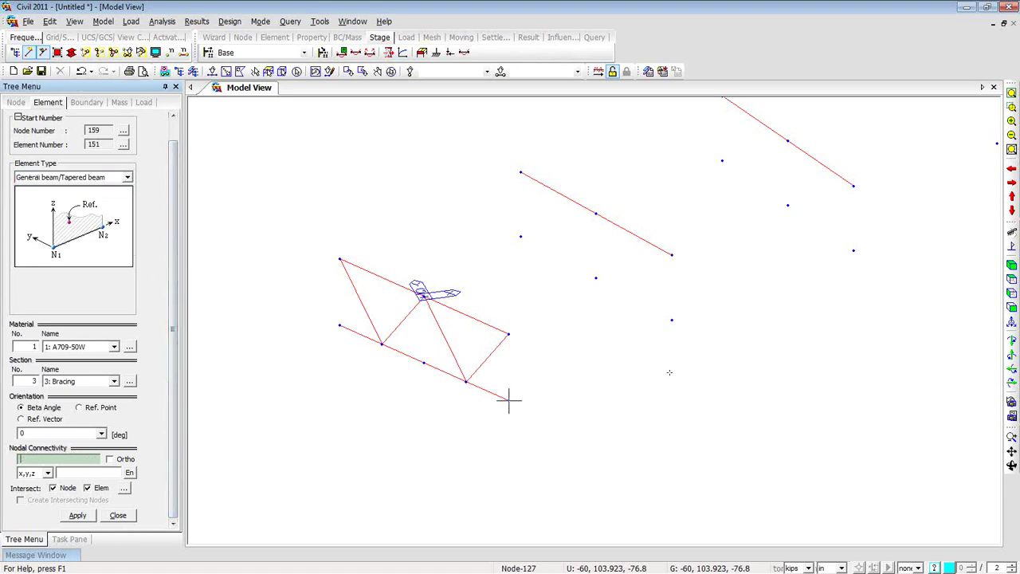
{"action": "left_click", "coordinate": [672, 319]}
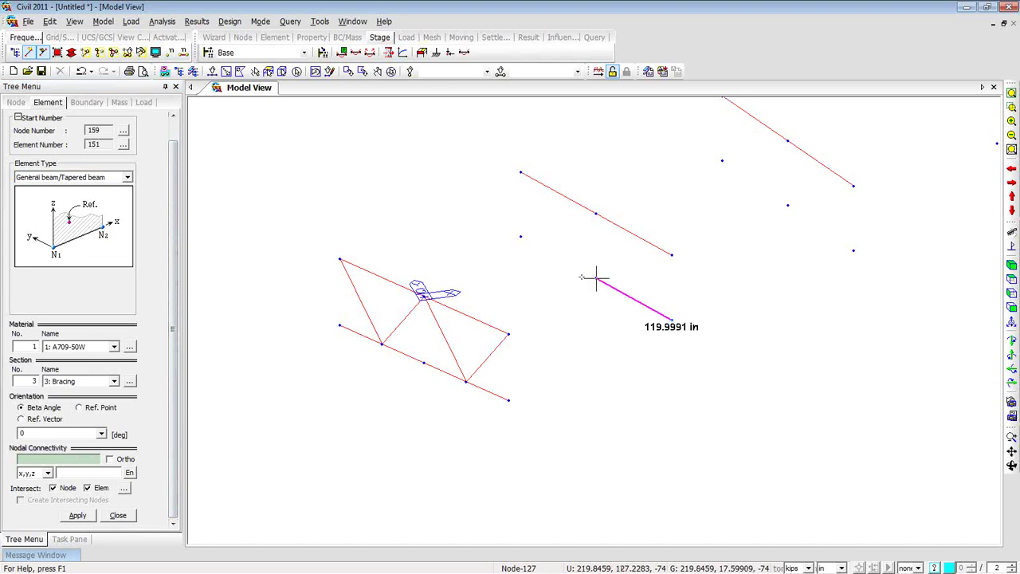
{"action": "left_click", "coordinate": [521, 237]}
With node and element intersection turned off, create truss X-bracing at the first intermediate line, joining node 89 to 141 and 149 to 51
{"action": "left_click", "coordinate": [126, 177]}
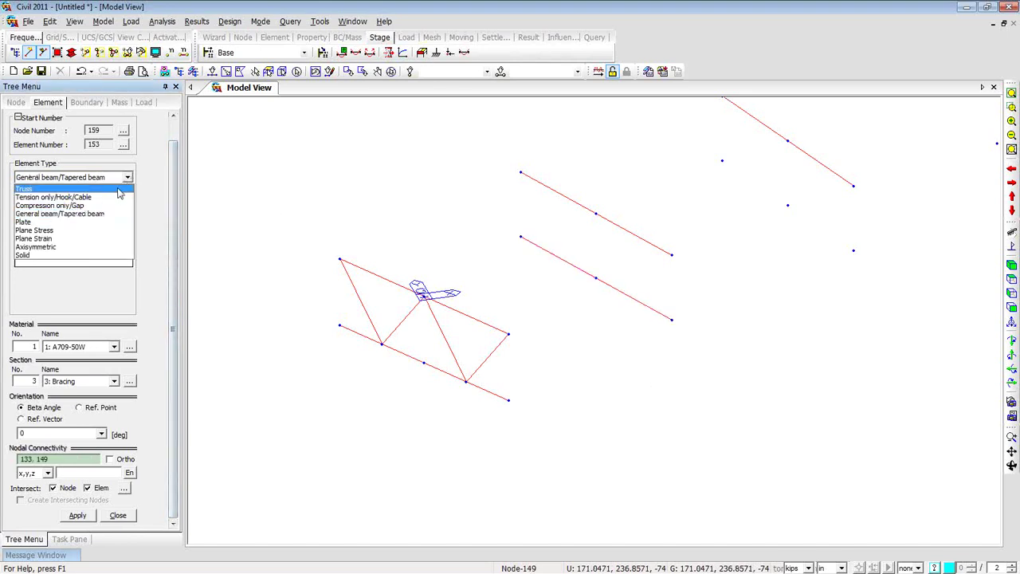
{"action": "left_click", "coordinate": [118, 189]}
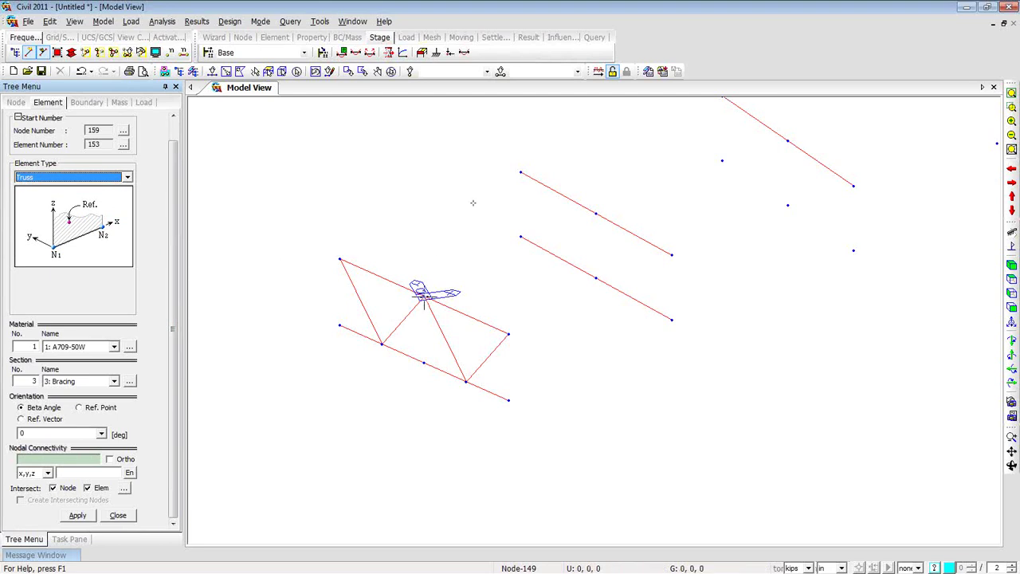
{"action": "left_click", "coordinate": [53, 488]}
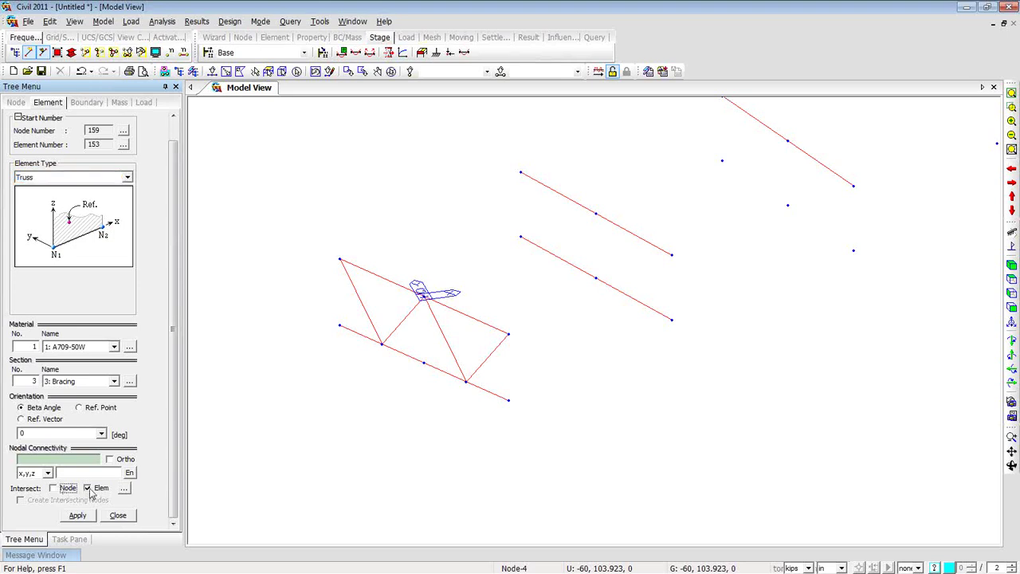
{"action": "left_click", "coordinate": [87, 489]}
{"action": "left_click", "coordinate": [521, 171]}
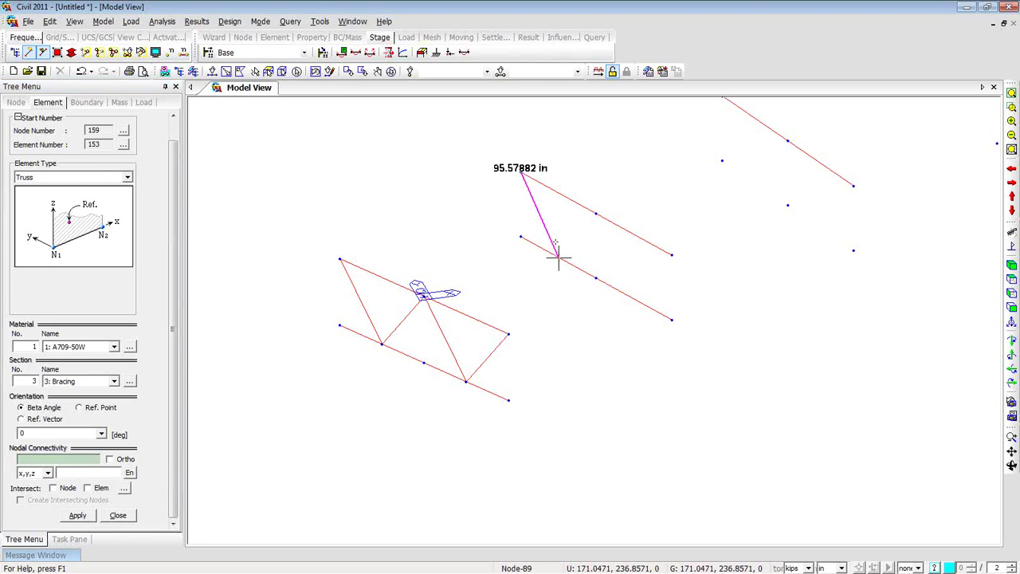
{"action": "left_click", "coordinate": [595, 279]}
{"action": "left_click", "coordinate": [521, 236]}
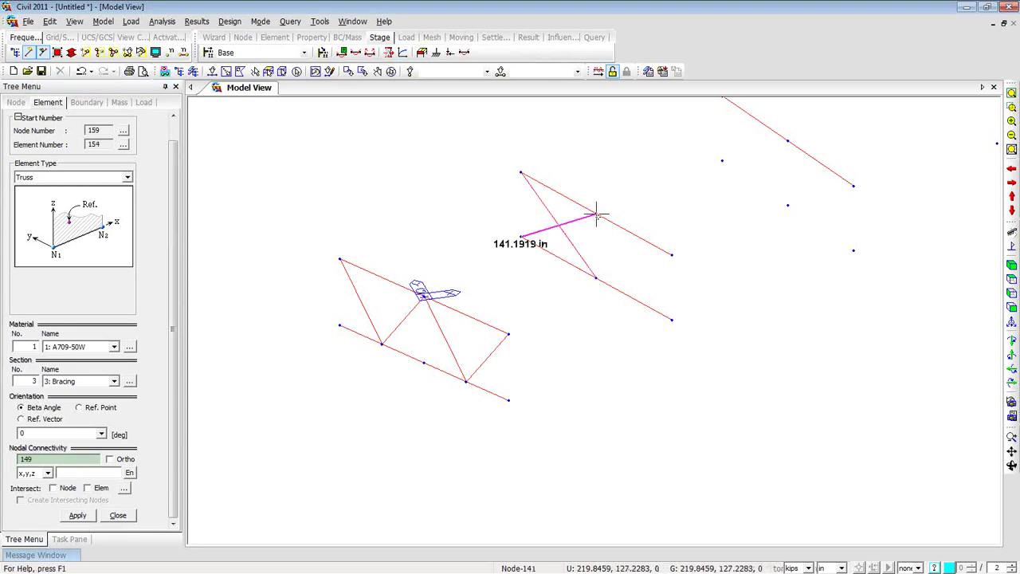
{"action": "left_click", "coordinate": [596, 214]}
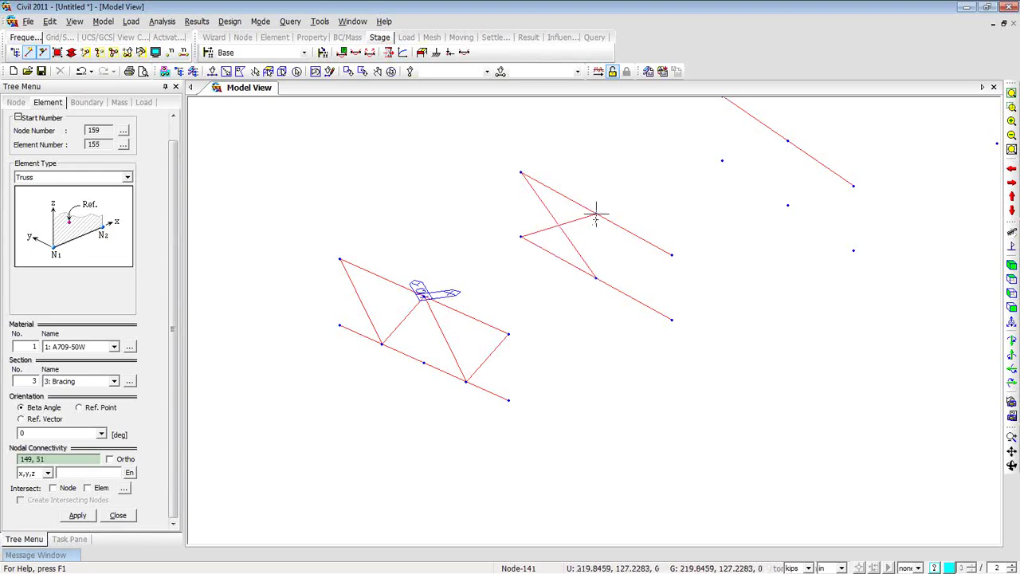
Create the second bay's truss X-bracing at the first intermediate line, joining node 51 to 133 and 141 to 13
{"action": "left_click", "coordinate": [596, 214]}
{"action": "left_click", "coordinate": [672, 319]}
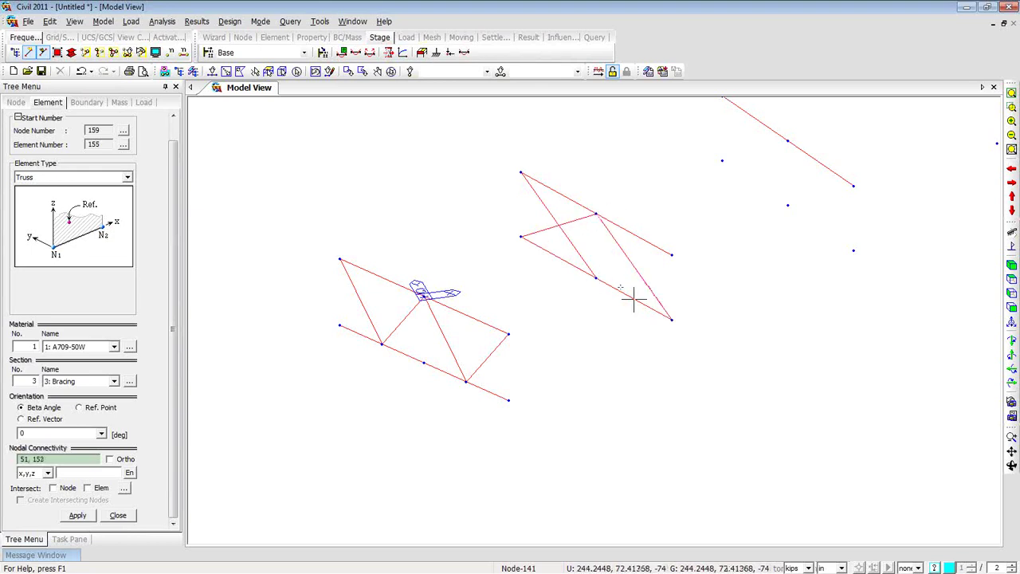
{"action": "left_click", "coordinate": [596, 279]}
{"action": "left_click", "coordinate": [672, 255]}
{"action": "left_click", "coordinate": [423, 364]}
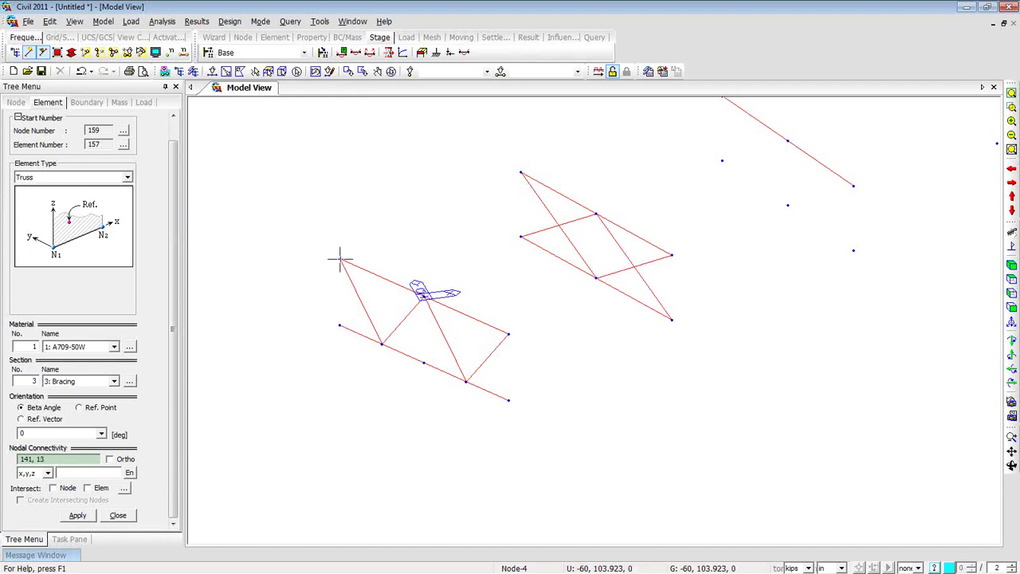
Add a Rigid Body rigid link at the first end diaphragm with master node 127 and slave node 4
{"action": "mouse_move", "coordinate": [339, 258]}
{"action": "right_click", "coordinate": [257, 188]}
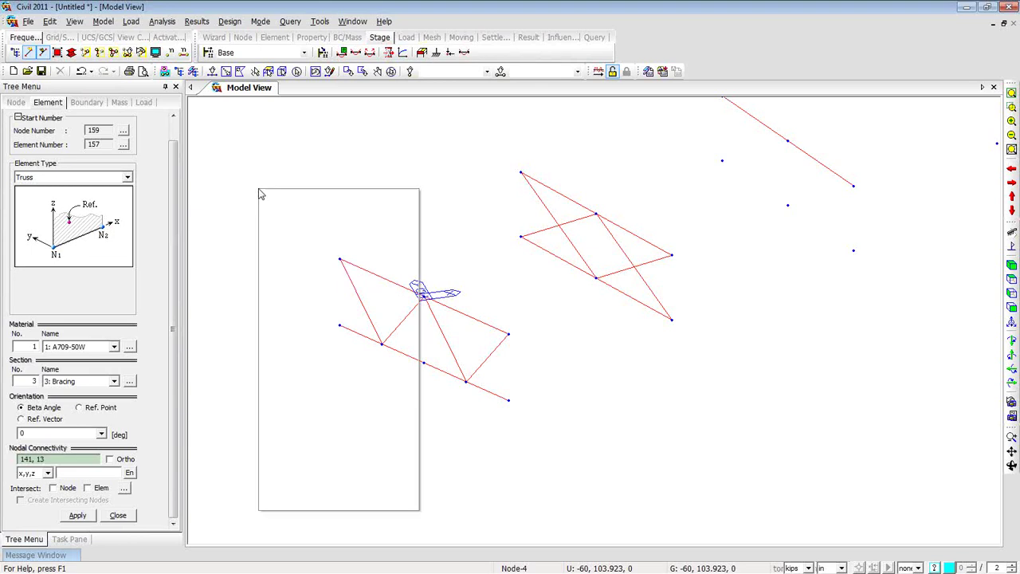
{"action": "mouse_move", "coordinate": [304, 240]}
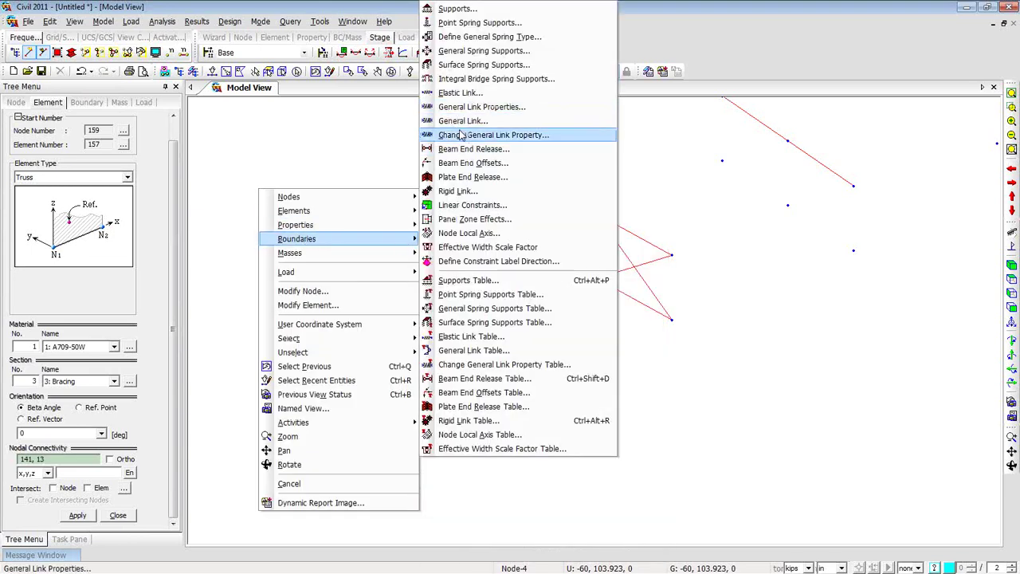
{"action": "left_click", "coordinate": [456, 191]}
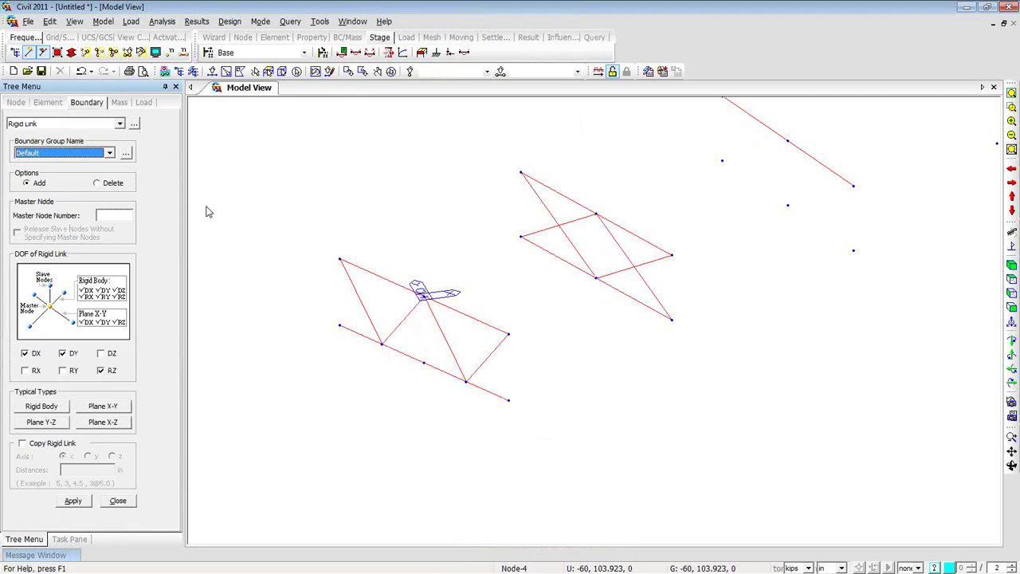
{"action": "left_click", "coordinate": [121, 215]}
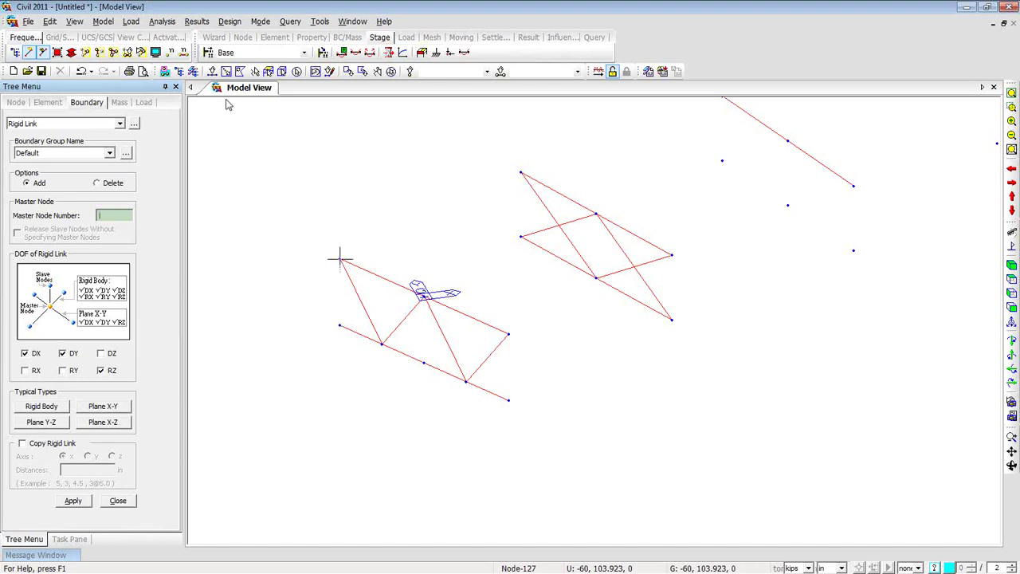
{"action": "left_click", "coordinate": [212, 70]}
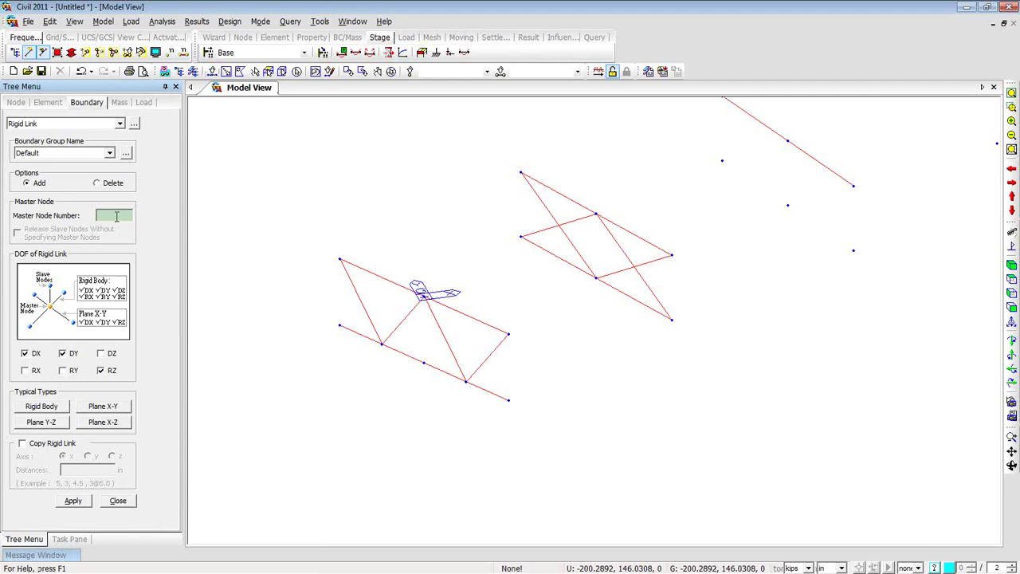
{"action": "left_click", "coordinate": [339, 326]}
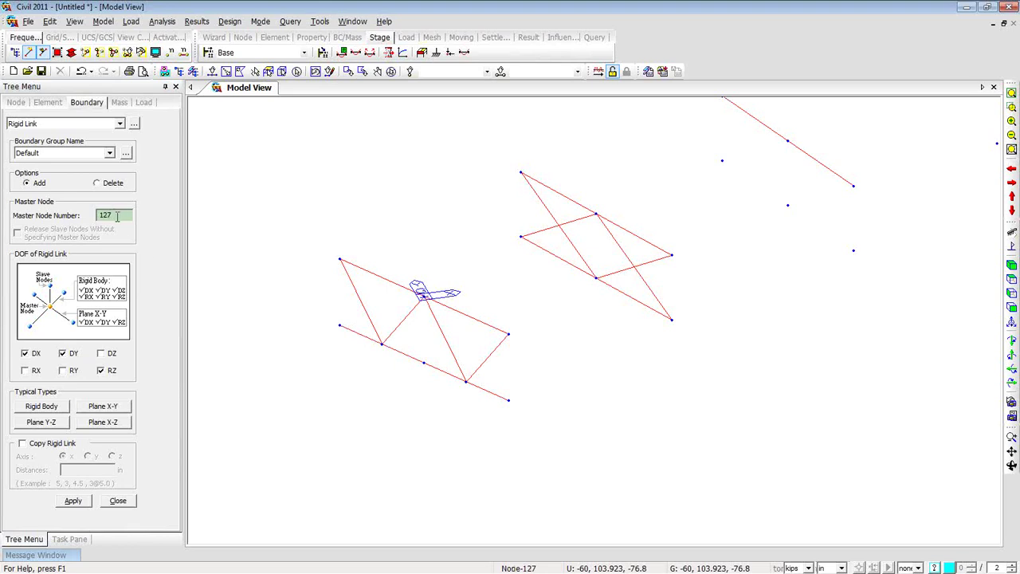
{"action": "left_click", "coordinate": [212, 72]}
{"action": "left_click", "coordinate": [36, 408]}
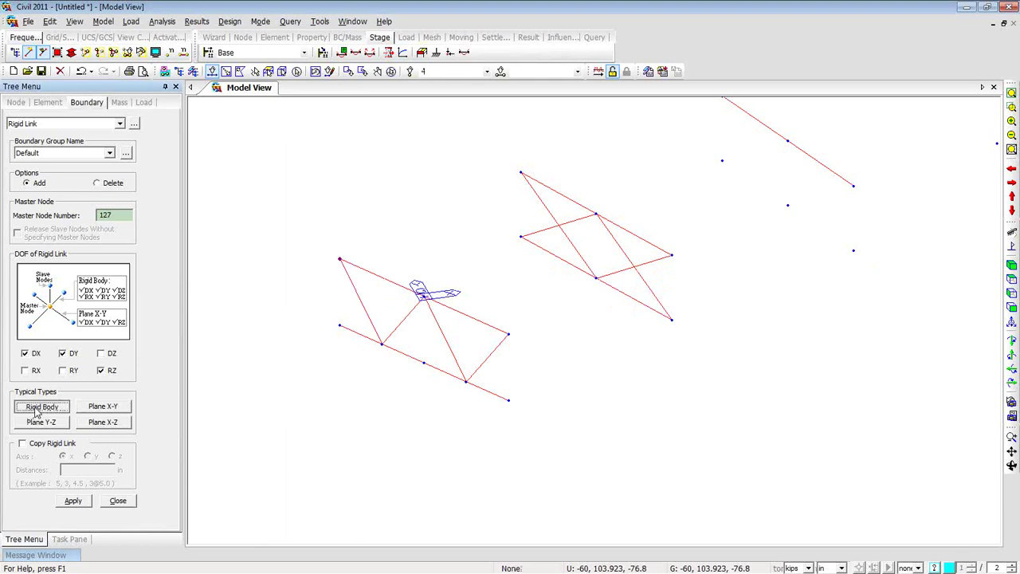
{"action": "left_click", "coordinate": [74, 500]}
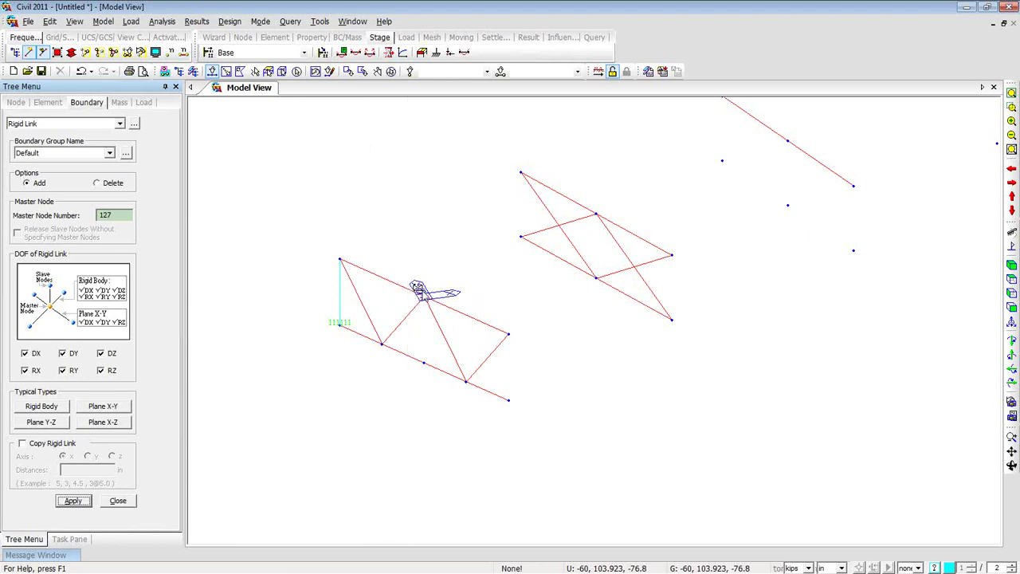
Add Rigid Body rigid links at the first end diaphragm, from master node 124 to slave node 1 and from 130 to 7
{"action": "left_click", "coordinate": [437, 310]}
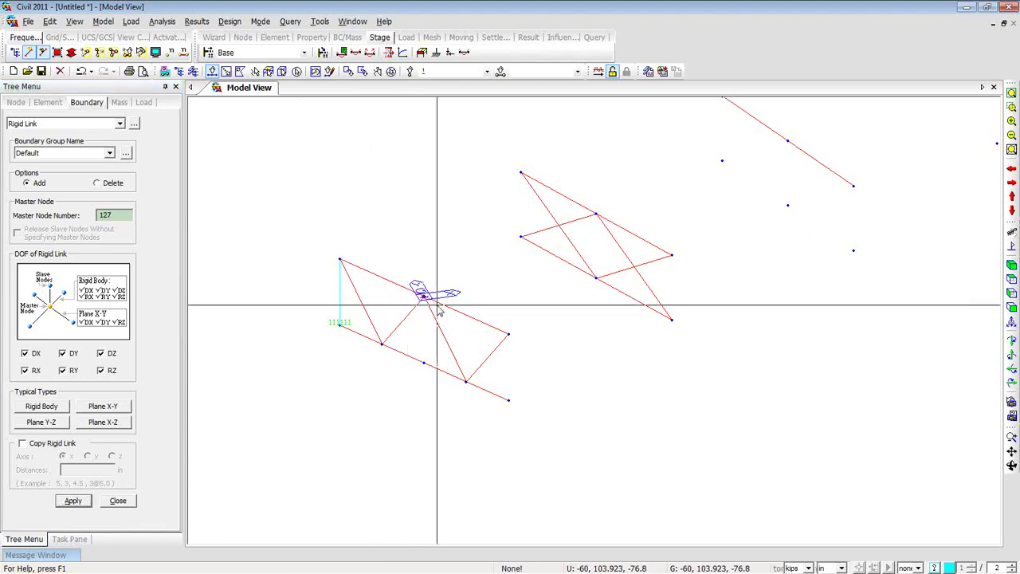
{"action": "left_click", "coordinate": [114, 215]}
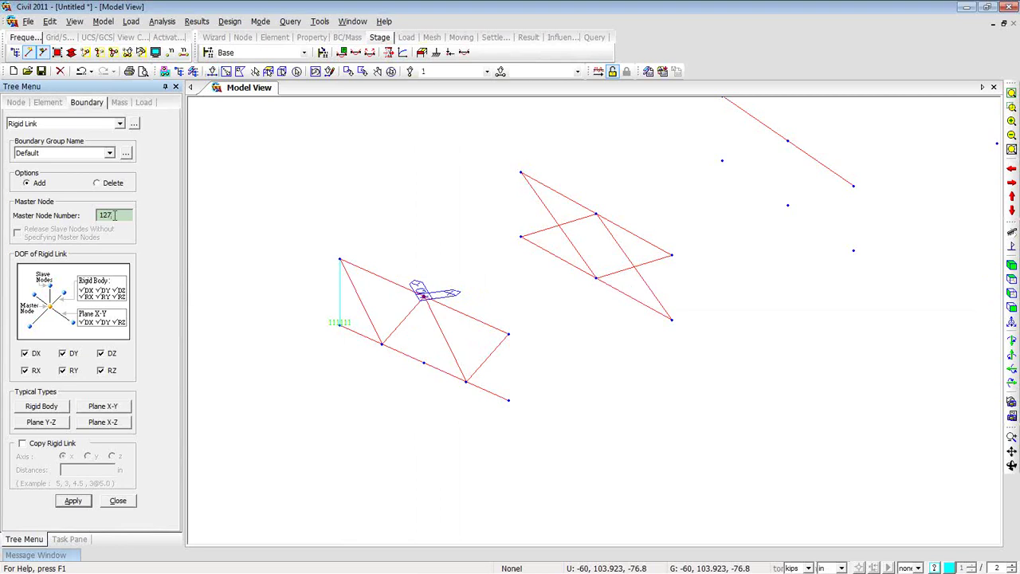
{"action": "left_click", "coordinate": [424, 365]}
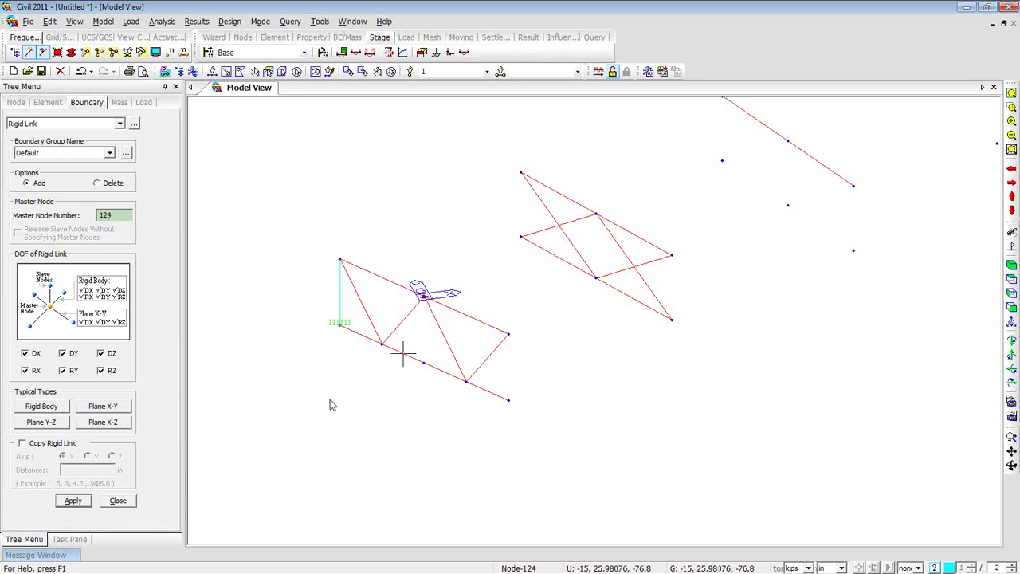
{"action": "left_click", "coordinate": [82, 501]}
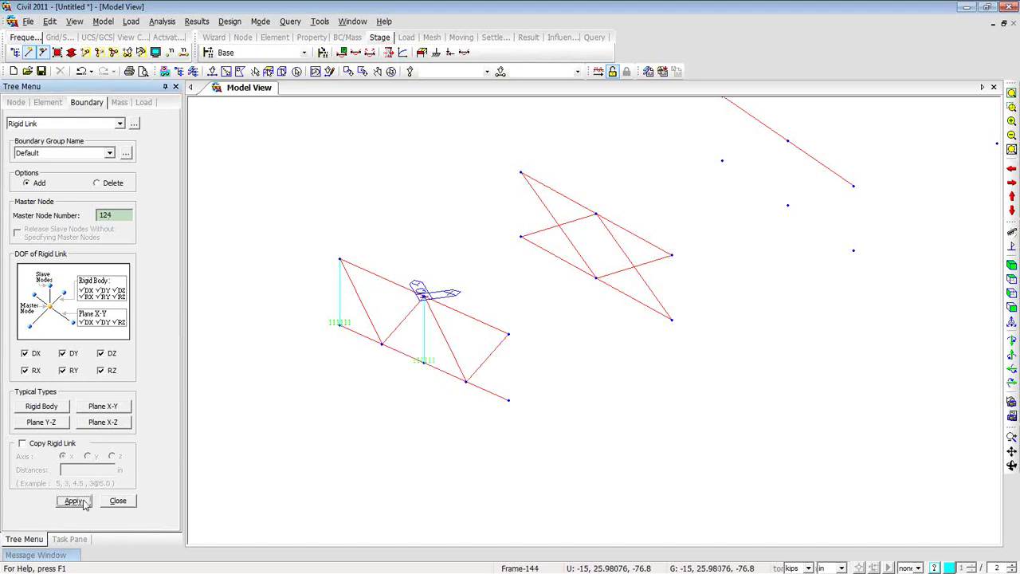
{"action": "left_click", "coordinate": [212, 71]}
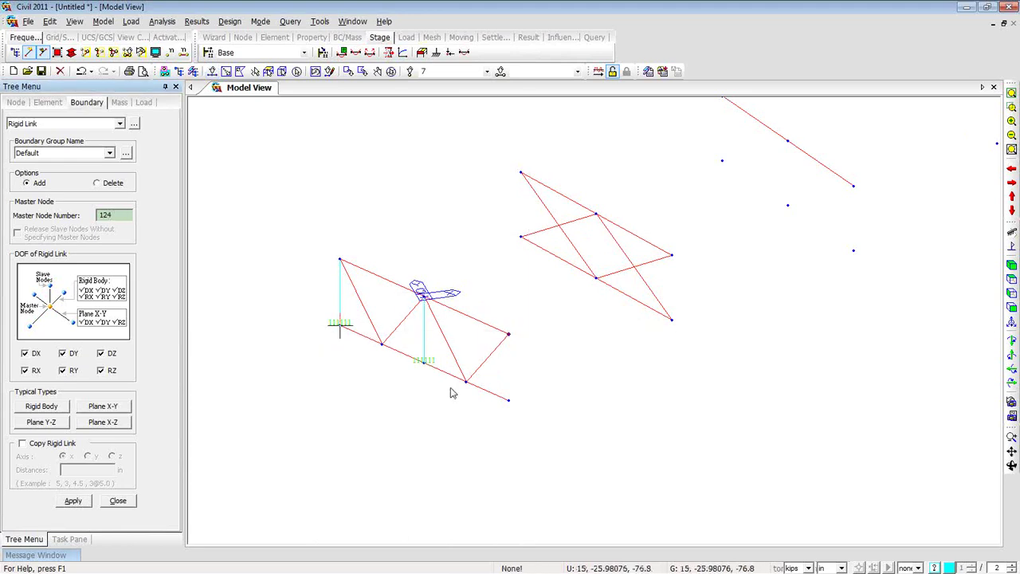
{"action": "left_click", "coordinate": [508, 398]}
{"action": "left_click", "coordinate": [74, 501]}
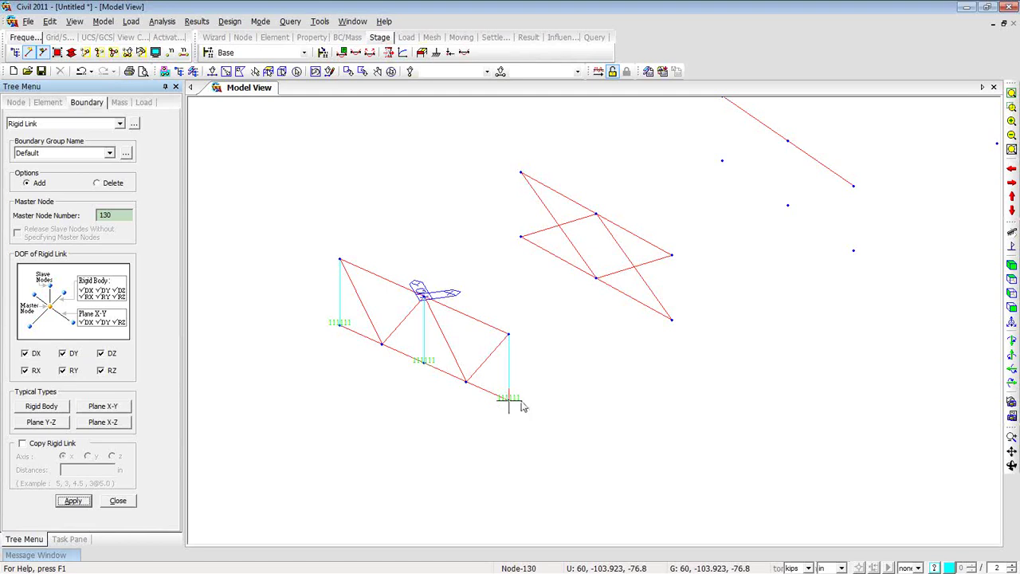
Add a Rigid Body rigid link at the first intermediate bracing line with master node 13 and slave node 133
{"action": "mouse_move", "coordinate": [522, 407]}
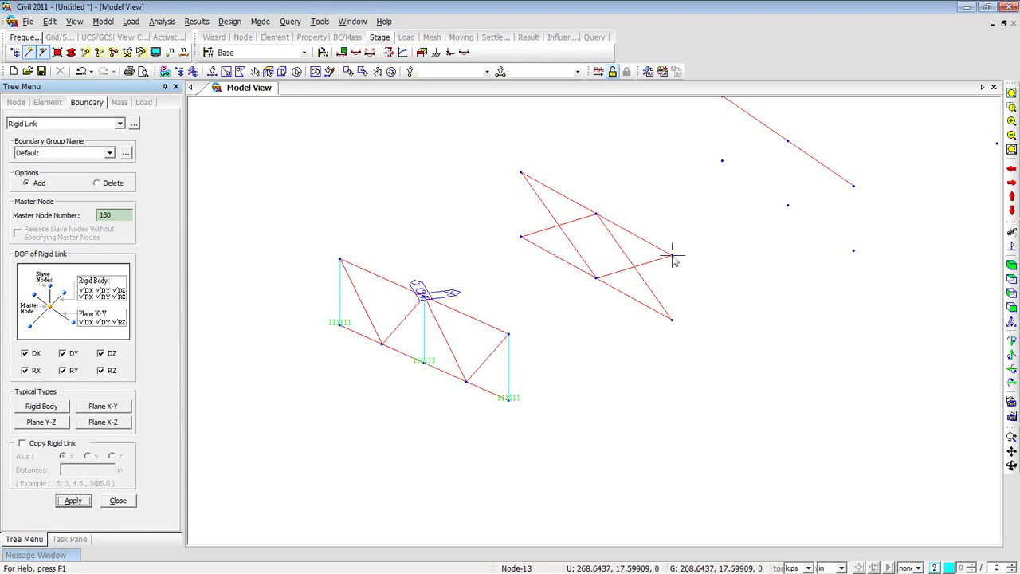
{"action": "mouse_move", "coordinate": [672, 256]}
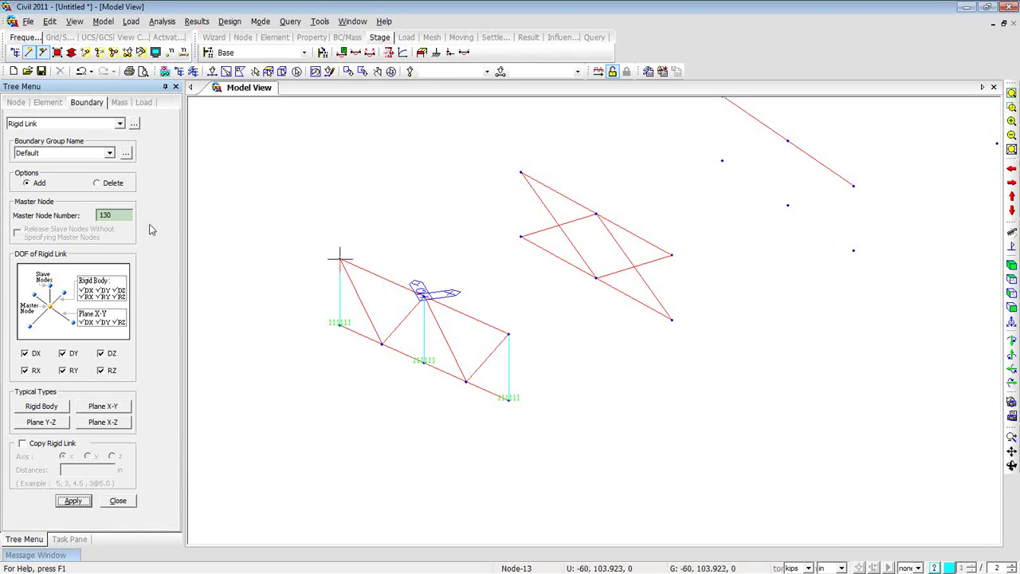
{"action": "left_click", "coordinate": [118, 217]}
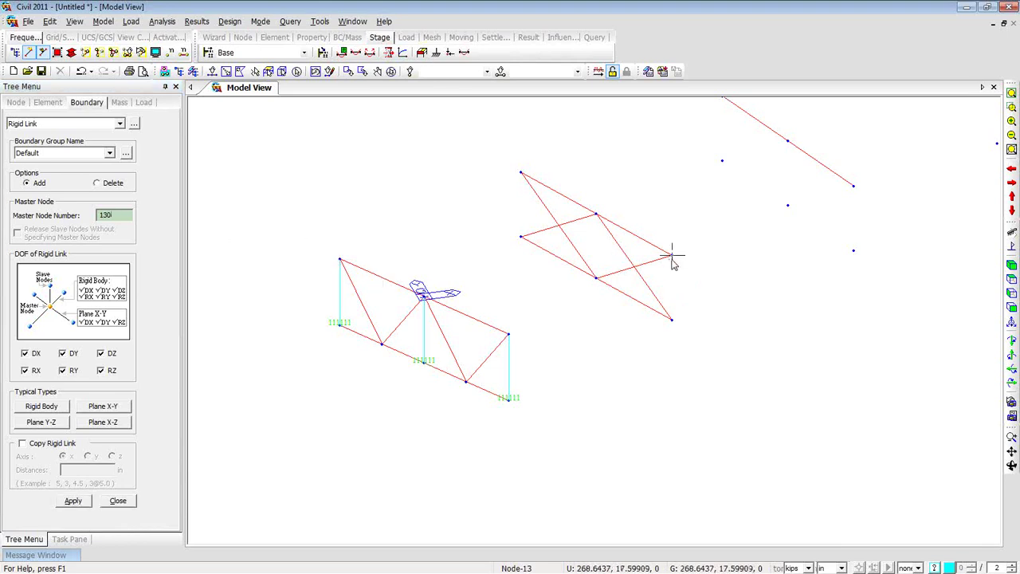
{"action": "mouse_move", "coordinate": [672, 257]}
{"action": "left_click", "coordinate": [213, 73]}
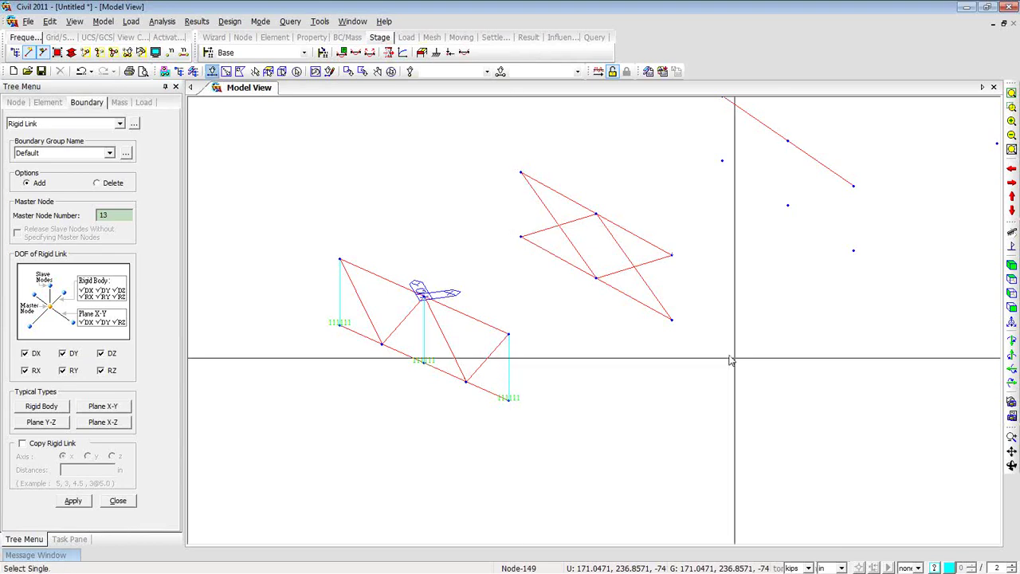
{"action": "left_click", "coordinate": [672, 319]}
{"action": "left_click", "coordinate": [73, 501]}
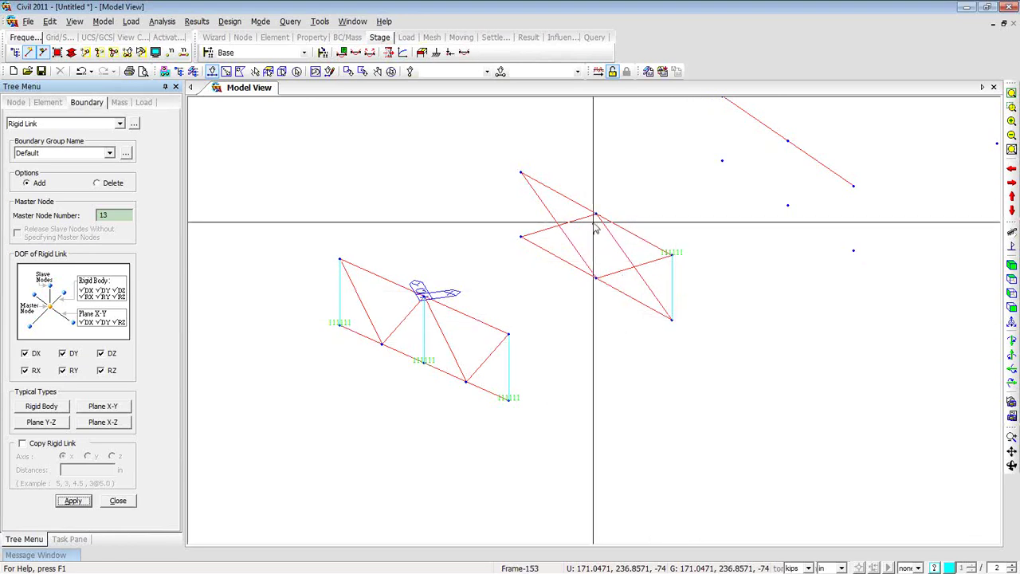
Add the remaining rigid links at the first intermediate line, from master node 51 to slave node 141 and from 89 to 149
{"action": "left_click", "coordinate": [596, 279]}
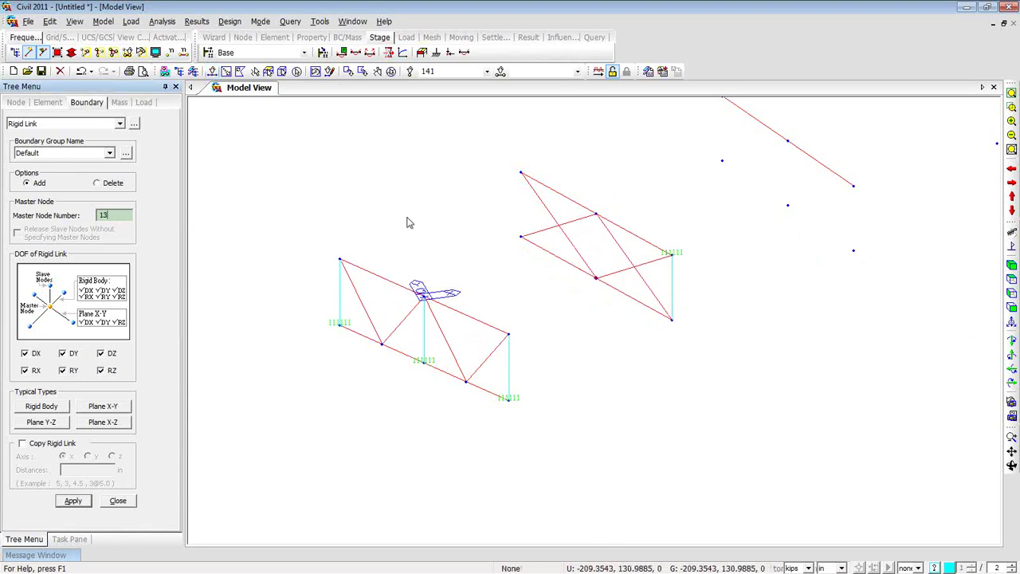
{"action": "left_click", "coordinate": [596, 215]}
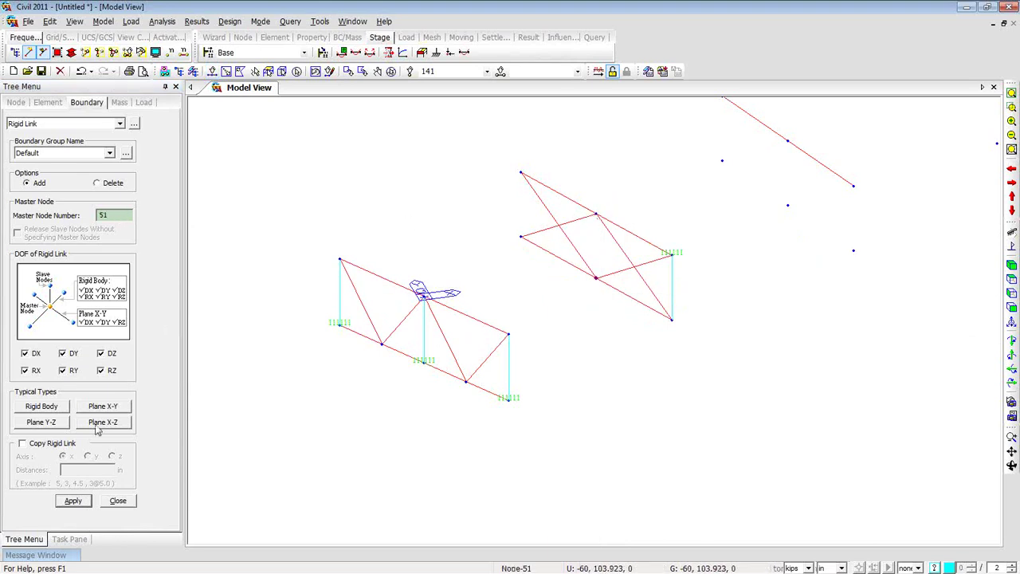
{"action": "left_click", "coordinate": [74, 501]}
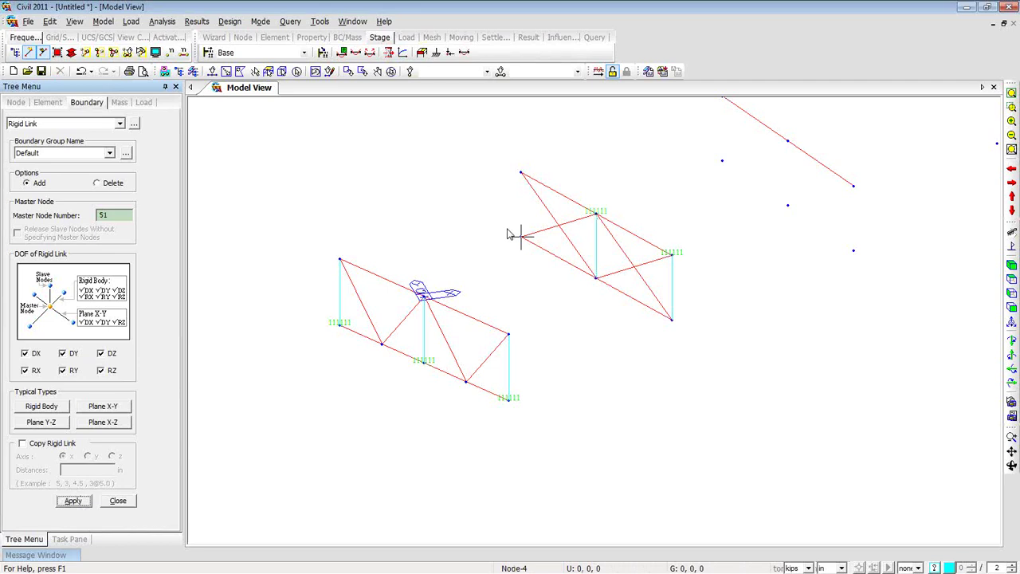
{"action": "left_click", "coordinate": [521, 172]}
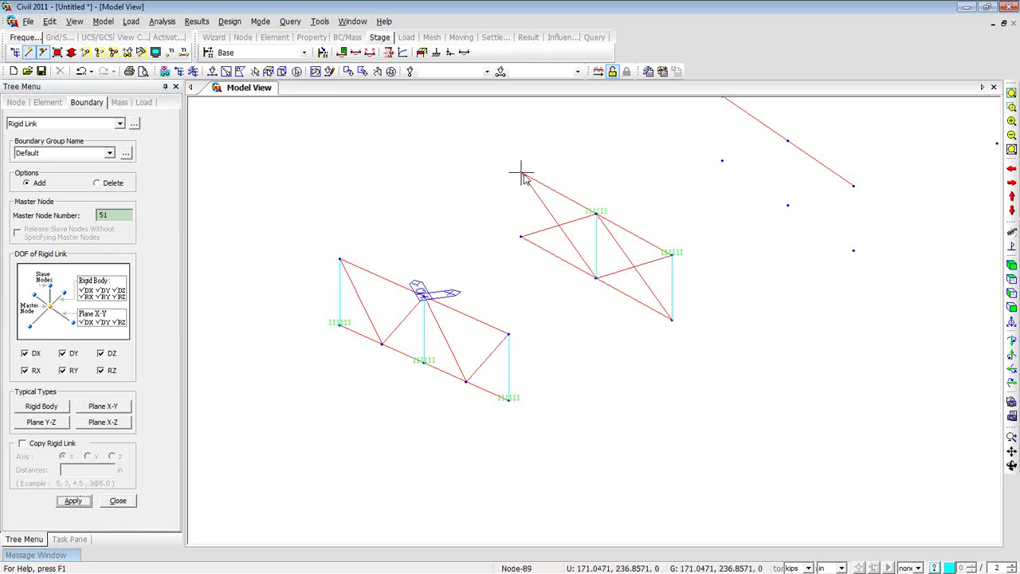
{"action": "left_click", "coordinate": [212, 71]}
{"action": "left_click_drag", "start_coordinate": [514, 228], "coordinate": [556, 279]}
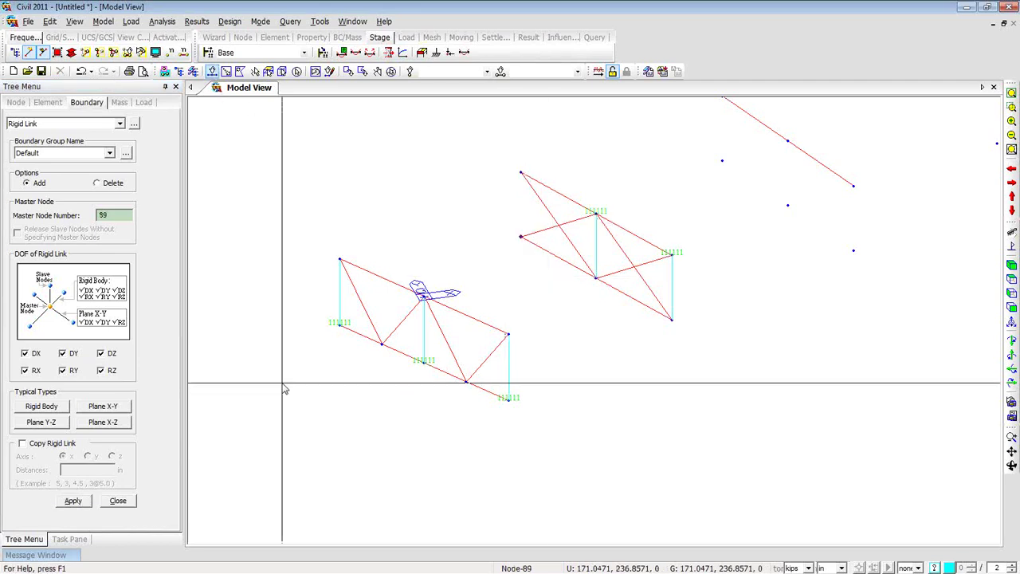
{"action": "left_click", "coordinate": [84, 502]}
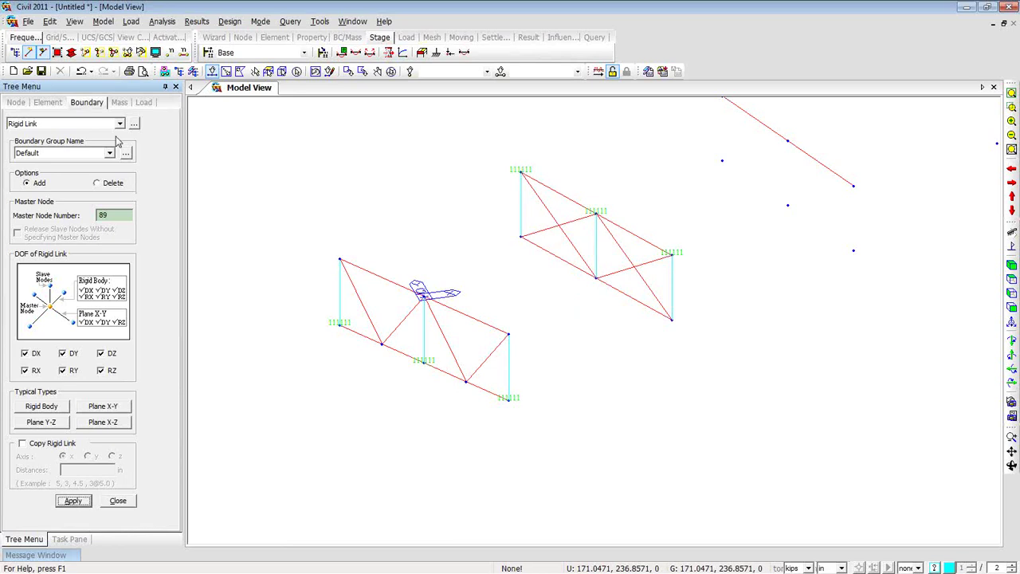
Open the model file File3 from the Curved steel girder model files folder without saving the untitled model
{"action": "left_click", "coordinate": [28, 71]}
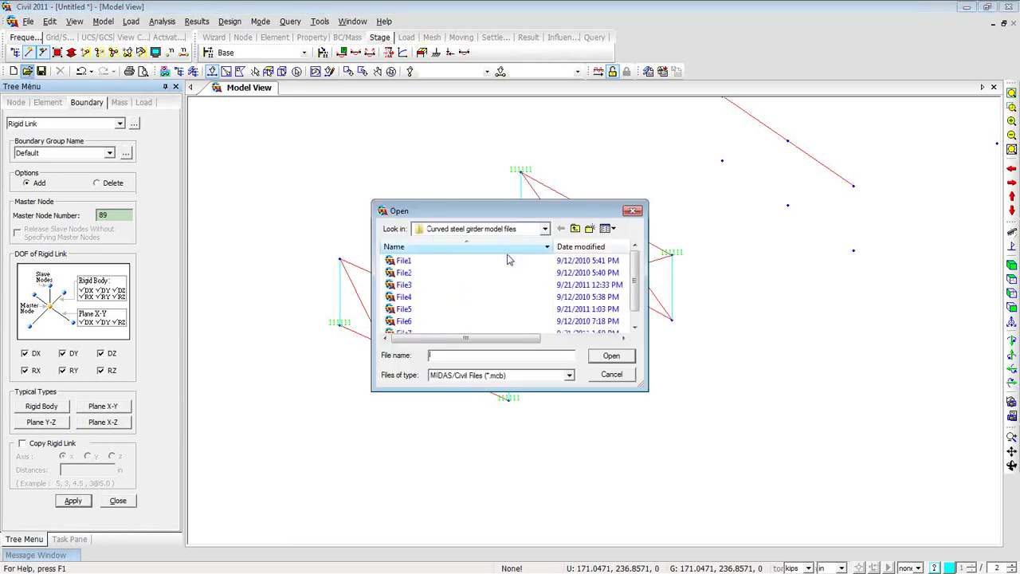
{"action": "left_click", "coordinate": [444, 287]}
{"action": "left_click", "coordinate": [610, 356]}
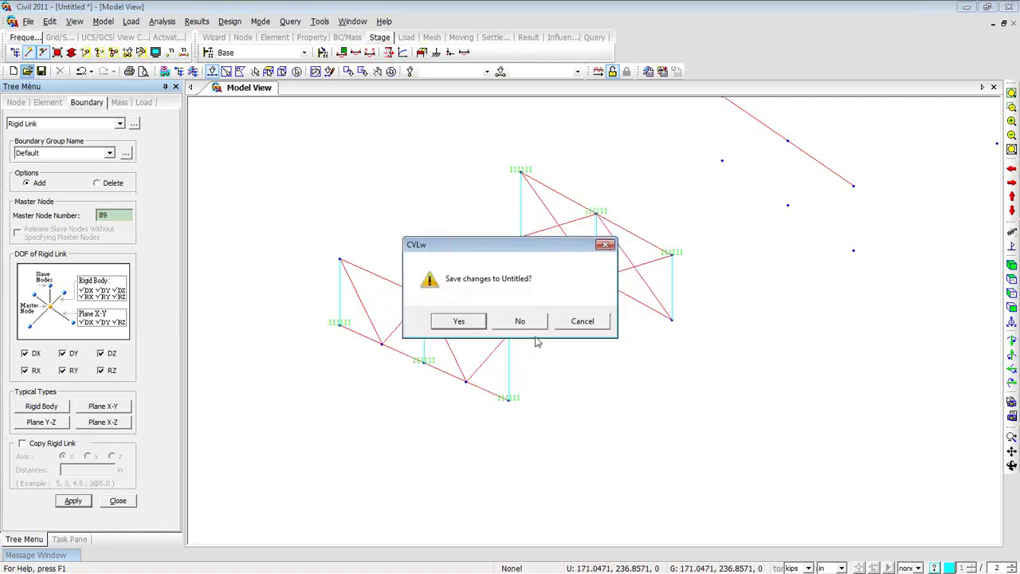
{"action": "left_click", "coordinate": [520, 324]}
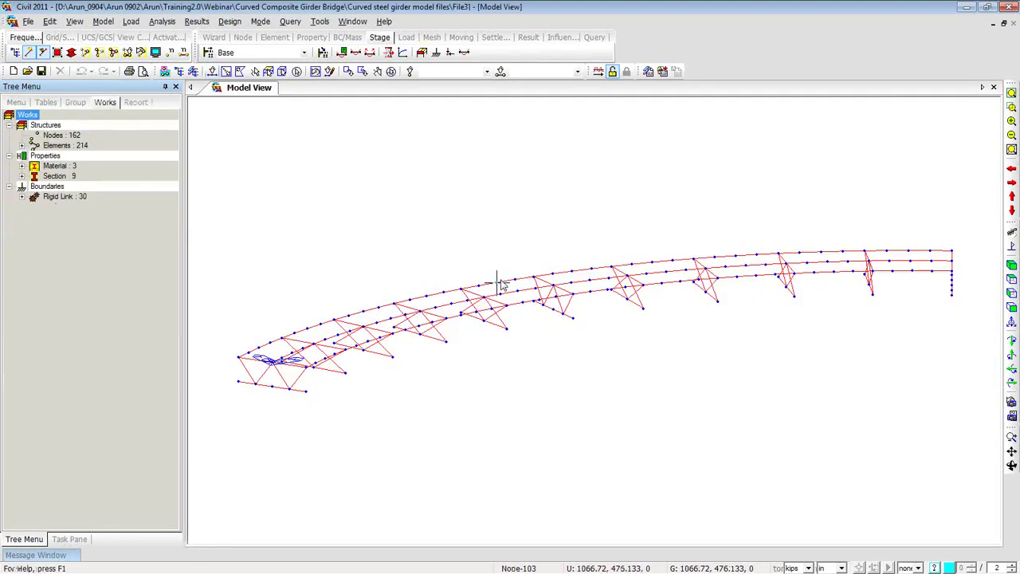
Display the model's rigid links and examine which bracing lines have them, especially the middle diaphragm
{"action": "mouse_move", "coordinate": [501, 284]}
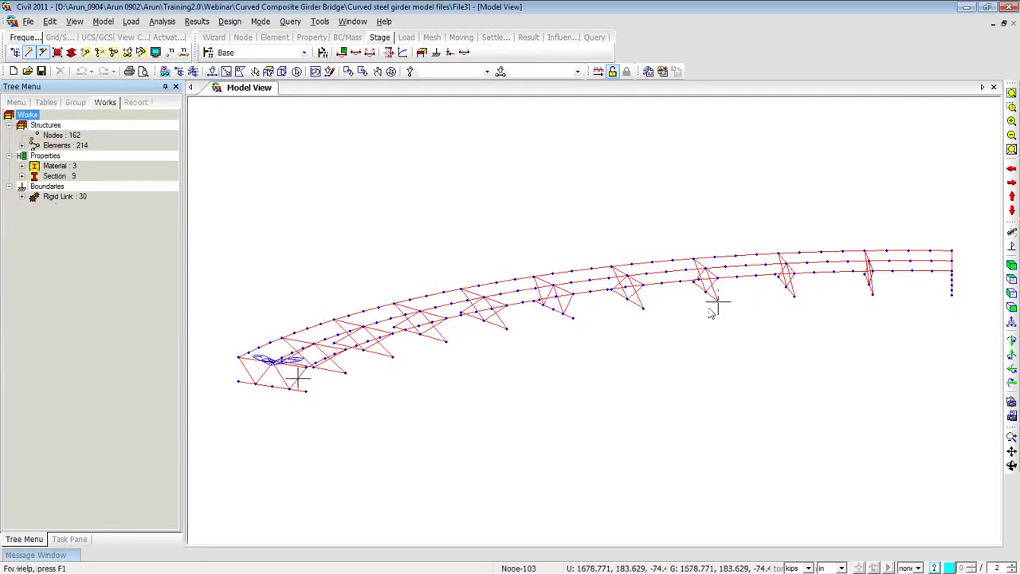
{"action": "left_click", "coordinate": [22, 196]}
{"action": "right_click", "coordinate": [77, 207]}
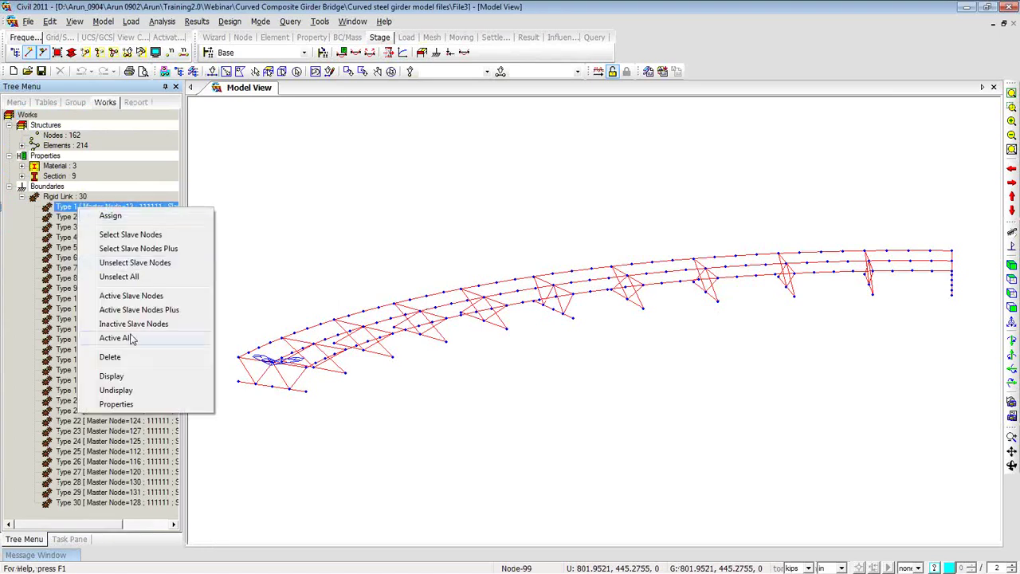
{"action": "left_click", "coordinate": [135, 379]}
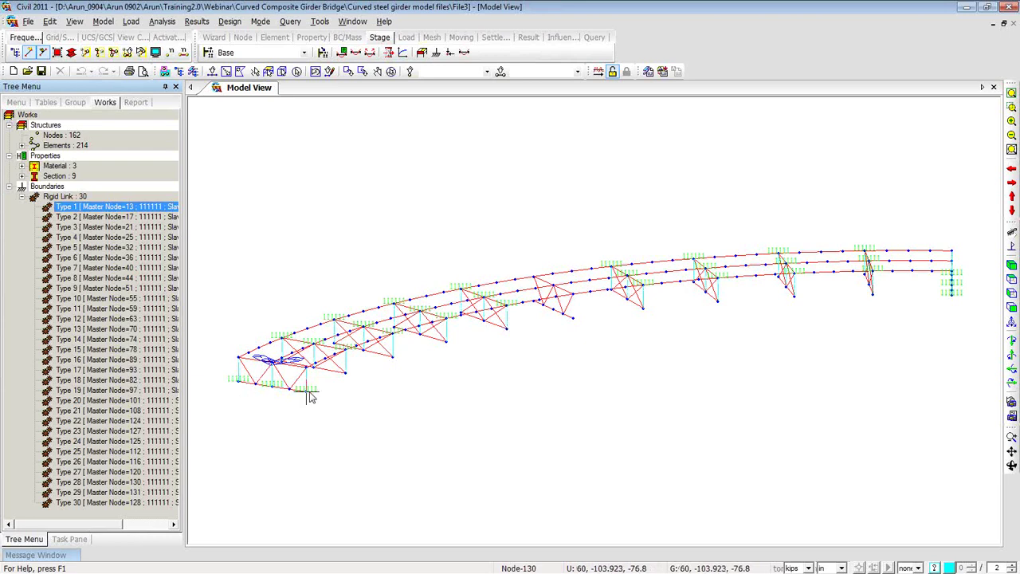
{"action": "mouse_move", "coordinate": [310, 397]}
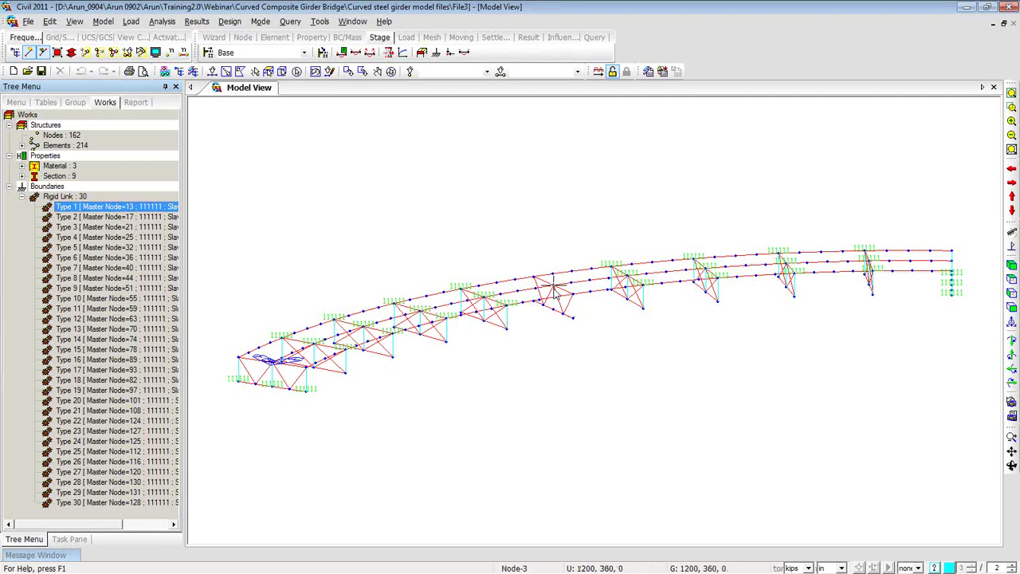
{"action": "mouse_move", "coordinate": [556, 293]}
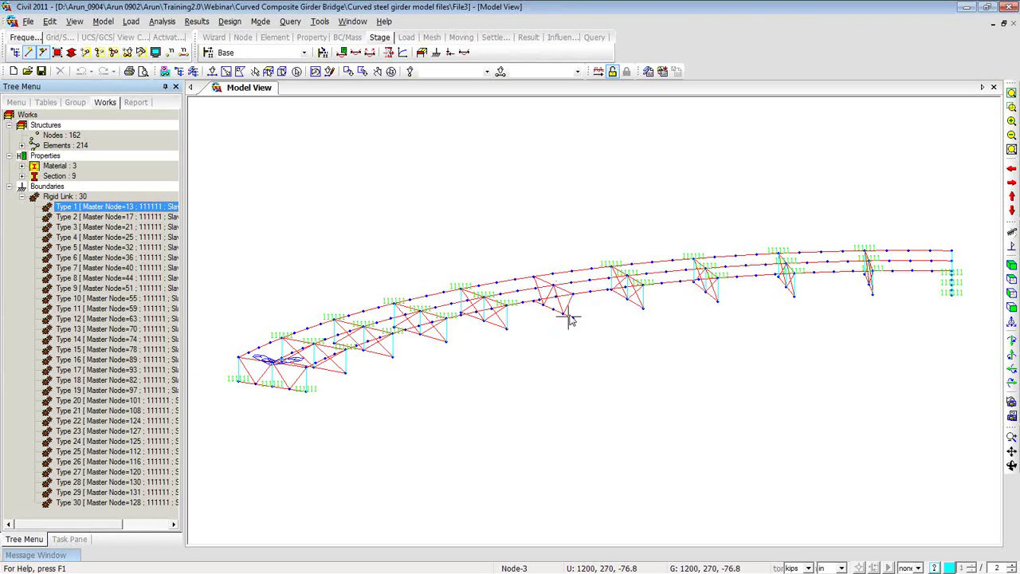
Switch the model to the top view and hide the rigid link symbols
{"action": "left_click", "coordinate": [21, 196]}
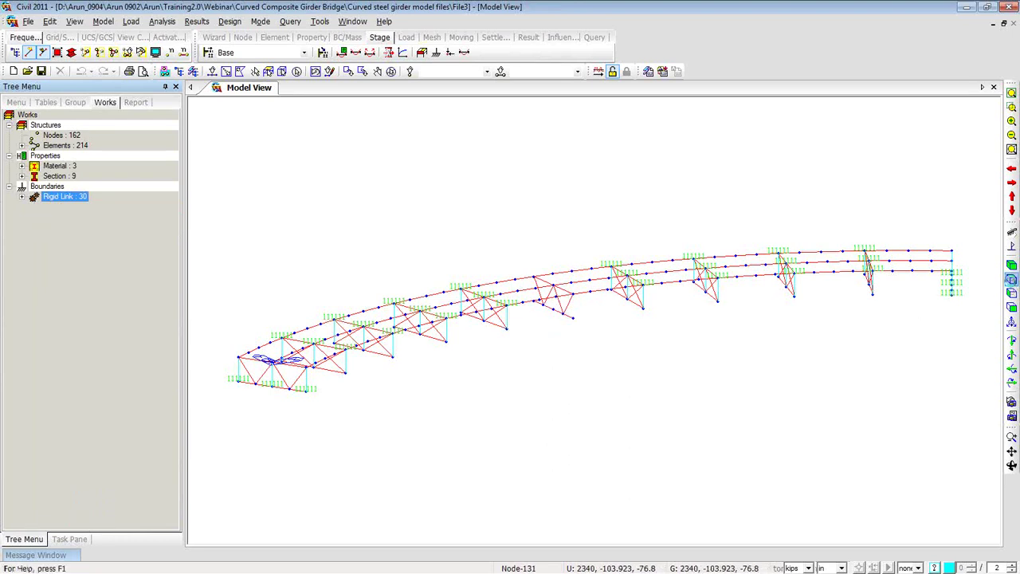
{"action": "left_click", "coordinate": [1011, 279]}
{"action": "left_click", "coordinate": [22, 197]}
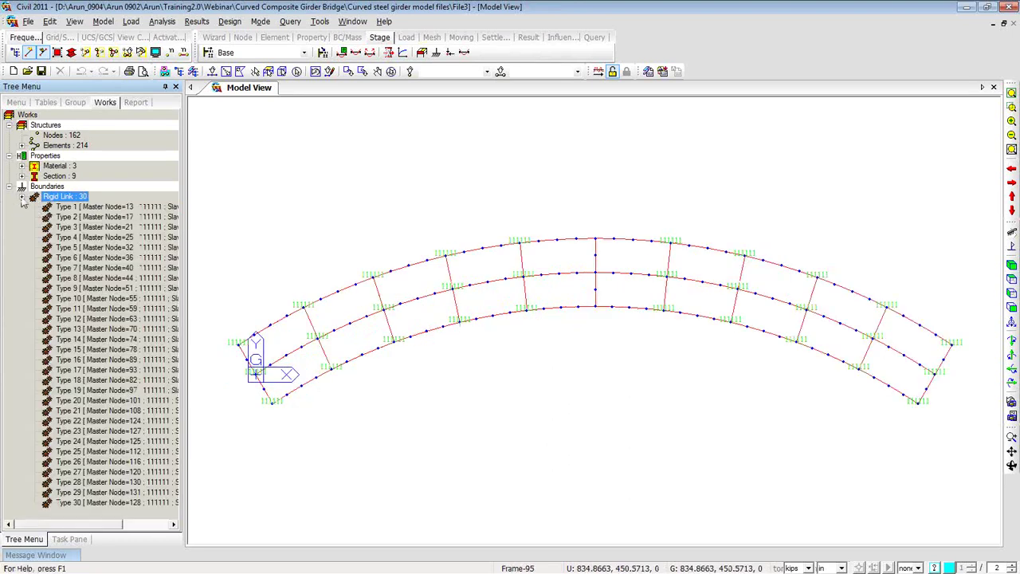
{"action": "right_click", "coordinate": [71, 208]}
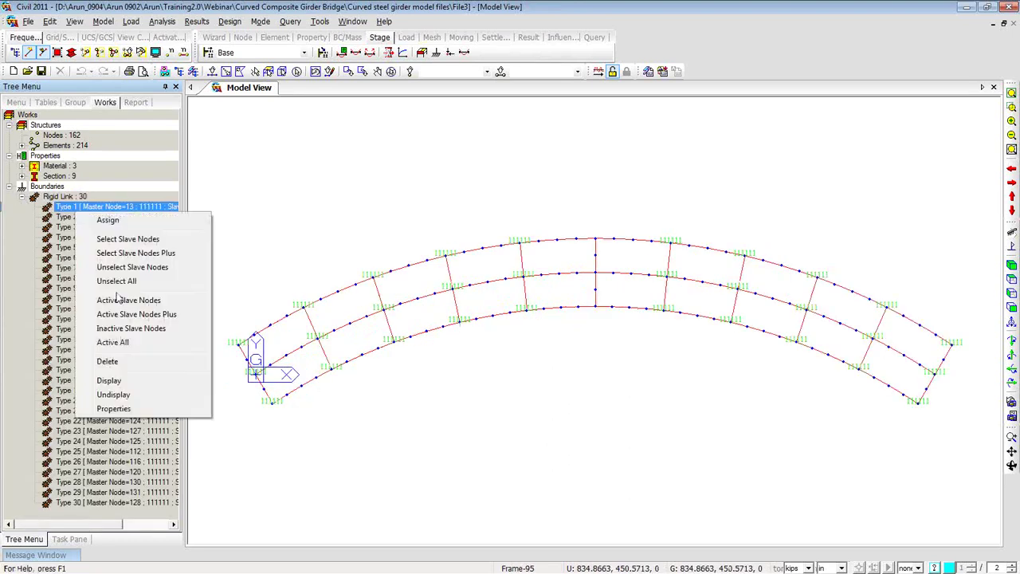
{"action": "left_click", "coordinate": [123, 394]}
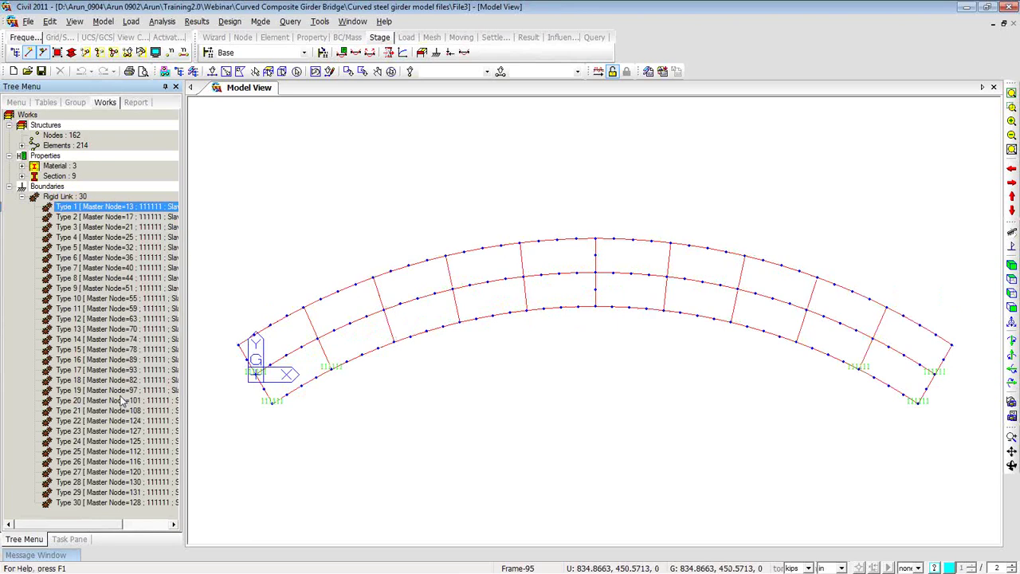
{"action": "left_click", "coordinate": [21, 197]}
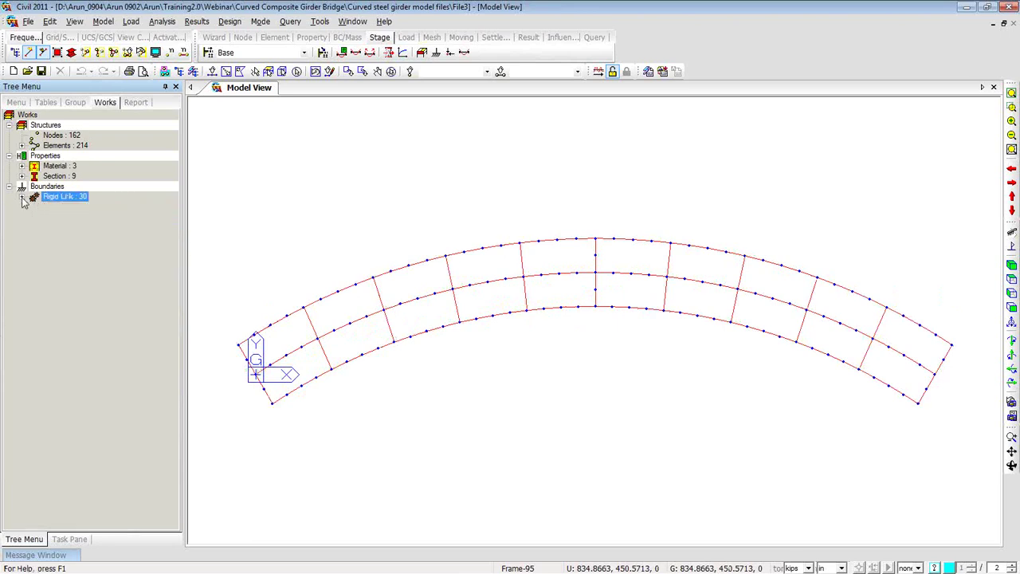
Isolate the middle diaphragm by selecting the nodes and elements along its line and activating only those
{"action": "left_click", "coordinate": [213, 73]}
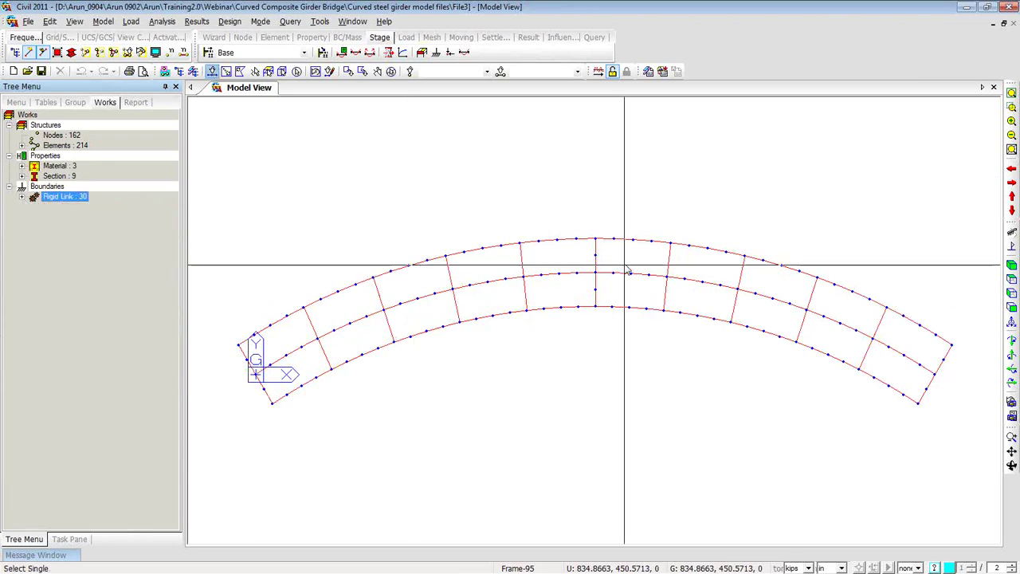
{"action": "left_click_drag", "start_coordinate": [592, 221], "coordinate": [619, 329]}
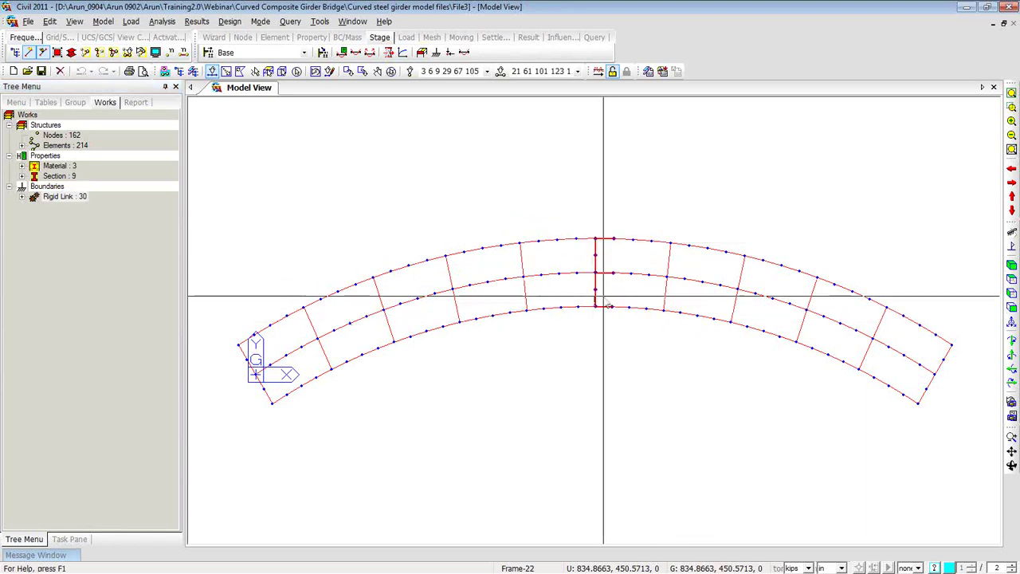
{"action": "left_click", "coordinate": [84, 55]}
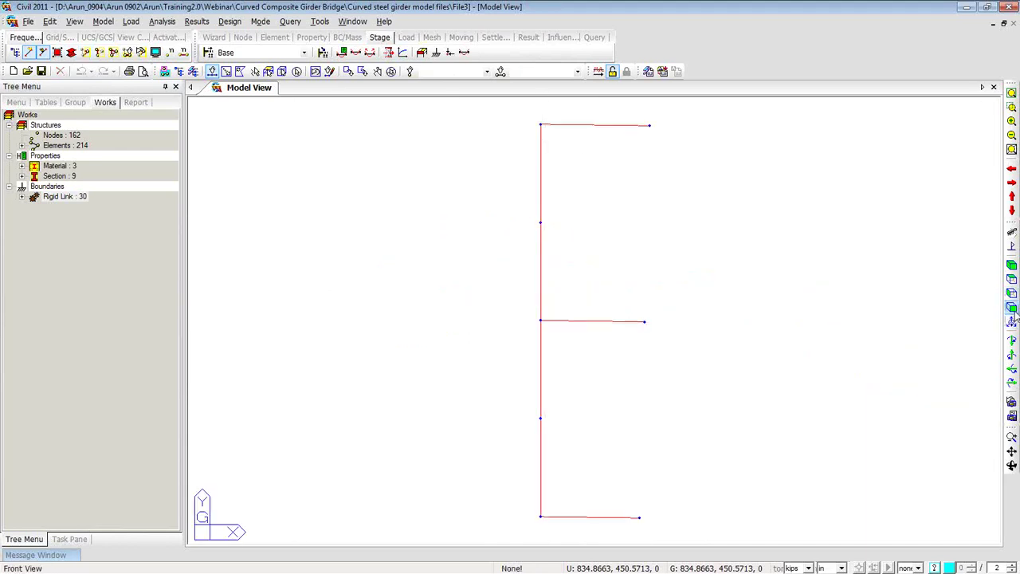
{"action": "left_click", "coordinate": [1011, 294]}
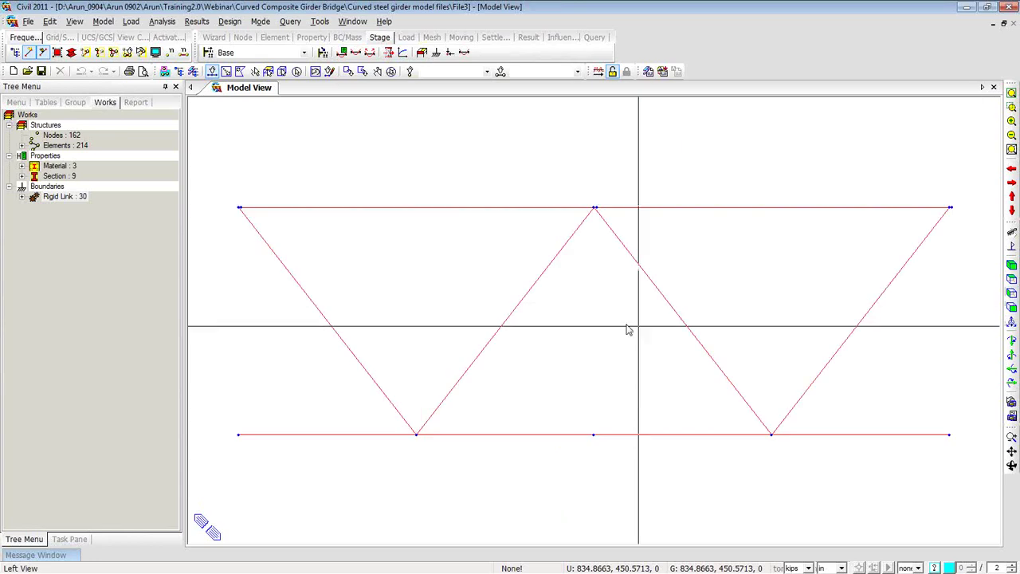
{"action": "middle_click_drag", "start_coordinate": [635, 362], "coordinate": [618, 269], "text": "ctrl"}
{"action": "scroll", "coordinate": [608, 342], "scroll_direction": "down", "scroll_amount": 2}
{"action": "scroll", "coordinate": [608, 341], "scroll_direction": "down", "scroll_amount": 1}
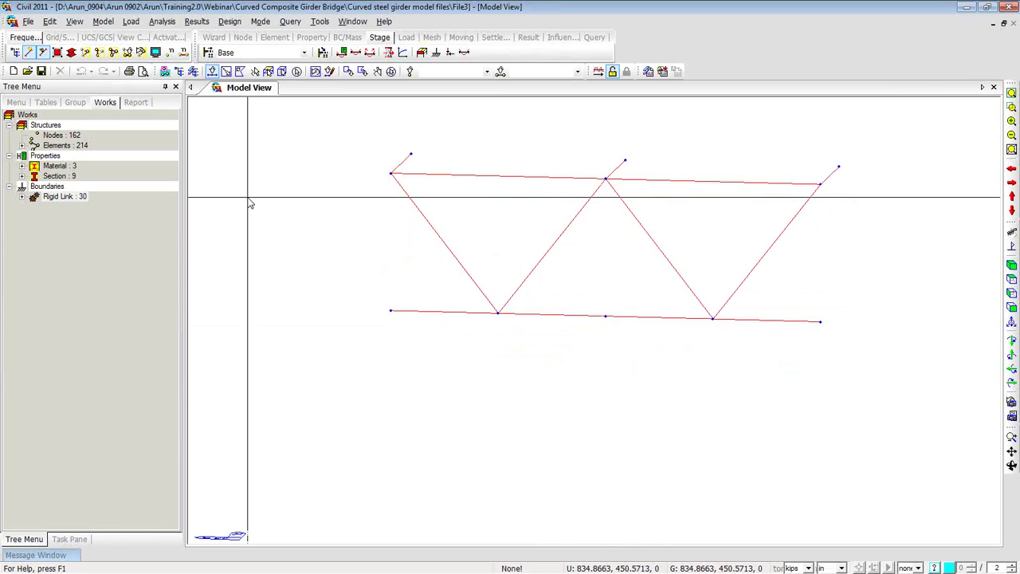
Show the sections as solids and copy the three girder bottom nodes of the middle diaphragm by 0, 0, -12.4 in
{"action": "left_click", "coordinate": [71, 52]}
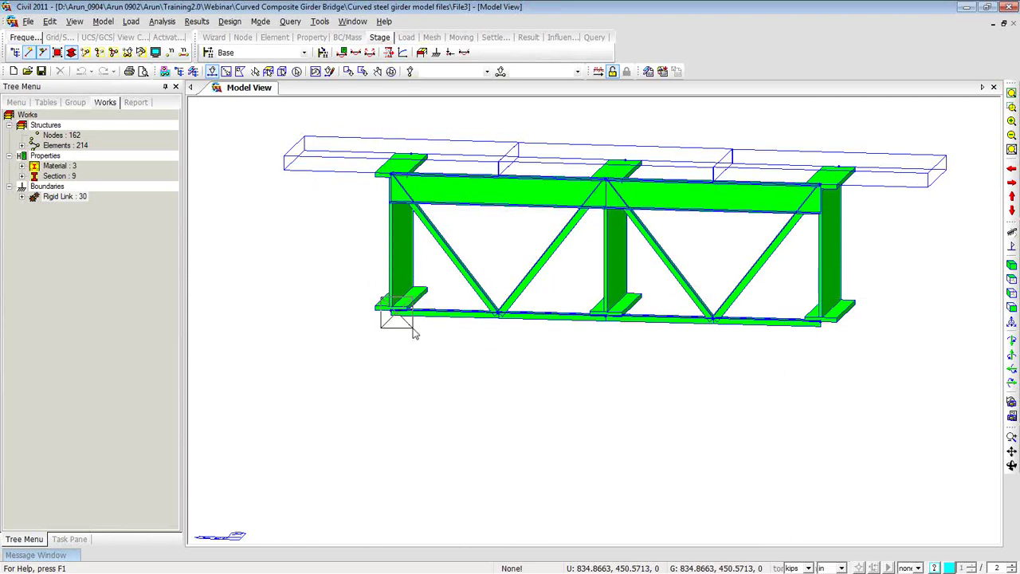
{"action": "left_click", "coordinate": [606, 315]}
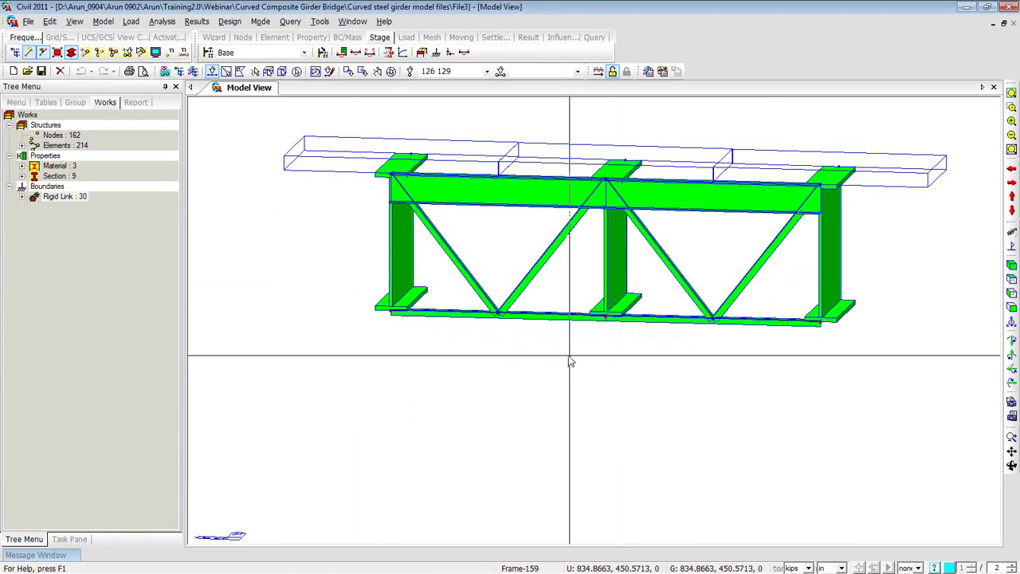
{"action": "left_click", "coordinate": [619, 319]}
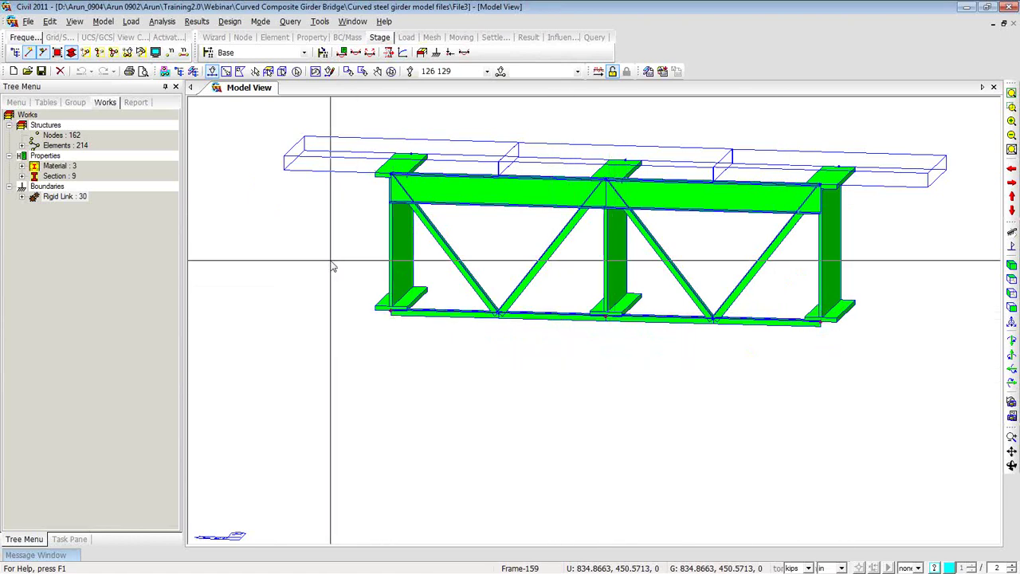
{"action": "right_click", "coordinate": [225, 208]}
{"action": "mouse_move", "coordinate": [308, 213]}
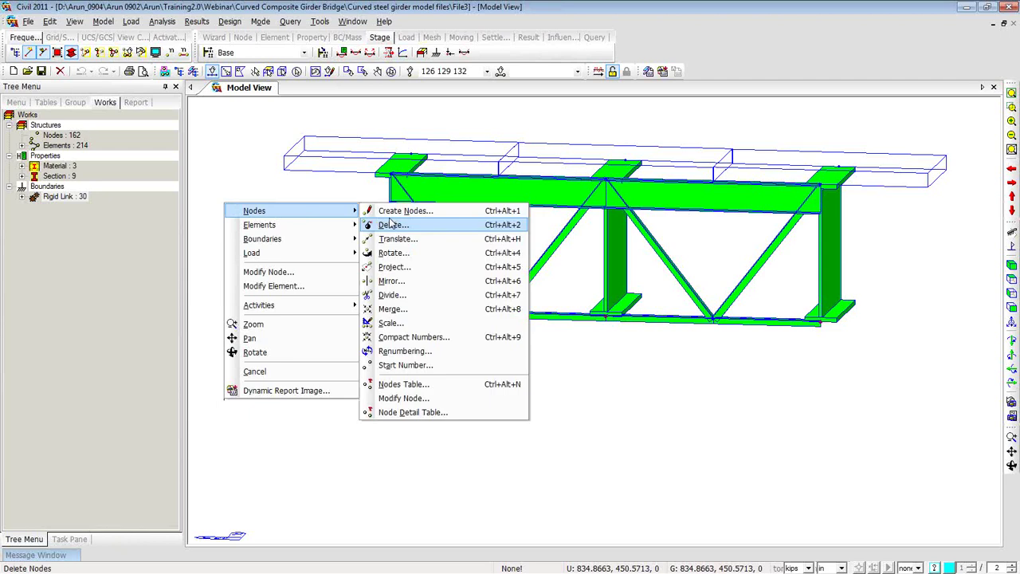
{"action": "left_click", "coordinate": [398, 239]}
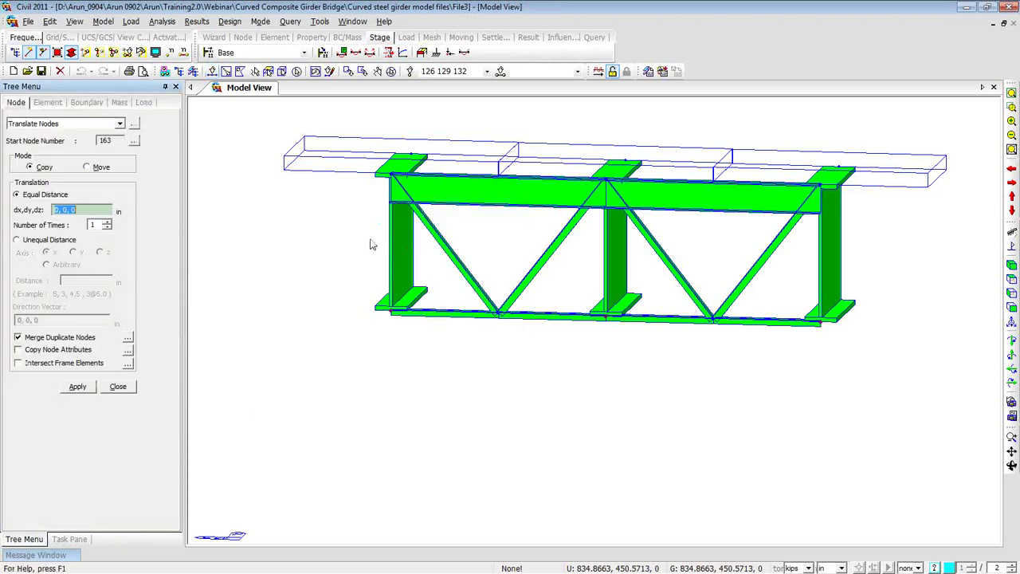
{"action": "double_click", "coordinate": [77, 208]}
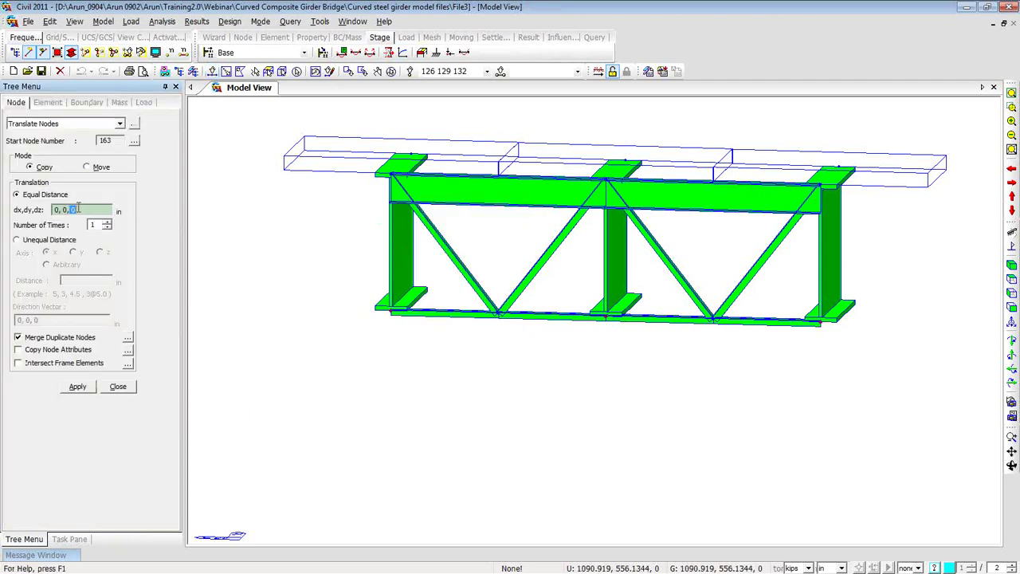
{"action": "type", "text": "-12.4"}
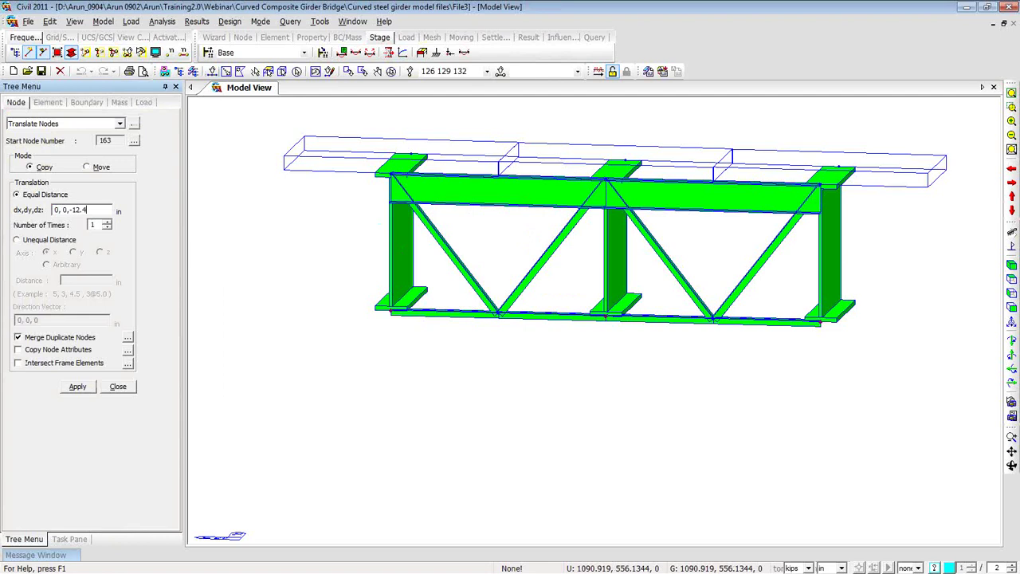
{"action": "left_click", "coordinate": [84, 387]}
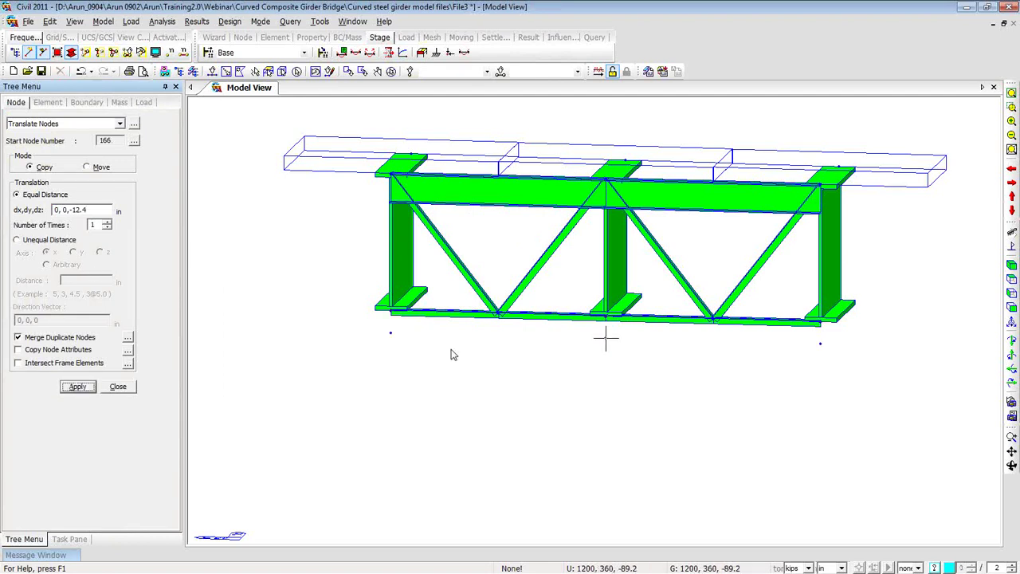
{"action": "left_click", "coordinate": [212, 71]}
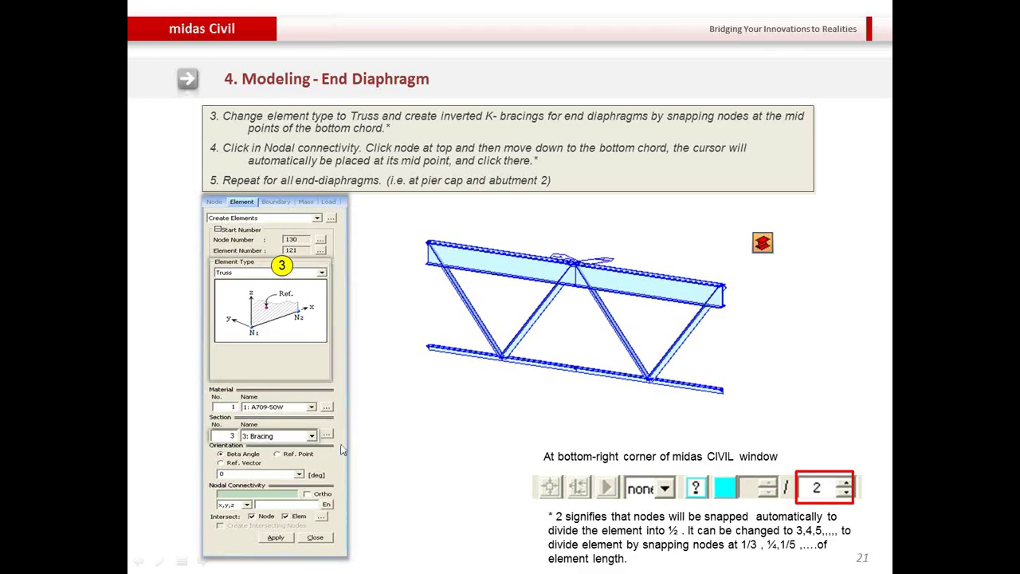
Review the PowerPoint tutorial slides from the end diaphragm through the pier cap elements to the tapered section groups
{"action": "left_click", "coordinate": [437, 448]}
{"action": "left_click", "coordinate": [432, 434]}
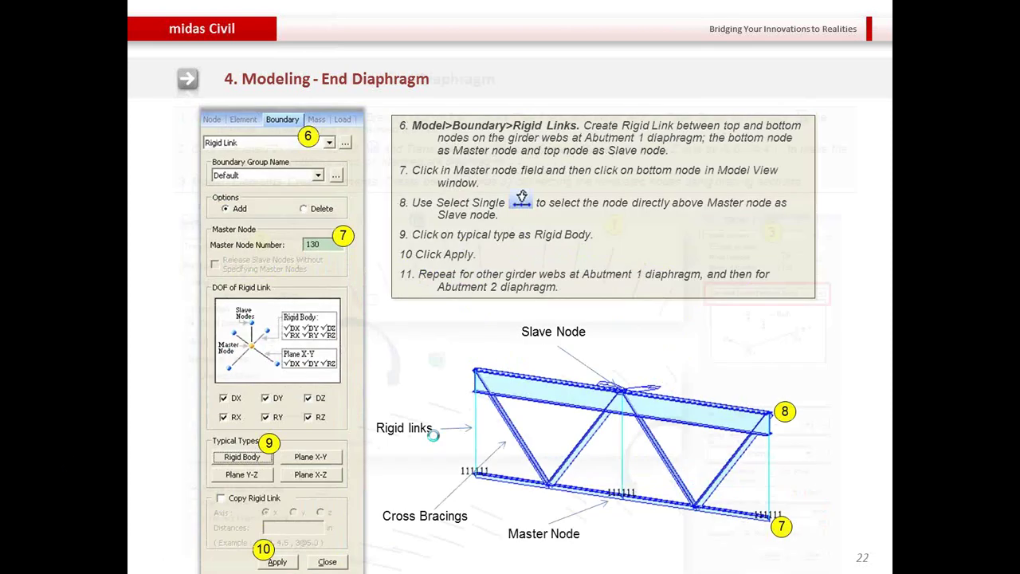
{"action": "left_click", "coordinate": [432, 434]}
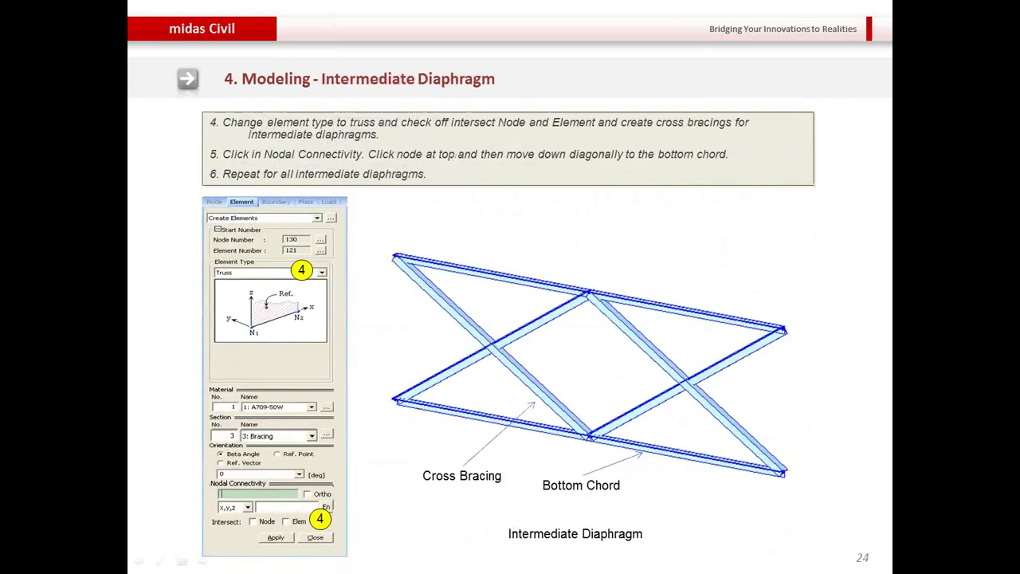
{"action": "left_click", "coordinate": [432, 435]}
{"action": "key", "text": "Right"}
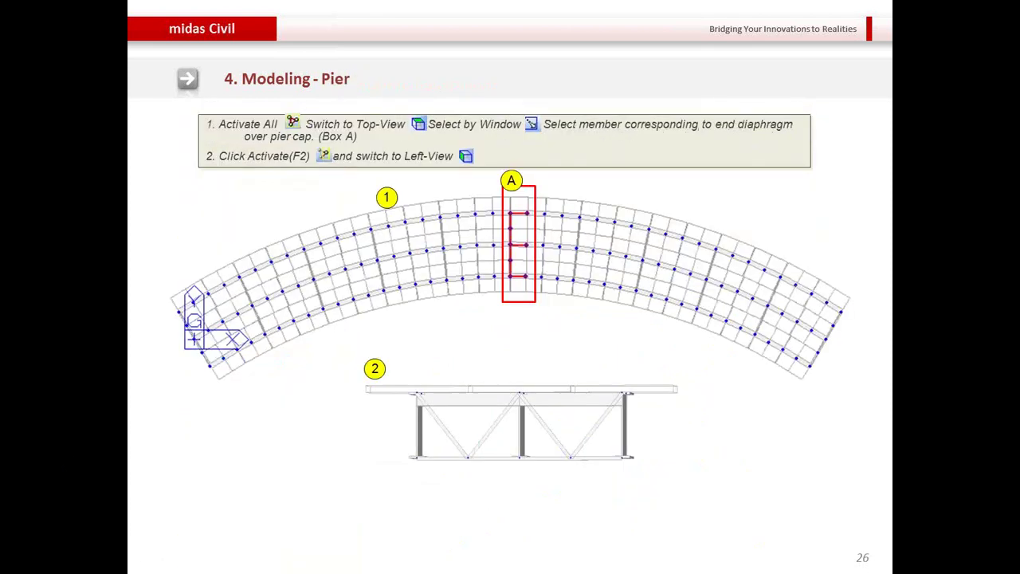
{"action": "key", "text": "Right"}
{"action": "key", "text": "Right"}
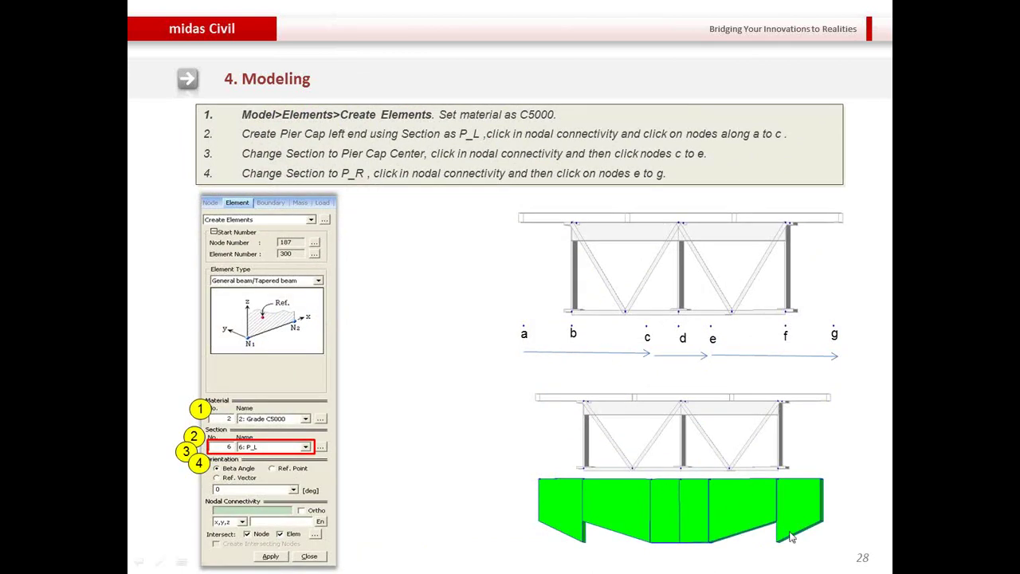
{"action": "key", "text": "Right"}
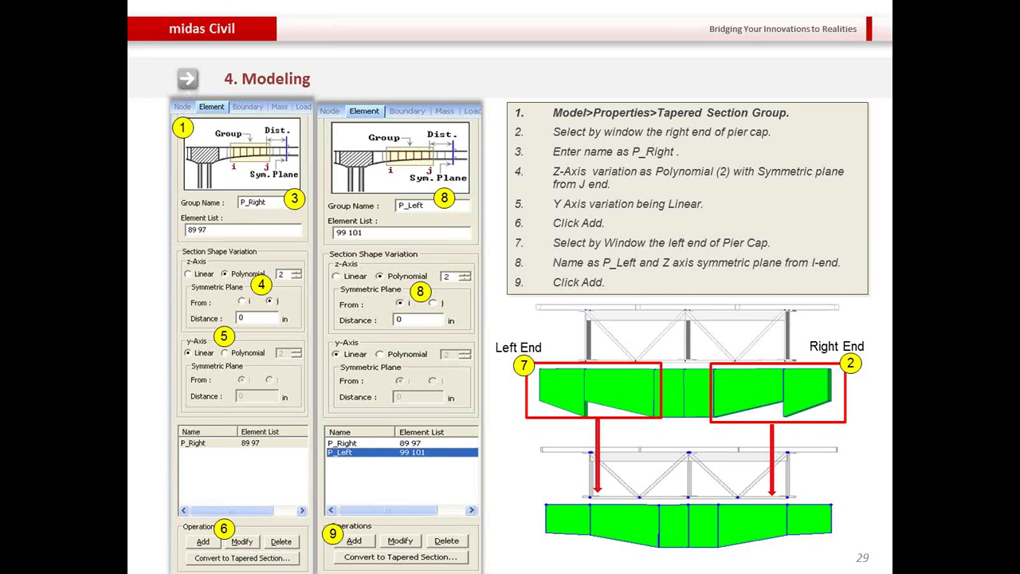
{"action": "key", "text": "Escape"}
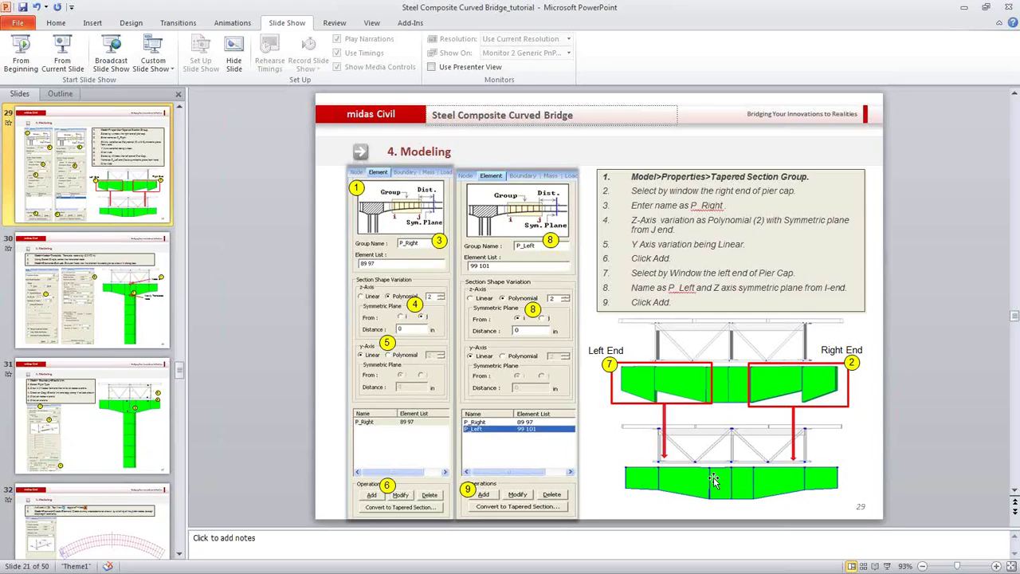
{"action": "left_click", "coordinate": [962, 8]}
Copy the middle node below the diaphragm along the y axis at unequal distances of -36, -138, 210, 138 in
{"action": "left_click", "coordinate": [603, 335]}
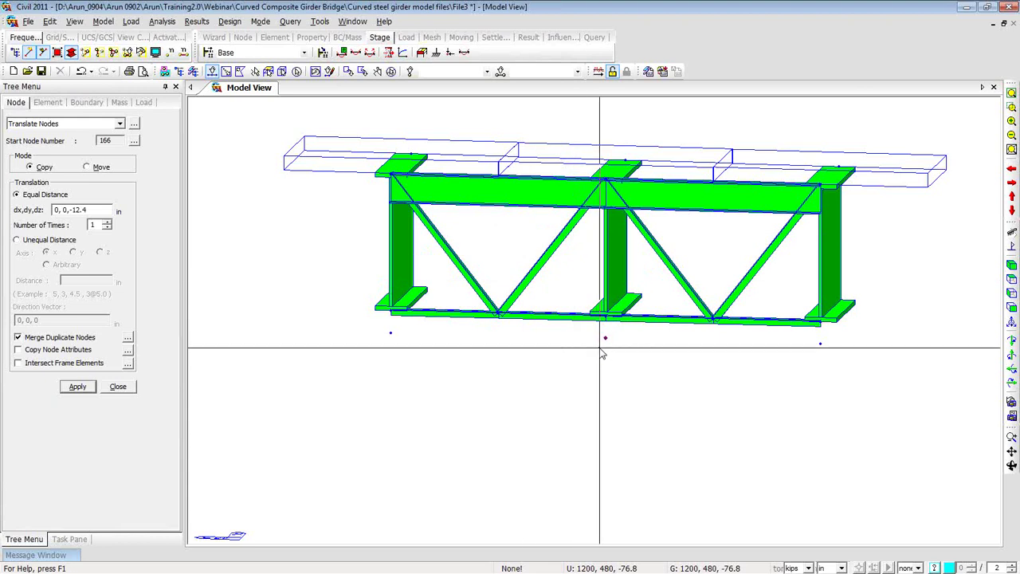
{"action": "left_click", "coordinate": [16, 240]}
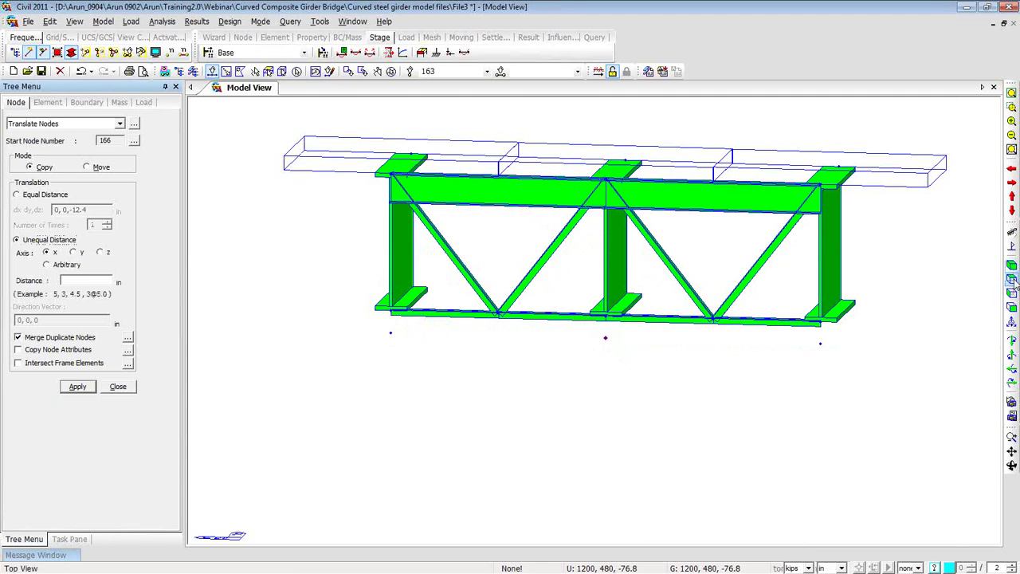
{"action": "left_click", "coordinate": [1012, 280]}
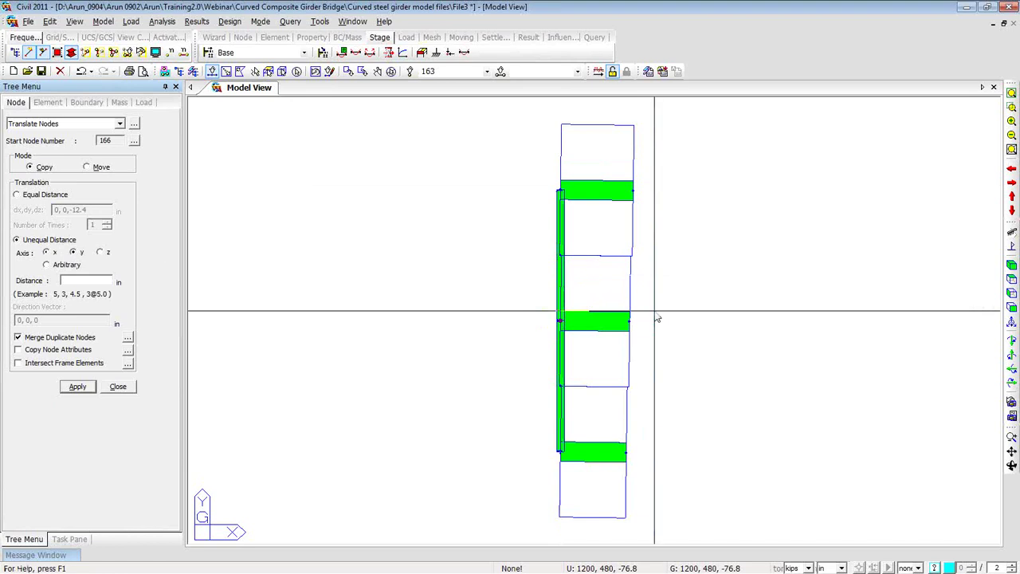
{"action": "left_click", "coordinate": [1013, 297]}
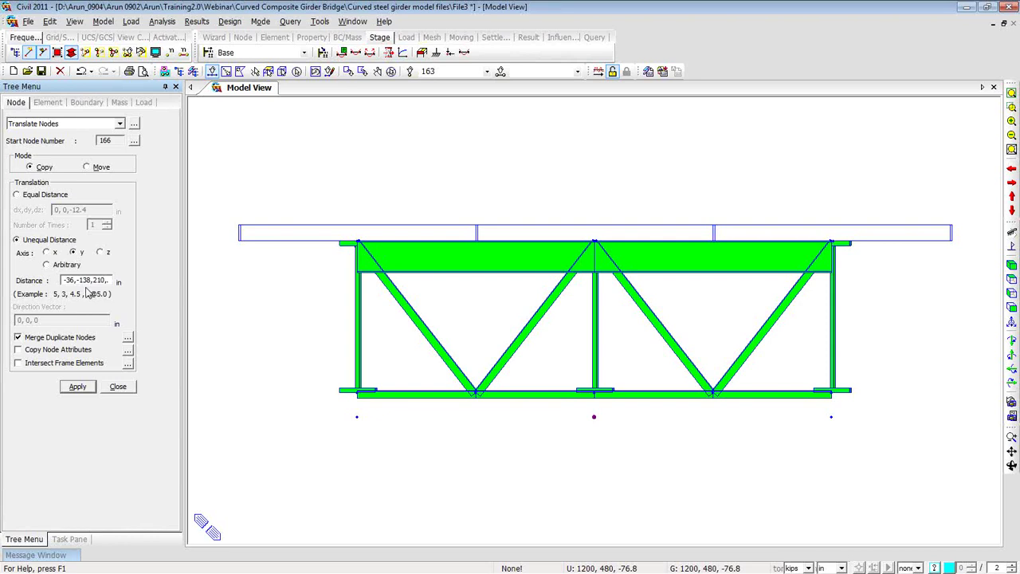
{"action": "type", "text": "138"}
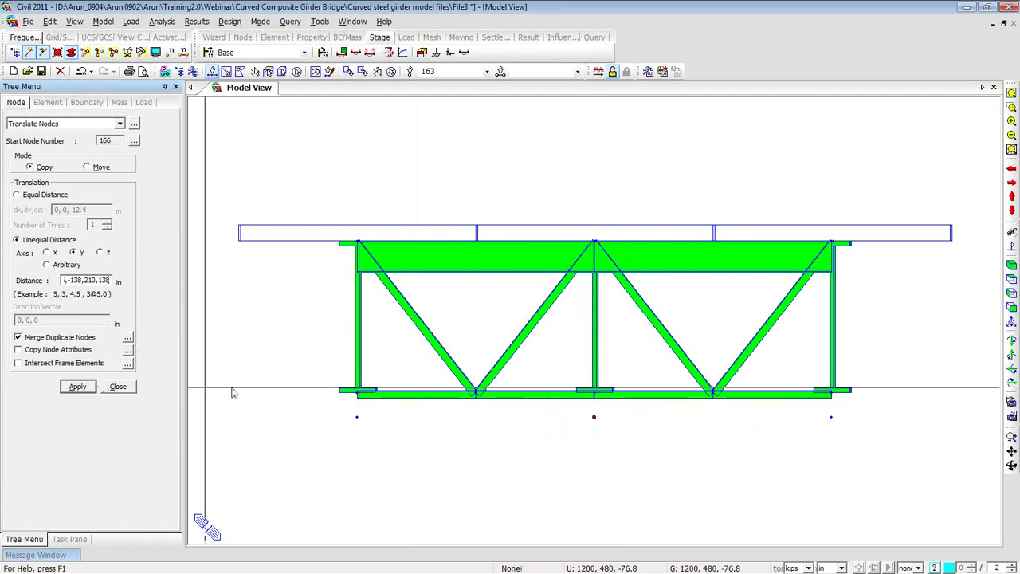
{"action": "left_click", "coordinate": [78, 387]}
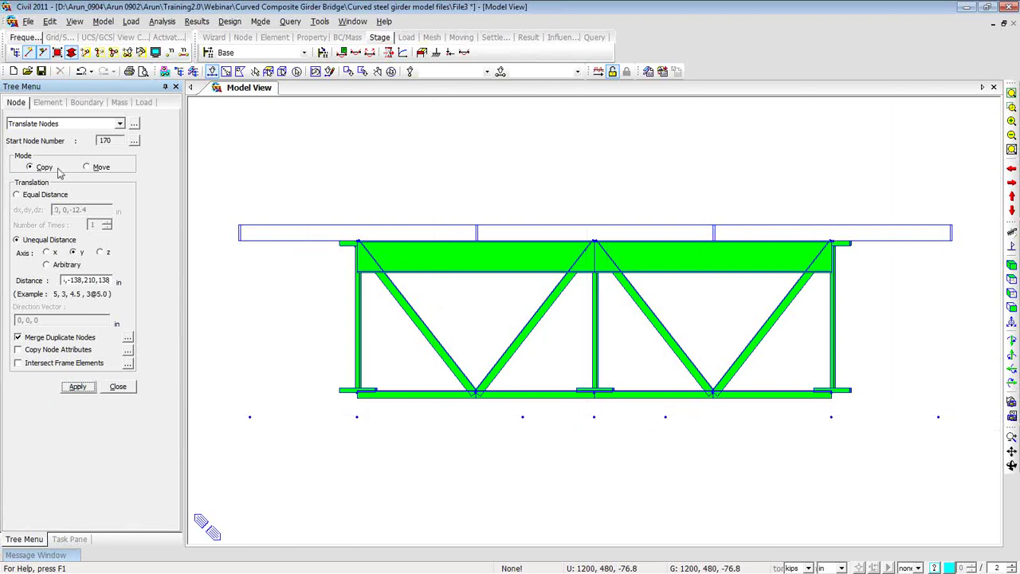
Configure element creation for General beam/Tapered beam with material Grade C5000 and section P_R
{"action": "right_click", "coordinate": [231, 107]}
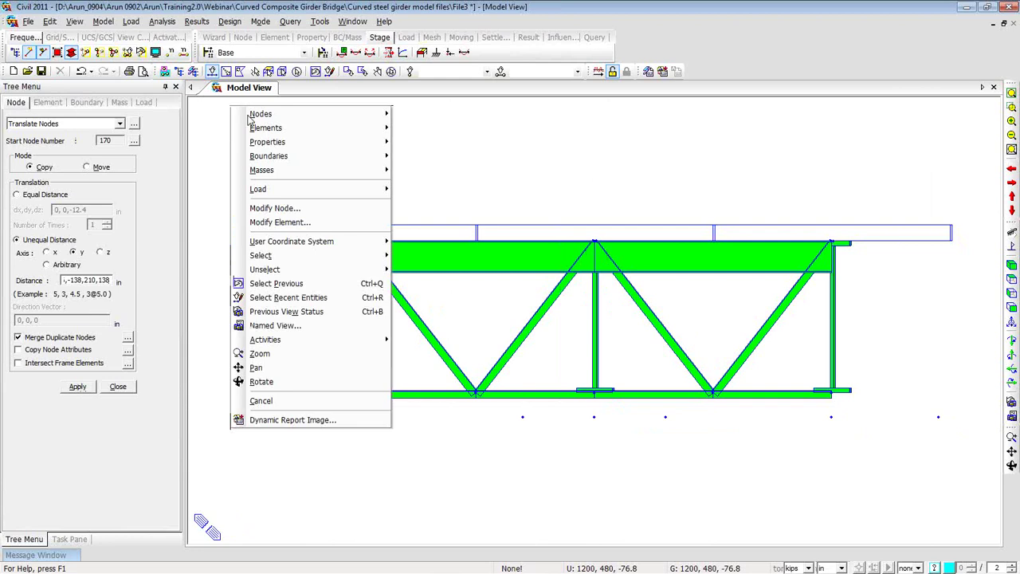
{"action": "mouse_move", "coordinate": [265, 128]}
{"action": "left_click", "coordinate": [442, 130]}
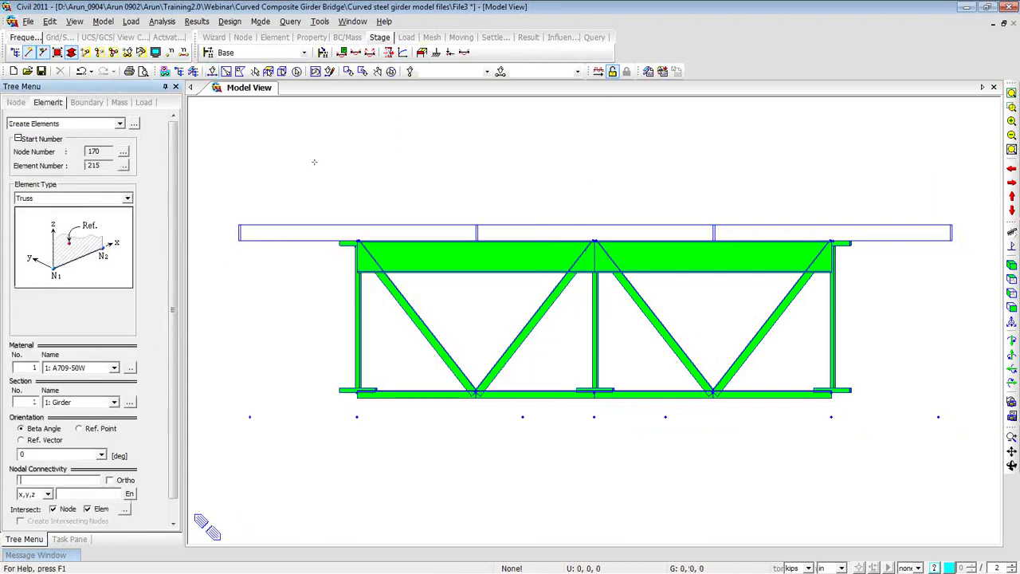
{"action": "left_click", "coordinate": [113, 368]}
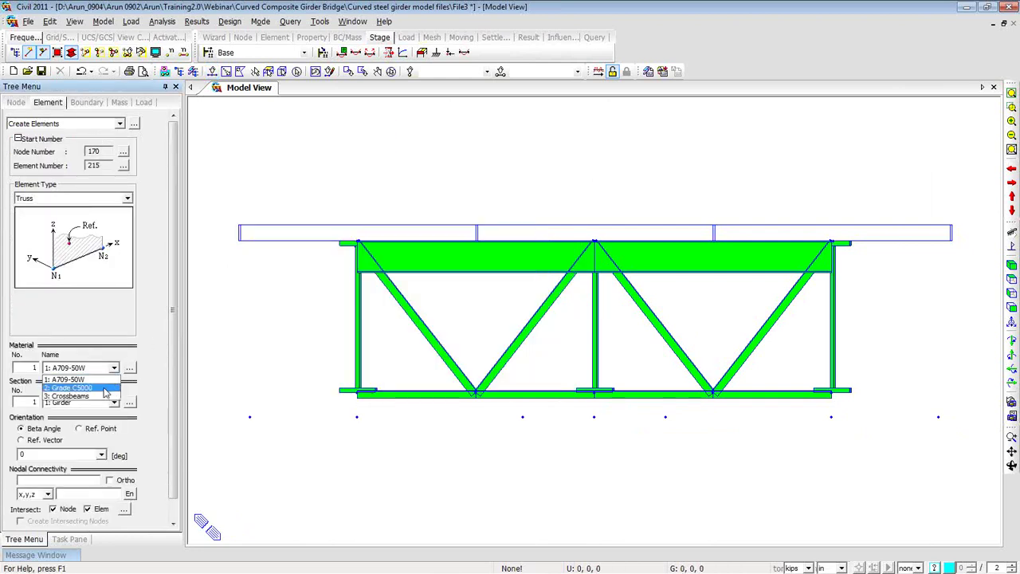
{"action": "left_click", "coordinate": [105, 391]}
{"action": "left_click", "coordinate": [128, 198]}
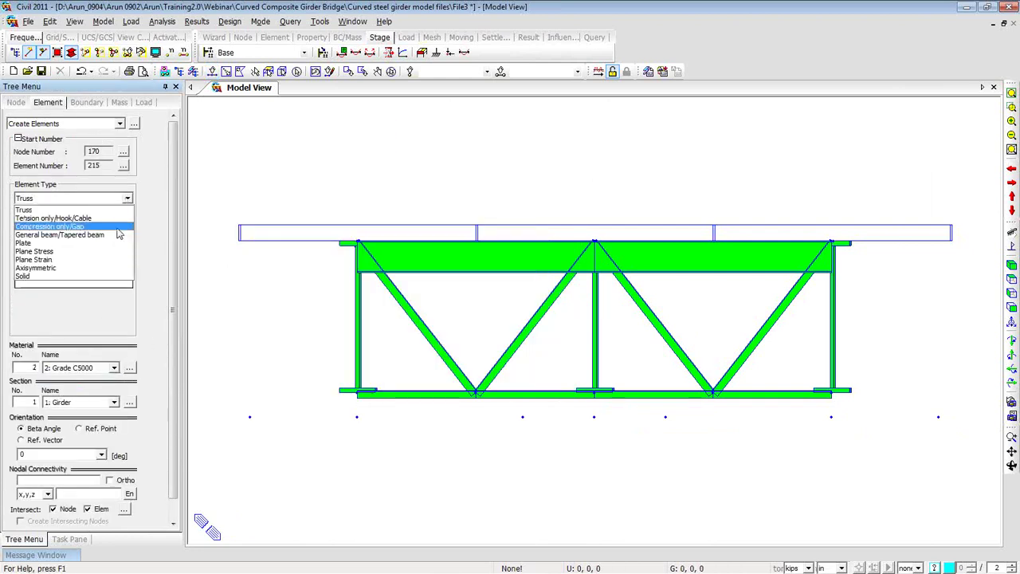
{"action": "left_click", "coordinate": [72, 230]}
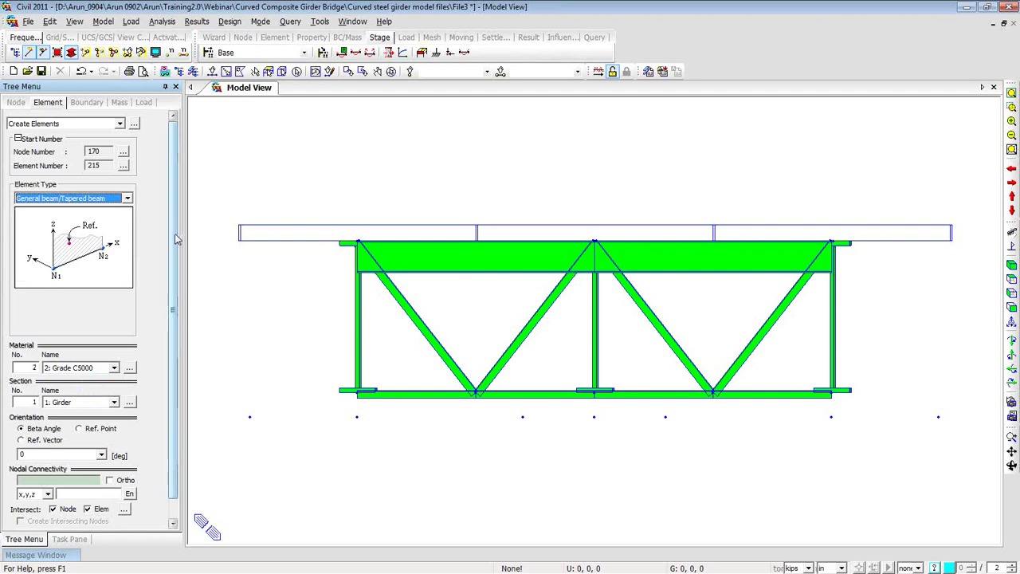
{"action": "scroll", "coordinate": [112, 387], "scroll_direction": "down", "scroll_amount": 1}
{"action": "left_click", "coordinate": [113, 381]}
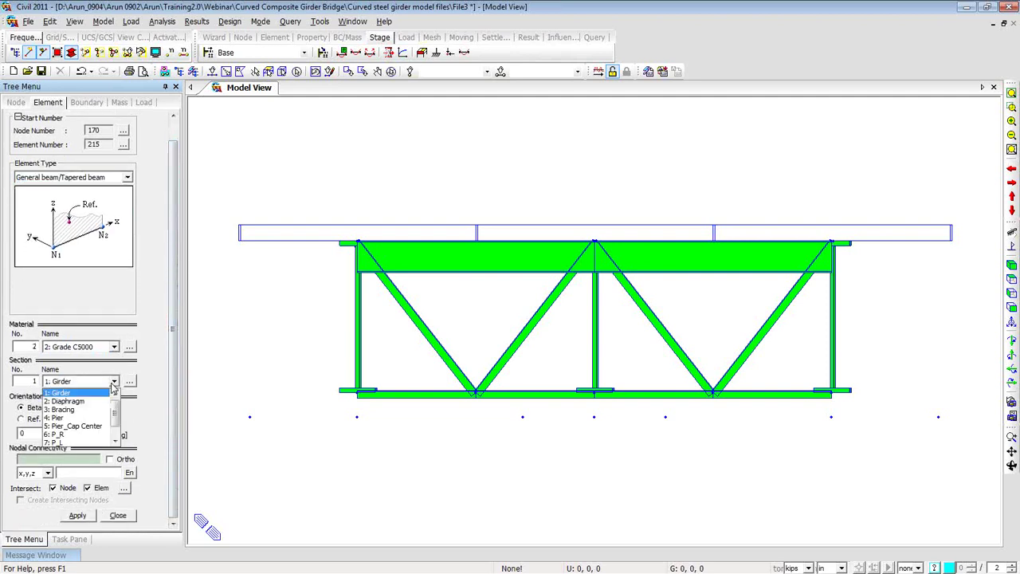
{"action": "left_click", "coordinate": [87, 435]}
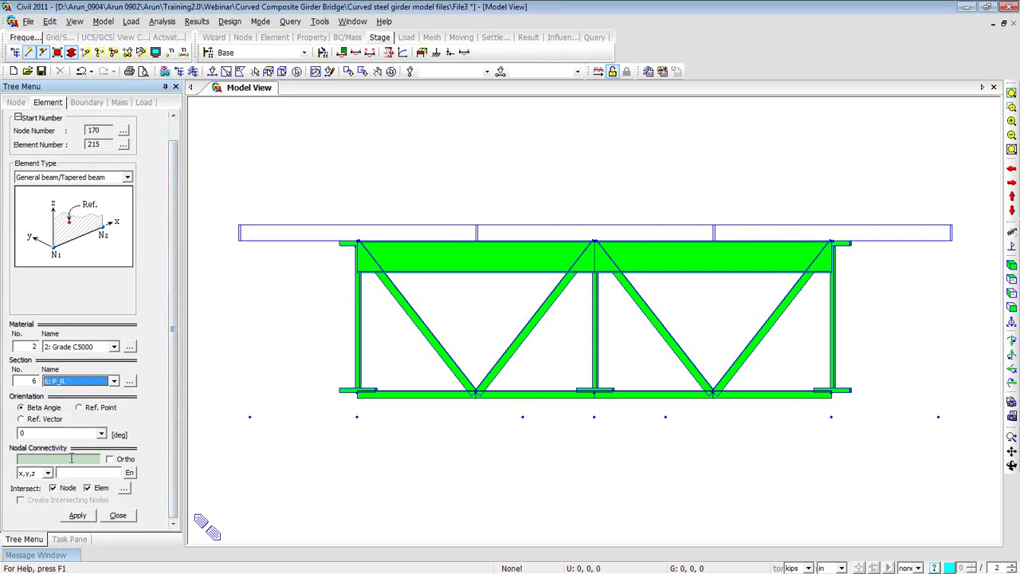
Create the right end of the pier cap from its outermost node to the new node just right of the centre node
{"action": "left_click", "coordinate": [70, 459]}
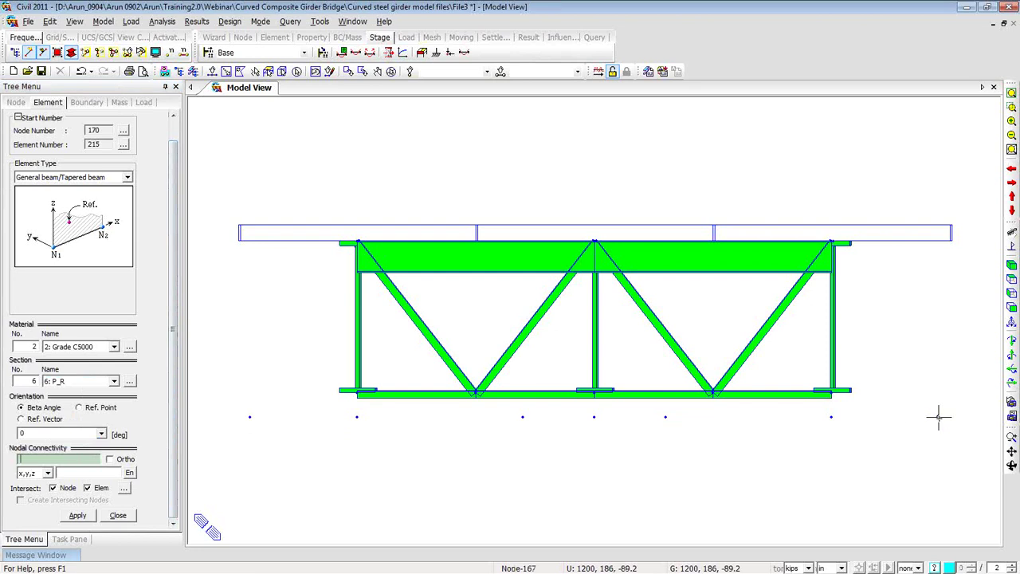
{"action": "left_click", "coordinate": [938, 416]}
{"action": "left_click", "coordinate": [665, 417]}
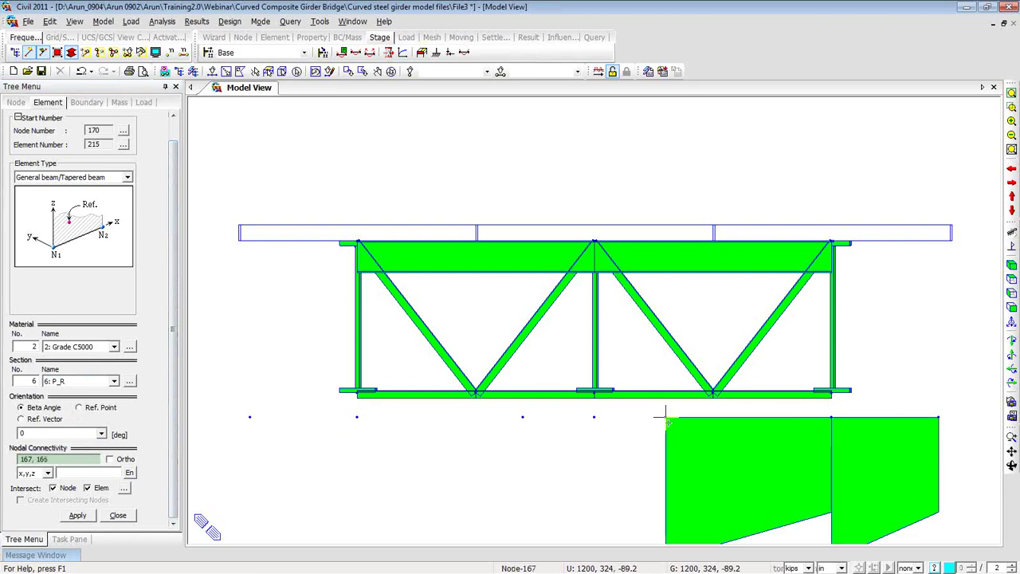
{"action": "scroll", "coordinate": [644, 423], "scroll_direction": "down", "scroll_amount": 5}
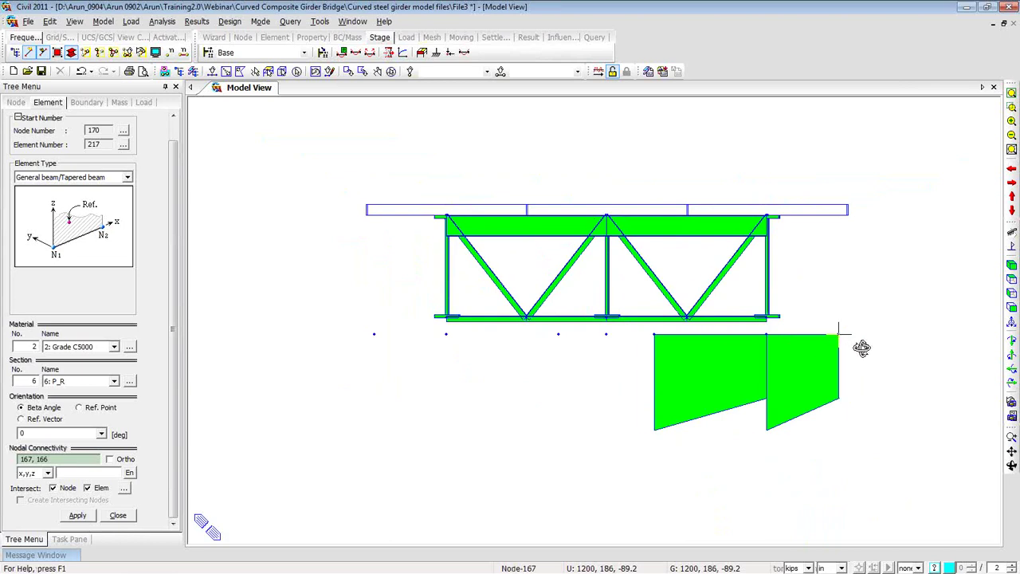
{"action": "middle_click_drag", "start_coordinate": [860, 346], "coordinate": [827, 344], "text": "ctrl"}
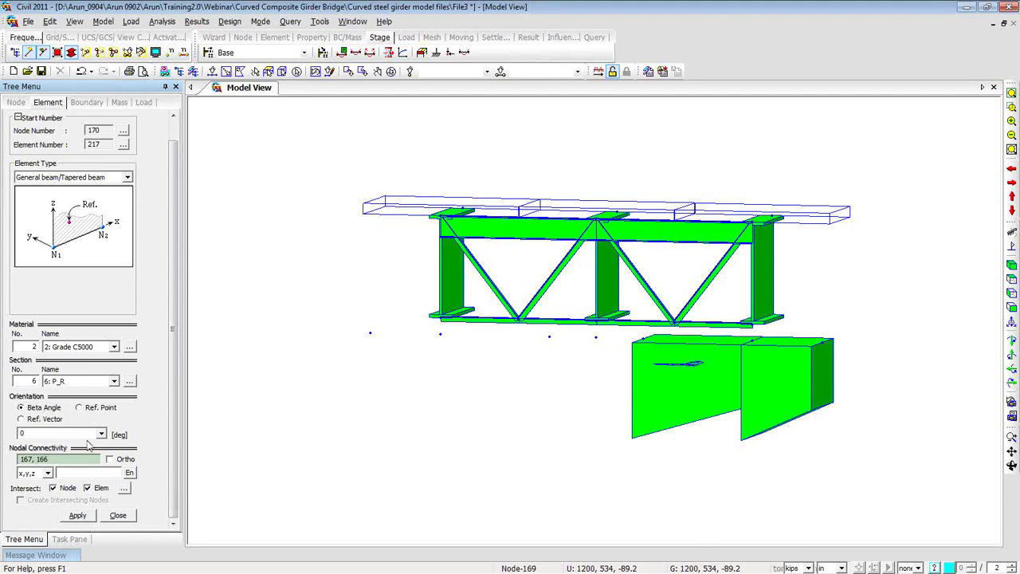
Create the middle part of the pier cap with section Pier_Cap Center through the centre node and its nearest node on each side
{"action": "left_click", "coordinate": [114, 380]}
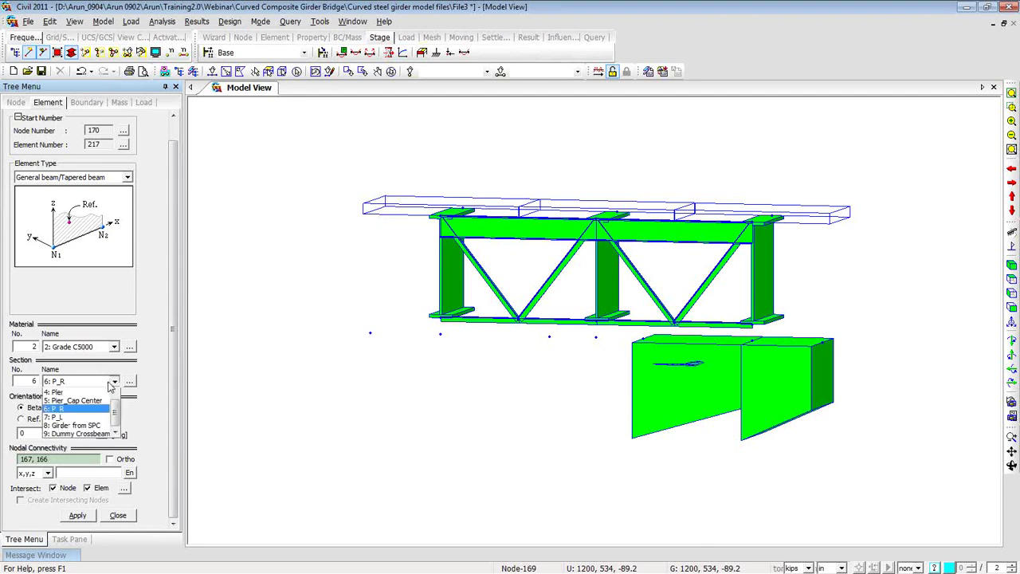
{"action": "left_click", "coordinate": [94, 409]}
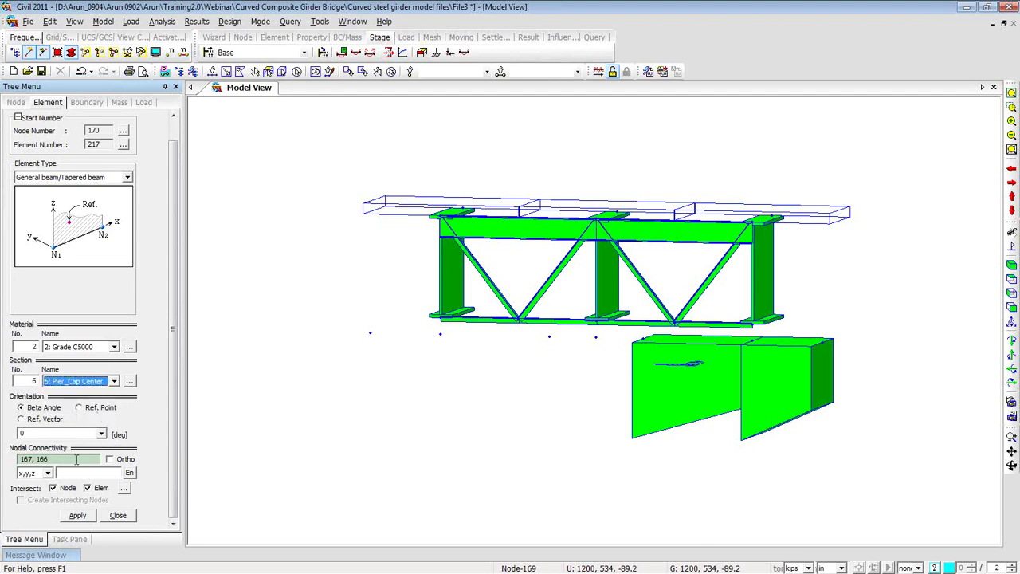
{"action": "left_click", "coordinate": [644, 337]}
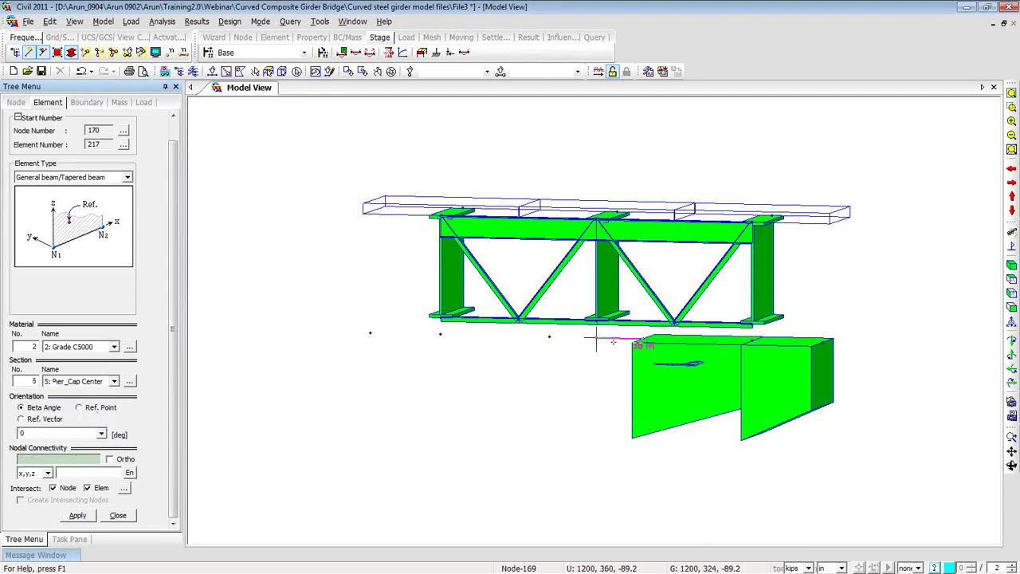
{"action": "left_click", "coordinate": [596, 337]}
{"action": "left_click", "coordinate": [549, 337]}
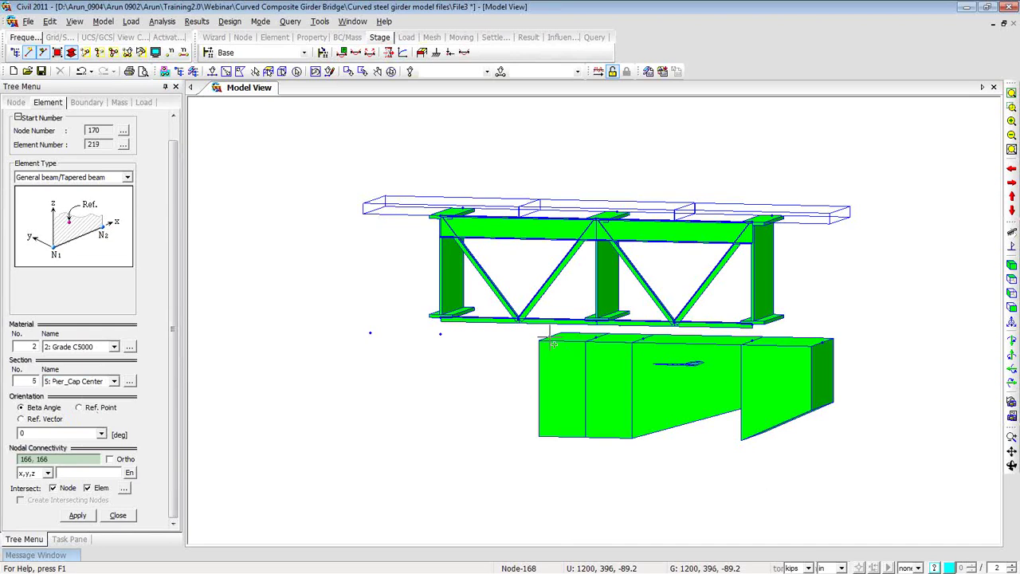
{"action": "left_click", "coordinate": [551, 338]}
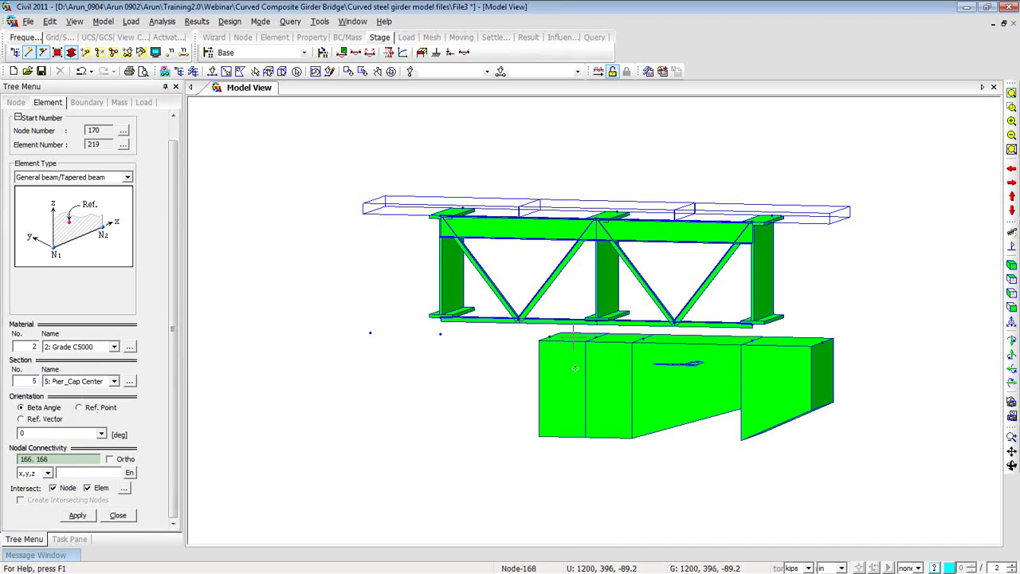
Create the left end of the pier cap with section P_L from the node just left of centre to the outermost left node
{"action": "left_click", "coordinate": [114, 382]}
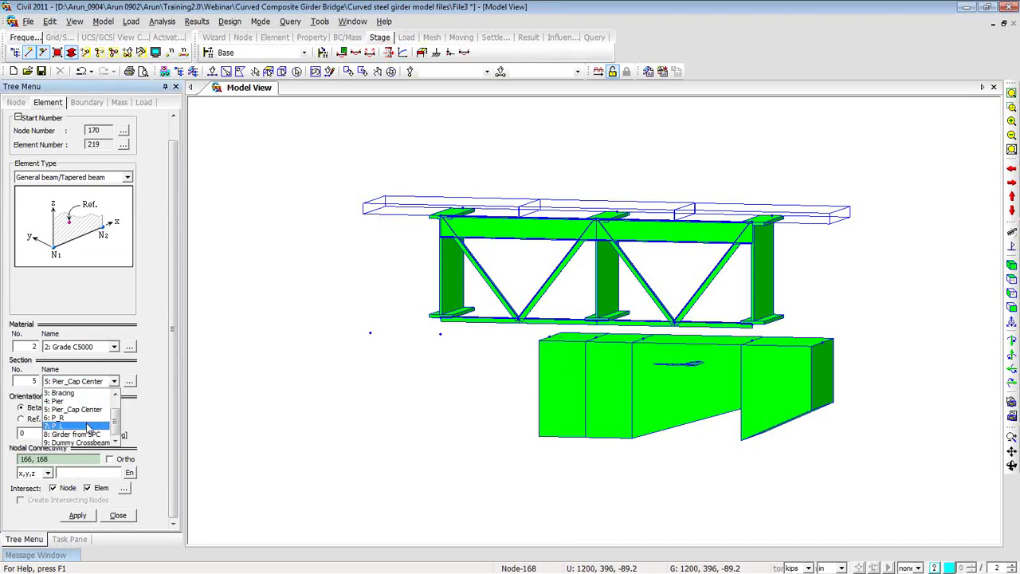
{"action": "left_click", "coordinate": [89, 426]}
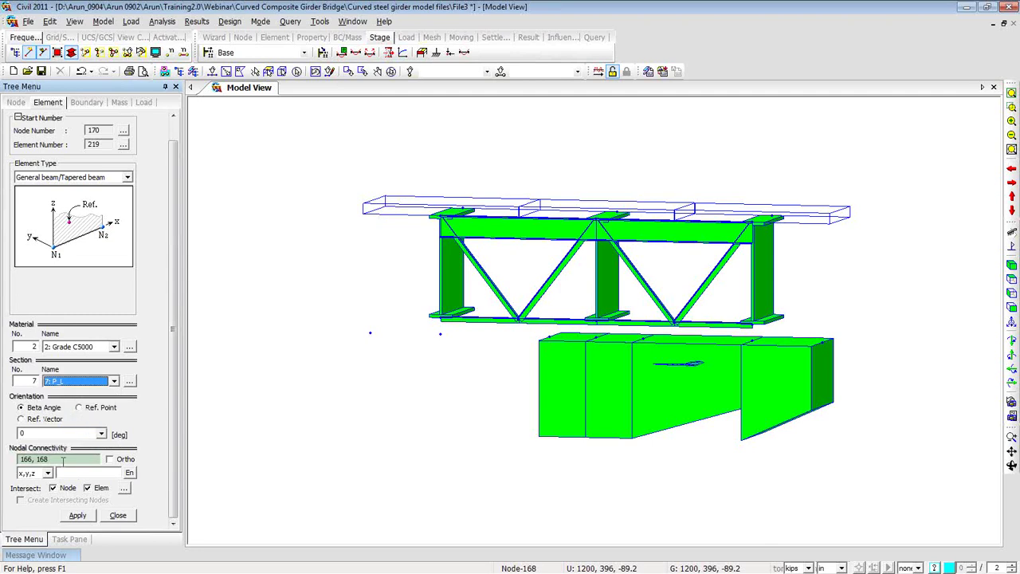
{"action": "left_click", "coordinate": [542, 340]}
{"action": "left_click", "coordinate": [370, 332]}
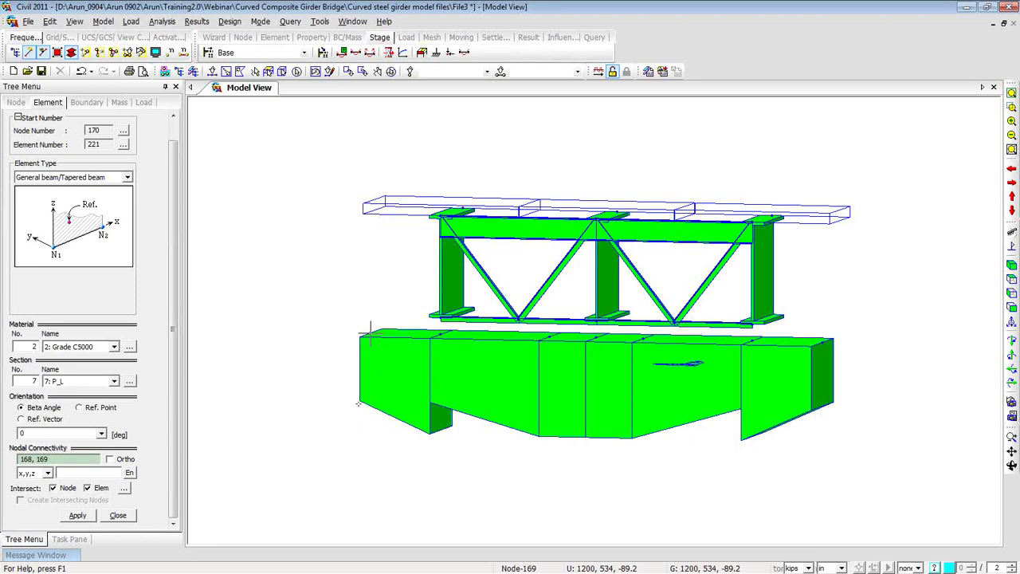
Add tapered section group Pier cap_R for the two right pier cap elements with polynomial z-axis variation and the symmetric plane from i
{"action": "mouse_move", "coordinate": [468, 433]}
{"action": "middle_mouse_down", "text": "ctrl"}
{"action": "mouse_move", "coordinate": [496, 426]}
{"action": "mouse_move", "coordinate": [478, 423]}
{"action": "mouse_move", "coordinate": [488, 428]}
{"action": "middle_mouse_up", "text": "ctrl"}
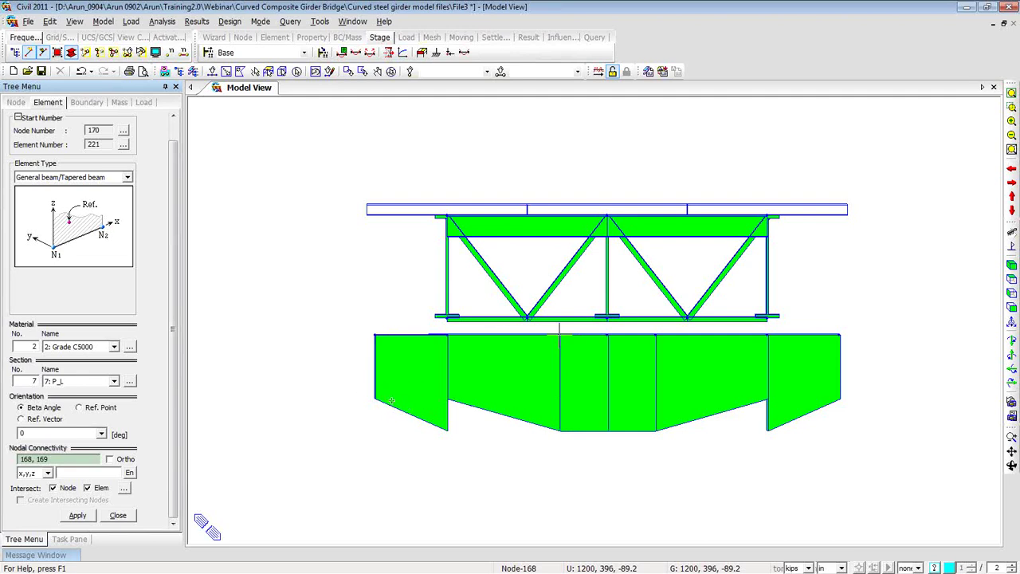
{"action": "right_click", "coordinate": [243, 142]}
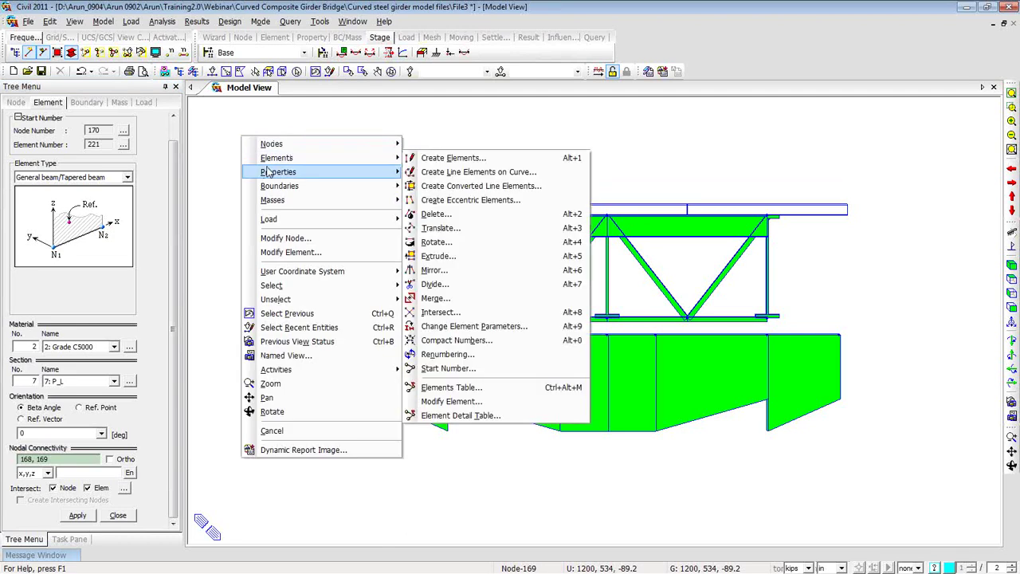
{"action": "mouse_move", "coordinate": [269, 171]}
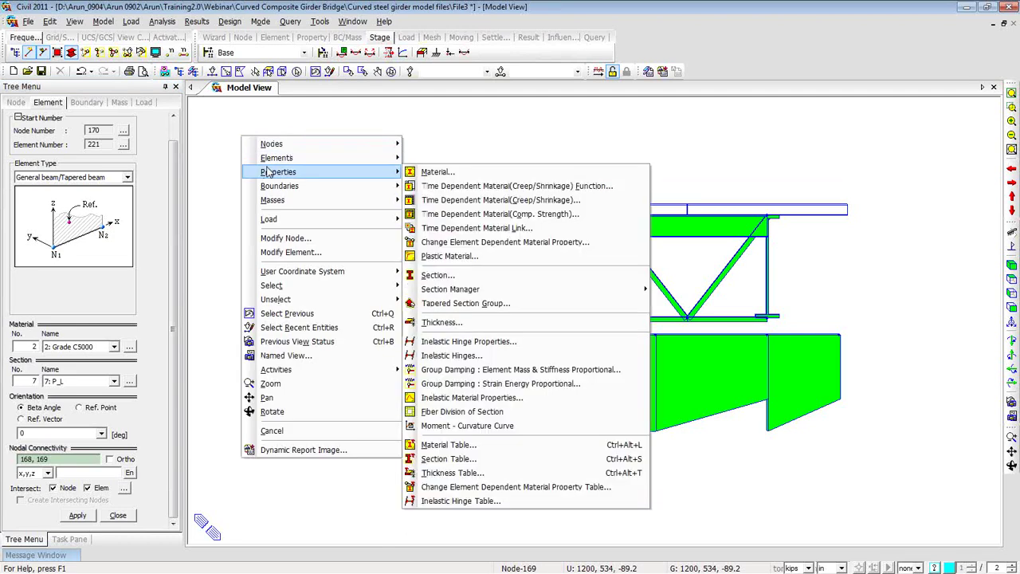
{"action": "left_click", "coordinate": [467, 303]}
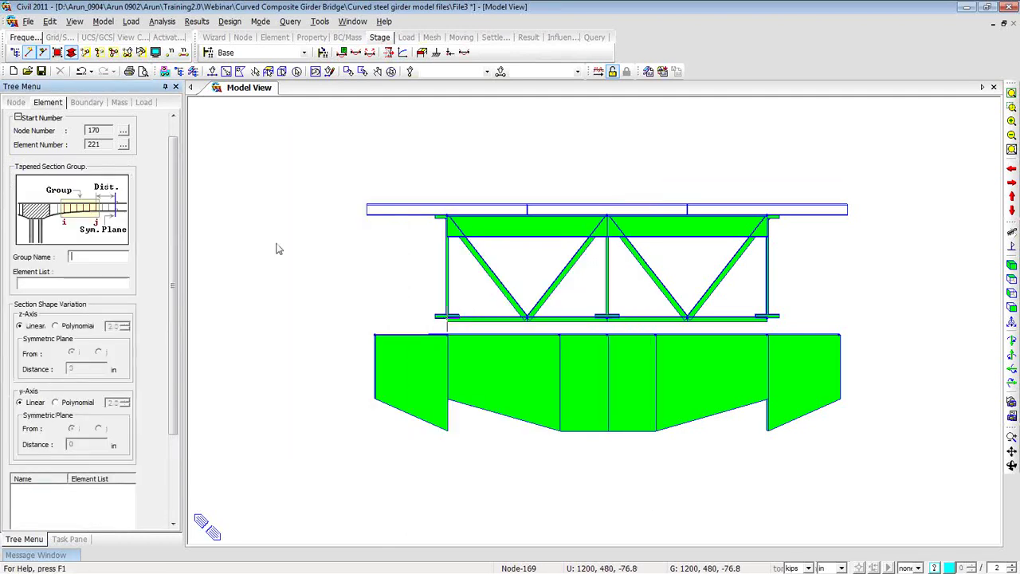
{"action": "left_click", "coordinate": [113, 256]}
{"action": "type", "text": "Pier cap_R"}
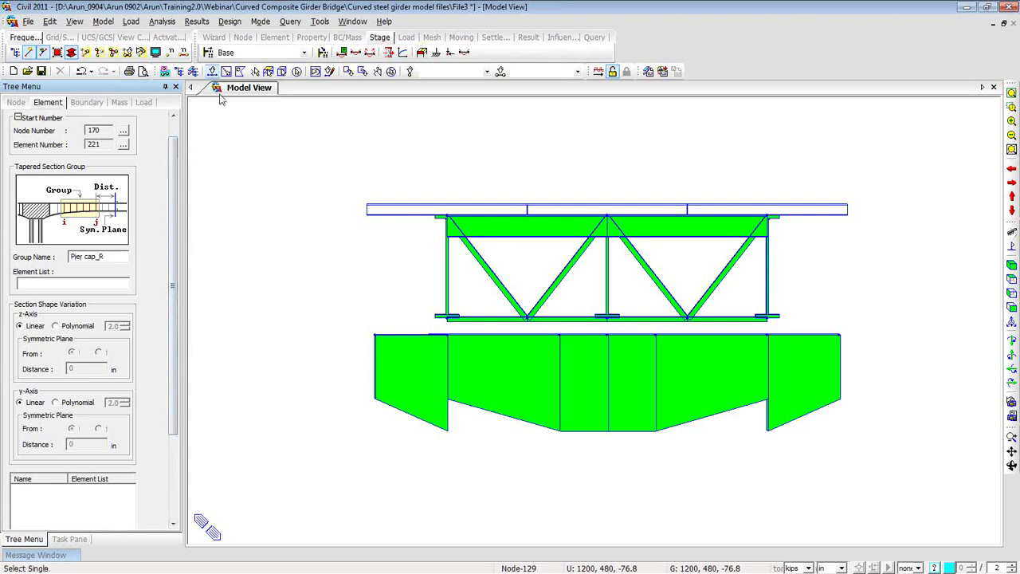
{"action": "left_click", "coordinate": [212, 70]}
{"action": "left_click", "coordinate": [751, 334]}
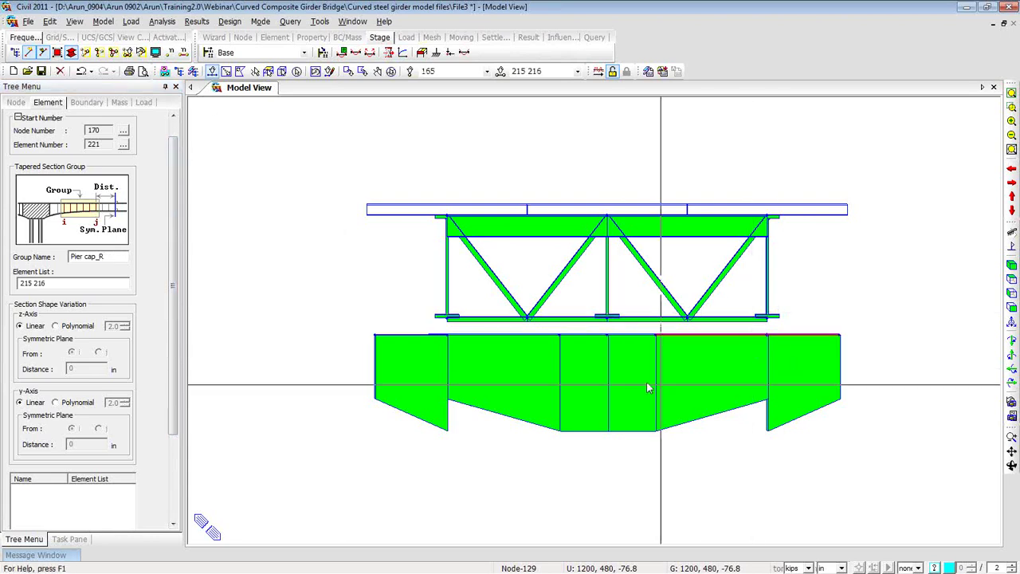
{"action": "left_click", "coordinate": [801, 336]}
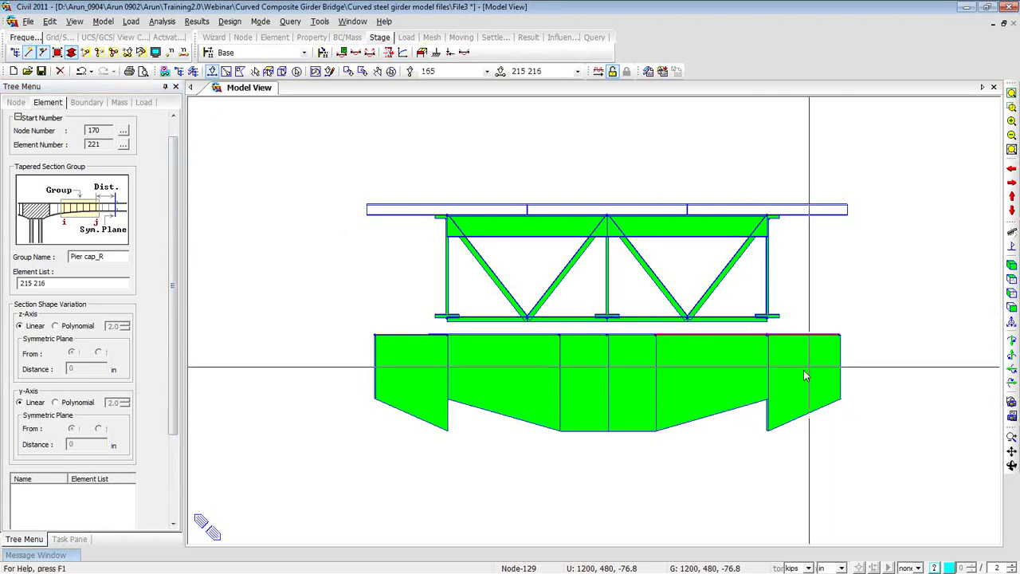
{"action": "left_click", "coordinate": [56, 326]}
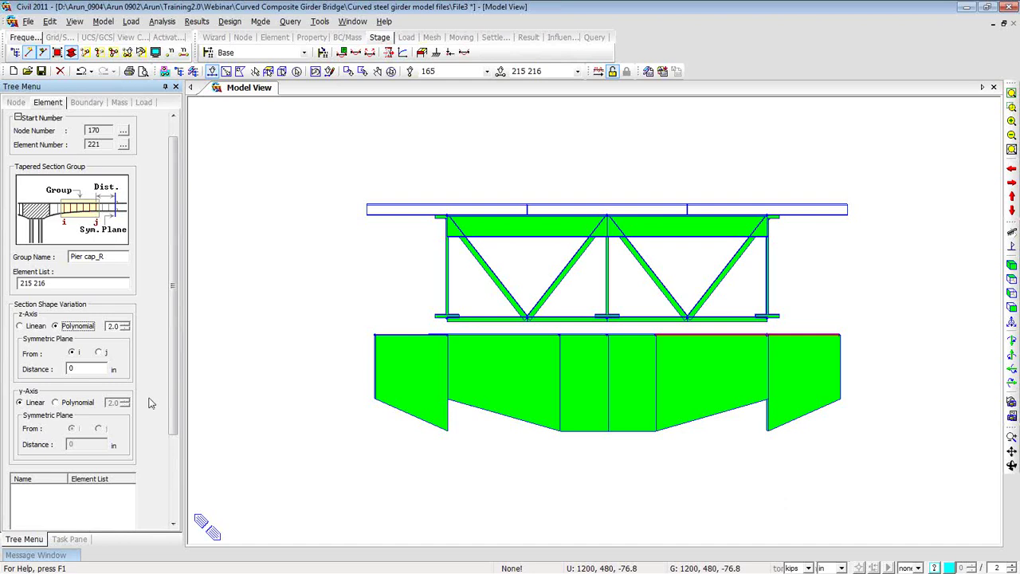
{"action": "left_click_drag", "start_coordinate": [169, 403], "coordinate": [170, 472]}
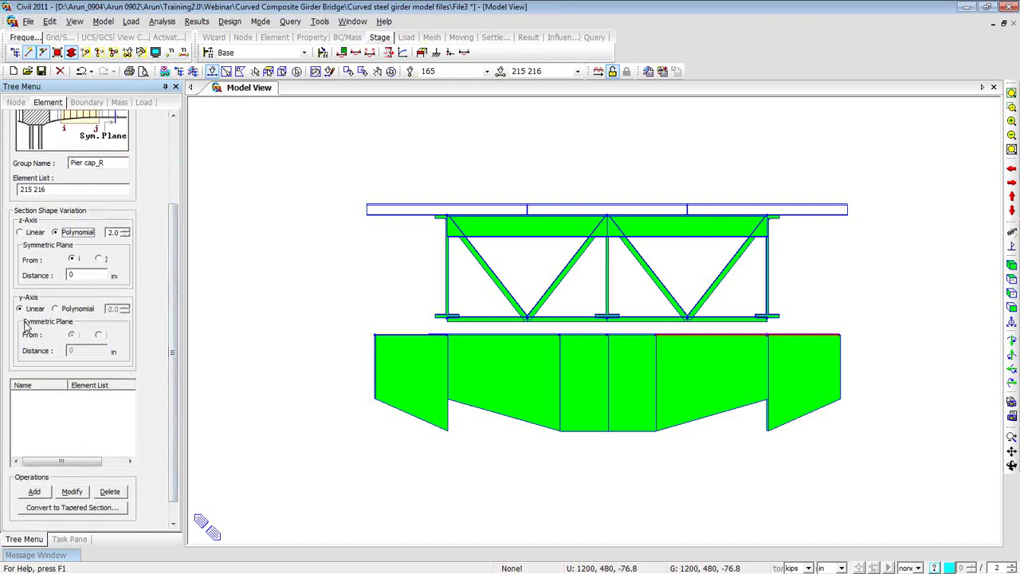
{"action": "left_click", "coordinate": [35, 491]}
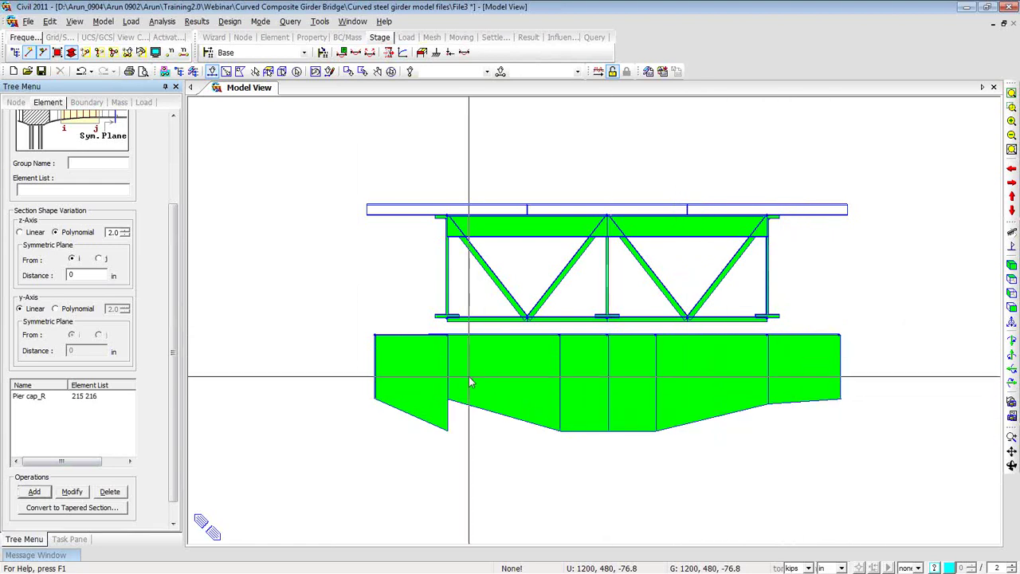
Try tapered section group Pier Cap_L on the two left pier cap elements with the polynomial z-axis symmetric plane from j, and undo it
{"action": "left_click_drag", "start_coordinate": [475, 368], "coordinate": [418, 334]}
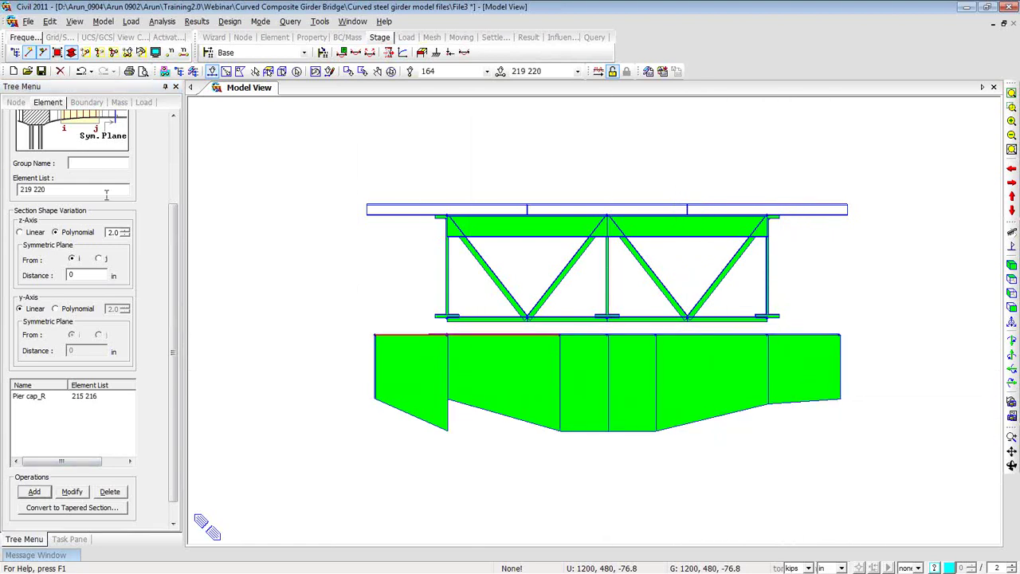
{"action": "left_click", "coordinate": [86, 161]}
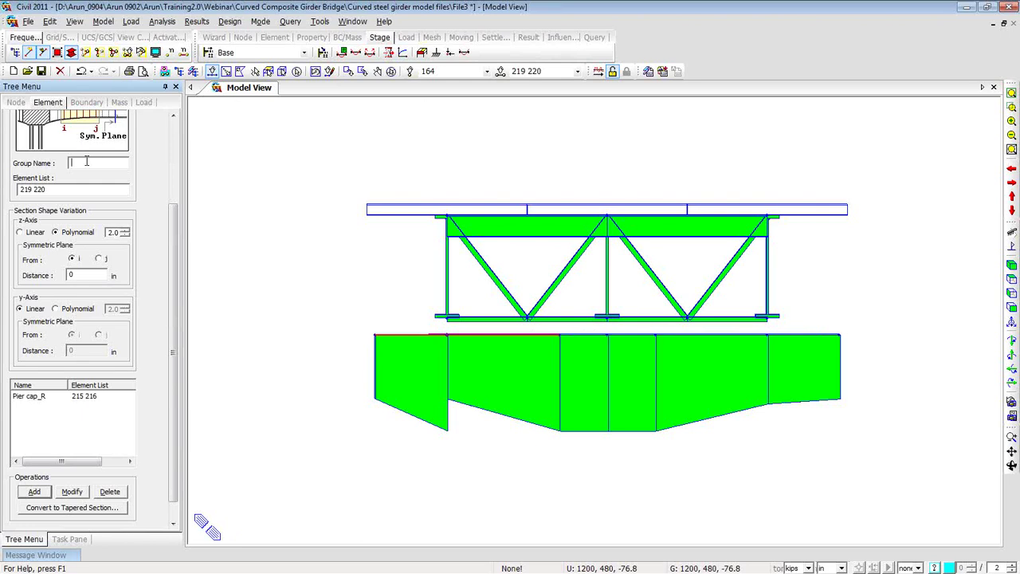
{"action": "type", "text": "Pier Cap_L"}
{"action": "left_click", "coordinate": [100, 263]}
{"action": "left_click", "coordinate": [44, 493]}
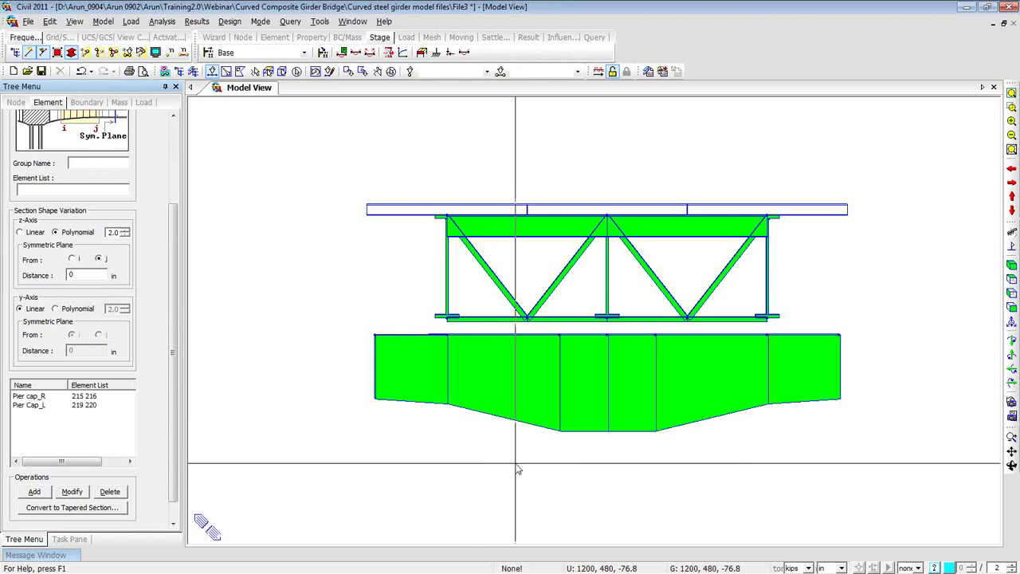
{"action": "left_click", "coordinate": [81, 72]}
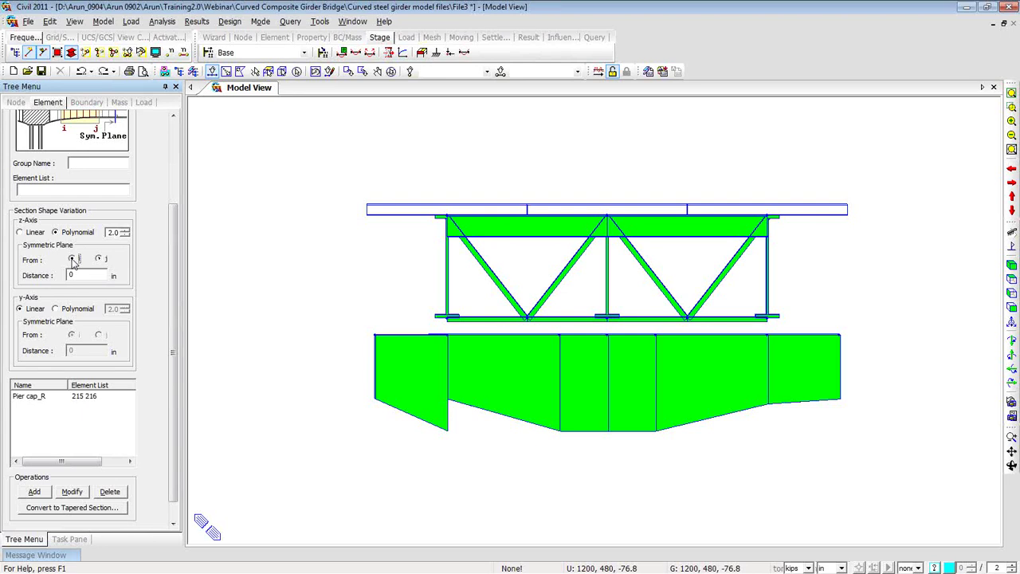
Reselect the two left pier cap elements and add them as tapered section group Pier Cap_L with the z-axis symmetric plane from i
{"action": "left_click", "coordinate": [72, 259]}
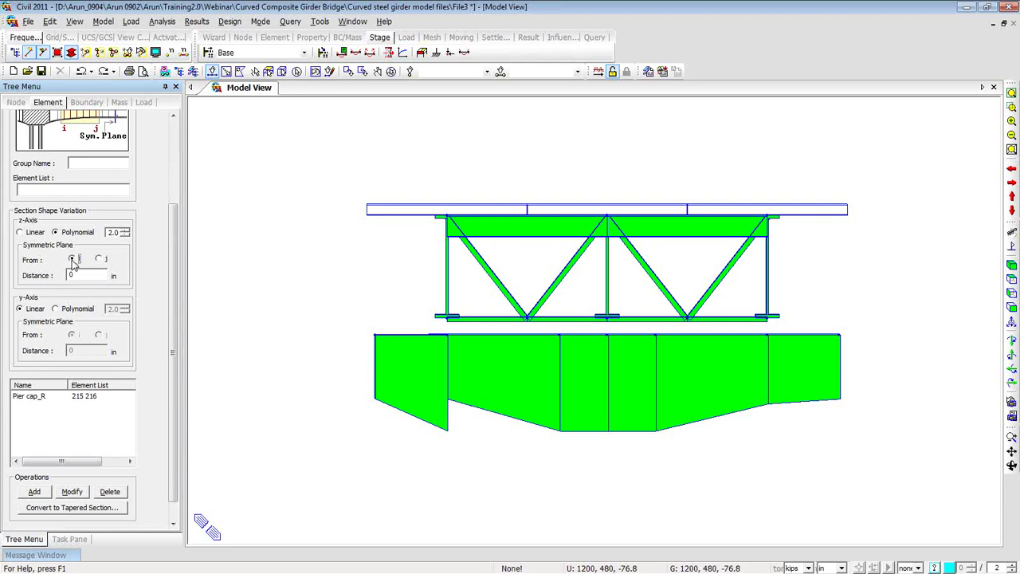
{"action": "left_click", "coordinate": [316, 71]}
{"action": "left_click", "coordinate": [85, 164]}
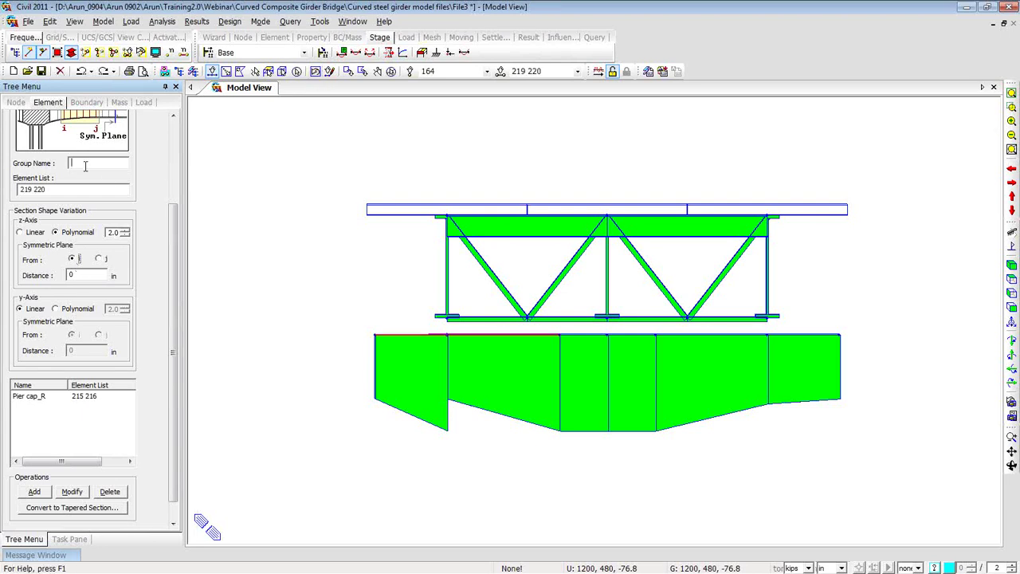
{"action": "type", "text": "Pier Cap_L"}
{"action": "left_click", "coordinate": [48, 494]}
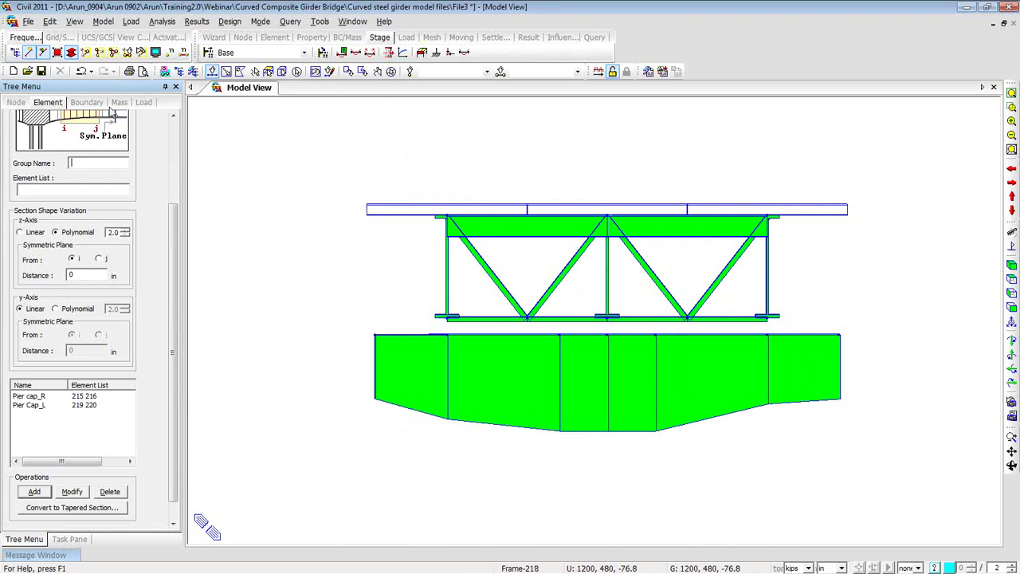
Modify the Pier Cap_L tapered section group so its z-axis symmetric plane is taken from j
{"action": "left_click", "coordinate": [76, 405]}
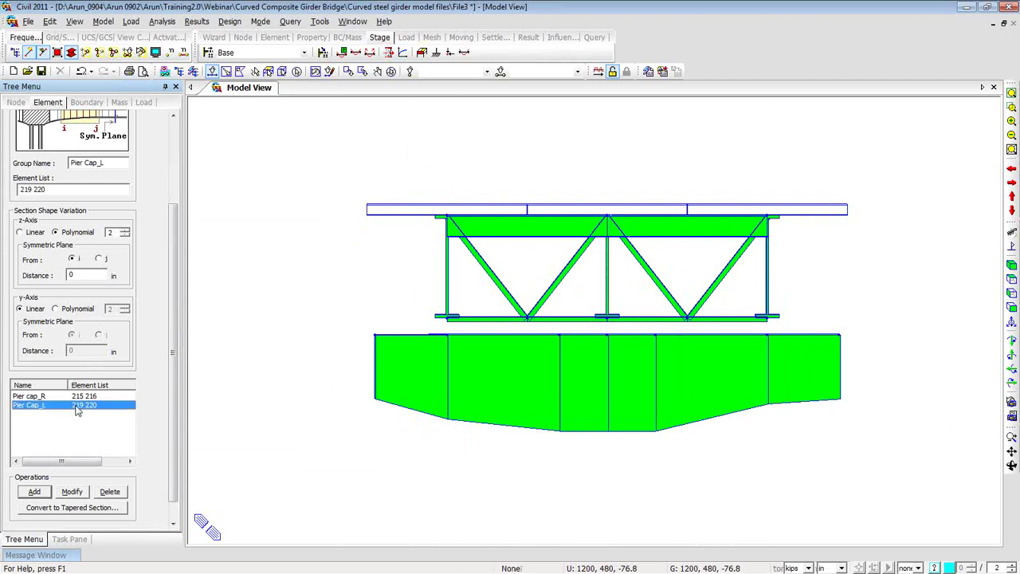
{"action": "left_click", "coordinate": [99, 259]}
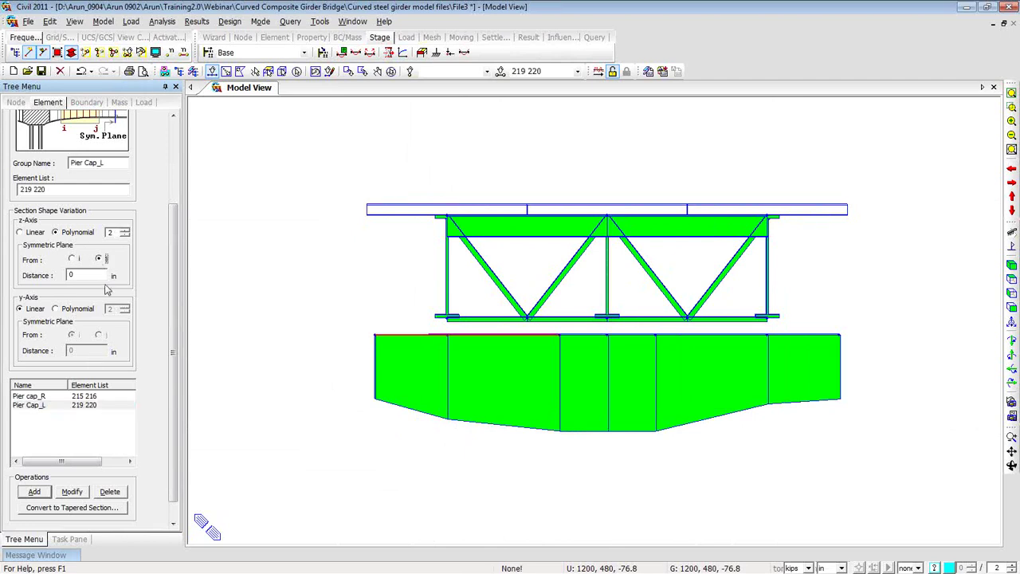
{"action": "left_click", "coordinate": [72, 491]}
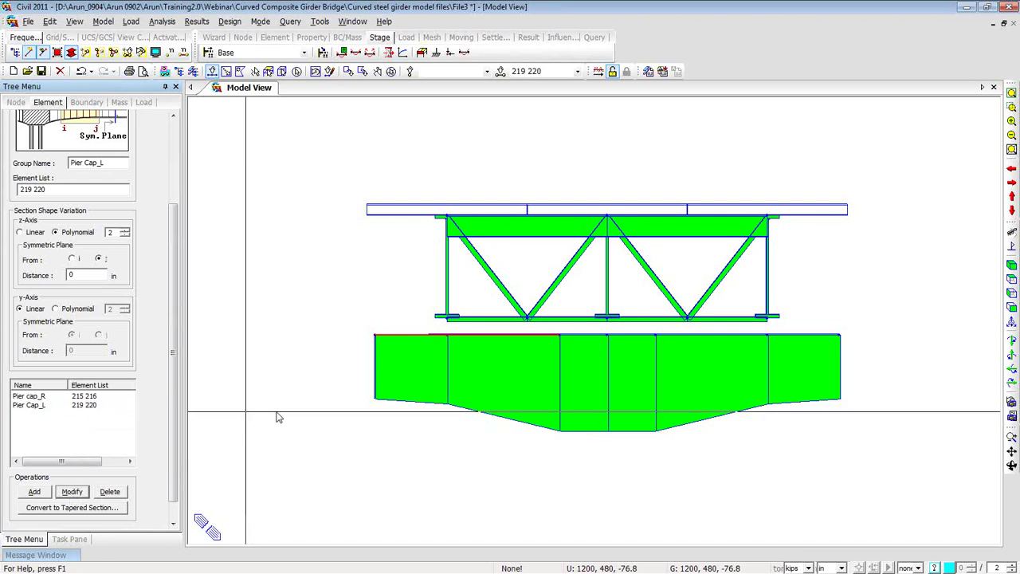
Clear the selection and copy the pier cap's middle node once at equal distance dx,dy,dz 0, 0, -72 in
{"action": "left_click", "coordinate": [391, 71]}
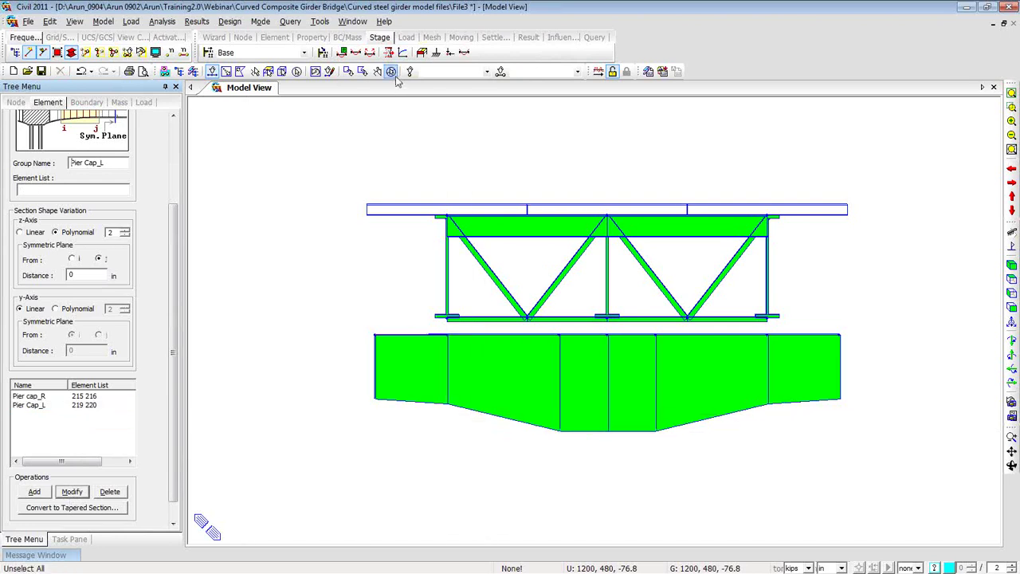
{"action": "left_click", "coordinate": [606, 335]}
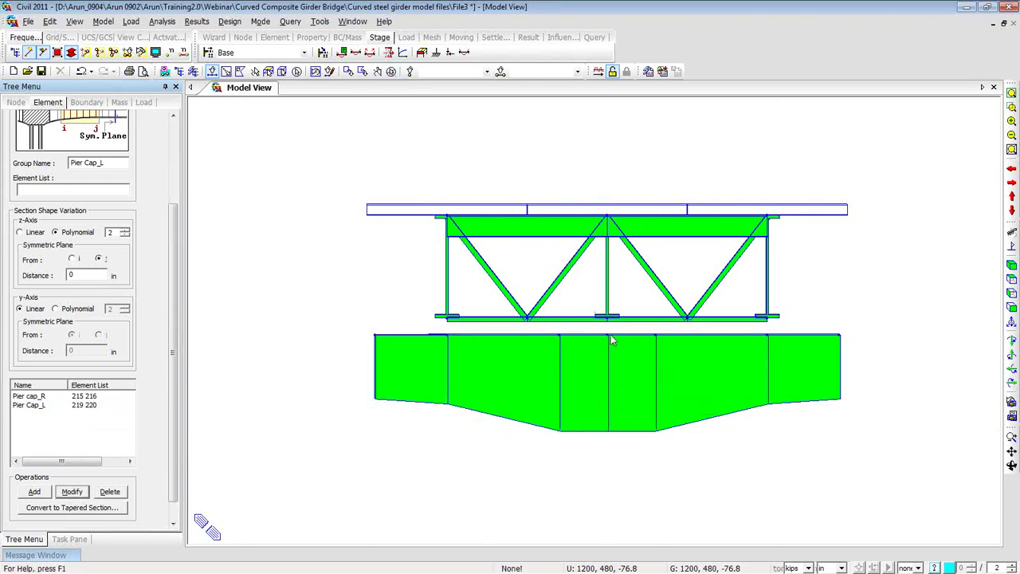
{"action": "left_click", "coordinate": [610, 438]}
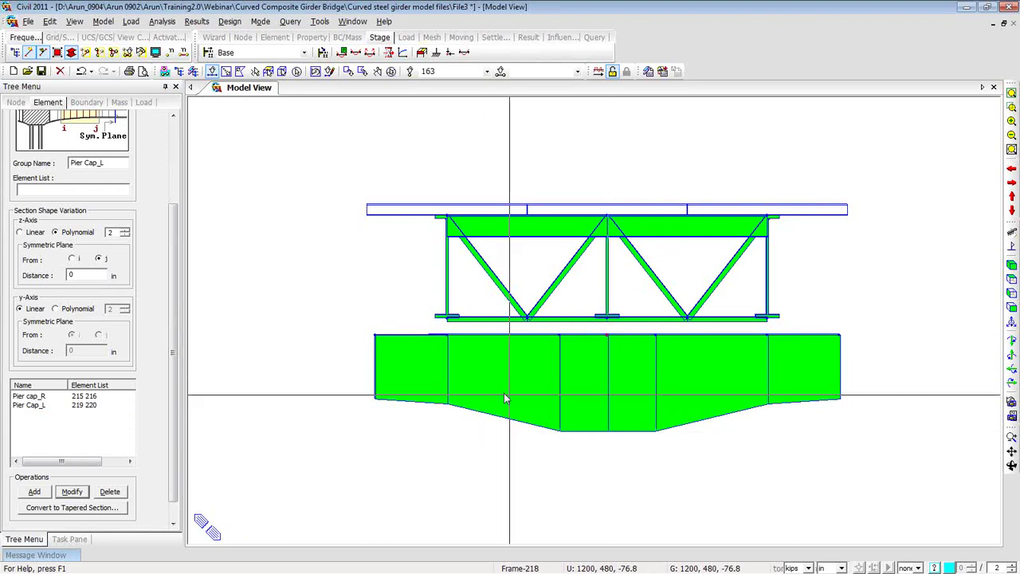
{"action": "right_click", "coordinate": [215, 127]}
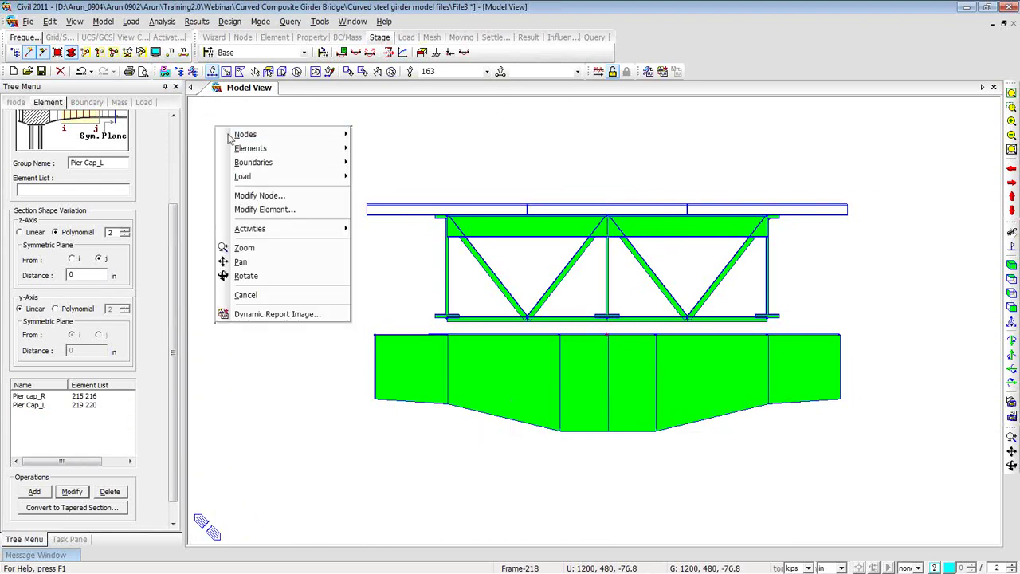
{"action": "mouse_move", "coordinate": [318, 134]}
{"action": "left_click", "coordinate": [398, 164]}
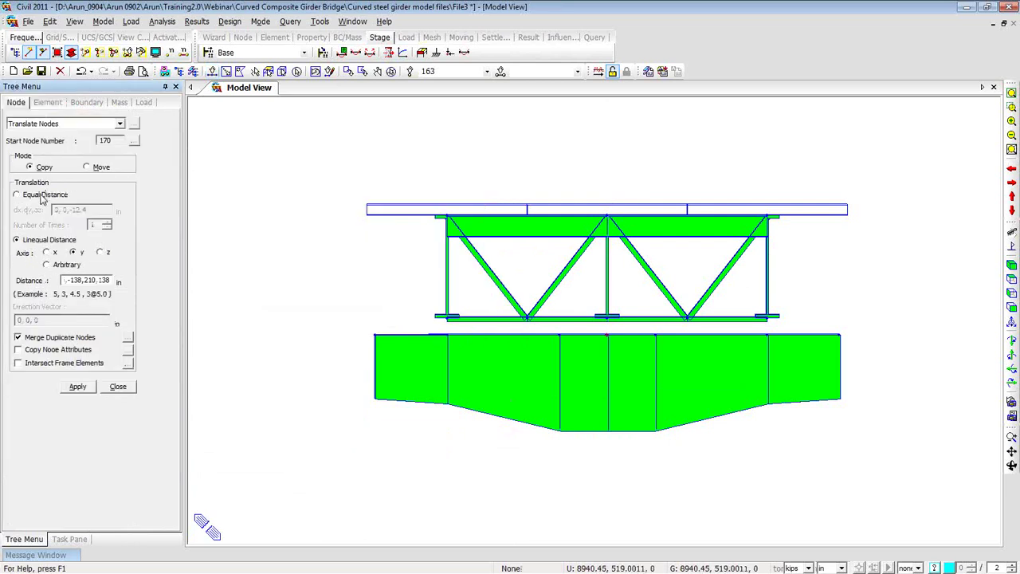
{"action": "left_click", "coordinate": [100, 253]}
{"action": "left_click", "coordinate": [17, 195]}
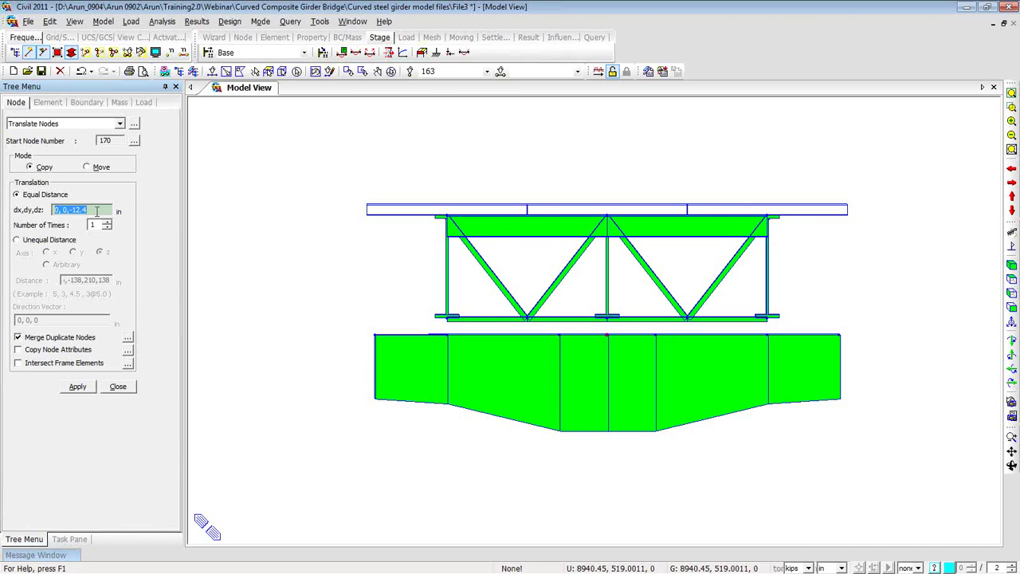
{"action": "left_click_drag", "start_coordinate": [87, 209], "coordinate": [71, 210]}
{"action": "type", "text": "-72"}
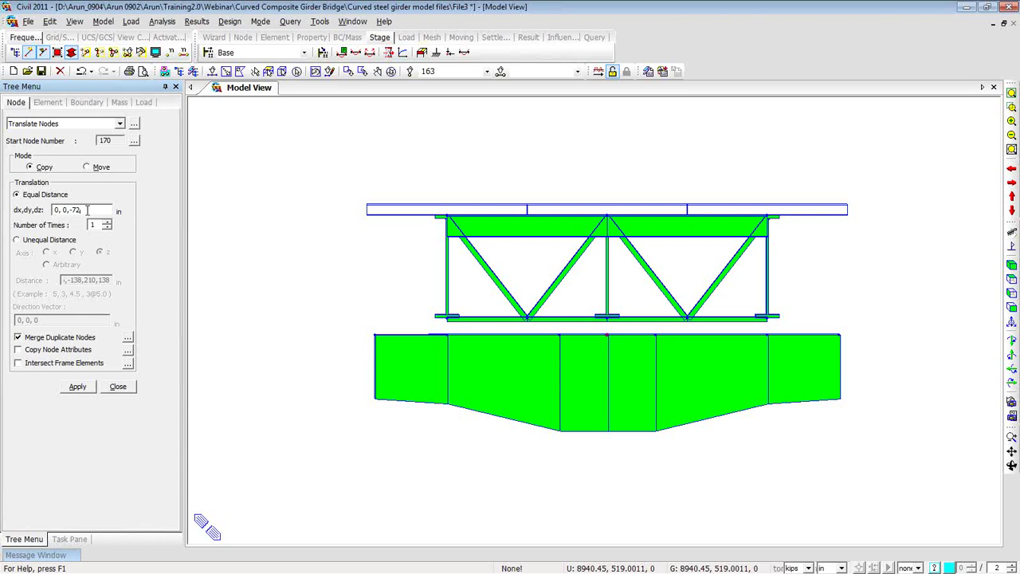
{"action": "left_click", "coordinate": [77, 387]}
Set up a node-to-line beam extrusion for the node at the pier cap's underside, with material Grade C5000 and section Pier
{"action": "left_click", "coordinate": [212, 71]}
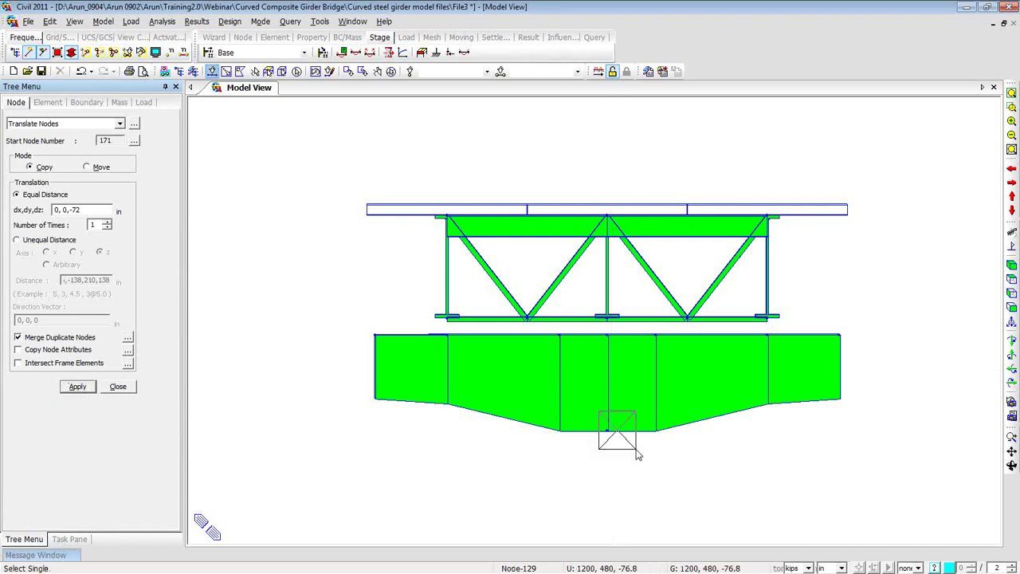
{"action": "left_click", "coordinate": [608, 432]}
{"action": "right_click", "coordinate": [255, 160]}
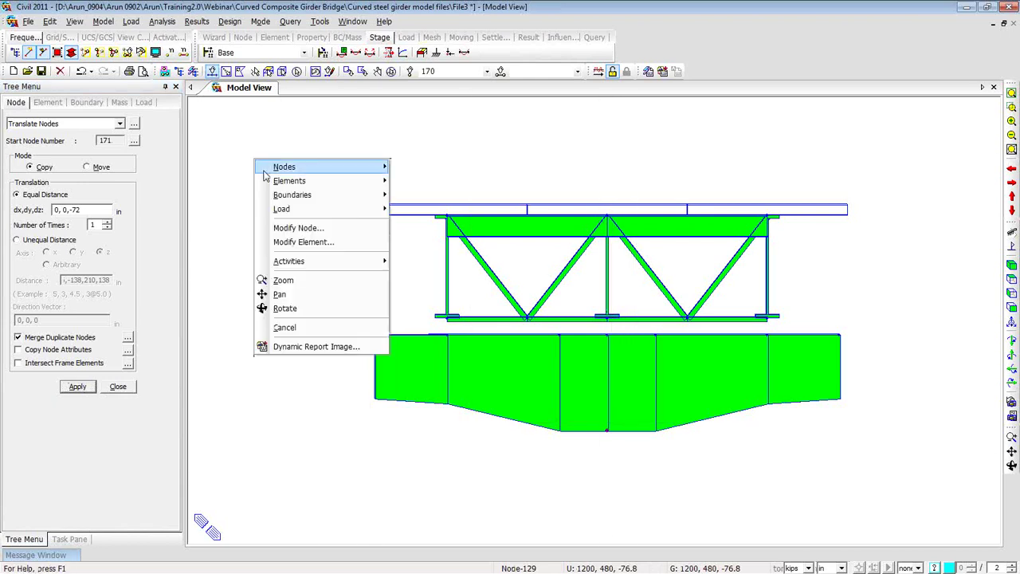
{"action": "mouse_move", "coordinate": [347, 187]}
{"action": "left_click", "coordinate": [424, 279]}
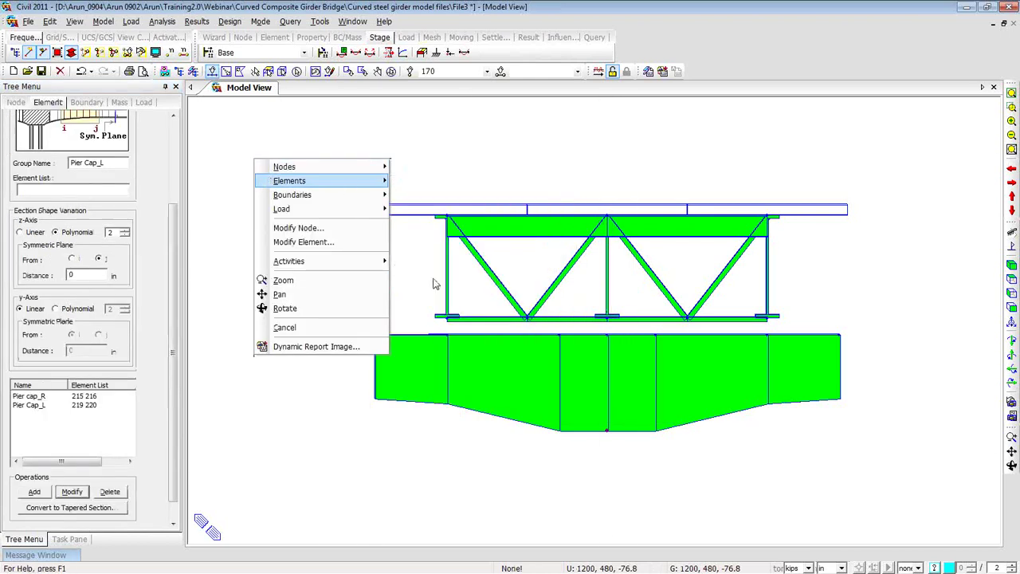
{"action": "scroll", "coordinate": [176, 216], "scroll_direction": "up", "scroll_amount": 3}
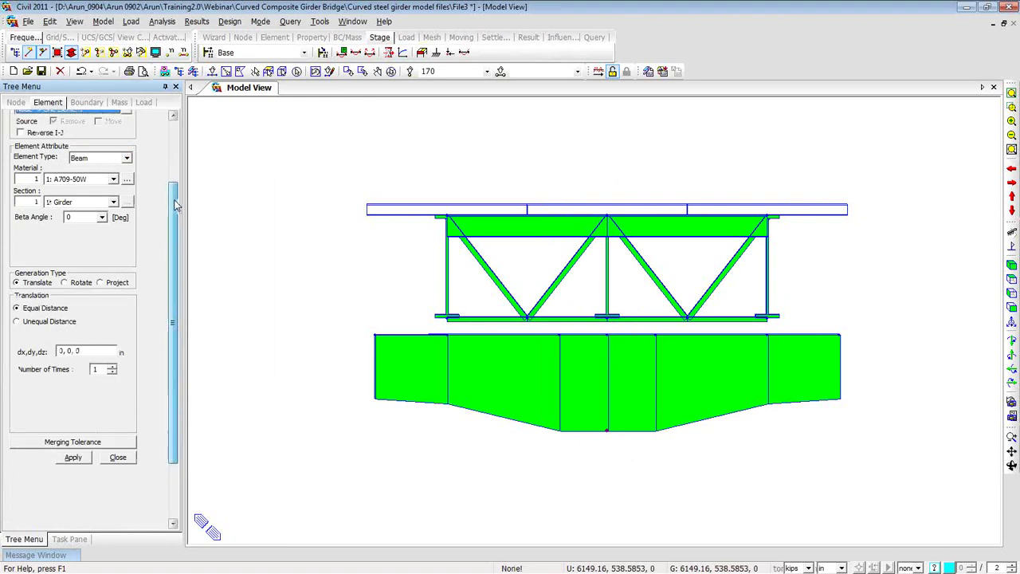
{"action": "left_click", "coordinate": [113, 232]}
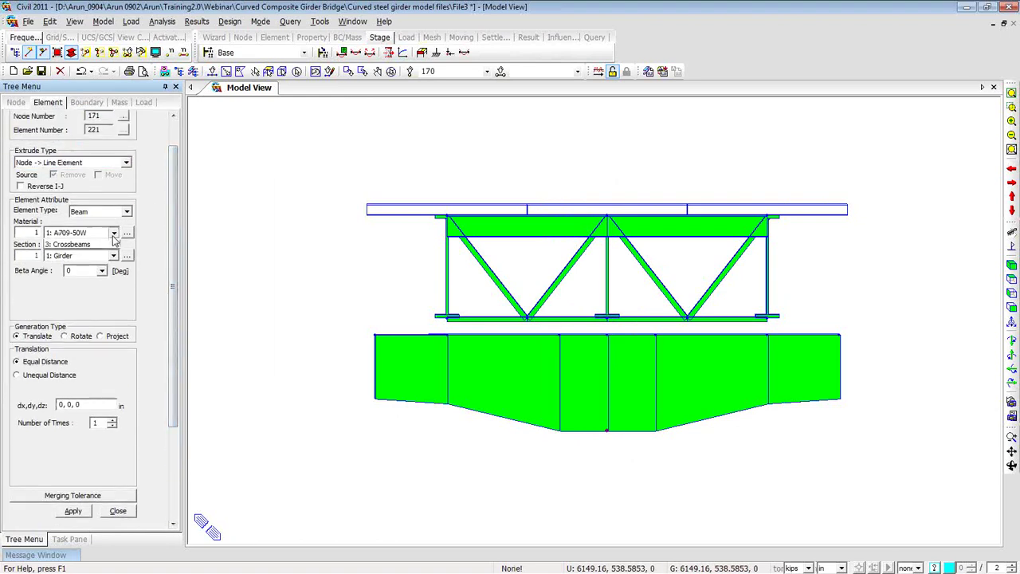
{"action": "left_click", "coordinate": [114, 255]}
{"action": "left_click", "coordinate": [115, 256]}
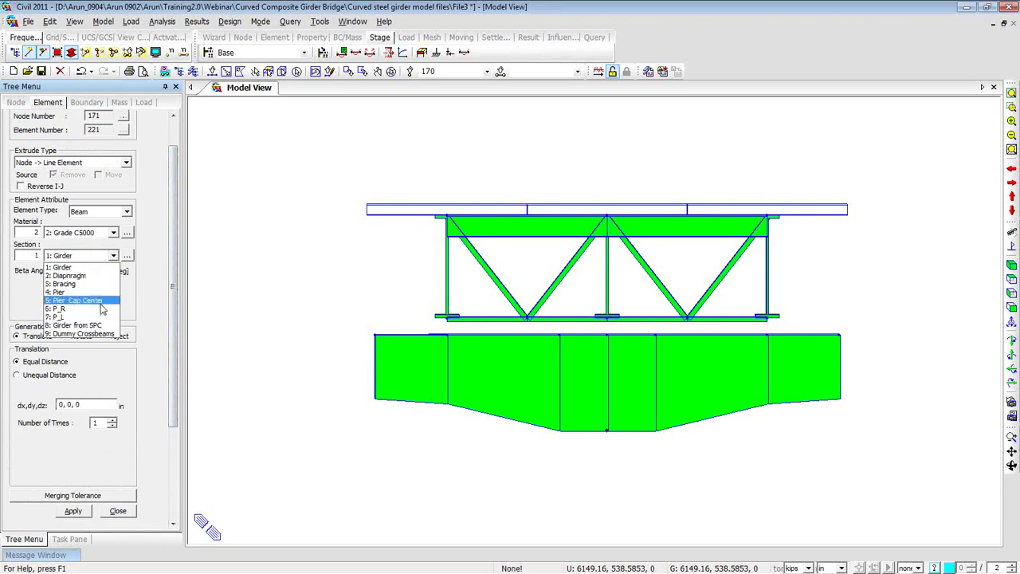
{"action": "left_click", "coordinate": [101, 292]}
Extrude the node 5 times by dx,dy,dz 0, 0, -62.4 in to form the pier, and fit the model in view
{"action": "scroll", "coordinate": [173, 309], "scroll_direction": "down", "scroll_amount": 3}
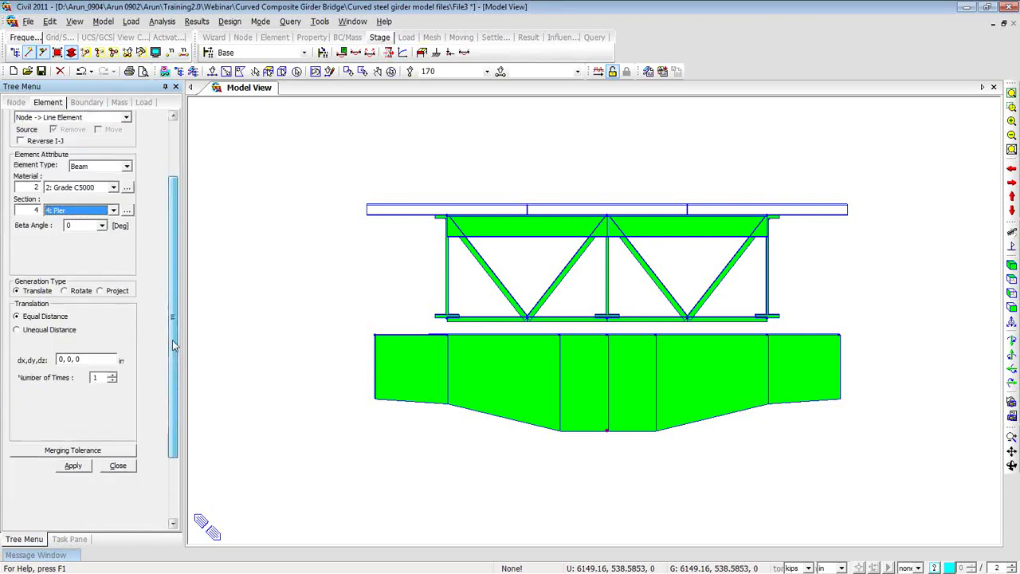
{"action": "left_click", "coordinate": [81, 318]}
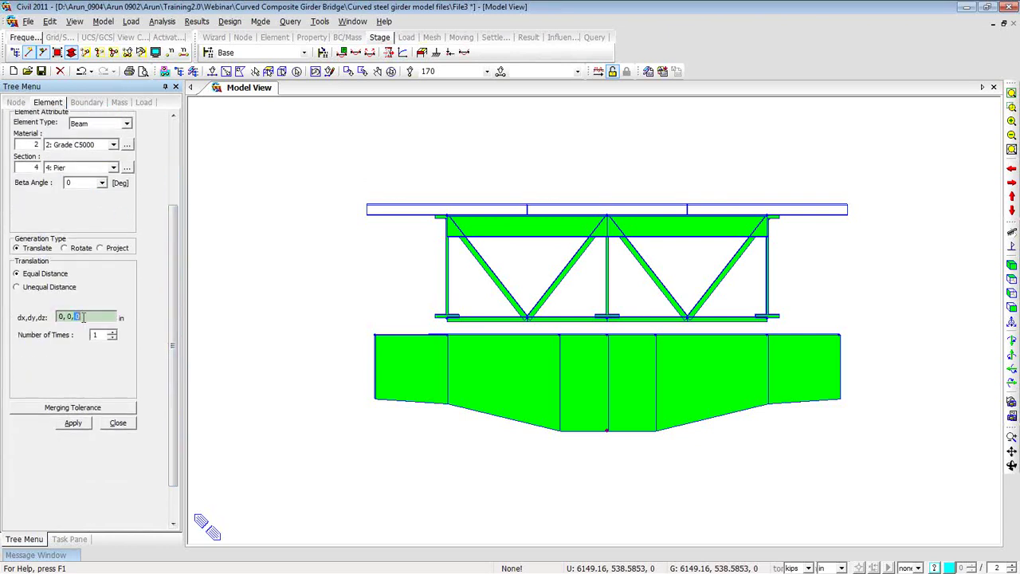
{"action": "key", "text": "End"}
{"action": "key", "text": "BackSpace"}
{"action": "type", "text": "-62.4"}
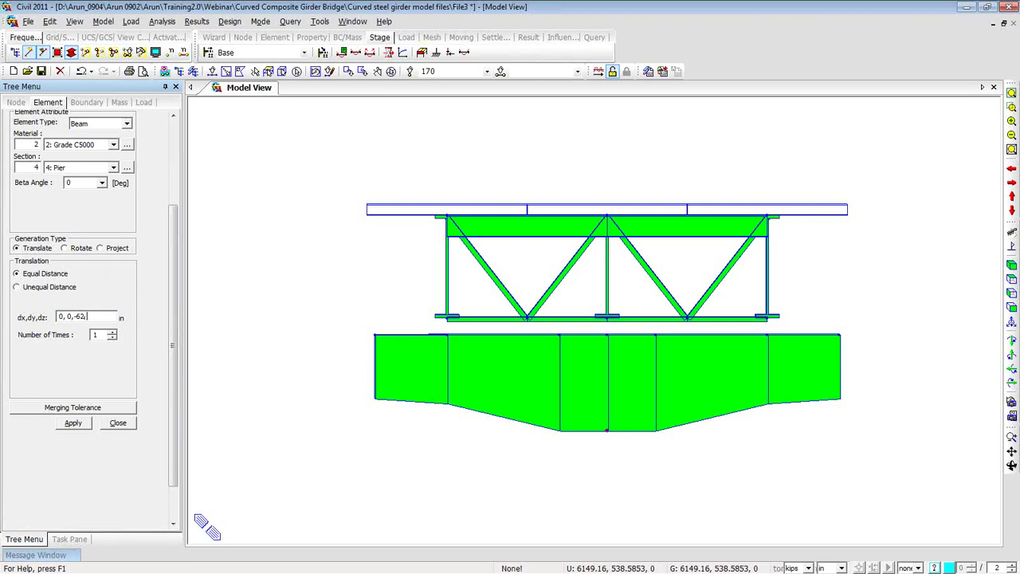
{"action": "left_click", "coordinate": [112, 333]}
{"action": "left_click", "coordinate": [113, 332]}
{"action": "left_click", "coordinate": [112, 332]}
{"action": "left_click", "coordinate": [112, 335]}
{"action": "left_click", "coordinate": [80, 423]}
{"action": "left_click", "coordinate": [1012, 92]}
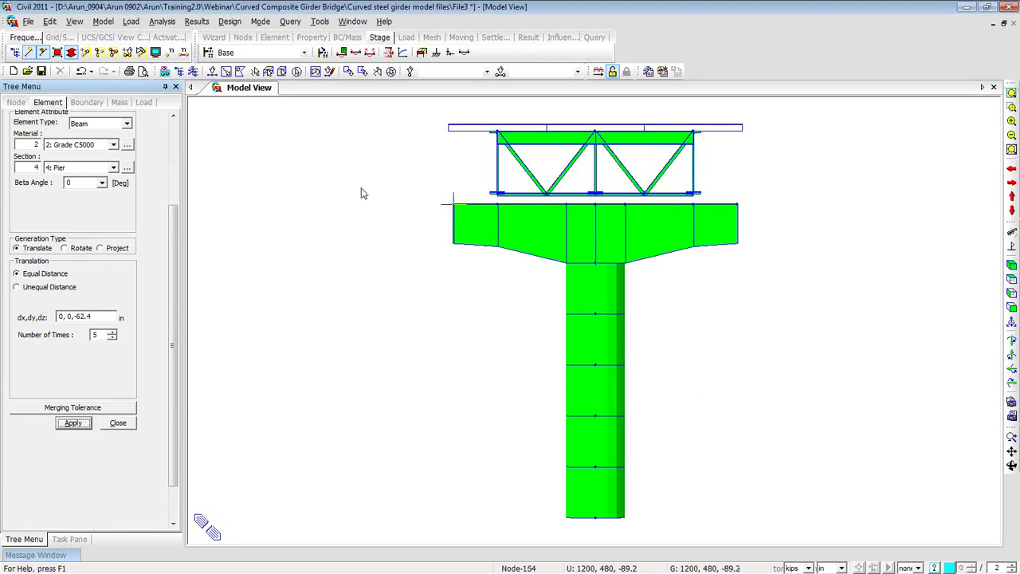
Switch off the solid section display and add a Rigid elastic link between the pier's top node and the pier cap's middle node
{"action": "left_click", "coordinate": [71, 52]}
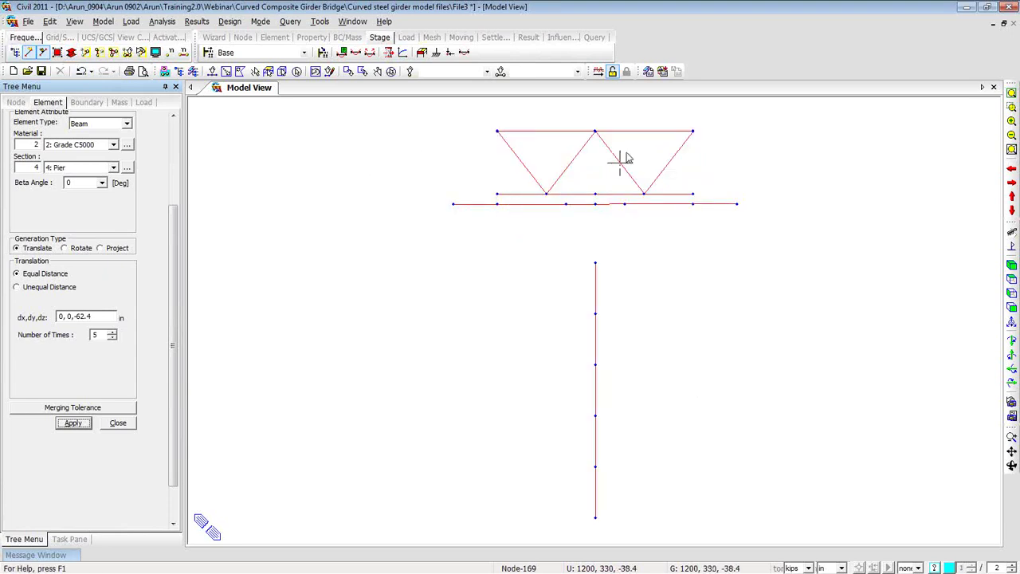
{"action": "right_click", "coordinate": [238, 130]}
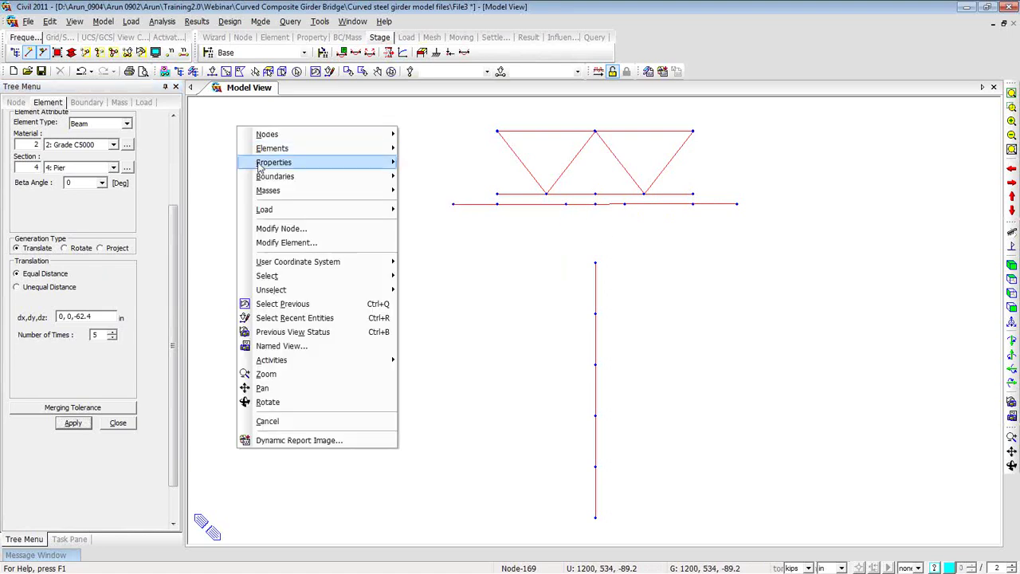
{"action": "mouse_move", "coordinate": [263, 179]}
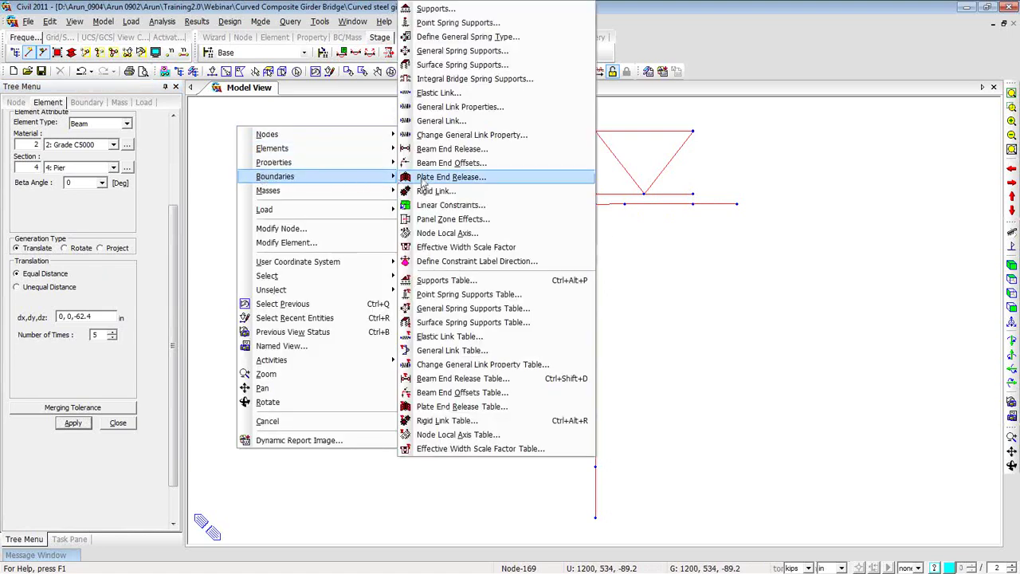
{"action": "left_click", "coordinate": [439, 93]}
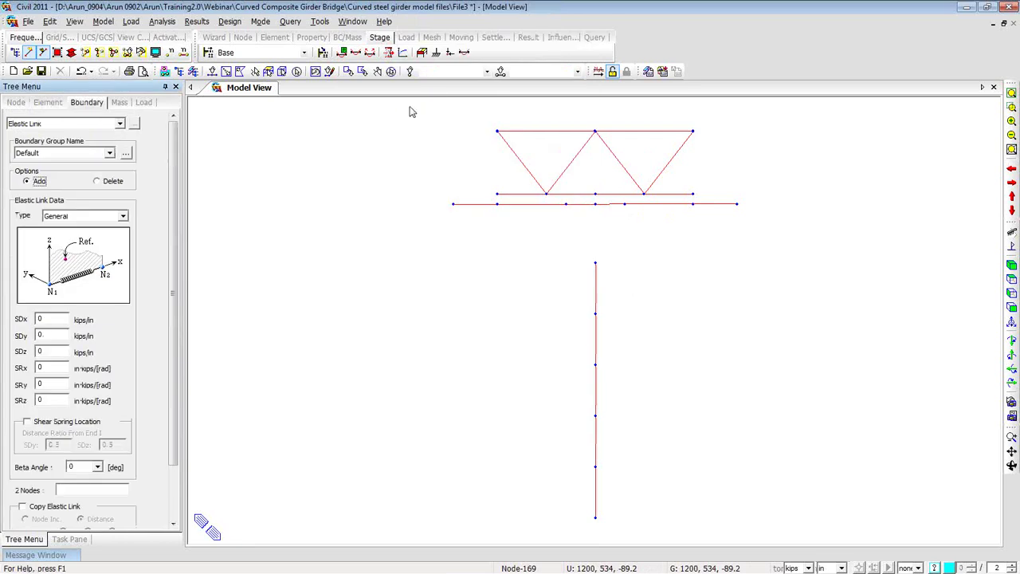
{"action": "left_click", "coordinate": [118, 219]}
{"action": "left_click", "coordinate": [115, 236]}
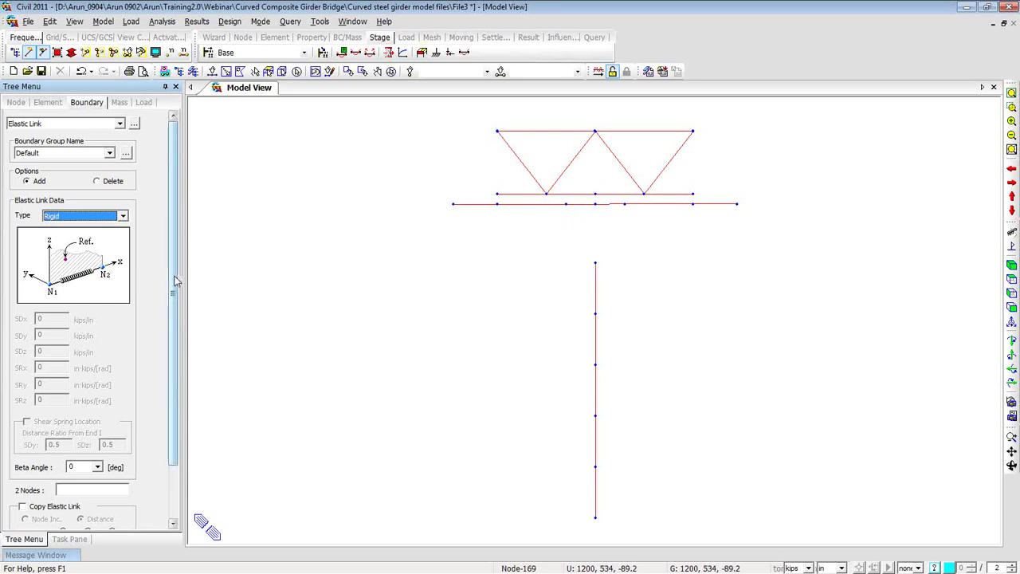
{"action": "left_click_drag", "start_coordinate": [175, 280], "coordinate": [161, 335]}
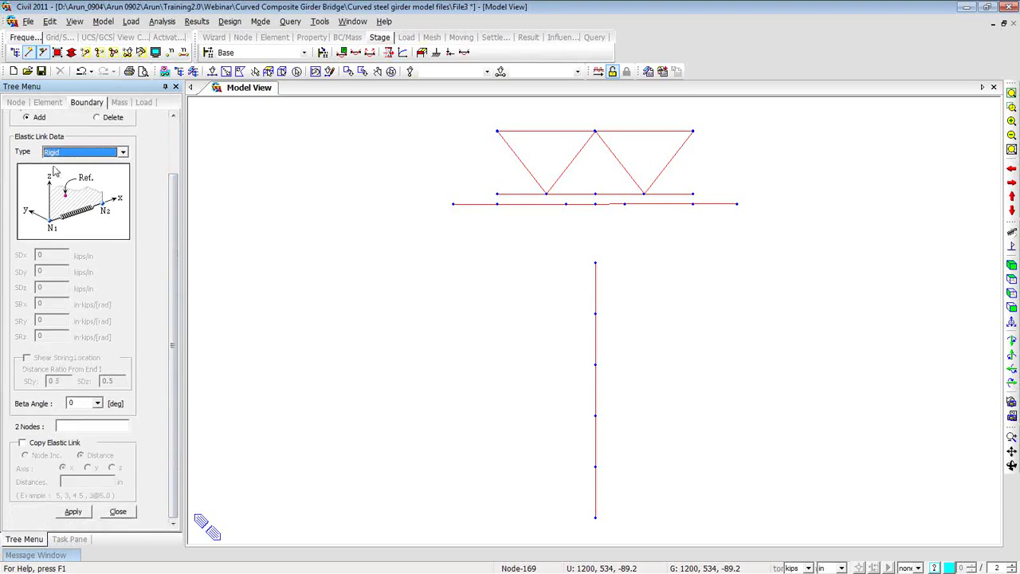
{"action": "left_click", "coordinate": [101, 427]}
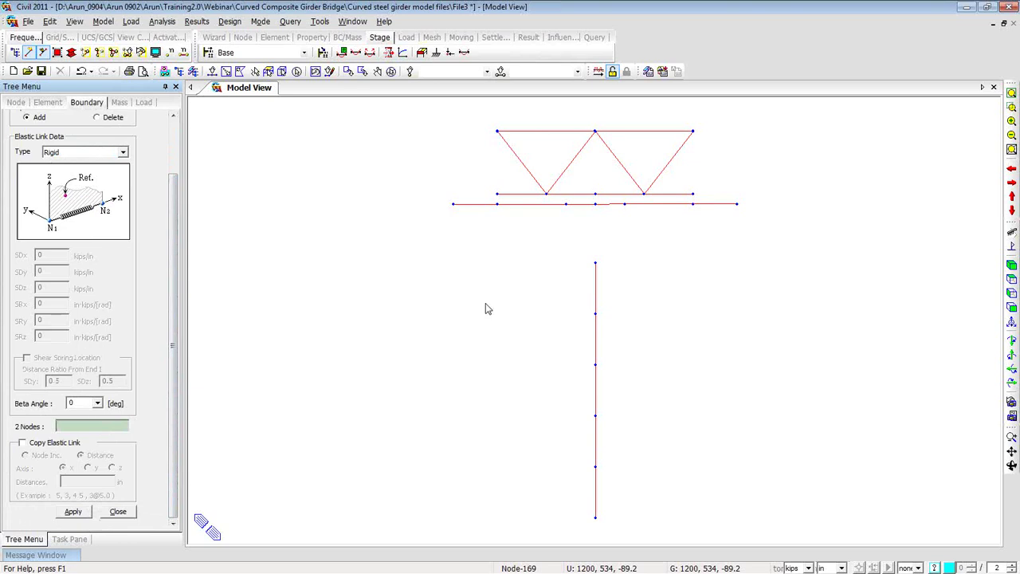
{"action": "left_click", "coordinate": [595, 263]}
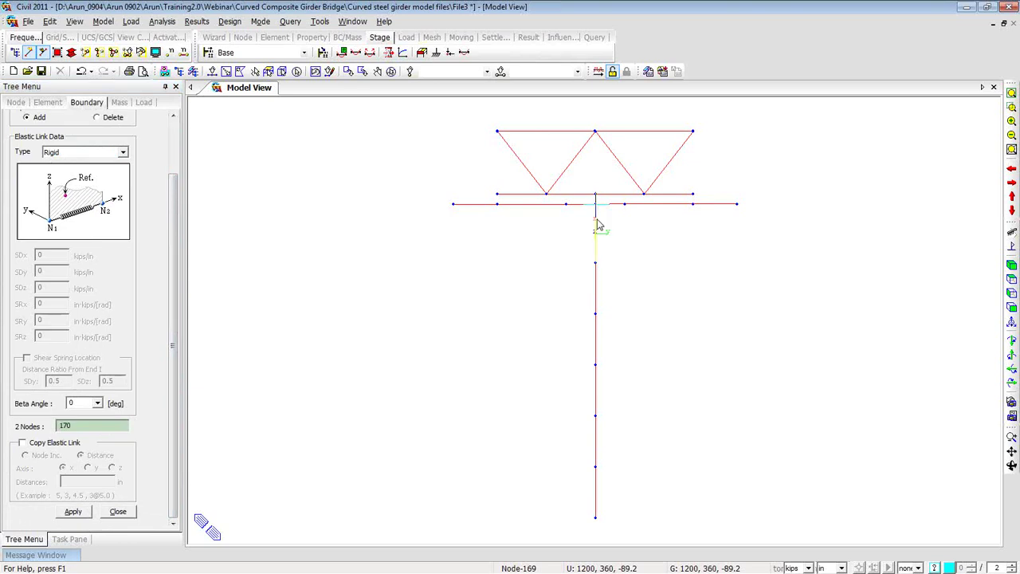
{"action": "left_click", "coordinate": [598, 224]}
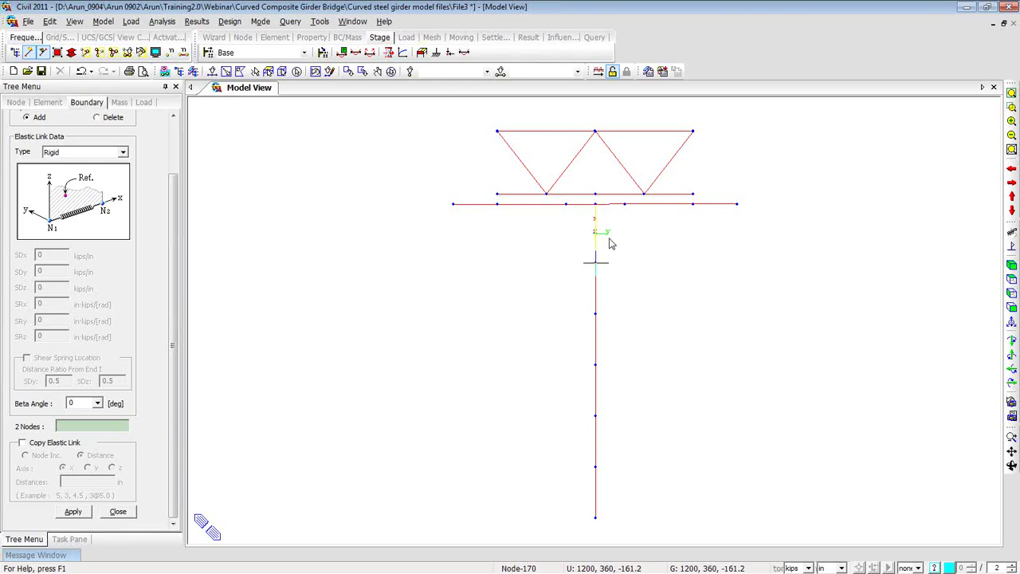
Add rigid elastic links between the pier cap and the diaphragm's lower nodes, starting at the right girder and copied along y at 2@120 in
{"action": "mouse_move", "coordinate": [610, 243]}
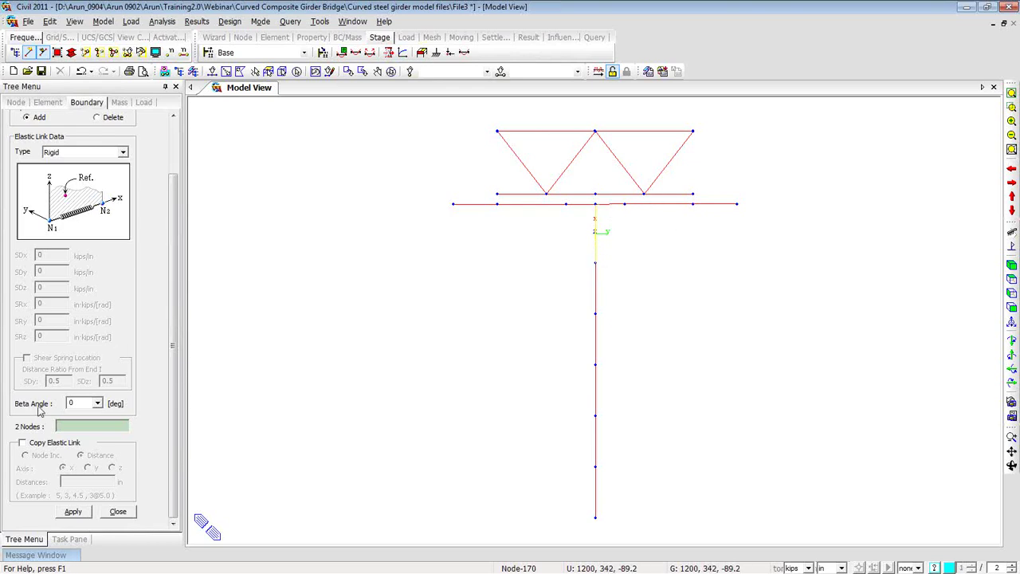
{"action": "left_click", "coordinate": [22, 443]}
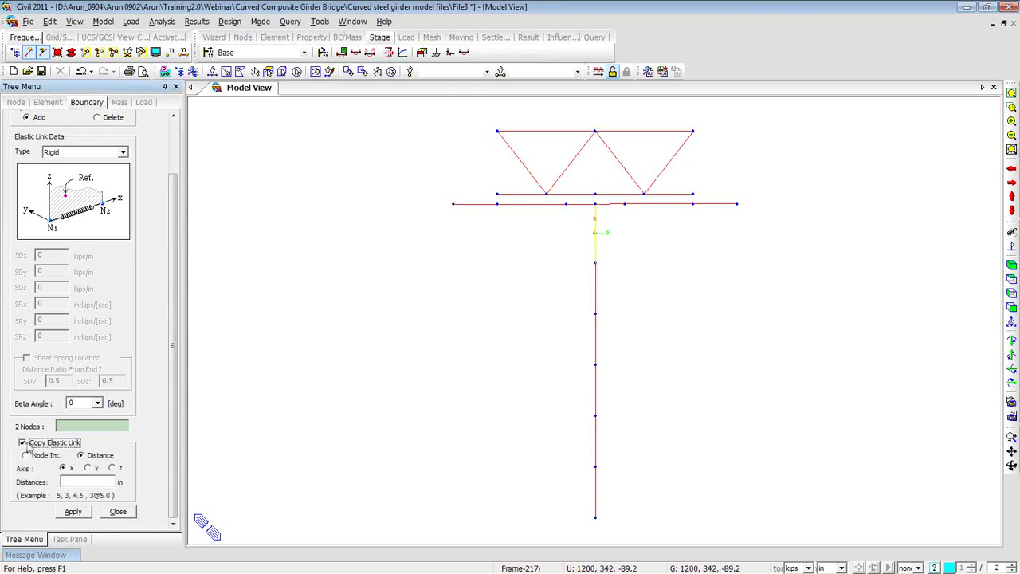
{"action": "left_click", "coordinate": [88, 468]}
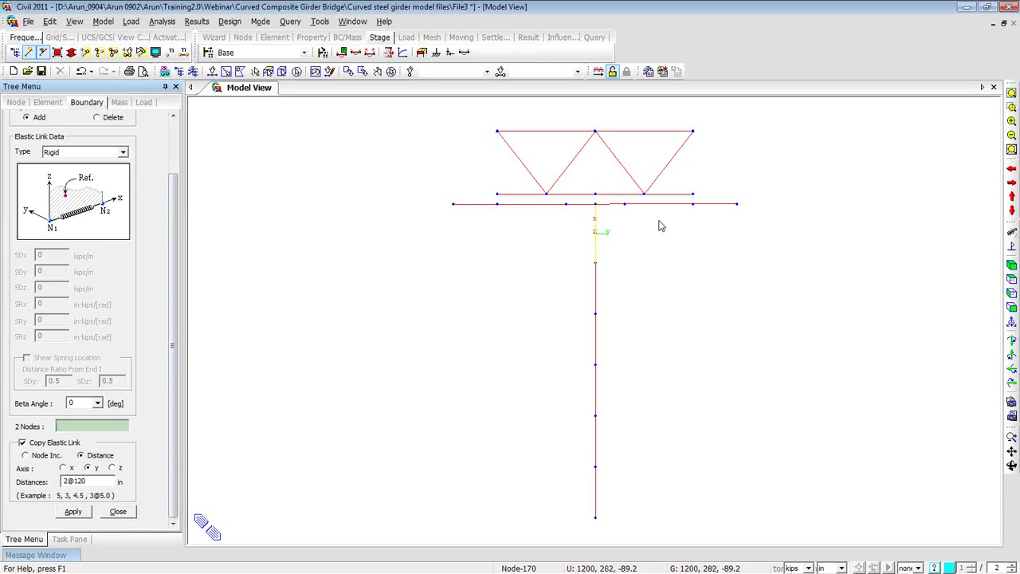
{"action": "left_click", "coordinate": [695, 205]}
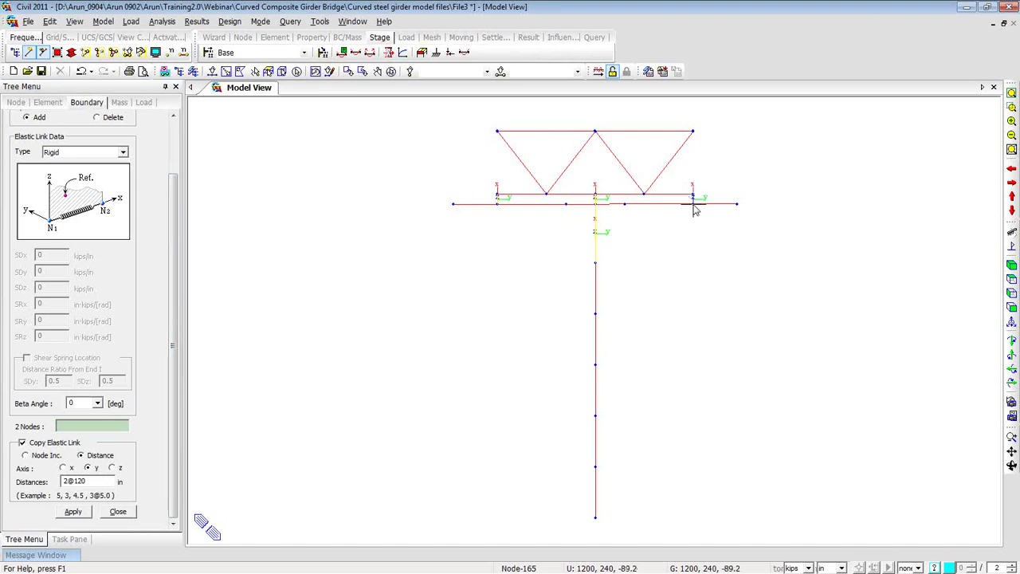
{"action": "left_click", "coordinate": [123, 153]}
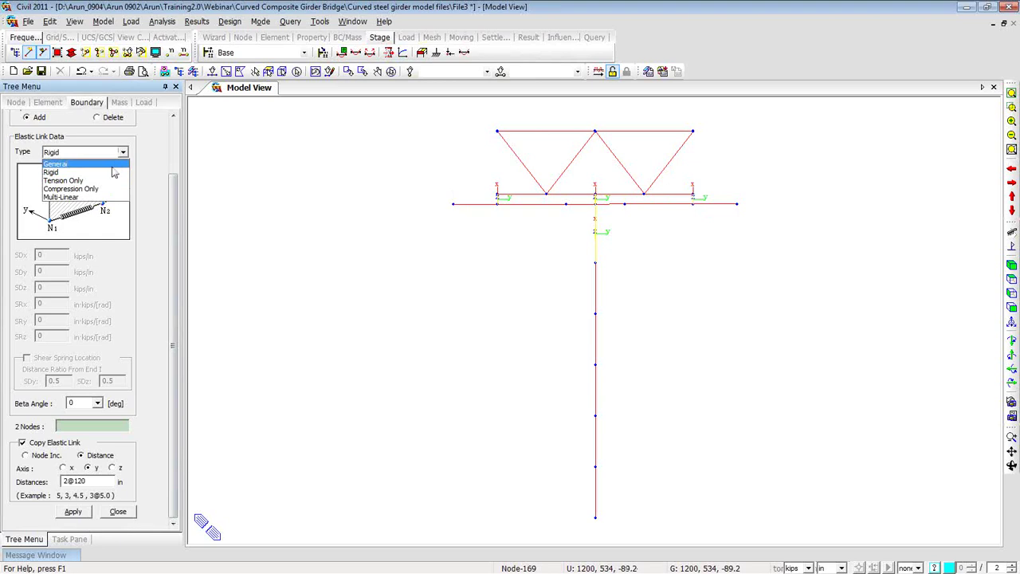
{"action": "left_click", "coordinate": [113, 165]}
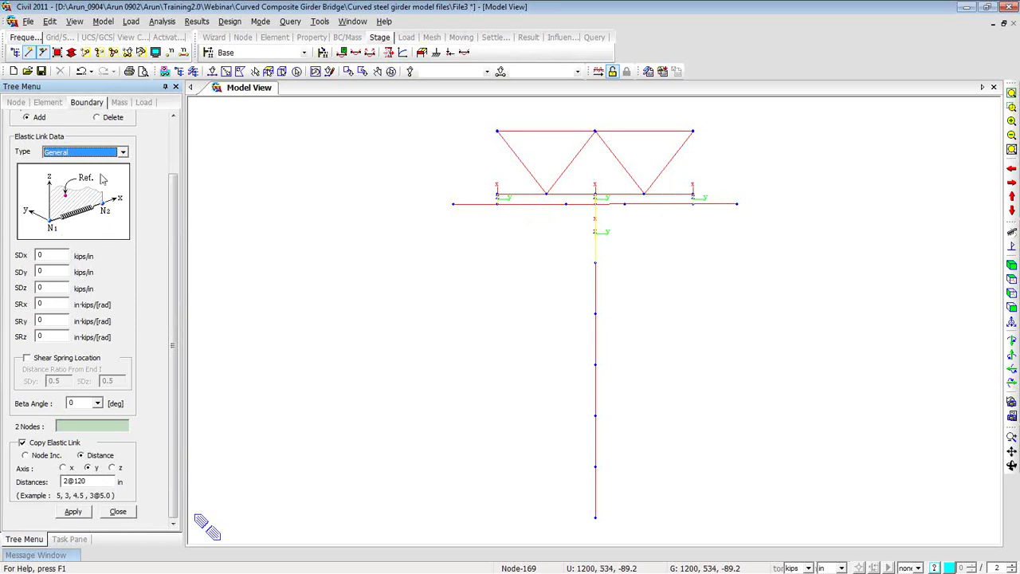
{"action": "left_click", "coordinate": [123, 152]}
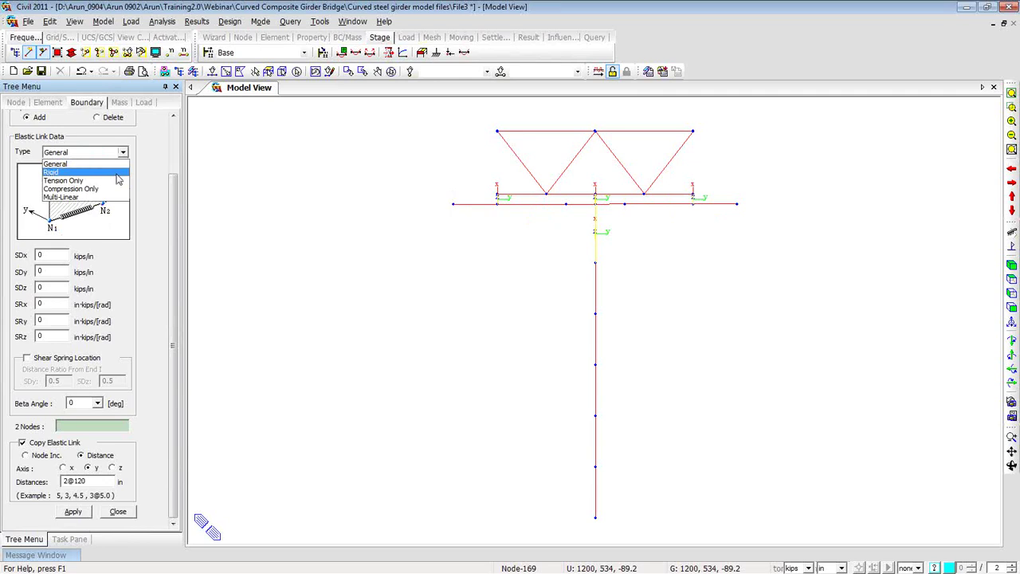
{"action": "left_click", "coordinate": [117, 173]}
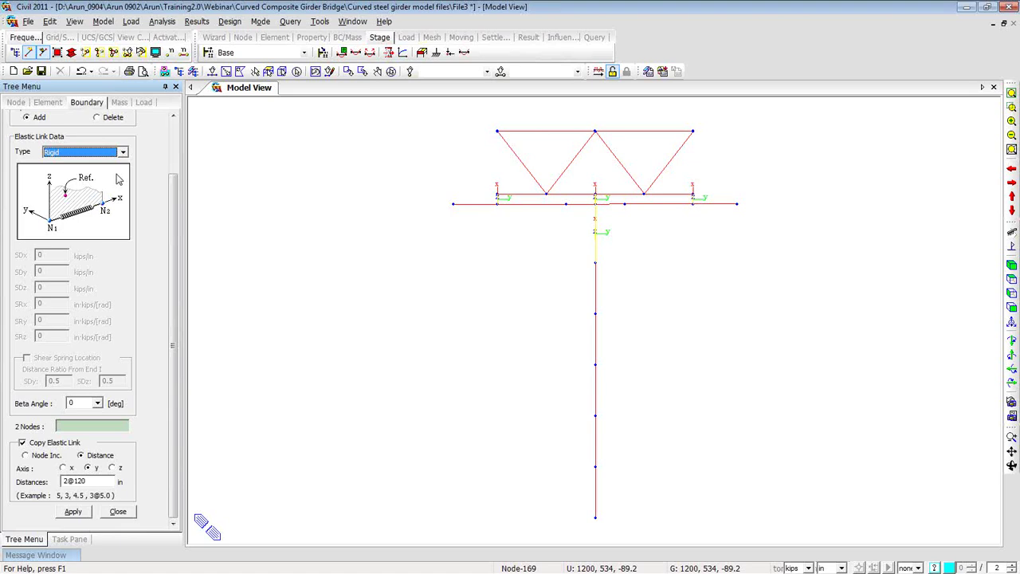
Add rigid elastic links between the diaphragm's lower nodes and the girder nodes above them at the pier, copied along y at 2@120 in
{"action": "left_click", "coordinate": [94, 427]}
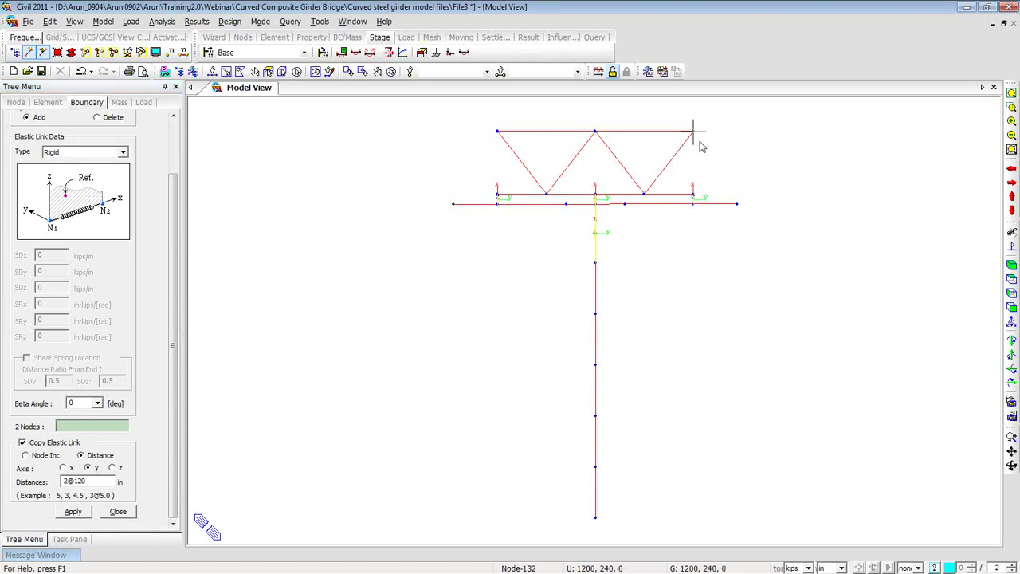
{"action": "middle_click_drag", "start_coordinate": [706, 173], "coordinate": [642, 181], "text": "ctrl"}
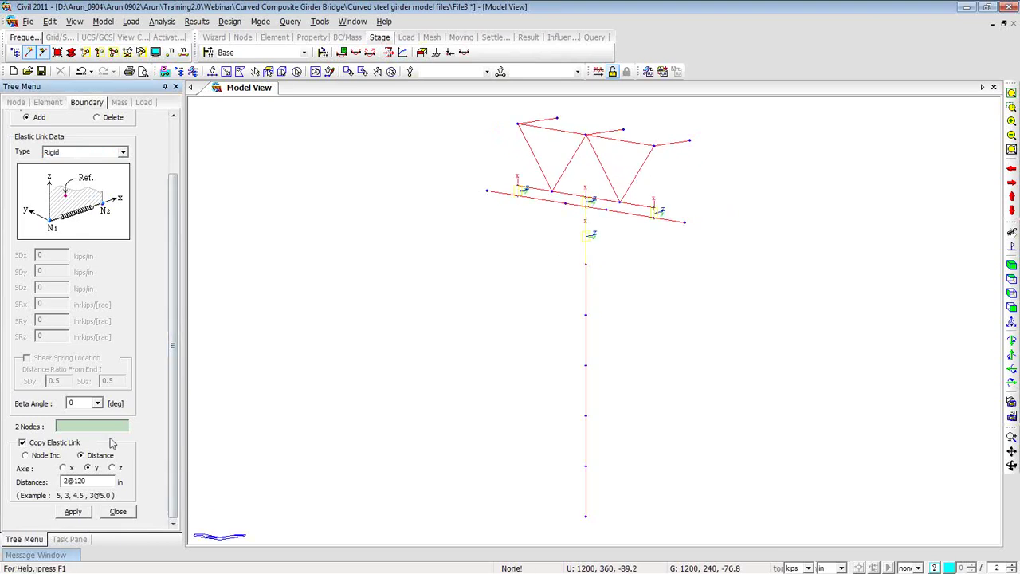
{"action": "left_click", "coordinate": [653, 209]}
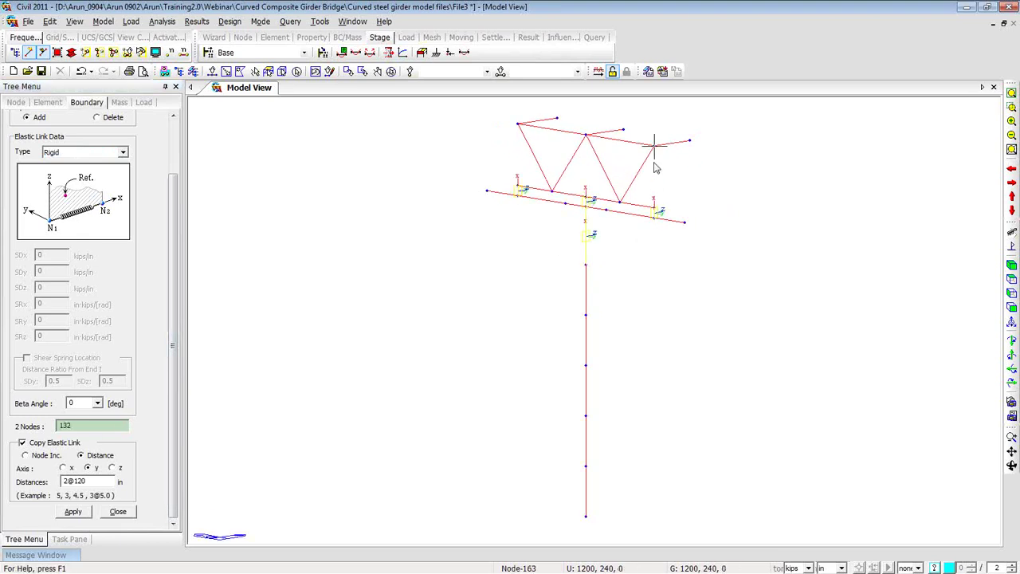
{"action": "left_click", "coordinate": [653, 147]}
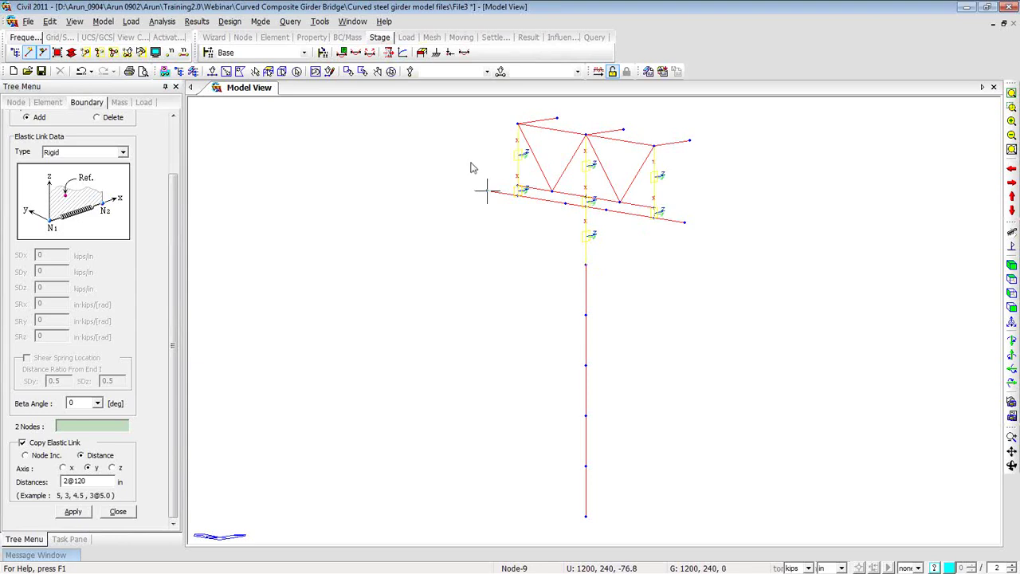
{"action": "left_click", "coordinate": [132, 514]}
Activate the entire bridge model, show it in top view and collapse the list of rigid links
{"action": "left_click", "coordinate": [113, 52]}
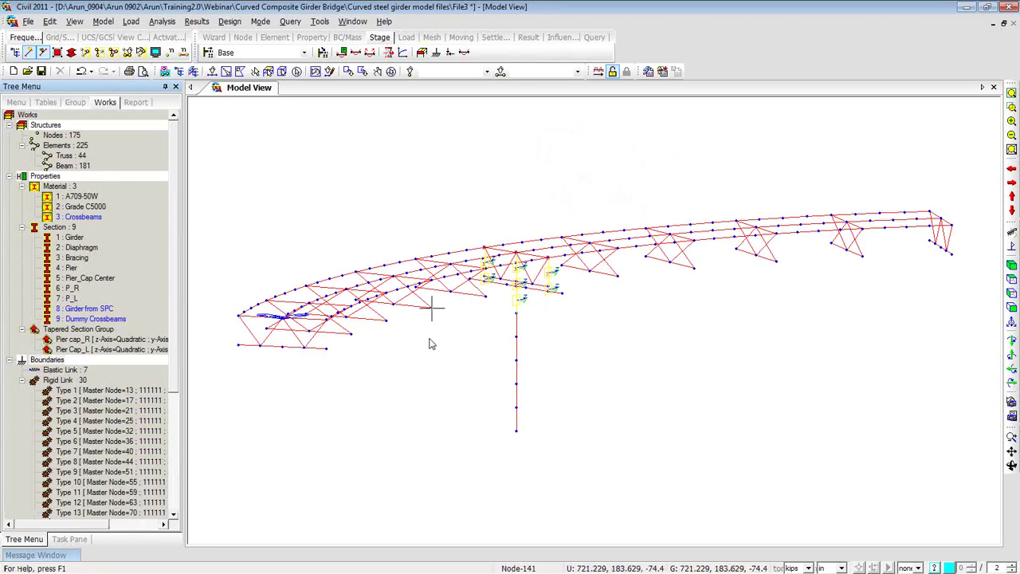
{"action": "left_click", "coordinate": [1012, 279]}
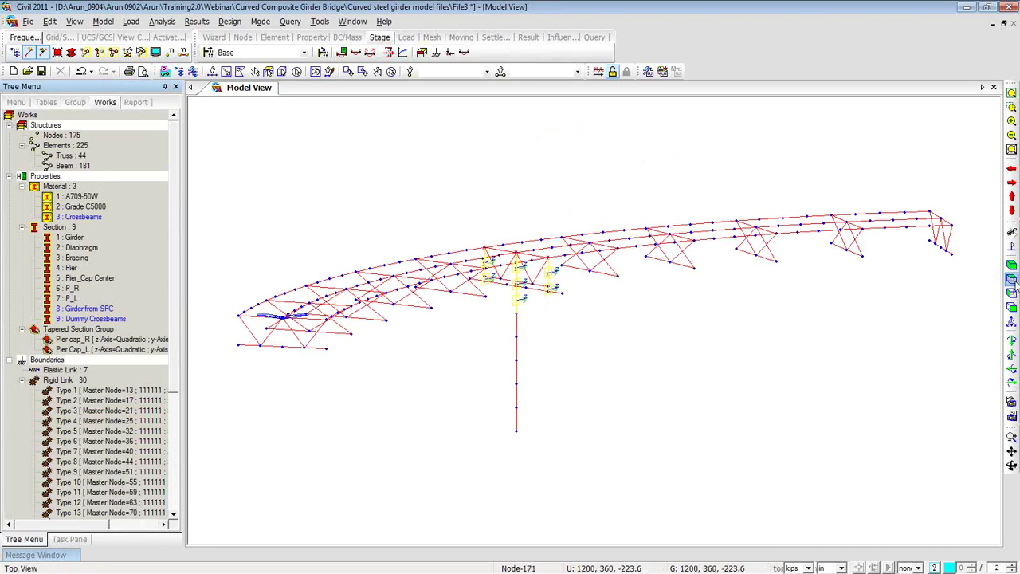
{"action": "left_click", "coordinate": [22, 380]}
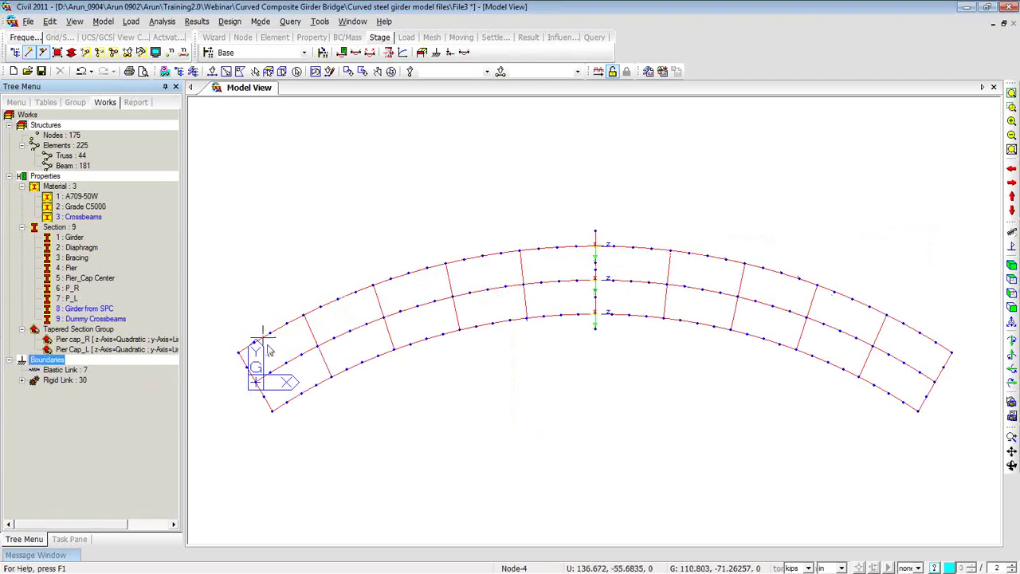
Set up the creation of general beam elements with material Crossbeams and section 9: Dummy Crossbeam
{"action": "right_click", "coordinate": [228, 129]}
{"action": "mouse_move", "coordinate": [263, 150]}
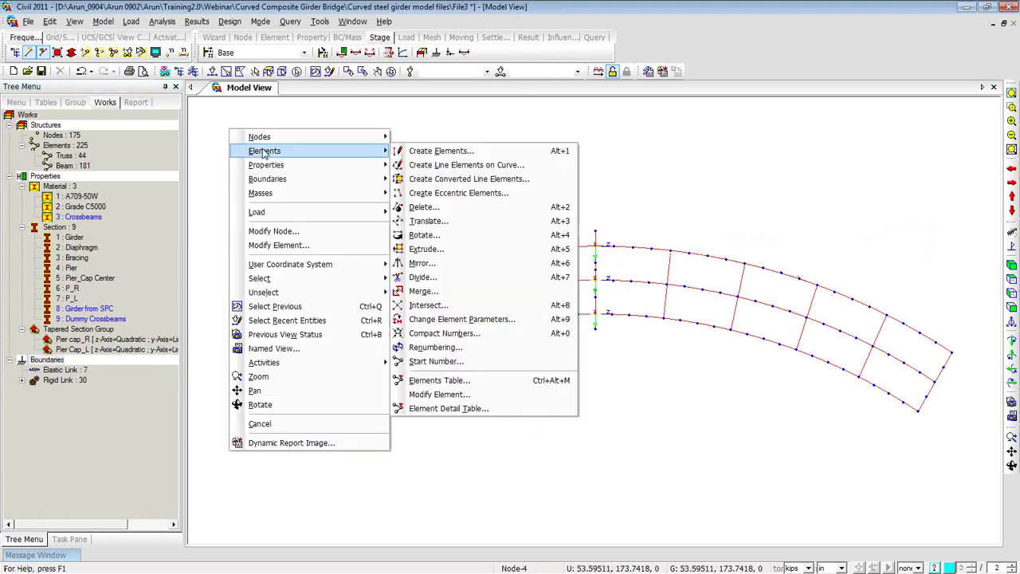
{"action": "left_click", "coordinate": [431, 153]}
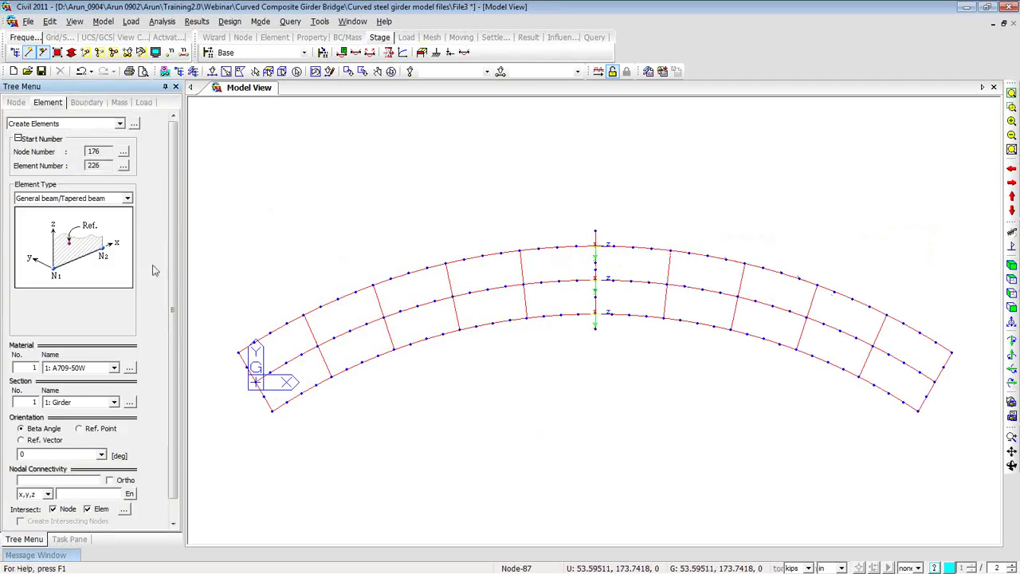
{"action": "left_click", "coordinate": [112, 370]}
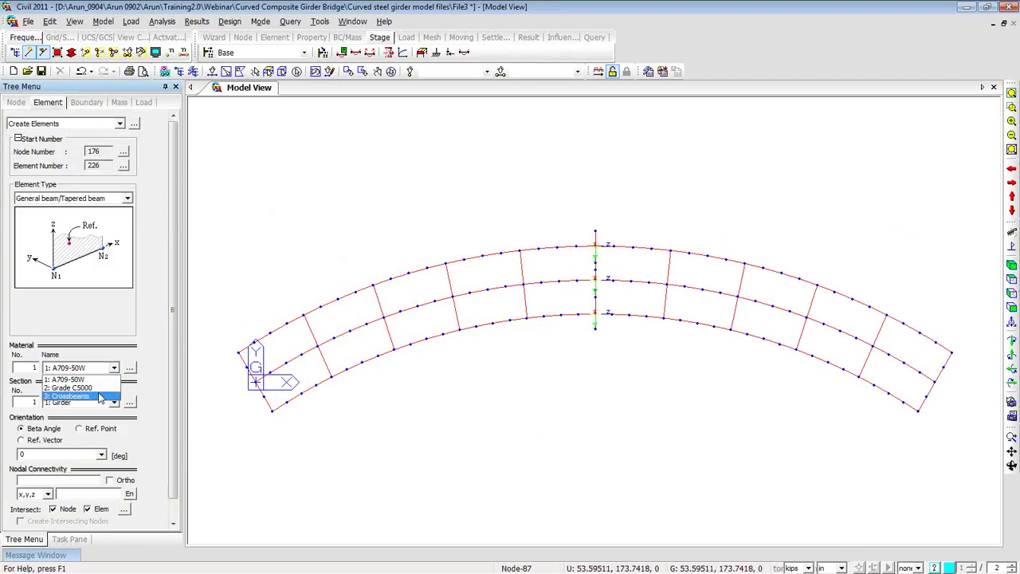
{"action": "left_click", "coordinate": [101, 396]}
{"action": "left_click", "coordinate": [113, 402]}
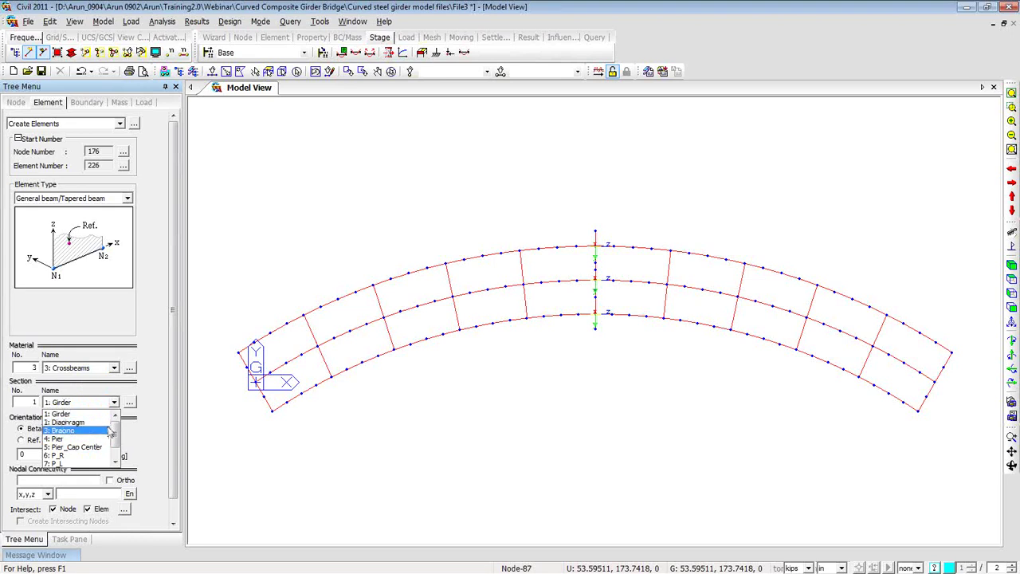
{"action": "scroll", "coordinate": [115, 435], "scroll_direction": "down", "scroll_amount": 2}
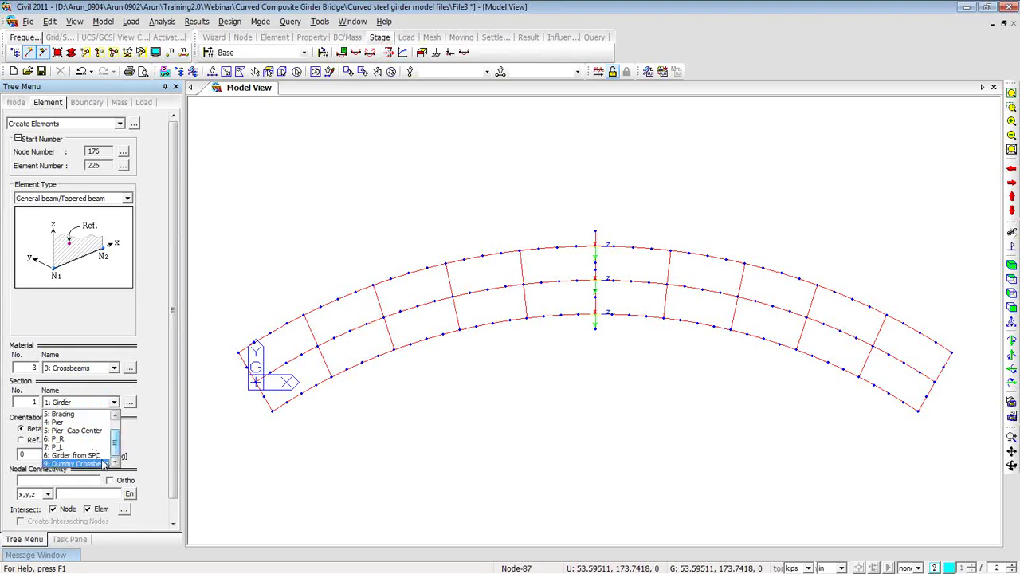
{"action": "left_click", "coordinate": [102, 463]}
{"action": "left_click", "coordinate": [71, 480]}
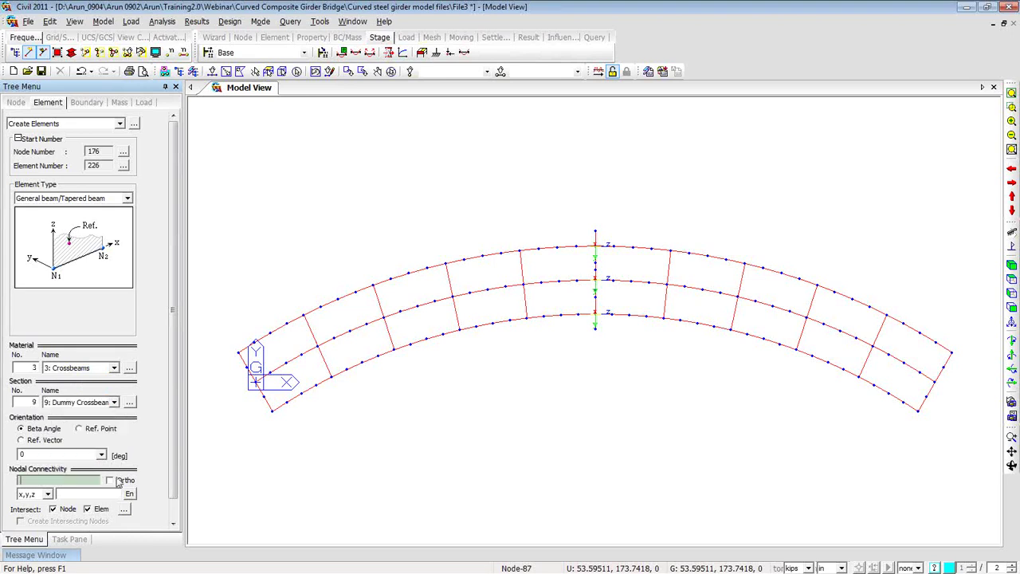
Create dummy crossbeams between the opposite nodes of the inner and outer girders, working from the bridge's start through the first diaphragm bays
{"action": "left_click", "coordinate": [272, 411]}
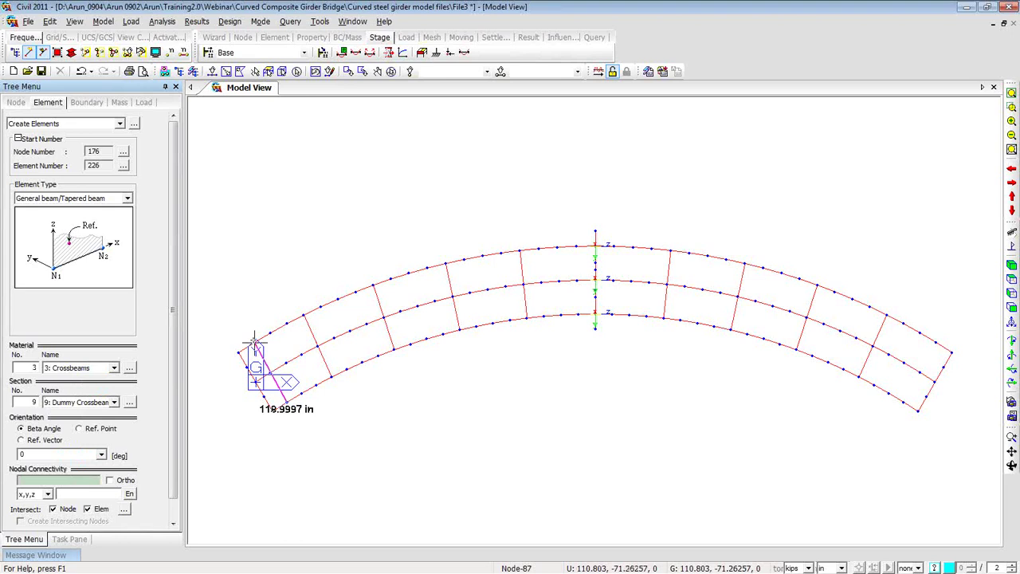
{"action": "left_click", "coordinate": [294, 400]}
{"action": "left_click", "coordinate": [285, 388]}
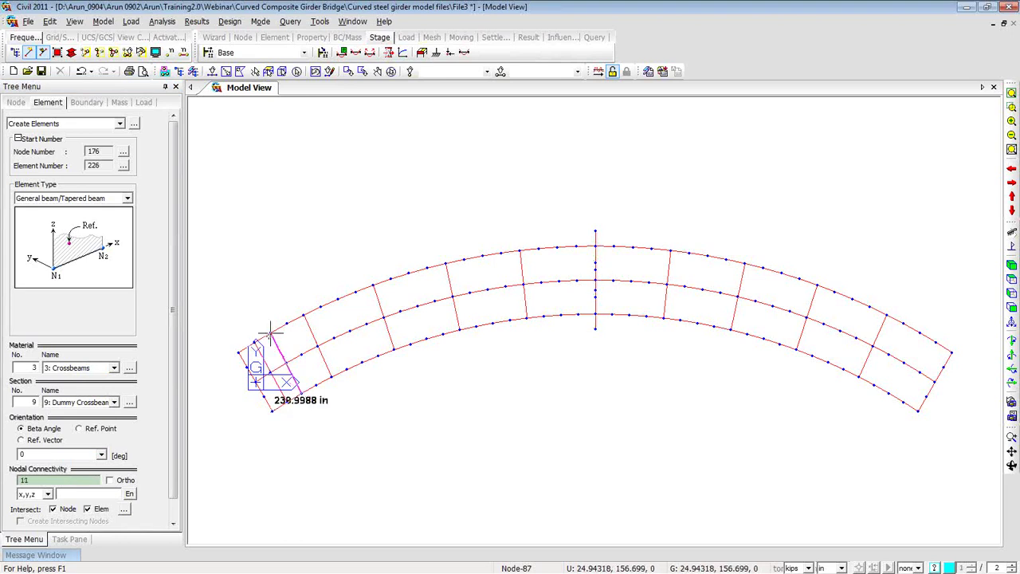
{"action": "left_click", "coordinate": [271, 332]}
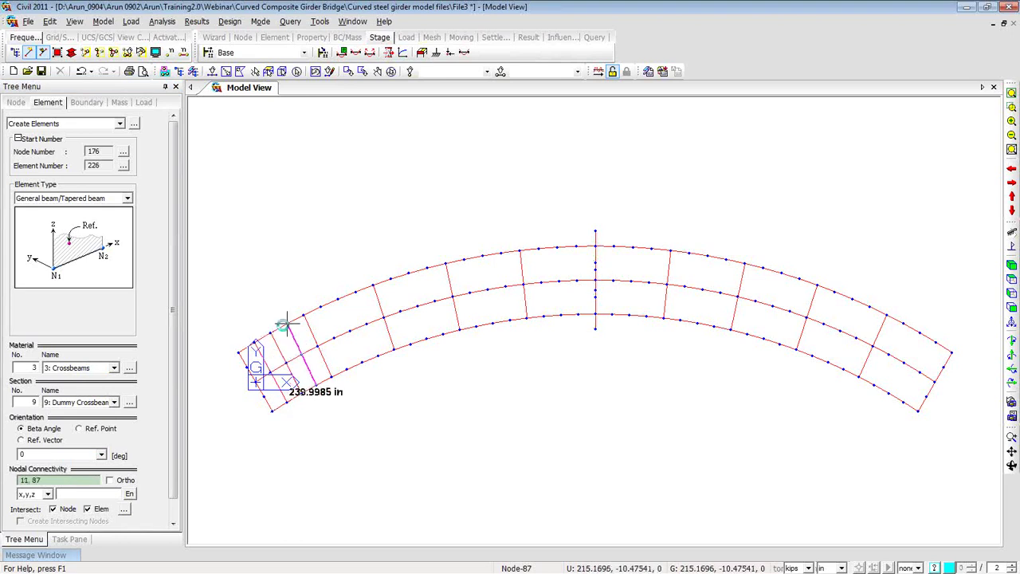
{"action": "left_click", "coordinate": [344, 366]}
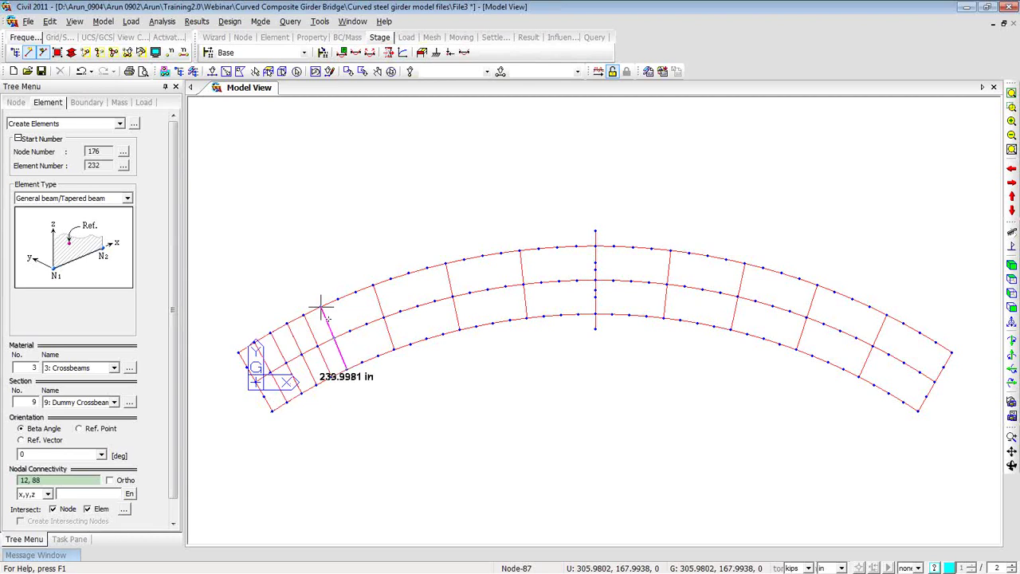
Create another dummy crossbeam between the inner and outer girders near the model's start, using the Crossbeams material
{"action": "left_click", "coordinate": [321, 309]}
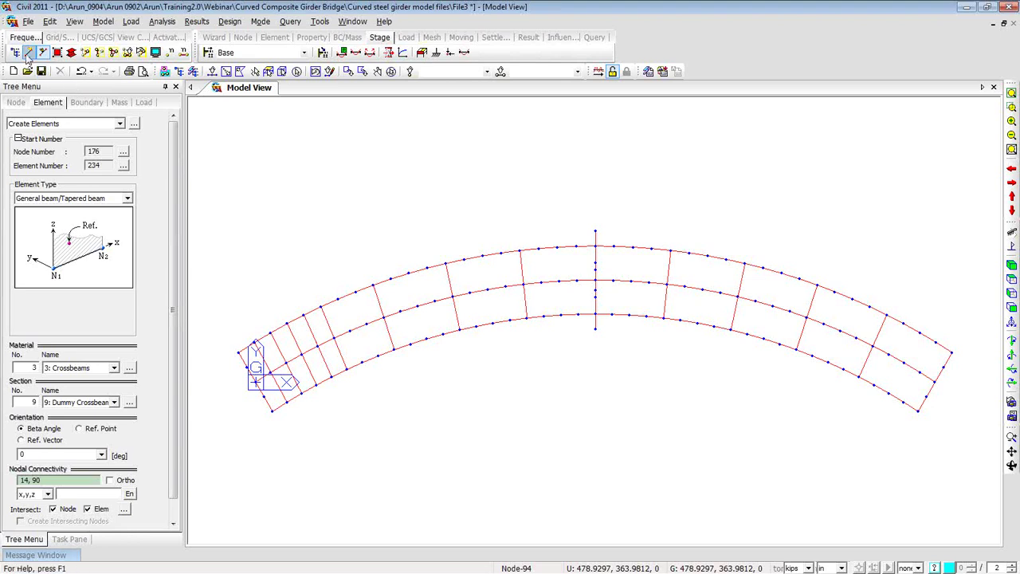
Open the File5 model from the Curved steel girder model files folder
{"action": "left_click", "coordinate": [27, 71]}
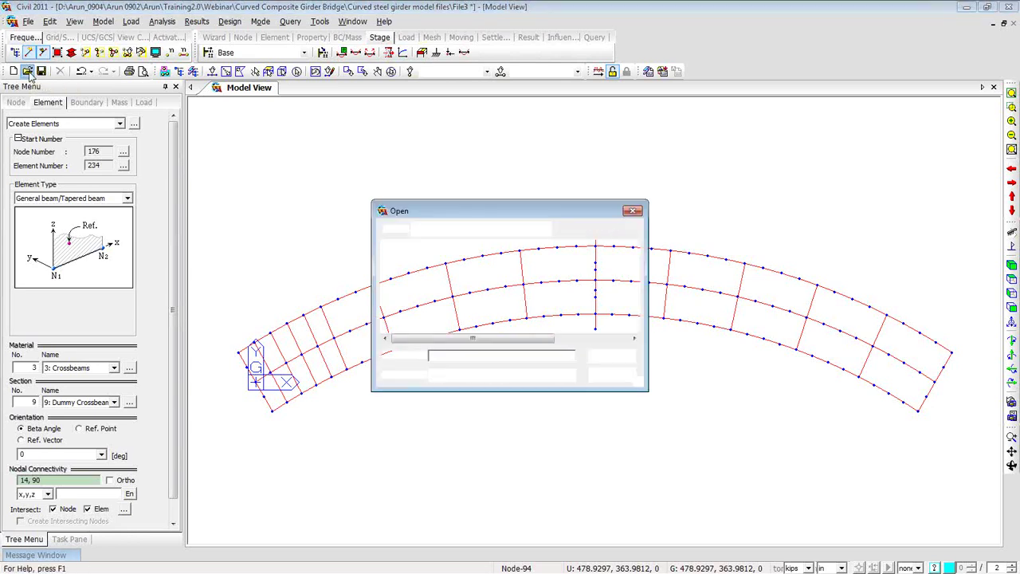
{"action": "left_click", "coordinate": [406, 310]}
{"action": "left_click", "coordinate": [611, 357]}
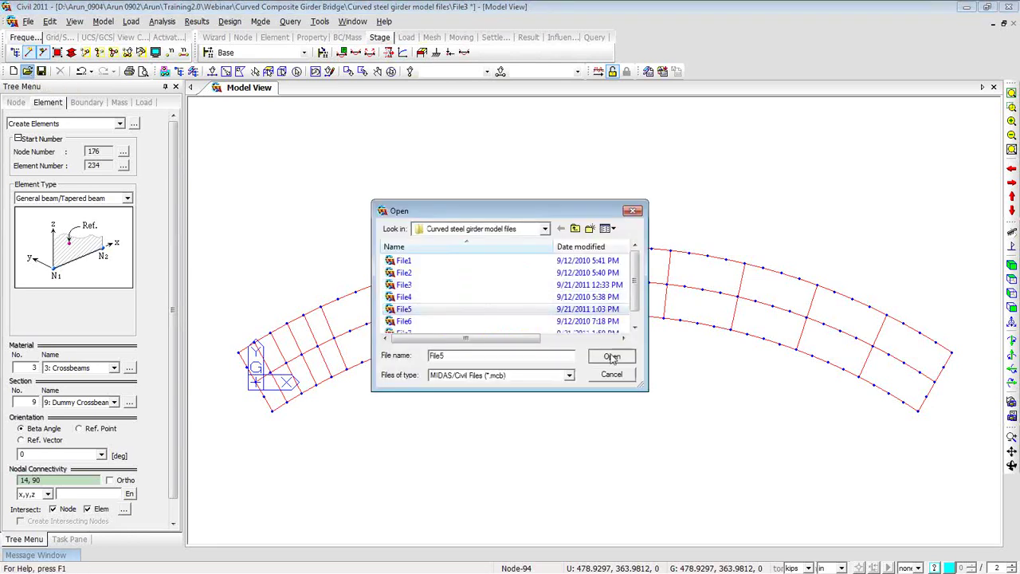
{"action": "left_click", "coordinate": [514, 321]}
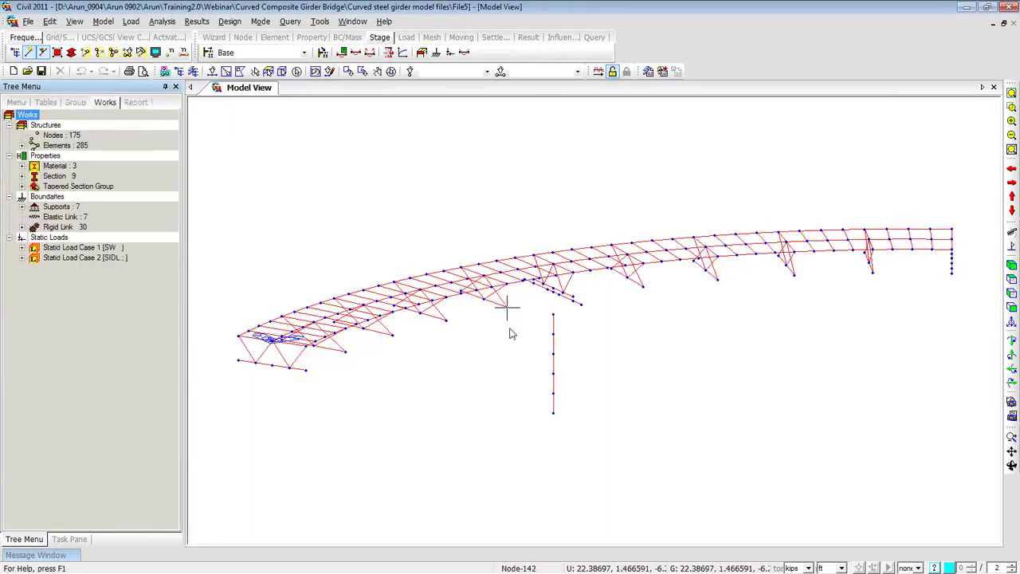
{"action": "mouse_move", "coordinate": [511, 333]}
{"action": "middle_mouse_down", "text": "ctrl"}
{"action": "mouse_move", "coordinate": [503, 319]}
{"action": "mouse_move", "coordinate": [480, 378]}
{"action": "mouse_move", "coordinate": [510, 332]}
{"action": "middle_mouse_up", "text": "ctrl"}
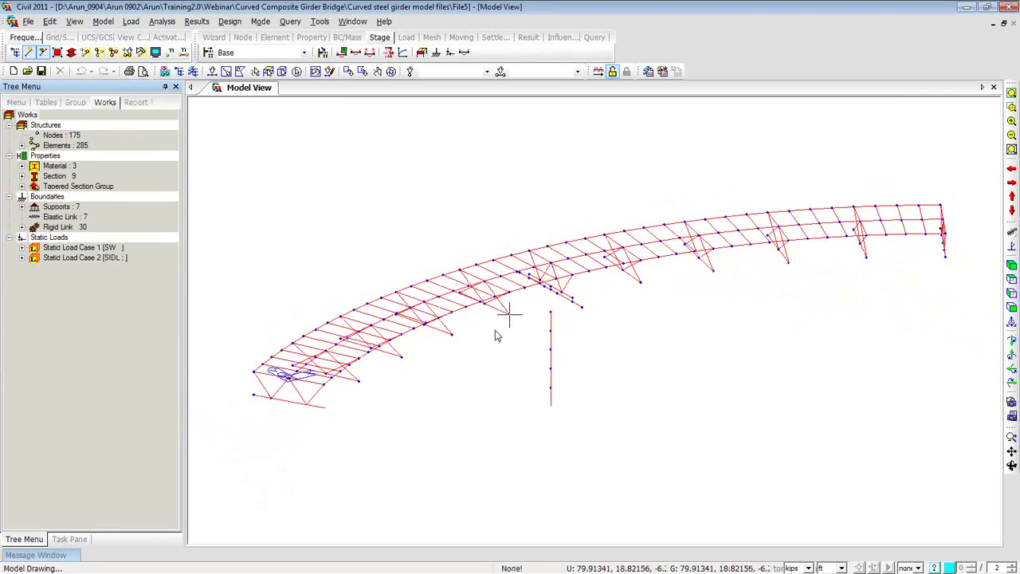
Delete all three existing support types from the model's boundaries
{"action": "left_click", "coordinate": [22, 208]}
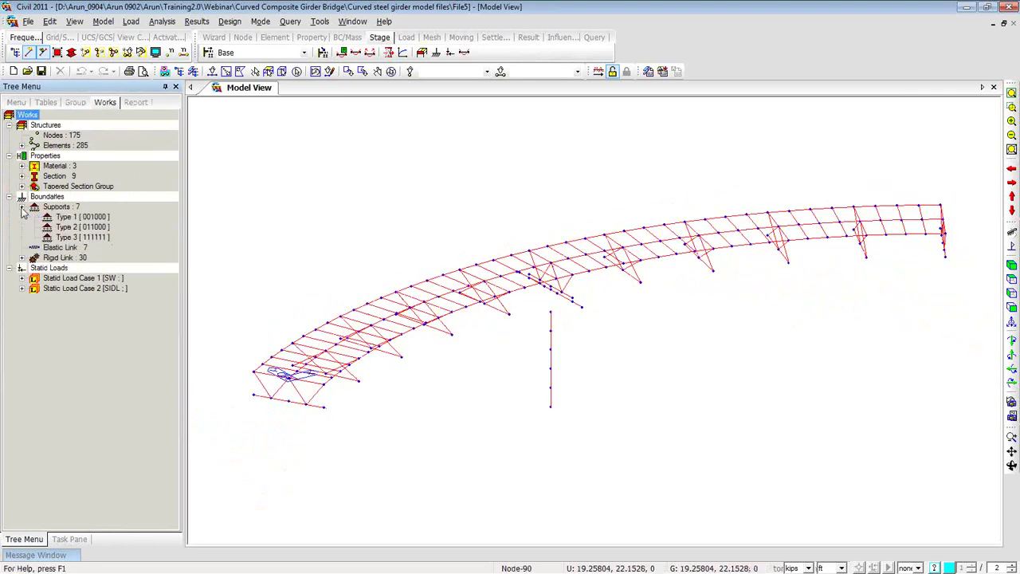
{"action": "left_click", "coordinate": [72, 218]}
{"action": "key", "text": "Delete"}
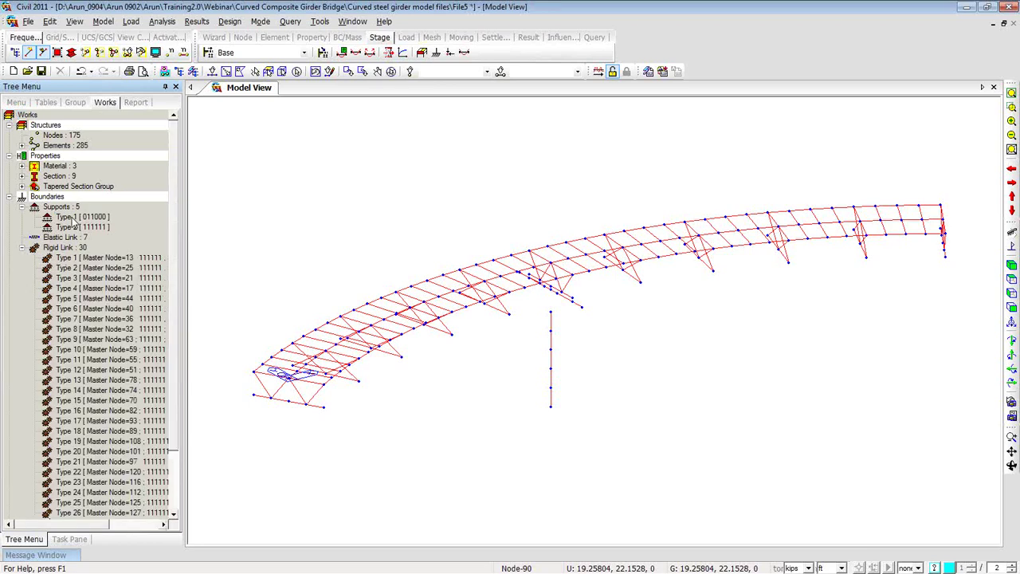
{"action": "key", "text": "Delete"}
{"action": "key", "text": "Delete"}
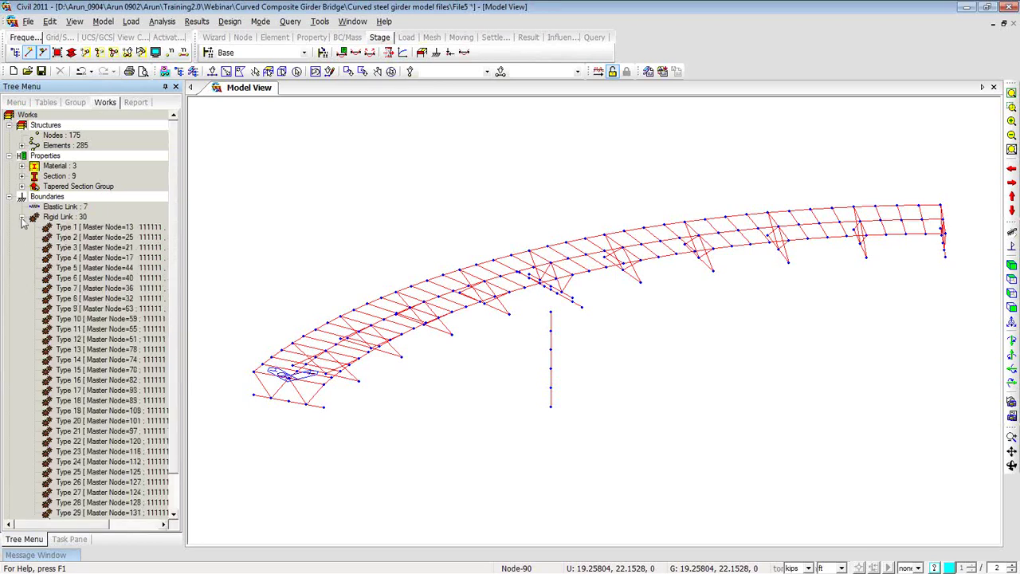
Delete the self weight under load case SW and the loads assigned under load case SIDL
{"action": "left_click", "coordinate": [23, 227]}
{"action": "left_click", "coordinate": [23, 237]}
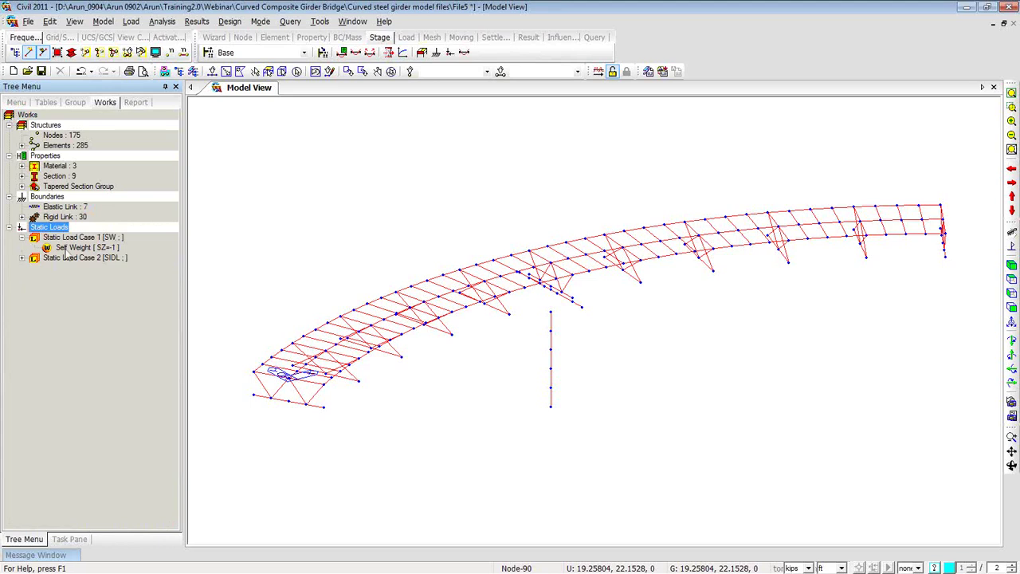
{"action": "left_click", "coordinate": [22, 236]}
{"action": "left_click", "coordinate": [23, 247]}
{"action": "left_click", "coordinate": [65, 258]}
{"action": "key", "text": "Delete"}
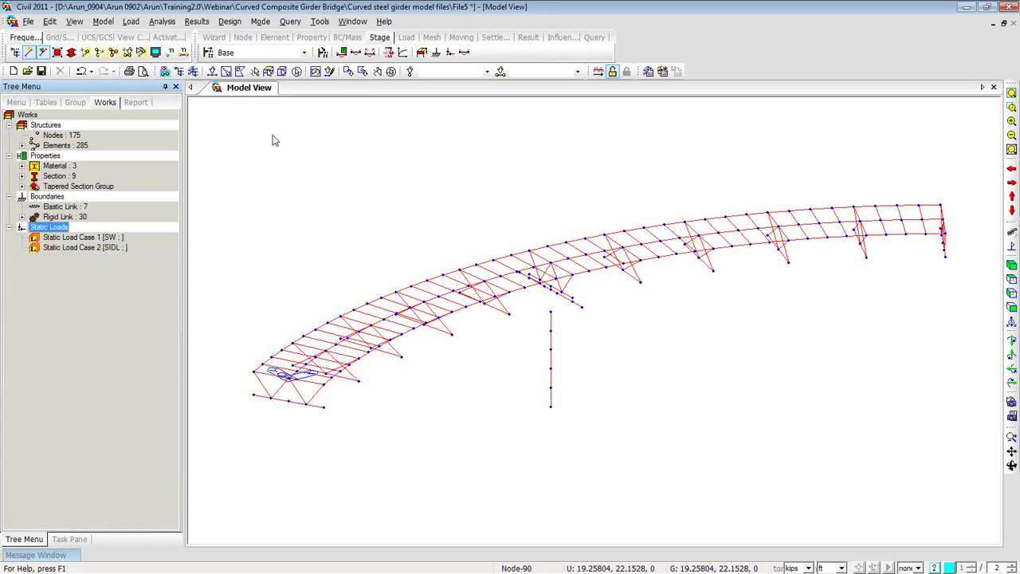
Add supports restraining Dy and Dz at the four outer bearing nodes, two at each end of the bridge
{"action": "left_click", "coordinate": [237, 150]}
{"action": "right_click", "coordinate": [241, 141]}
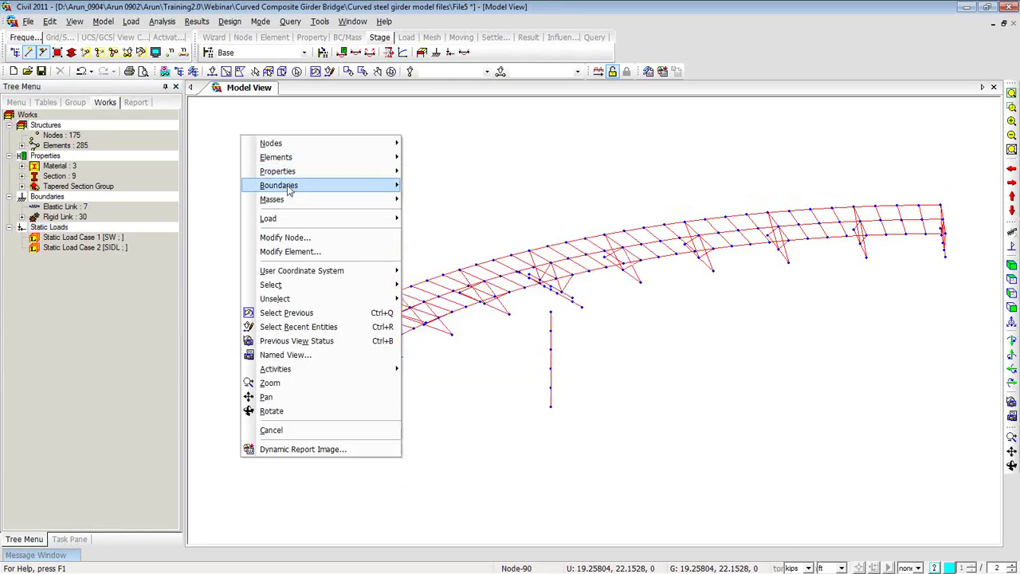
{"action": "mouse_move", "coordinate": [289, 185]}
{"action": "left_click", "coordinate": [478, 9]}
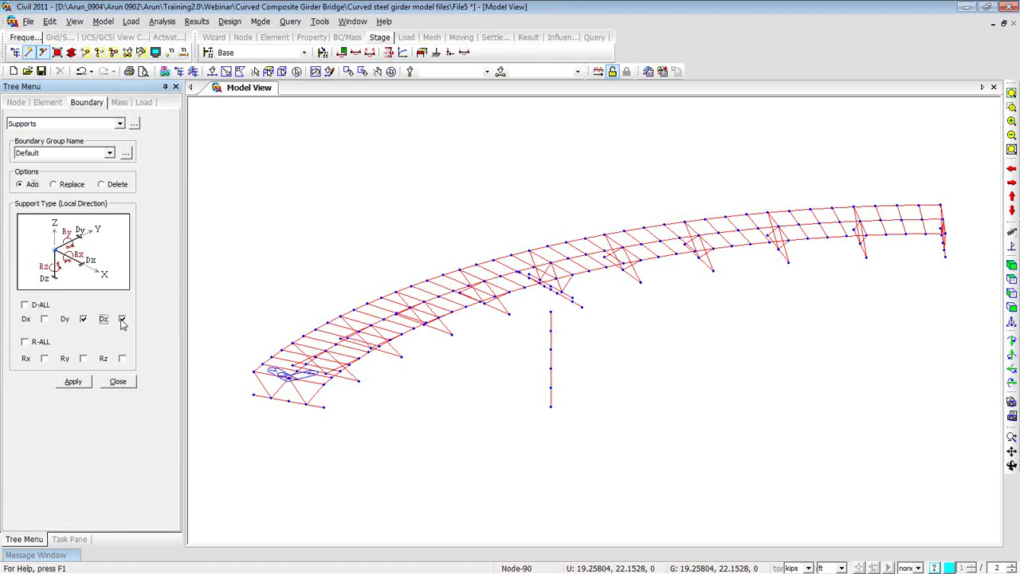
{"action": "left_click", "coordinate": [212, 71]}
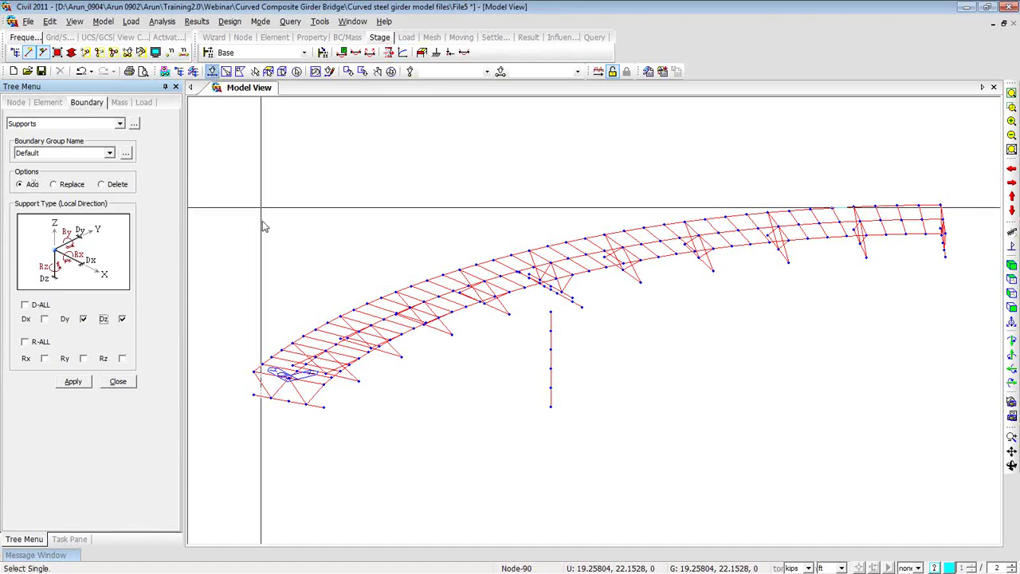
{"action": "left_click", "coordinate": [322, 408]}
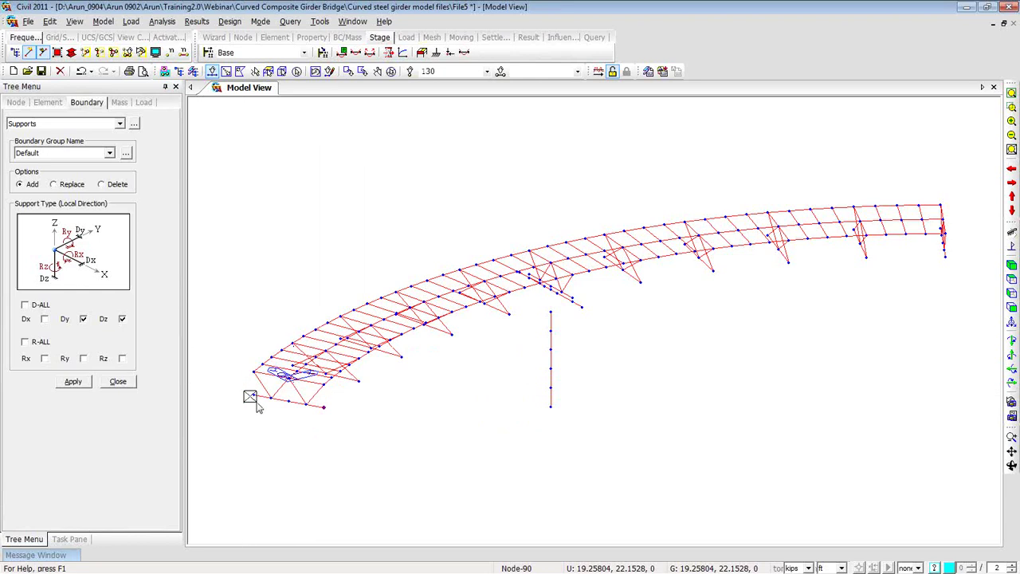
{"action": "left_click", "coordinate": [508, 313]}
{"action": "middle_click_drag", "start_coordinate": [899, 284], "coordinate": [913, 271], "text": "ctrl"}
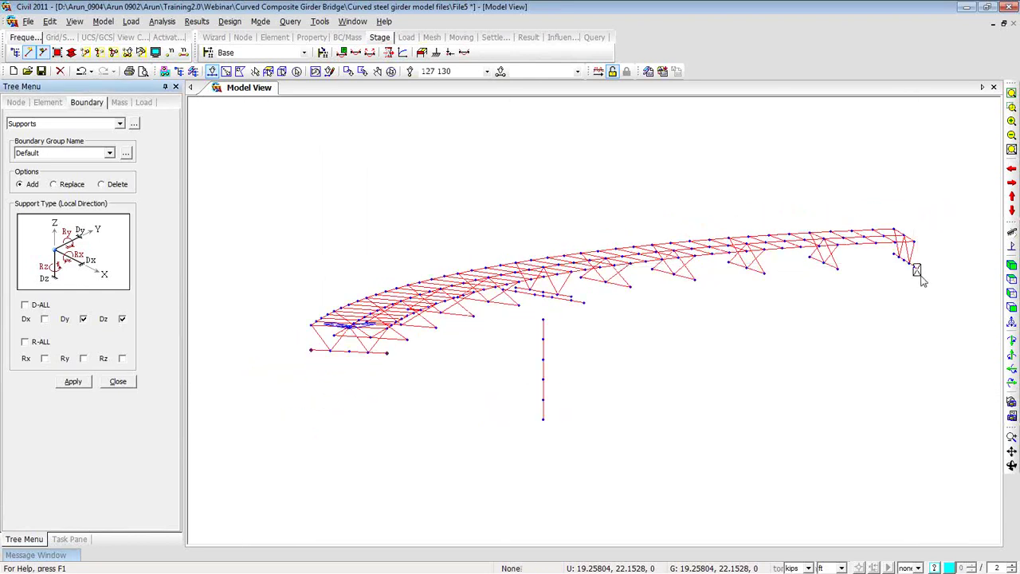
{"action": "left_click", "coordinate": [920, 278]}
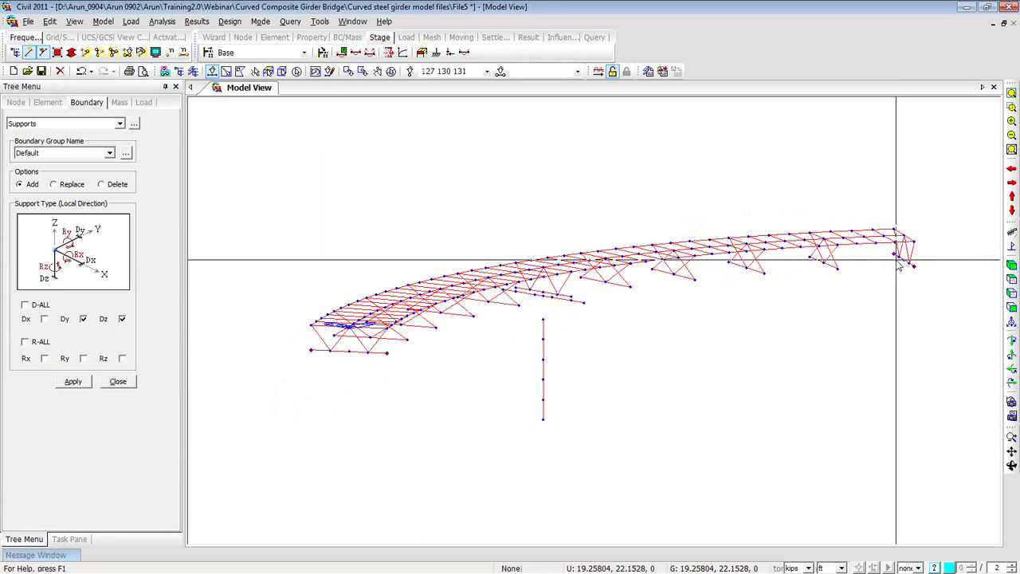
{"action": "left_click", "coordinate": [392, 363]}
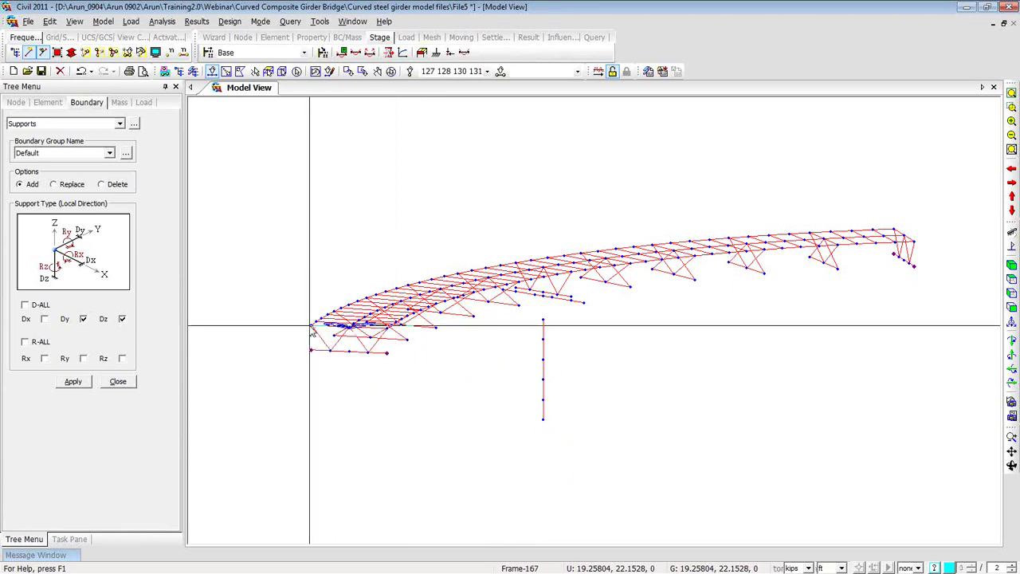
{"action": "left_click", "coordinate": [75, 381]}
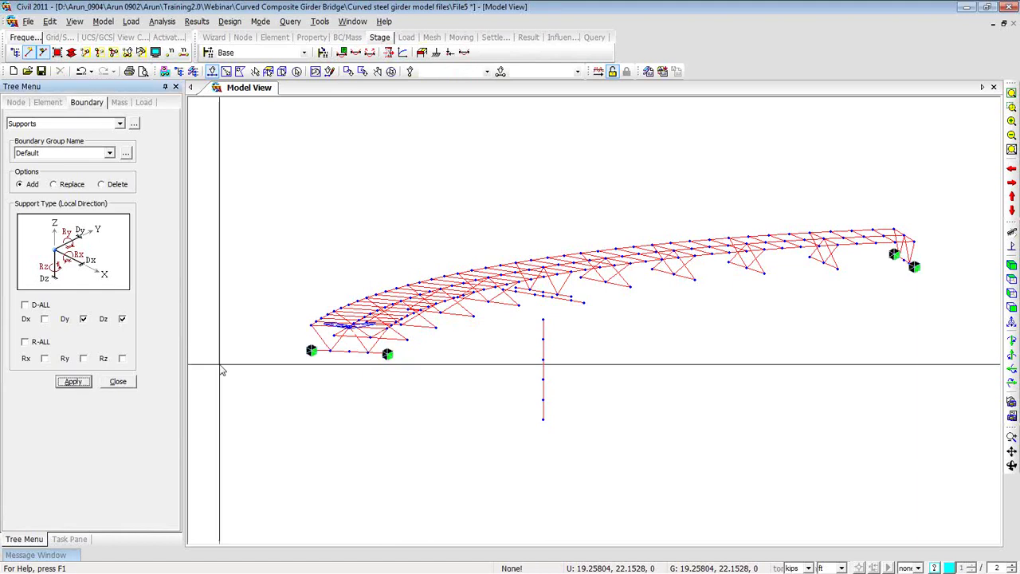
Add supports restraining only Dz at the middle bearing node of each bridge end
{"action": "left_click", "coordinate": [349, 352]}
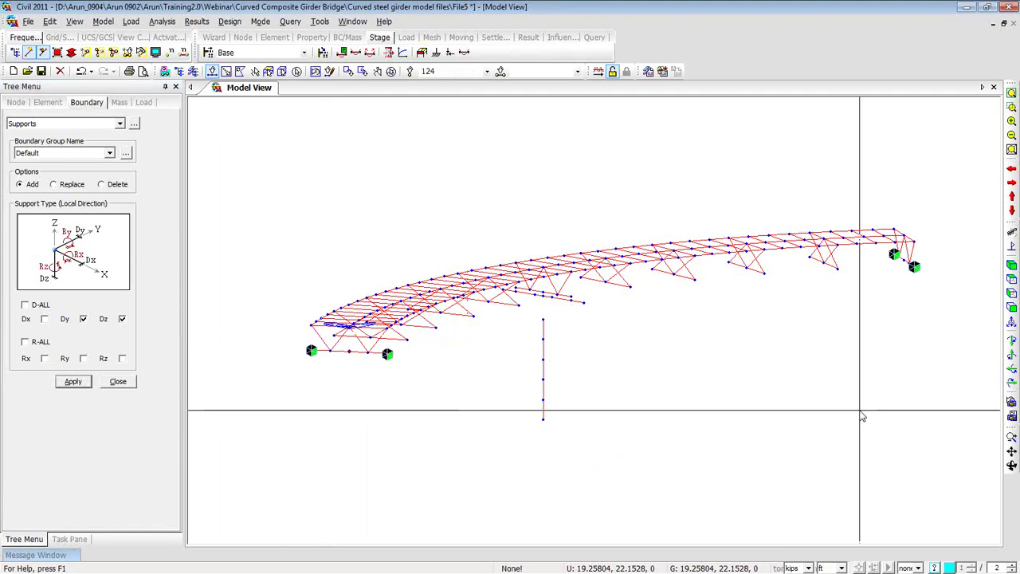
{"action": "left_click", "coordinate": [905, 264]}
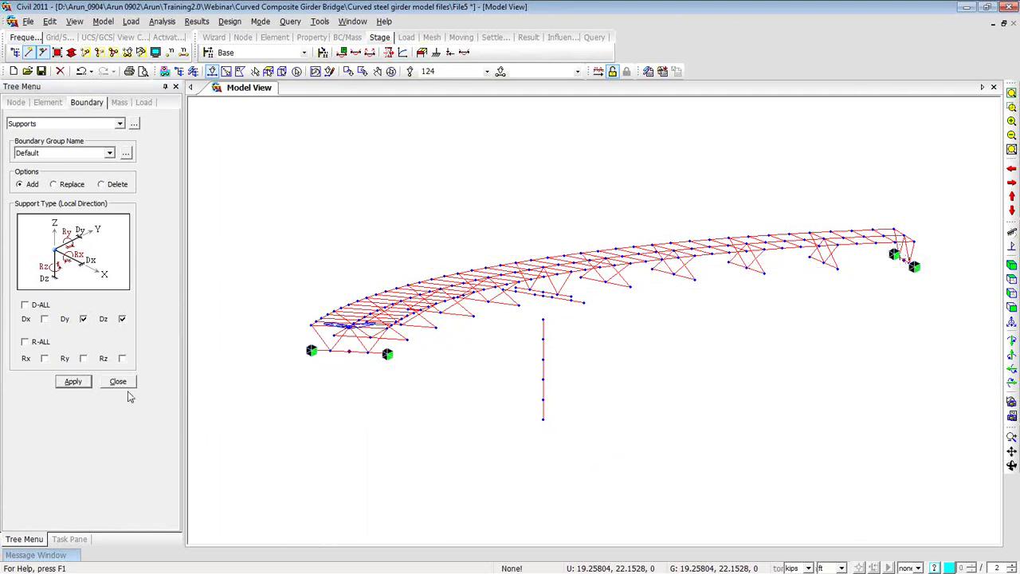
{"action": "left_click", "coordinate": [84, 319]}
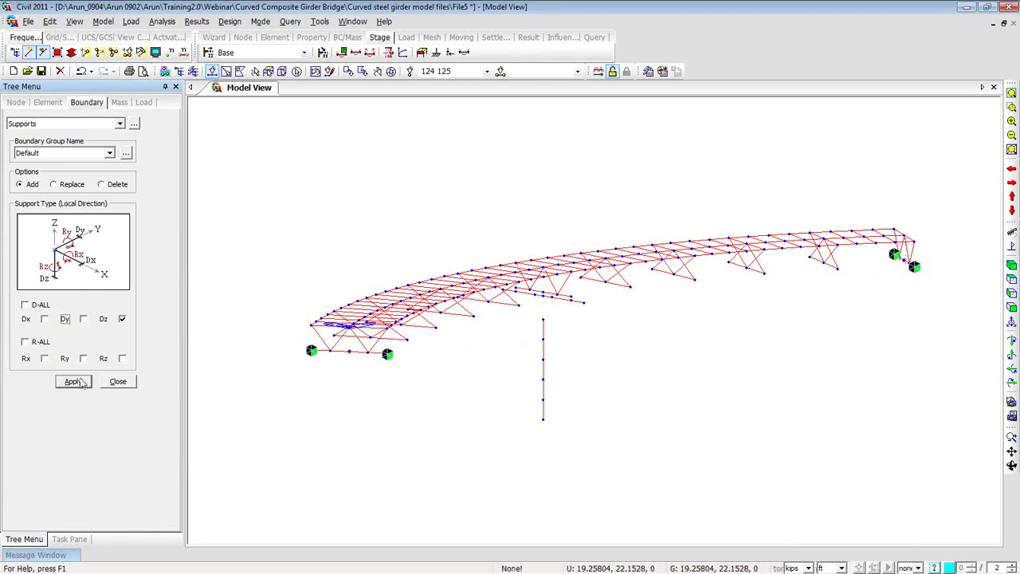
{"action": "left_click", "coordinate": [73, 382]}
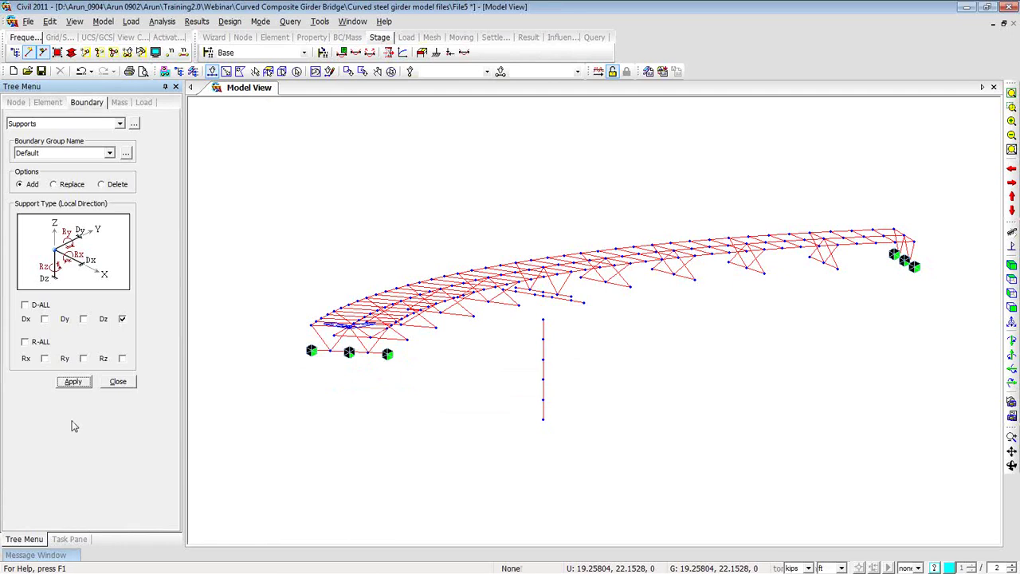
Add a fully fixed support with D-ALL and R-ALL at the pier's base node
{"action": "left_click", "coordinate": [25, 342]}
{"action": "left_click", "coordinate": [543, 418]}
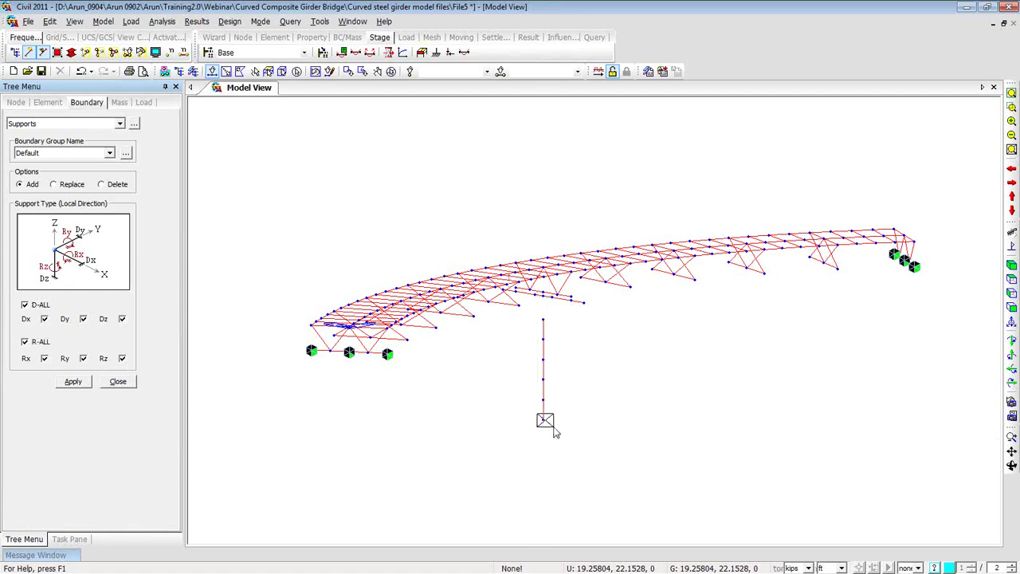
{"action": "left_click", "coordinate": [72, 382]}
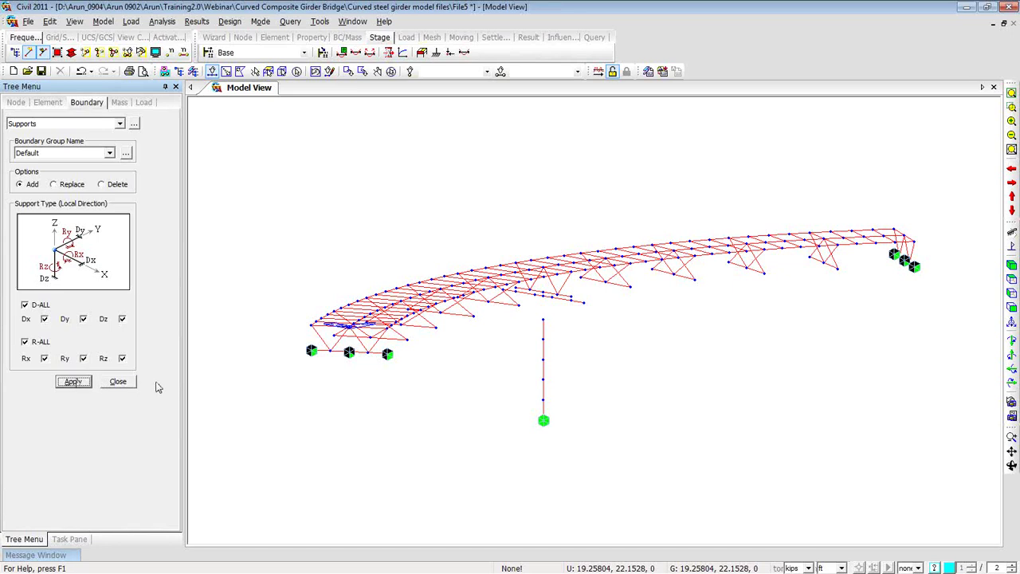
Start a Node Local Axis definition with the 3 points input method
{"action": "right_click", "coordinate": [226, 168]}
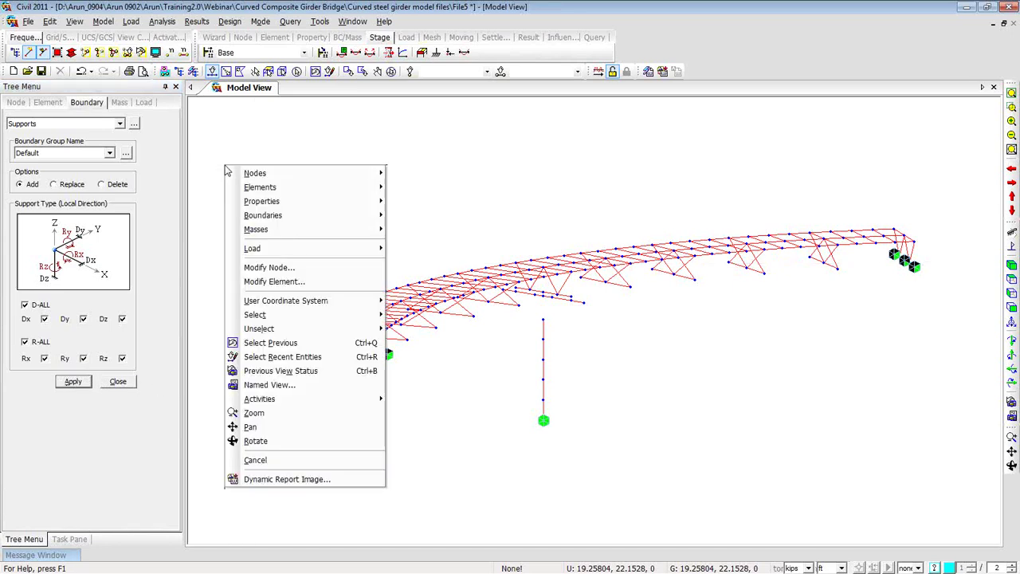
{"action": "mouse_move", "coordinate": [236, 178]}
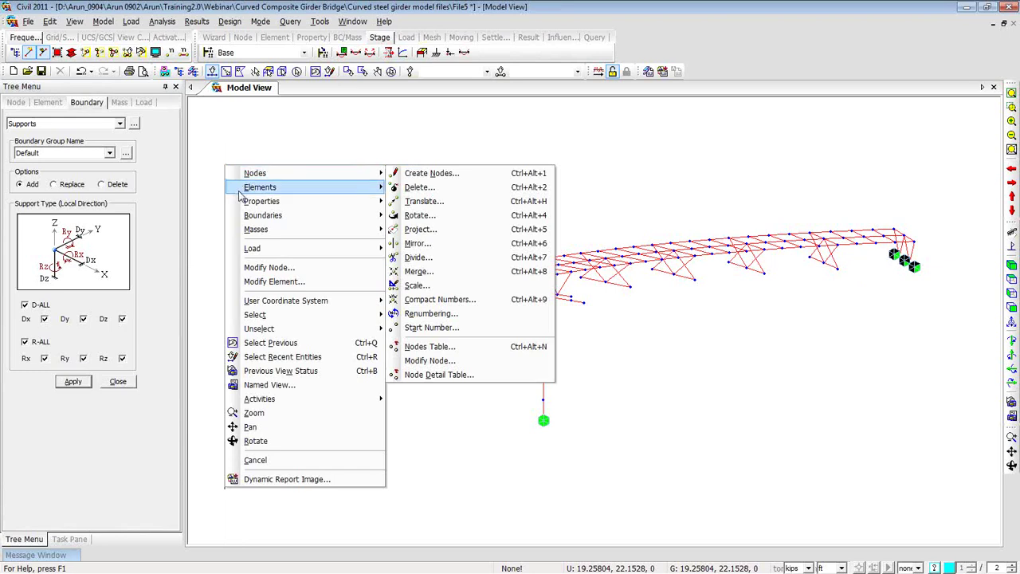
{"action": "mouse_move", "coordinate": [263, 217]}
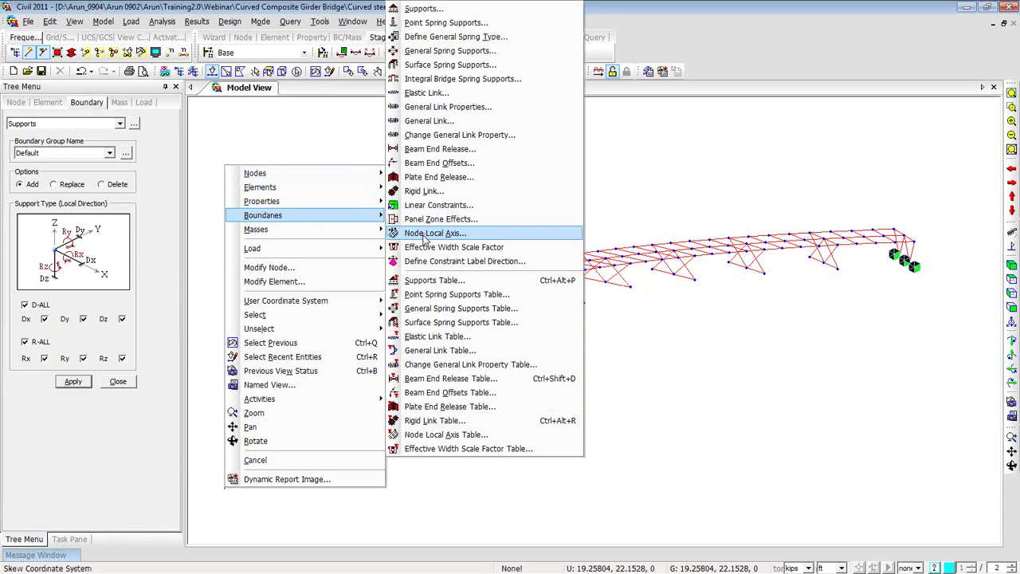
{"action": "left_click", "coordinate": [425, 237]}
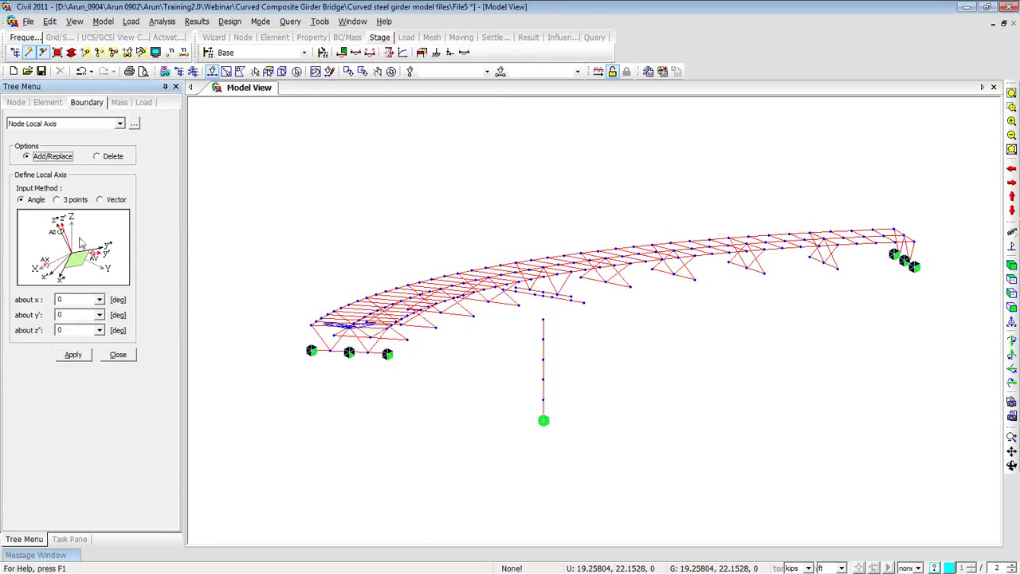
{"action": "left_click", "coordinate": [56, 200]}
Define and apply the local axis with P0 (5, -8.660254, -6.4), P1 (22.38697, 1.466591, -6.2) and P2 (2.5, -4.330127, -6.4)
{"action": "left_click", "coordinate": [60, 299]}
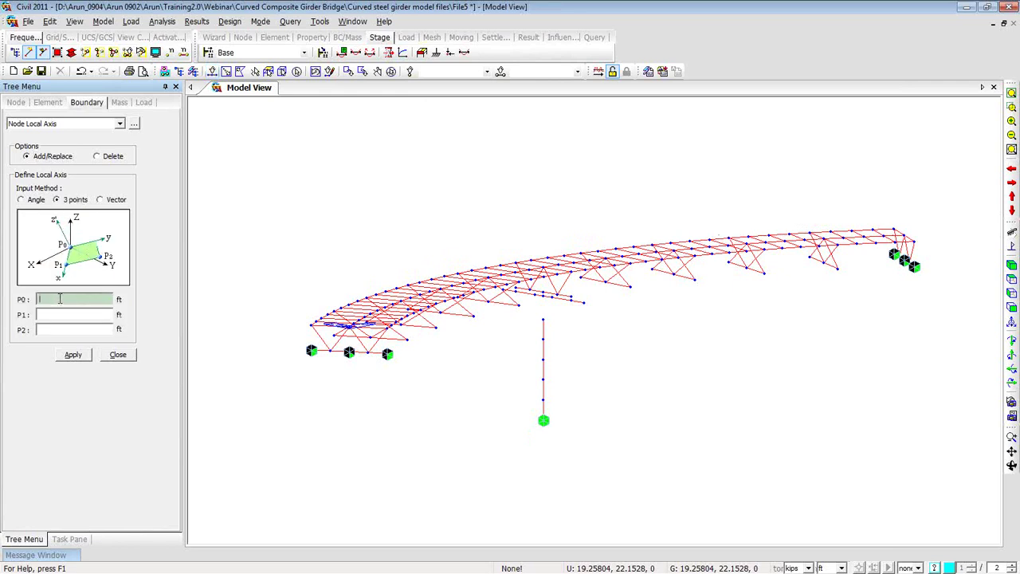
{"action": "left_click", "coordinate": [387, 355]}
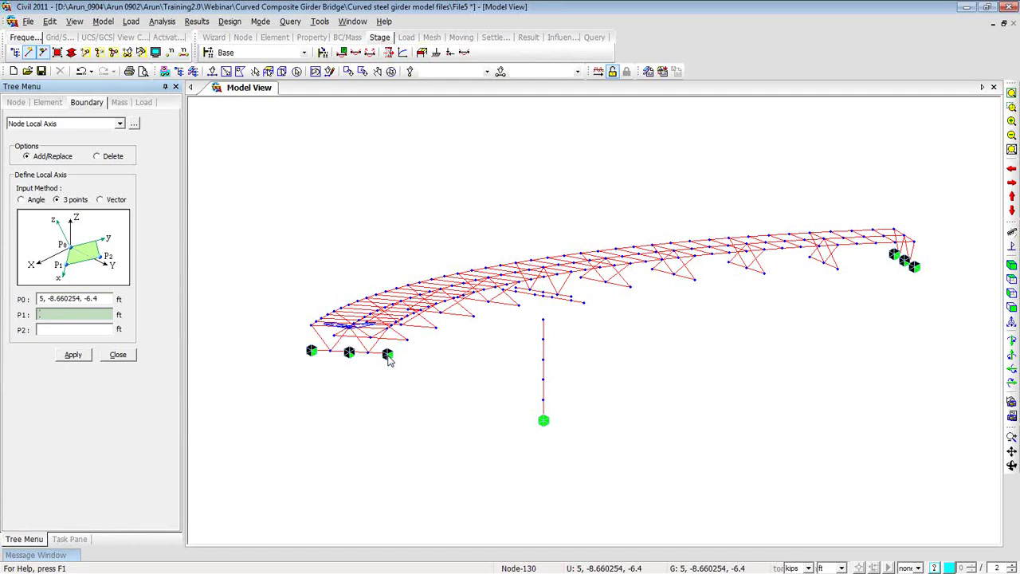
{"action": "left_click", "coordinate": [388, 357]}
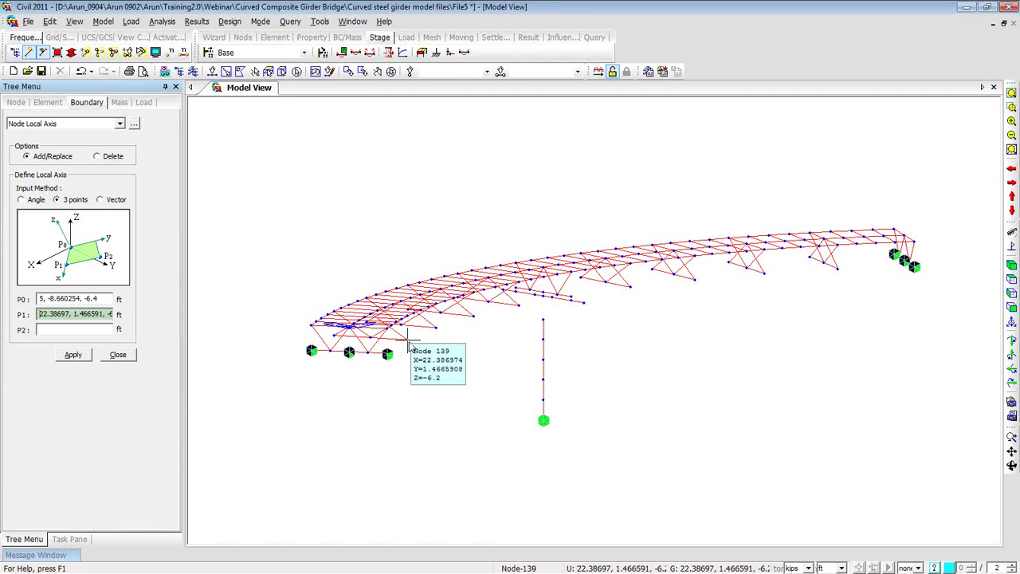
{"action": "left_click", "coordinate": [408, 344]}
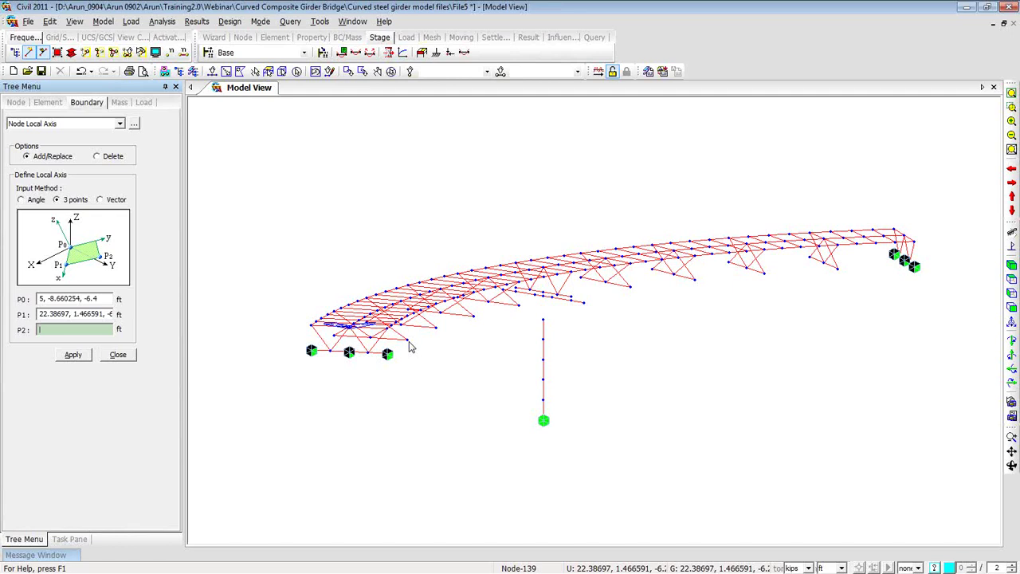
{"action": "left_click", "coordinate": [409, 347]}
{"action": "left_click", "coordinate": [368, 354]}
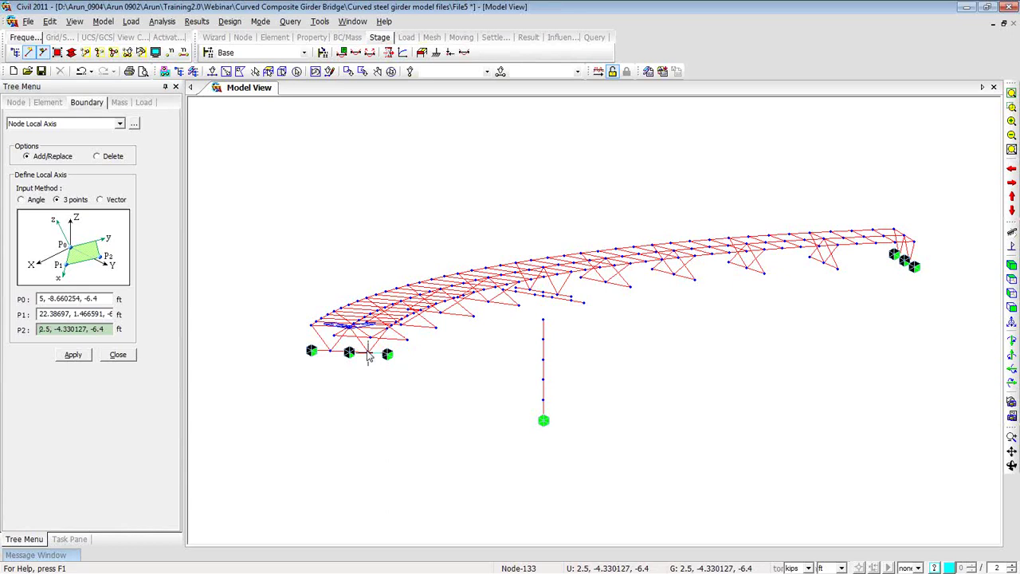
{"action": "left_click", "coordinate": [74, 354]}
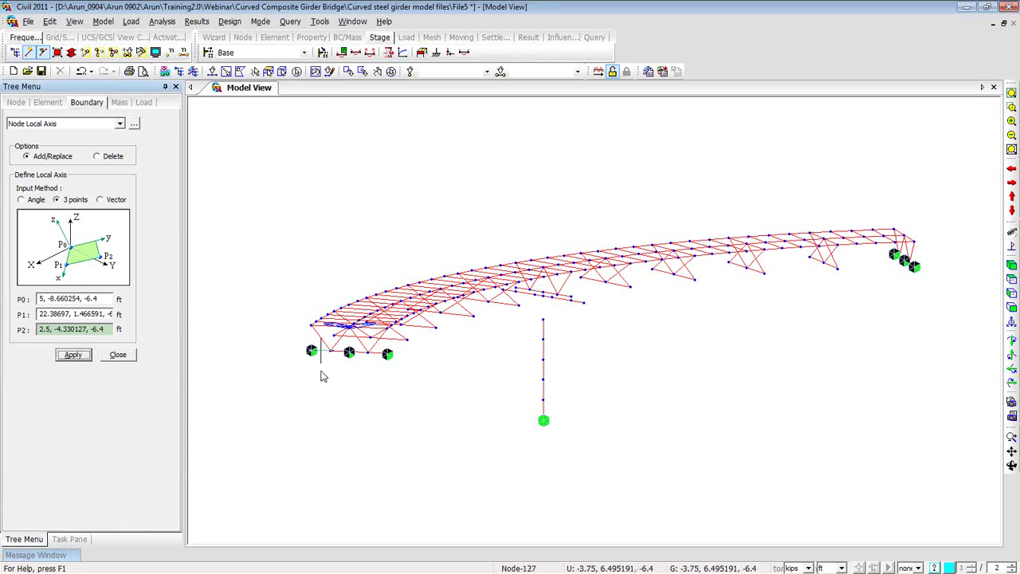
{"action": "middle_click_drag", "start_coordinate": [319, 378], "coordinate": [289, 415], "text": "ctrl"}
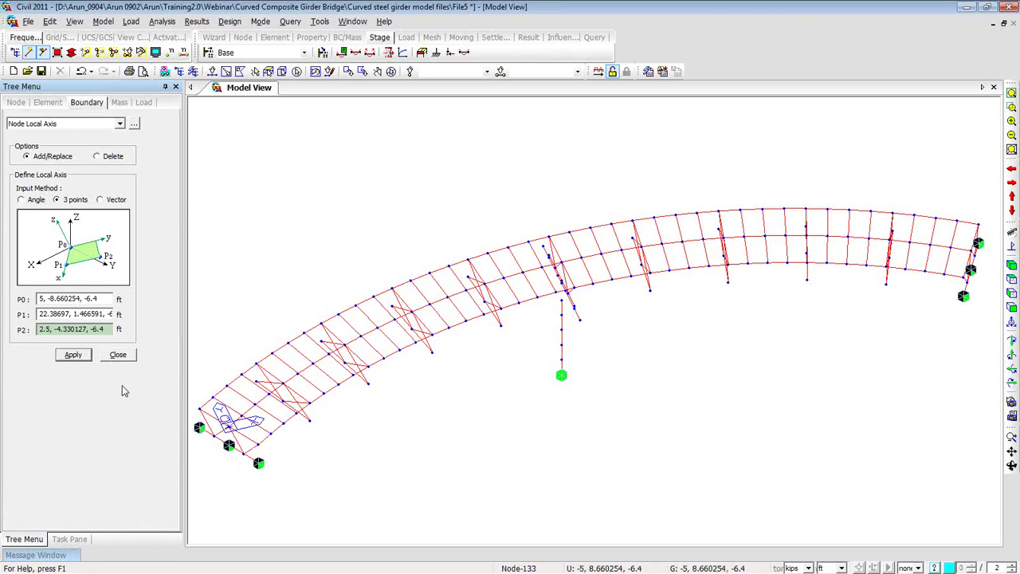
Apply the 3-point node local axis to the three bearing nodes at the bridge's near end and check the axes' orientation
{"action": "left_click", "coordinate": [80, 356]}
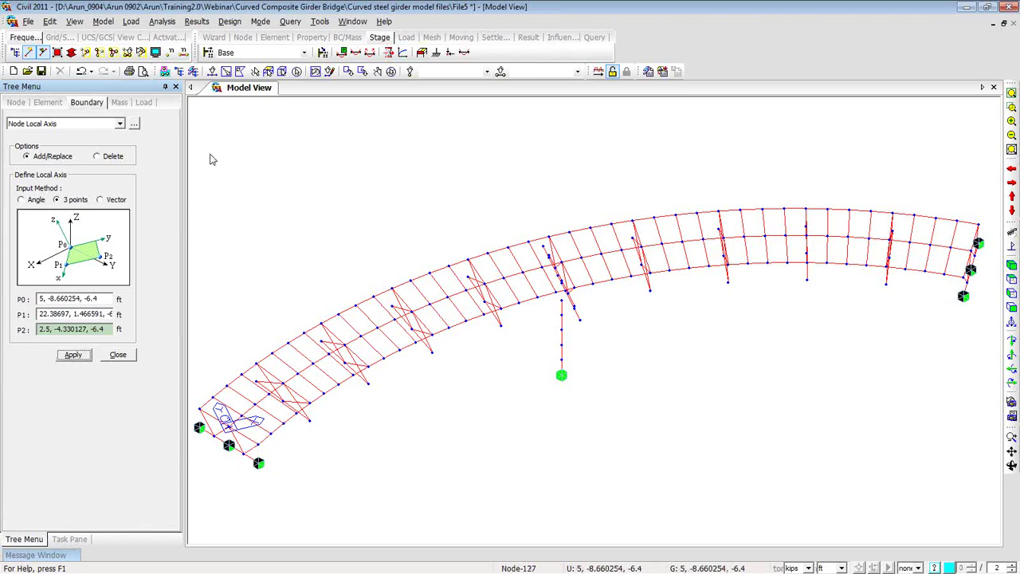
{"action": "left_click", "coordinate": [212, 71]}
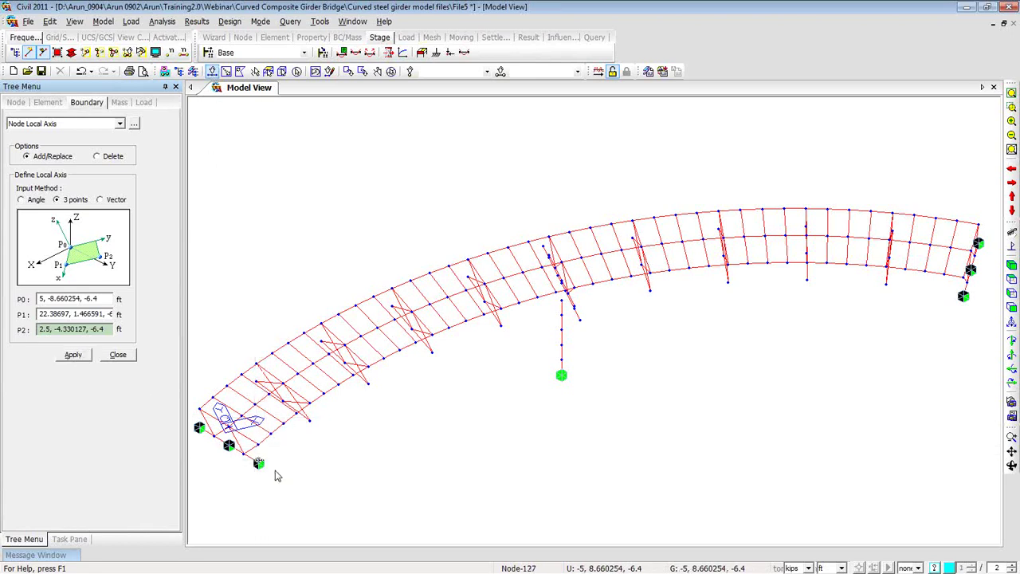
{"action": "left_click", "coordinate": [259, 462]}
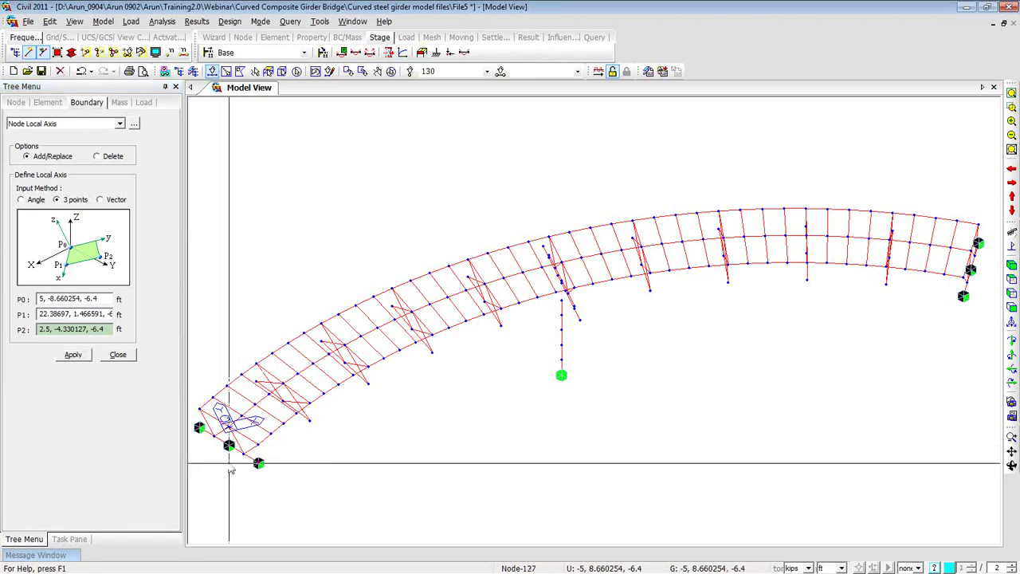
{"action": "left_click", "coordinate": [200, 428]}
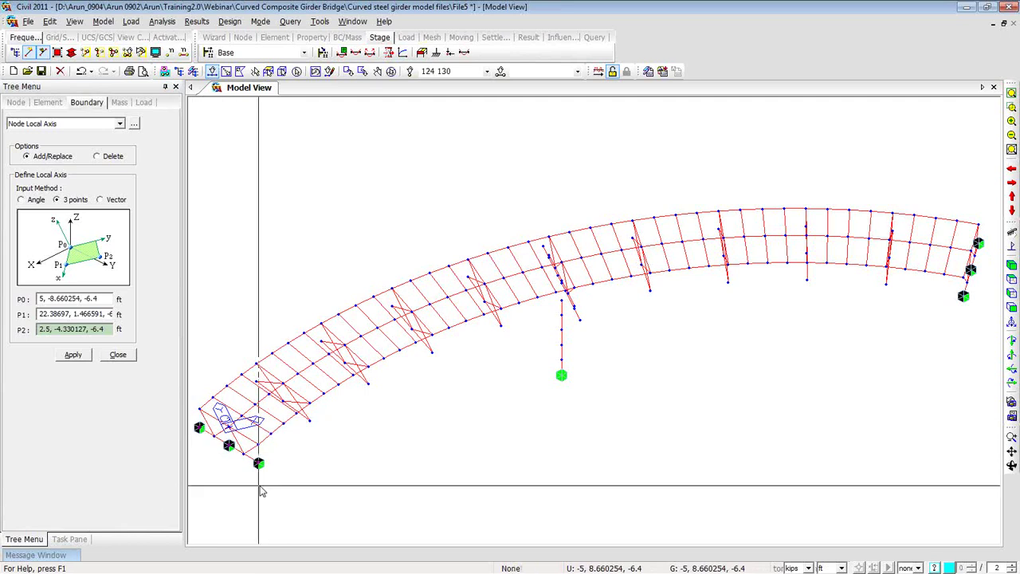
{"action": "left_click", "coordinate": [229, 444]}
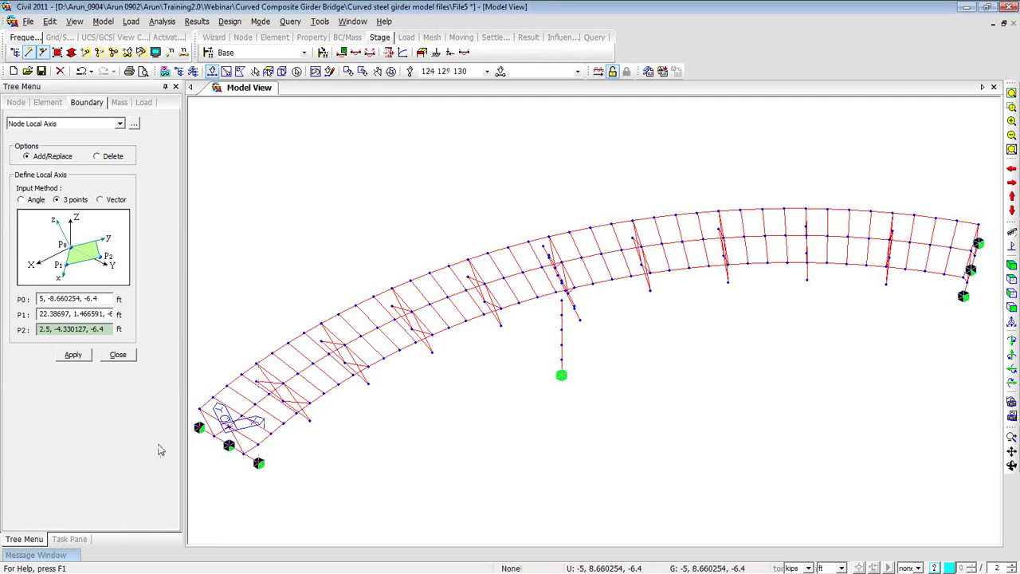
{"action": "left_click", "coordinate": [81, 355]}
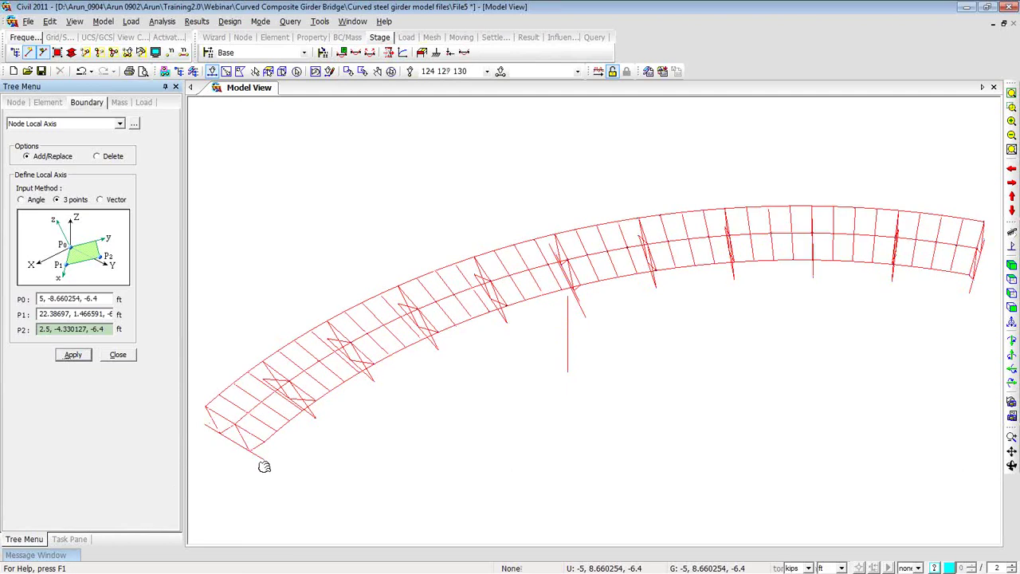
{"action": "scroll", "coordinate": [296, 432], "scroll_direction": "up", "scroll_amount": 5}
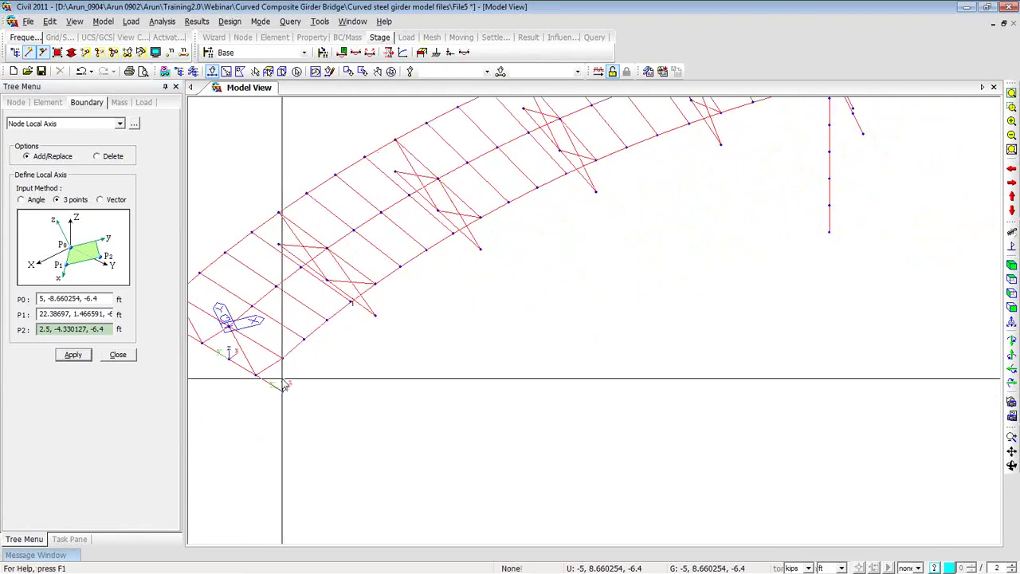
{"action": "scroll", "coordinate": [281, 378], "scroll_direction": "down", "scroll_amount": 2}
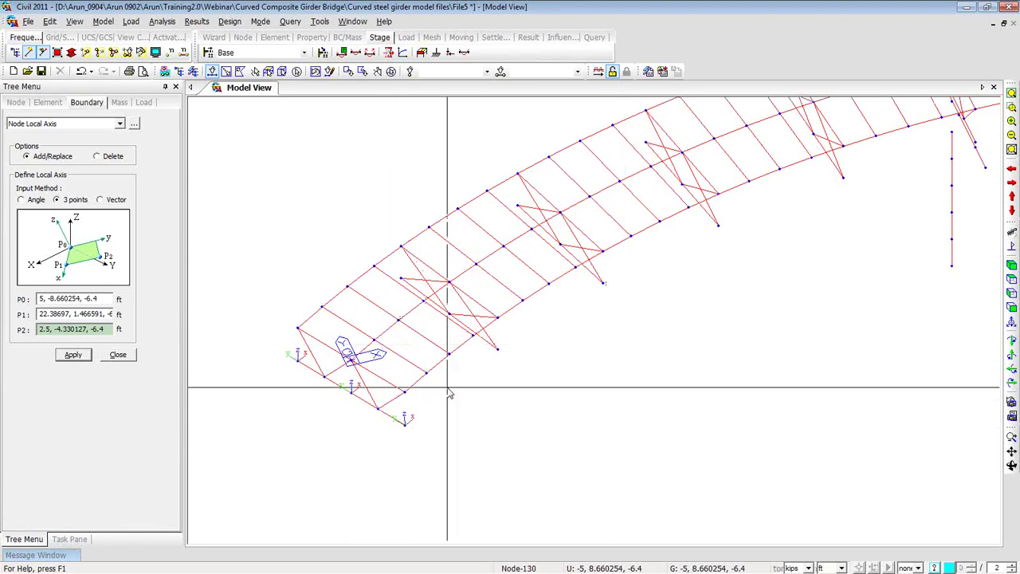
{"action": "middle_click_drag", "start_coordinate": [449, 393], "coordinate": [485, 431], "text": "ctrl"}
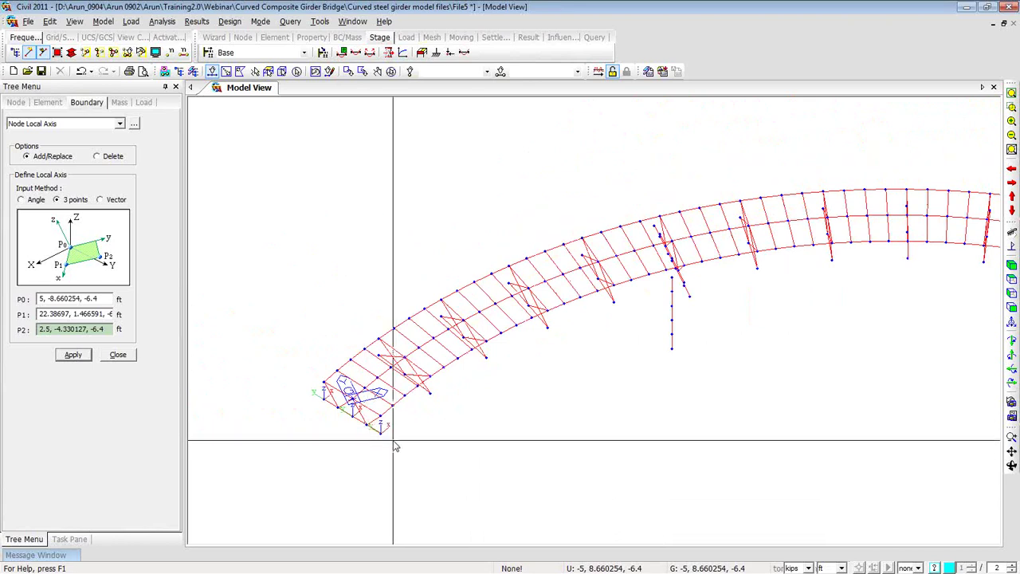
Undo the node local axis assignments at the end bearings and close the definition, collapsing the rigid link list
{"action": "left_click", "coordinate": [82, 74]}
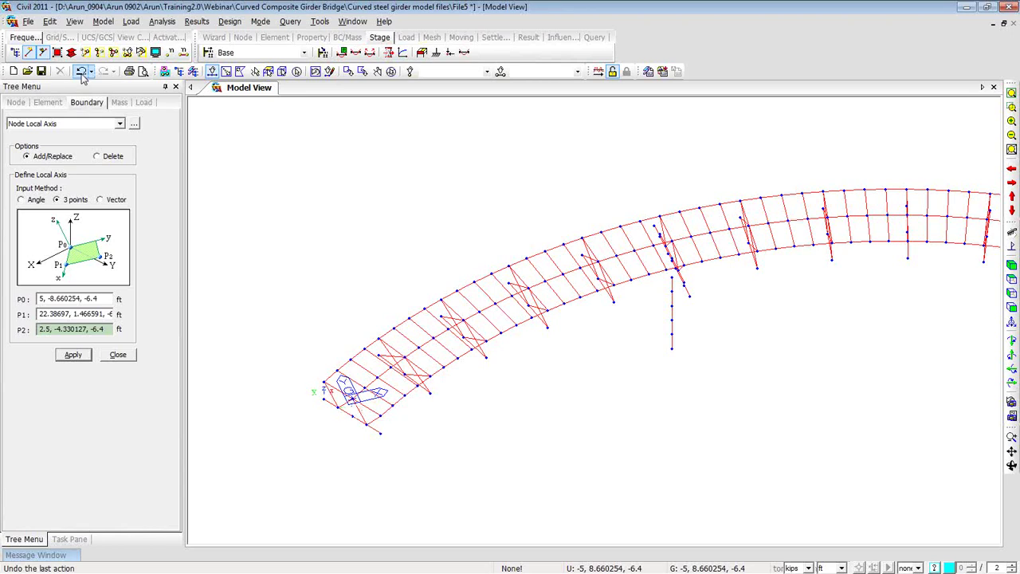
{"action": "left_click", "coordinate": [125, 356]}
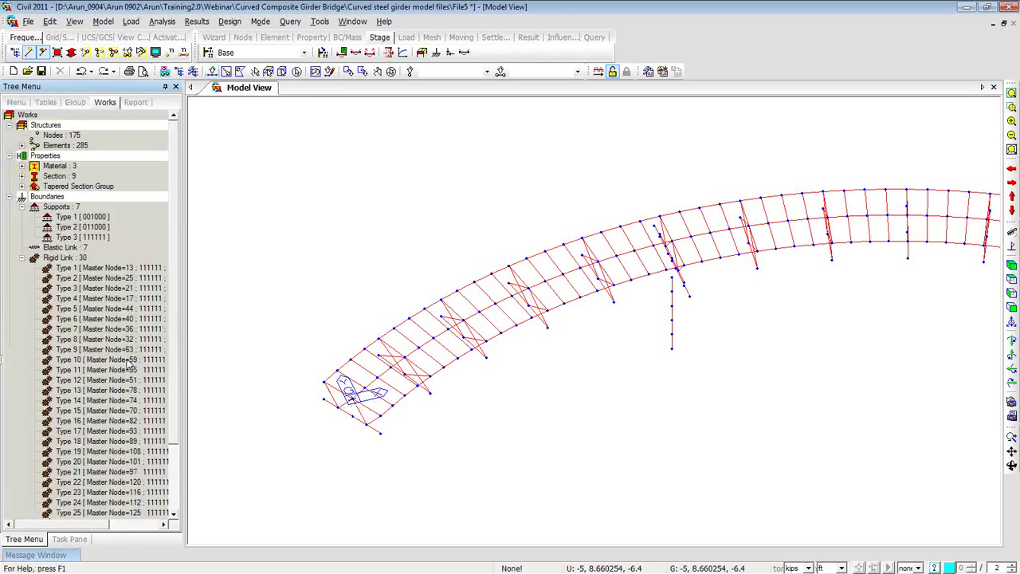
{"action": "left_click", "coordinate": [22, 258]}
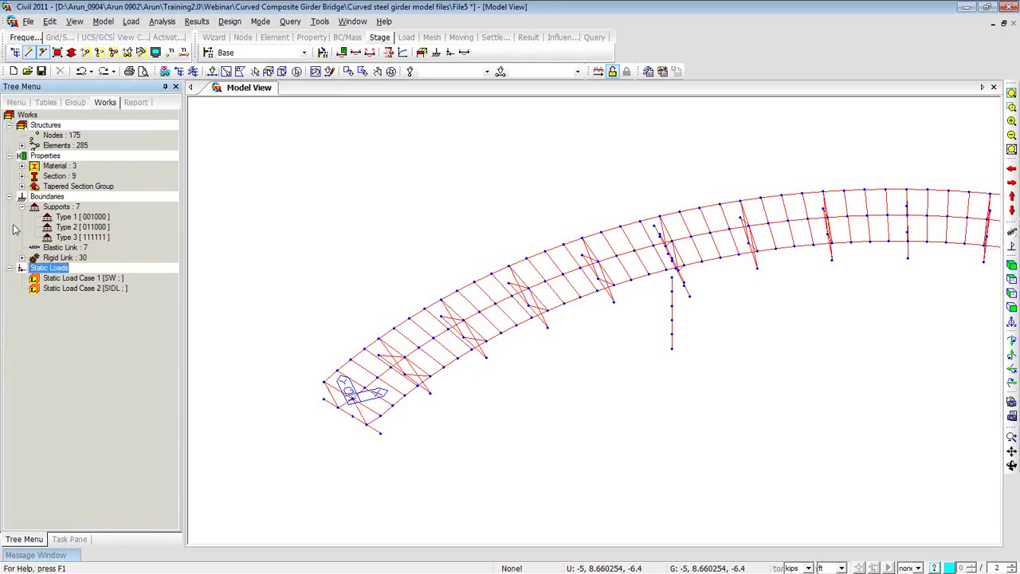
Review the SW and SIDL entries in the static load case definitions
{"action": "left_click", "coordinate": [132, 23]}
{"action": "left_click", "coordinate": [144, 39]}
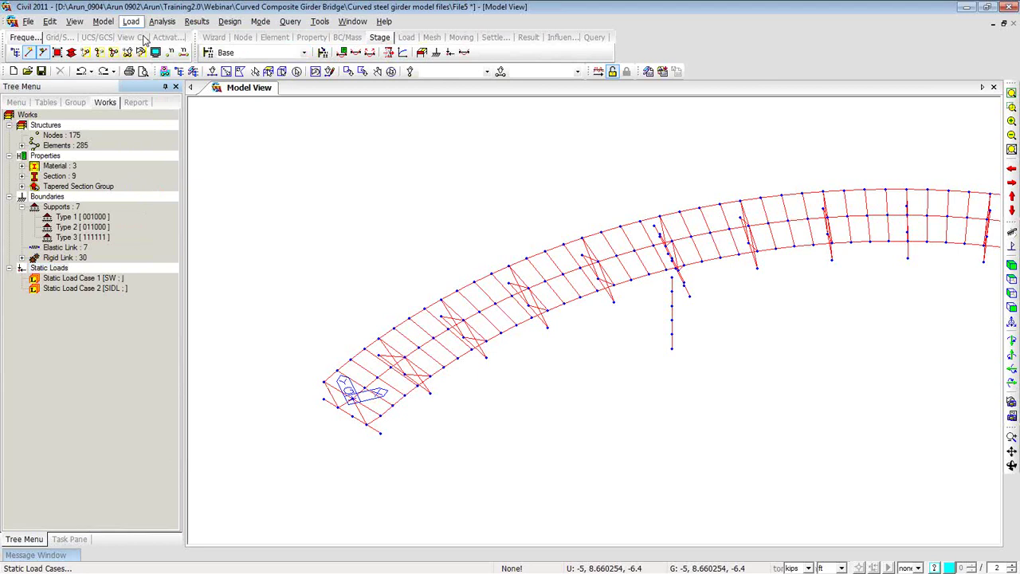
{"action": "left_click_drag", "start_coordinate": [145, 32], "coordinate": [381, 116]}
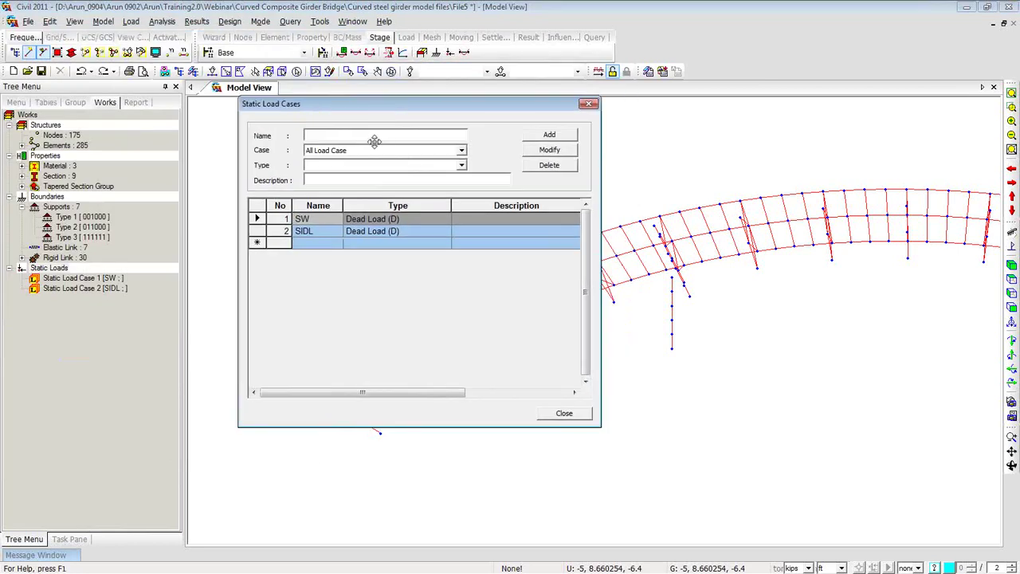
{"action": "left_click", "coordinate": [324, 221]}
{"action": "left_click", "coordinate": [319, 231]}
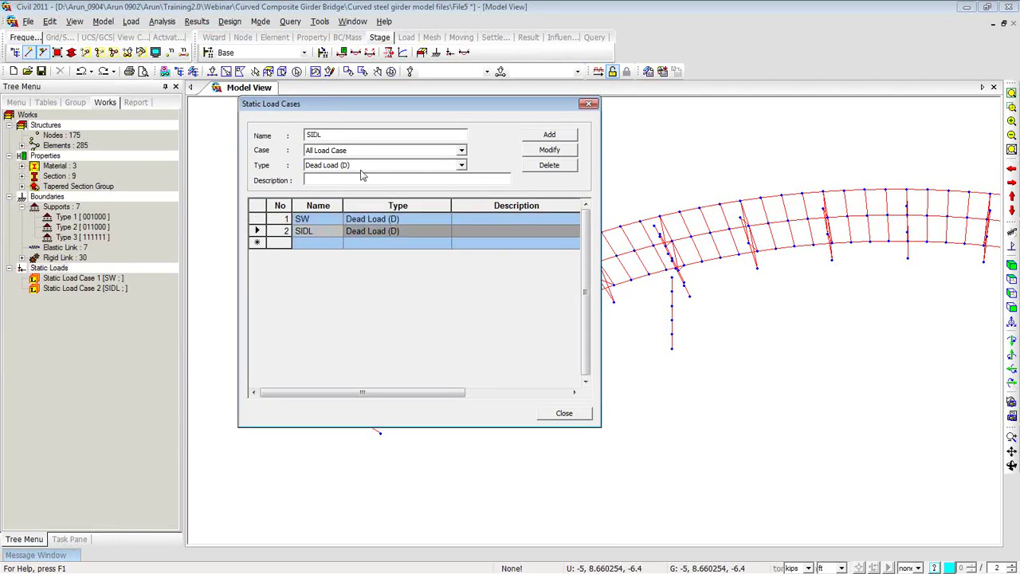
{"action": "left_click", "coordinate": [589, 105]}
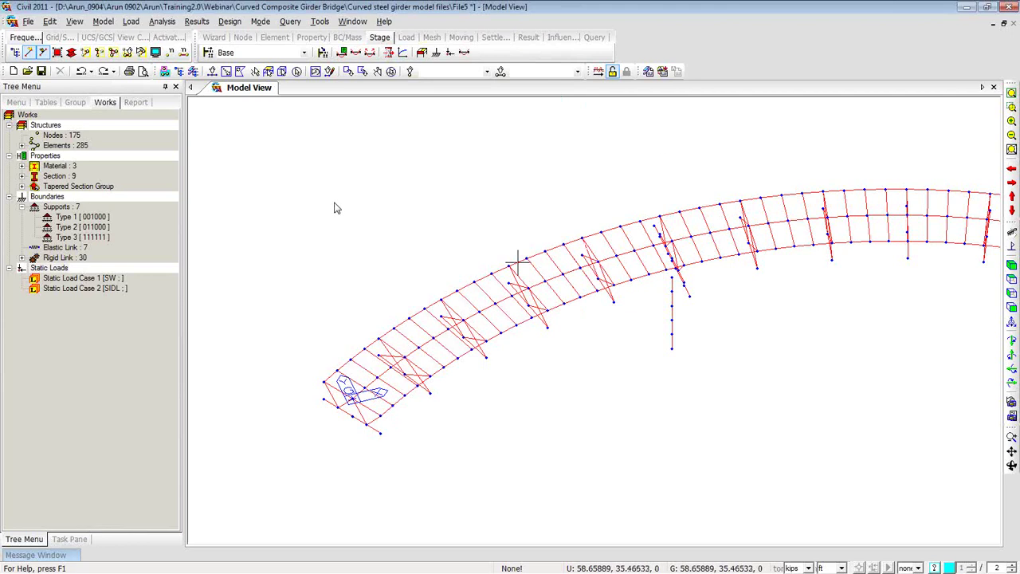
Add a self weight load to load case SW with a Z factor of -1
{"action": "right_click", "coordinate": [250, 141]}
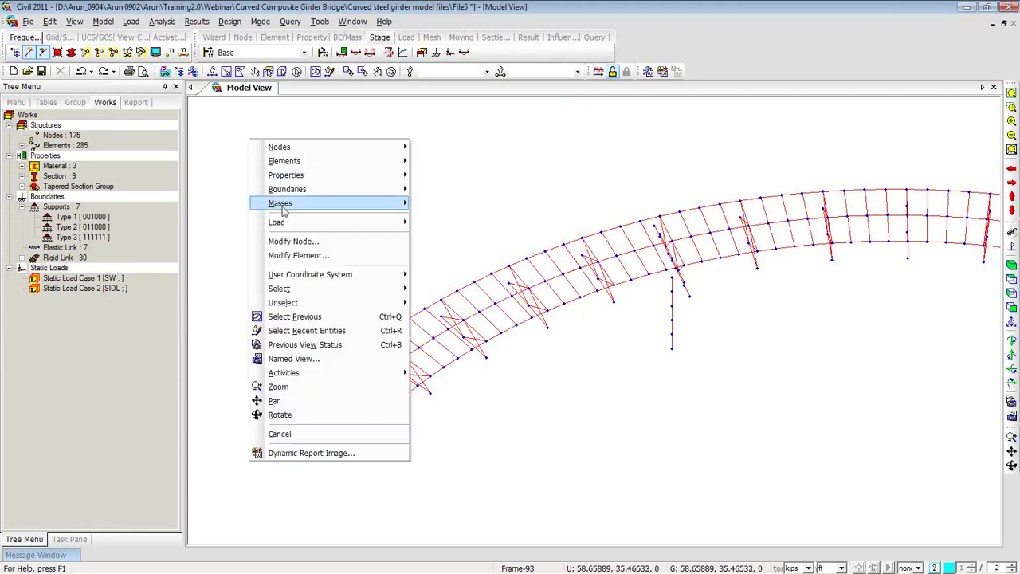
{"action": "mouse_move", "coordinate": [288, 224]}
{"action": "left_click", "coordinate": [446, 54]}
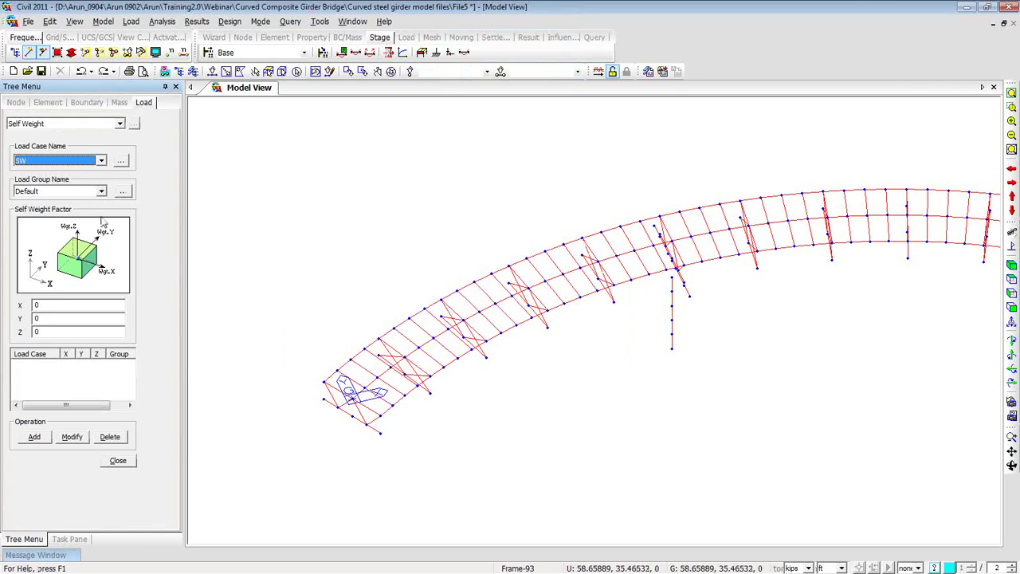
{"action": "left_click", "coordinate": [46, 331]}
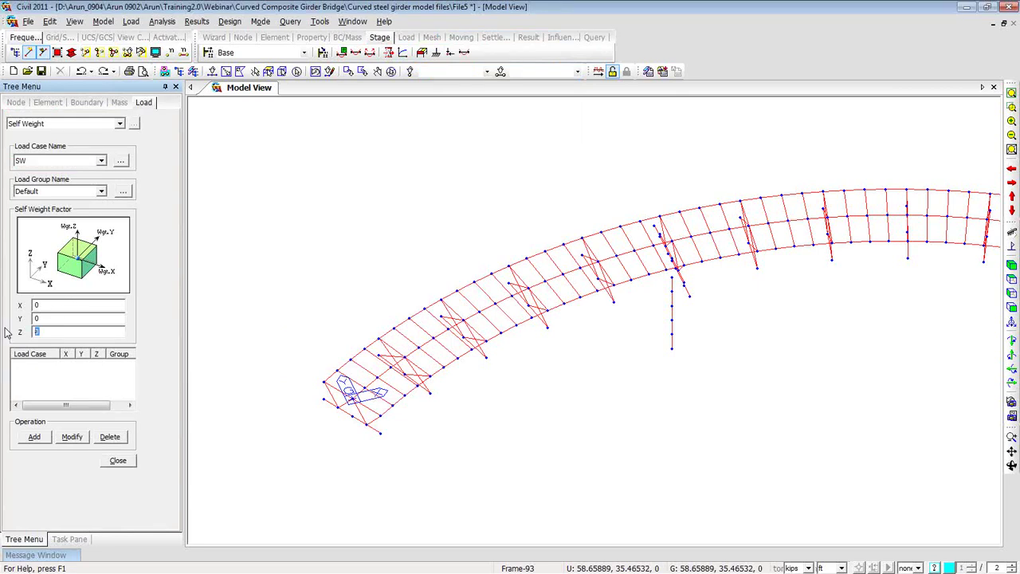
{"action": "type", "text": "-1"}
{"action": "left_click", "coordinate": [35, 436]}
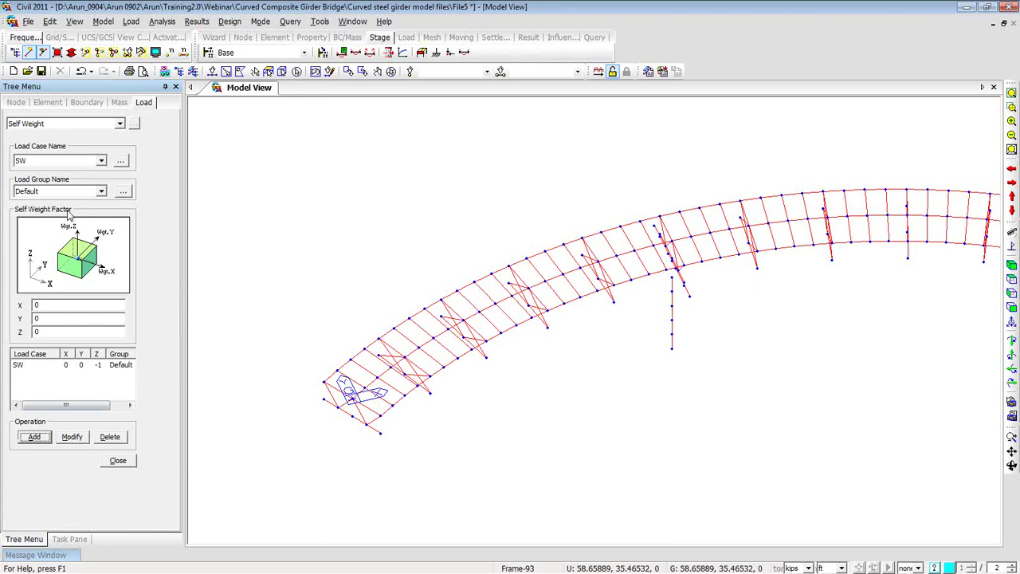
{"action": "left_click", "coordinate": [101, 160]}
{"action": "left_click", "coordinate": [102, 170]}
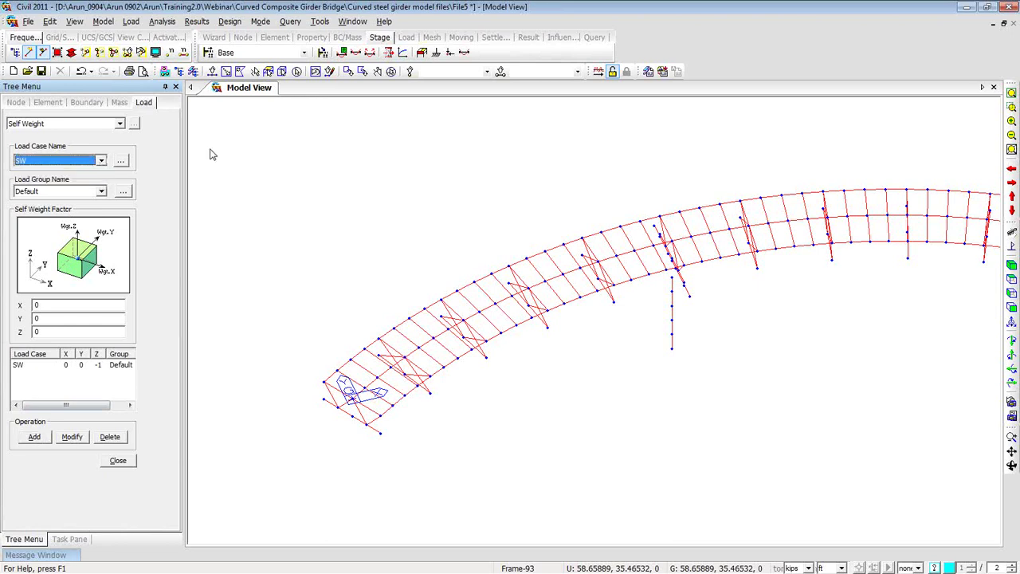
Start an element beam load of type Uniform Loads for load case SIDL, with eccentricity turned off
{"action": "right_click", "coordinate": [284, 129]}
{"action": "mouse_move", "coordinate": [307, 154]}
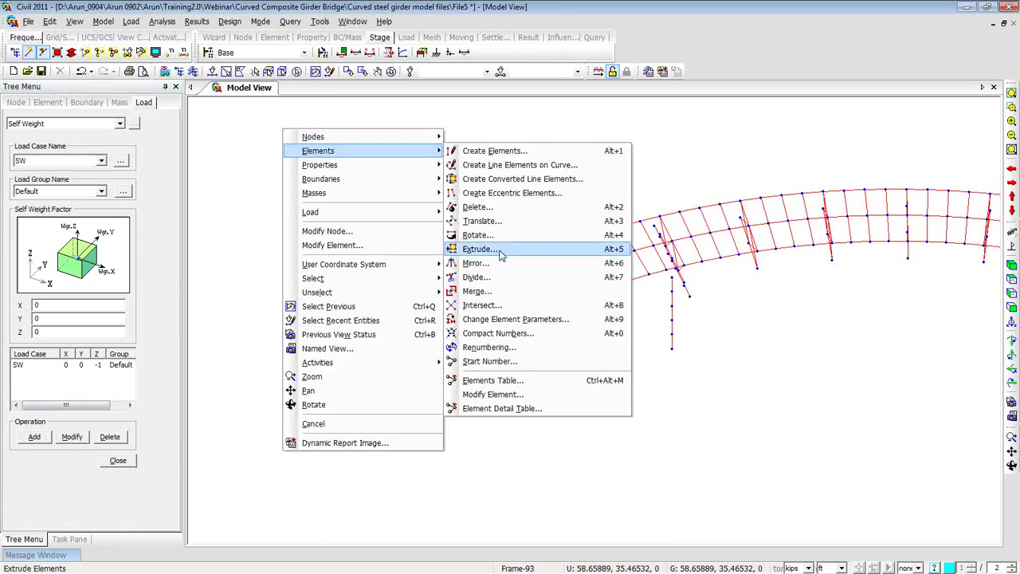
{"action": "mouse_move", "coordinate": [392, 213]}
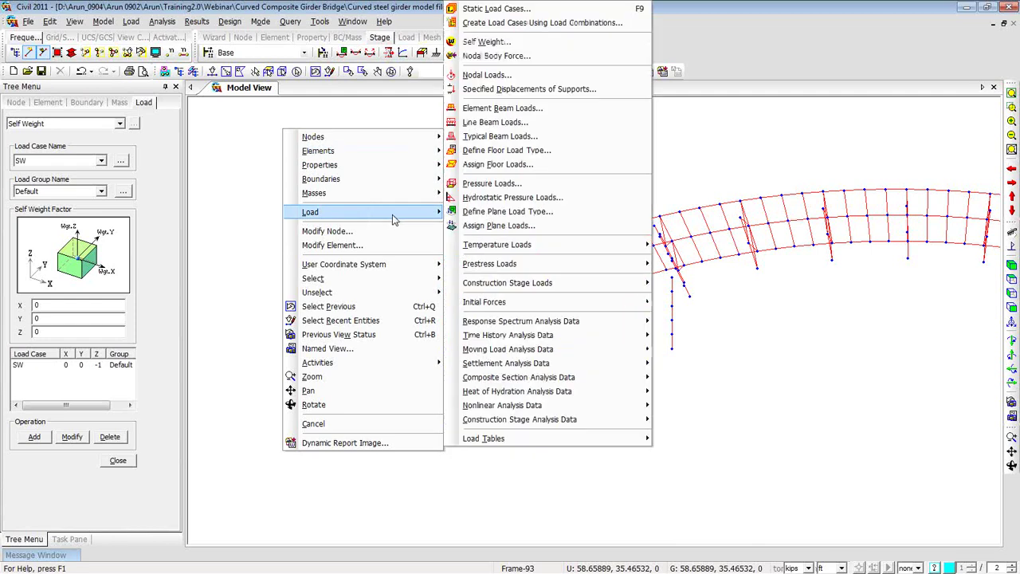
{"action": "left_click", "coordinate": [490, 108]}
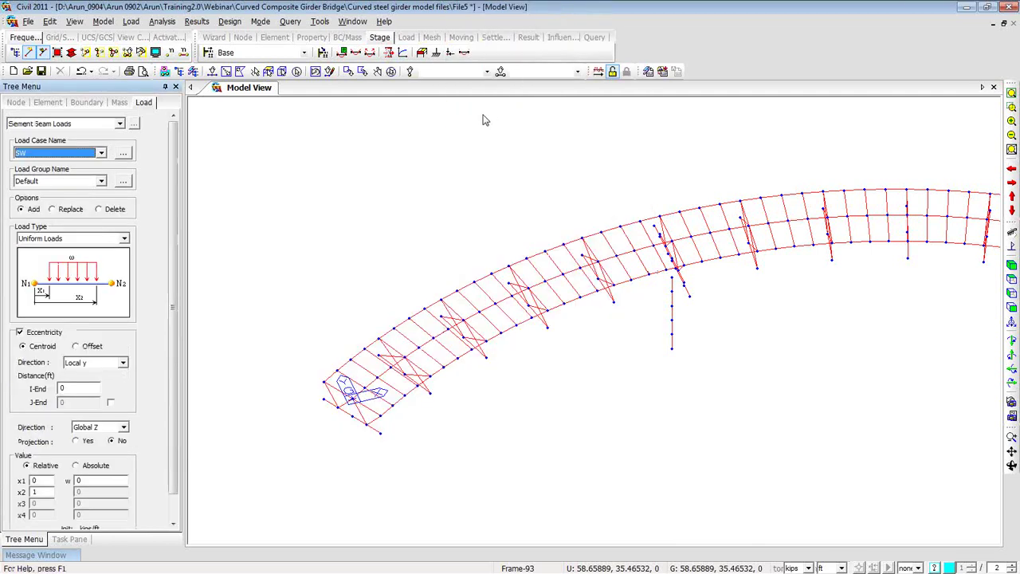
{"action": "left_click", "coordinate": [99, 153]}
{"action": "left_click", "coordinate": [86, 175]}
{"action": "scroll", "coordinate": [175, 294], "scroll_direction": "down", "scroll_amount": 2}
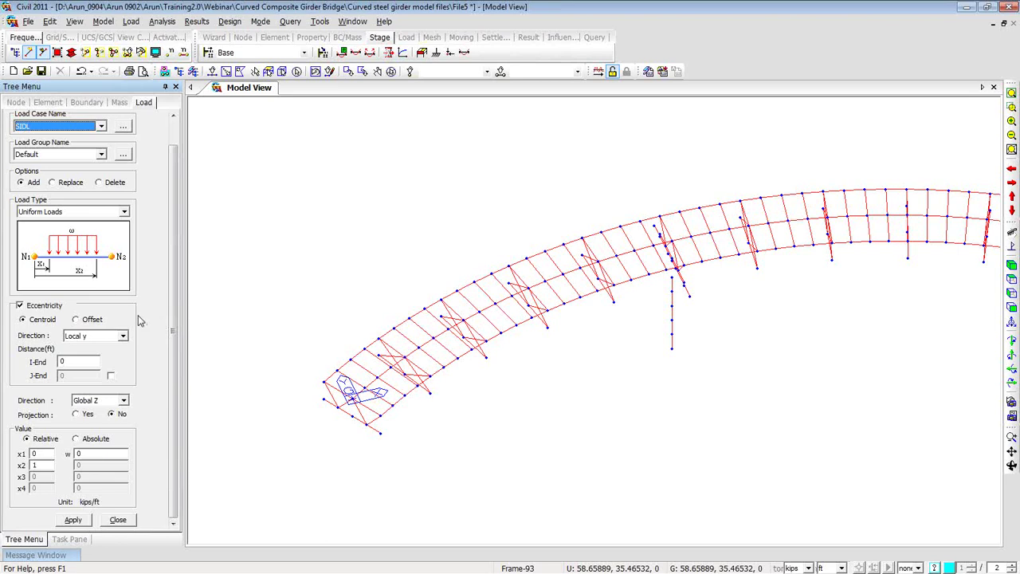
{"action": "left_click", "coordinate": [20, 307]}
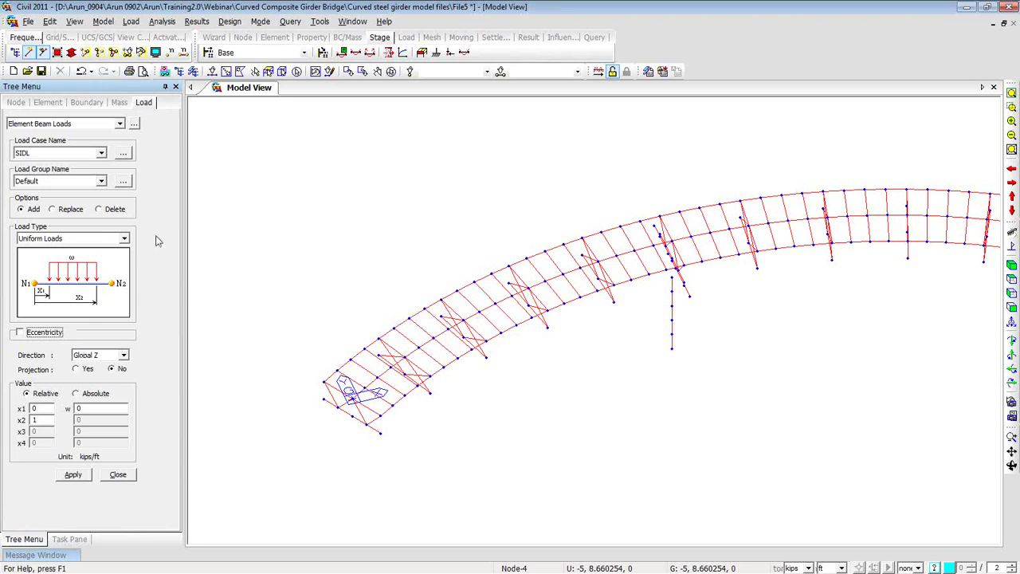
Apply a uniform Global Z load of -0.5 kips/ft without eccentricity to all Girder section elements under SIDL
{"action": "left_click", "coordinate": [180, 72]}
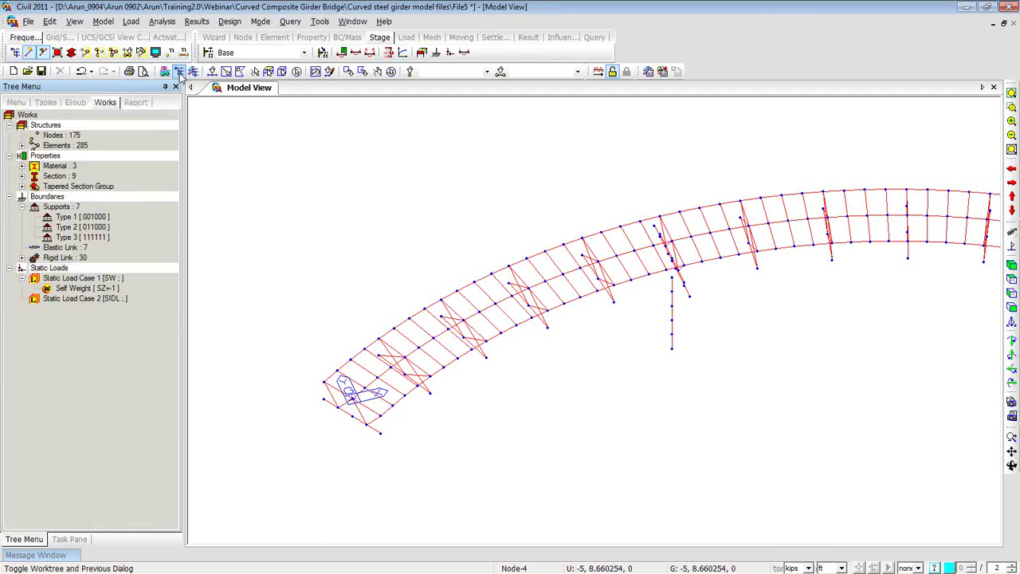
{"action": "left_click", "coordinate": [22, 177]}
{"action": "double_click", "coordinate": [70, 188]}
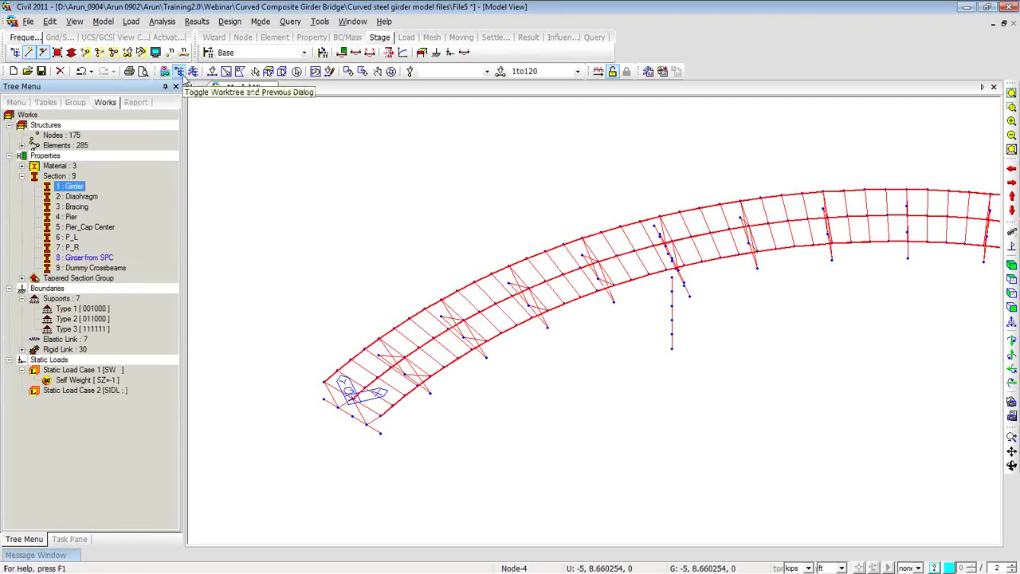
{"action": "left_click", "coordinate": [179, 72]}
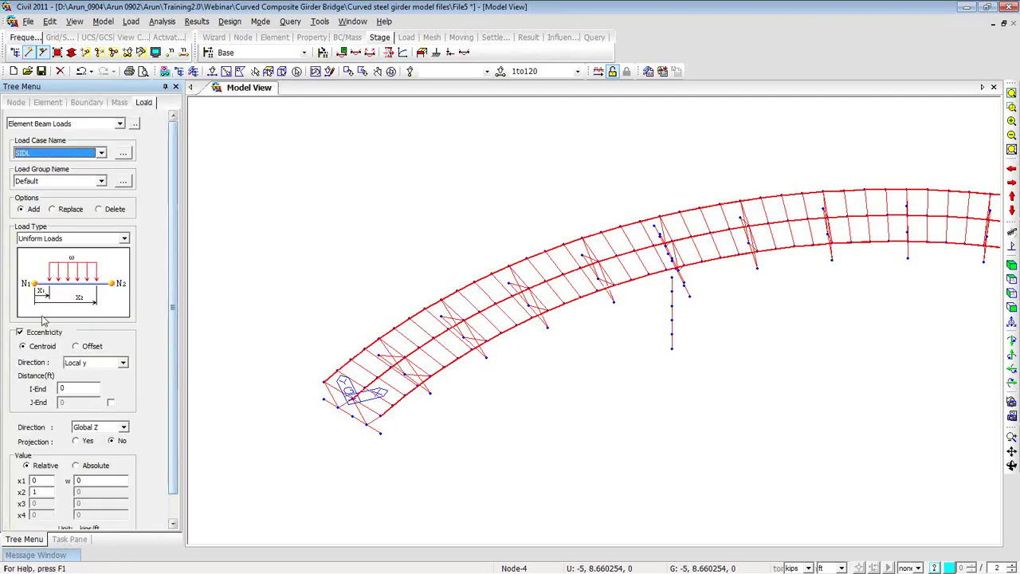
{"action": "left_click", "coordinate": [19, 332]}
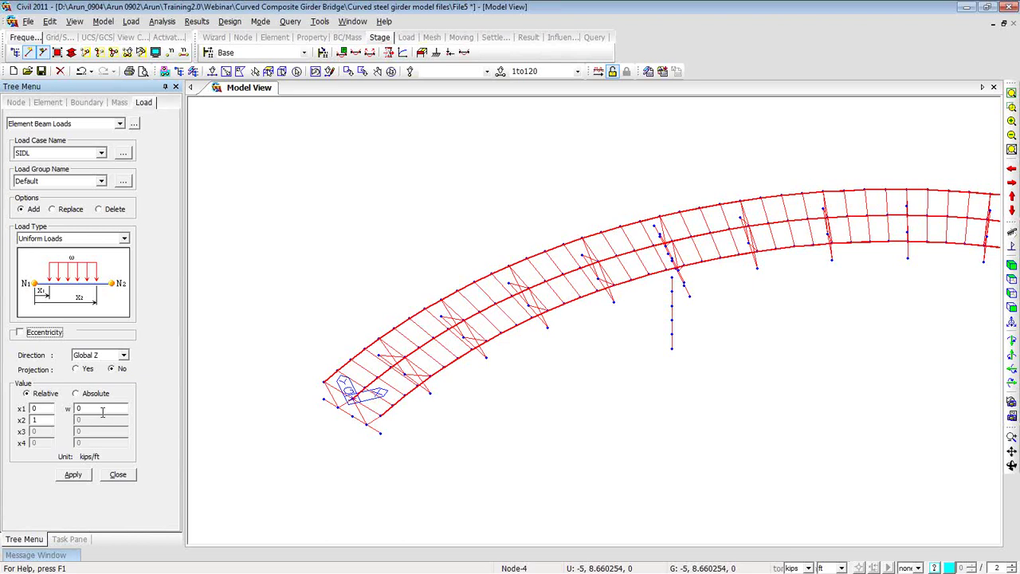
{"action": "left_click", "coordinate": [103, 408]}
{"action": "type", "text": "-0.3"}
{"action": "left_click", "coordinate": [73, 475]}
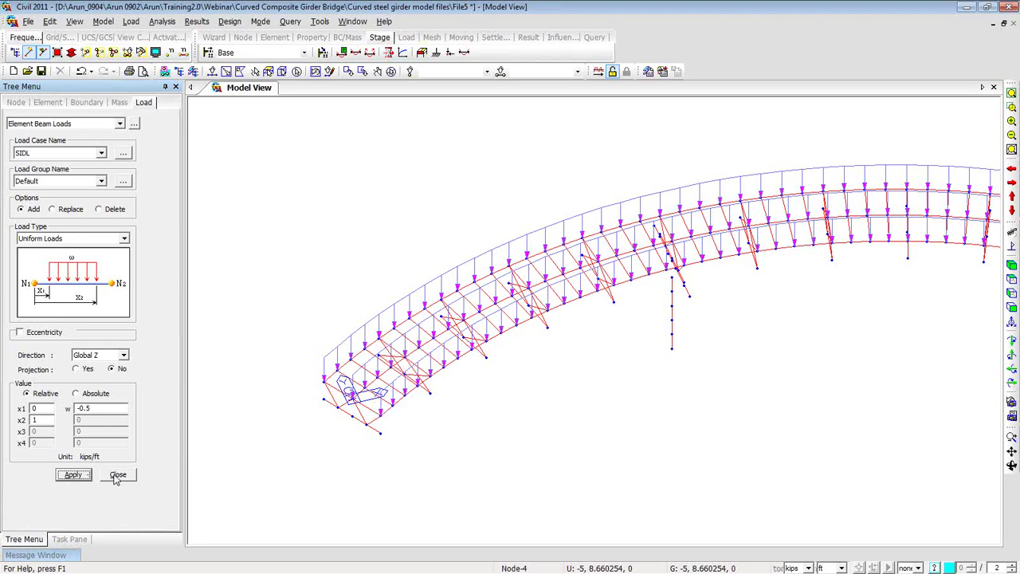
{"action": "left_click", "coordinate": [117, 475]}
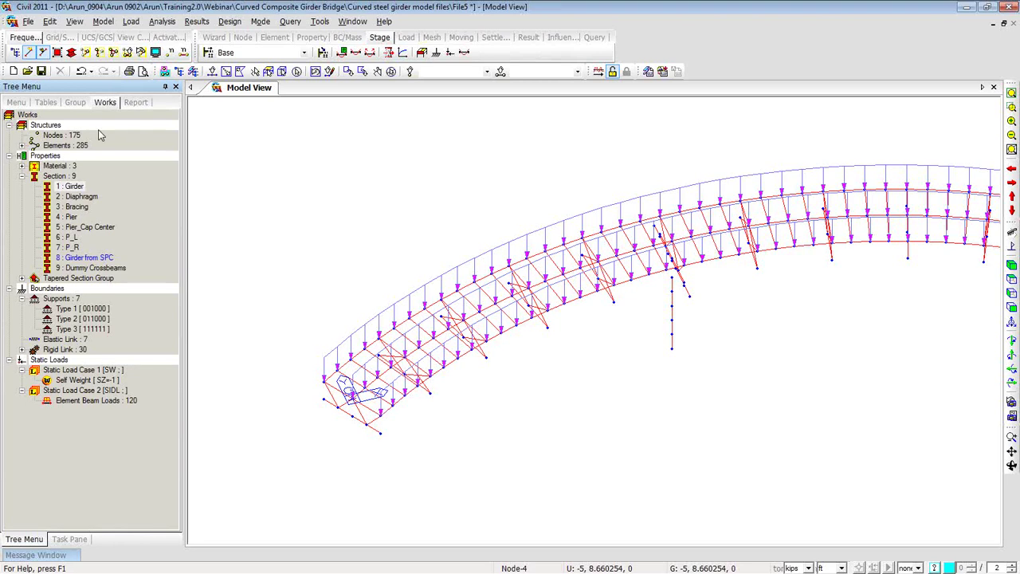
Define two new structure groups named Crossbeams and Girders
{"action": "left_click", "coordinate": [75, 103]}
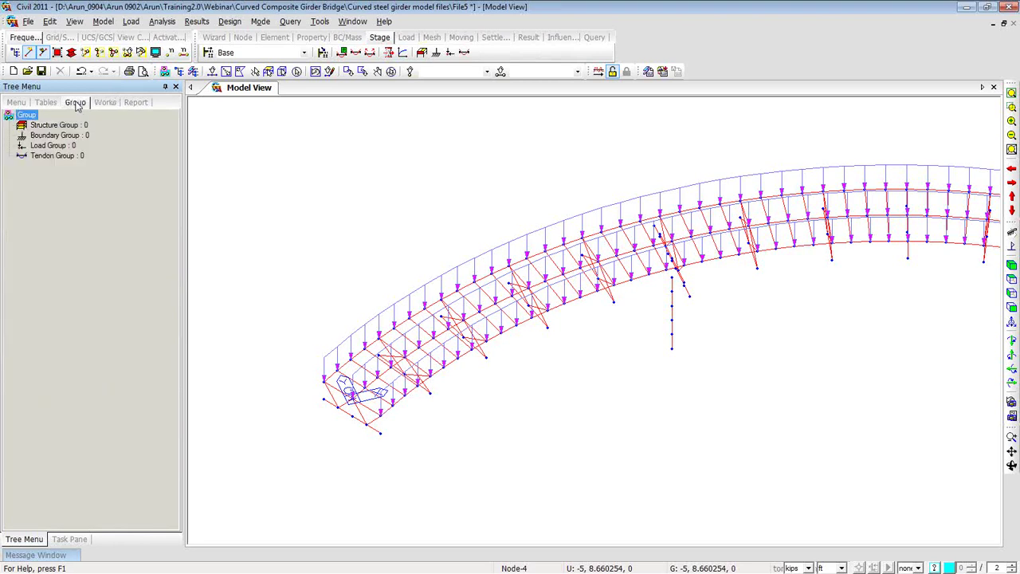
{"action": "right_click", "coordinate": [69, 126]}
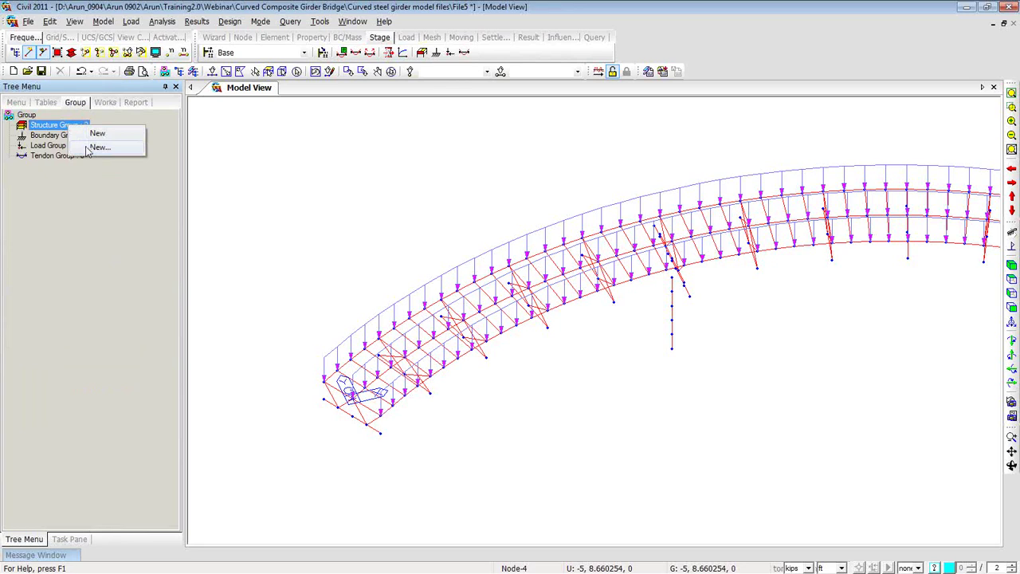
{"action": "left_click", "coordinate": [99, 147]}
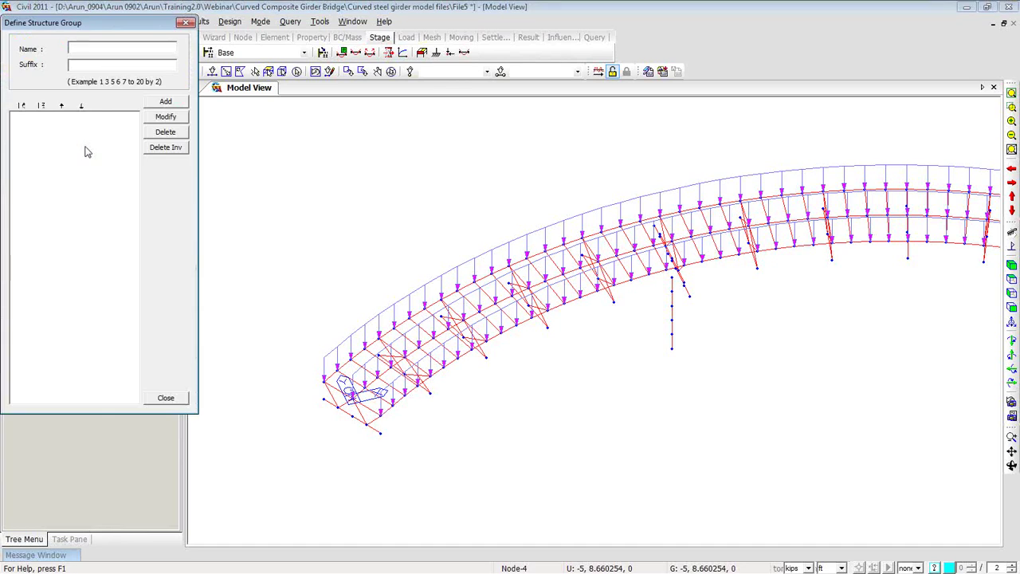
{"action": "type", "text": "Crossbeams"}
{"action": "left_click", "coordinate": [165, 102]}
{"action": "left_click_drag", "start_coordinate": [119, 49], "coordinate": [35, 44]}
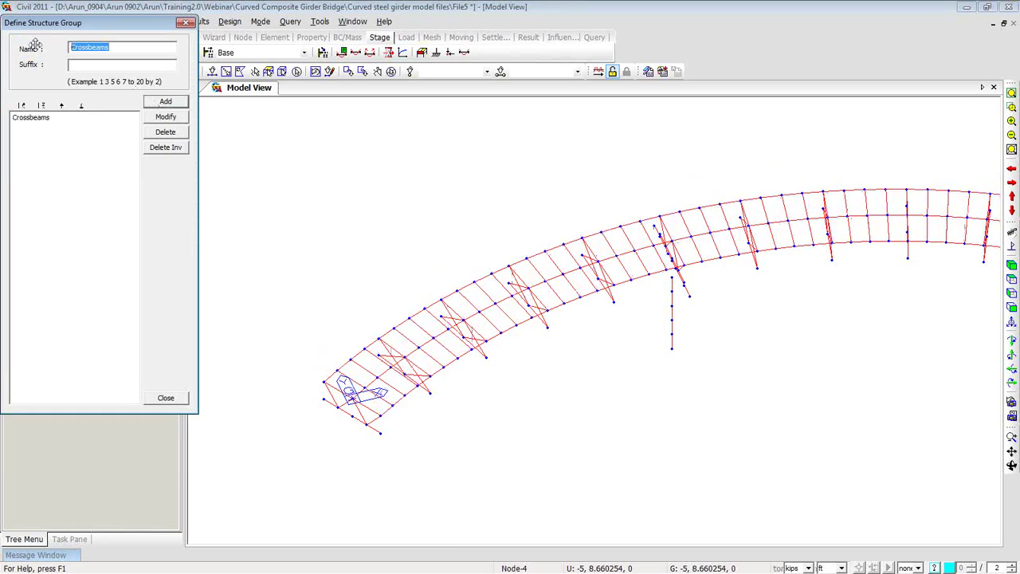
{"action": "type", "text": "Girders"}
{"action": "left_click", "coordinate": [163, 104]}
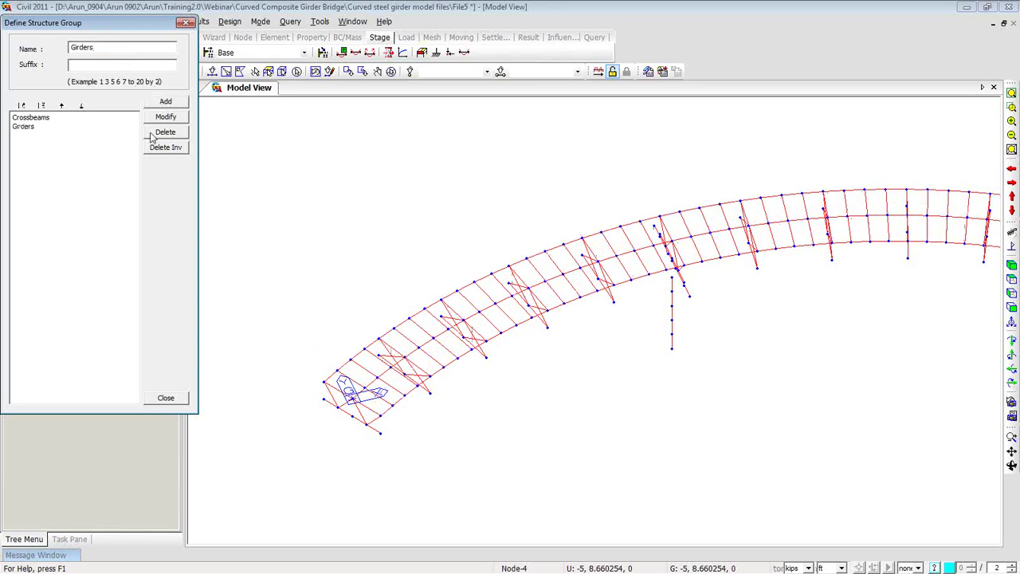
{"action": "left_click", "coordinate": [175, 401]}
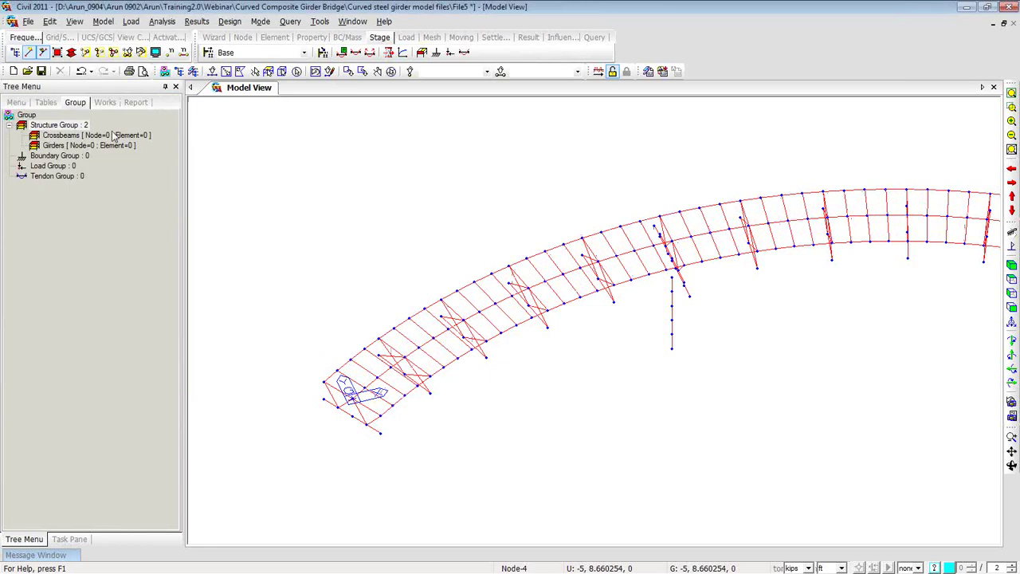
Select all elements with the Girder section and assign them to the Girders structure group
{"action": "left_click", "coordinate": [103, 104]}
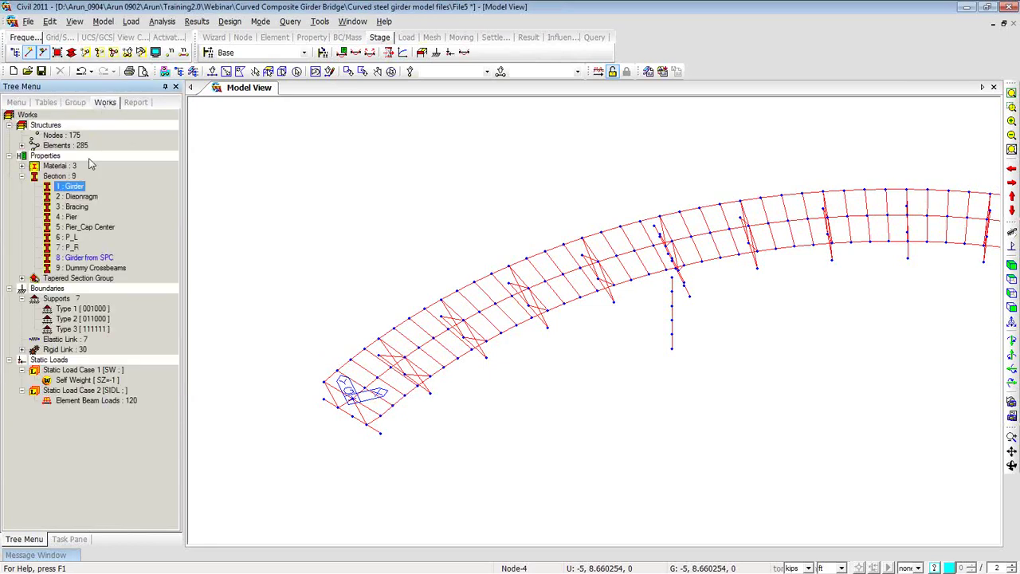
{"action": "double_click", "coordinate": [70, 187]}
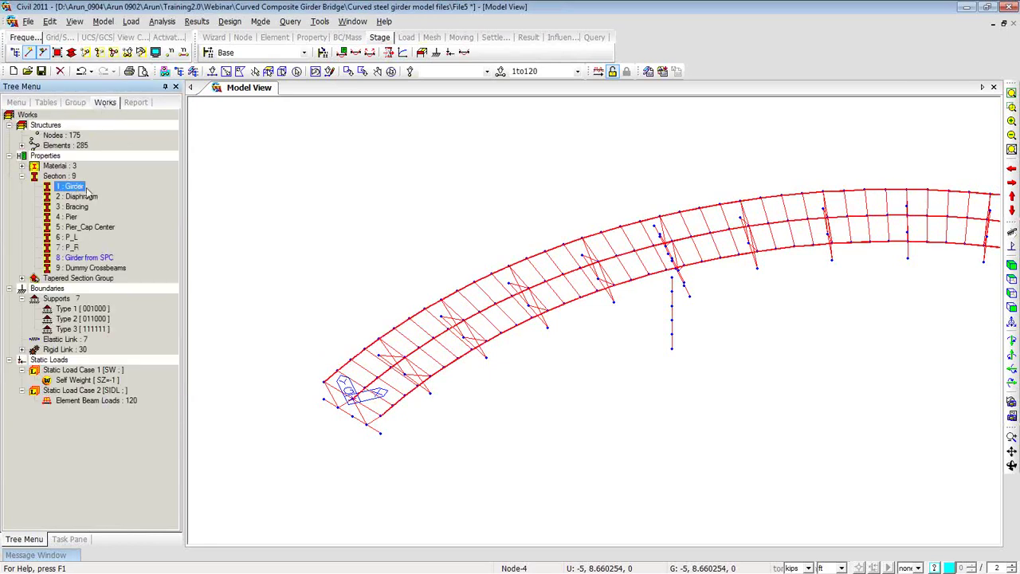
{"action": "left_click", "coordinate": [74, 102]}
{"action": "left_click", "coordinate": [73, 146]}
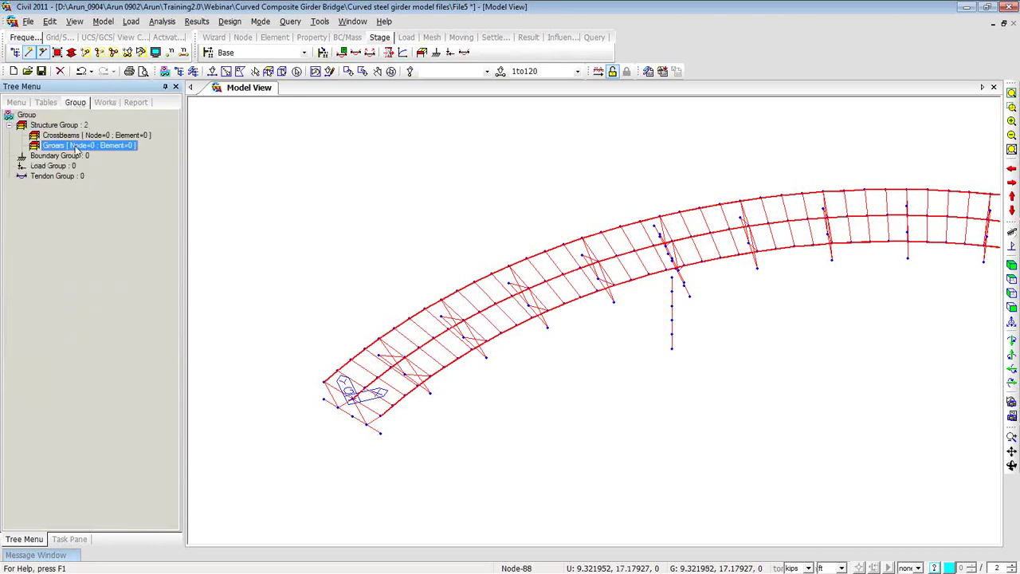
{"action": "left_click_drag", "start_coordinate": [73, 149], "coordinate": [263, 163]}
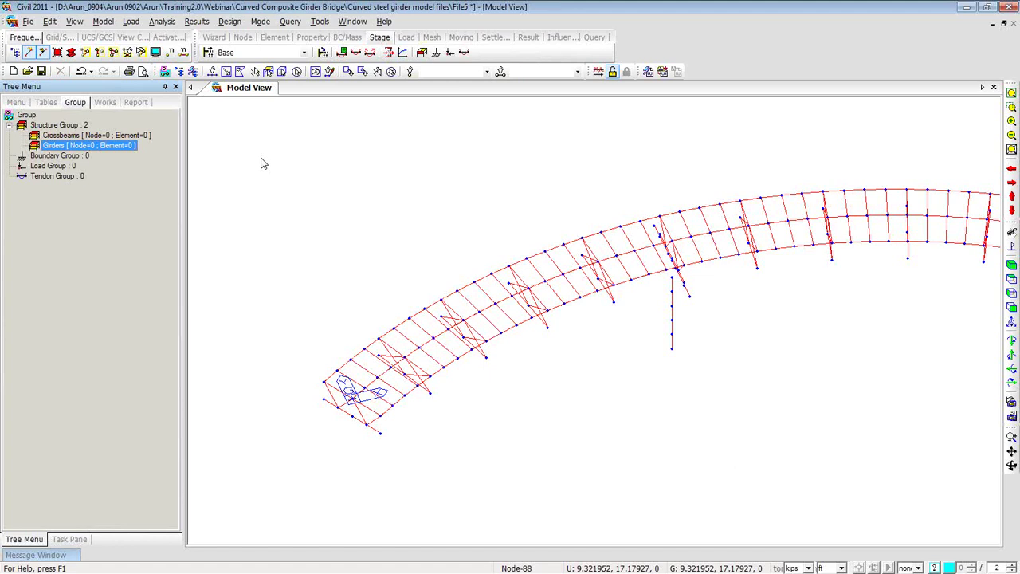
Activate only the Girders structure group to check its elements, and reactivate the whole model
{"action": "double_click", "coordinate": [125, 146]}
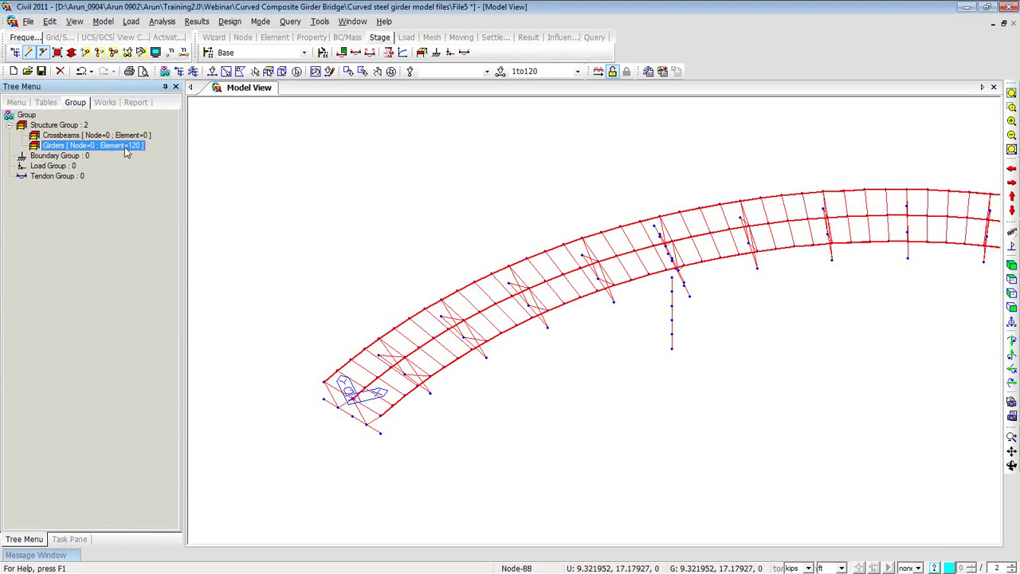
{"action": "right_click", "coordinate": [125, 152]}
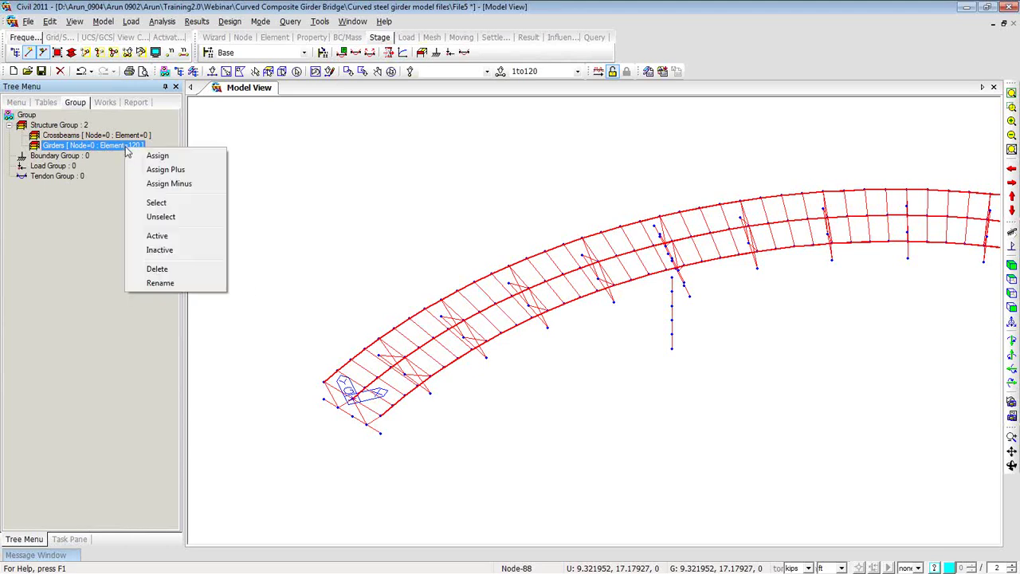
{"action": "left_click", "coordinate": [158, 235]}
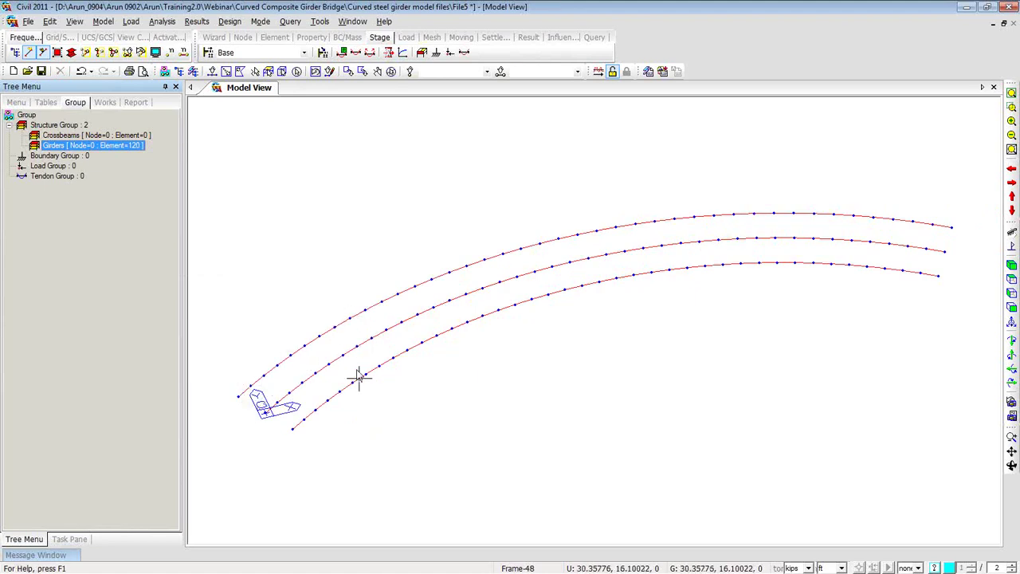
{"action": "left_click", "coordinate": [114, 52]}
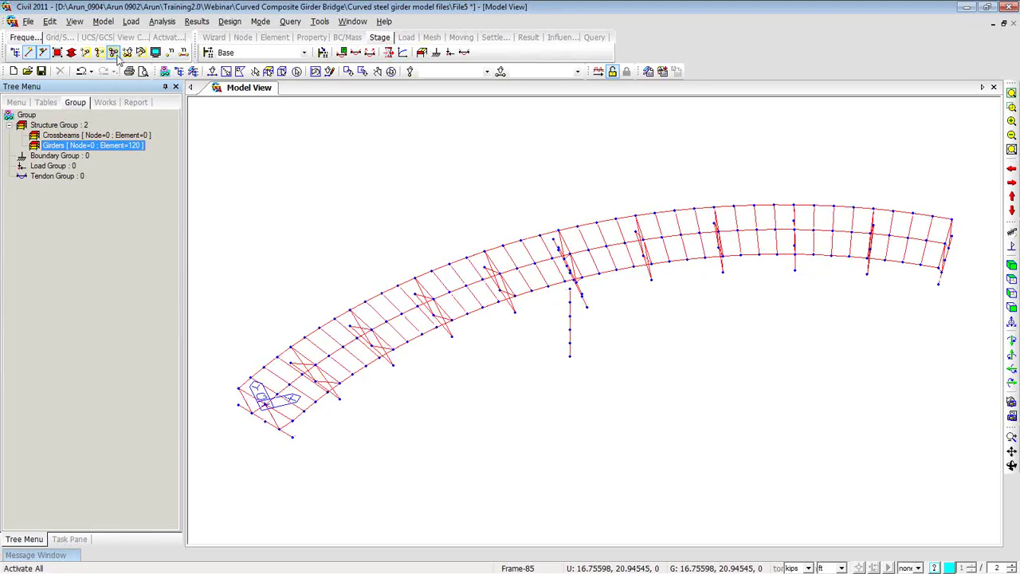
{"action": "left_click", "coordinate": [104, 103]}
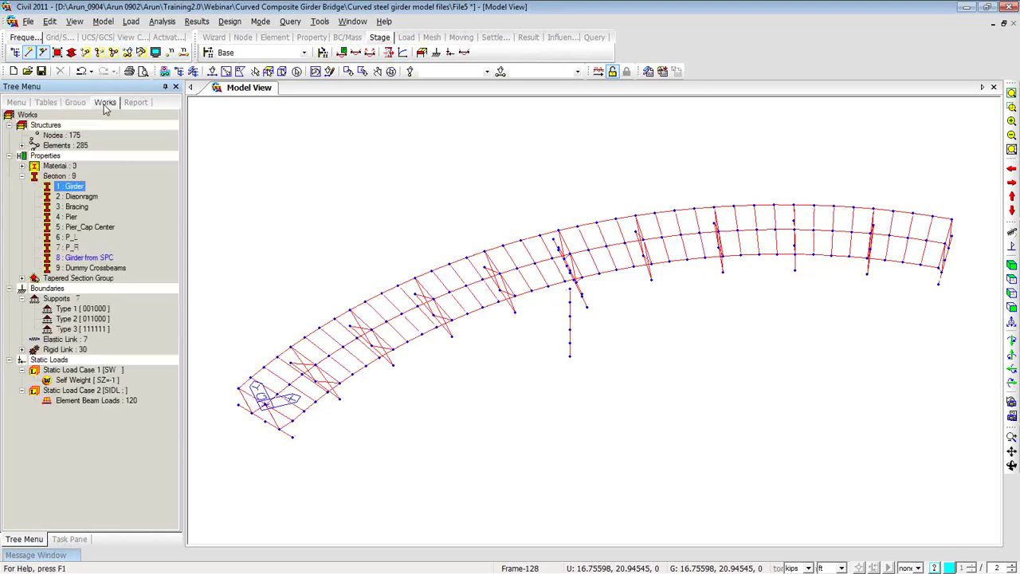
{"action": "left_click", "coordinate": [83, 197]}
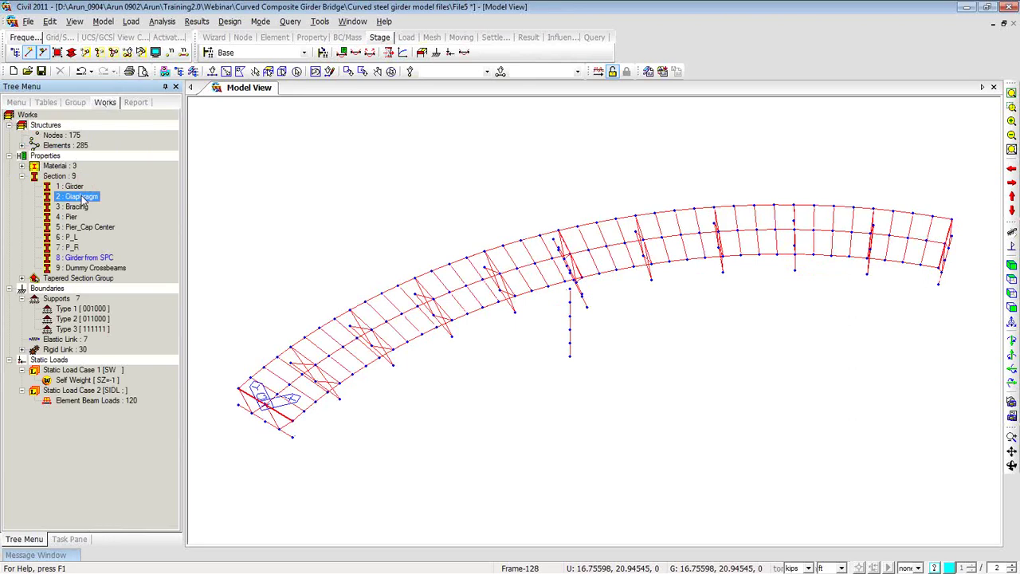
{"action": "left_click", "coordinate": [77, 207], "text": "ctrl"}
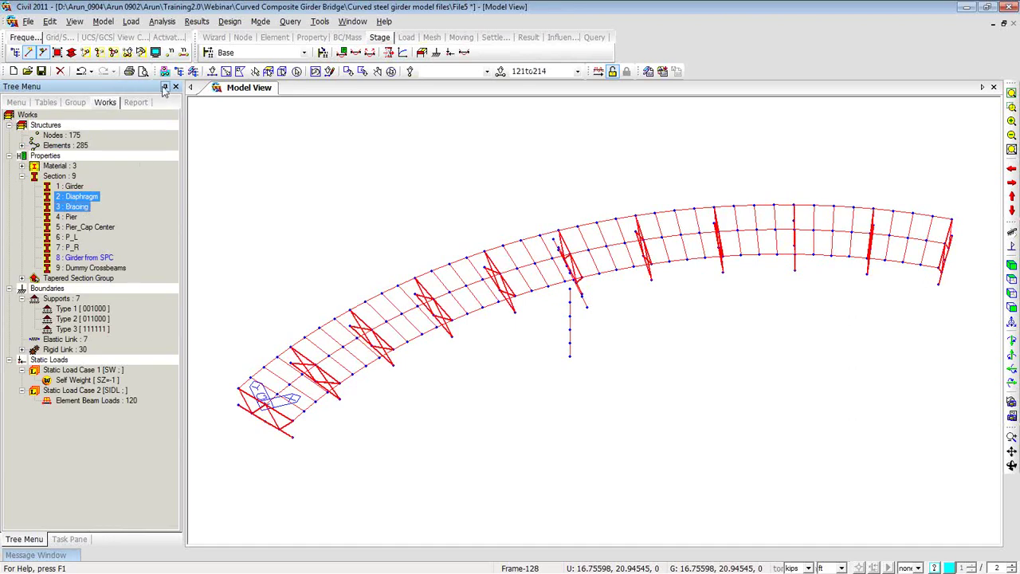
{"action": "left_click", "coordinate": [390, 71]}
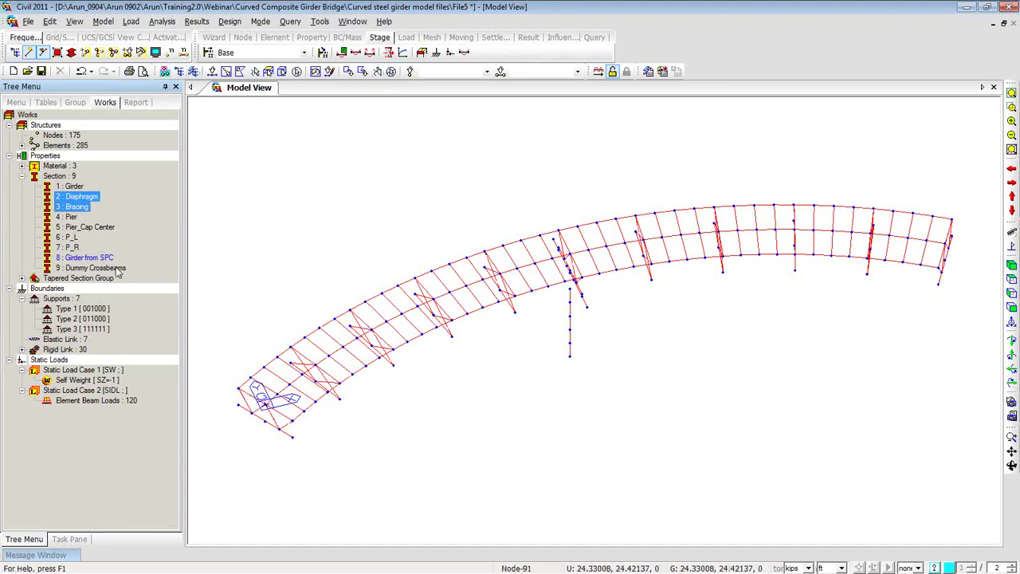
Assign the Diaphragm and Dummy Crossbeams elements, plus everything in the XY plane at Z position 0 ft, to the Crossbeams structure group
{"action": "left_click", "coordinate": [81, 197]}
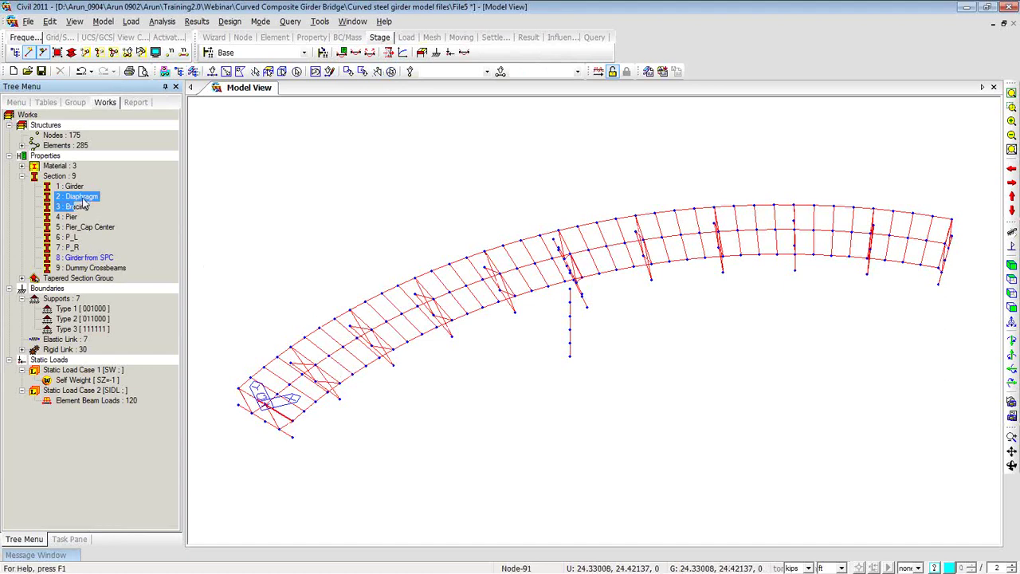
{"action": "left_click", "coordinate": [83, 269], "text": "ctrl"}
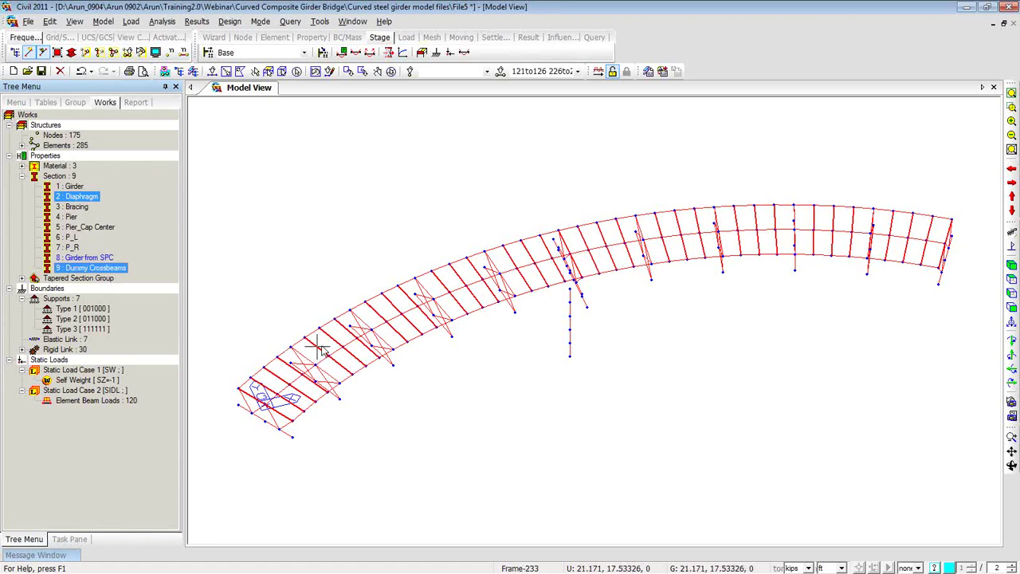
{"action": "left_click", "coordinate": [268, 71]}
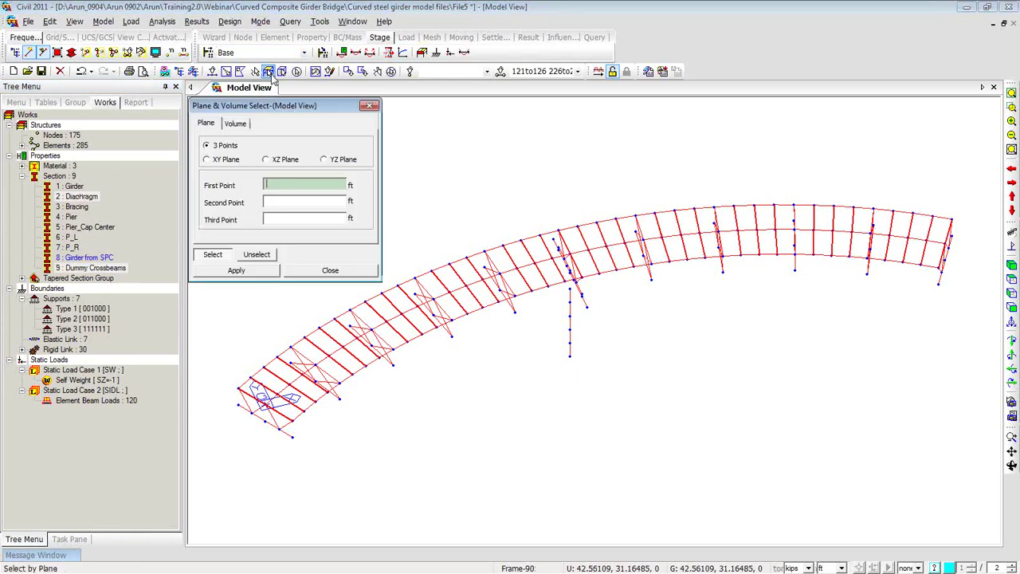
{"action": "left_click", "coordinate": [229, 160]}
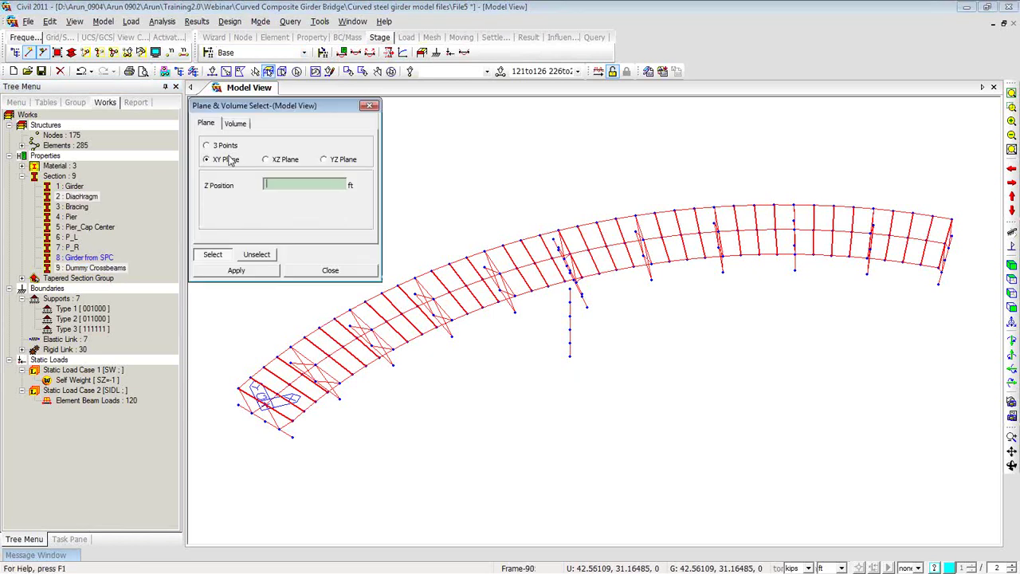
{"action": "left_click", "coordinate": [239, 390]}
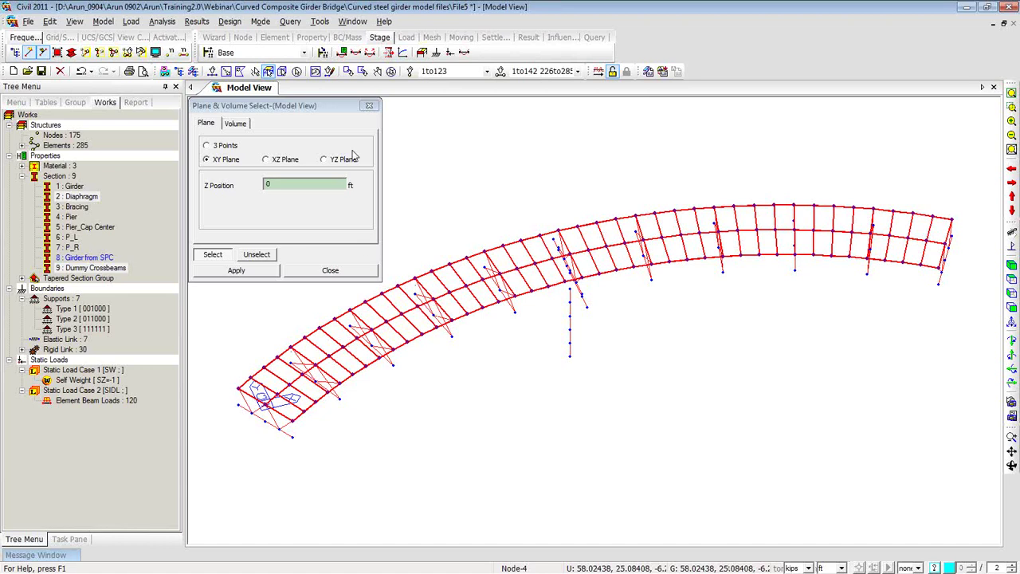
{"action": "left_click", "coordinate": [369, 105]}
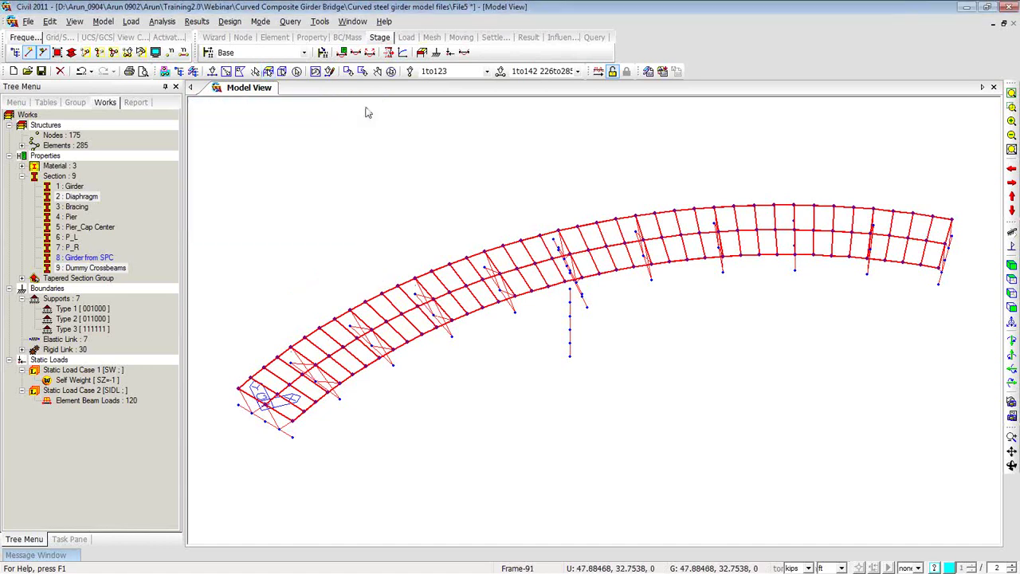
{"action": "left_click", "coordinate": [76, 103]}
{"action": "left_click", "coordinate": [83, 136]}
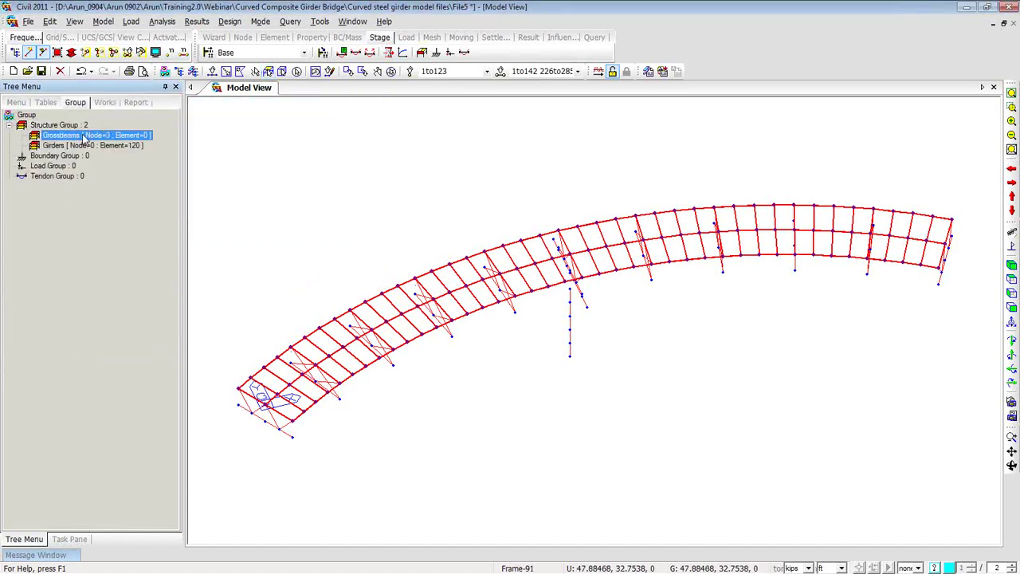
{"action": "left_click_drag", "start_coordinate": [84, 137], "coordinate": [271, 152]}
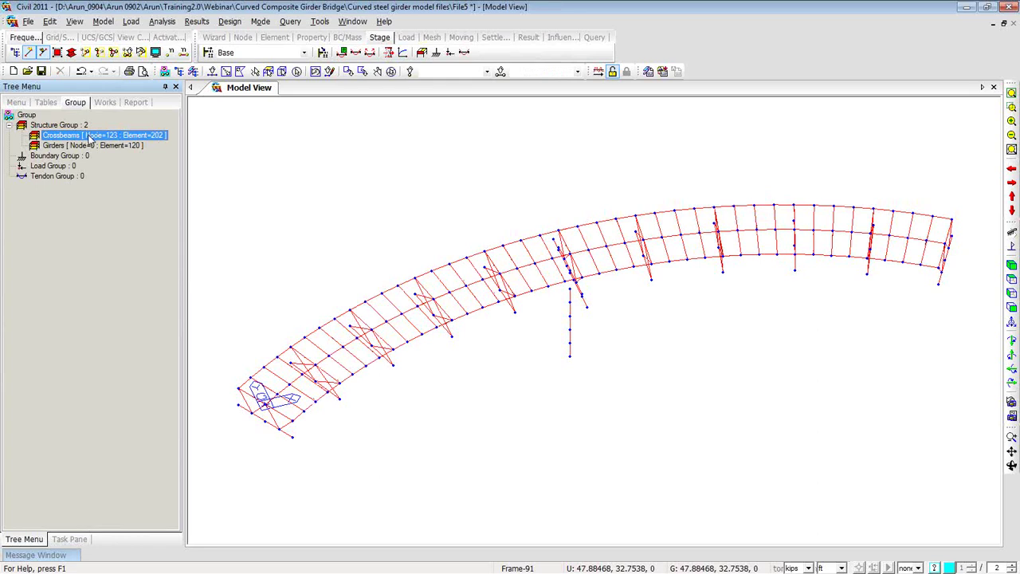
Set the moving load code to AASHTO LRFD
{"action": "left_click", "coordinate": [107, 102]}
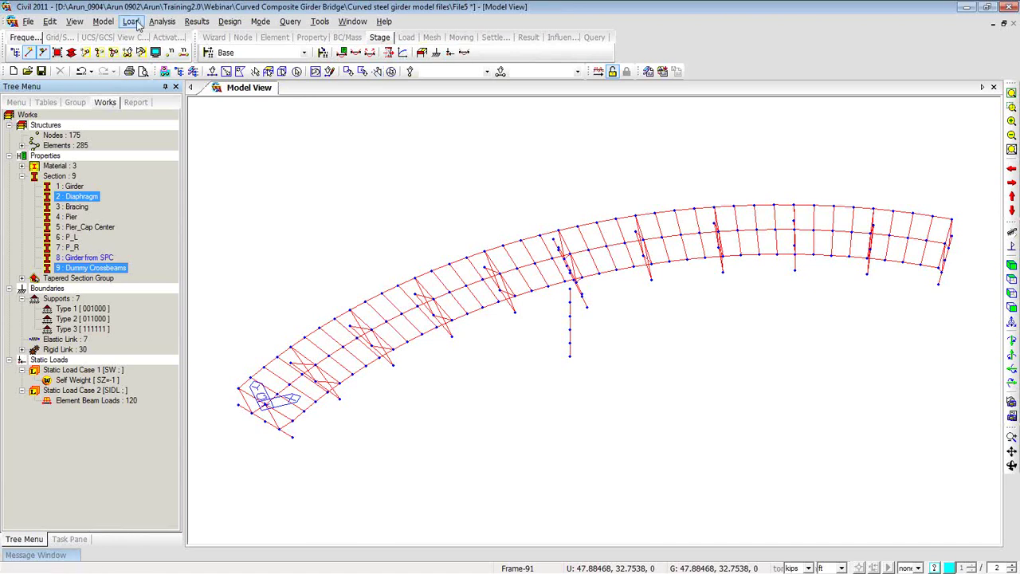
{"action": "right_click", "coordinate": [241, 148]}
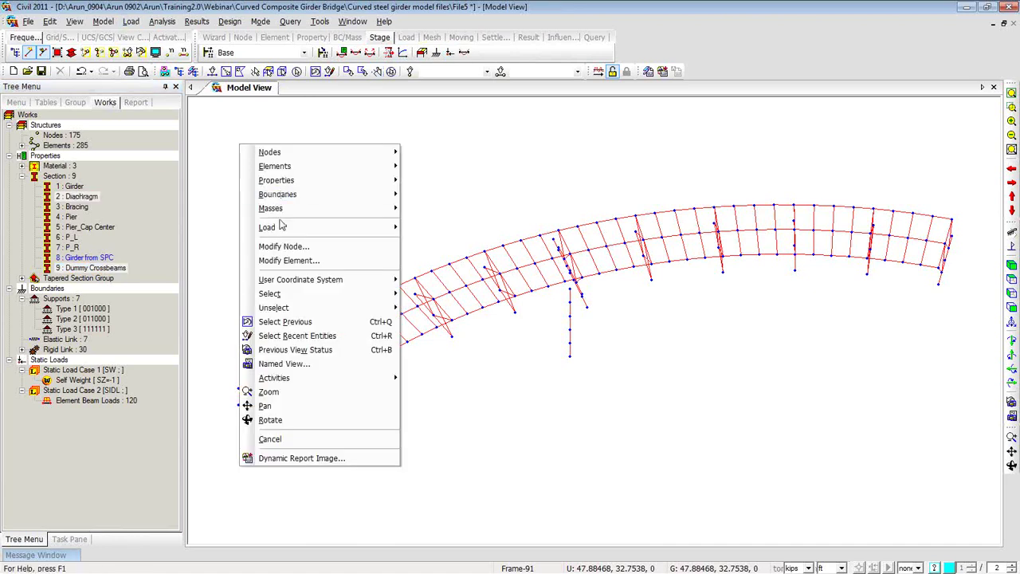
{"action": "mouse_move", "coordinate": [281, 227]}
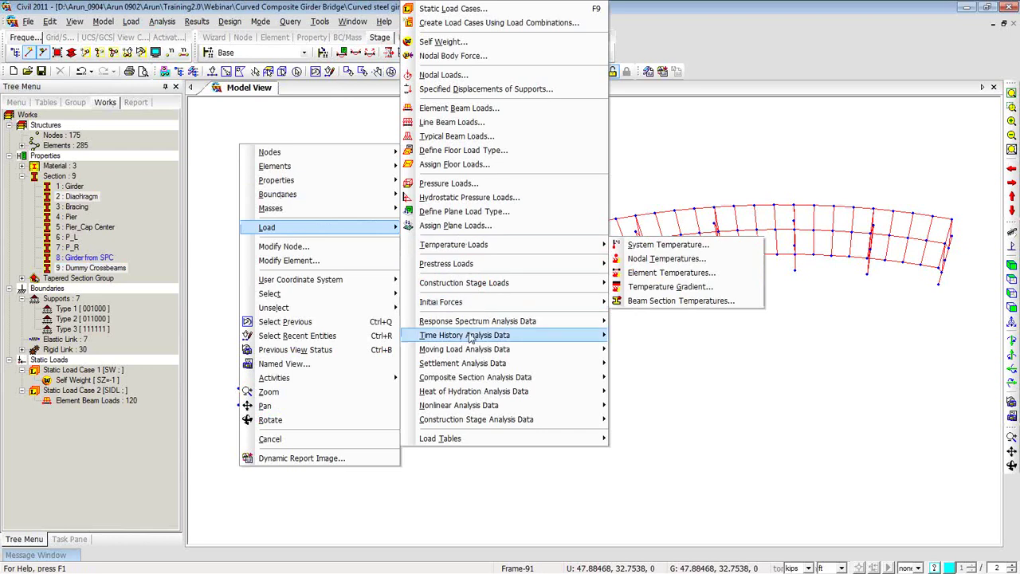
{"action": "mouse_move", "coordinate": [476, 356]}
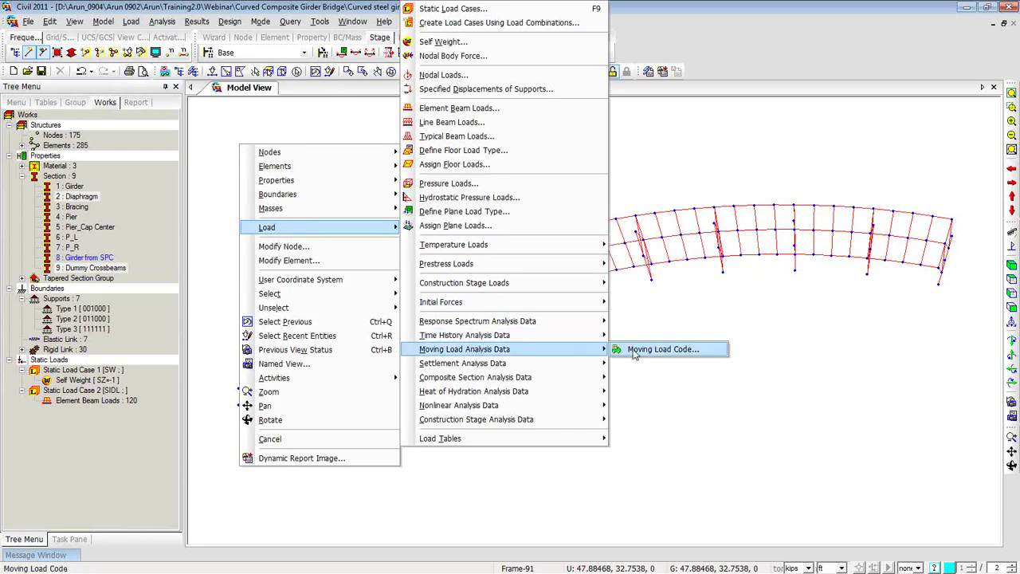
{"action": "left_click", "coordinate": [634, 350]}
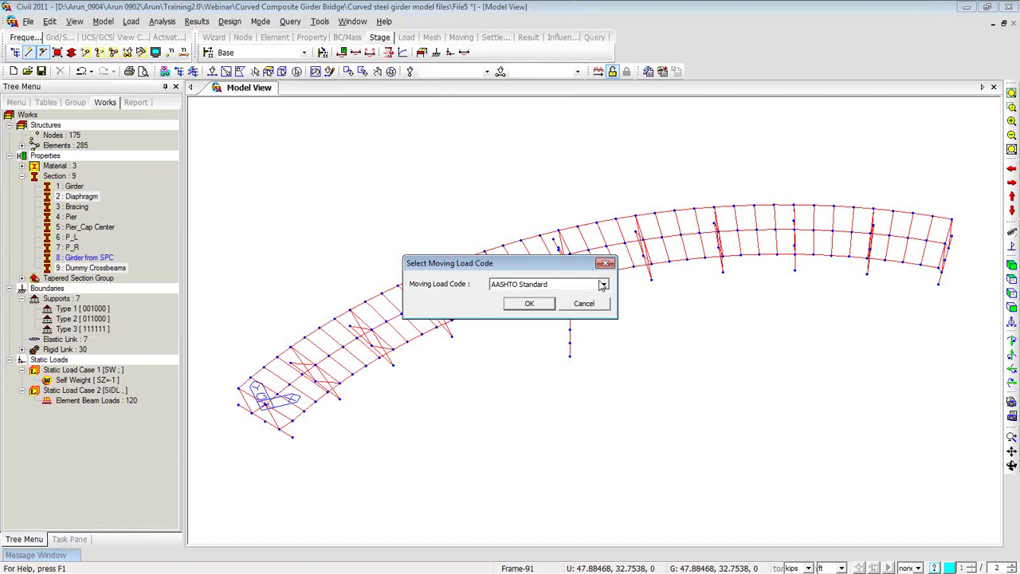
{"action": "left_click", "coordinate": [602, 285]}
{"action": "left_click", "coordinate": [587, 312]}
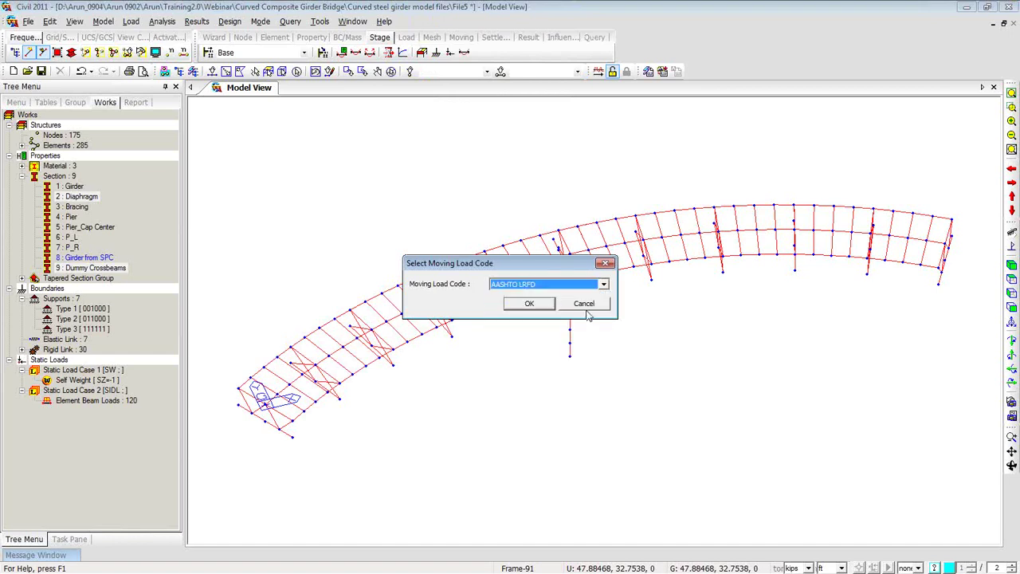
{"action": "left_click", "coordinate": [530, 305]}
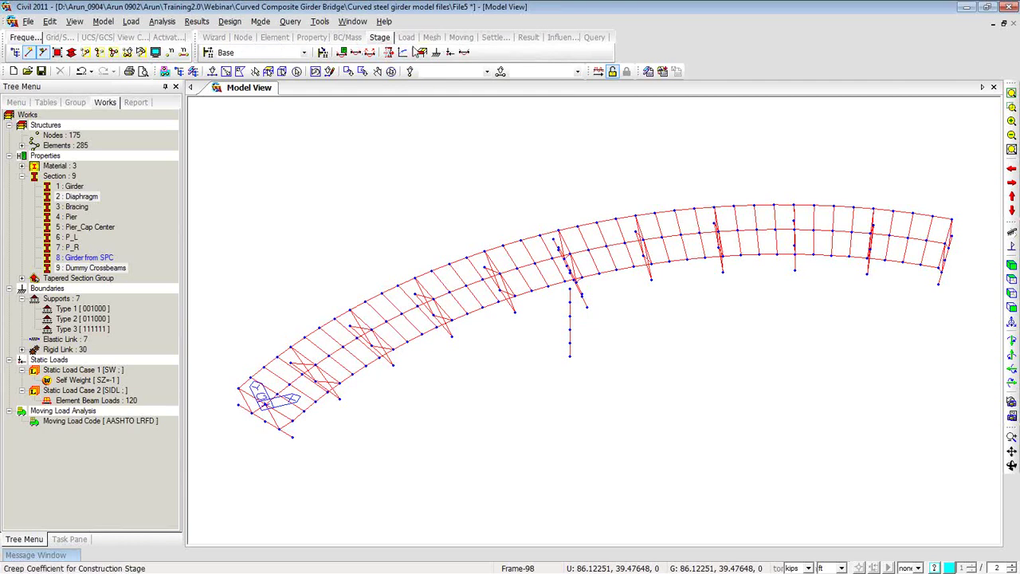
{"action": "left_click", "coordinate": [462, 38]}
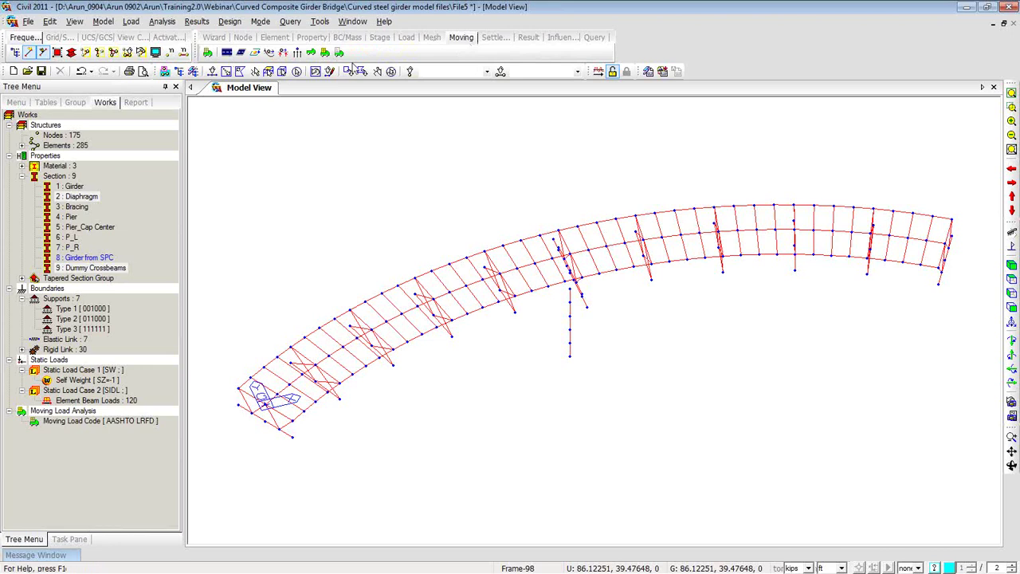
{"action": "left_click", "coordinate": [227, 53]}
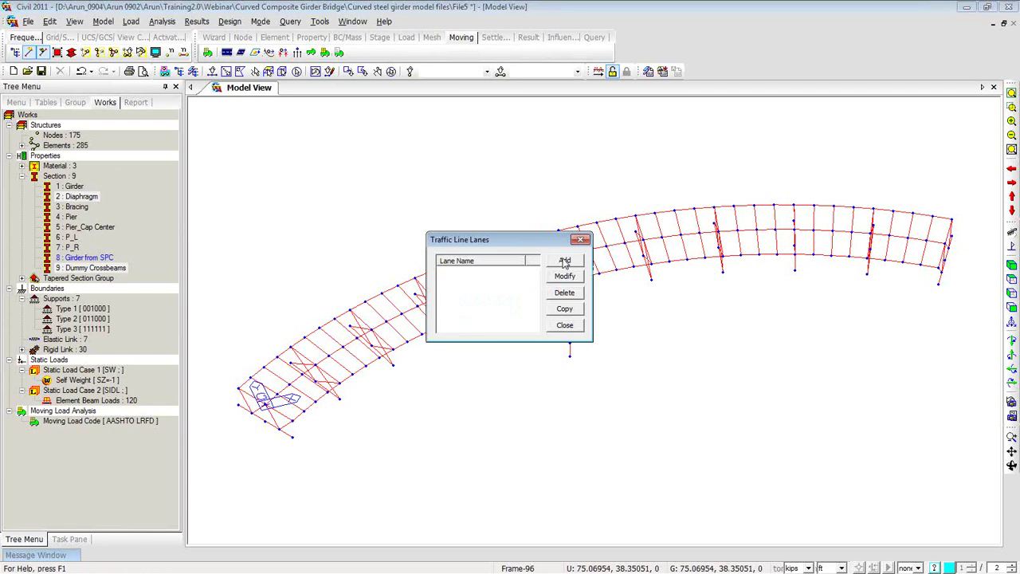
{"action": "left_click", "coordinate": [564, 262]}
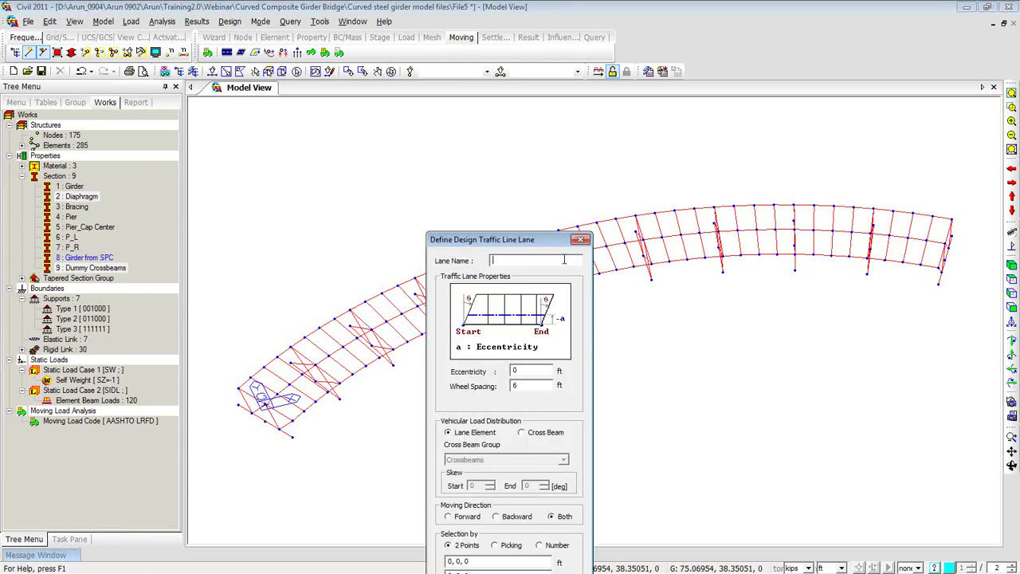
{"action": "left_click_drag", "start_coordinate": [474, 240], "coordinate": [281, 97]}
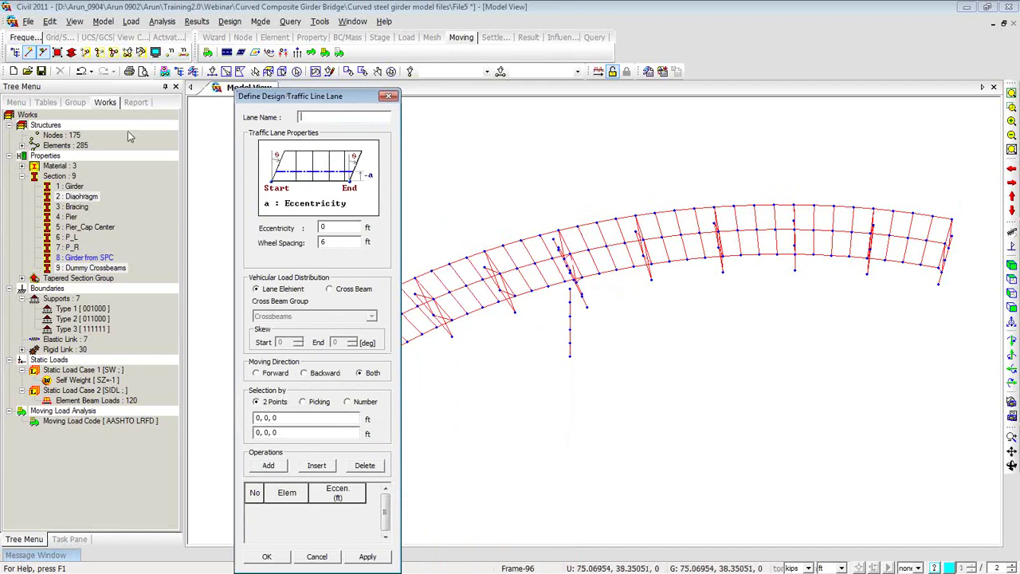
Activate only the nodes and elements in the XY plane at Z position 0 ft and close the open dialogs
{"action": "left_click", "coordinate": [268, 71]}
{"action": "left_click", "coordinate": [483, 311]}
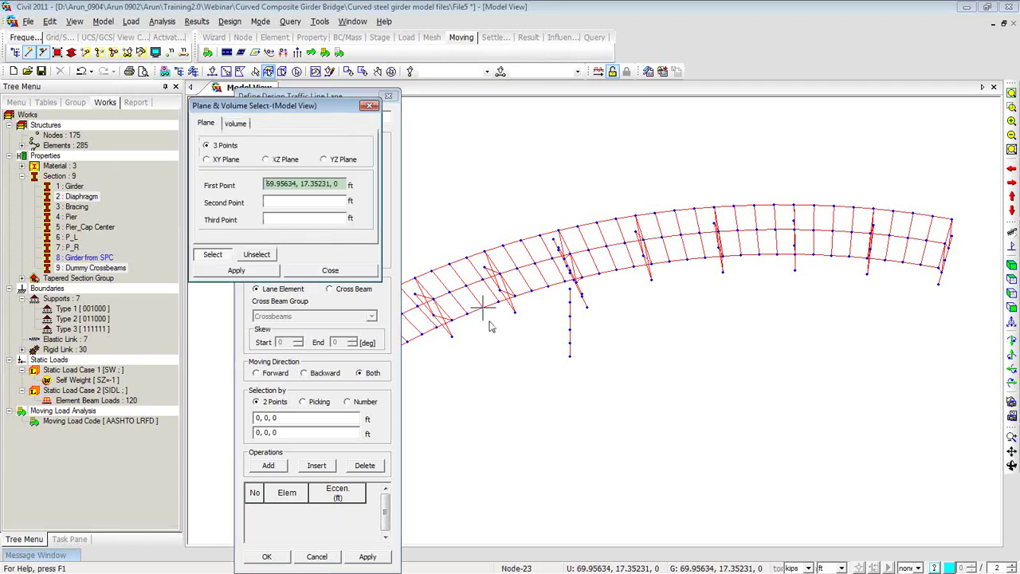
{"action": "left_click", "coordinate": [472, 316]}
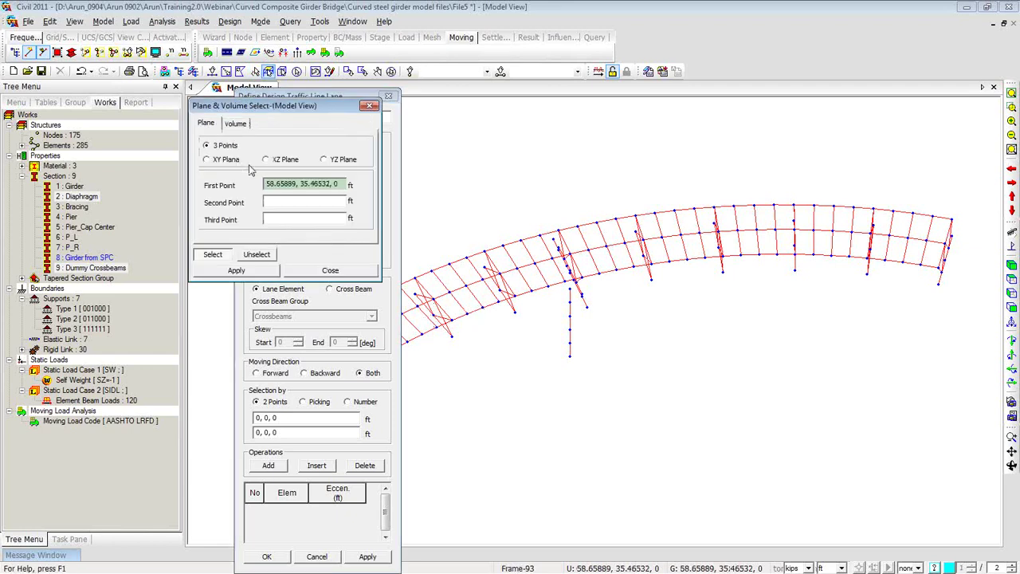
{"action": "left_click", "coordinate": [471, 317]}
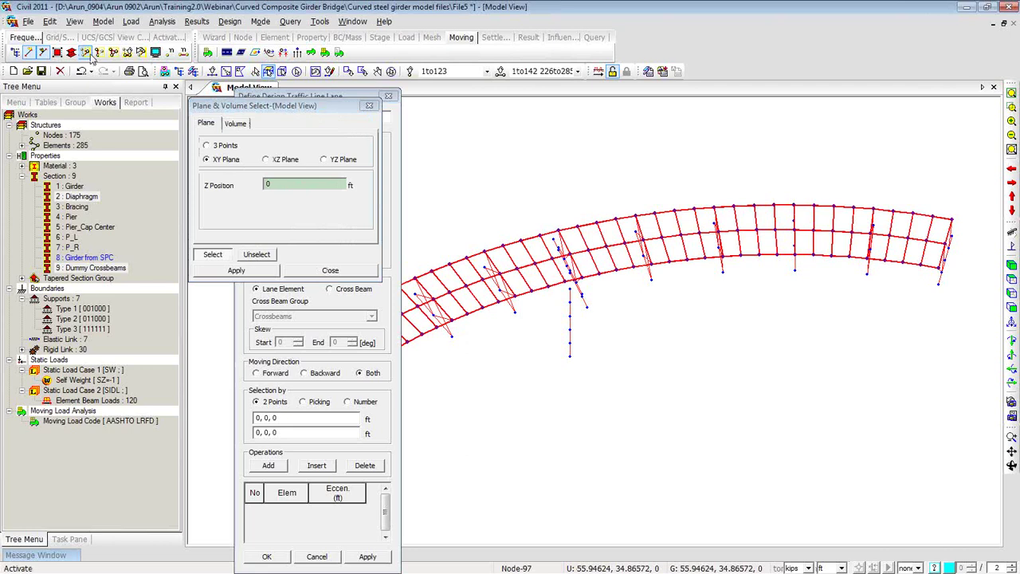
{"action": "left_click", "coordinate": [88, 54]}
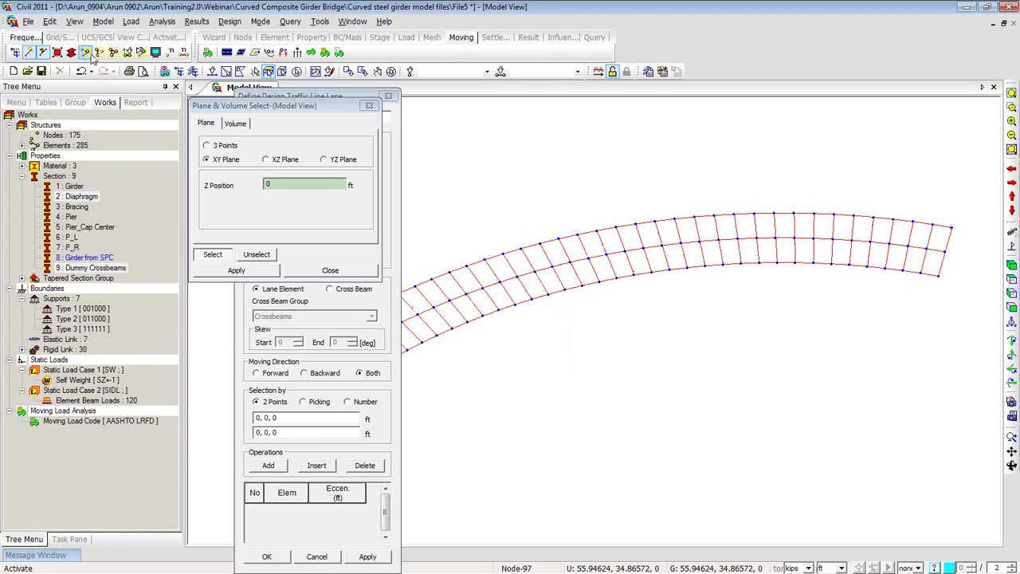
{"action": "left_click", "coordinate": [369, 105]}
{"action": "left_click", "coordinate": [389, 98]}
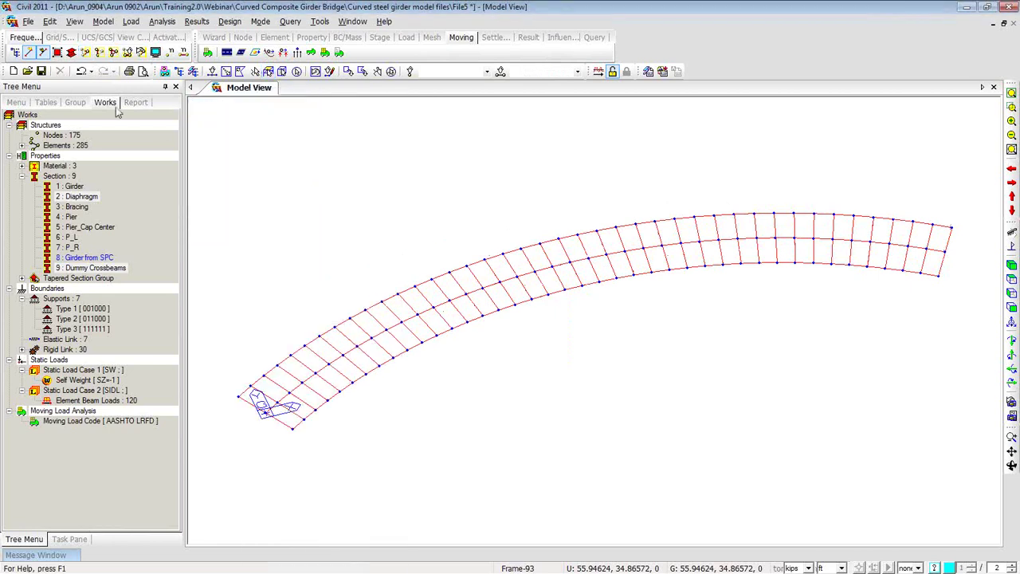
Select the Crossbeams and Girders structure groups one after the other to check which elements each contains
{"action": "left_click", "coordinate": [76, 103]}
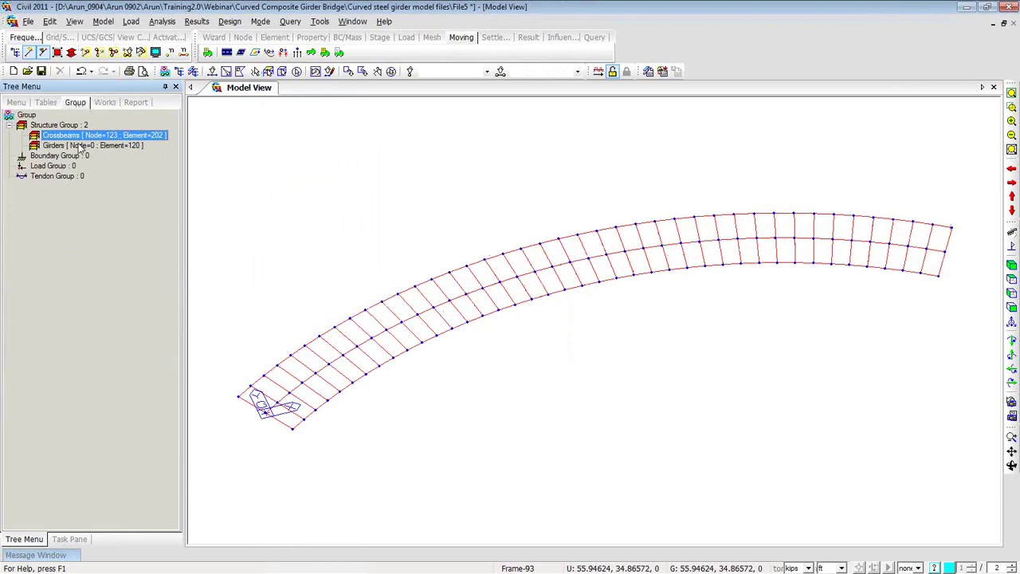
{"action": "double_click", "coordinate": [83, 137]}
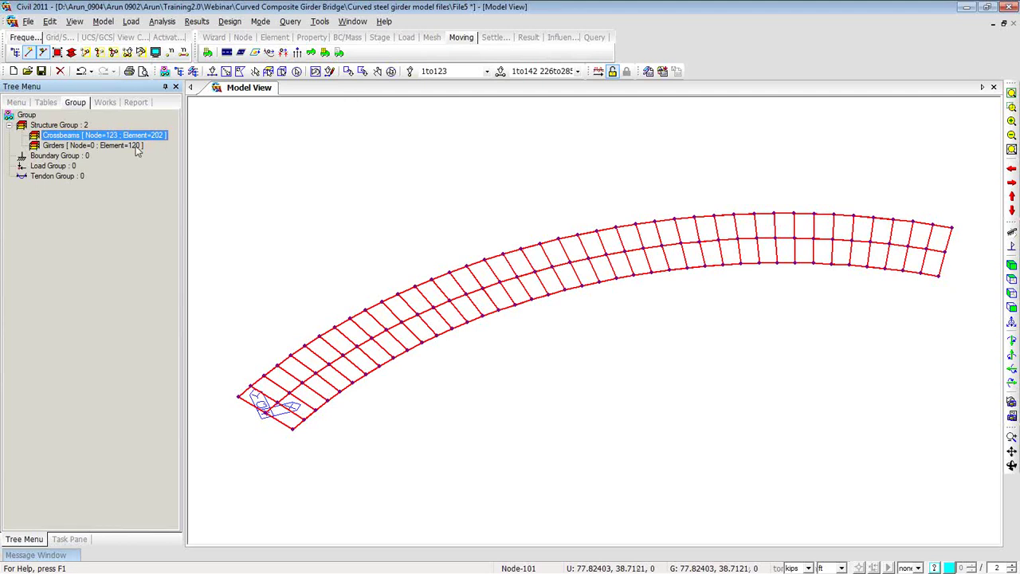
{"action": "left_click", "coordinate": [390, 71]}
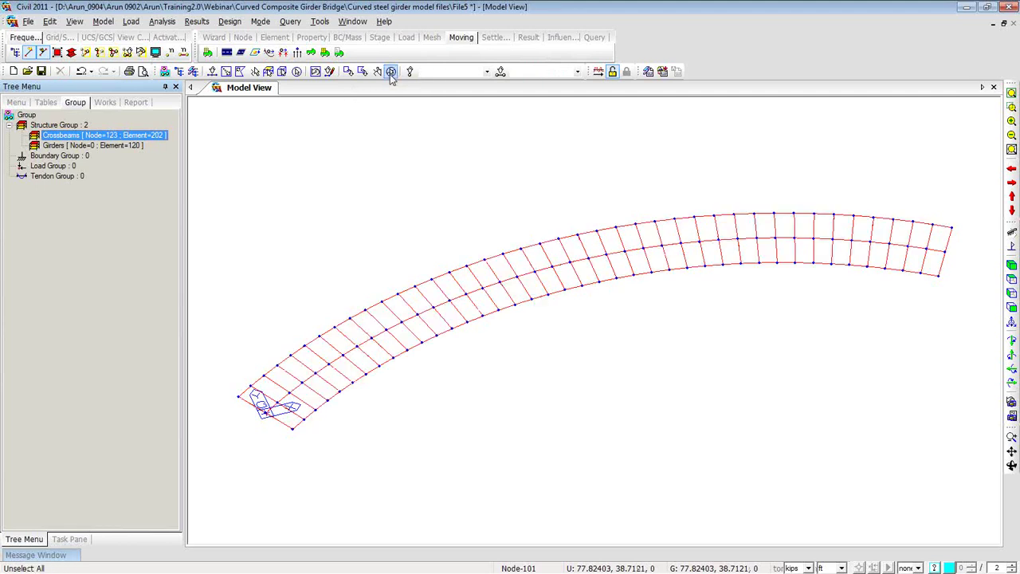
{"action": "double_click", "coordinate": [120, 149]}
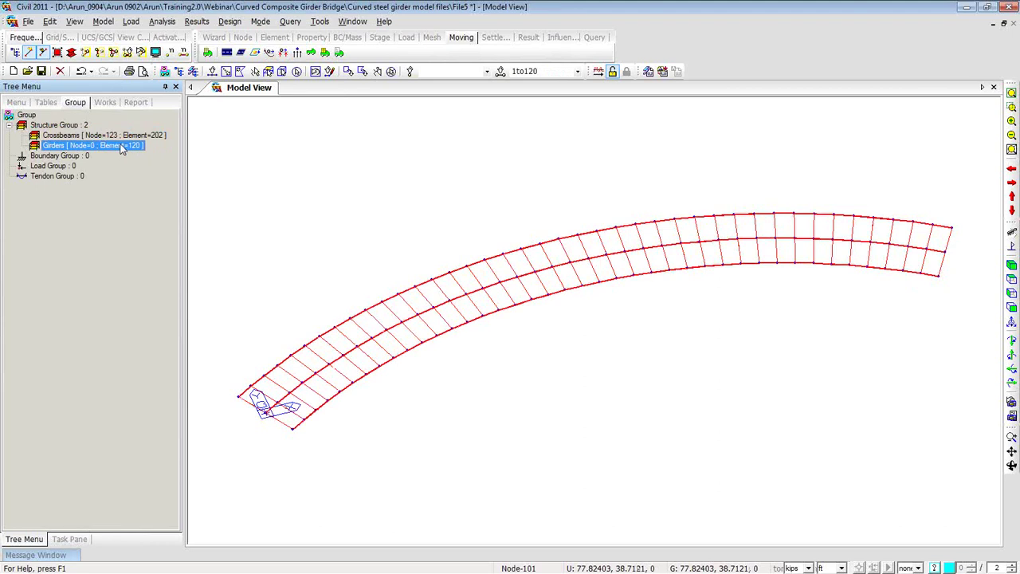
Deactivate the Girders group, assign all remaining visible nodes and elements to the Crossbeams structure group, and check its contents
{"action": "right_click", "coordinate": [122, 149]}
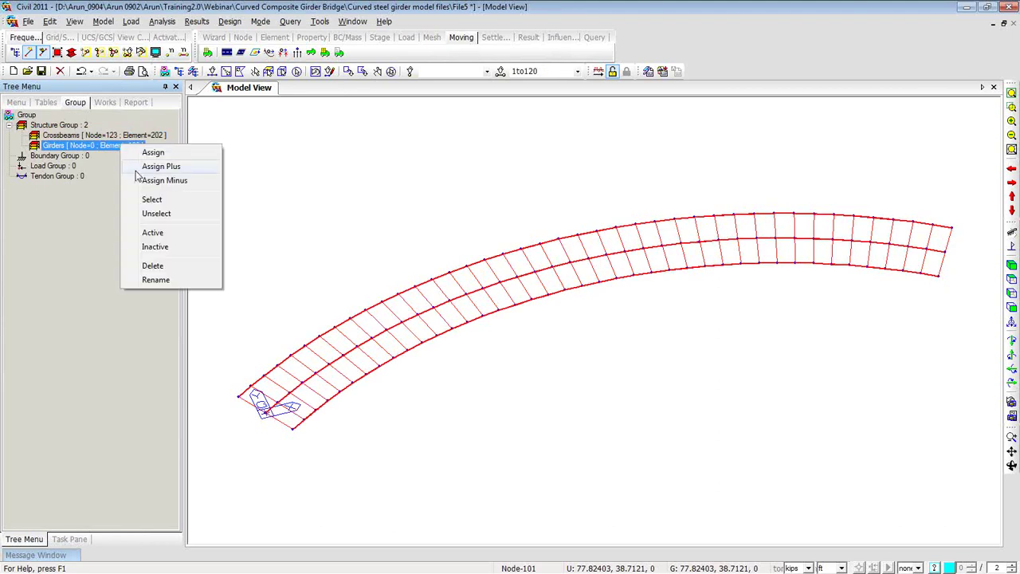
{"action": "left_click", "coordinate": [153, 247]}
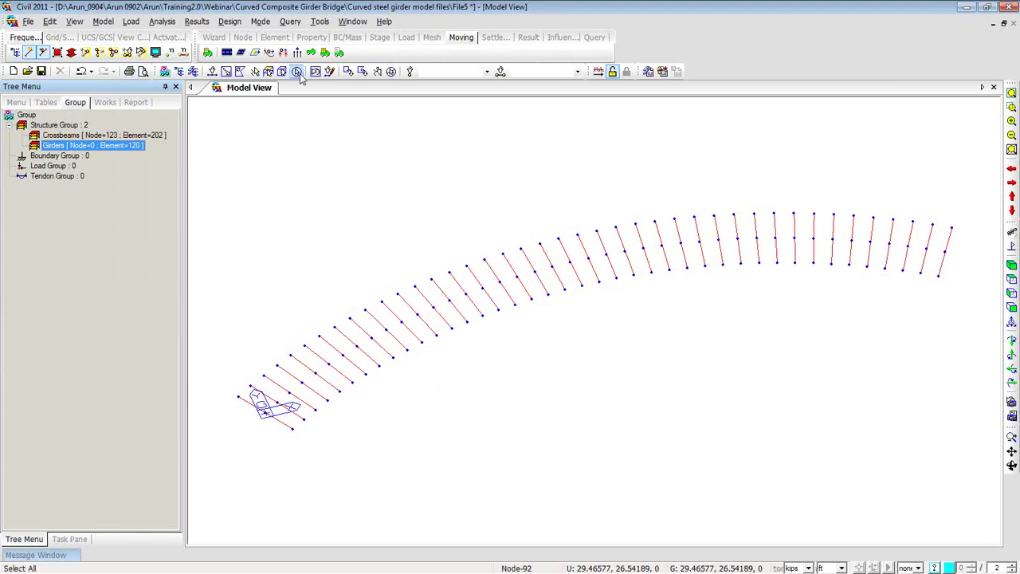
{"action": "left_click", "coordinate": [298, 72]}
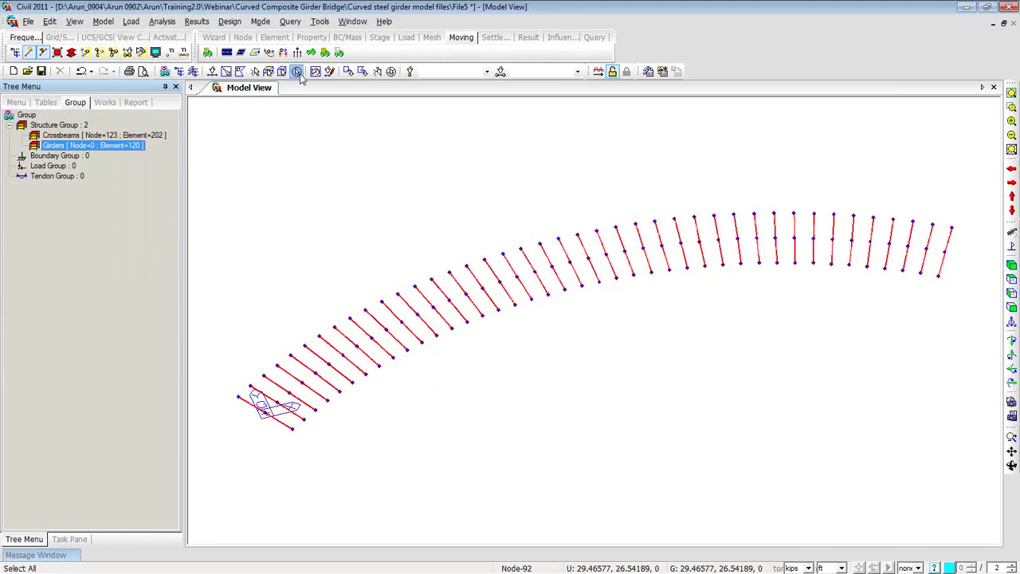
{"action": "left_click", "coordinate": [126, 136]}
{"action": "left_click_drag", "start_coordinate": [126, 139], "coordinate": [326, 155]}
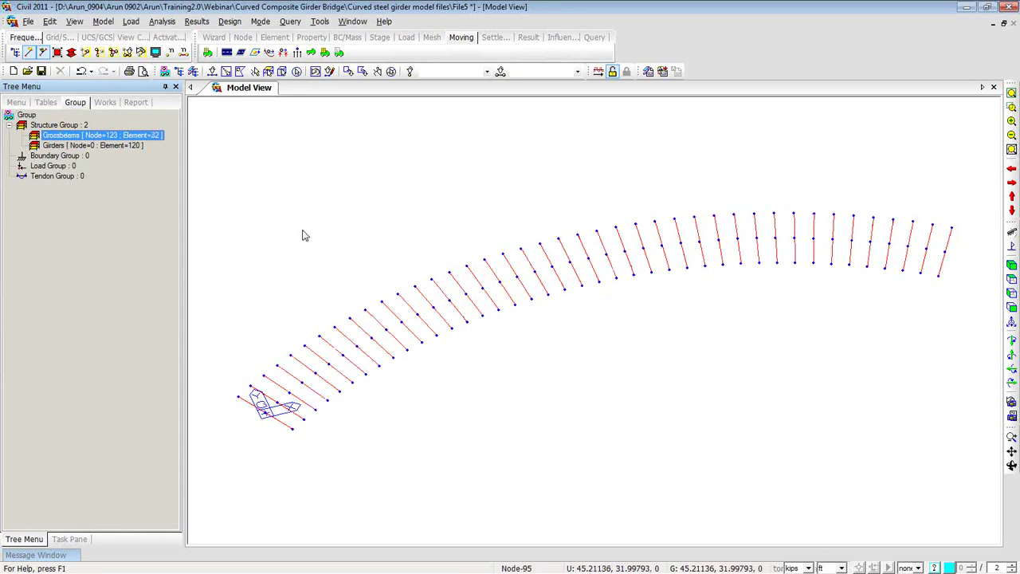
{"action": "double_click", "coordinate": [137, 140]}
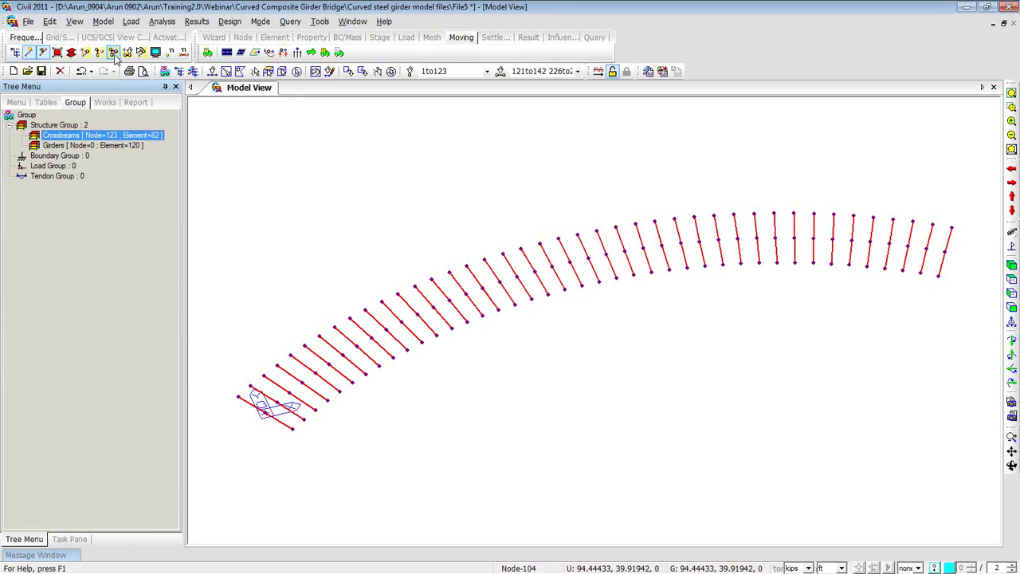
Reactivate the whole model, and isolate the deck again by activating only the XY plane at Z position 0 ft
{"action": "left_click", "coordinate": [141, 52]}
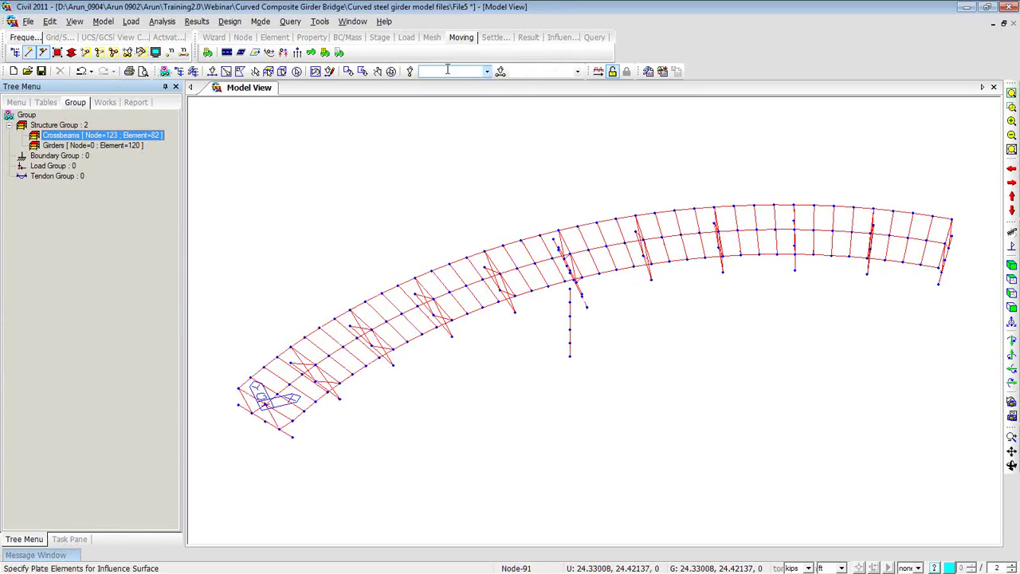
{"action": "left_click", "coordinate": [270, 71]}
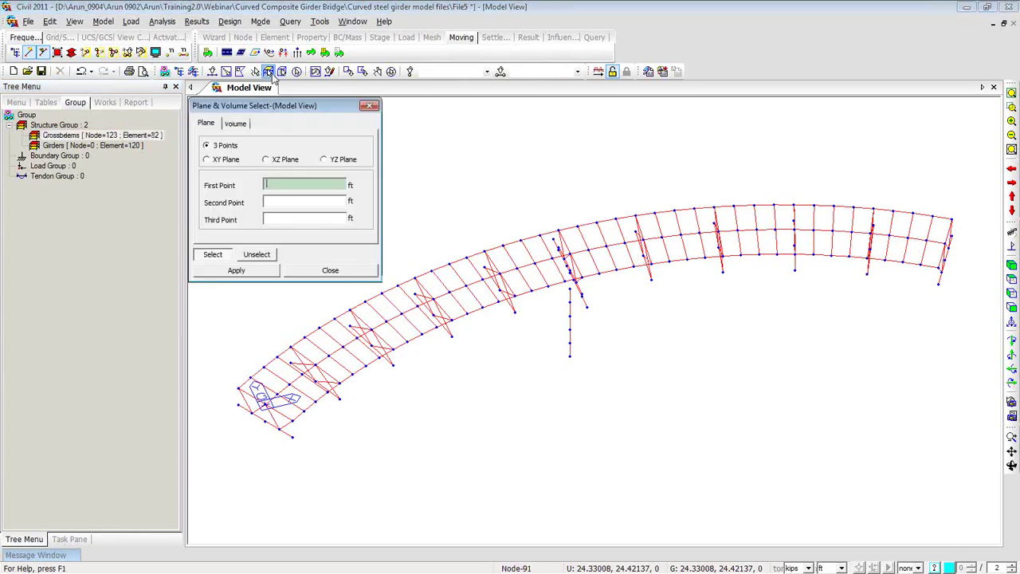
{"action": "left_click", "coordinate": [238, 162]}
{"action": "left_click", "coordinate": [263, 368]}
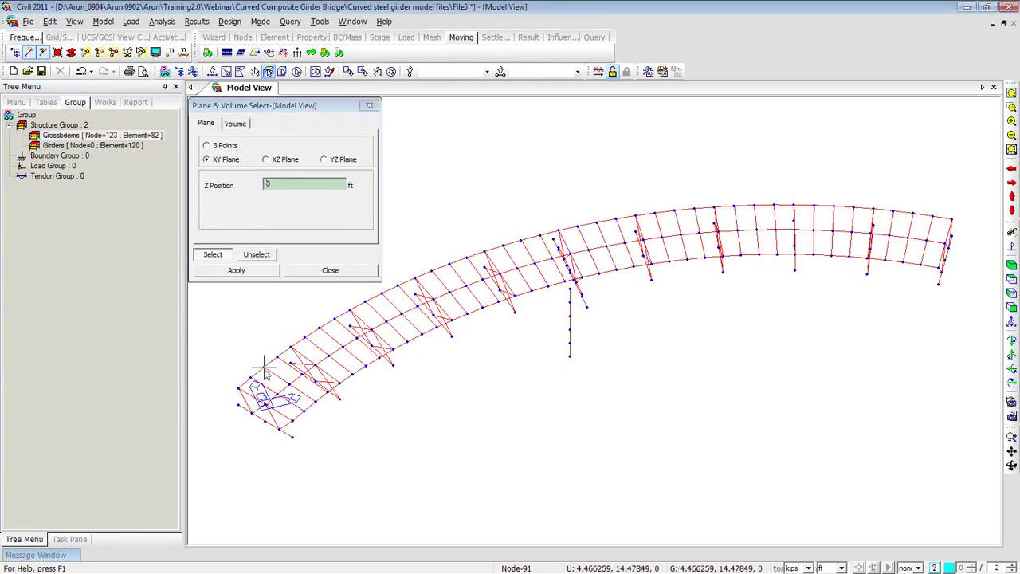
{"action": "left_click", "coordinate": [99, 52]}
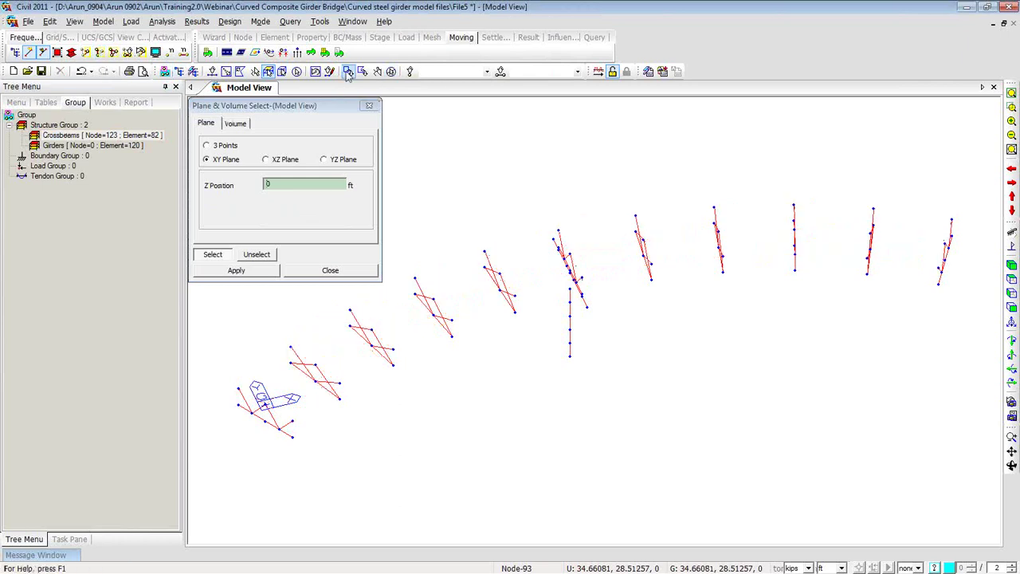
{"action": "left_click", "coordinate": [113, 52]}
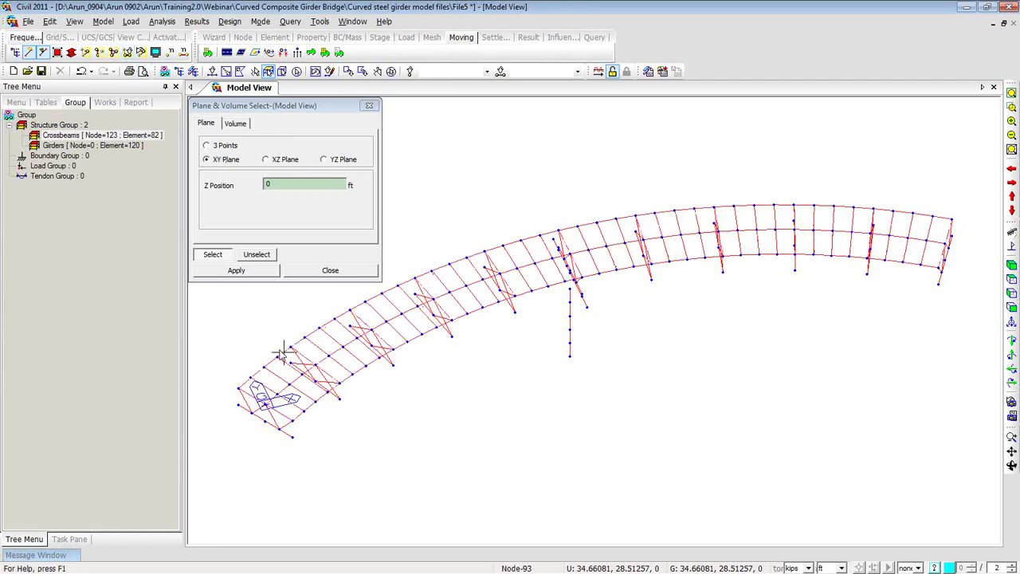
{"action": "left_click", "coordinate": [264, 369]}
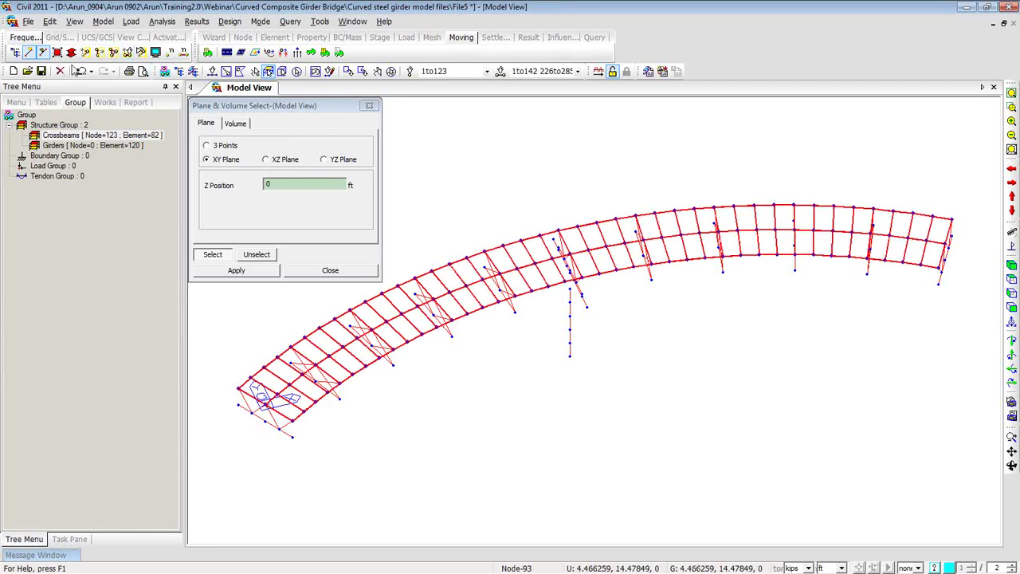
{"action": "left_click", "coordinate": [85, 52]}
{"action": "left_click", "coordinate": [369, 106]}
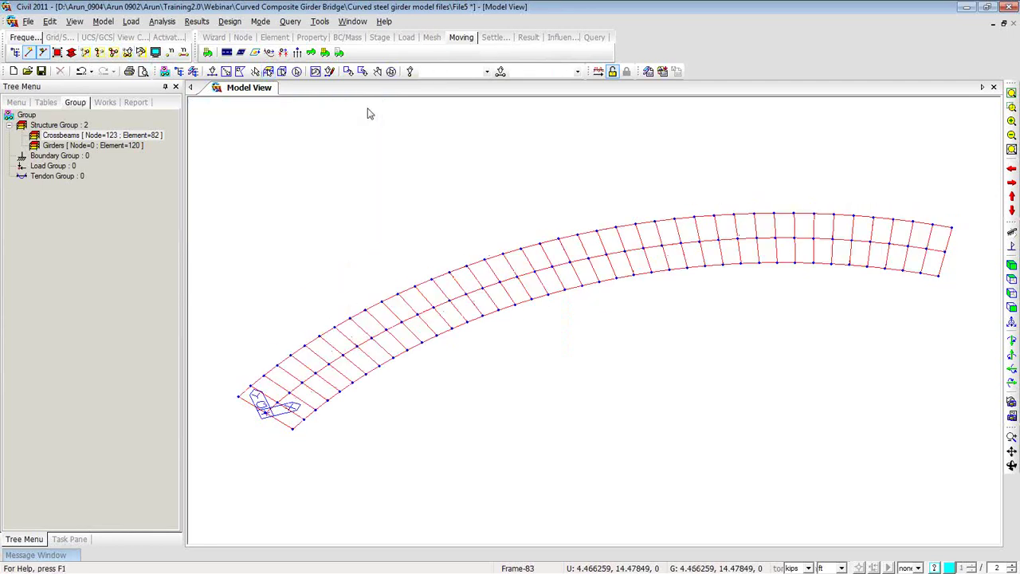
Define a new traffic line lane L1 with -6 ft eccentricity and Cross Beam load distribution using the Crossbeams group
{"action": "left_click", "coordinate": [226, 52]}
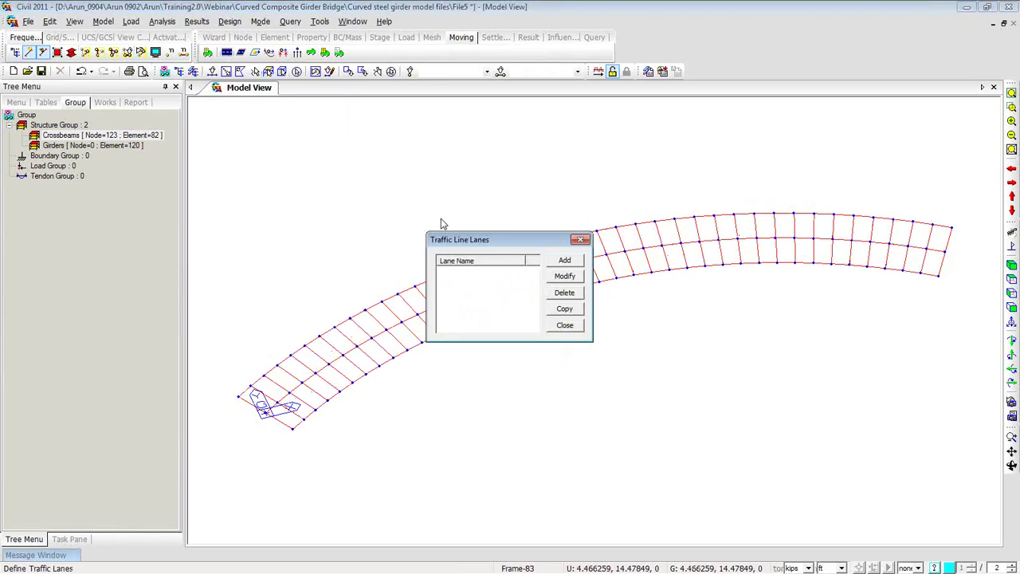
{"action": "left_click_drag", "start_coordinate": [517, 244], "coordinate": [133, 36]}
{"action": "left_click", "coordinate": [214, 141]}
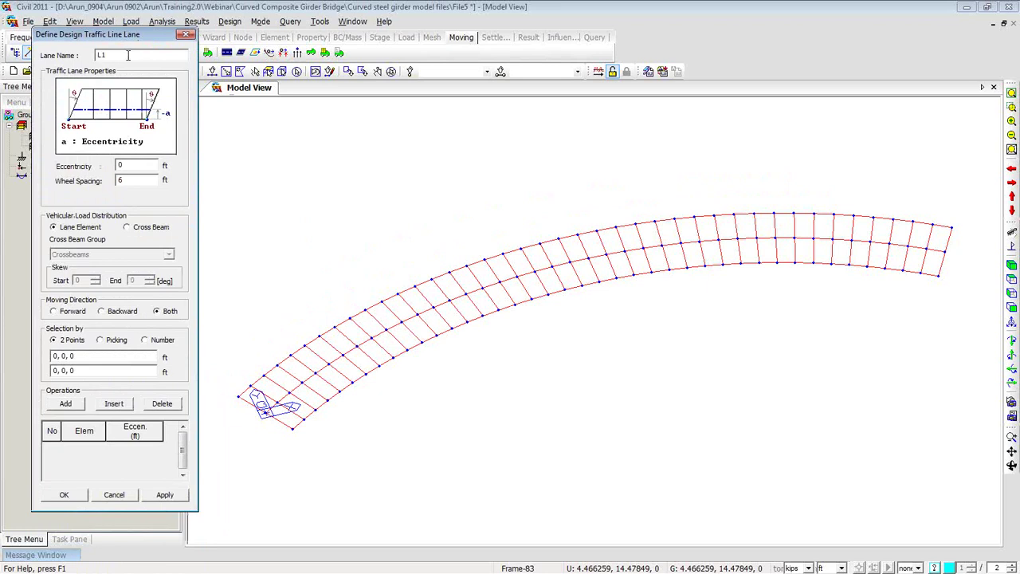
{"action": "type", "text": "L1"}
{"action": "left_click_drag", "start_coordinate": [129, 165], "coordinate": [107, 165]}
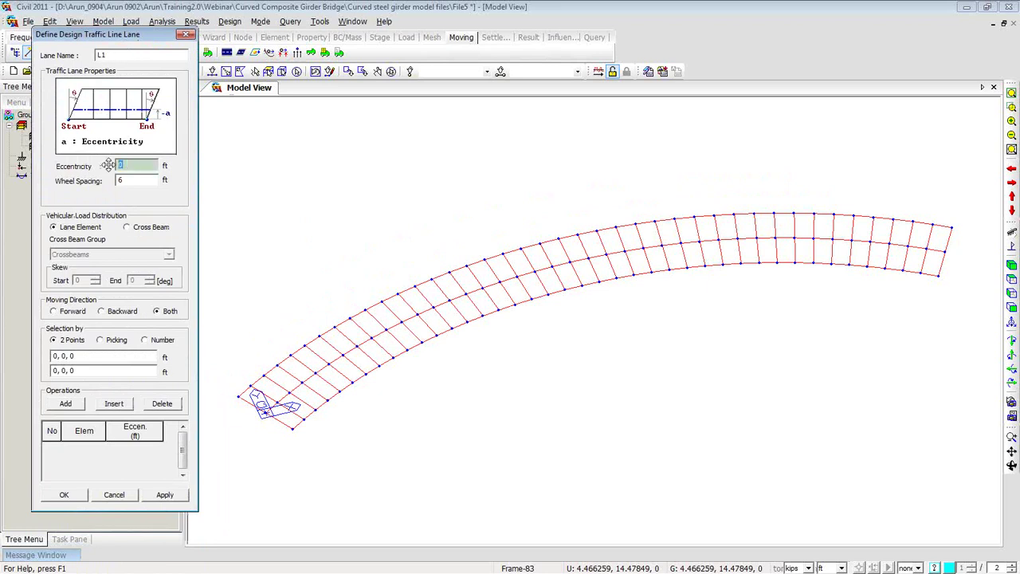
{"action": "type", "text": "-6"}
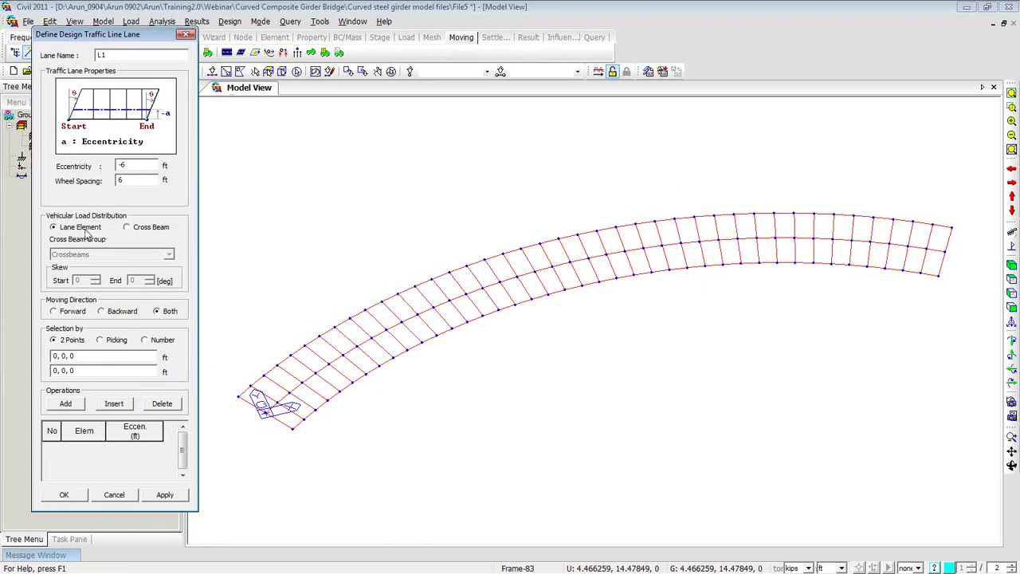
{"action": "left_click", "coordinate": [127, 228]}
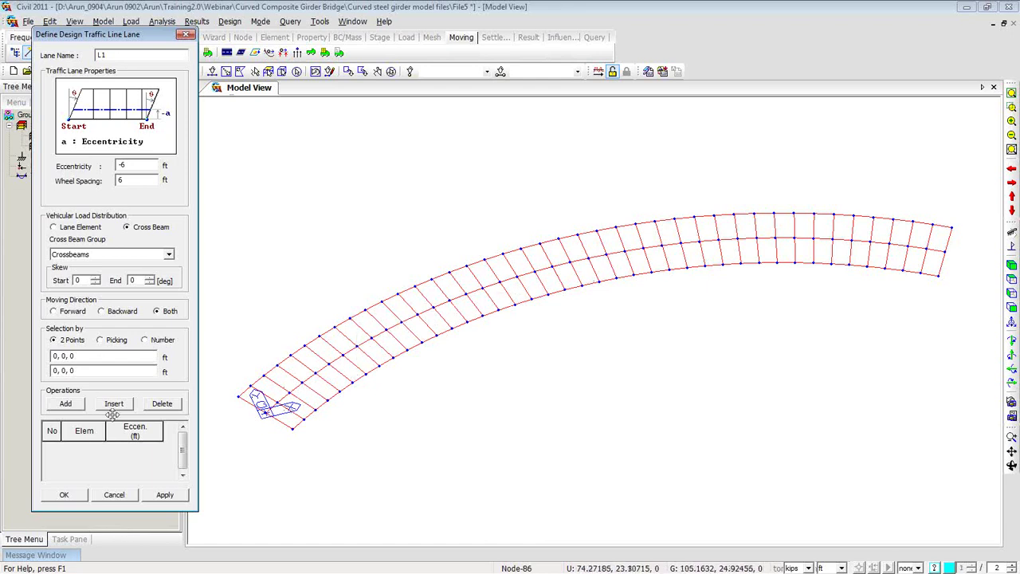
Set the lane's element selection to Number and display the element numbers on the deck in top view
{"action": "left_click", "coordinate": [147, 344]}
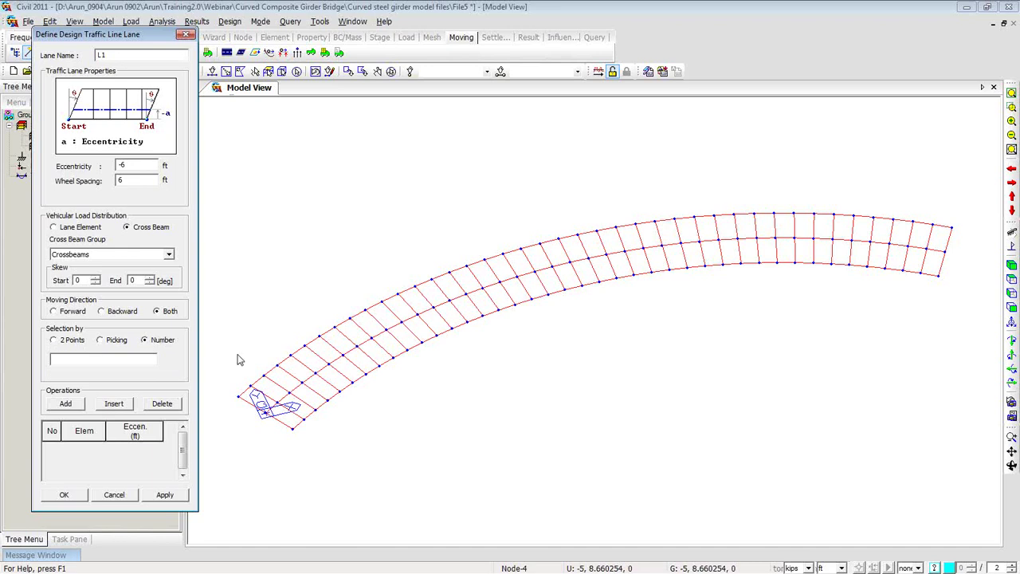
{"action": "left_click", "coordinate": [1011, 293]}
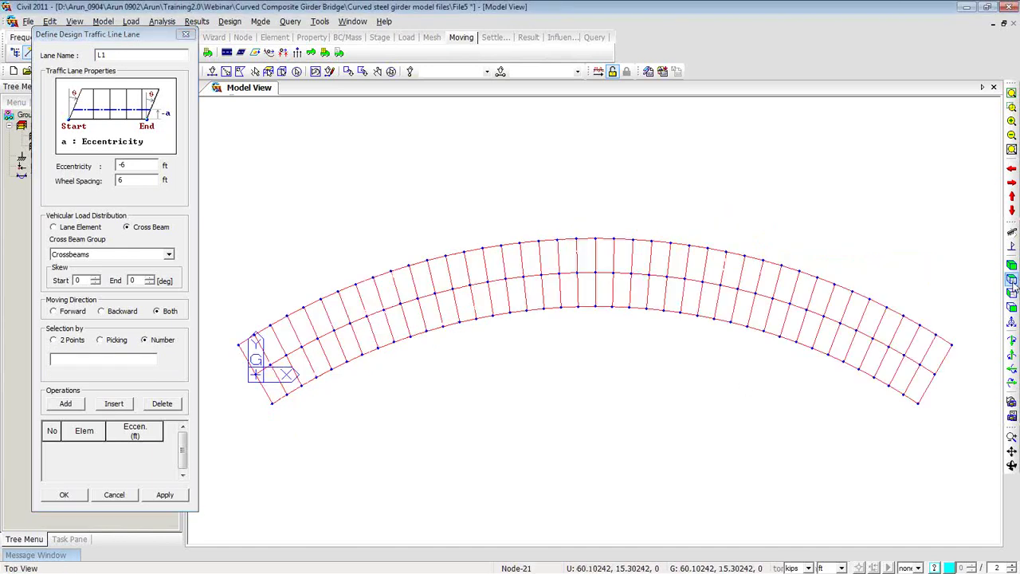
{"action": "left_click_drag", "start_coordinate": [135, 34], "coordinate": [124, 79]}
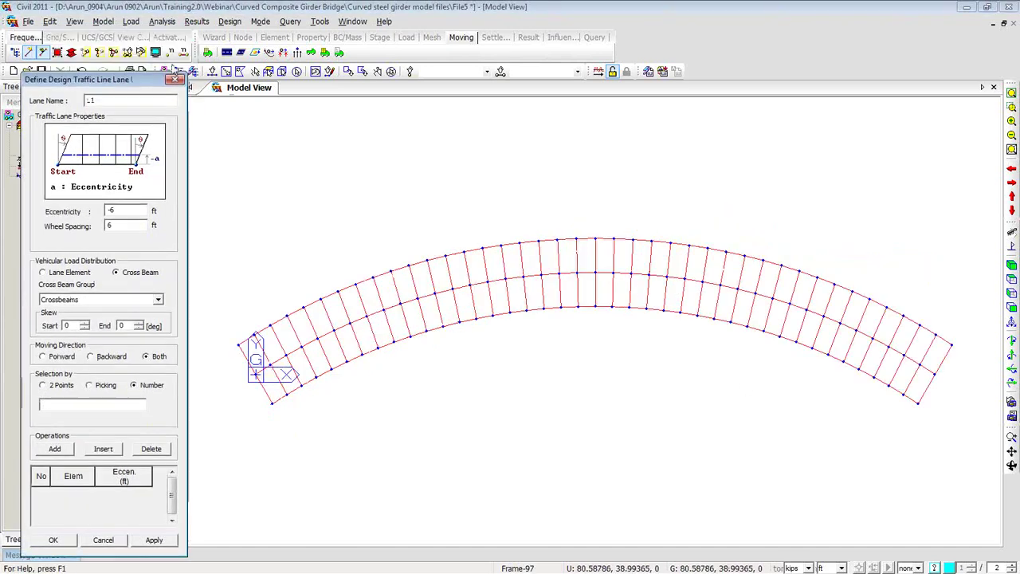
{"action": "left_click", "coordinate": [182, 53]}
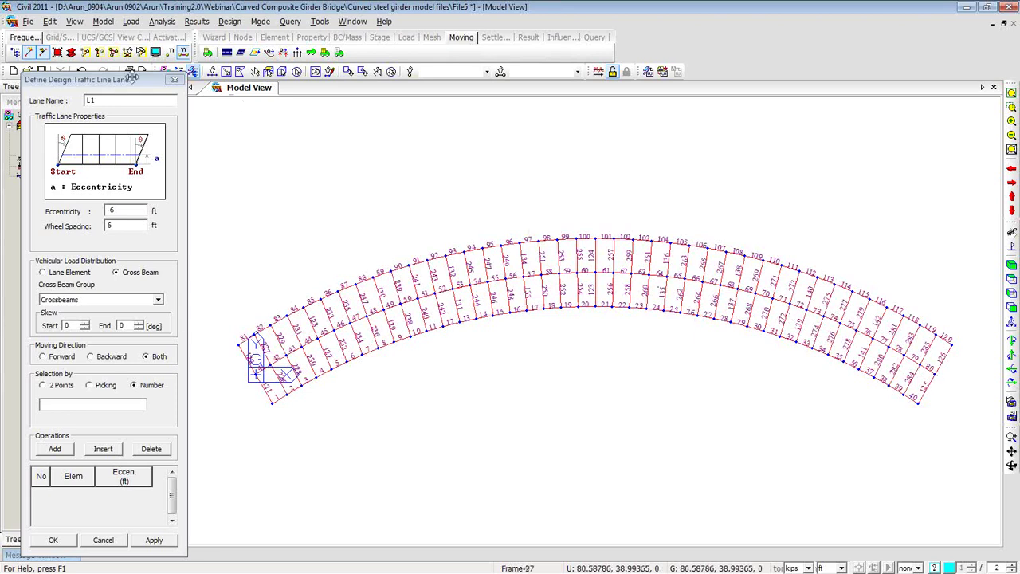
{"action": "left_click_drag", "start_coordinate": [131, 77], "coordinate": [130, 17]}
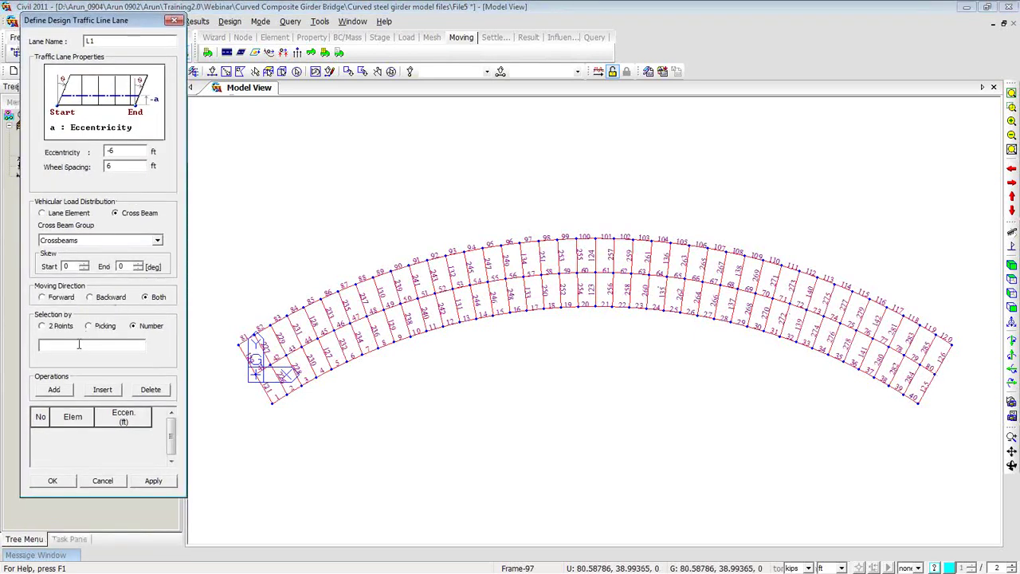
Add elements 41to80 to traffic line lane L1 and apply the lane definition
{"action": "type", "text": "41to80"}
{"action": "left_click", "coordinate": [61, 393]}
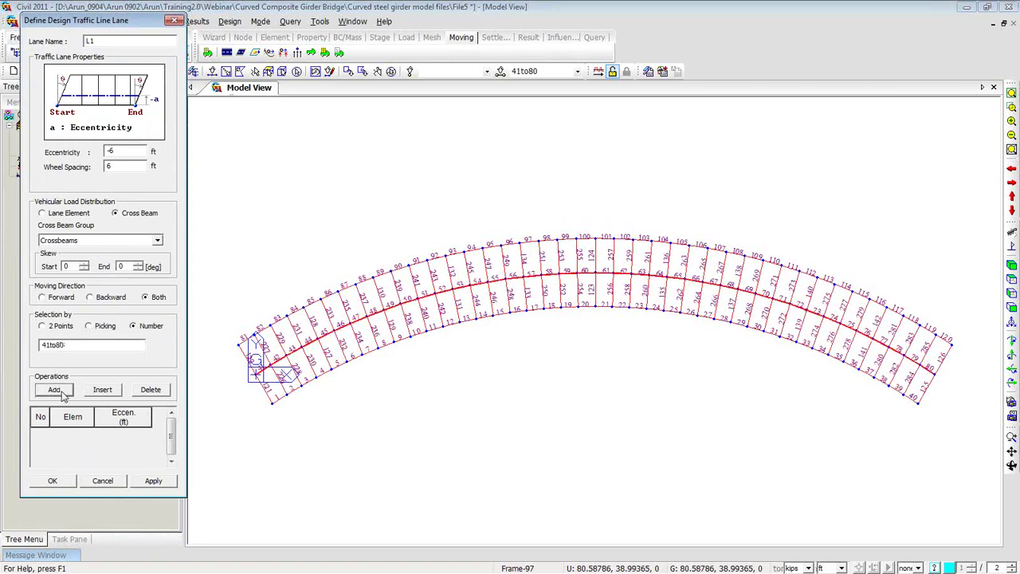
{"action": "left_click", "coordinate": [153, 479]}
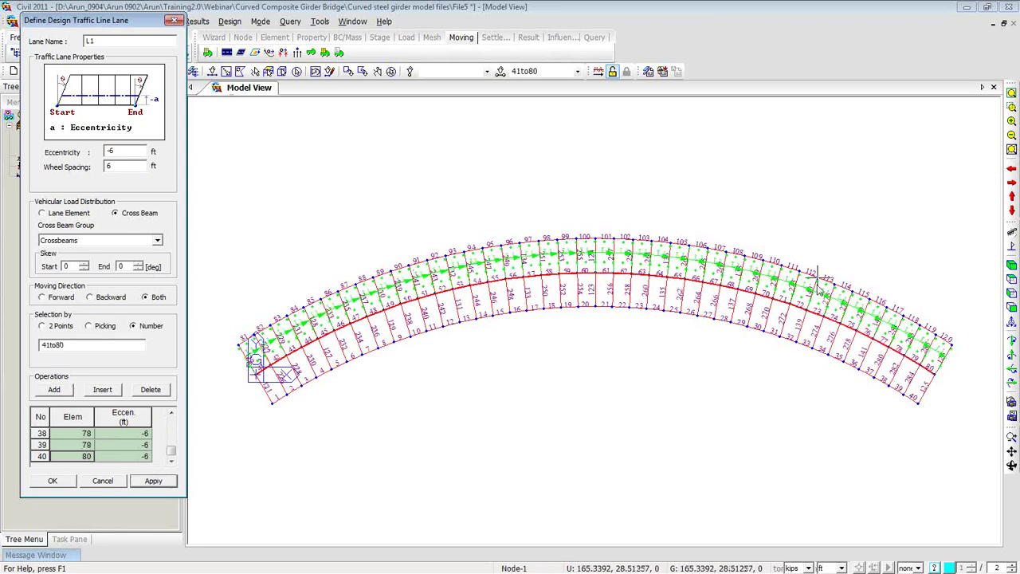
Define a second traffic line lane L2 with 6 ft eccentricity along elements 41to80, and finish the lane definitions
{"action": "left_click", "coordinate": [112, 42]}
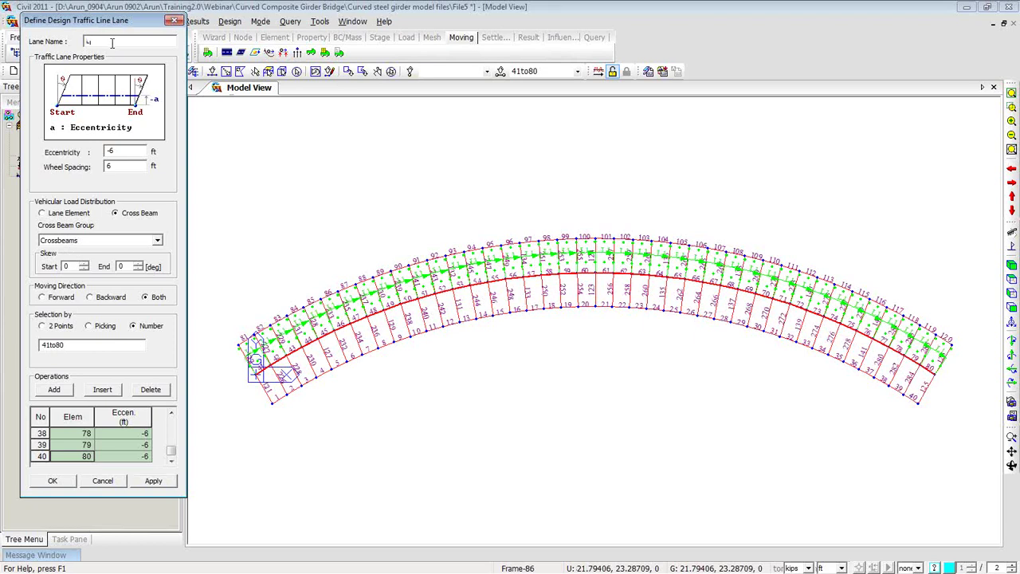
{"action": "type", "text": "2"}
{"action": "double_click", "coordinate": [112, 151]}
{"action": "type", "text": "6"}
{"action": "left_click", "coordinate": [41, 417]}
{"action": "key", "text": "Delete"}
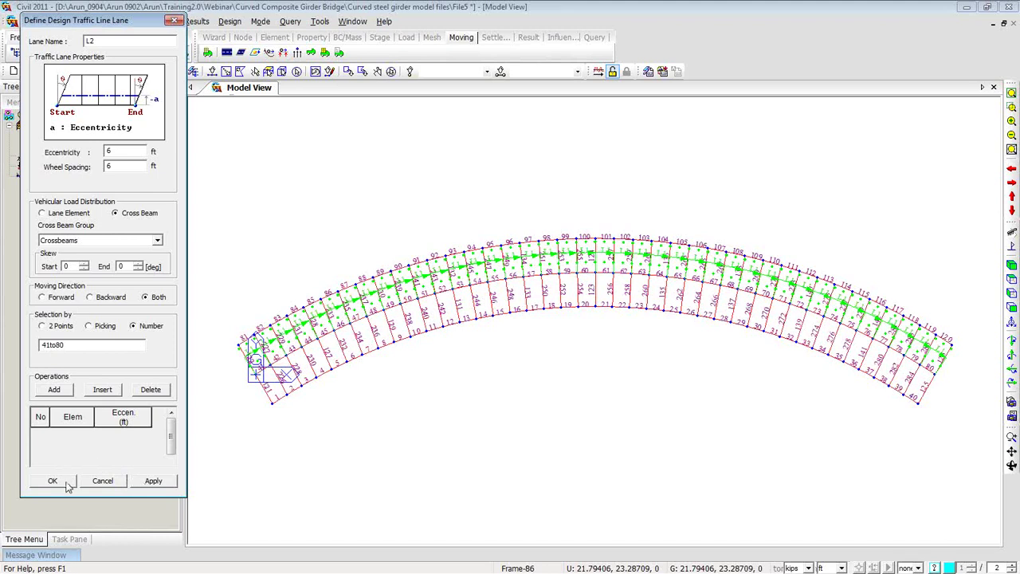
{"action": "left_click", "coordinate": [56, 390]}
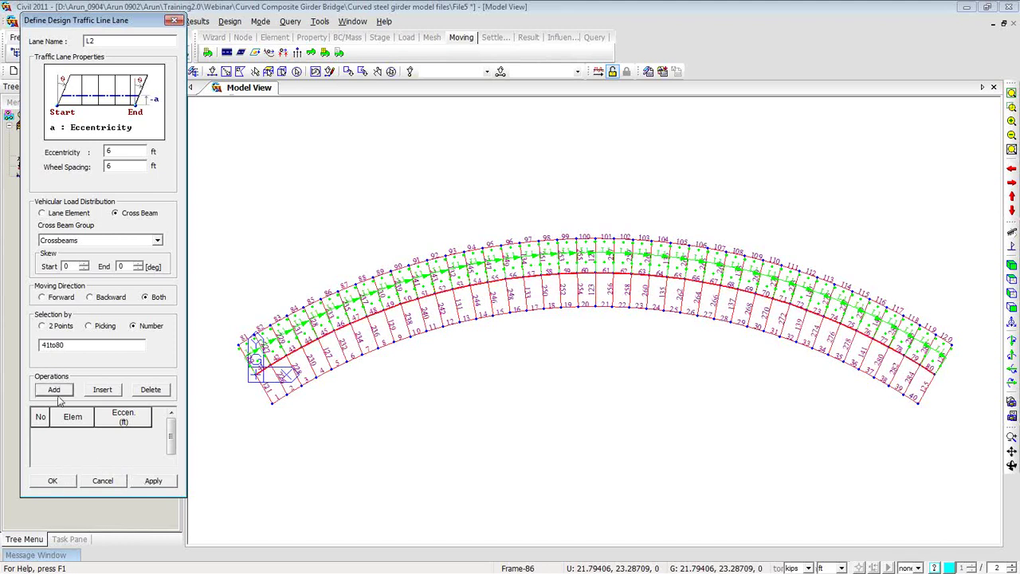
{"action": "left_click", "coordinate": [53, 482]}
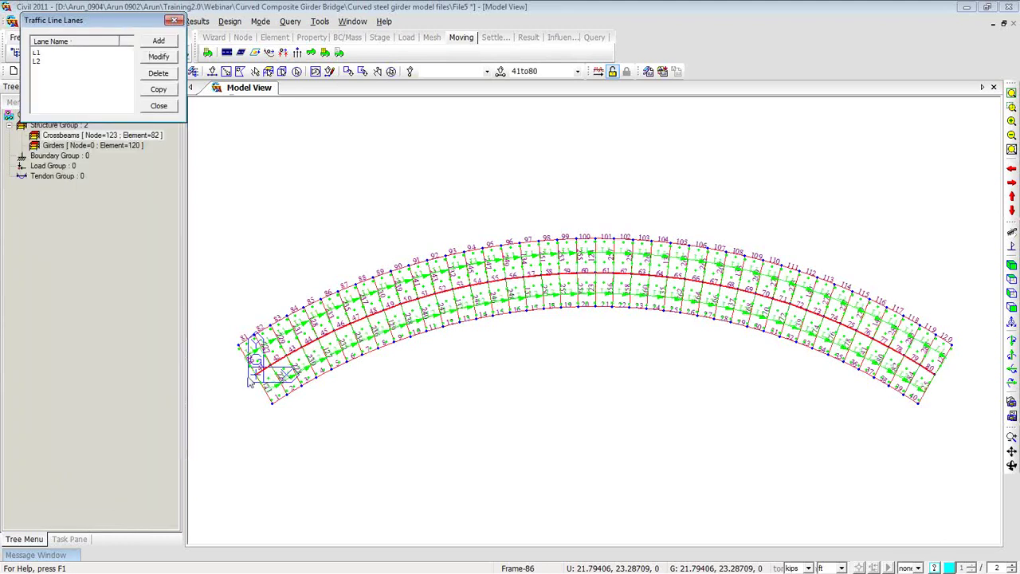
{"action": "left_click", "coordinate": [173, 22]}
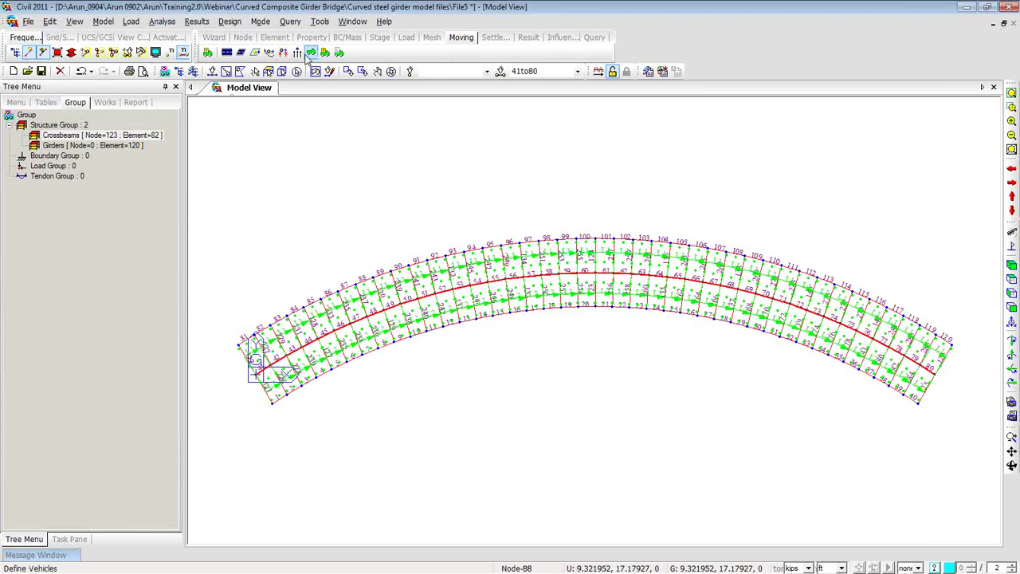
Hide the element numbers and add the Girders group as lane supports for negative moments at interior piers
{"action": "left_click", "coordinate": [182, 52]}
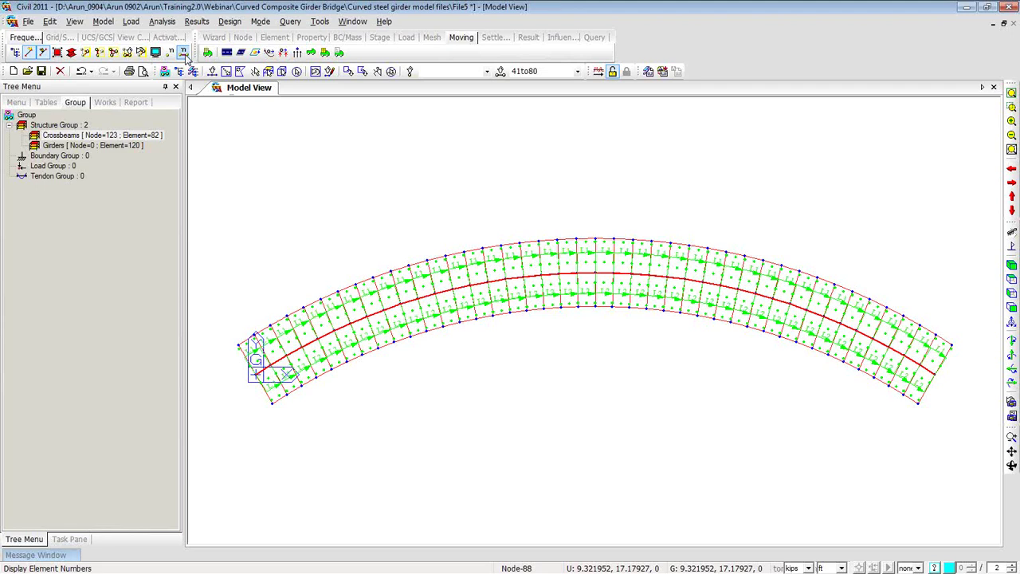
{"action": "left_click", "coordinate": [270, 54]}
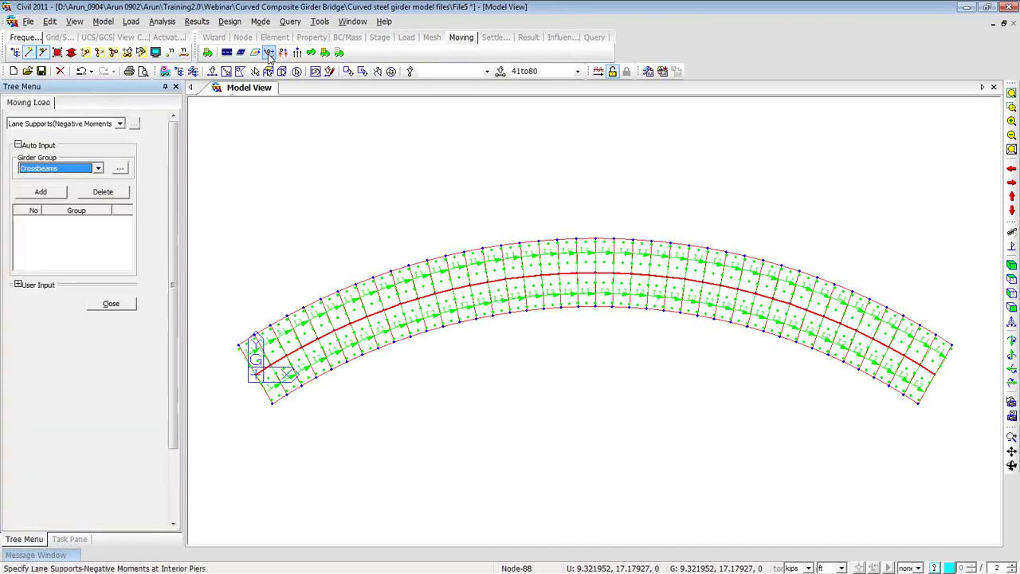
{"action": "left_click", "coordinate": [99, 168]}
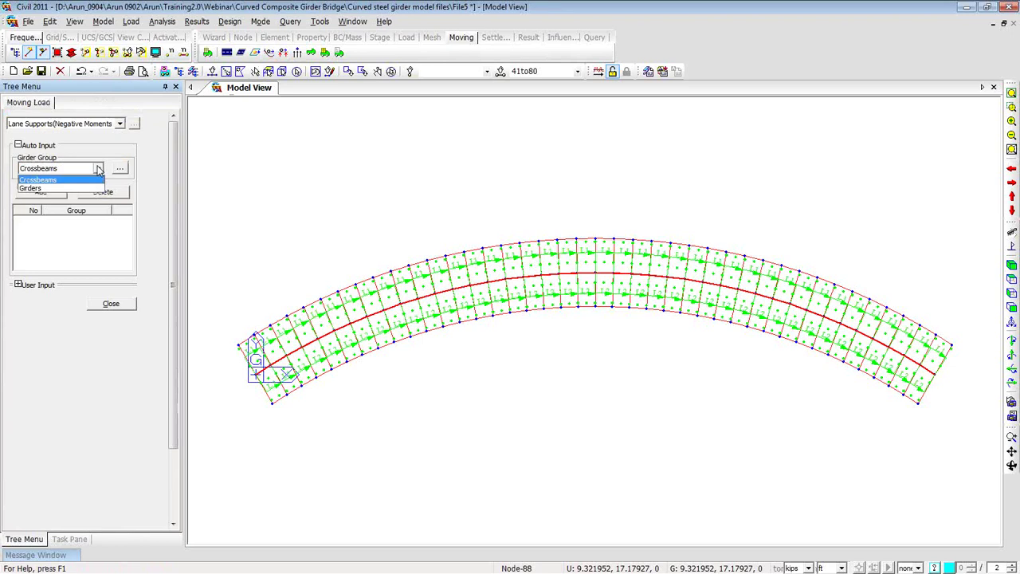
{"action": "left_click", "coordinate": [83, 188]}
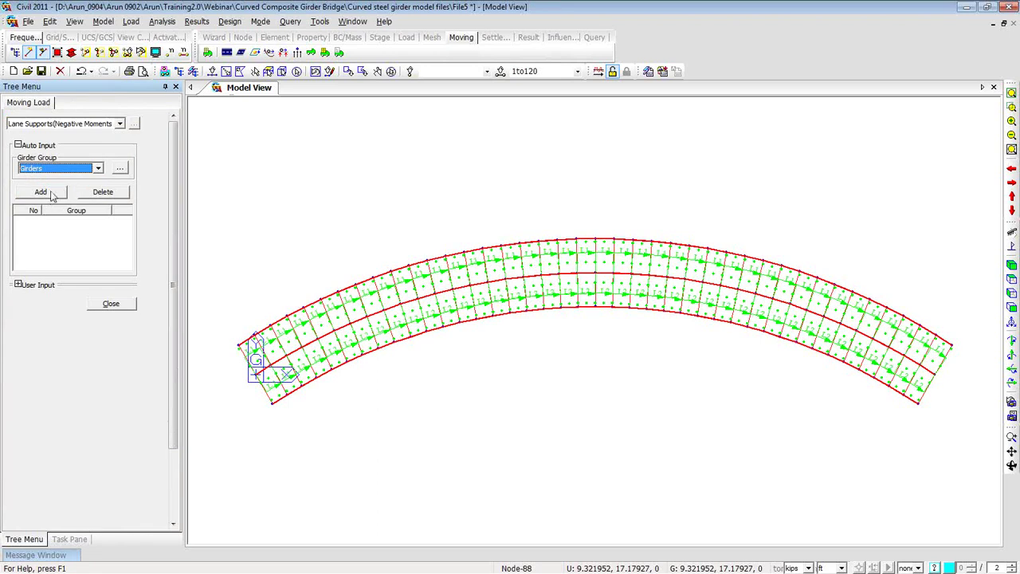
{"action": "left_click", "coordinate": [50, 196]}
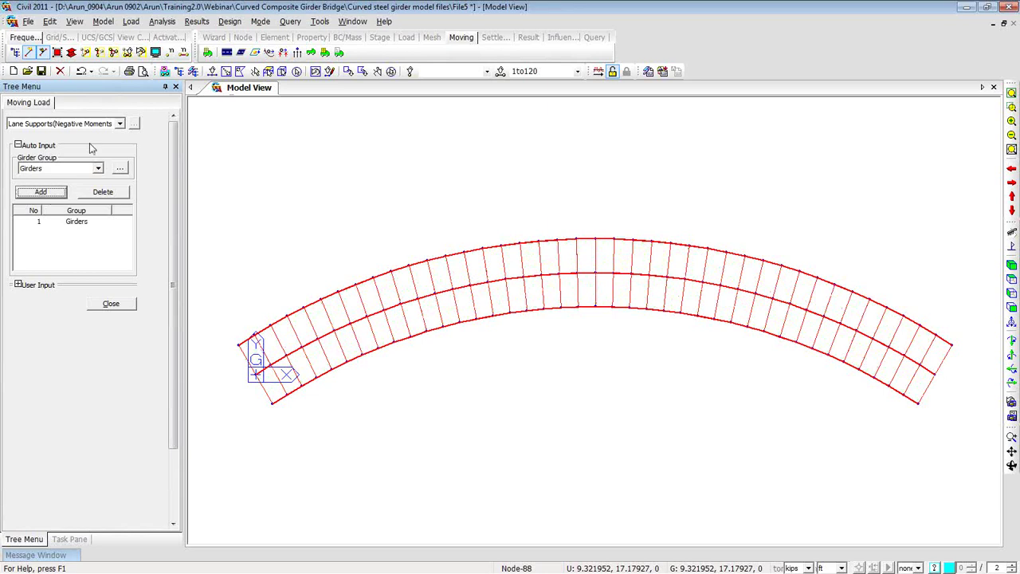
Clear the selection and reactivate the whole bridge model
{"action": "left_click", "coordinate": [296, 71]}
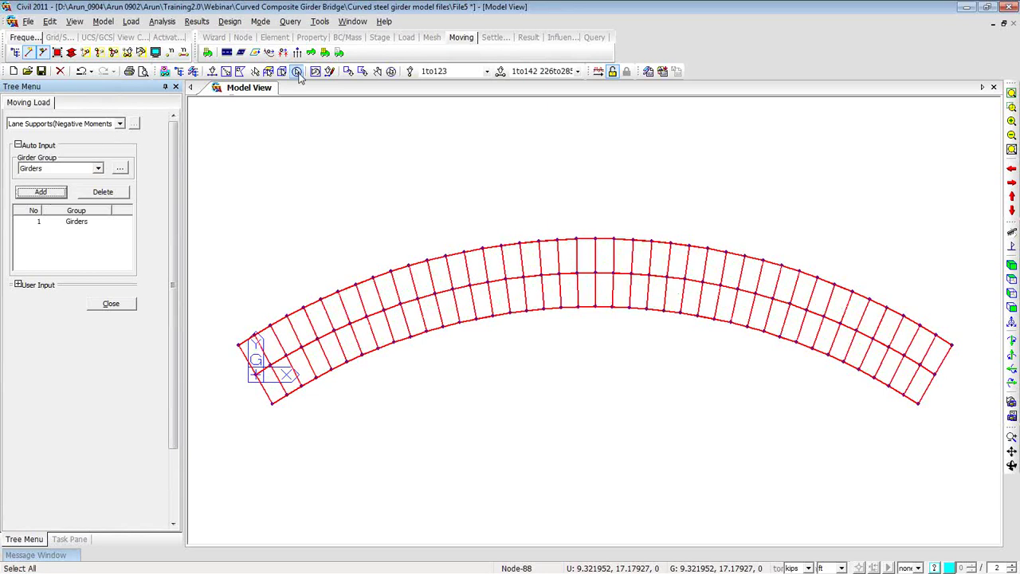
{"action": "left_click", "coordinate": [391, 71]}
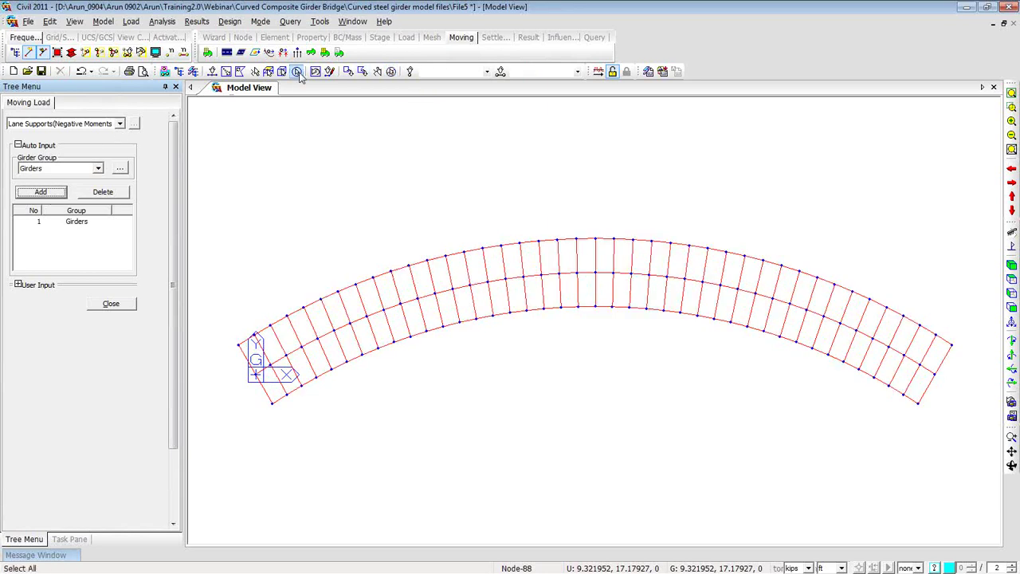
{"action": "left_click", "coordinate": [114, 52]}
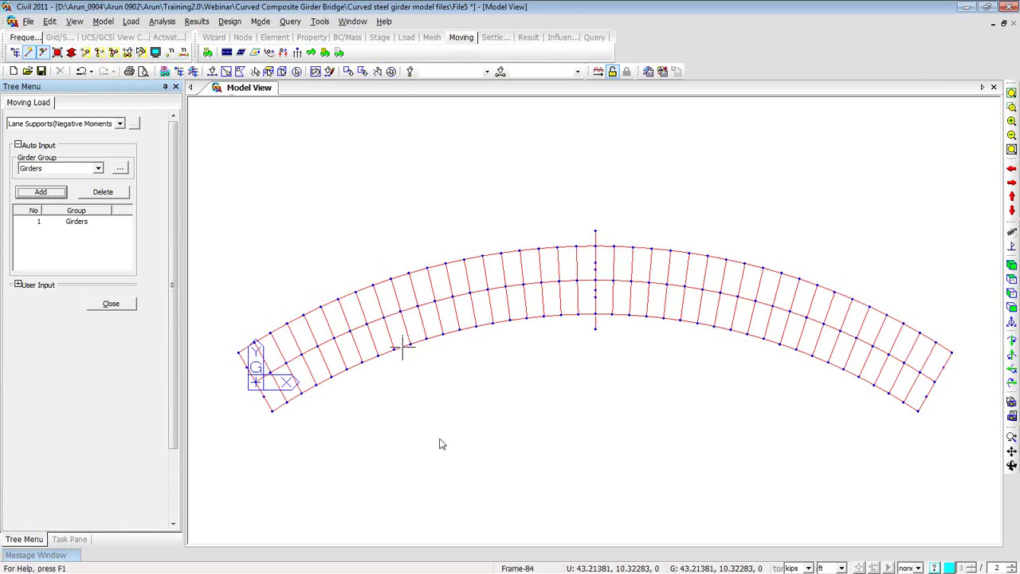
Add the pier's base node 175 as a lane support for reactions at interior piers
{"action": "middle_click_drag", "start_coordinate": [443, 444], "coordinate": [464, 328], "text": "ctrl"}
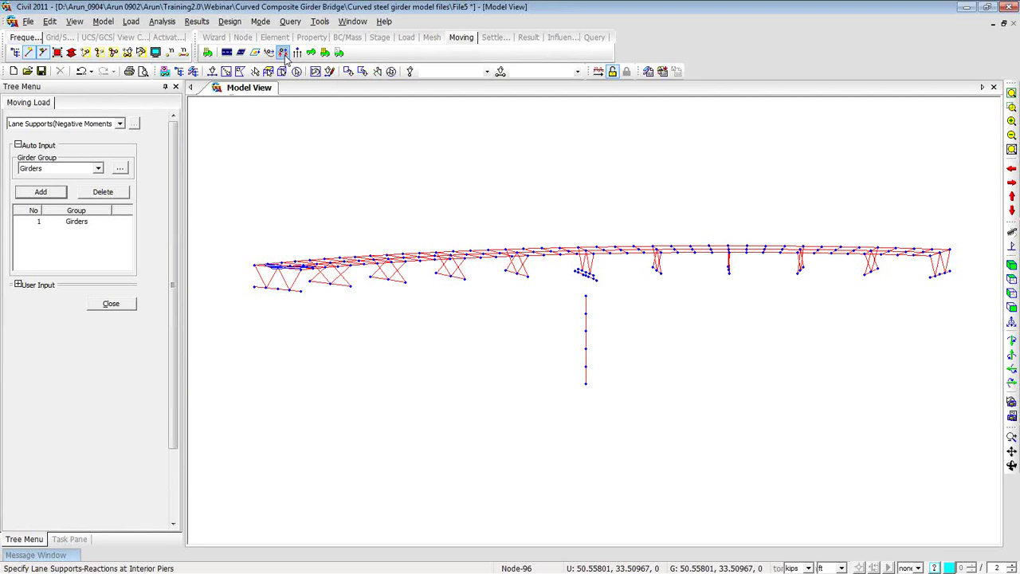
{"action": "left_click", "coordinate": [283, 53]}
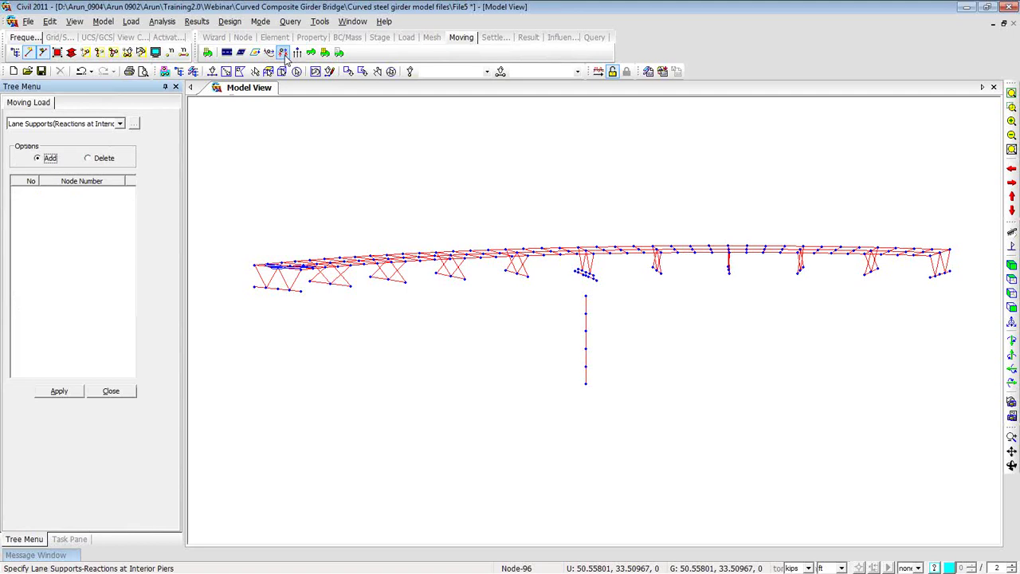
{"action": "left_click", "coordinate": [212, 72]}
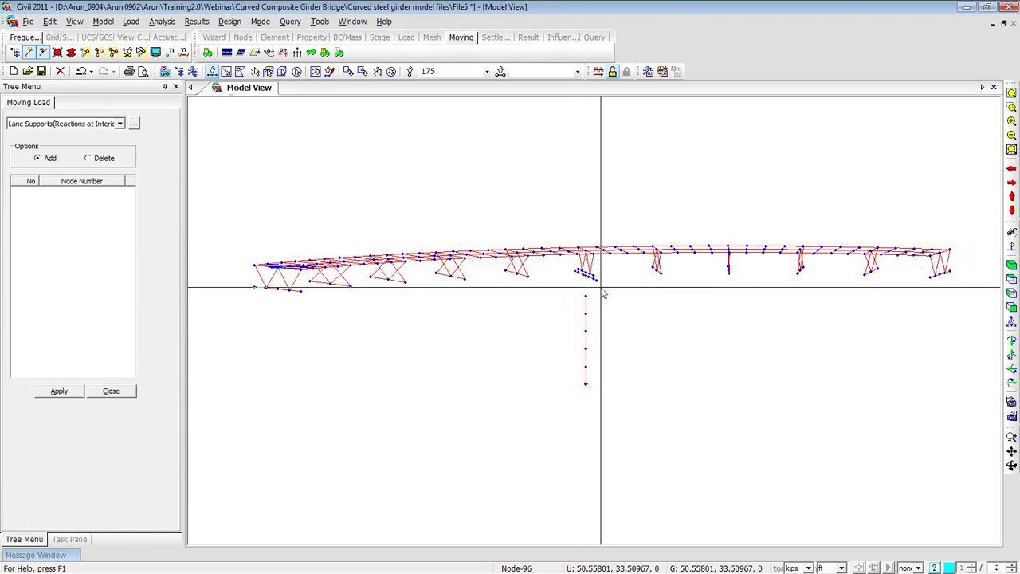
{"action": "left_click", "coordinate": [69, 395]}
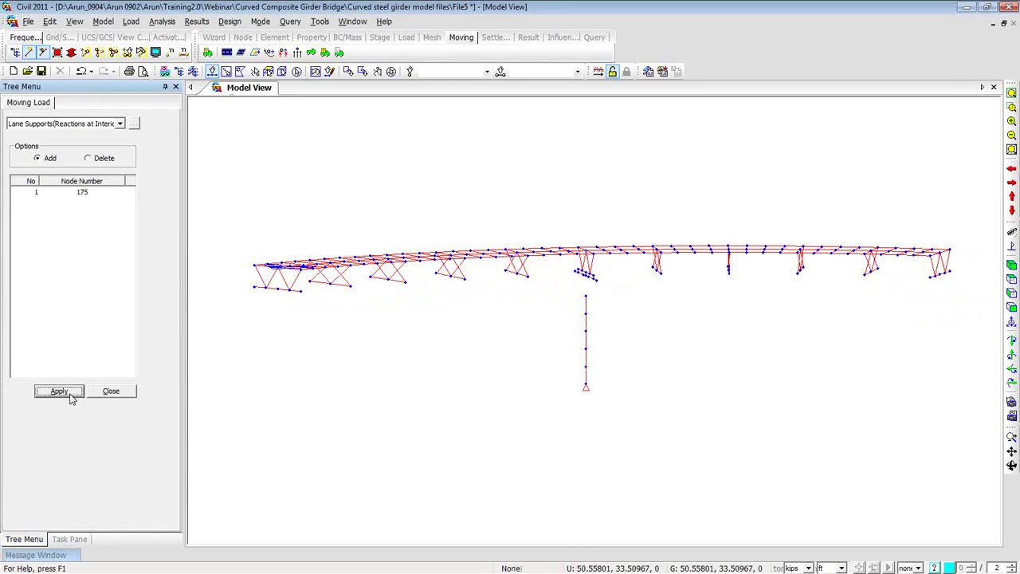
{"action": "left_click", "coordinate": [116, 394]}
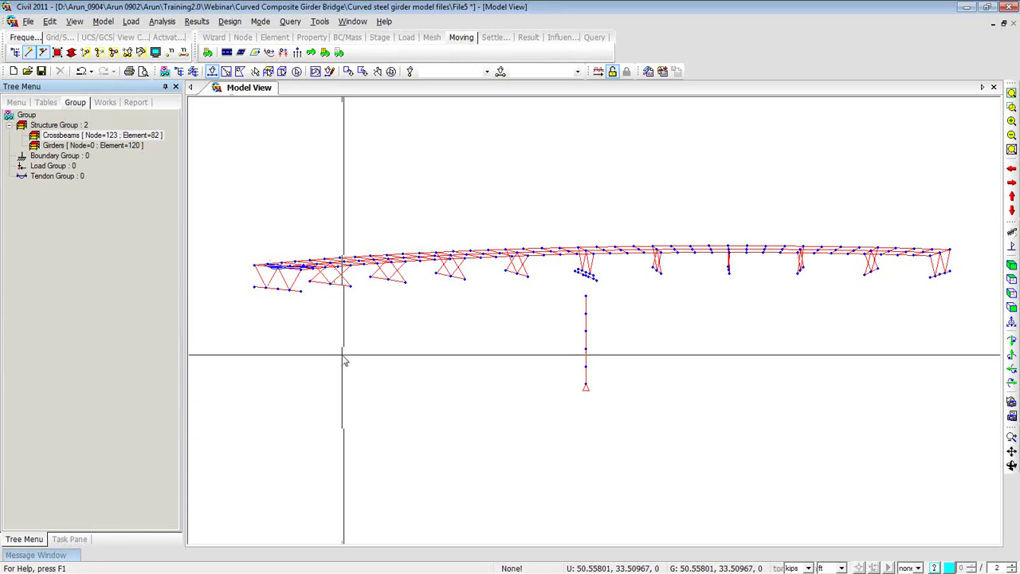
Add the AASHTO LRFD standard vehicle HL-93TRK with a 33% dynamic load allowance
{"action": "left_click", "coordinate": [309, 54]}
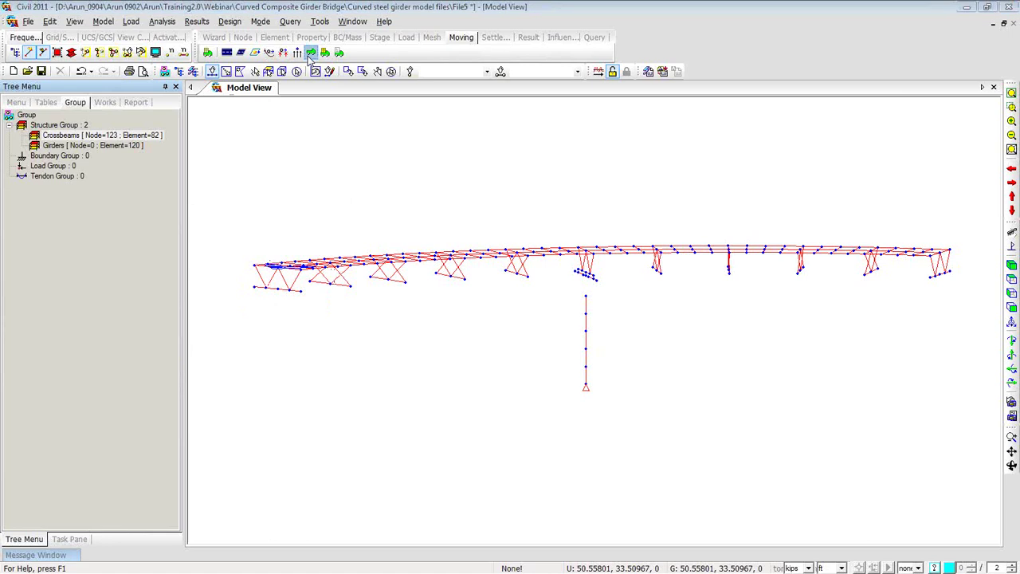
{"action": "left_click_drag", "start_coordinate": [95, 70], "coordinate": [292, 102]}
{"action": "left_click", "coordinate": [370, 124]}
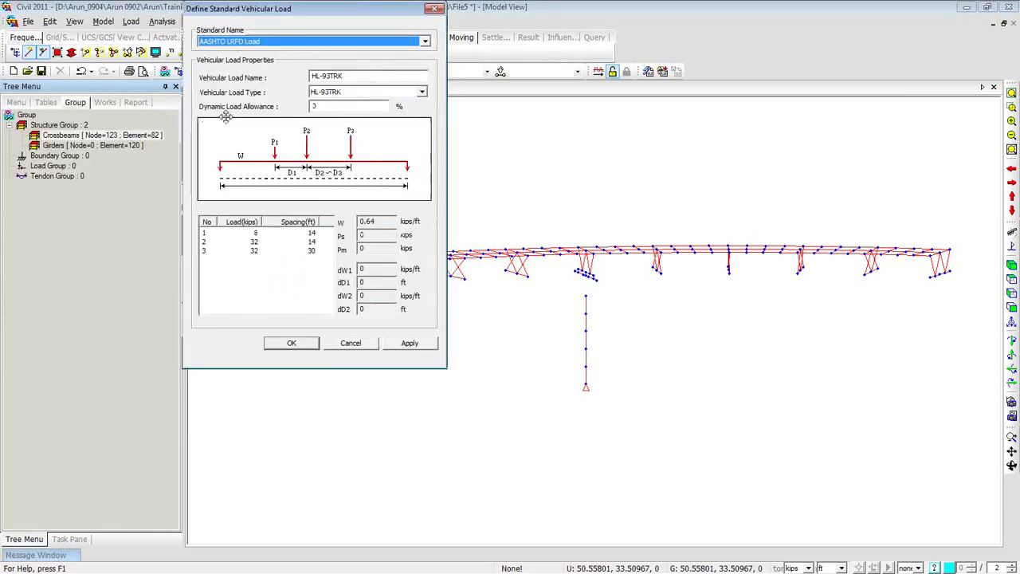
{"action": "left_click_drag", "start_coordinate": [307, 33], "coordinate": [560, 104]}
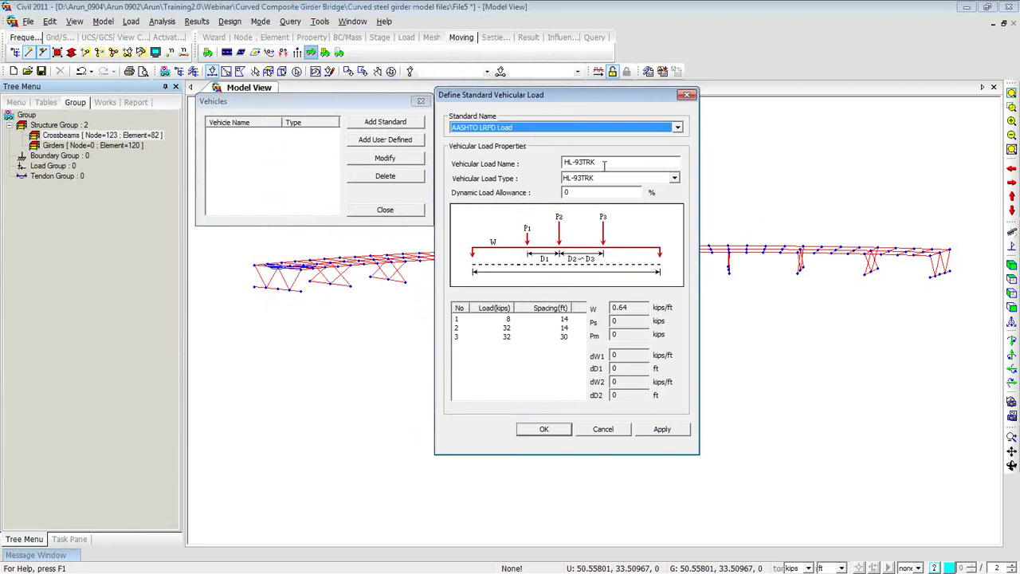
{"action": "double_click", "coordinate": [590, 192]}
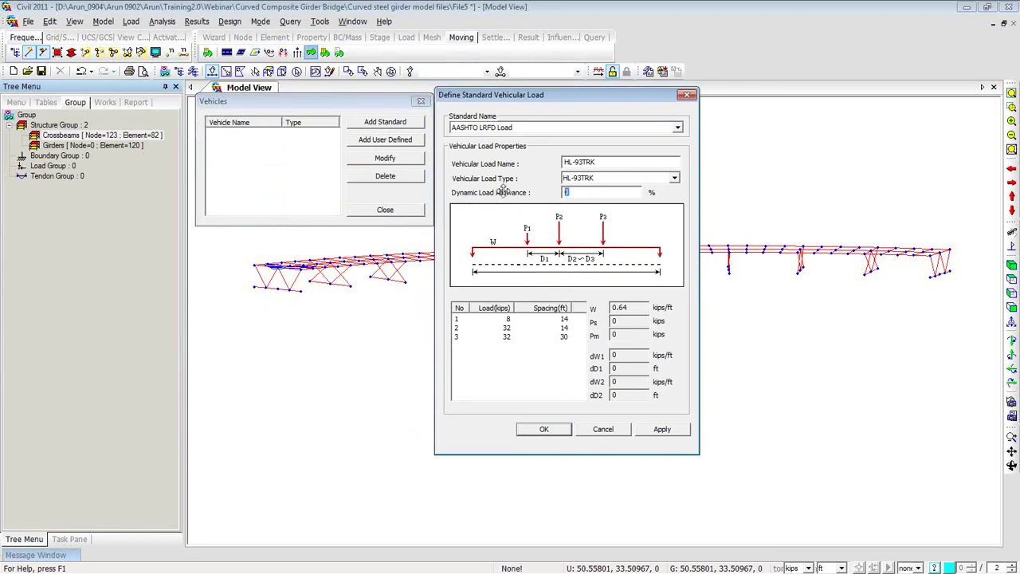
{"action": "type", "text": "33"}
{"action": "left_click", "coordinate": [685, 431]}
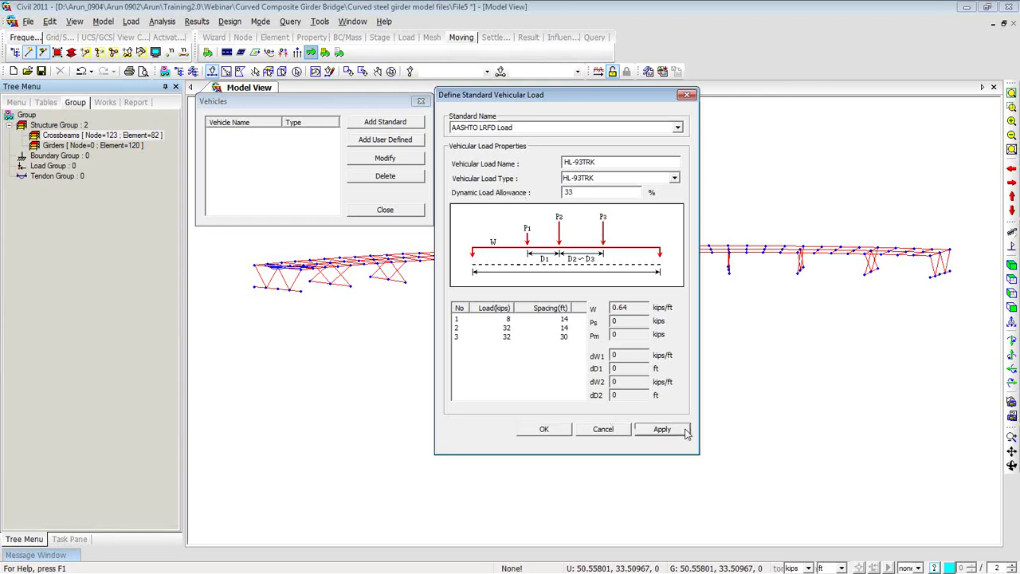
Add the standard vehicle HL-93TDM with the same dynamic load allowance, and finish the vehicle definitions
{"action": "left_click", "coordinate": [675, 178]}
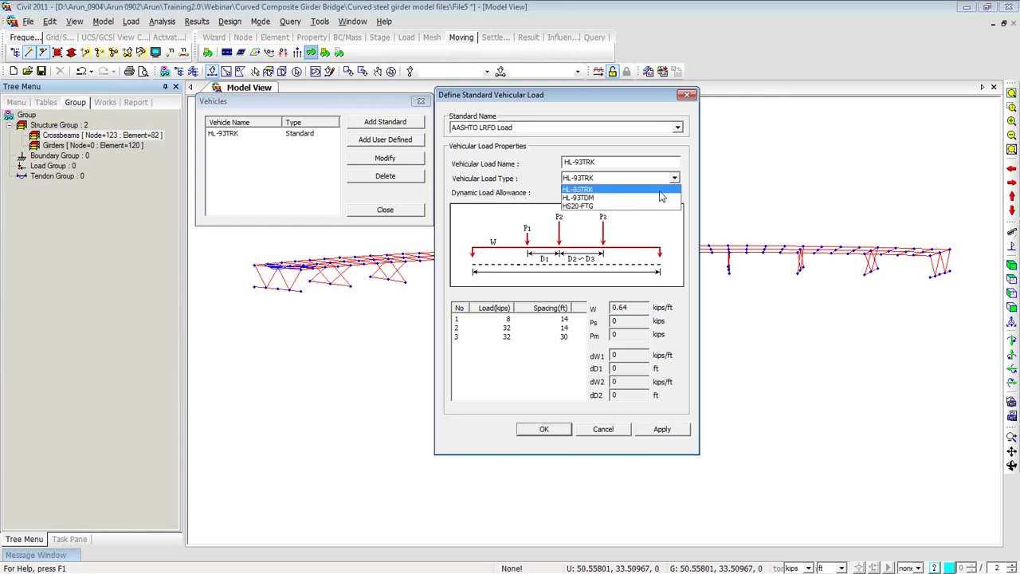
{"action": "left_click", "coordinate": [660, 196]}
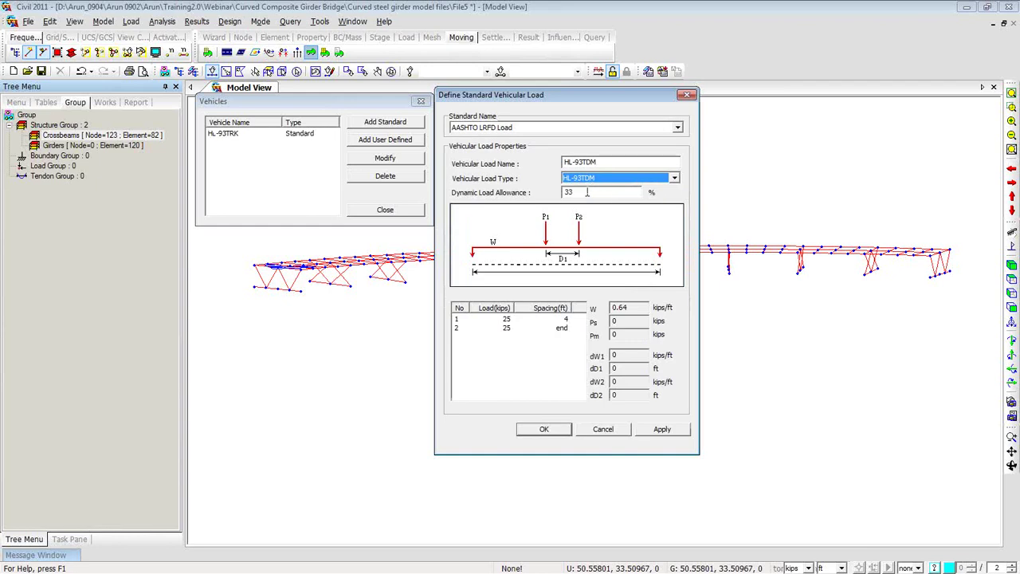
{"action": "left_click", "coordinate": [545, 430]}
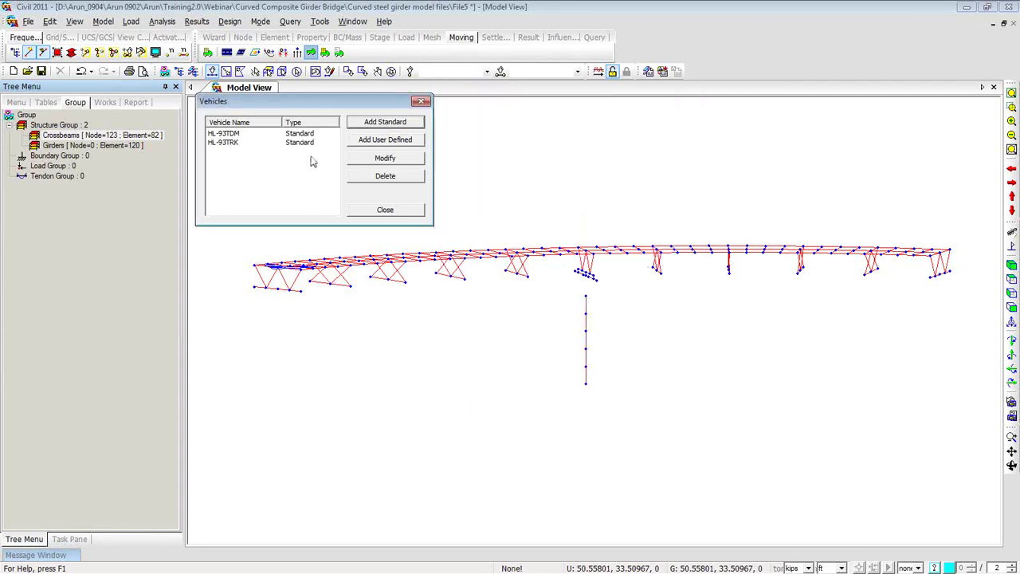
{"action": "left_click", "coordinate": [385, 210]}
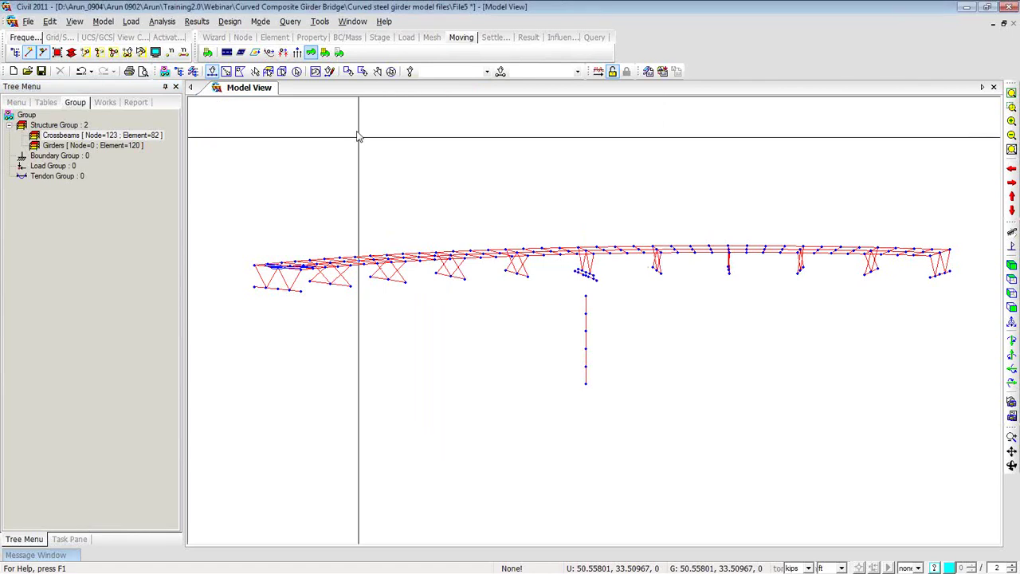
Create a vehicle class named HL 93 containing the HL-93TDM and HL-93TRK vehicle loads
{"action": "left_click", "coordinate": [326, 53]}
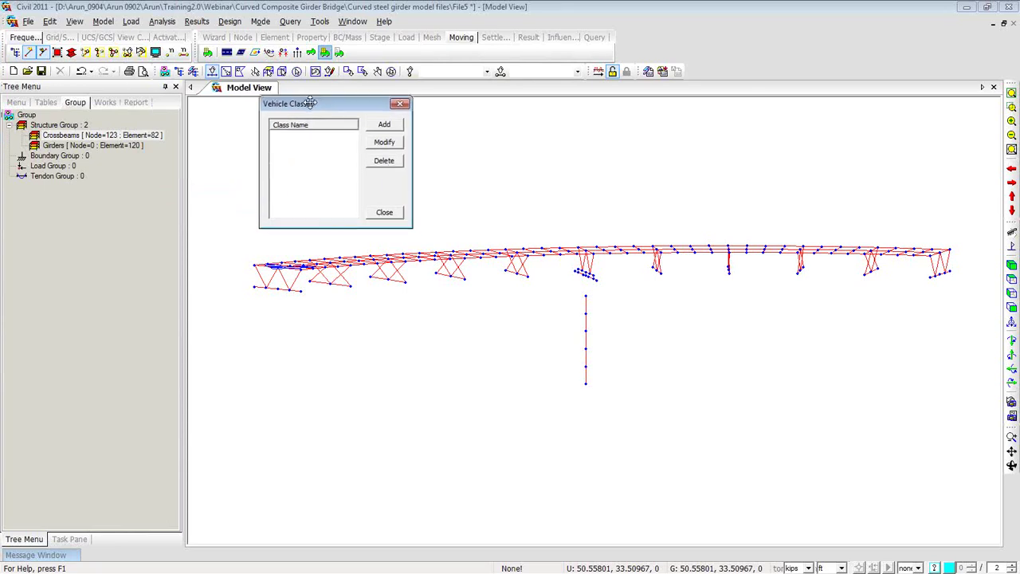
{"action": "left_click", "coordinate": [390, 129]}
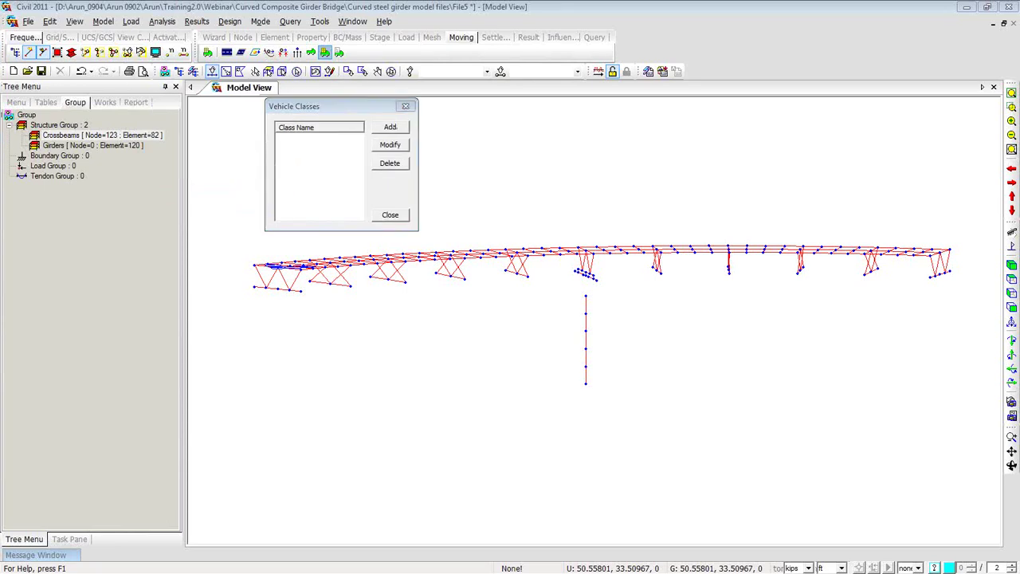
{"action": "left_click_drag", "start_coordinate": [326, 292], "coordinate": [531, 104]}
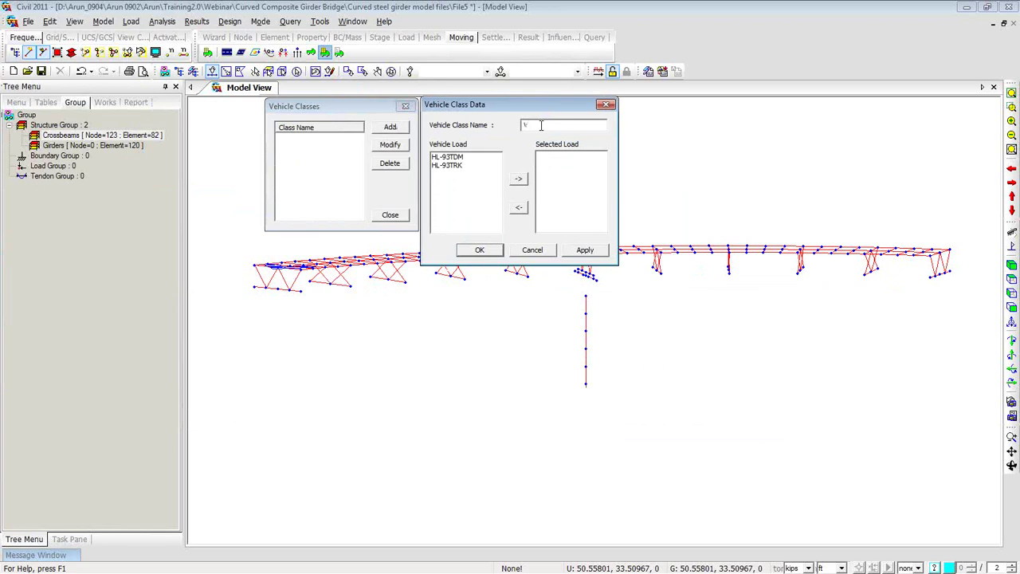
{"action": "type", "text": "HL 93"}
{"action": "left_click_drag", "start_coordinate": [463, 157], "coordinate": [464, 166]}
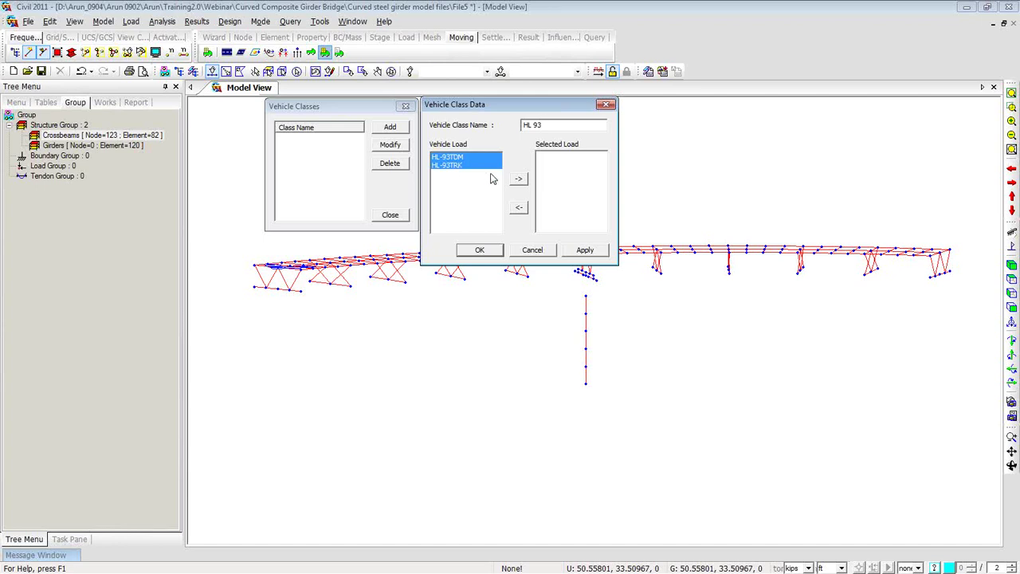
{"action": "left_click", "coordinate": [519, 180]}
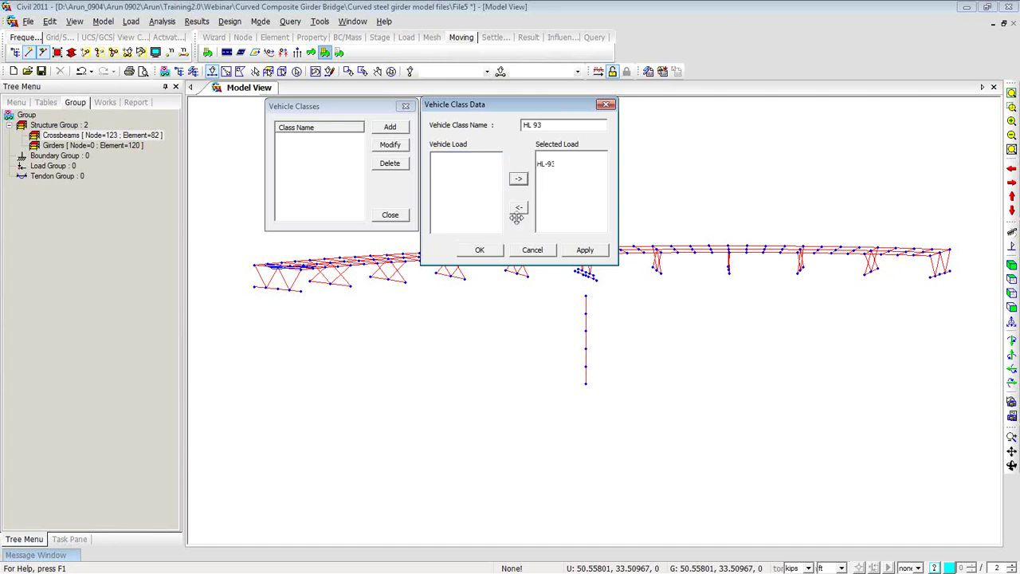
{"action": "left_click", "coordinate": [480, 251]}
{"action": "left_click", "coordinate": [394, 215]}
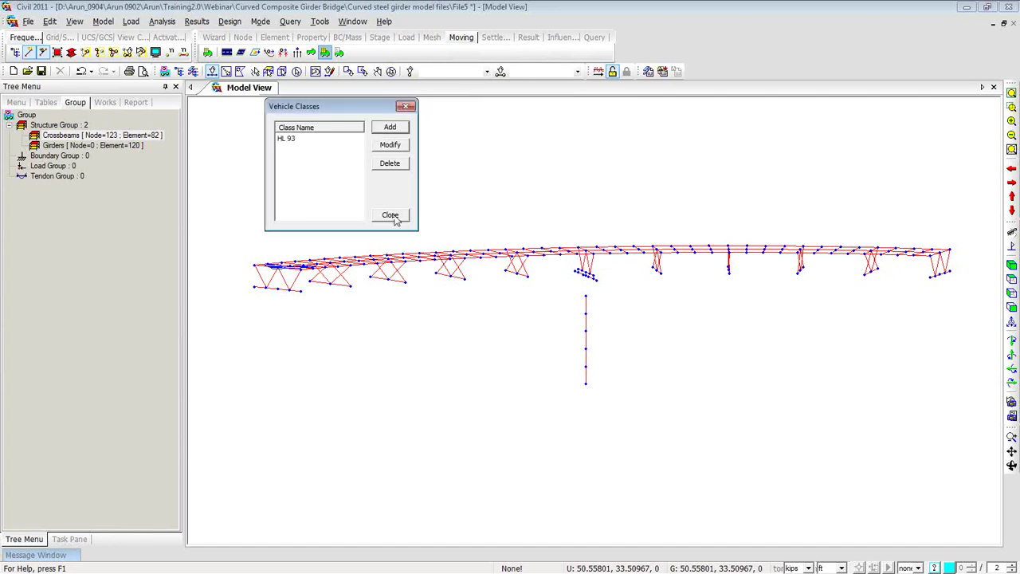
Start a new moving load case and name it MVL
{"action": "left_click", "coordinate": [338, 53]}
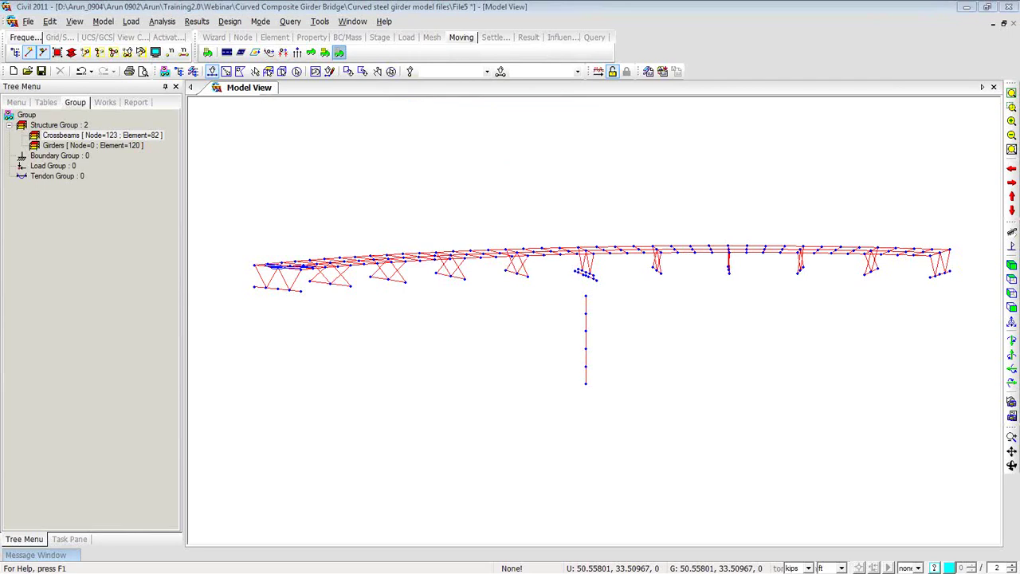
{"action": "left_click_drag", "start_coordinate": [537, 141], "coordinate": [418, 112]}
{"action": "left_click", "coordinate": [478, 131]}
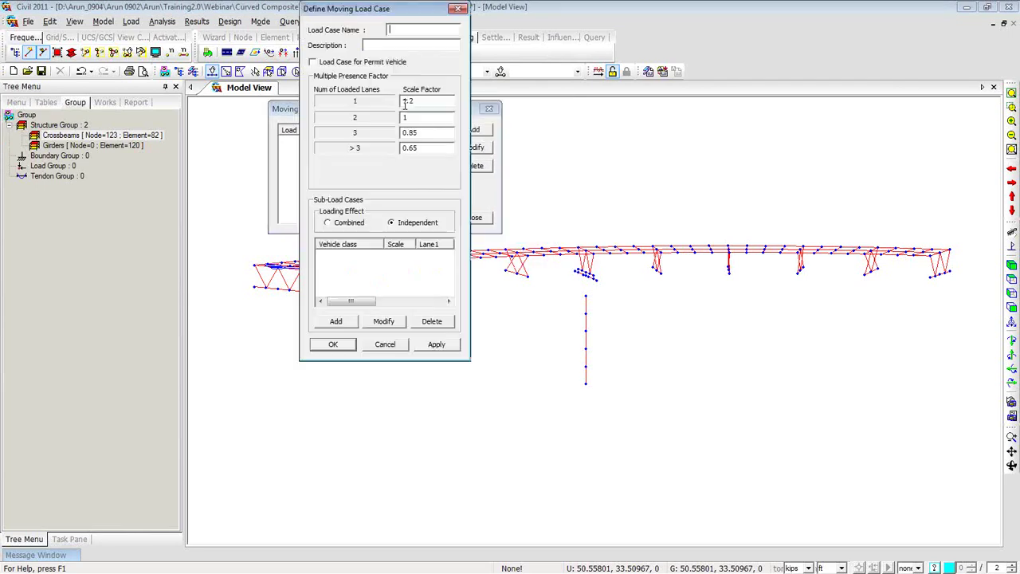
{"action": "type", "text": "H"}
{"action": "type", "text": "M"}
{"action": "type", "text": "V"}
{"action": "type", "text": "L"}
Add a sub-load case for vehicle class VC:HL 93 with at most 2 loaded lanes, assign lanes L1 and L2, and finish the moving load case
{"action": "left_click", "coordinate": [335, 321]}
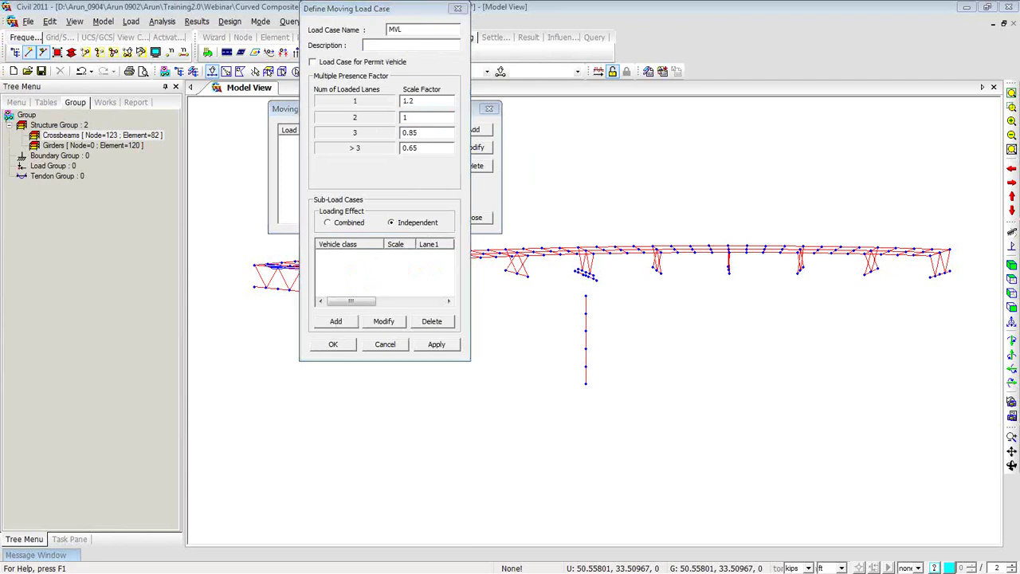
{"action": "left_click_drag", "start_coordinate": [689, 177], "coordinate": [670, 84]}
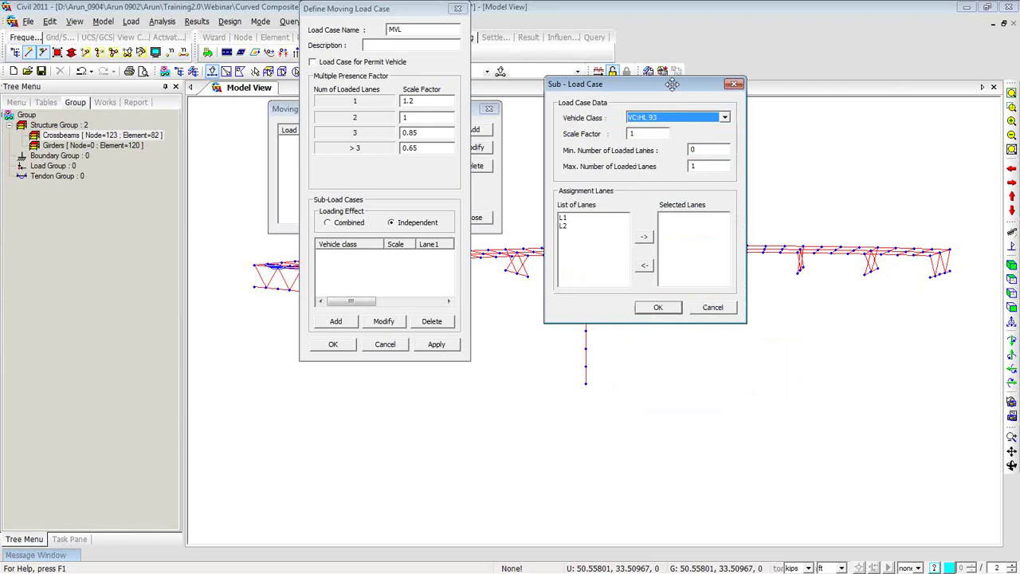
{"action": "double_click", "coordinate": [694, 166]}
{"action": "type", "text": "2"}
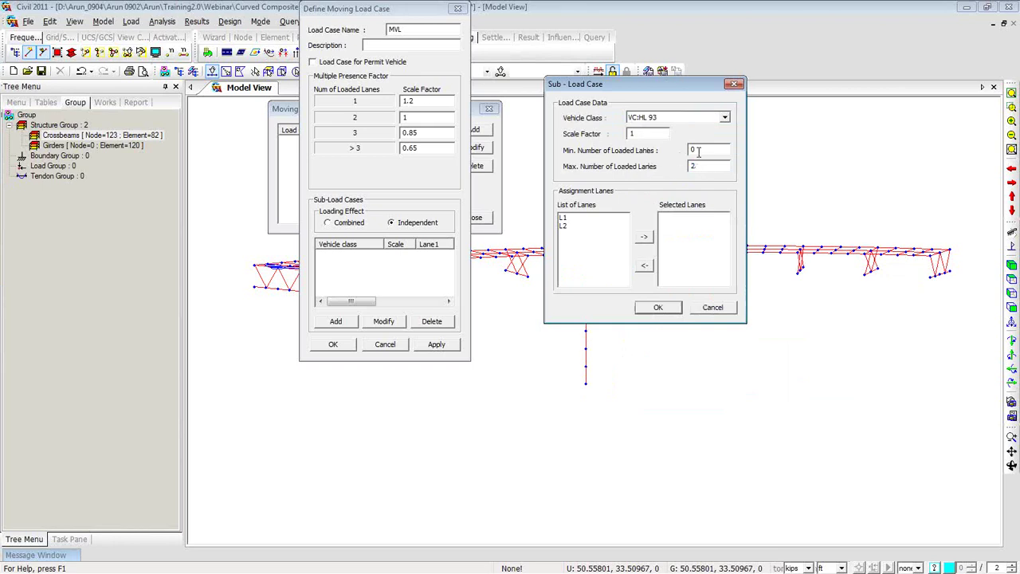
{"action": "left_click_drag", "start_coordinate": [594, 217], "coordinate": [632, 241]}
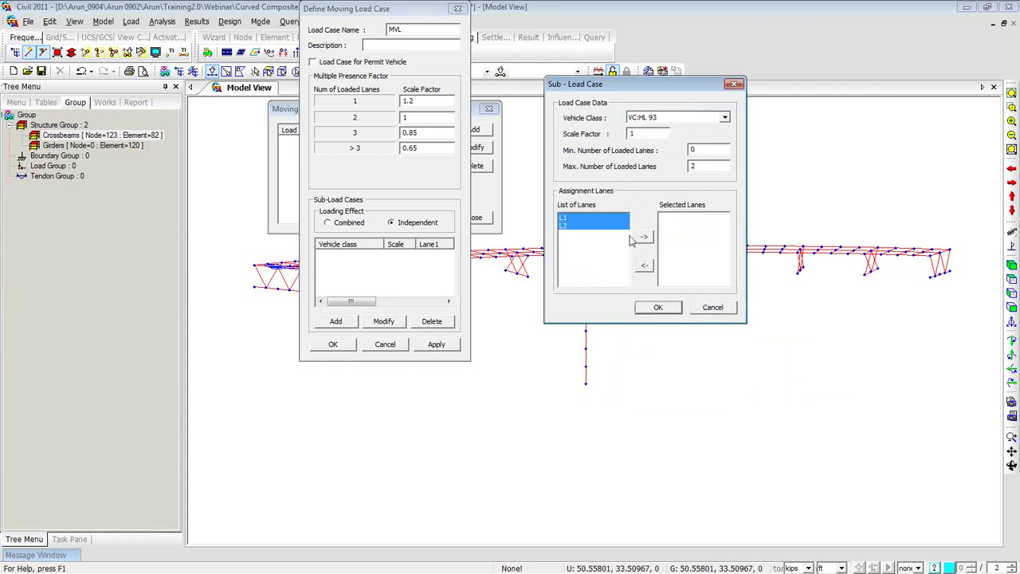
{"action": "left_click", "coordinate": [644, 236]}
{"action": "left_click", "coordinate": [659, 308]}
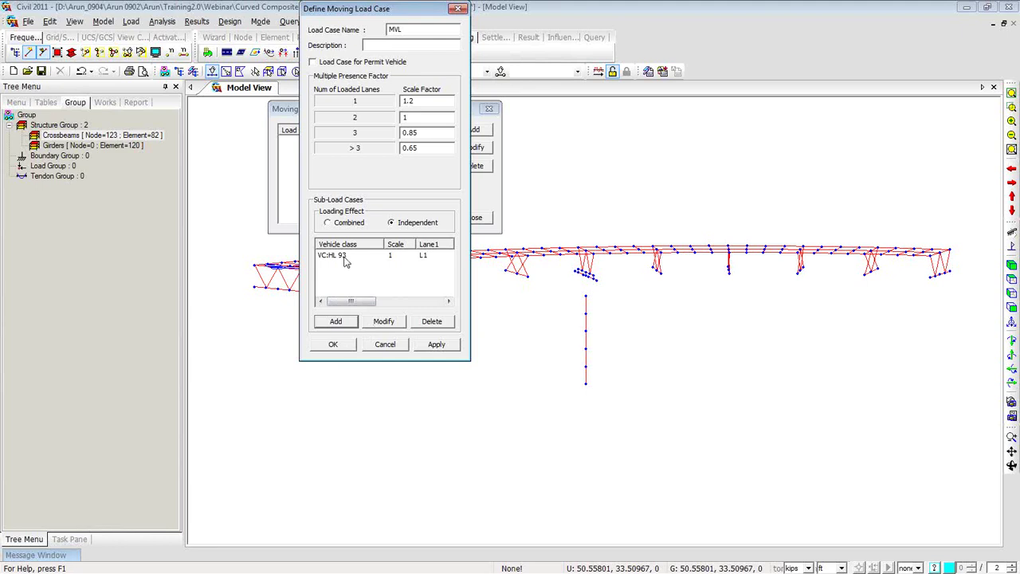
{"action": "left_click", "coordinate": [333, 349]}
{"action": "left_click", "coordinate": [476, 218]}
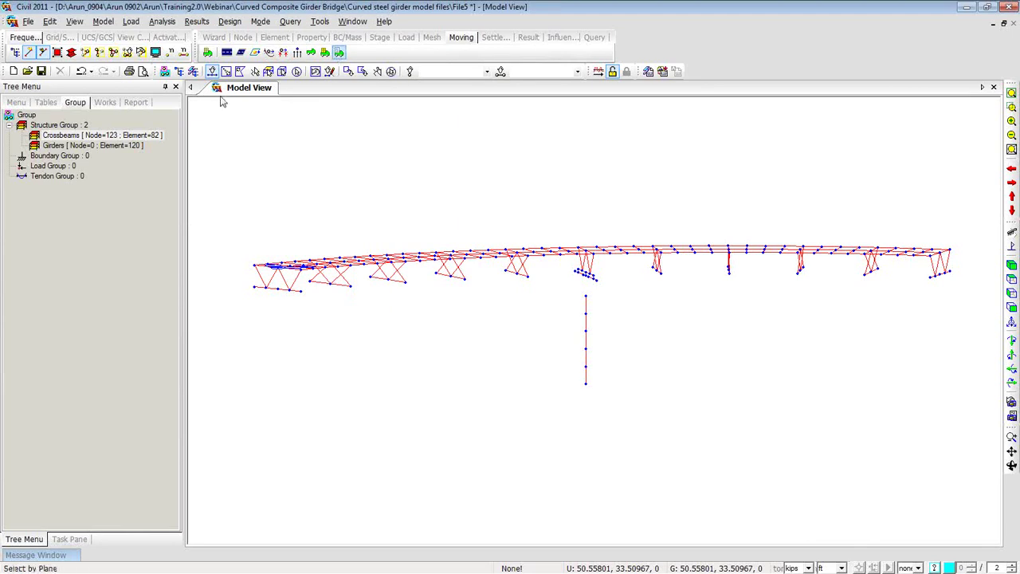
Set the moving load analysis control data to output Normal + Concurrent Force results for frame elements
{"action": "left_click", "coordinate": [109, 109]}
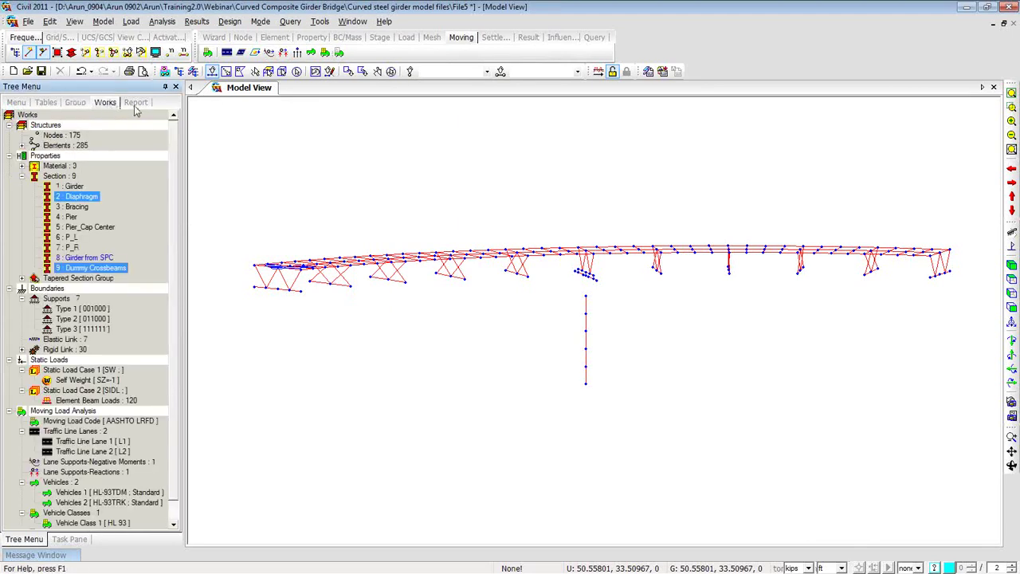
{"action": "left_click", "coordinate": [162, 21]}
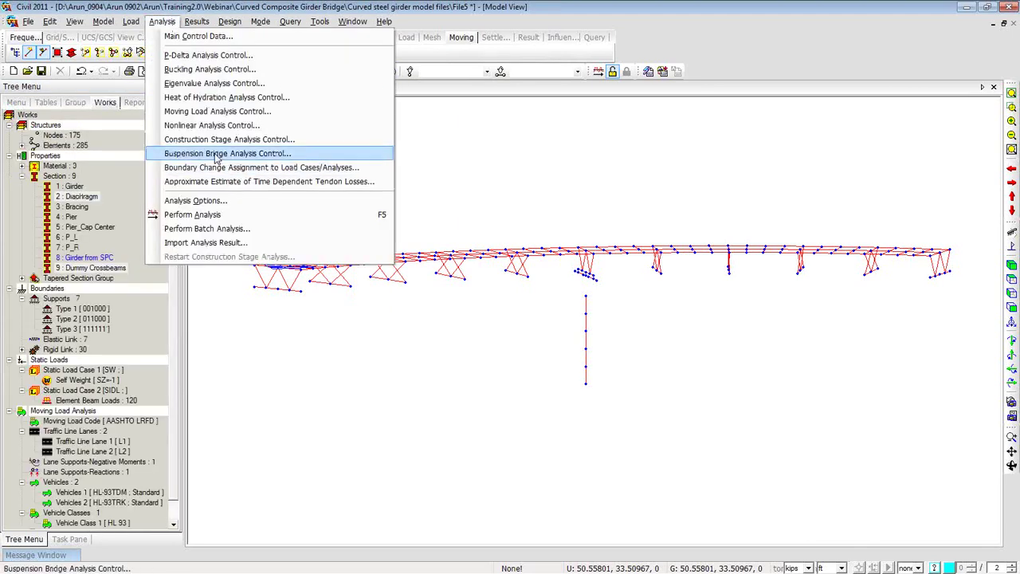
{"action": "left_click", "coordinate": [221, 114]}
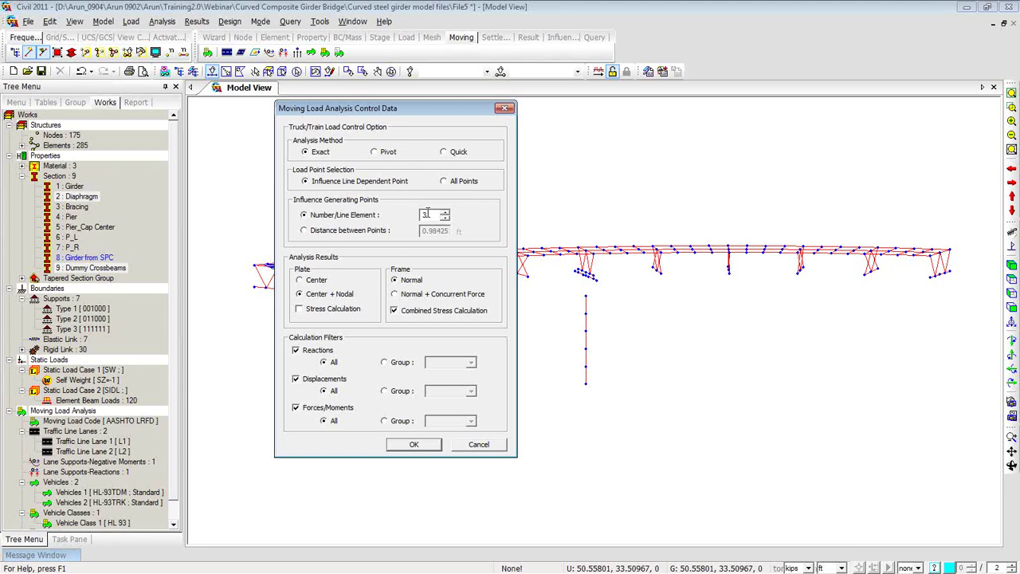
{"action": "left_click", "coordinate": [396, 296]}
{"action": "left_click", "coordinate": [413, 444]}
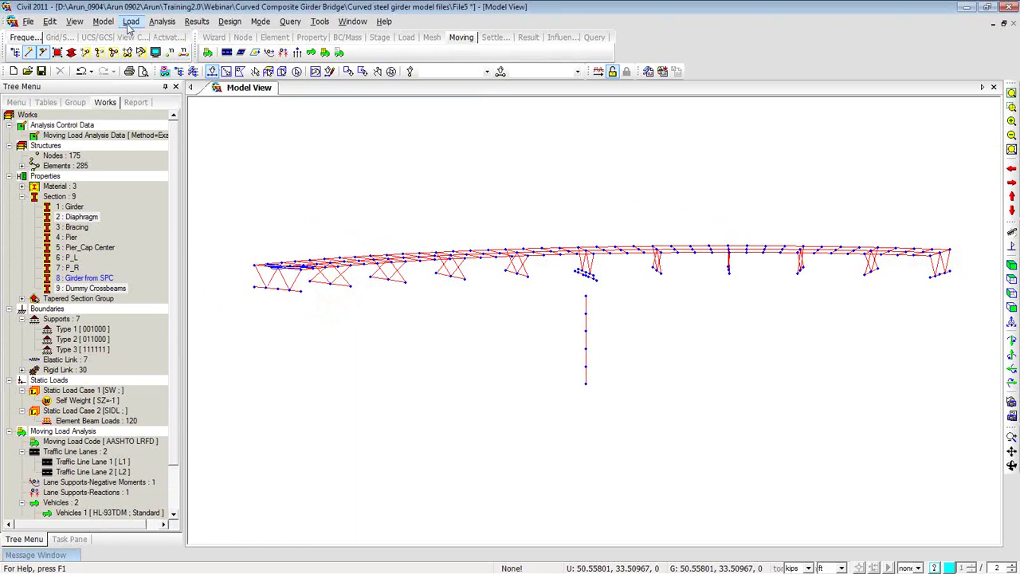
Set the structure type to convert self-weight into masses in X, Y, Z and to consider off-diagonal masses
{"action": "left_click", "coordinate": [103, 22]}
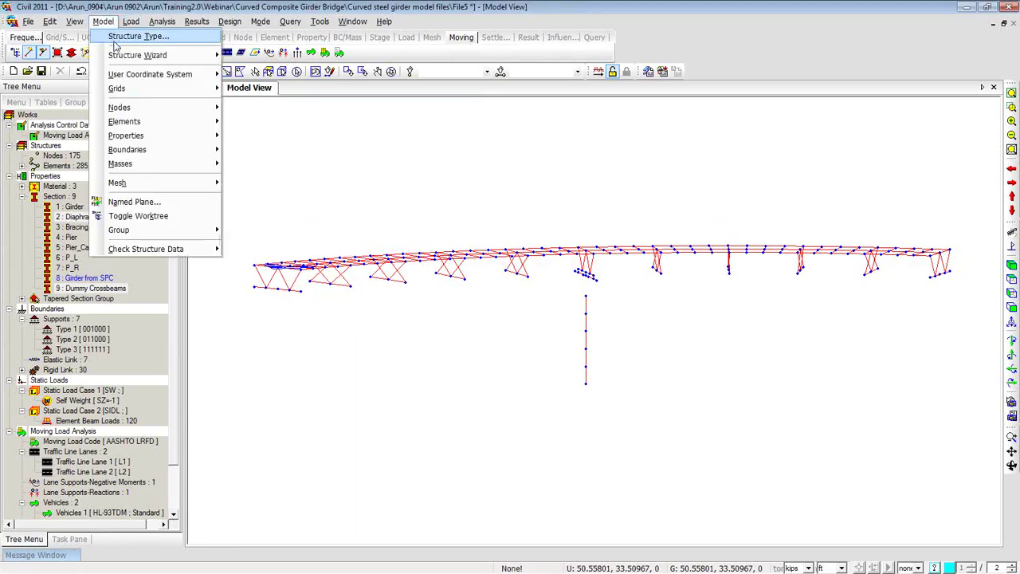
{"action": "left_click", "coordinate": [120, 38]}
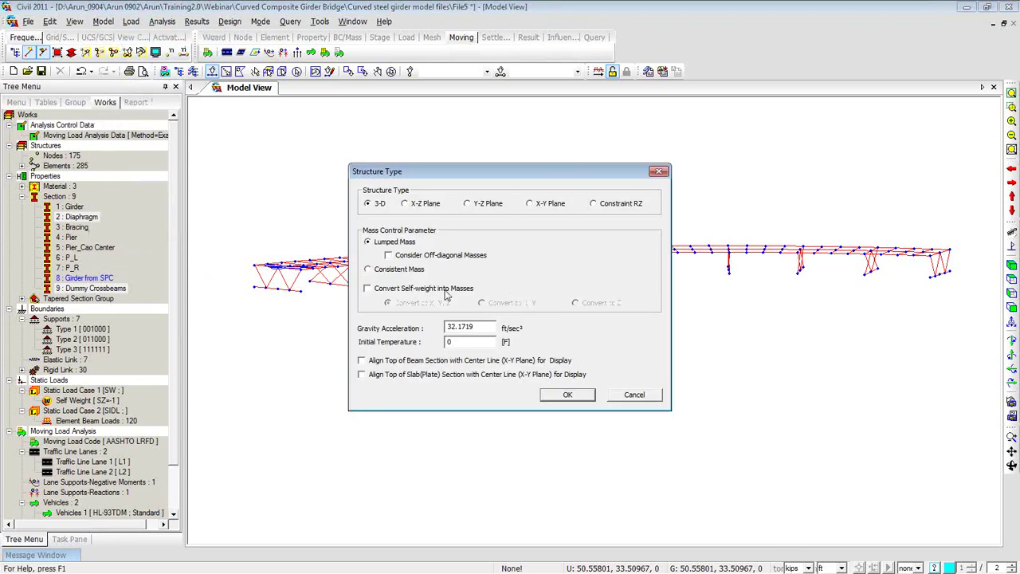
{"action": "left_click", "coordinate": [367, 289]}
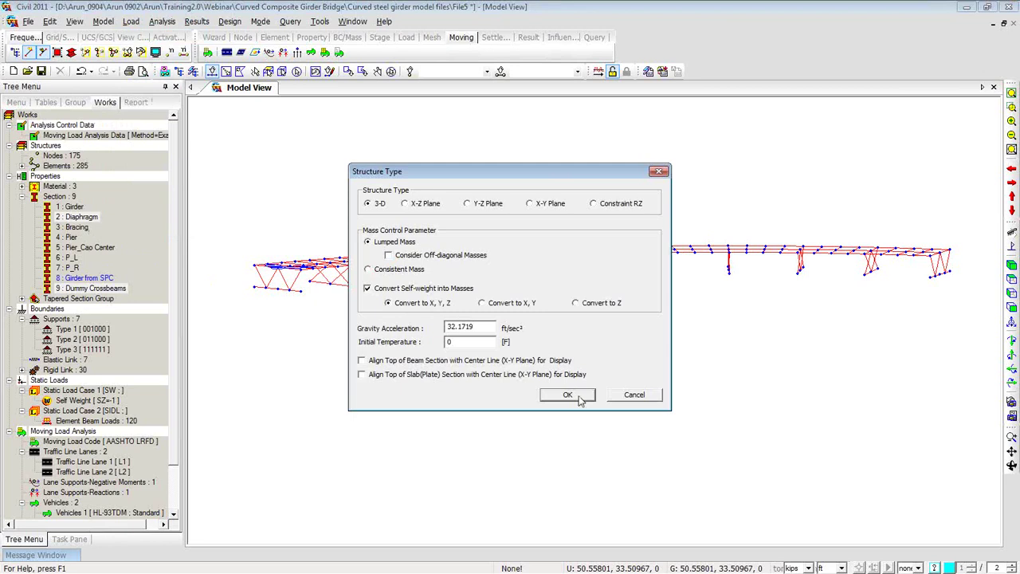
{"action": "left_click", "coordinate": [388, 255]}
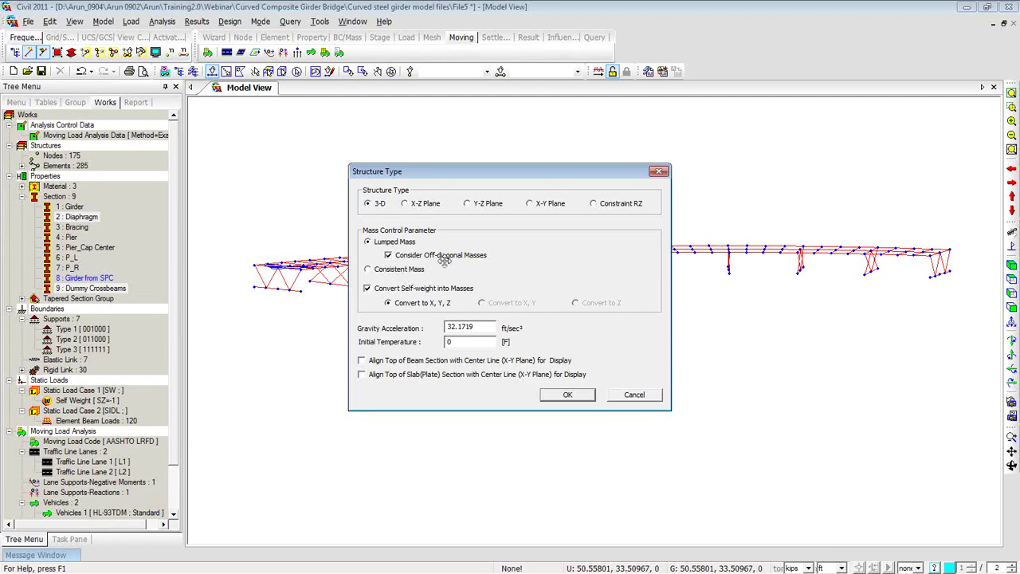
{"action": "left_click", "coordinate": [563, 398]}
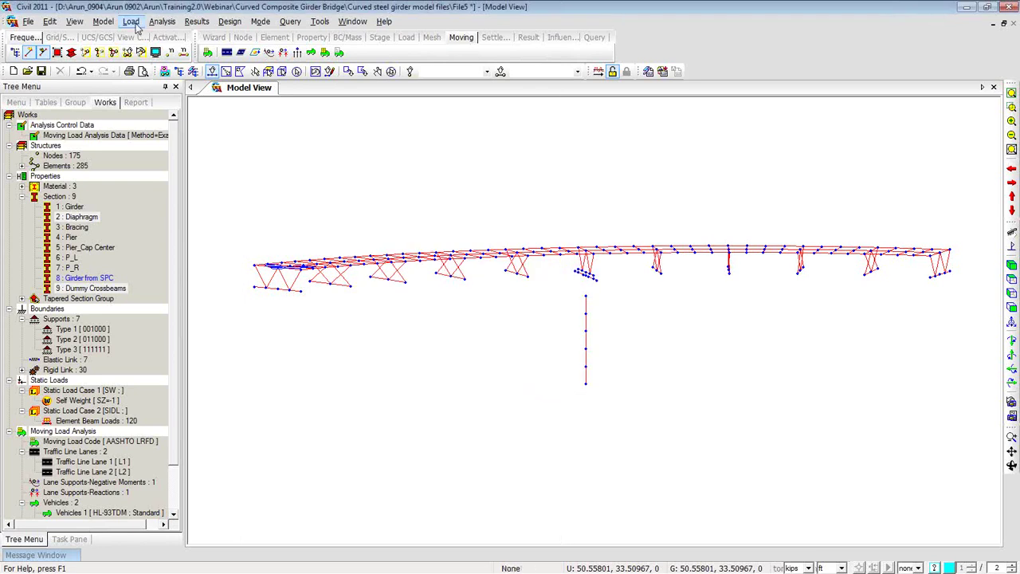
Convert the SIDL load case to masses in the X, Y, Z directions with a scale factor of 1
{"action": "left_click", "coordinate": [103, 22]}
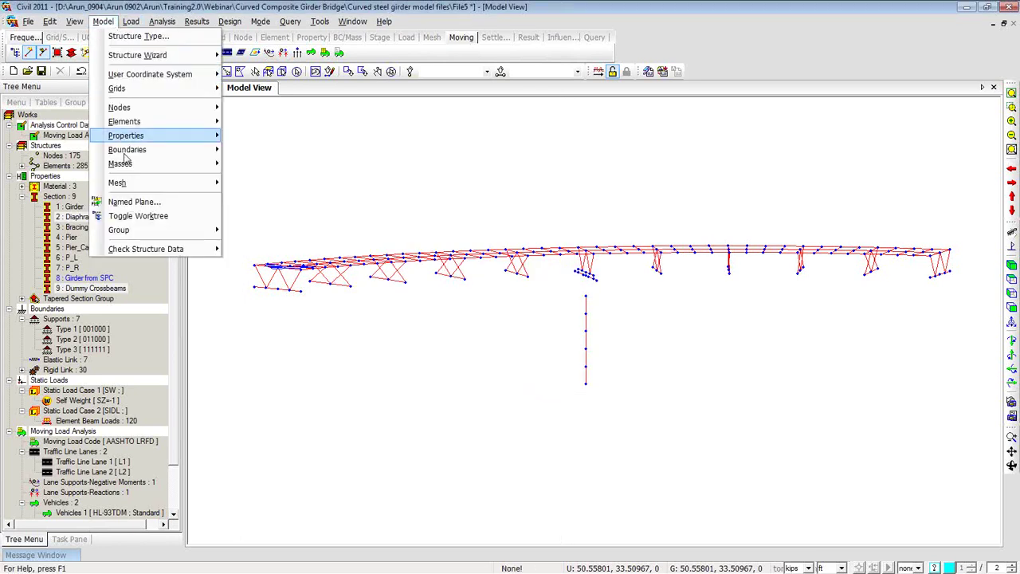
{"action": "mouse_move", "coordinate": [132, 166]}
{"action": "left_click", "coordinate": [235, 179]}
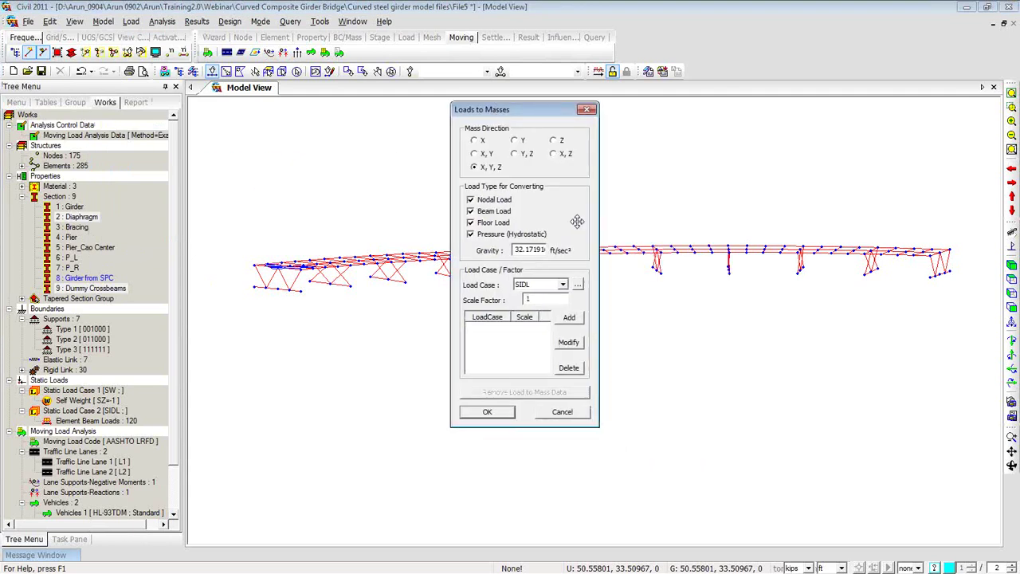
{"action": "left_click", "coordinate": [570, 321]}
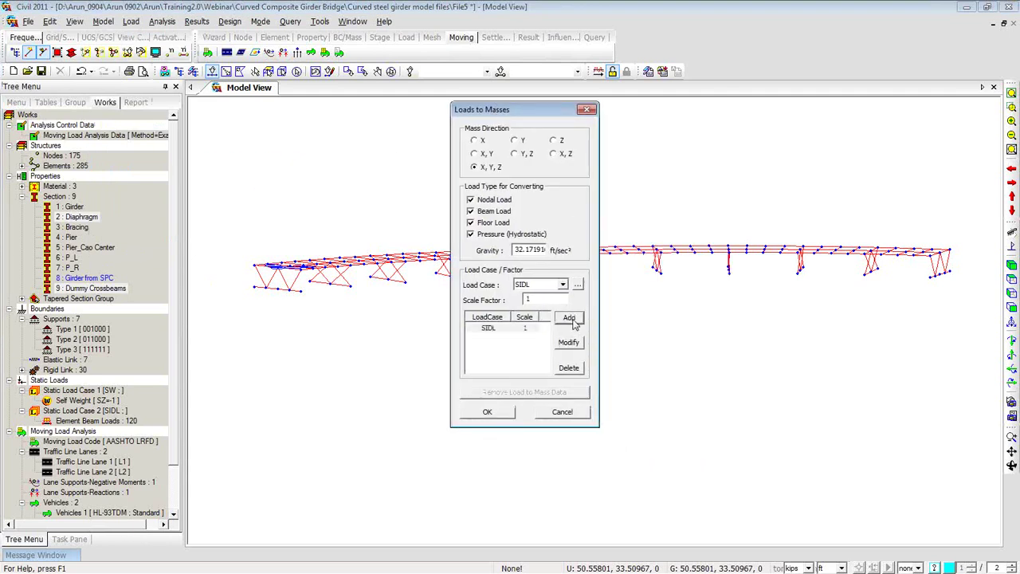
{"action": "left_click", "coordinate": [501, 415]}
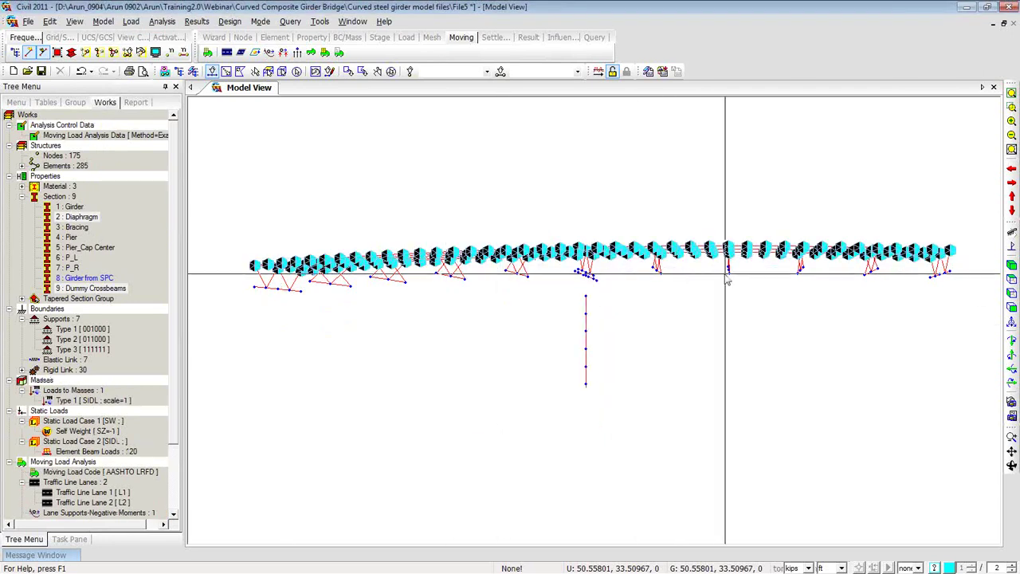
Add a new response spectrum function and import its spectral data from the file RS.spd
{"action": "right_click", "coordinate": [247, 146]}
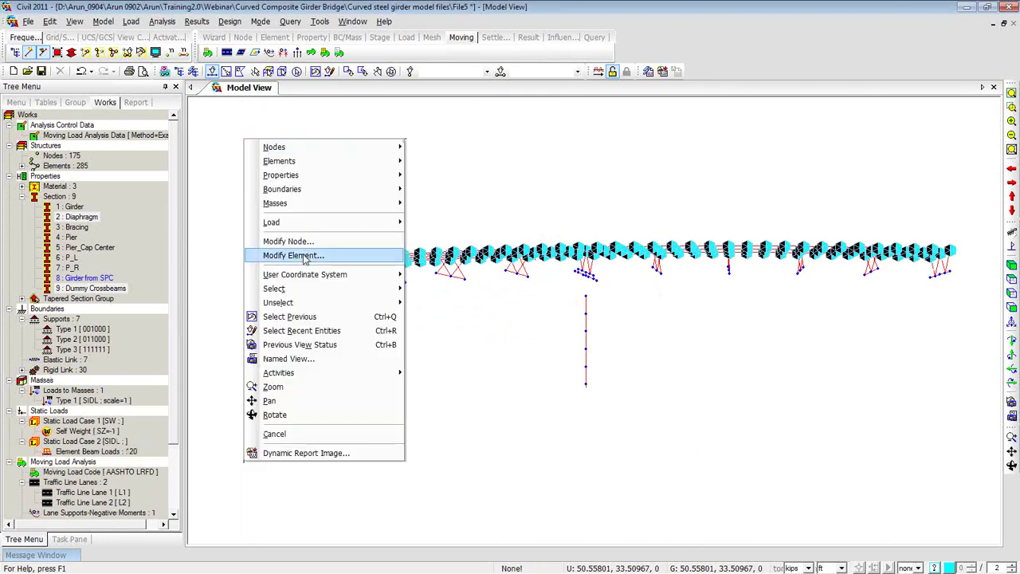
{"action": "mouse_move", "coordinate": [307, 226]}
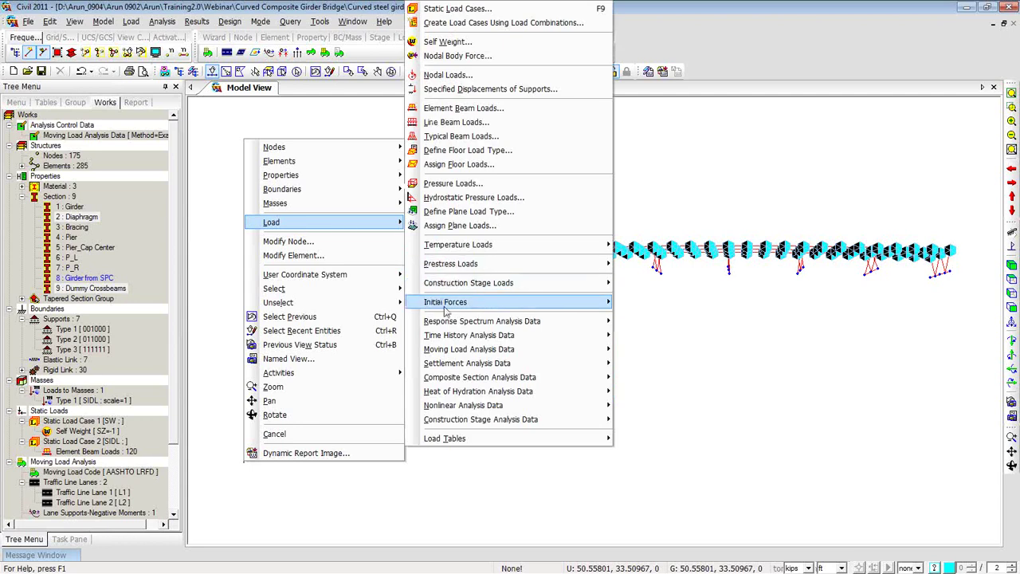
{"action": "mouse_move", "coordinate": [448, 322]}
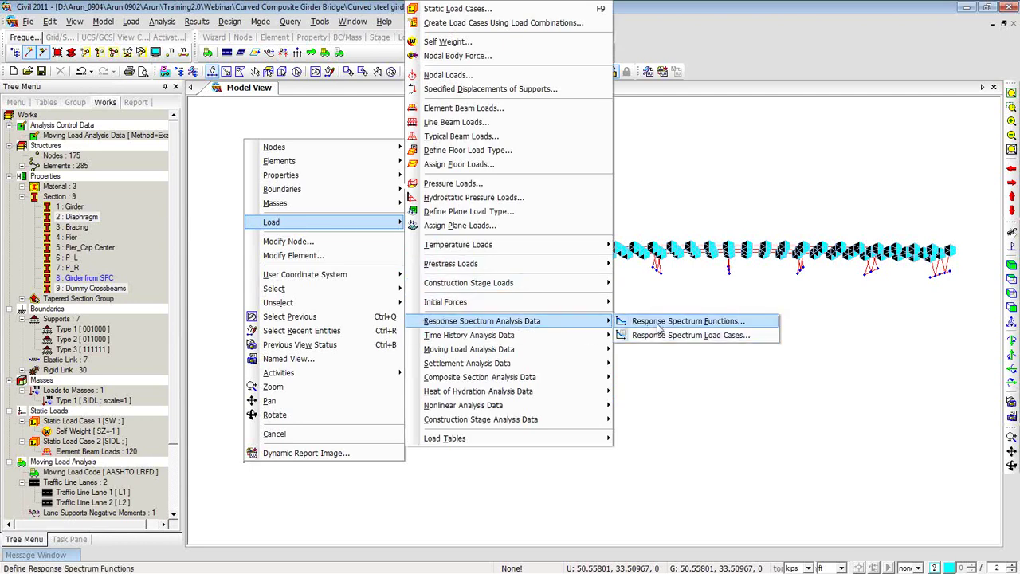
{"action": "left_click", "coordinate": [390, 259]}
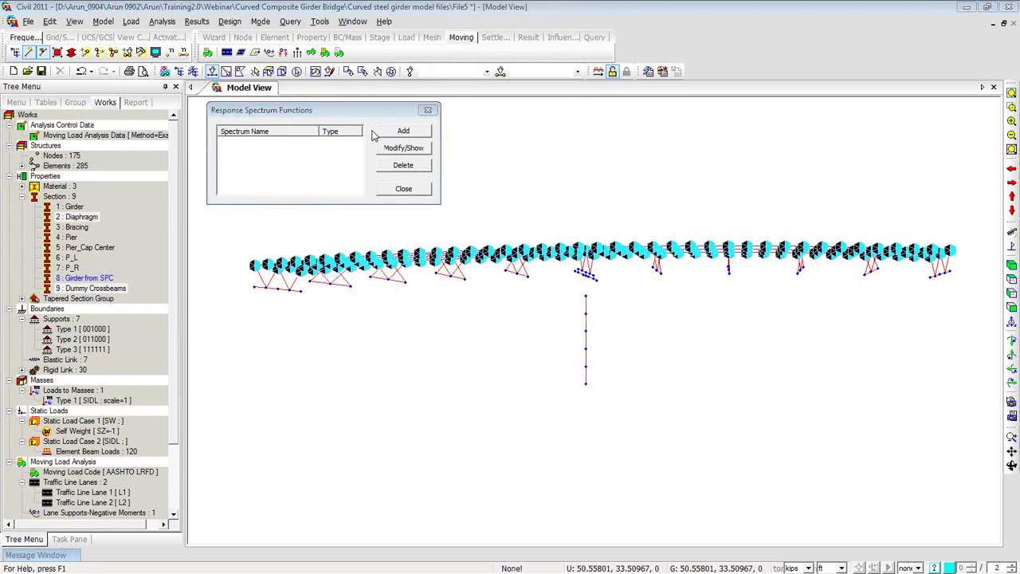
{"action": "left_click", "coordinate": [404, 130]}
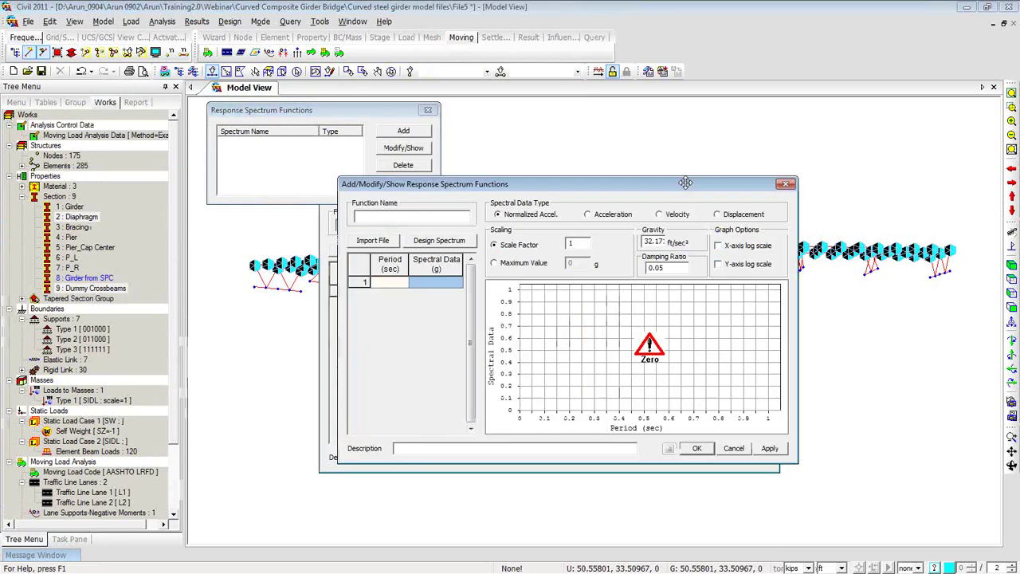
{"action": "left_click_drag", "start_coordinate": [737, 168], "coordinate": [783, 121]}
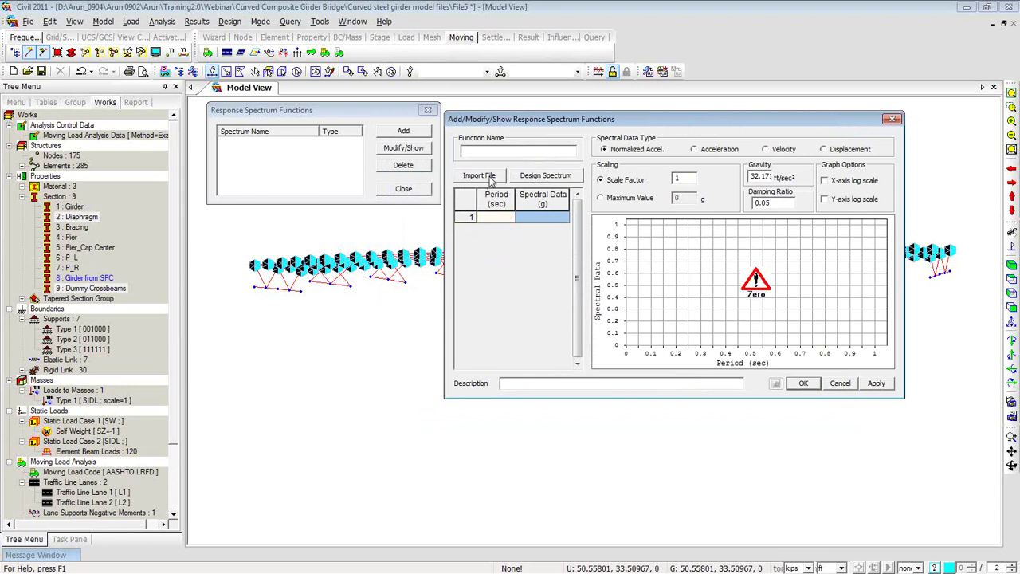
{"action": "left_click", "coordinate": [482, 175]}
{"action": "left_click", "coordinate": [574, 229]}
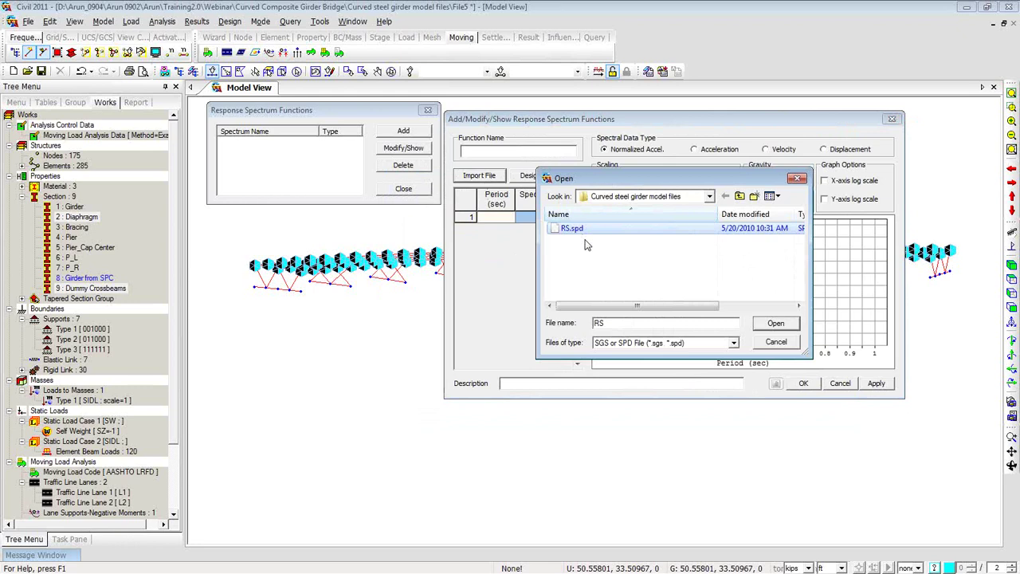
{"action": "left_click", "coordinate": [775, 323]}
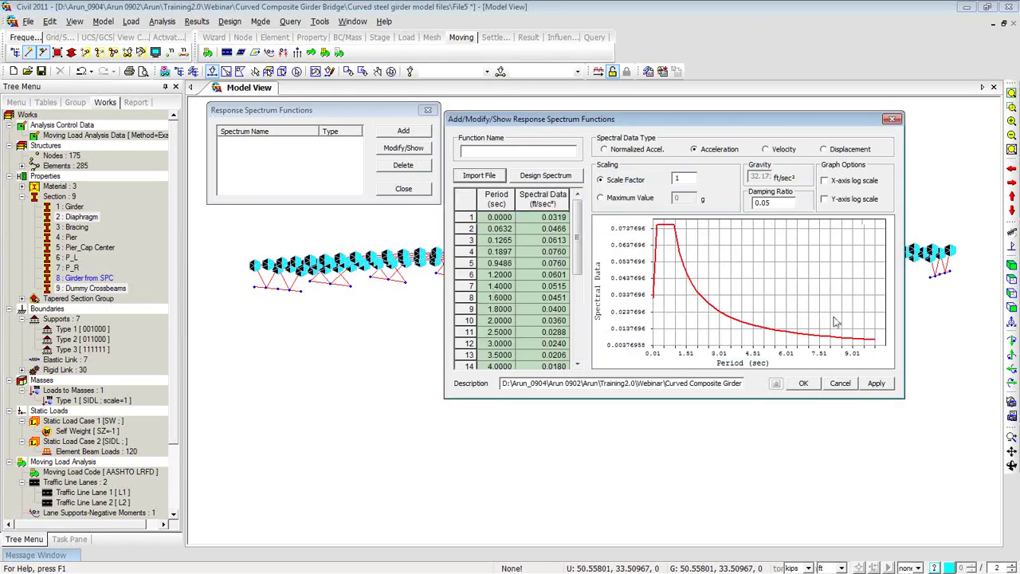
Name the response spectrum function RS, replace its description with AASHTO LRFD, and save the function
{"action": "left_click", "coordinate": [477, 153]}
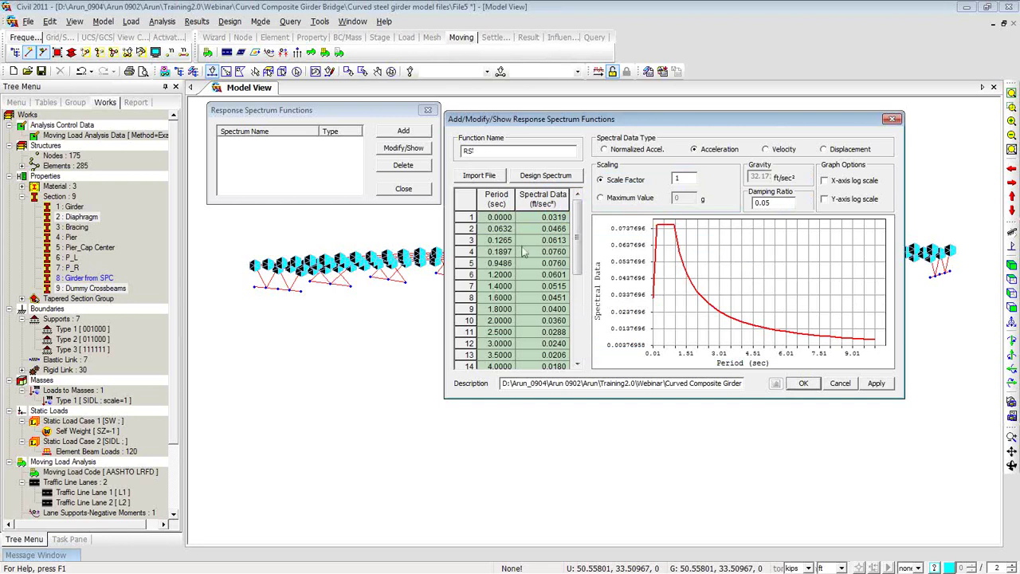
{"action": "left_click_drag", "start_coordinate": [501, 384], "coordinate": [755, 401]}
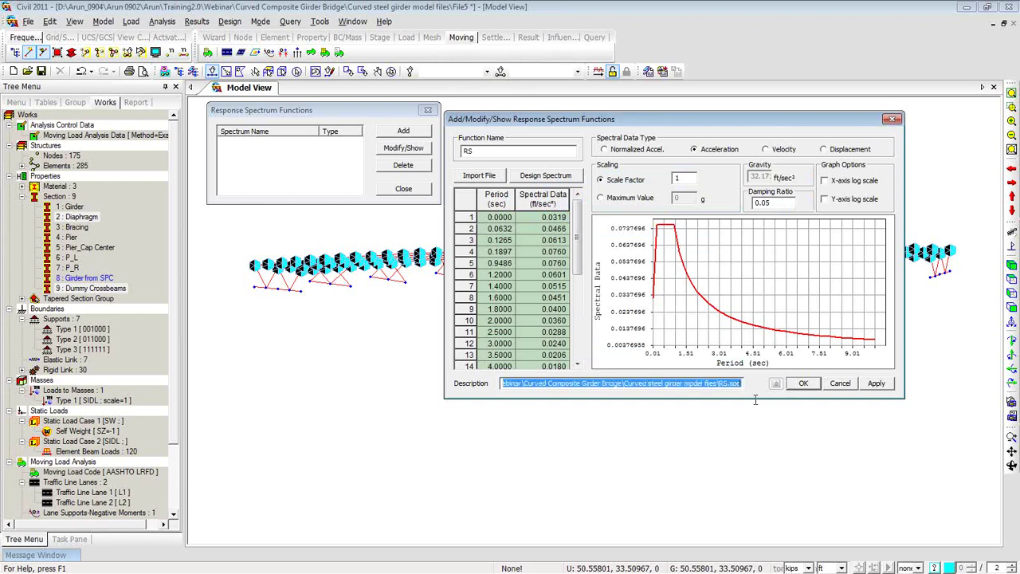
{"action": "type", "text": "A"}
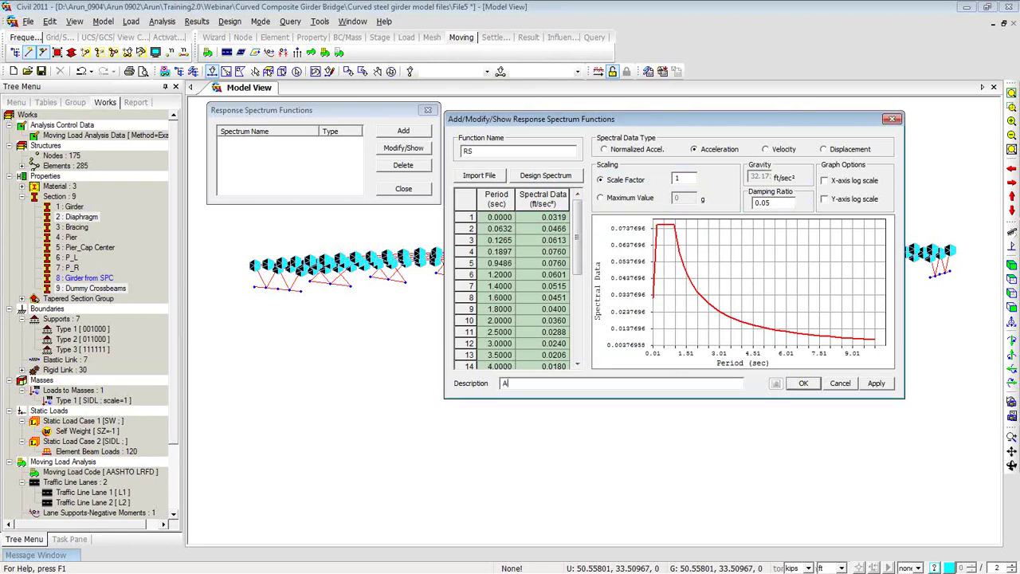
{"action": "type", "text": "ASHTO LRFD"}
{"action": "left_click", "coordinate": [803, 384]}
{"action": "left_click", "coordinate": [406, 189]}
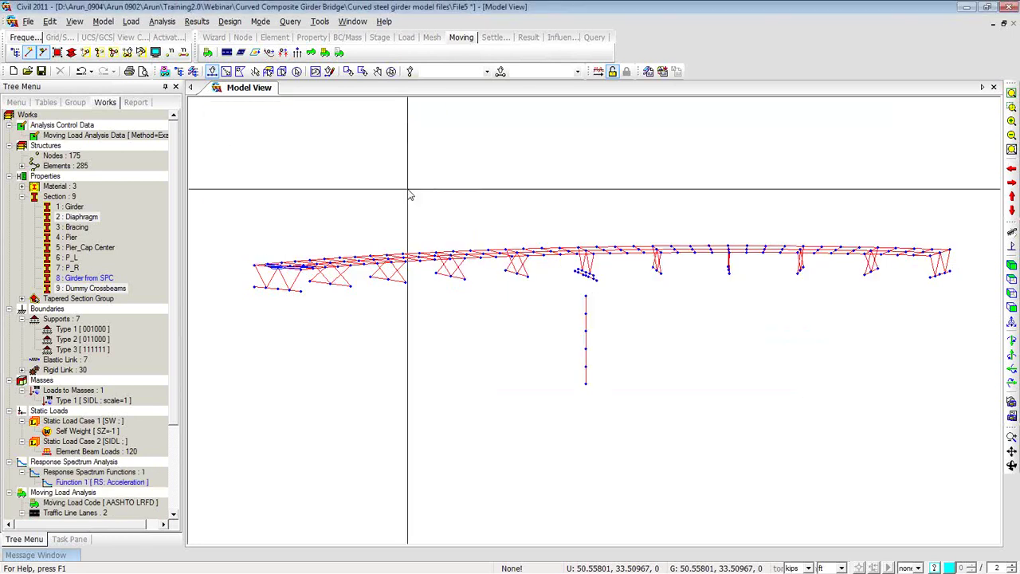
Start defining a response spectrum load case and name it RS-X
{"action": "left_click", "coordinate": [131, 22]}
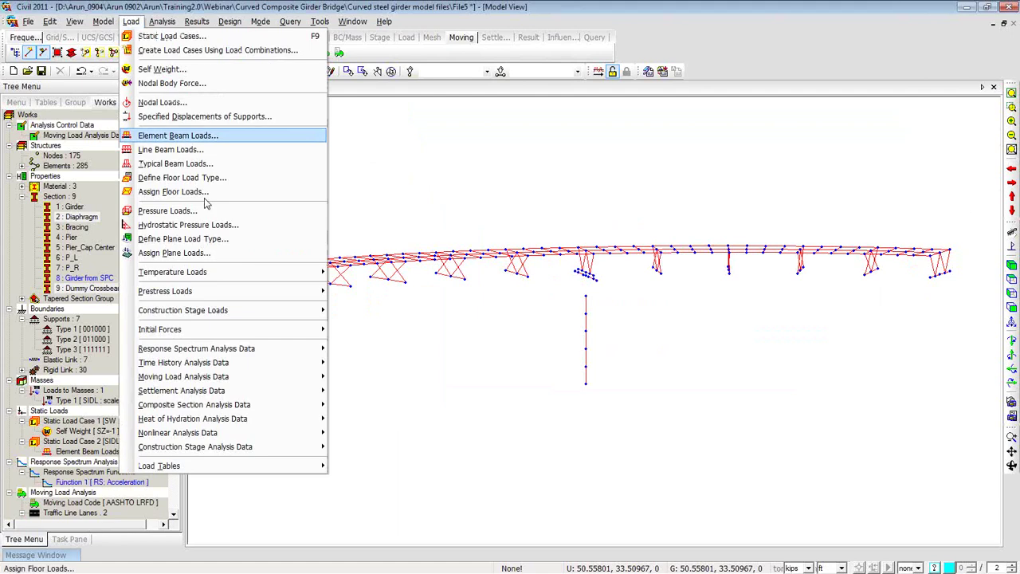
{"action": "mouse_move", "coordinate": [229, 362]}
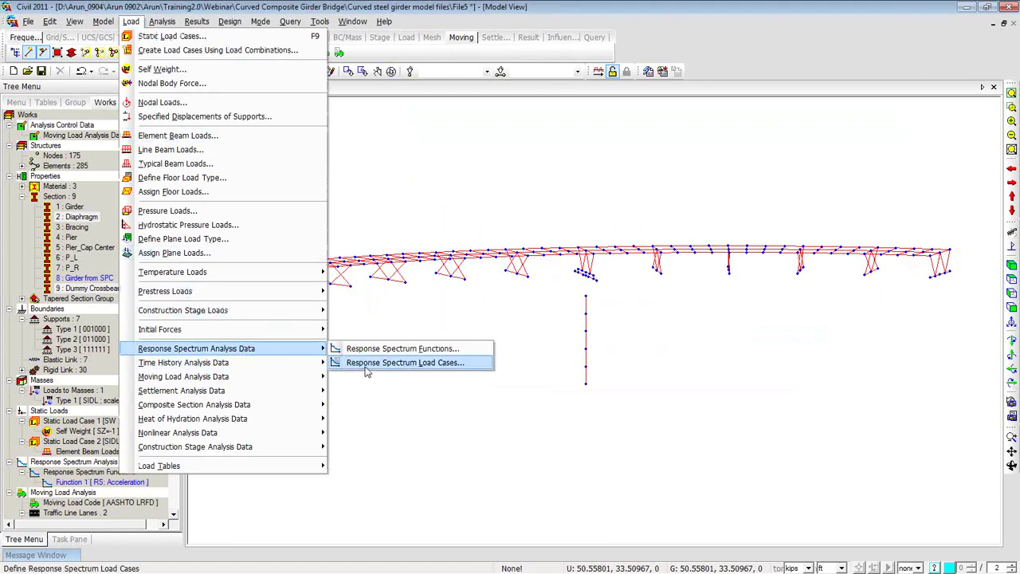
{"action": "left_click", "coordinate": [367, 372]}
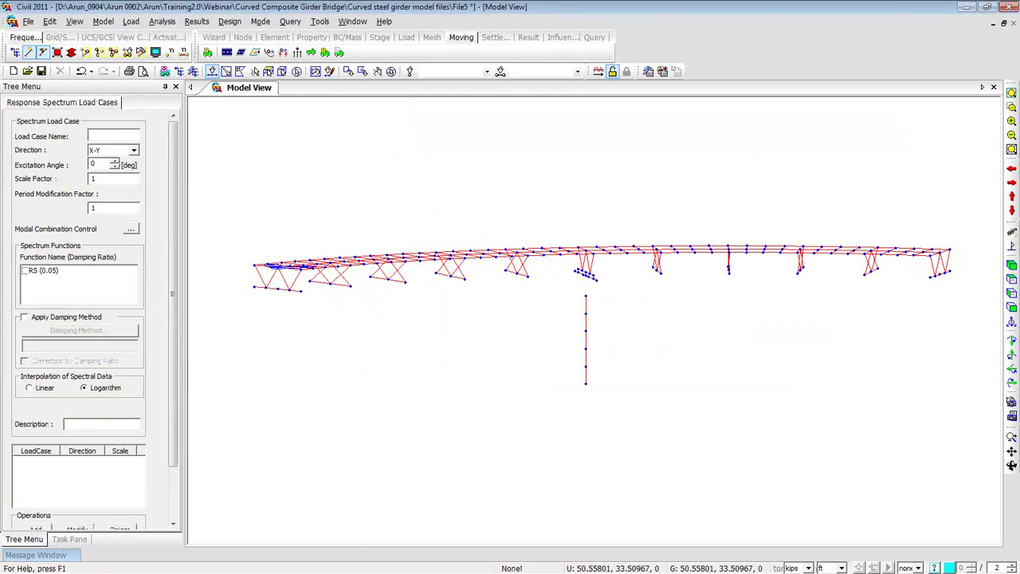
{"action": "left_click", "coordinate": [101, 135]}
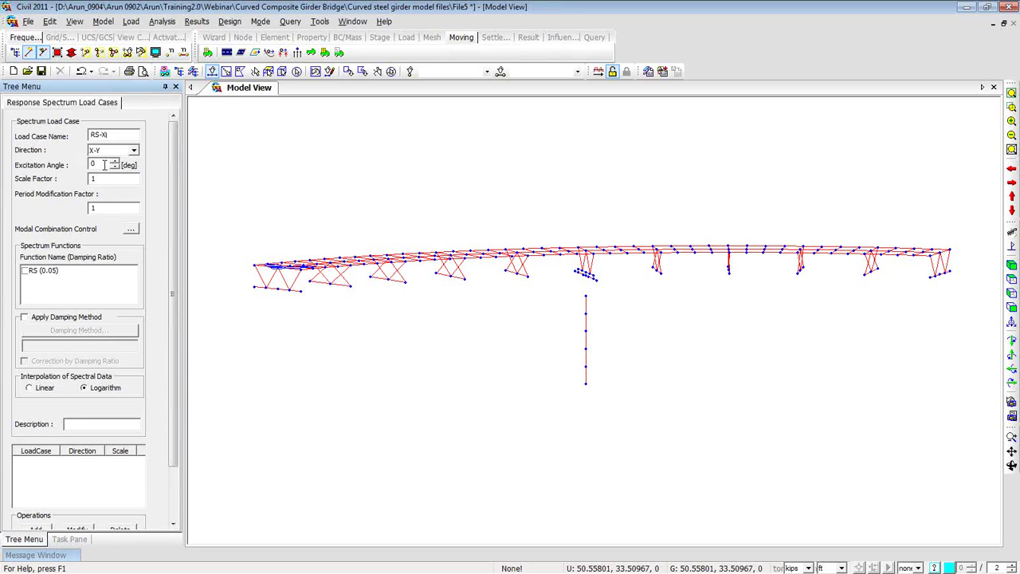
Review the modal combination control options and the help page describing the SRSS and CQC combination methods
{"action": "left_click", "coordinate": [132, 230]}
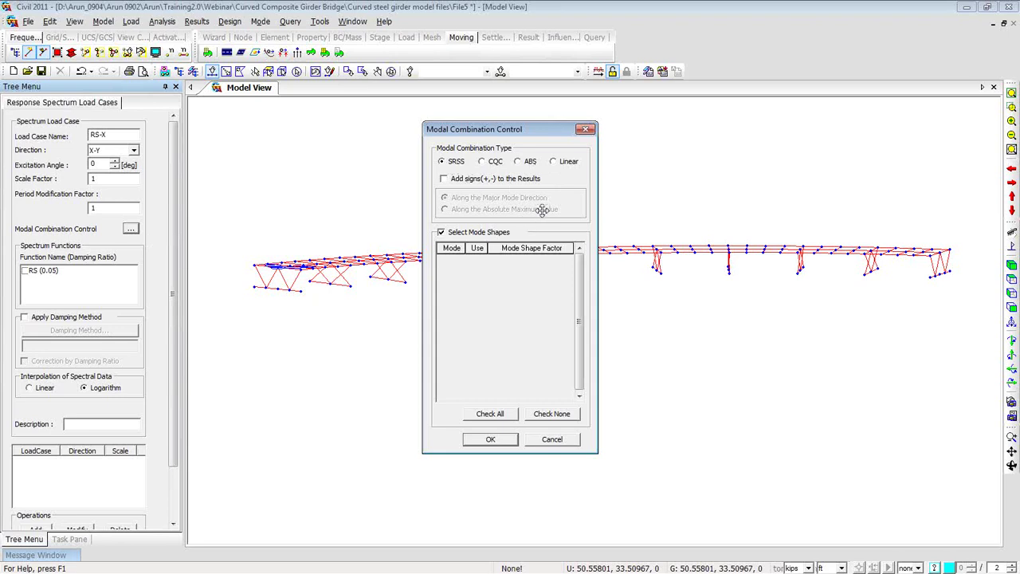
{"action": "key", "text": "F1"}
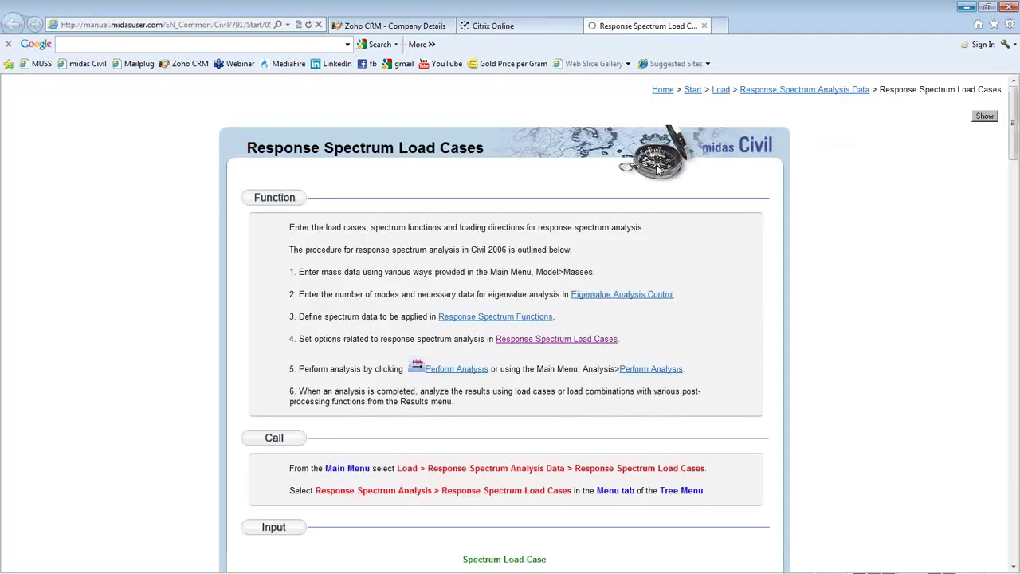
{"action": "scroll", "coordinate": [504, 227], "scroll_direction": "down", "scroll_amount": 5}
{"action": "scroll", "coordinate": [504, 230], "scroll_direction": "down", "scroll_amount": 5}
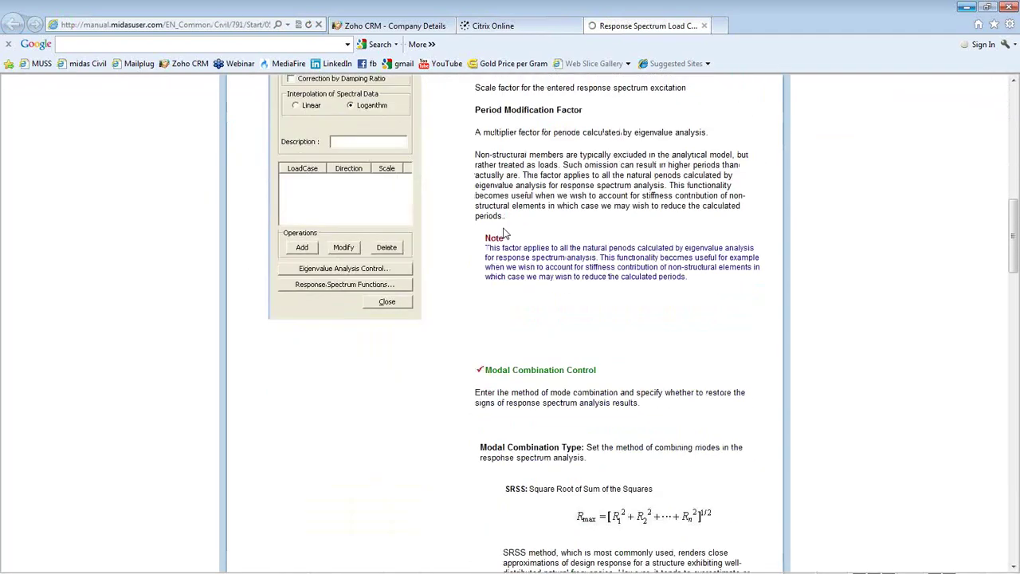
{"action": "scroll", "coordinate": [504, 234], "scroll_direction": "down", "scroll_amount": 4}
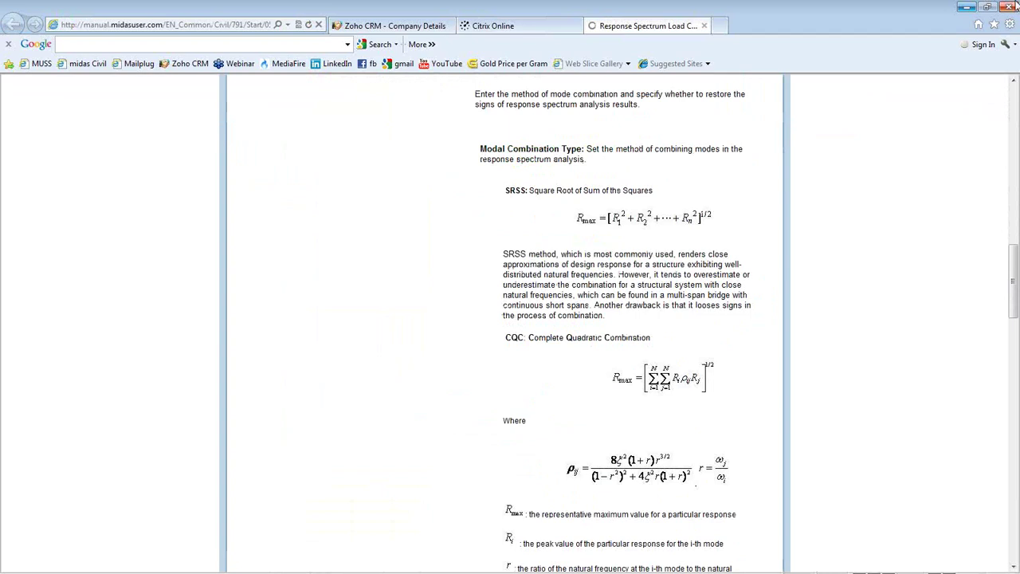
{"action": "left_click", "coordinate": [966, 10]}
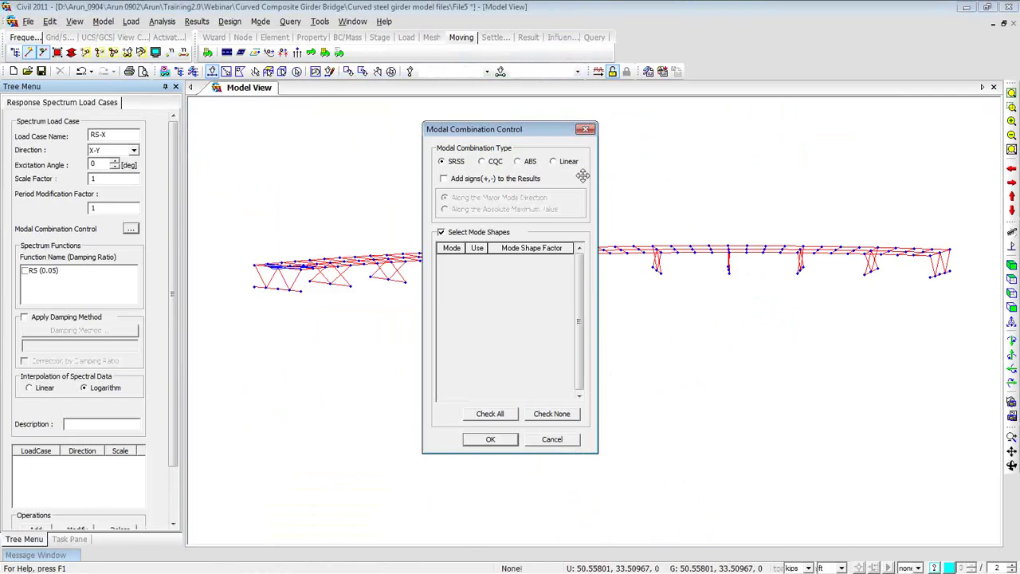
{"action": "left_click", "coordinate": [586, 129]}
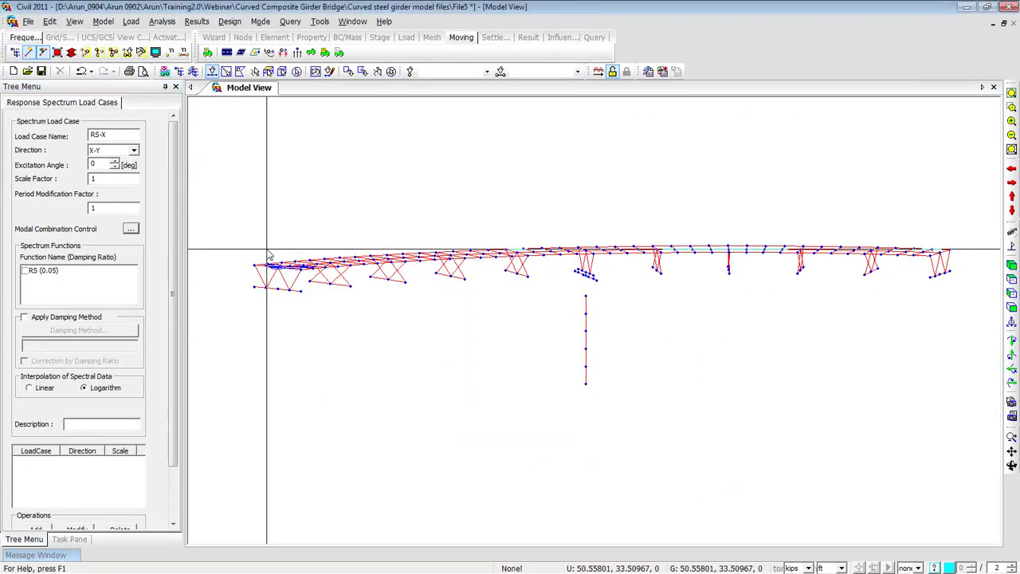
Assign the RS (0.05) spectrum function to the RS-X load case
{"action": "left_click", "coordinate": [25, 271]}
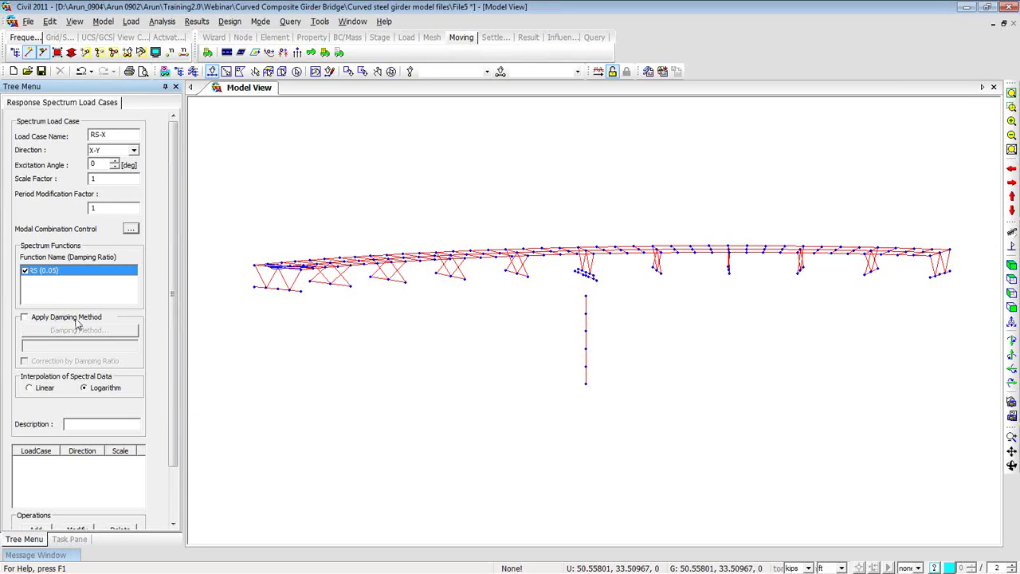
{"action": "left_click", "coordinate": [27, 318]}
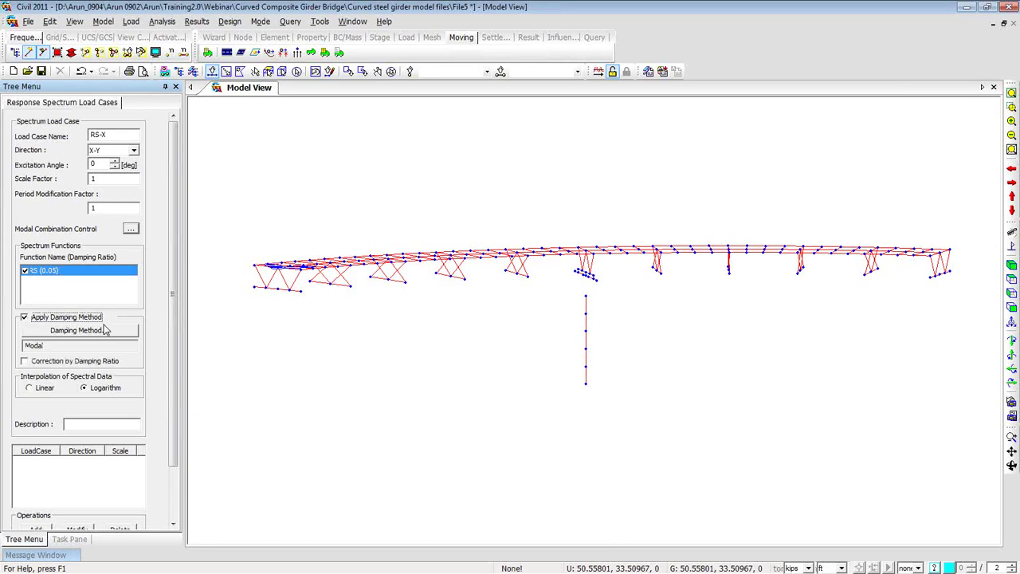
{"action": "left_click", "coordinate": [49, 330]}
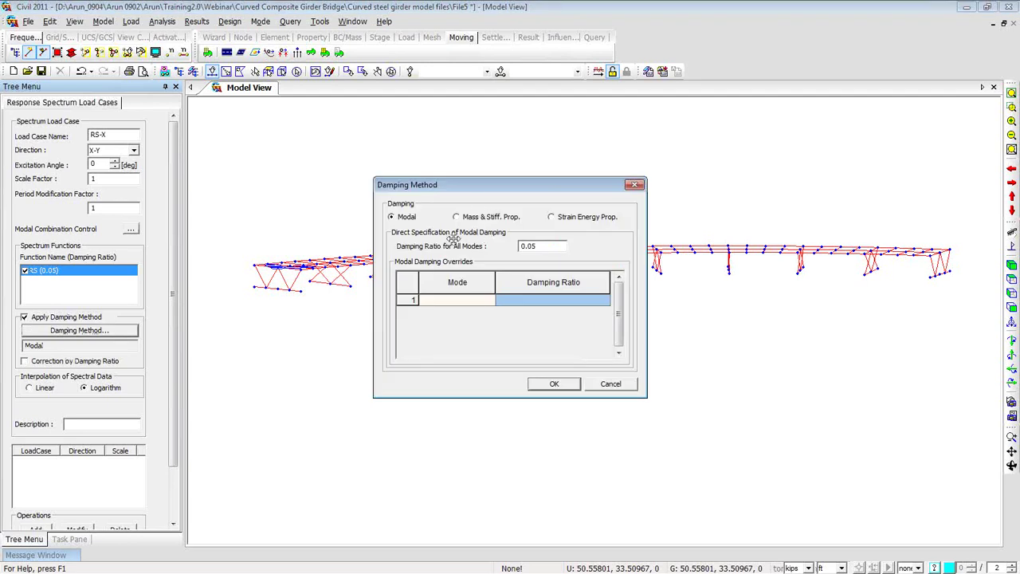
{"action": "left_click", "coordinate": [636, 184]}
{"action": "left_click", "coordinate": [24, 317]}
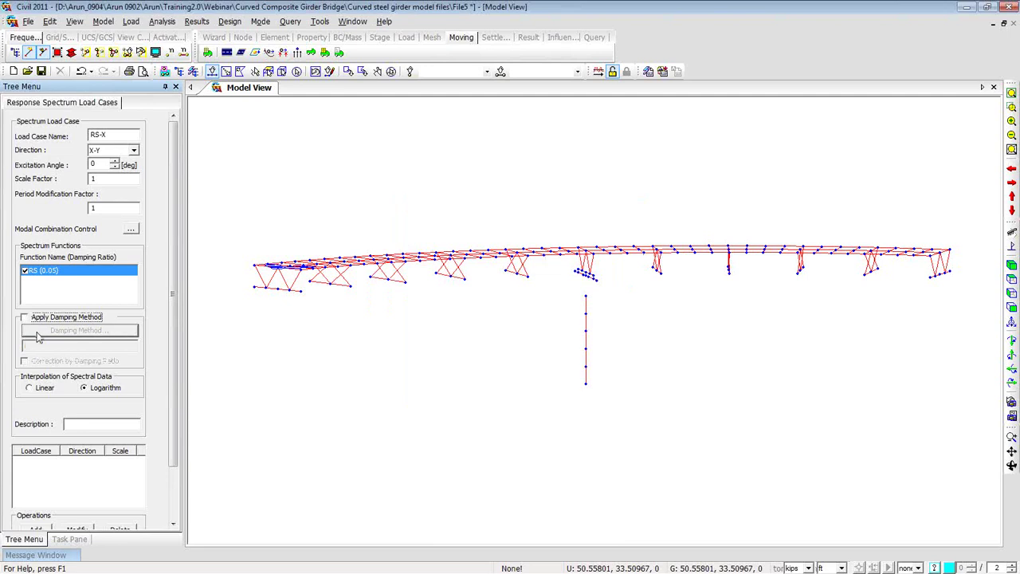
Add RS-X to the list of response spectrum load cases
{"action": "left_click_drag", "start_coordinate": [176, 324], "coordinate": [173, 386]}
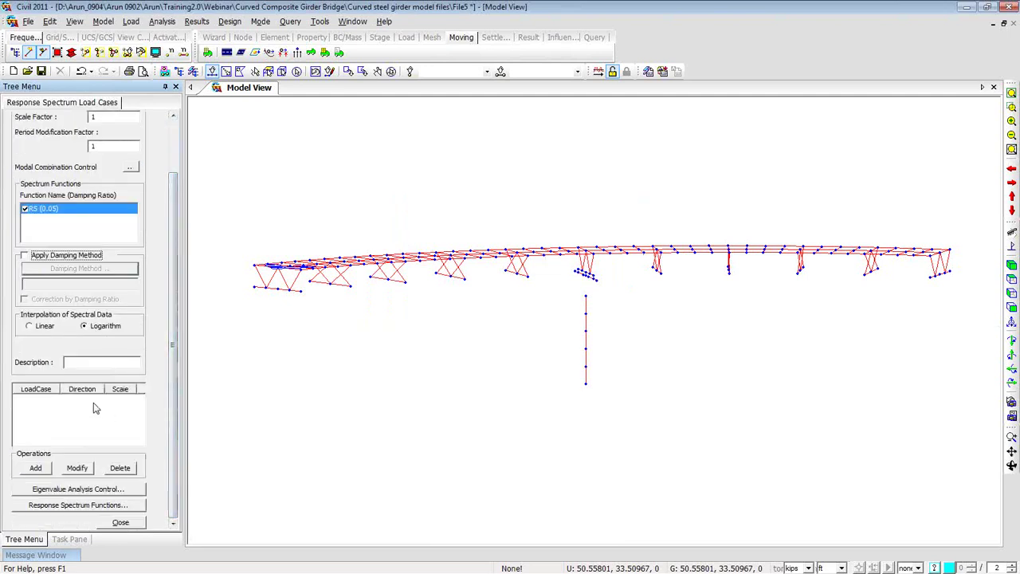
{"action": "left_click", "coordinate": [36, 468]}
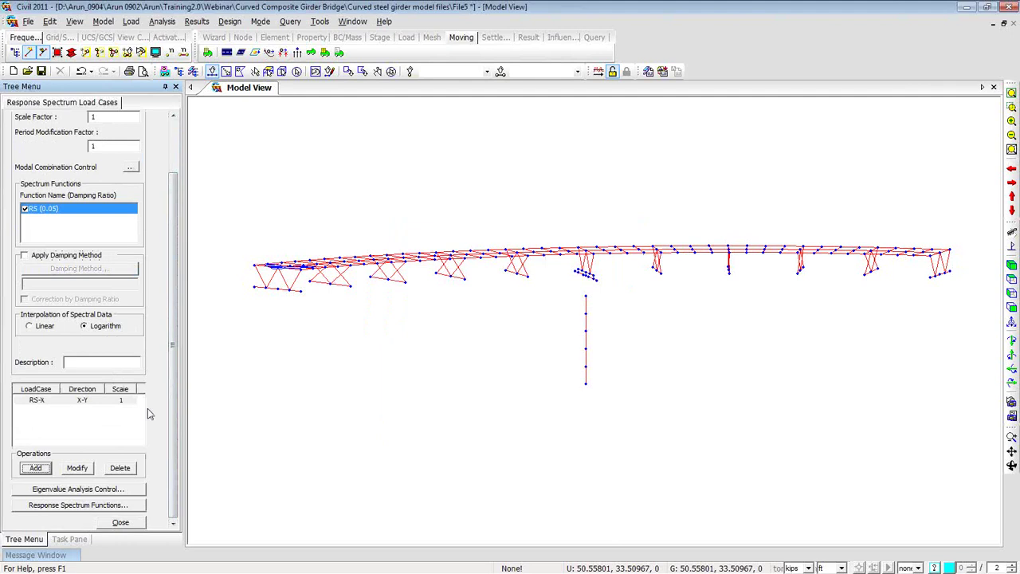
Add a second response spectrum load case named RS-Y in the X-Y direction using the same RS function
{"action": "left_click_drag", "start_coordinate": [166, 455], "coordinate": [168, 322]}
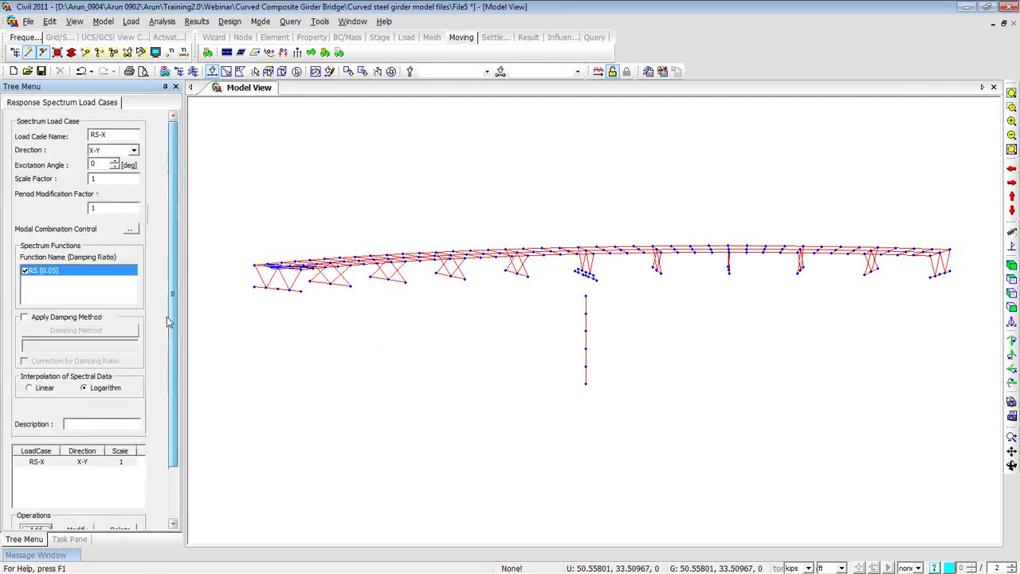
{"action": "double_click", "coordinate": [103, 134]}
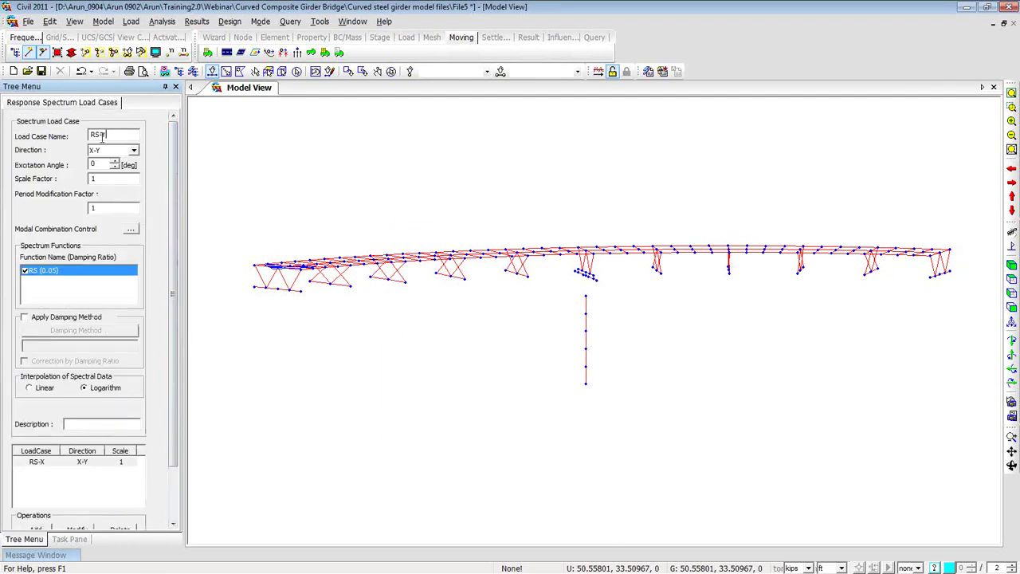
{"action": "type", "text": "Y"}
{"action": "left_click", "coordinate": [94, 163]}
{"action": "left_click_drag", "start_coordinate": [170, 206], "coordinate": [167, 278]}
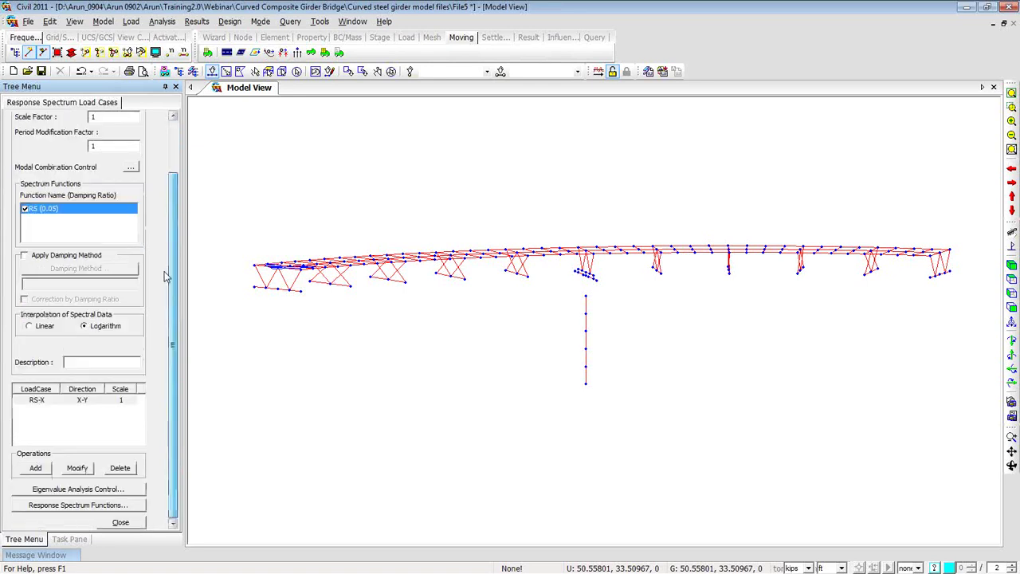
{"action": "left_click", "coordinate": [48, 468]}
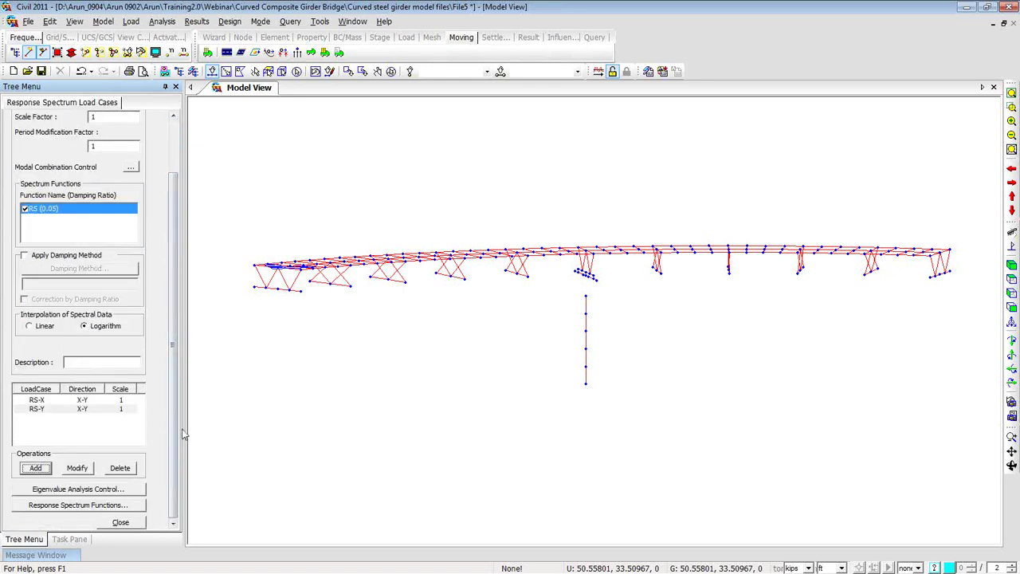
Set the eigenvalue analysis to 15 frequencies with Lanczos eigenvectors and finish the response spectrum load case setup
{"action": "left_click", "coordinate": [102, 490]}
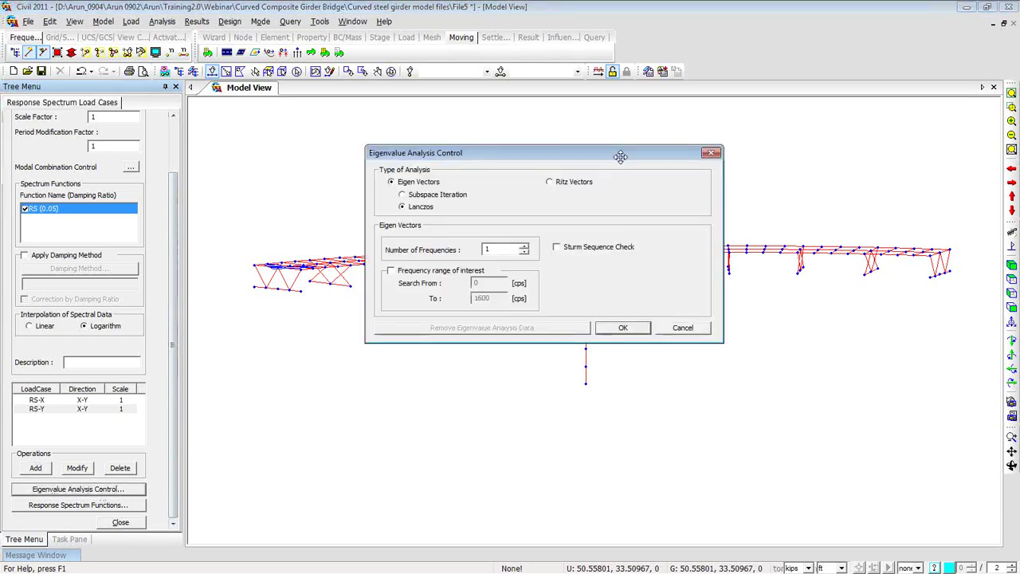
{"action": "left_click_drag", "start_coordinate": [619, 156], "coordinate": [474, 114]}
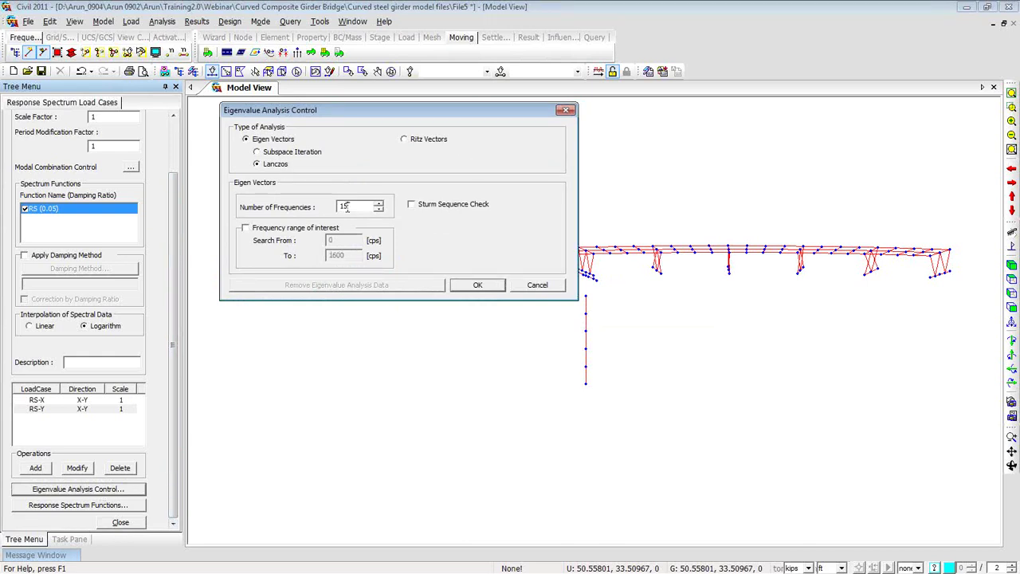
{"action": "double_click", "coordinate": [347, 206]}
{"action": "type", "text": "10"}
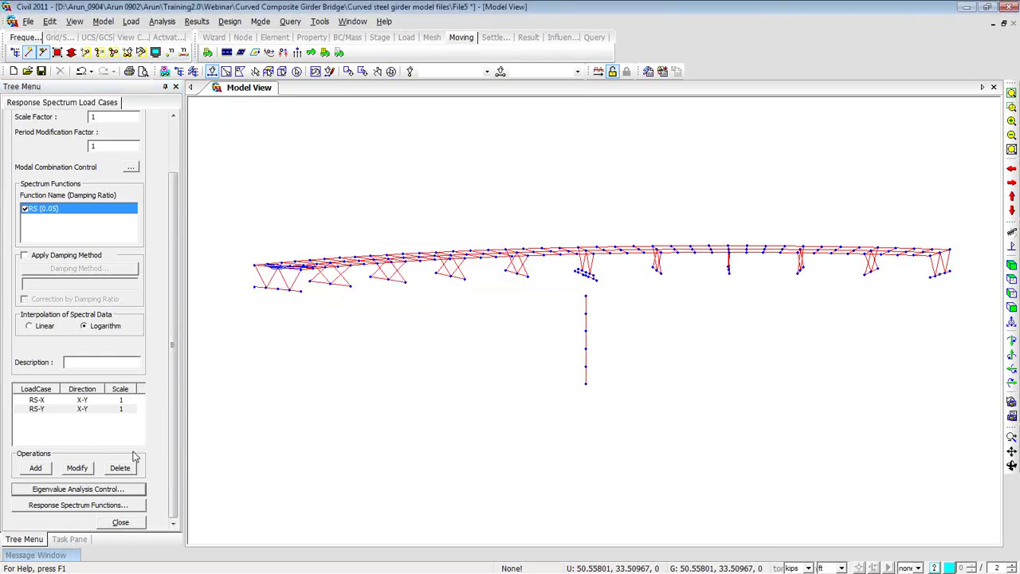
{"action": "left_click", "coordinate": [472, 286]}
{"action": "left_click", "coordinate": [112, 524]}
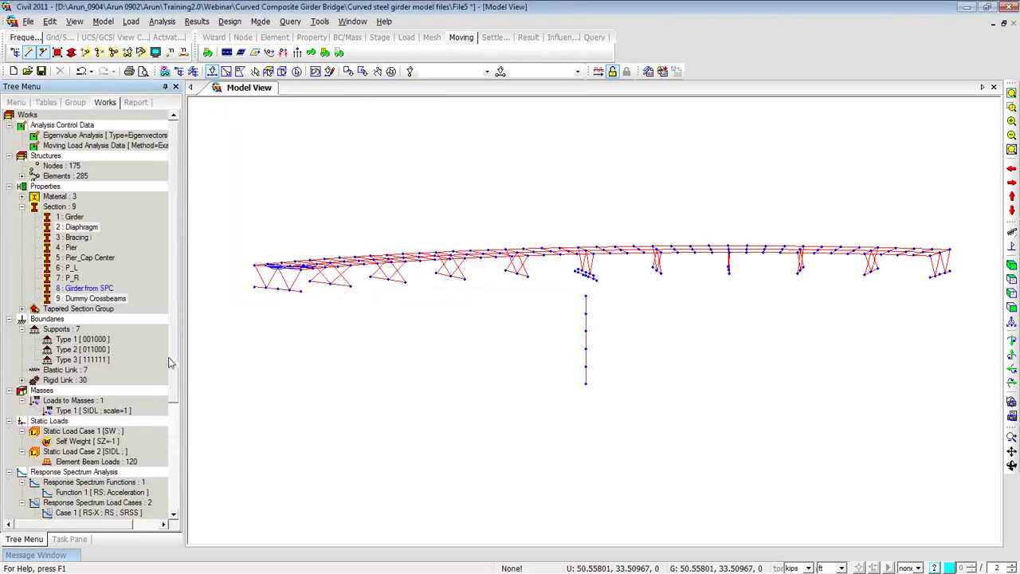
Save the bridge model and run the structural analysis
{"action": "left_click_drag", "start_coordinate": [172, 357], "coordinate": [176, 471]}
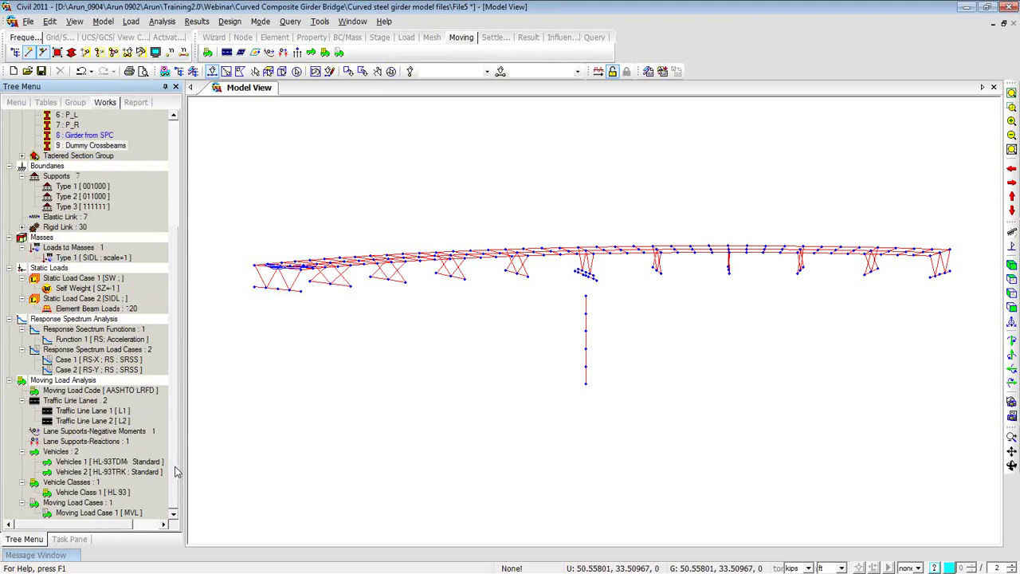
{"action": "left_click", "coordinate": [598, 71]}
{"action": "key", "text": "ctrl+s"}
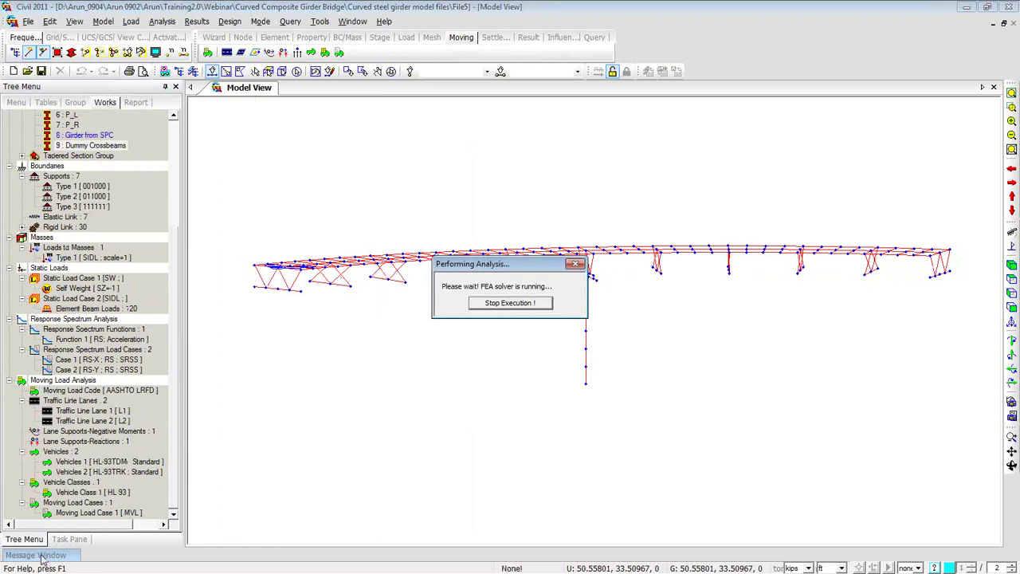
{"action": "mouse_move", "coordinate": [42, 558]}
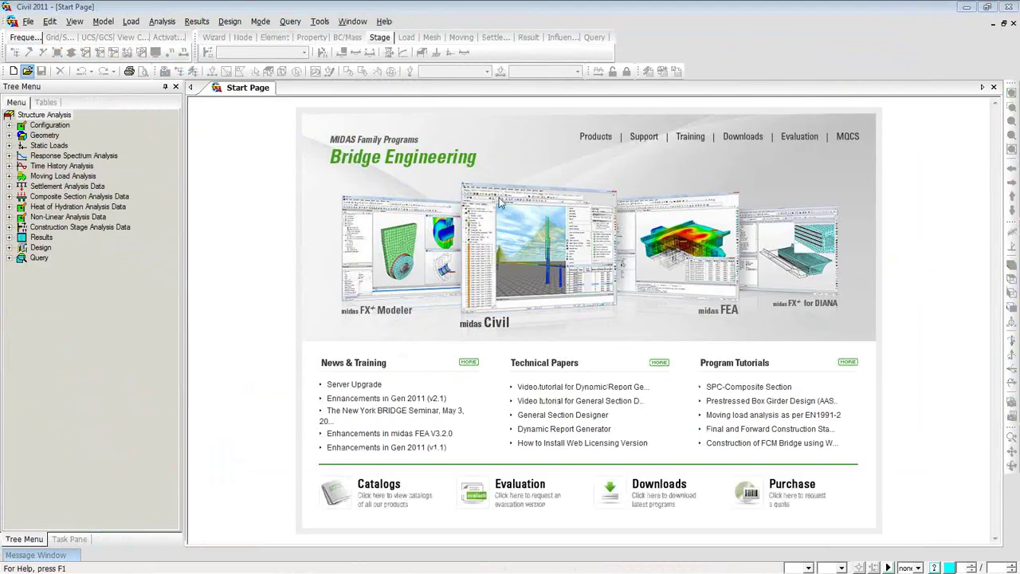
Open the model file File7 from the curved steel girder model files and display its members as solid sections
{"action": "key", "text": "ctrl+o"}
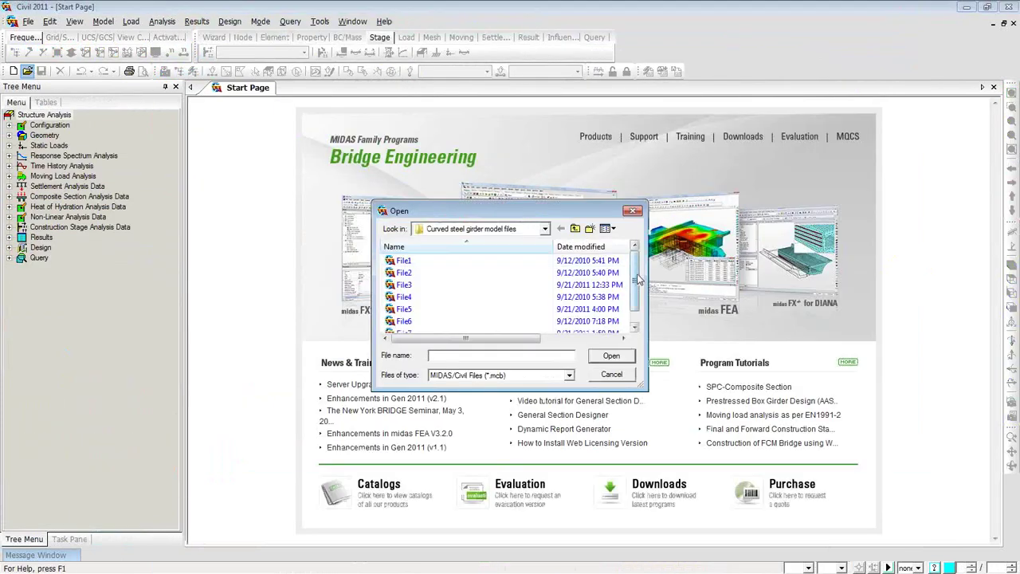
{"action": "left_click", "coordinate": [634, 326]}
{"action": "left_click", "coordinate": [405, 320]}
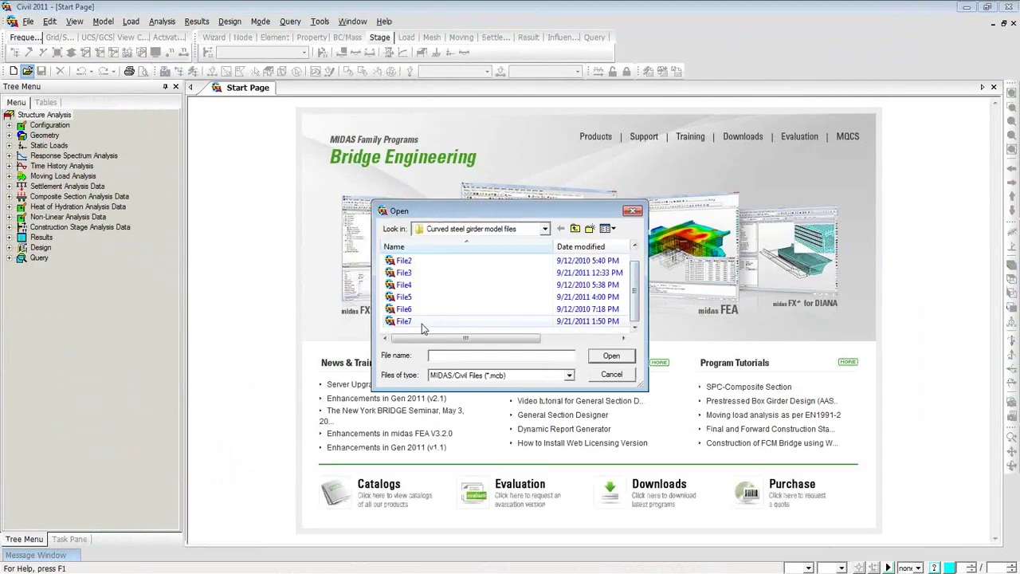
{"action": "left_click", "coordinate": [618, 358]}
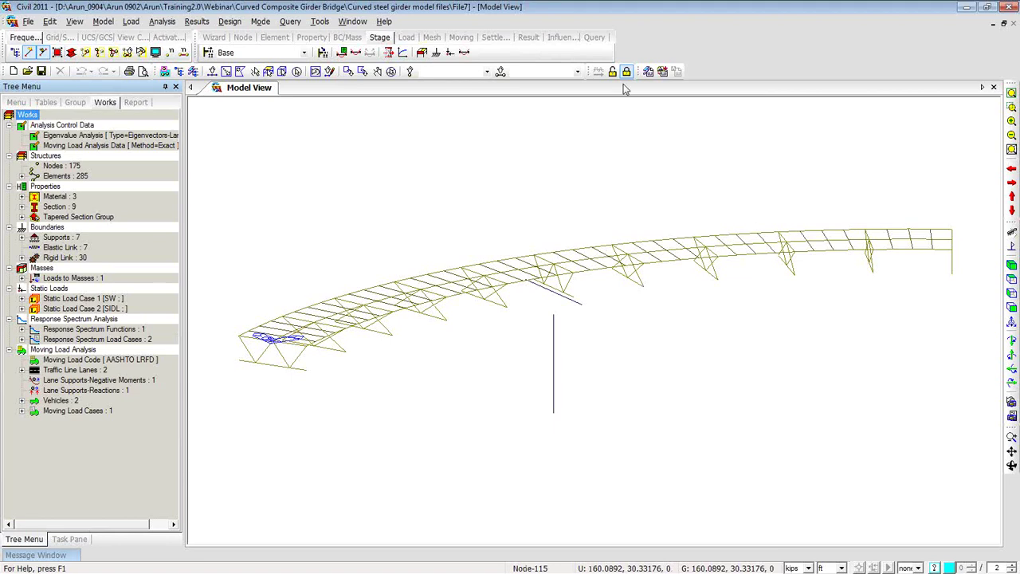
{"action": "left_click", "coordinate": [71, 52]}
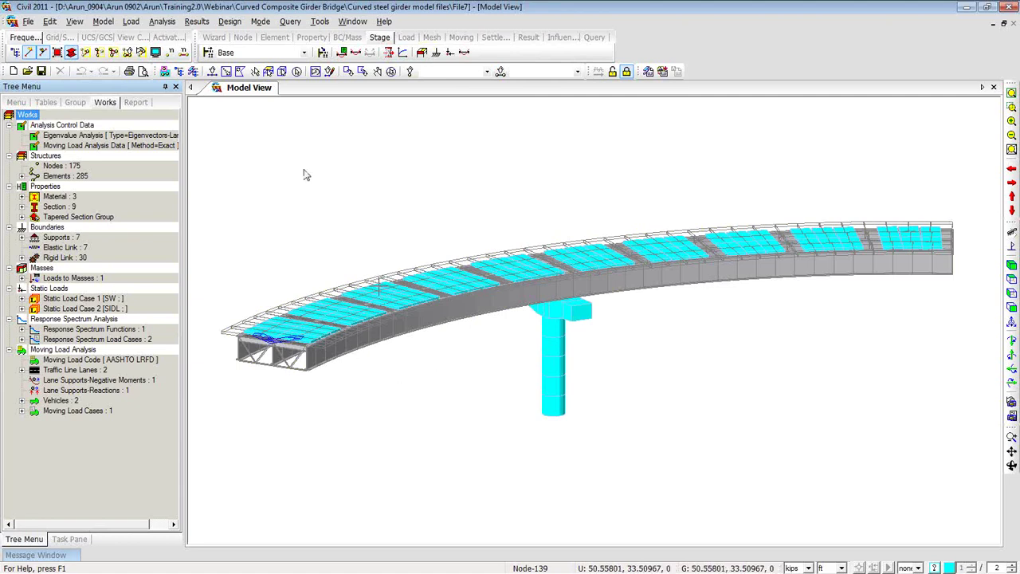
Review the reaction forces and moments table for the SW load case, covering nodes 1to175, and close the table
{"action": "right_click", "coordinate": [262, 140]}
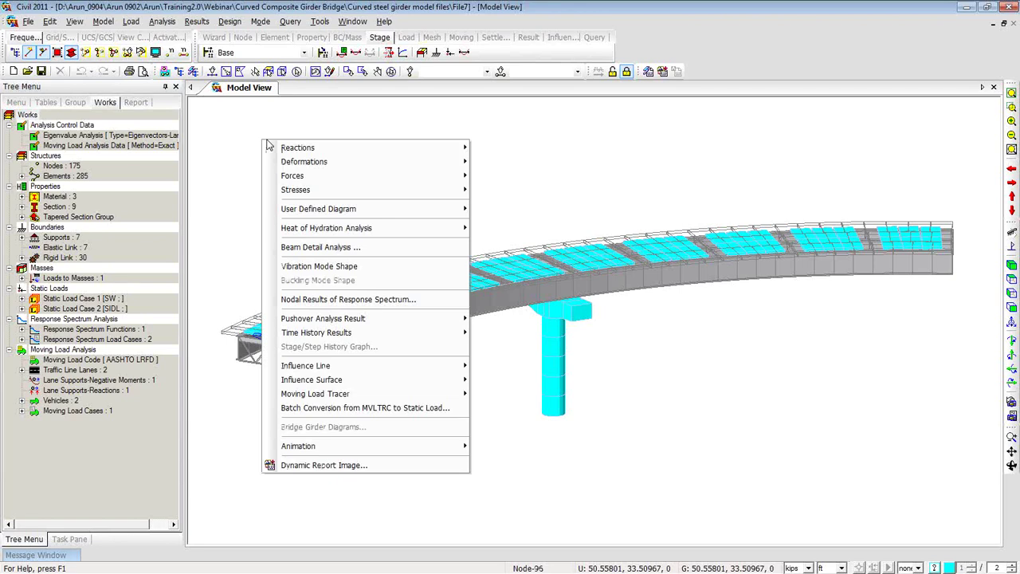
{"action": "mouse_move", "coordinate": [336, 152]}
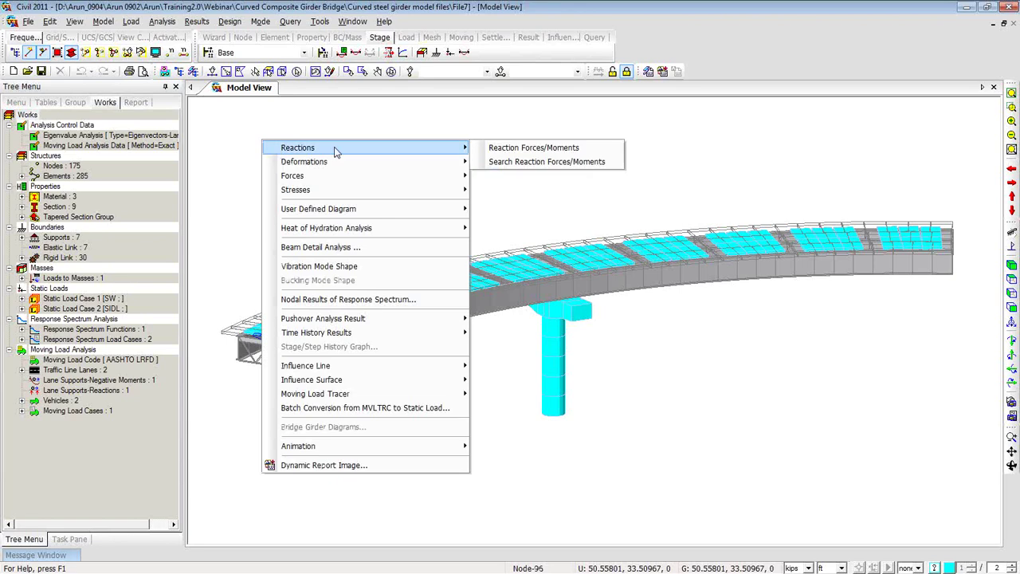
{"action": "left_click", "coordinate": [483, 153]}
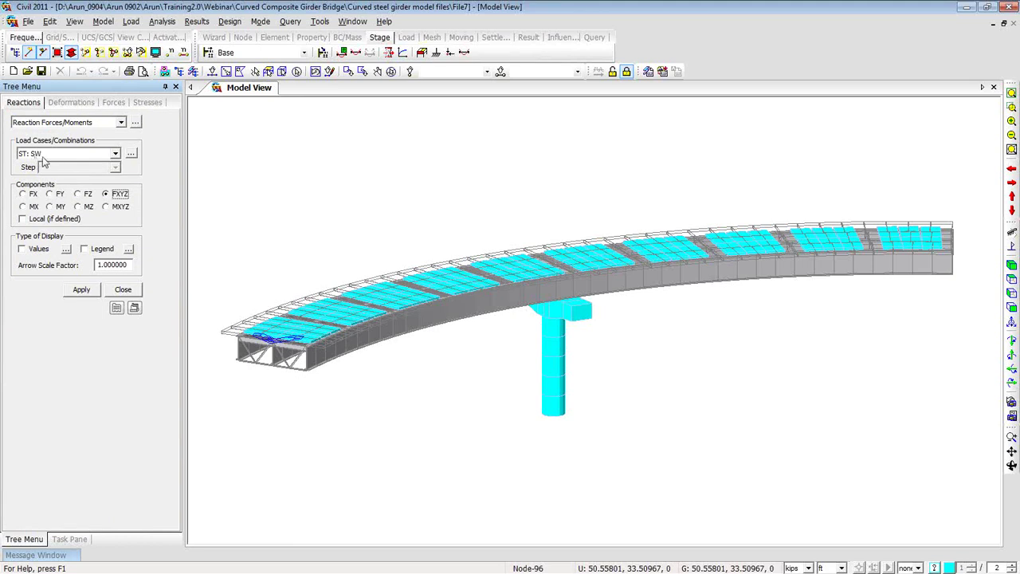
{"action": "left_click", "coordinate": [135, 123]}
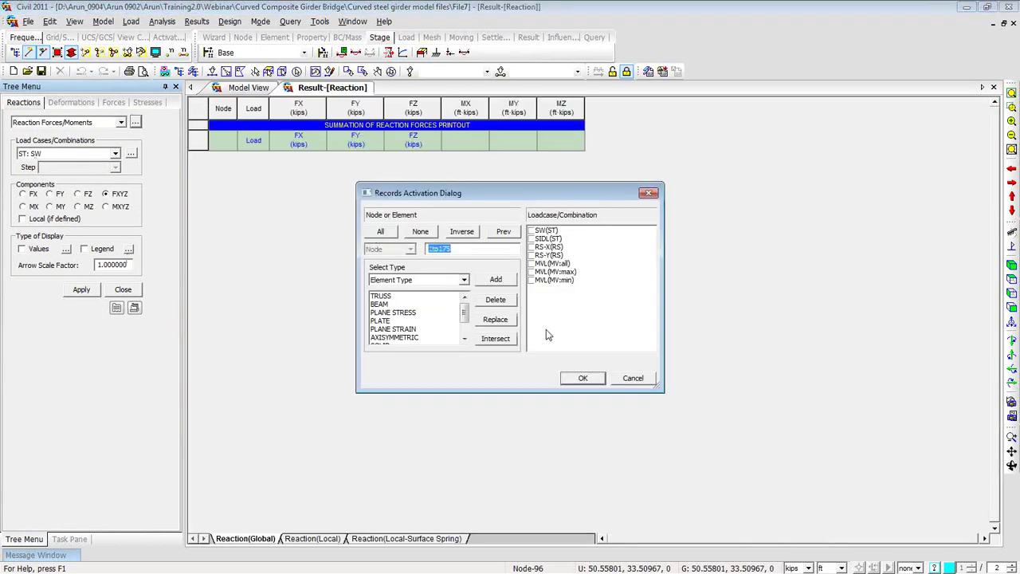
{"action": "left_click", "coordinate": [531, 230]}
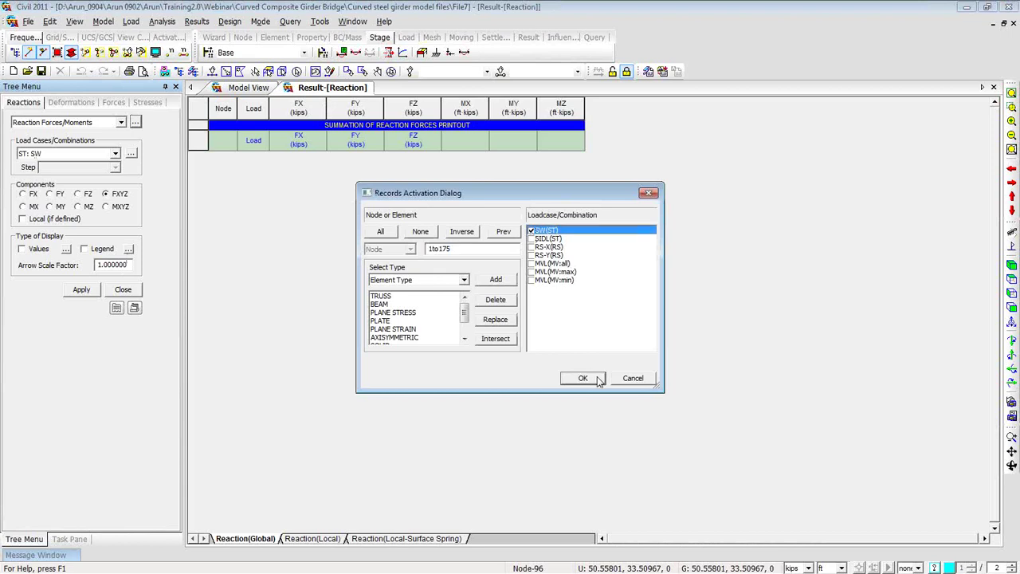
{"action": "left_click", "coordinate": [582, 378]}
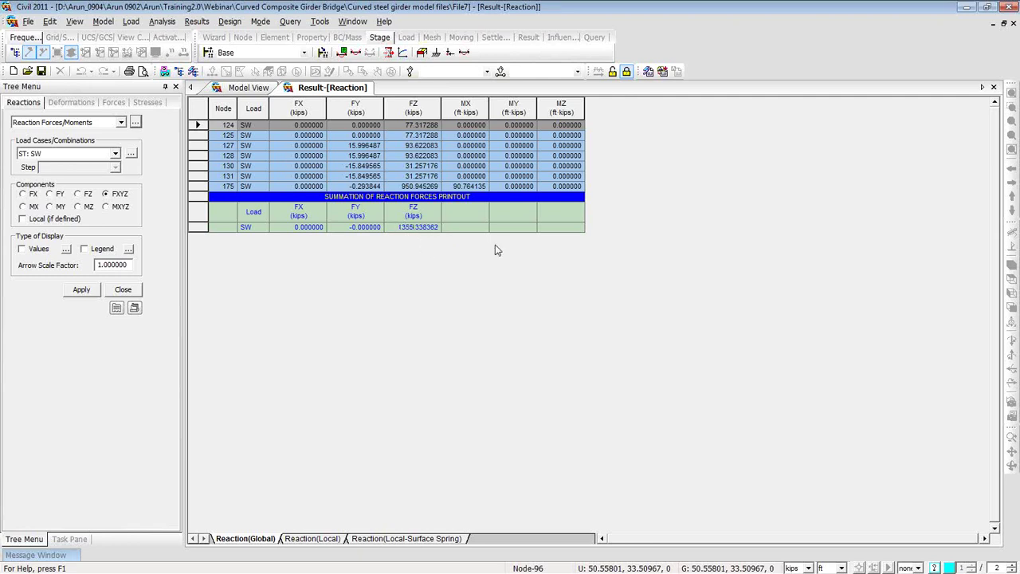
{"action": "left_click", "coordinate": [993, 88]}
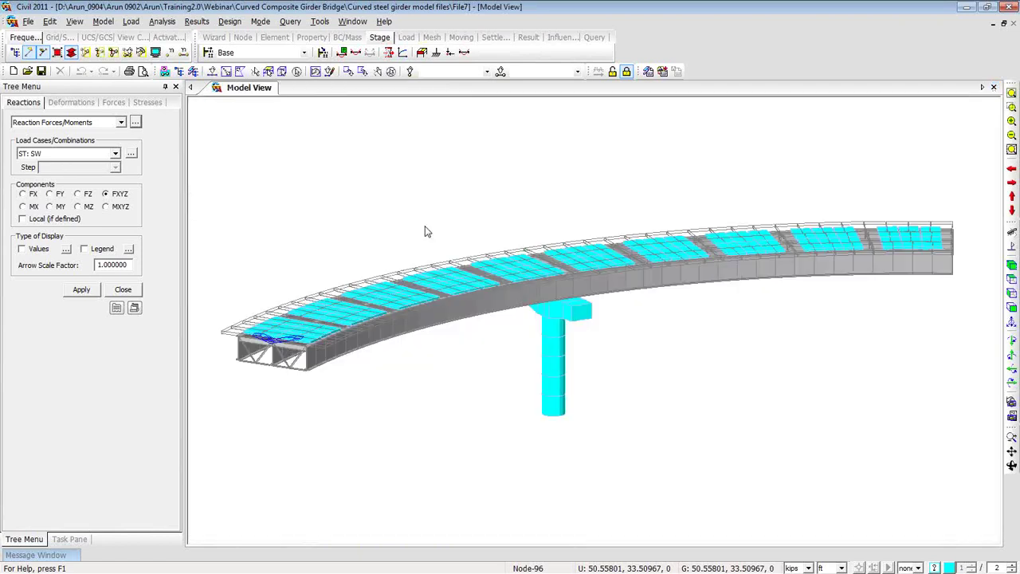
Display the resultant DXYZ displacement contour for the SW load case with a legend and the deformed shape
{"action": "left_click", "coordinate": [71, 102]}
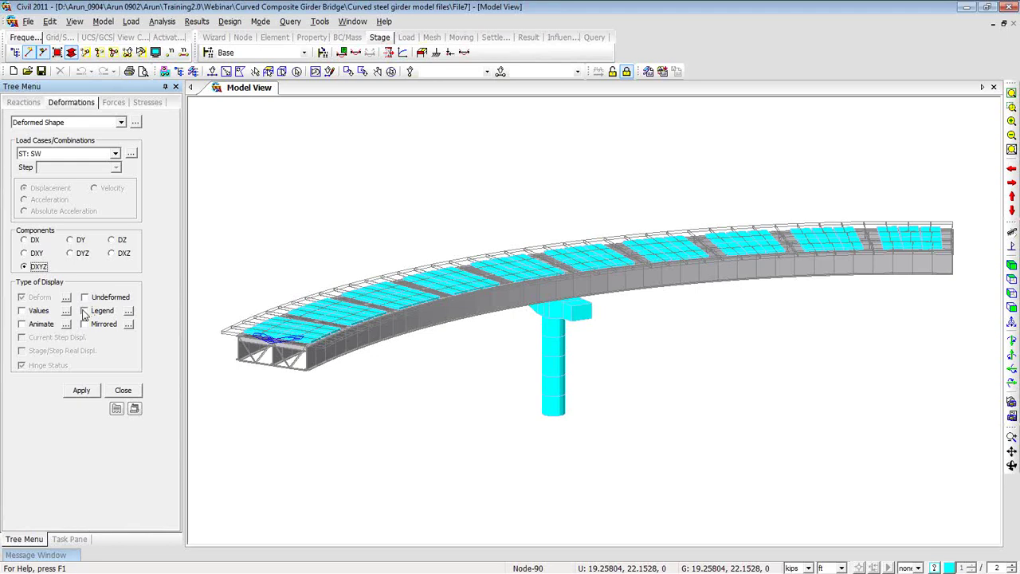
{"action": "left_click", "coordinate": [85, 311]}
{"action": "left_click", "coordinate": [104, 125]}
{"action": "left_click", "coordinate": [80, 149]}
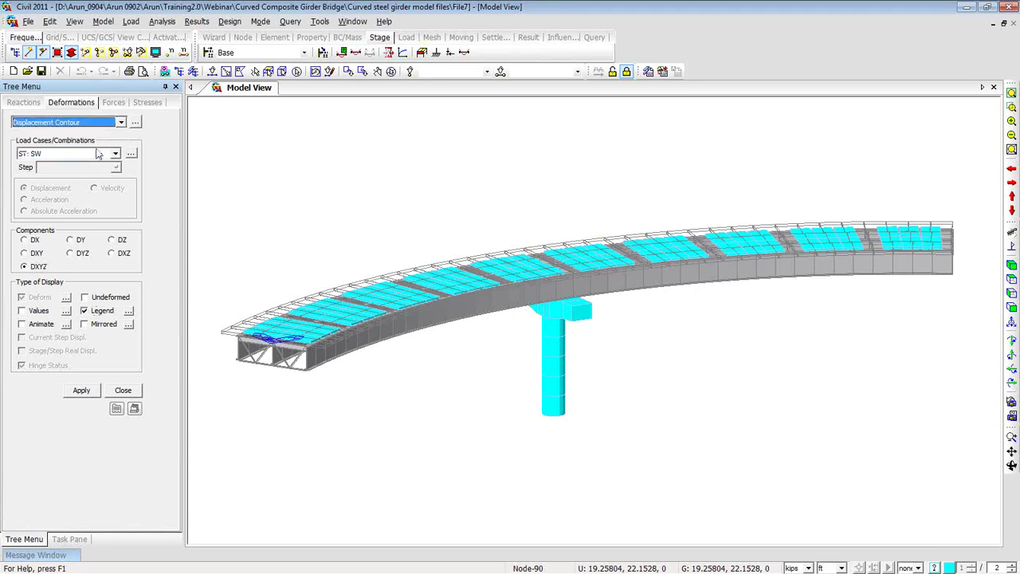
{"action": "left_click", "coordinate": [86, 318]}
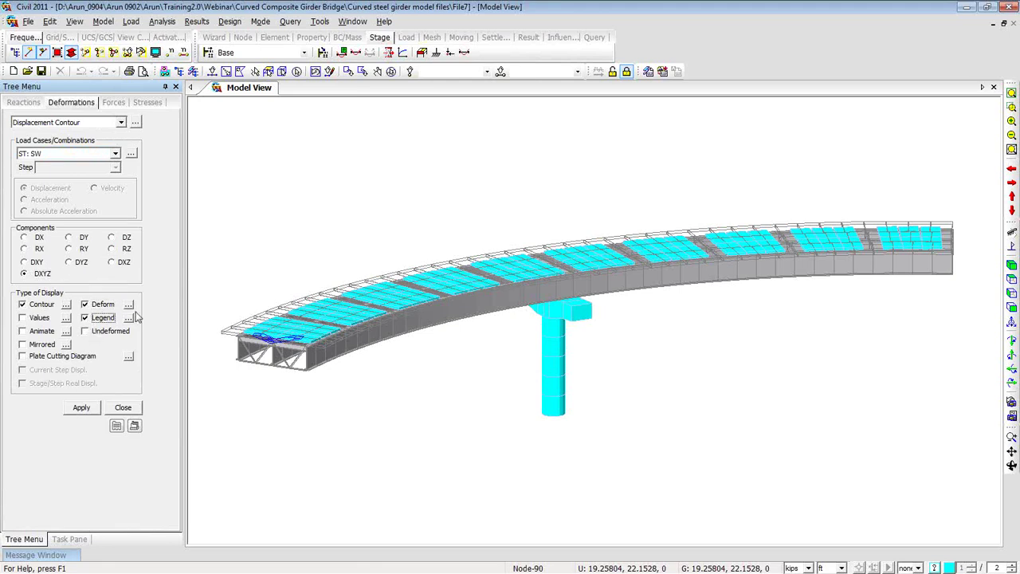
{"action": "left_click", "coordinate": [82, 407]}
{"action": "middle_click_drag", "start_coordinate": [233, 424], "coordinate": [391, 428], "text": "ctrl"}
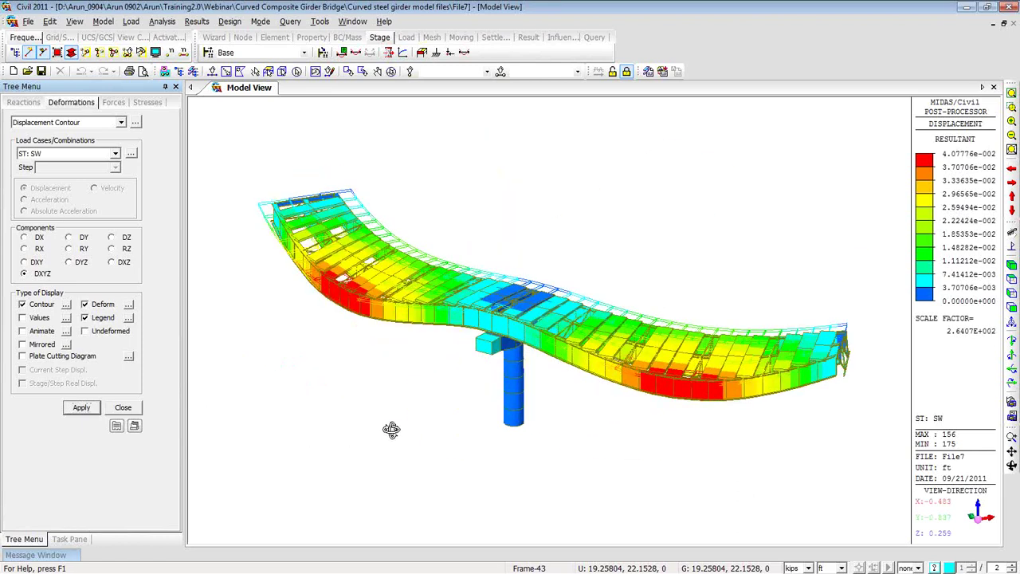
Set the deformation scale factor of the displacement contour to 0.5 and change the length unit to inches
{"action": "left_click", "coordinate": [129, 305]}
{"action": "type", "text": "0.5"}
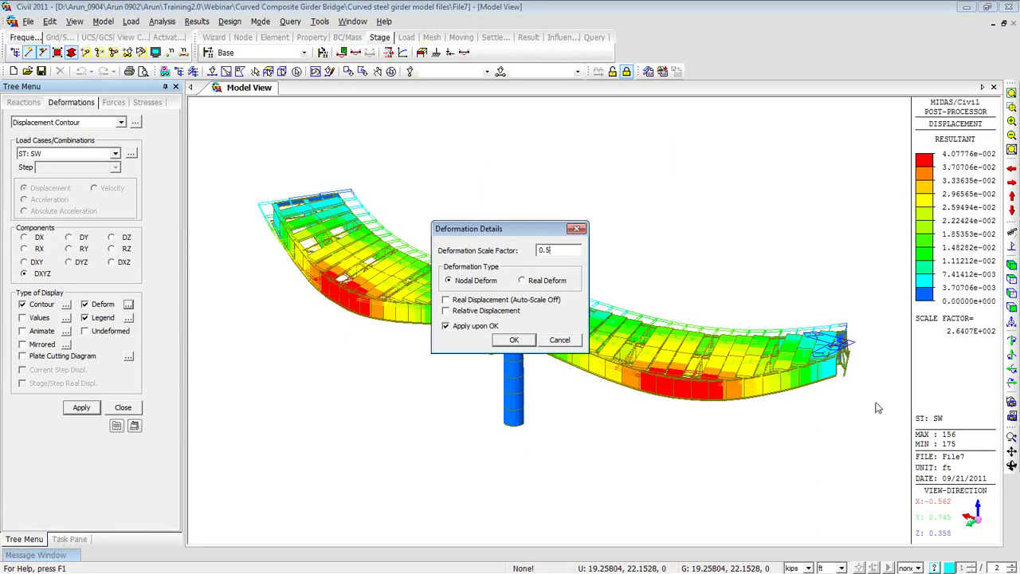
{"action": "left_click", "coordinate": [514, 340]}
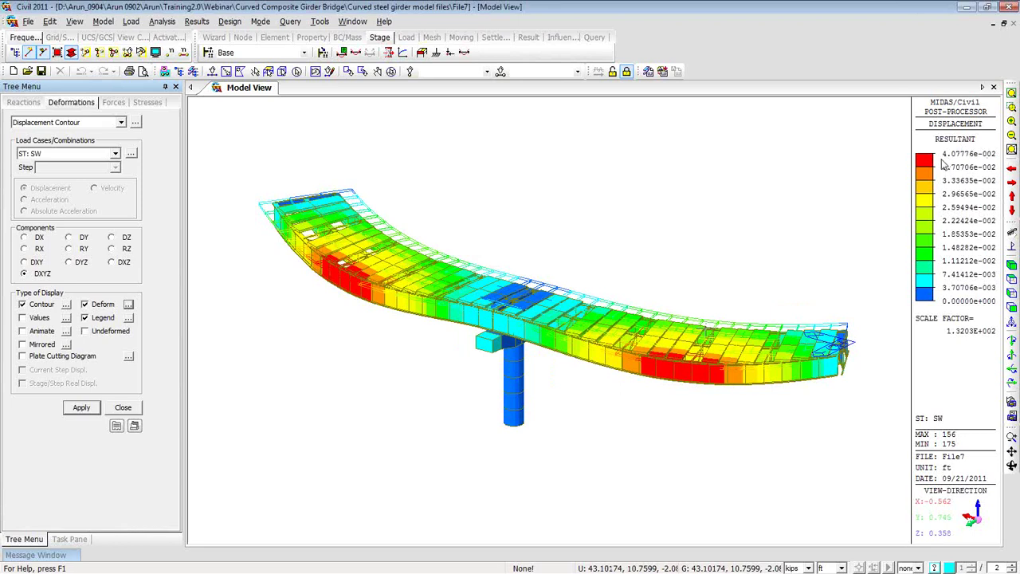
{"action": "left_click", "coordinate": [841, 568]}
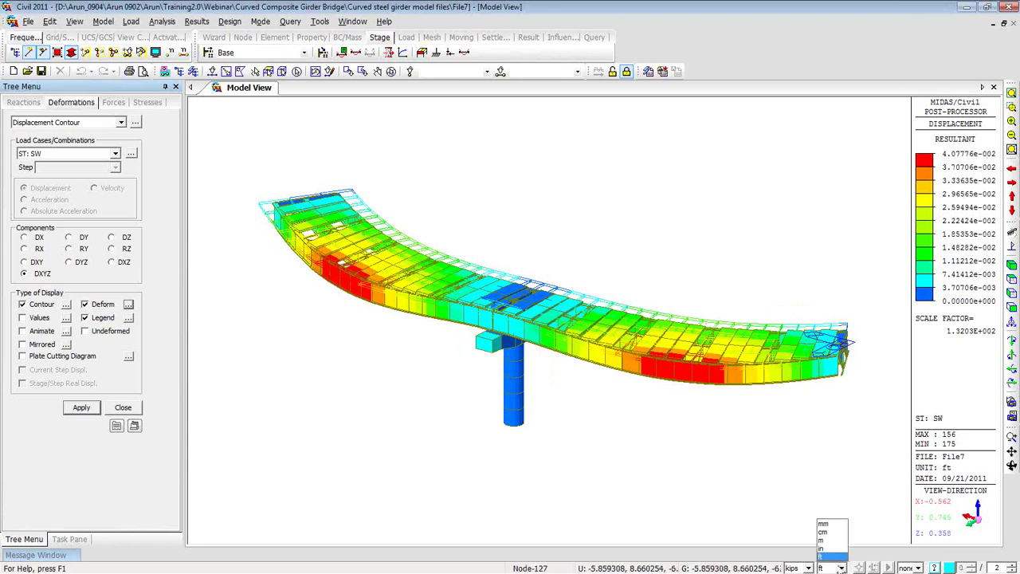
{"action": "left_click", "coordinate": [825, 548]}
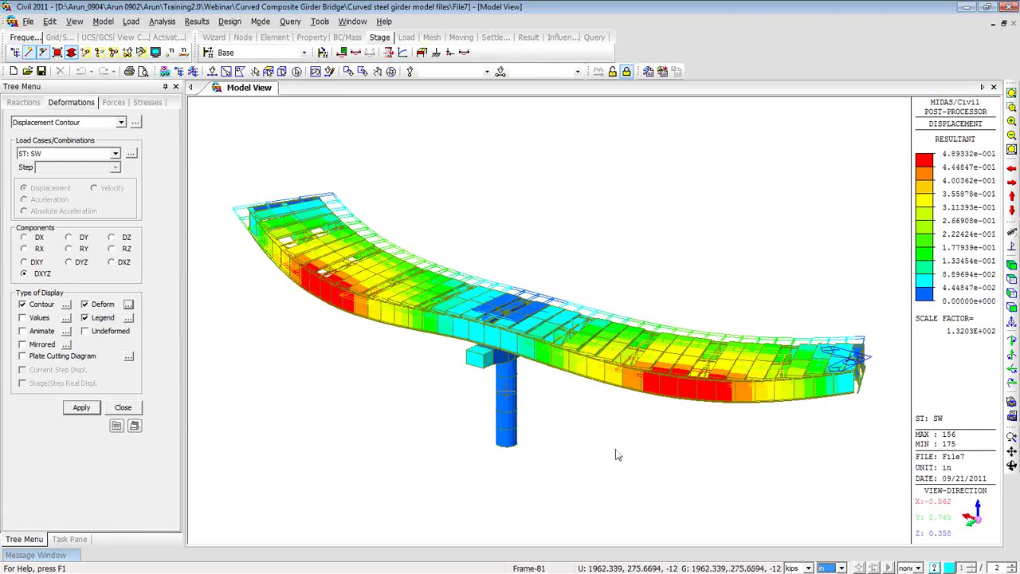
{"action": "middle_click_drag", "start_coordinate": [619, 454], "coordinate": [374, 412], "text": "ctrl"}
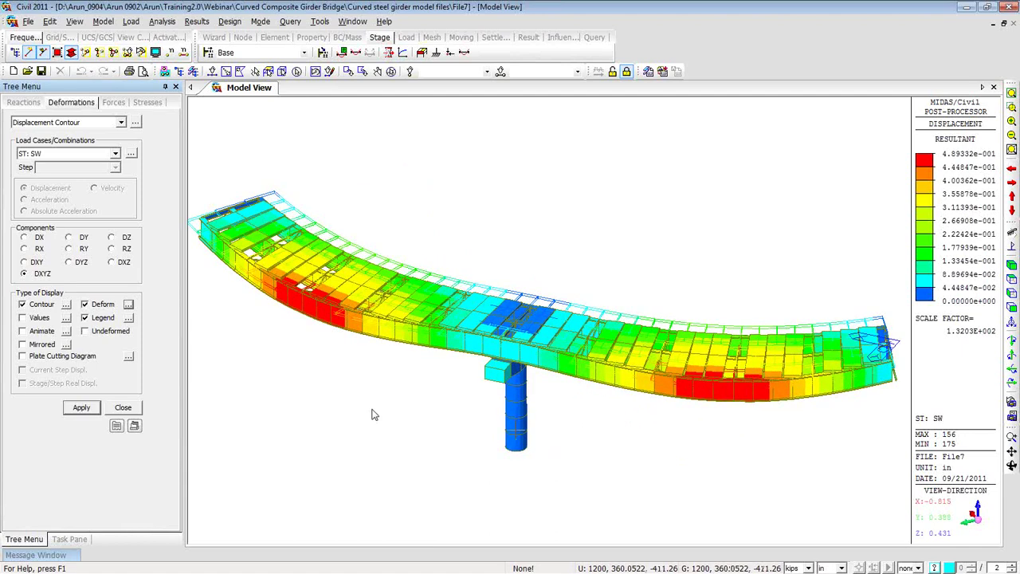
Display the My beam diagram for the SW load case with solid fill, contour and legend, without the deformed shape
{"action": "left_click", "coordinate": [114, 103]}
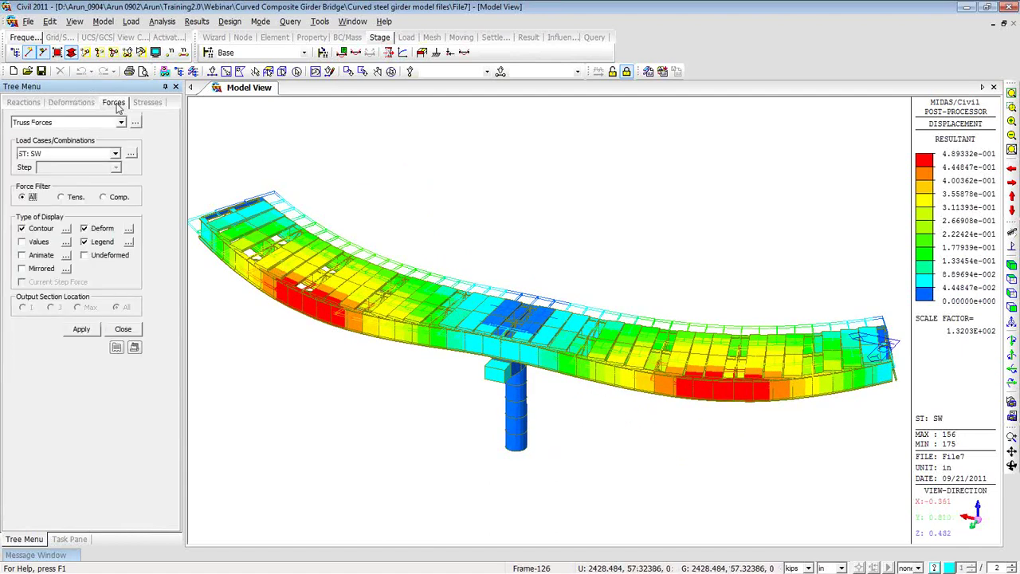
{"action": "left_click", "coordinate": [120, 122]}
{"action": "left_click", "coordinate": [110, 154]}
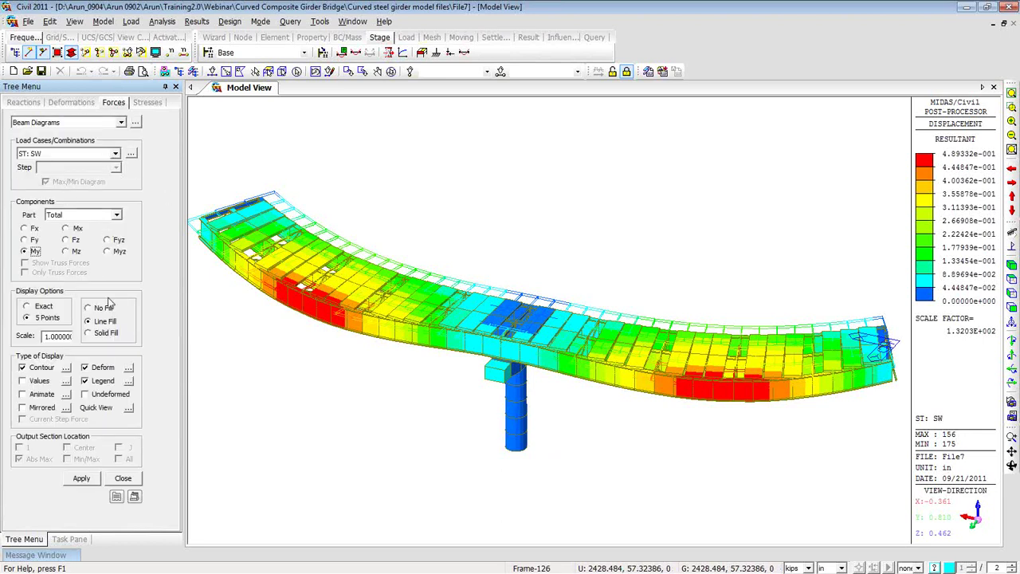
{"action": "left_click", "coordinate": [89, 332]}
{"action": "left_click", "coordinate": [85, 380]}
{"action": "left_click", "coordinate": [85, 367]}
{"action": "left_click", "coordinate": [82, 480]}
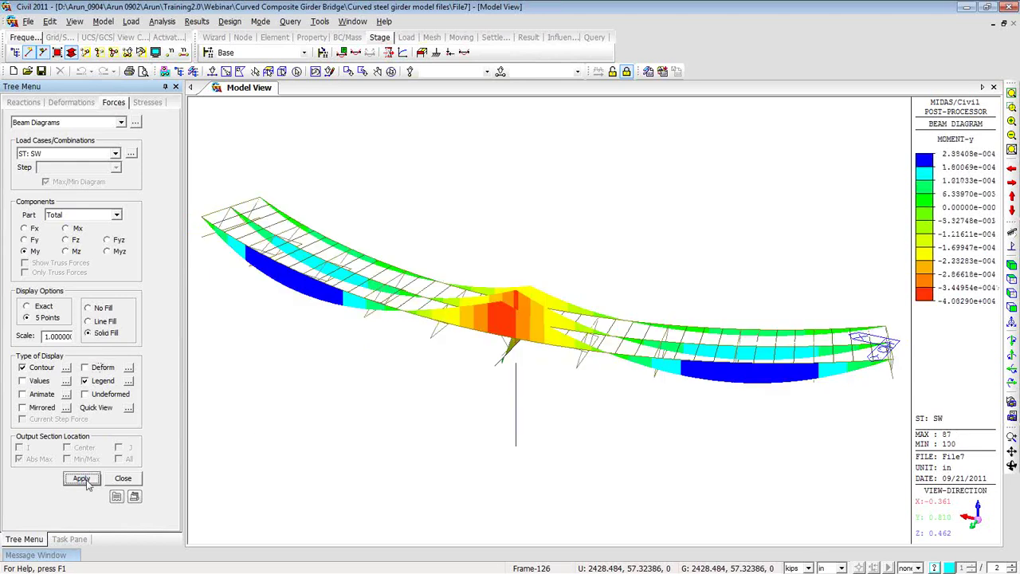
{"action": "middle_click_drag", "start_coordinate": [510, 448], "coordinate": [403, 425], "text": "ctrl"}
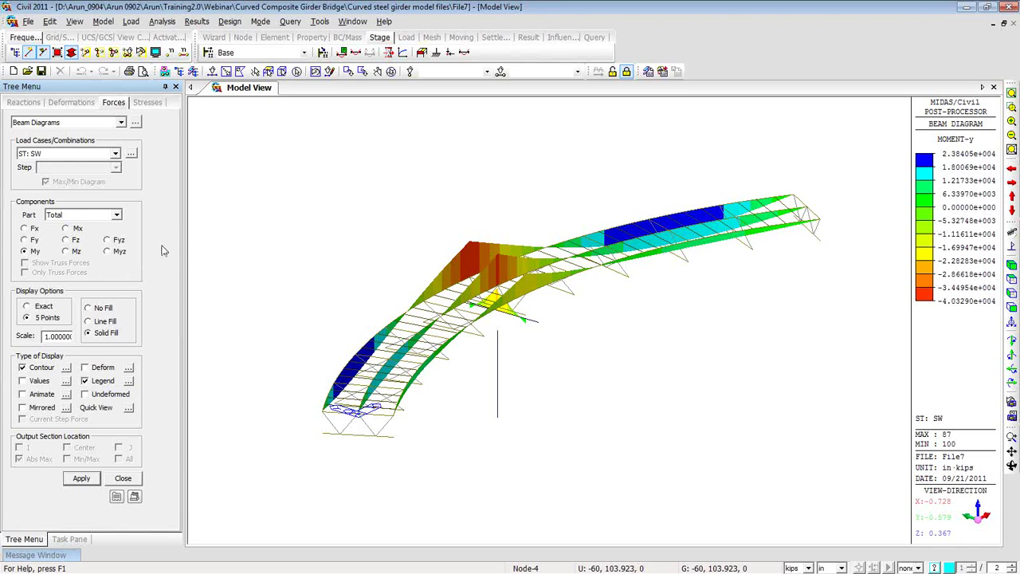
Display the My beam diagram for the maximum moving load case, MVmax: MVL
{"action": "left_click", "coordinate": [116, 153]}
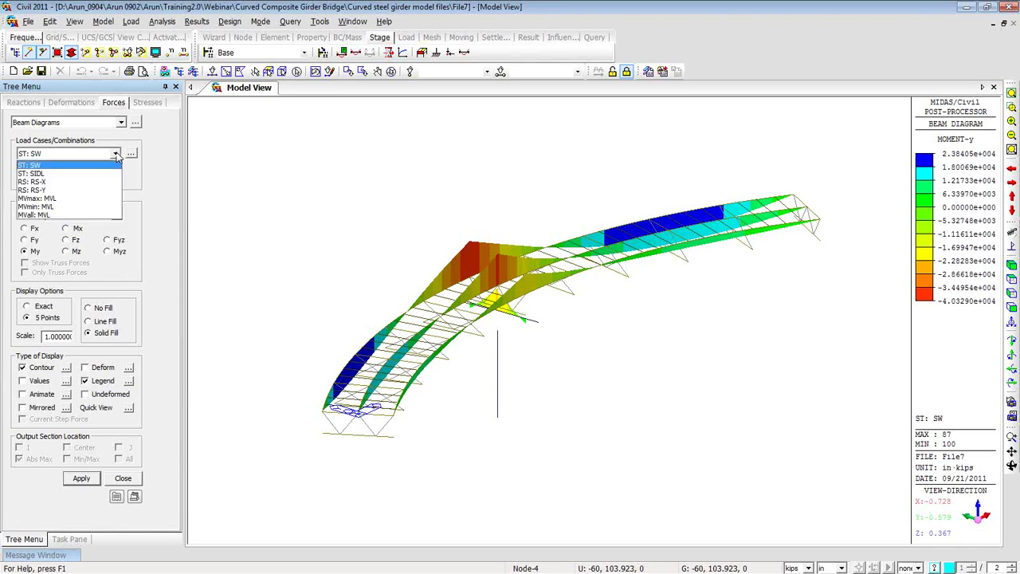
{"action": "left_click", "coordinate": [103, 198]}
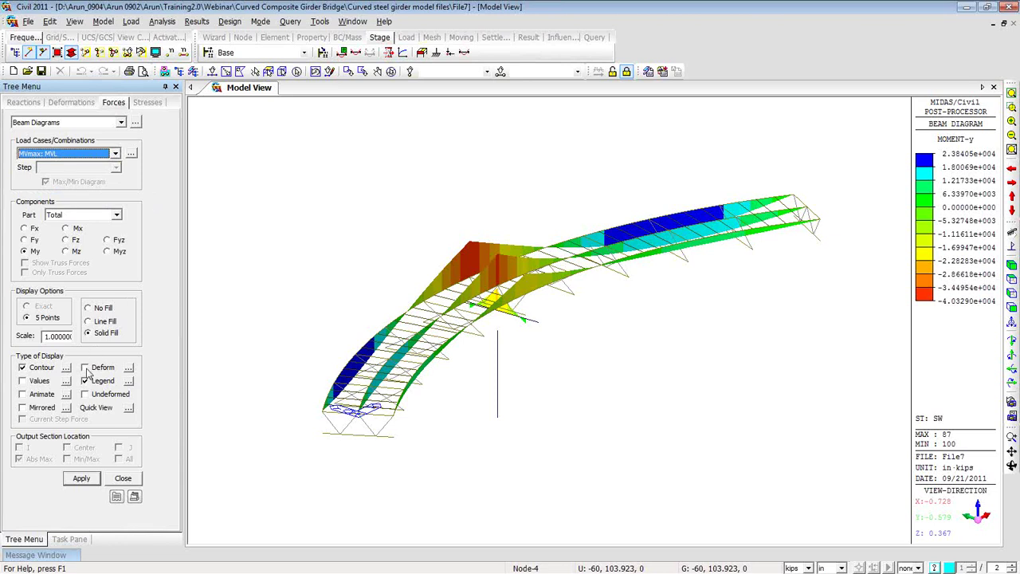
{"action": "left_click", "coordinate": [88, 479]}
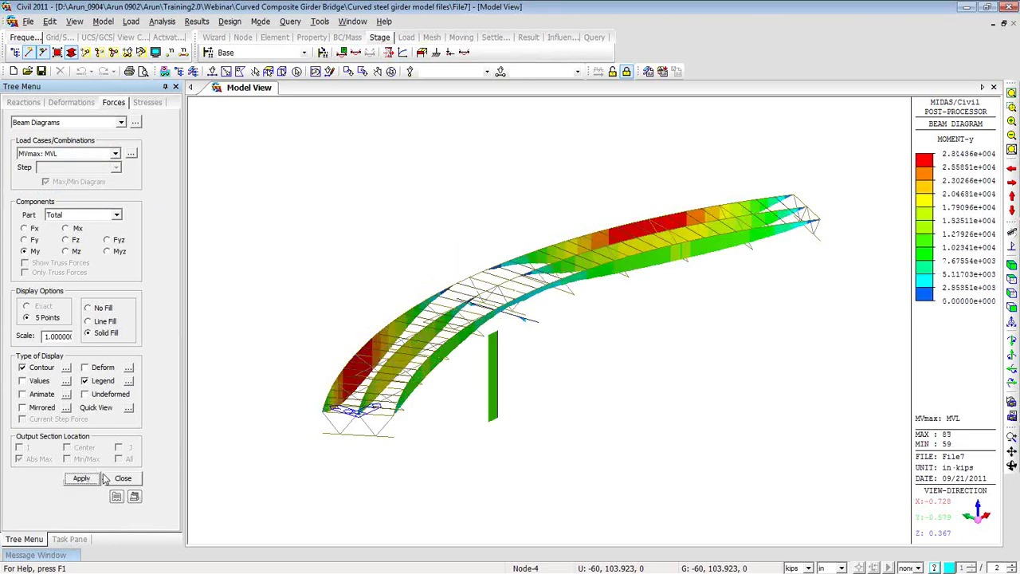
{"action": "middle_click_drag", "start_coordinate": [331, 423], "coordinate": [312, 403], "text": "ctrl"}
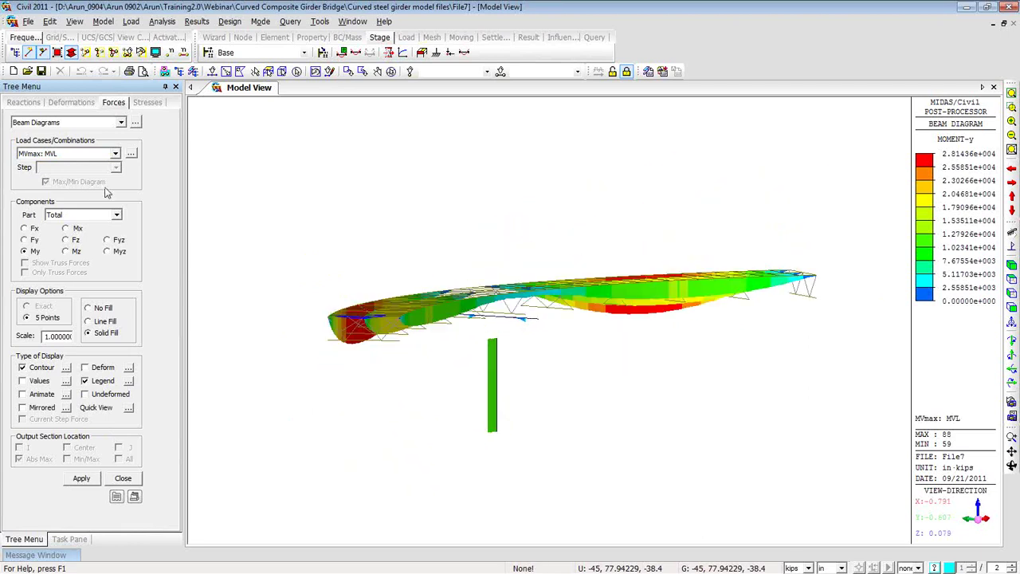
Display the My beam diagram for the MVmin: MVL load case and examine the negative moments over the pier
{"action": "left_click", "coordinate": [115, 154]}
{"action": "left_click", "coordinate": [100, 208]}
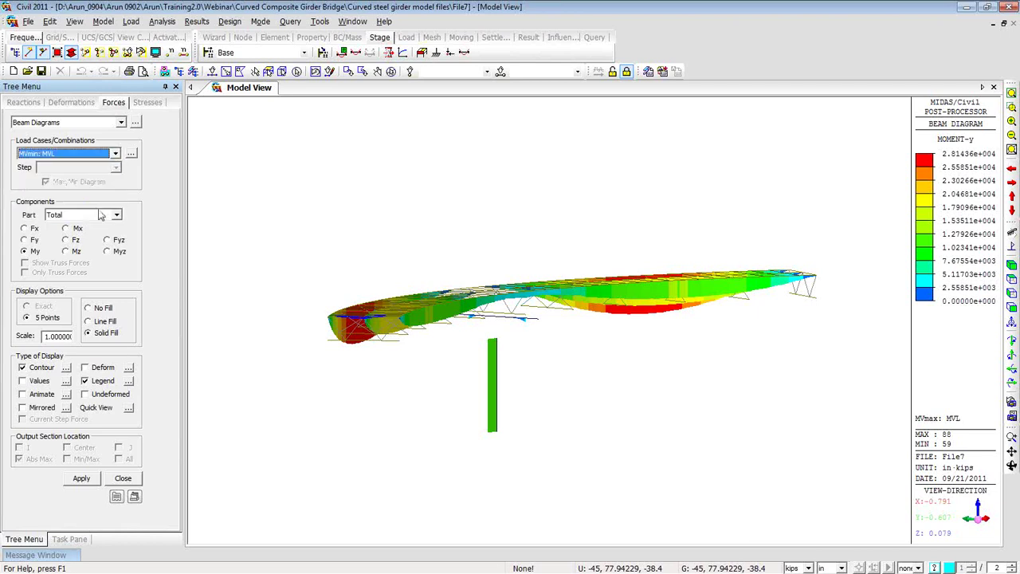
{"action": "left_click", "coordinate": [87, 479]}
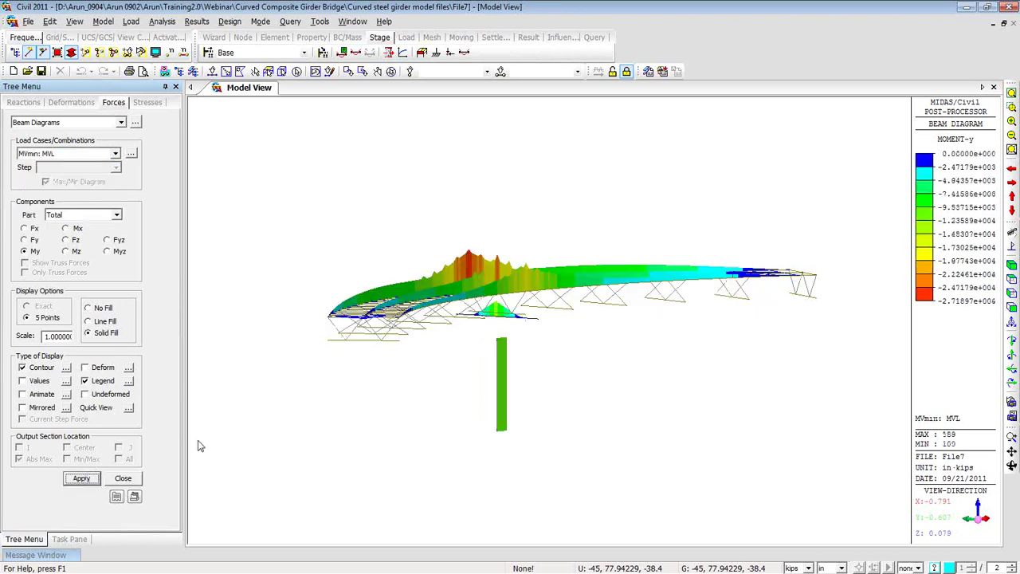
{"action": "middle_click_drag", "start_coordinate": [296, 326], "coordinate": [280, 359], "text": "ctrl"}
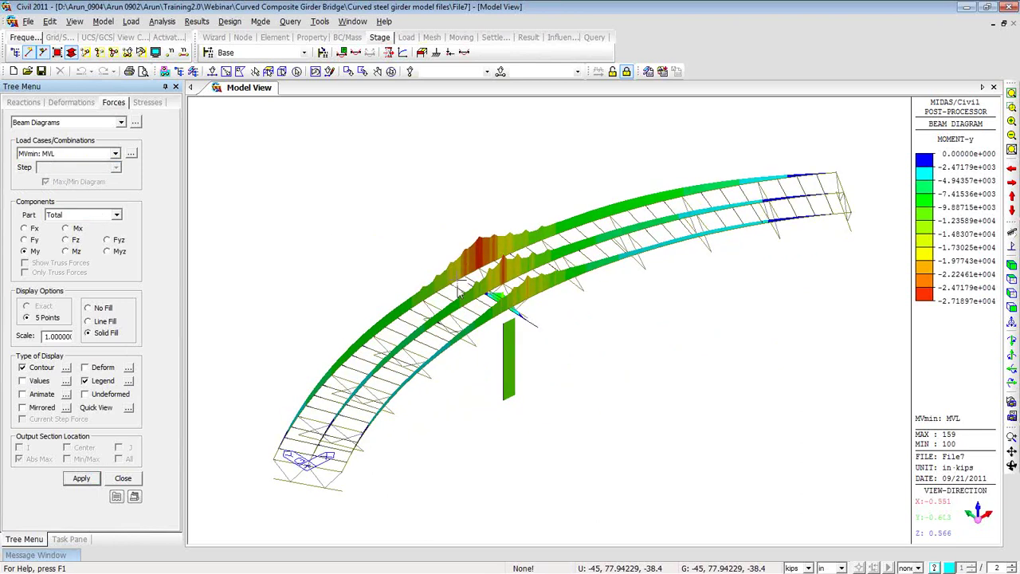
{"action": "middle_click_drag", "start_coordinate": [440, 297], "coordinate": [398, 294], "text": "ctrl"}
{"action": "scroll", "coordinate": [398, 295], "scroll_direction": "up", "scroll_amount": 4}
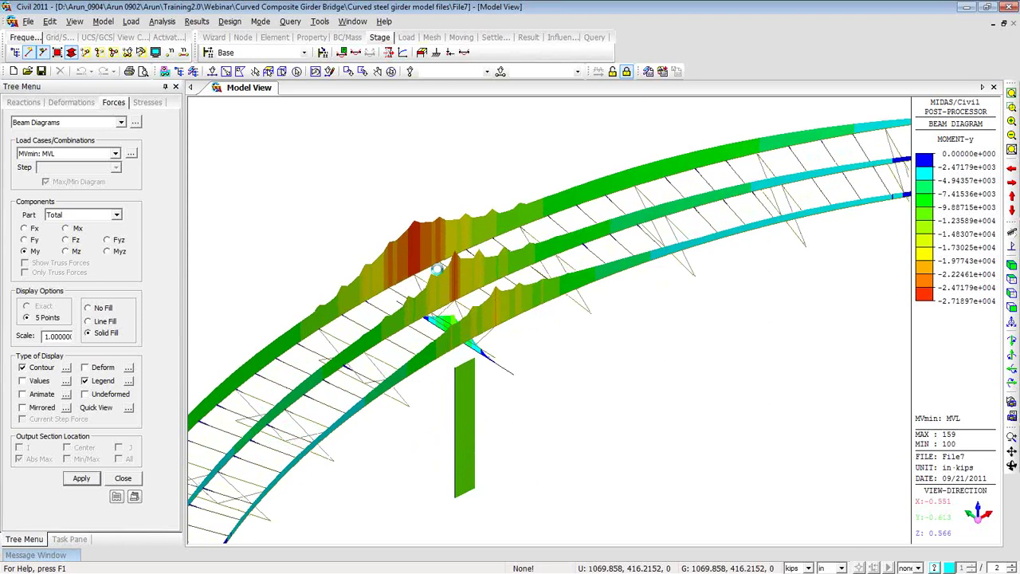
{"action": "middle_click_drag", "start_coordinate": [434, 269], "coordinate": [497, 248]}
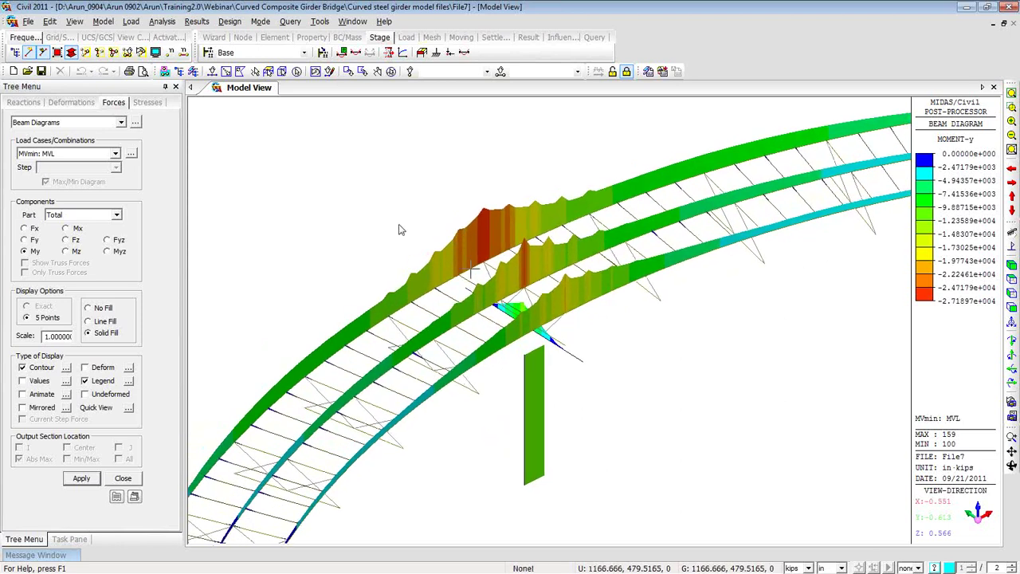
Trace the moving load position producing the MVmin: MVL moment My at the i-end of element 101, with applied loads shown
{"action": "right_click", "coordinate": [310, 181]}
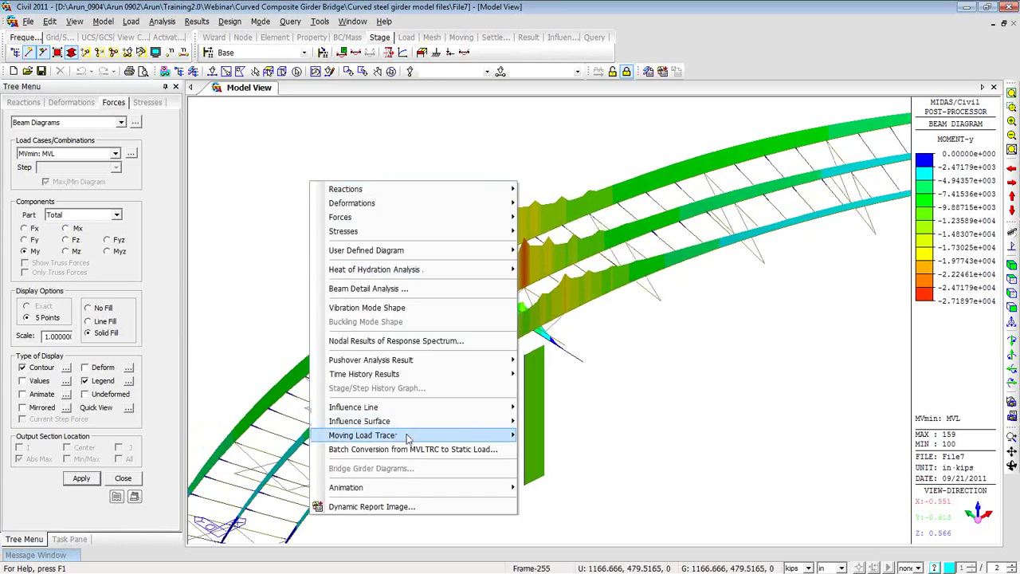
{"action": "mouse_move", "coordinate": [415, 435]}
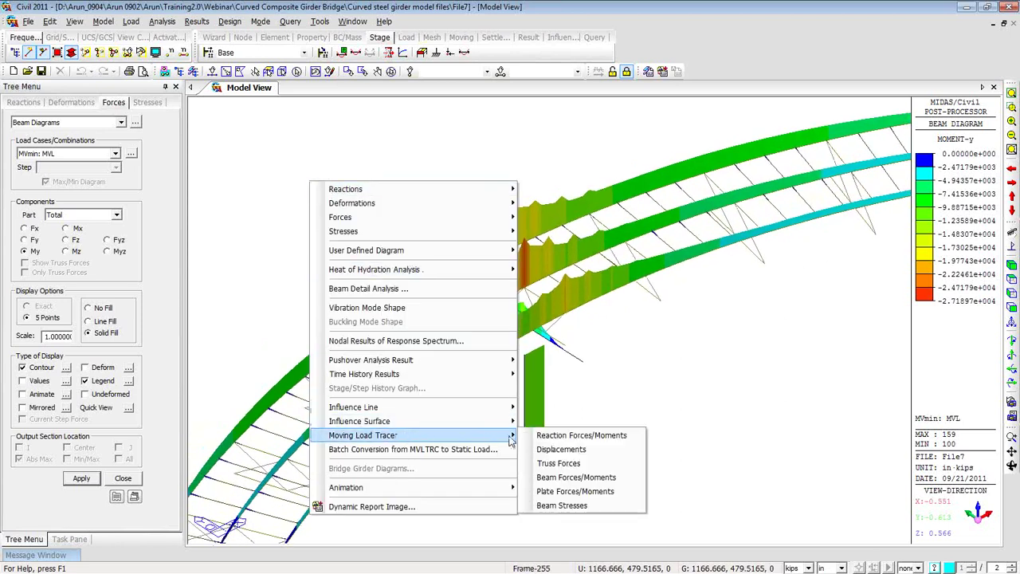
{"action": "left_click", "coordinate": [576, 477]}
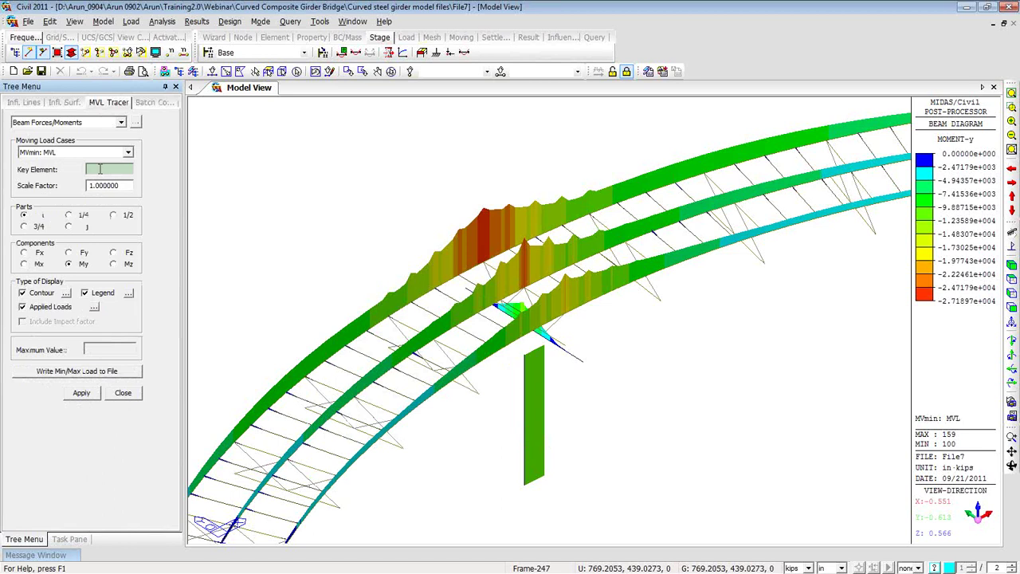
{"action": "left_click", "coordinate": [498, 261]}
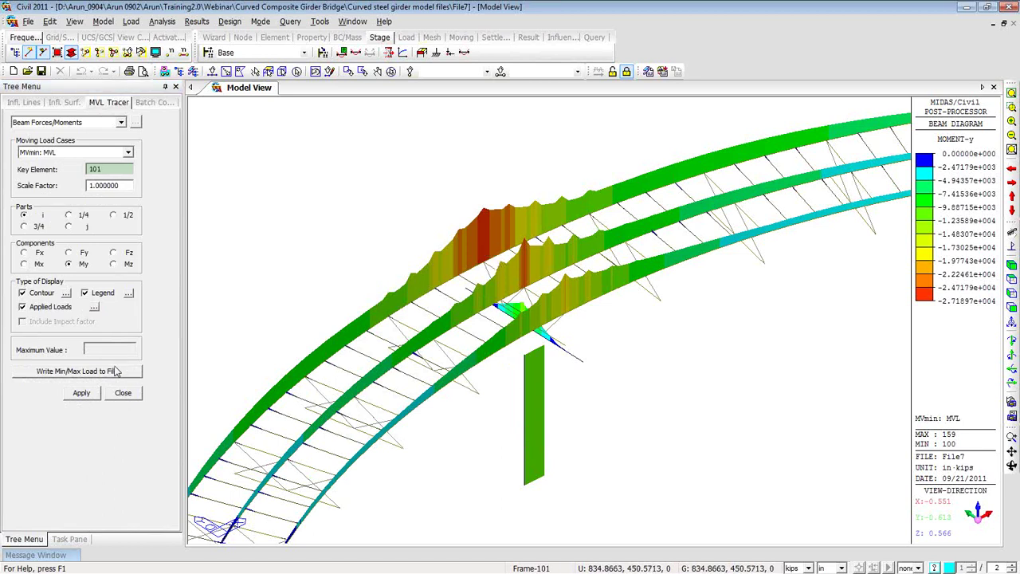
{"action": "left_click", "coordinate": [86, 394]}
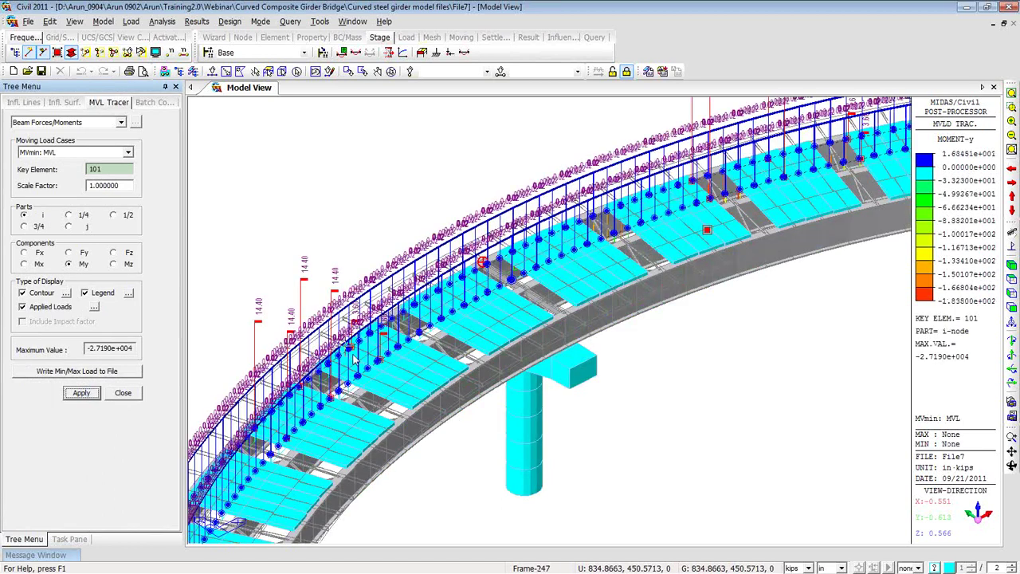
{"action": "scroll", "coordinate": [420, 319], "scroll_direction": "down", "scroll_amount": 3}
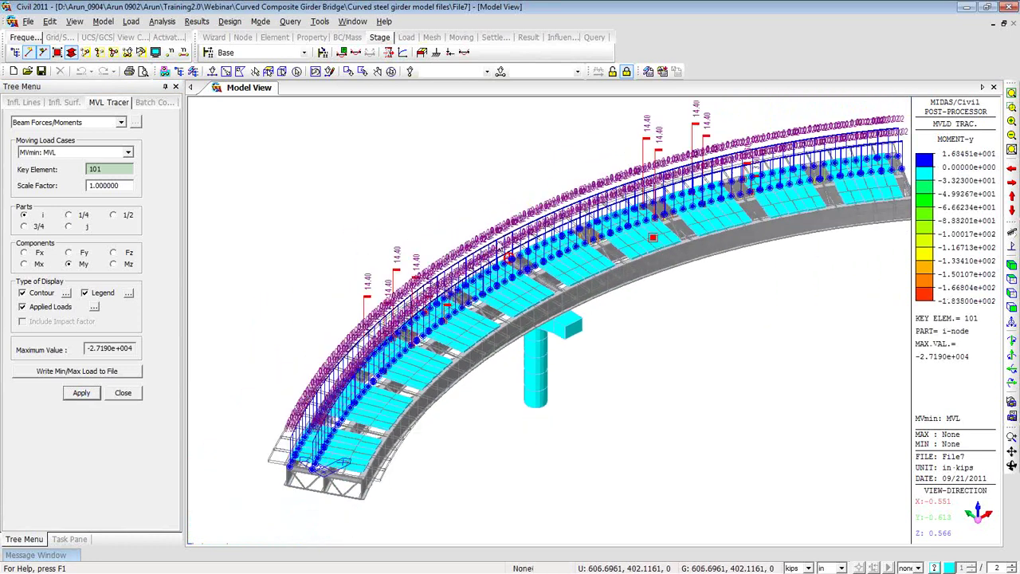
Examine the traced truck and lane load positions along the bridge and over the pier from several angles
{"action": "middle_click_drag", "start_coordinate": [659, 336], "coordinate": [640, 299], "text": "ctrl"}
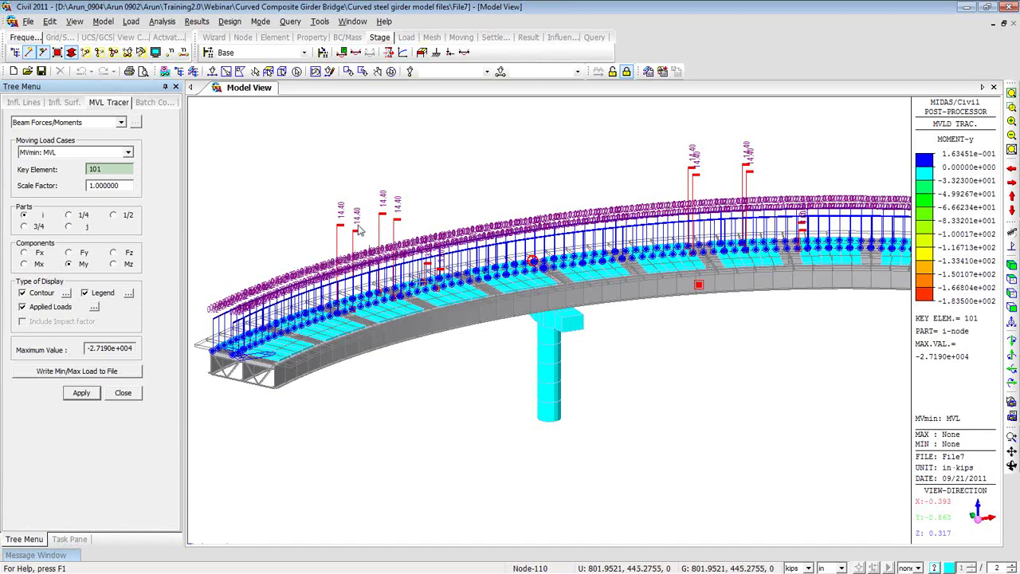
{"action": "mouse_move", "coordinate": [361, 227]}
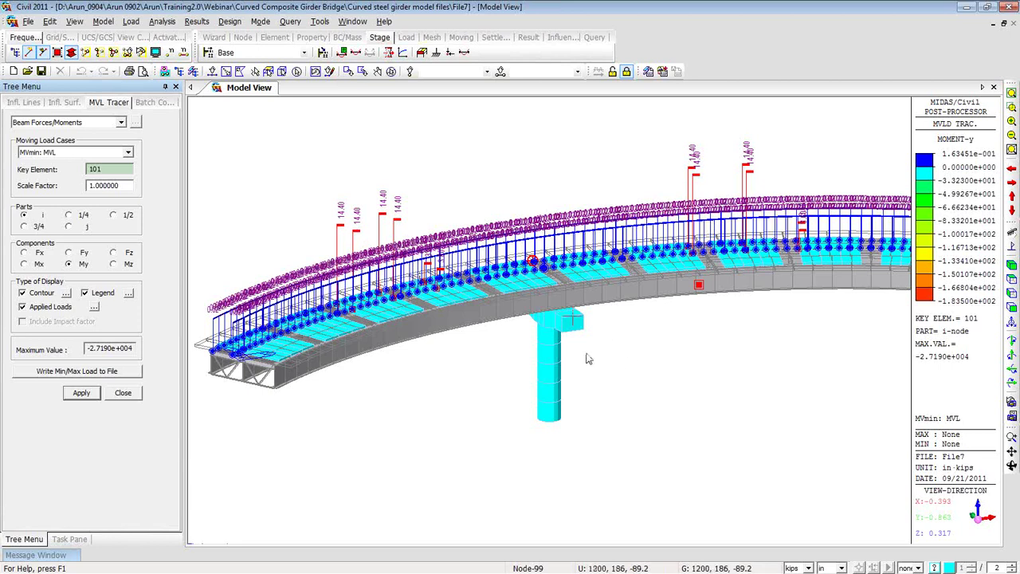
{"action": "middle_click_drag", "start_coordinate": [457, 348], "coordinate": [458, 381], "text": "ctrl"}
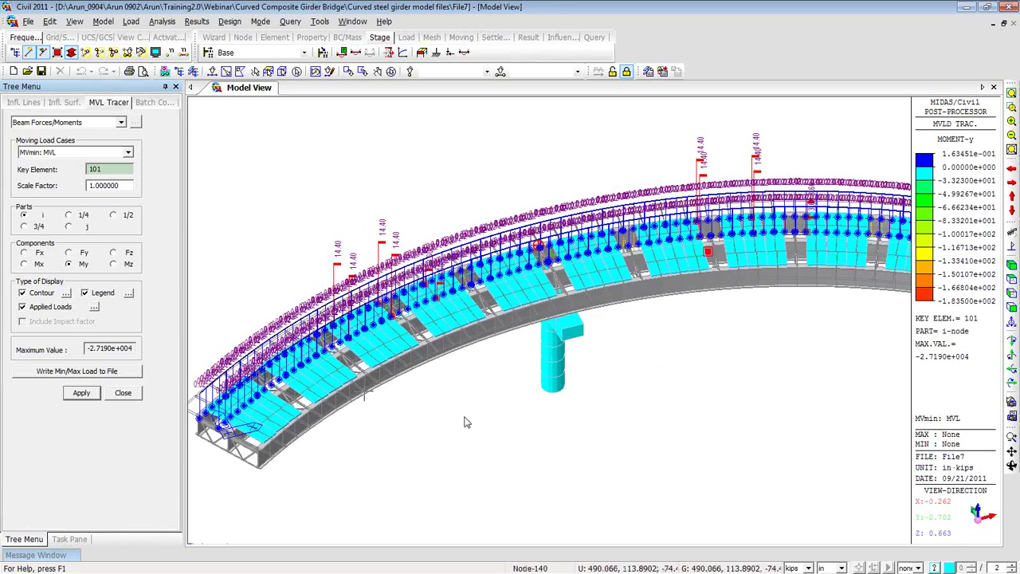
{"action": "middle_click_drag", "start_coordinate": [466, 423], "coordinate": [472, 381], "text": "ctrl"}
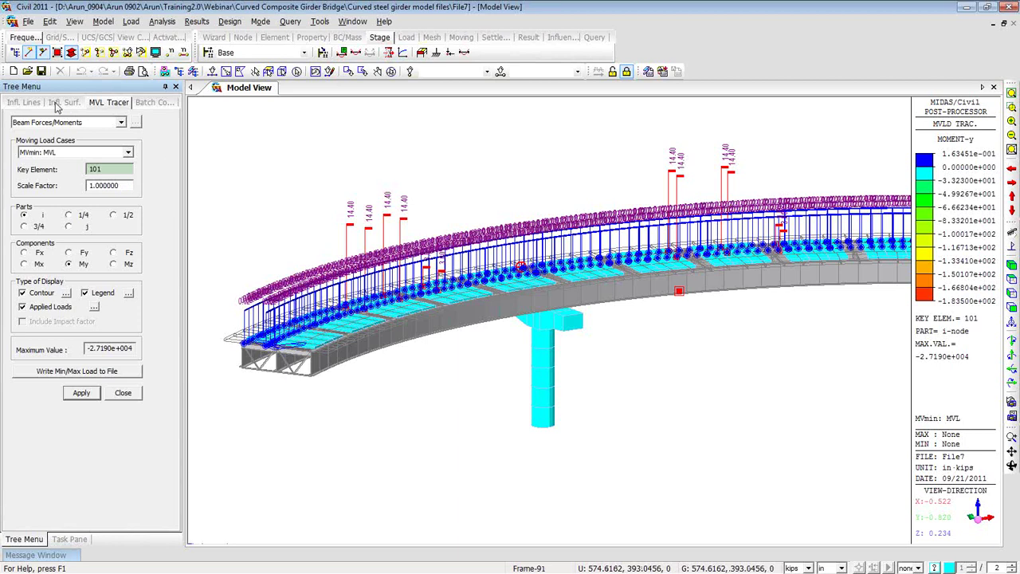
Display and record an animated influence line of moment My at the i-end of element 101 for lane L1
{"action": "left_click", "coordinate": [24, 103]}
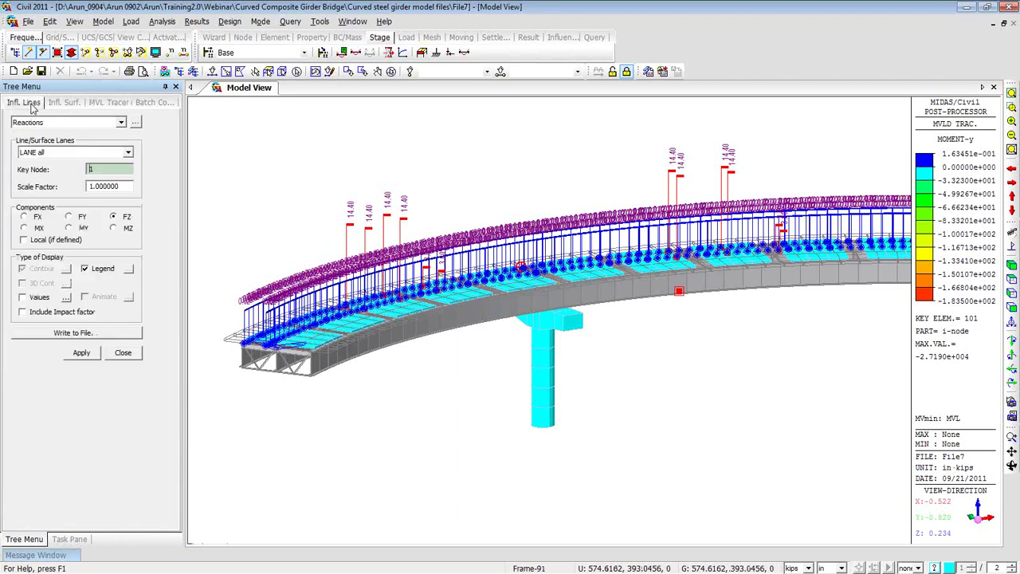
{"action": "left_click", "coordinate": [121, 123]}
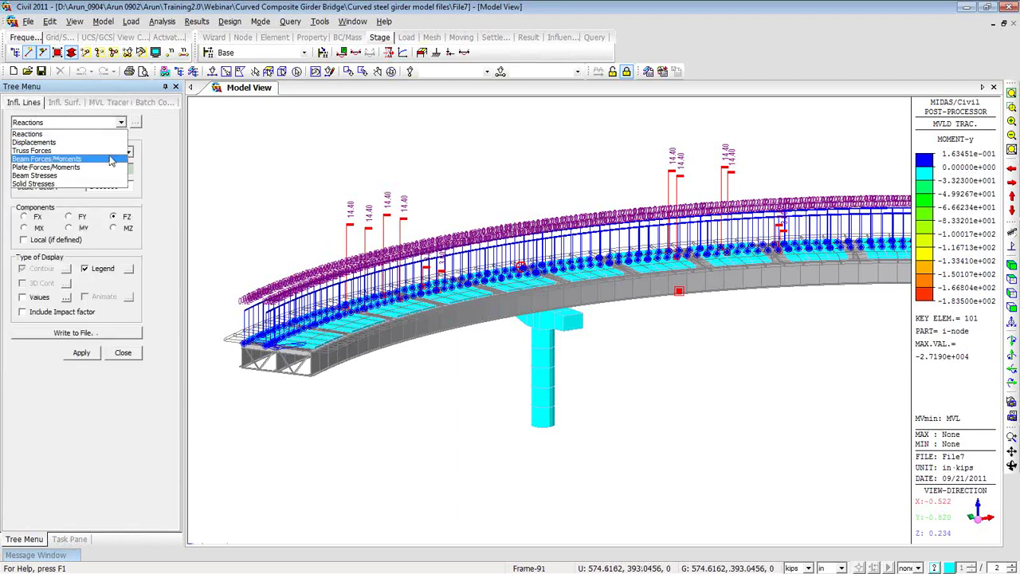
{"action": "left_click", "coordinate": [111, 159]}
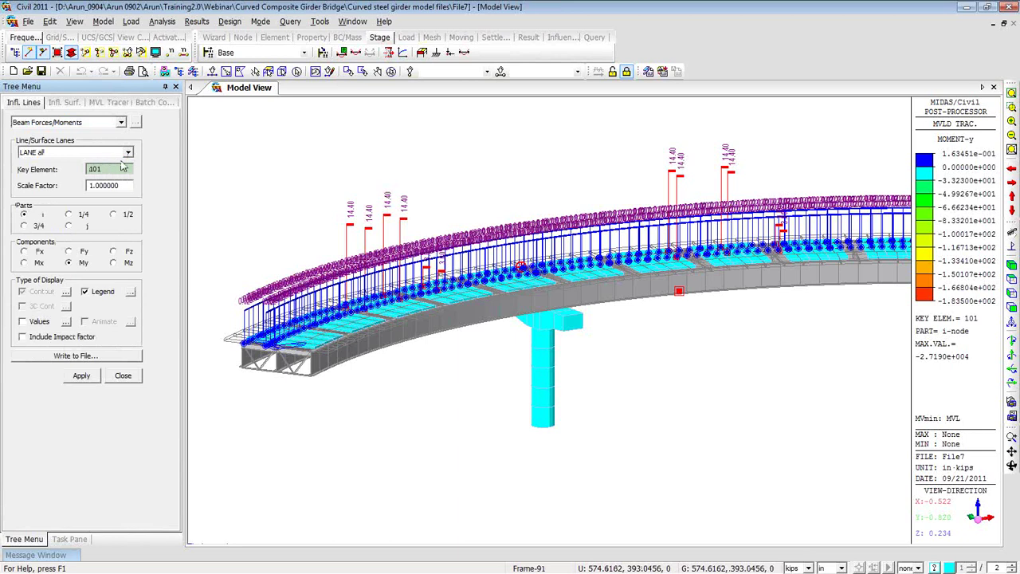
{"action": "left_click", "coordinate": [127, 152]}
{"action": "left_click", "coordinate": [111, 172]}
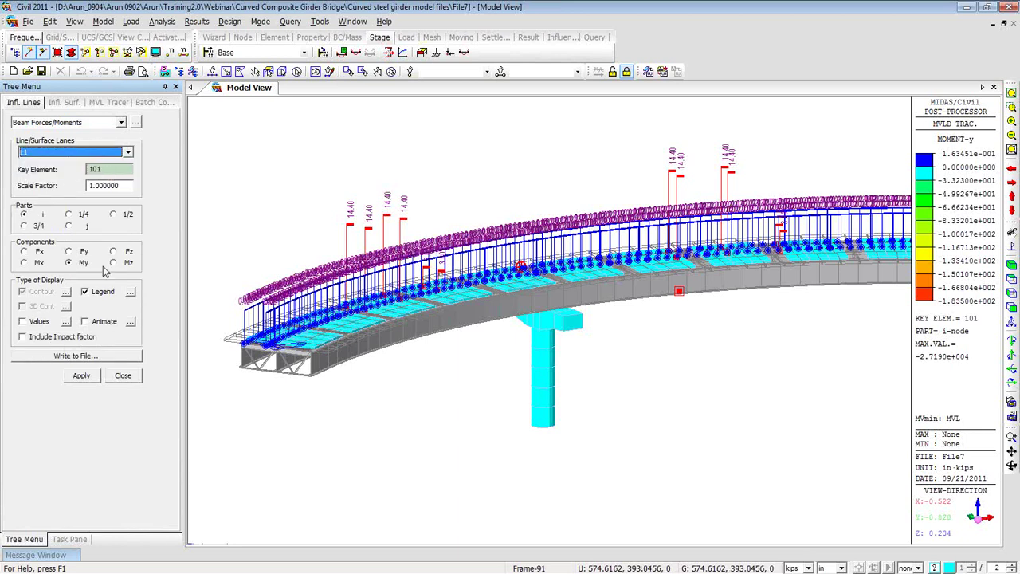
{"action": "left_click", "coordinate": [89, 324]}
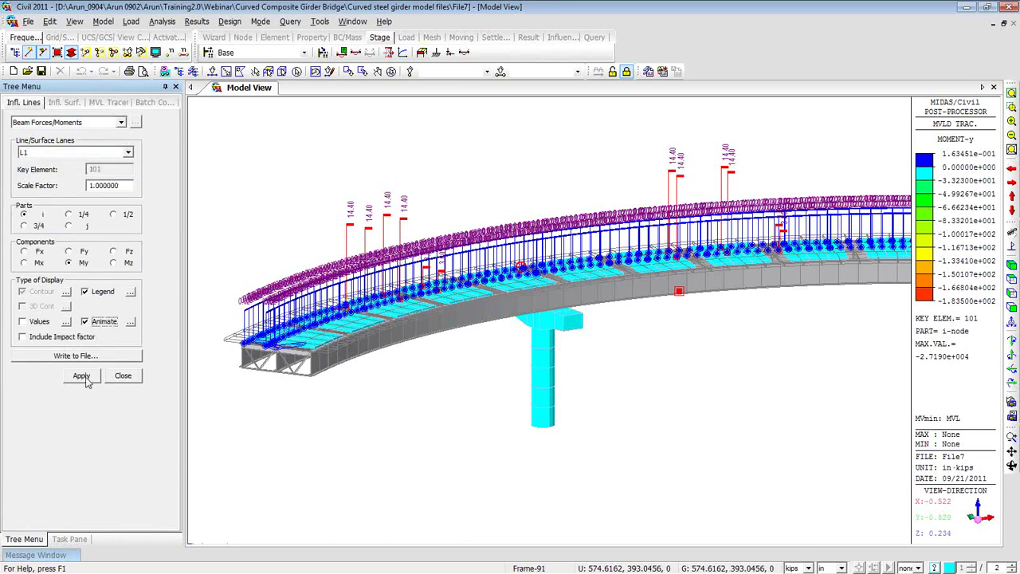
{"action": "middle_click_drag", "start_coordinate": [431, 370], "coordinate": [553, 383], "text": "ctrl"}
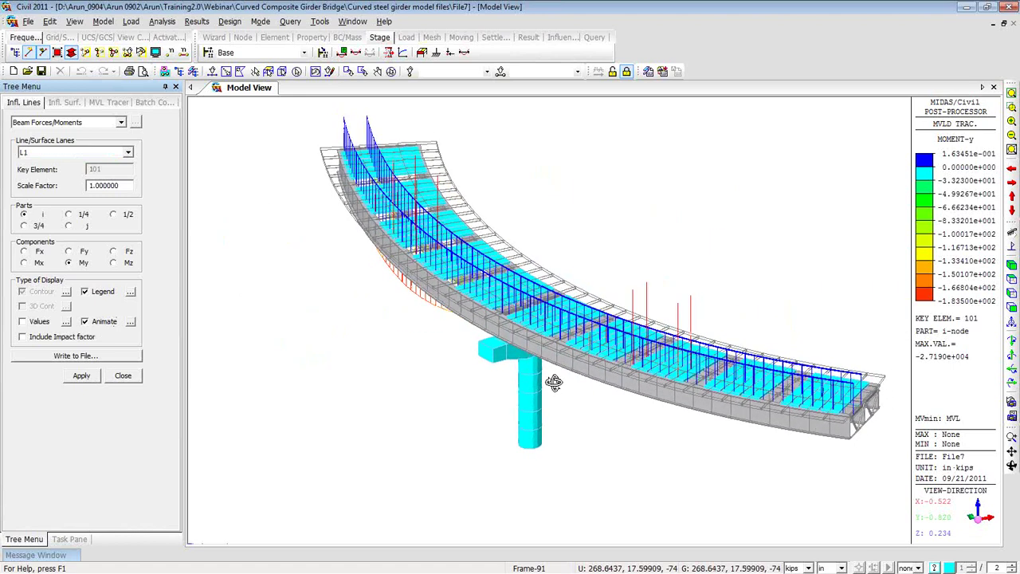
{"action": "left_click", "coordinate": [86, 380]}
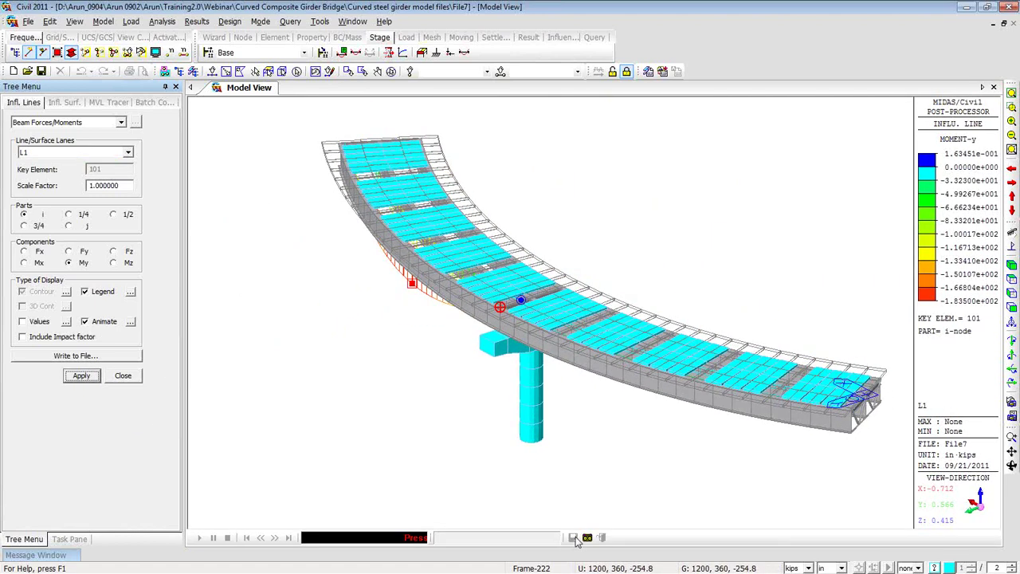
{"action": "left_click", "coordinate": [587, 538]}
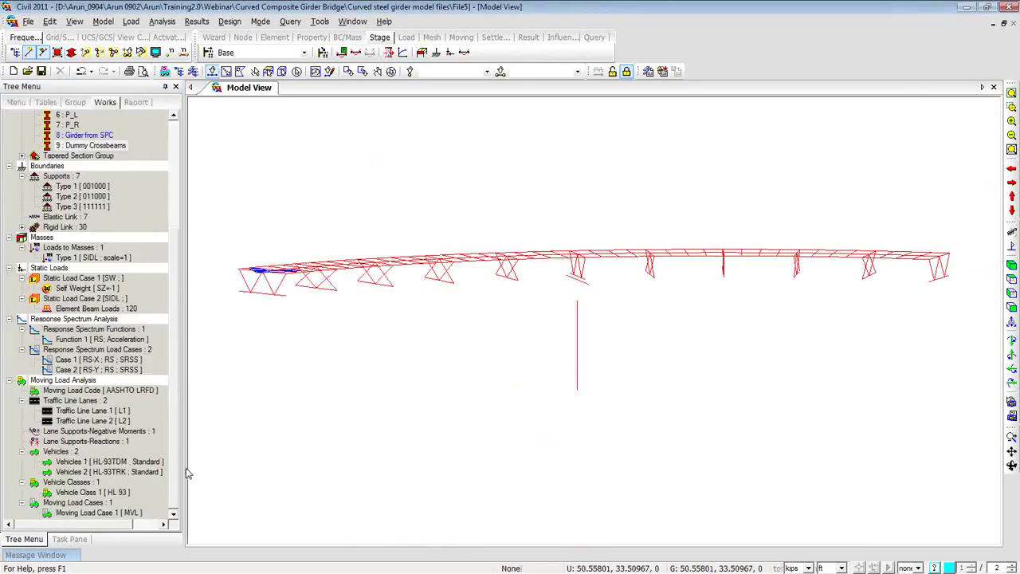
Display the Mode 1 vibration shape with the Md-XYZ component and the legend
{"action": "left_click", "coordinate": [60, 556]}
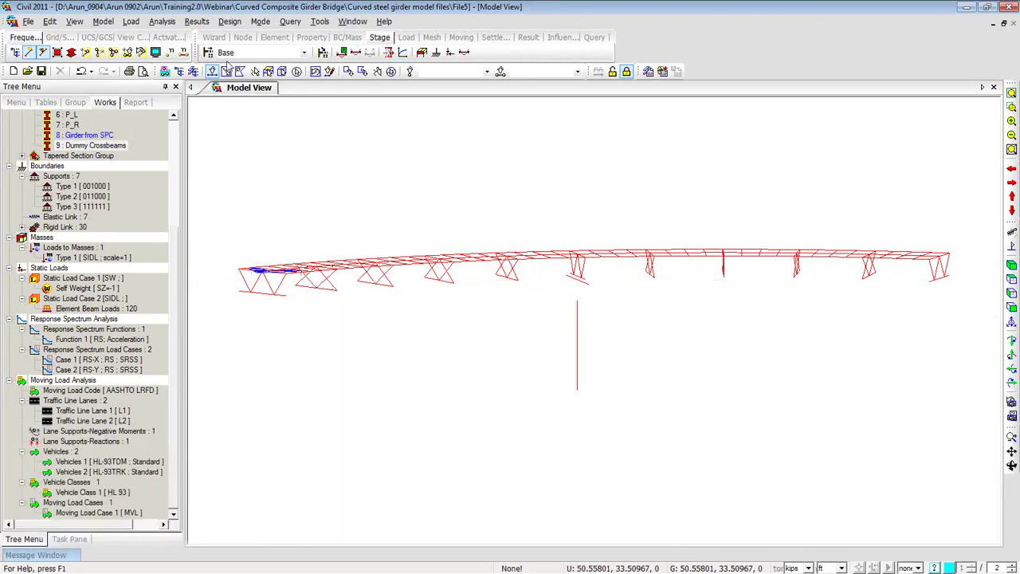
{"action": "left_click", "coordinate": [195, 21]}
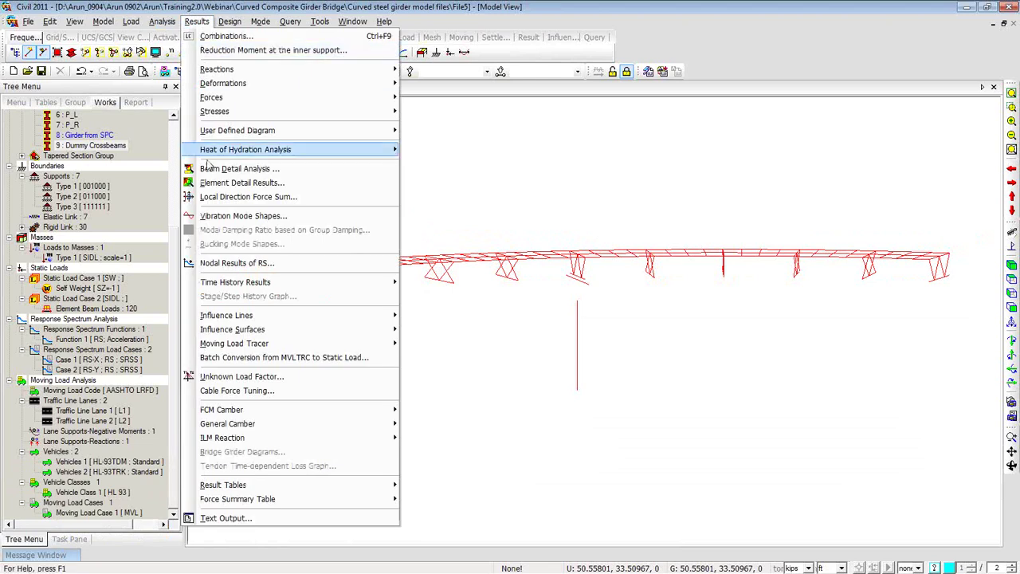
{"action": "left_click", "coordinate": [212, 216]}
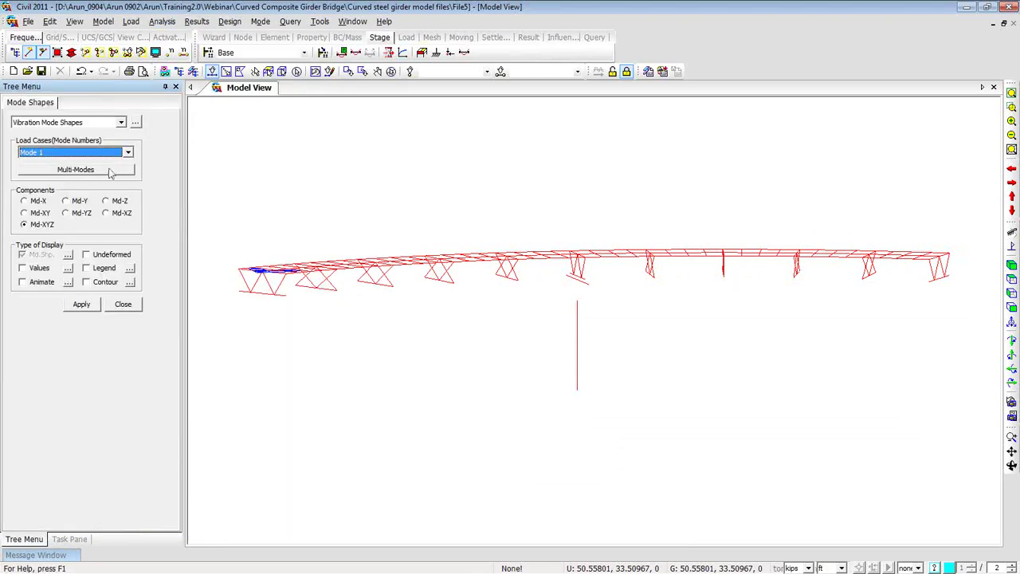
{"action": "left_click_drag", "start_coordinate": [278, 215], "coordinate": [287, 234]}
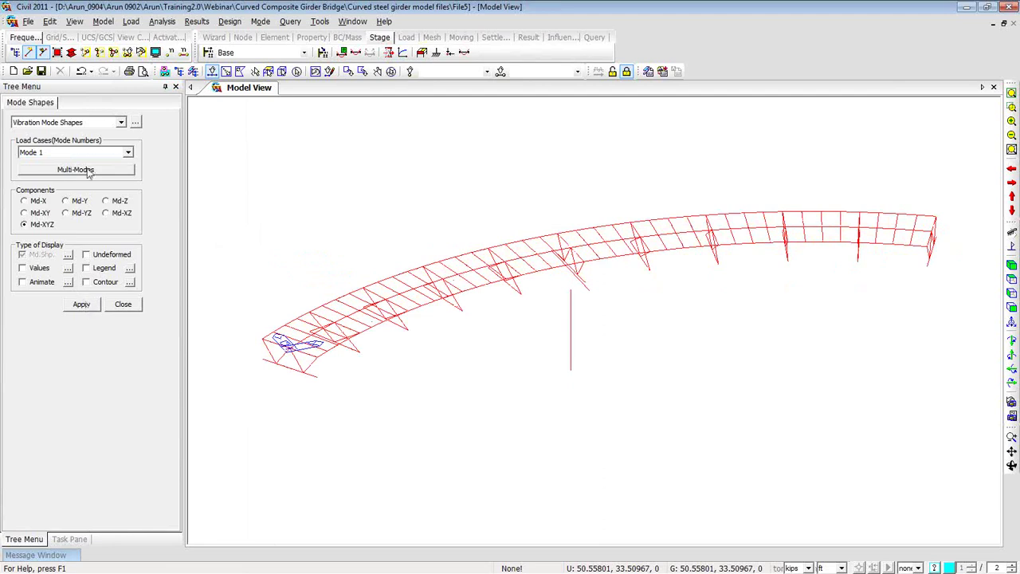
{"action": "left_click", "coordinate": [82, 305]}
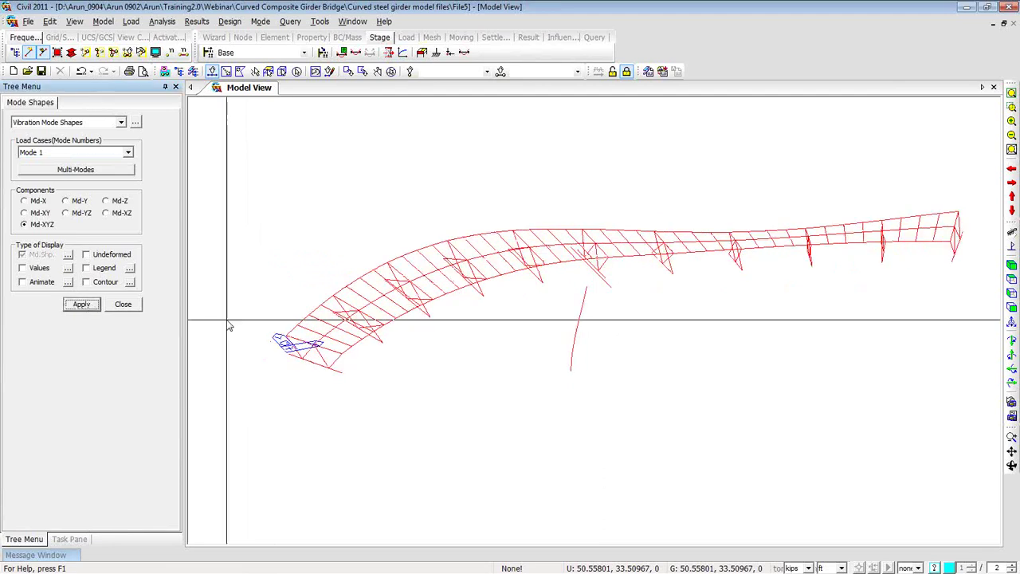
{"action": "left_click", "coordinate": [86, 267]}
{"action": "left_click", "coordinate": [81, 304]}
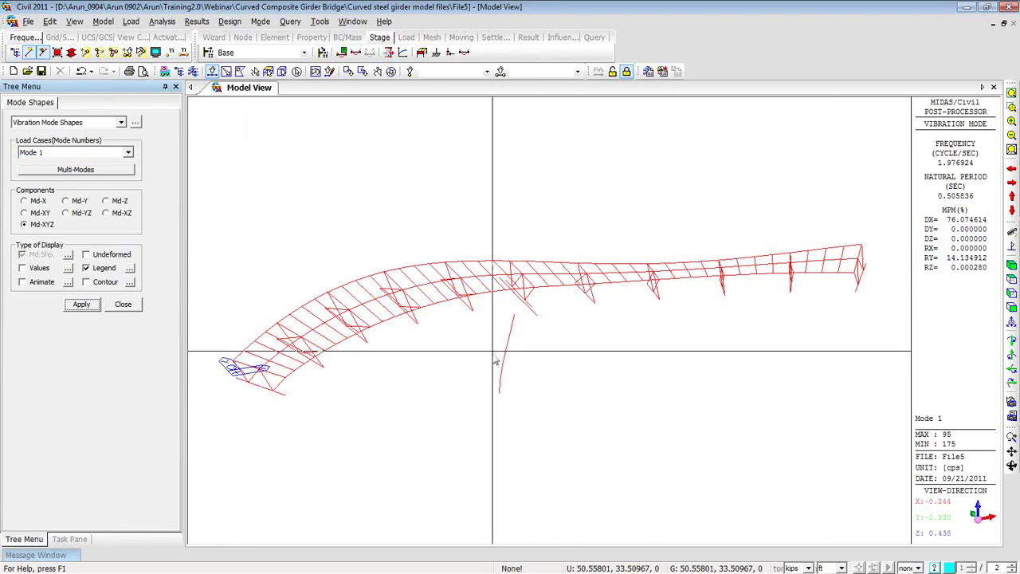
Display the Mode 2 vibration shape and examine it from different angles
{"action": "middle_click_drag", "start_coordinate": [446, 341], "coordinate": [453, 305], "text": "ctrl"}
{"action": "left_click", "coordinate": [126, 152]}
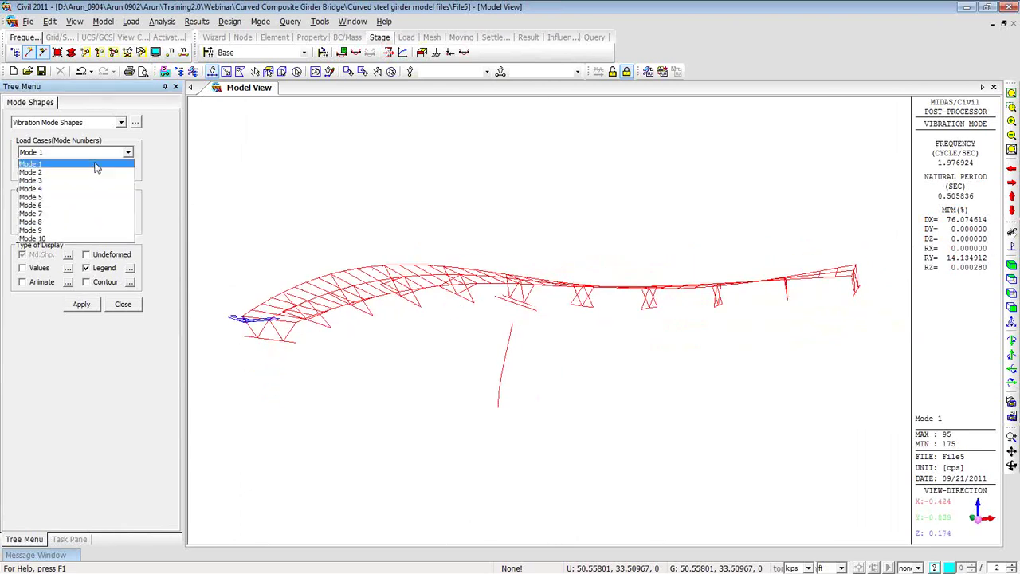
{"action": "left_click", "coordinate": [88, 170]}
{"action": "left_click", "coordinate": [81, 304]}
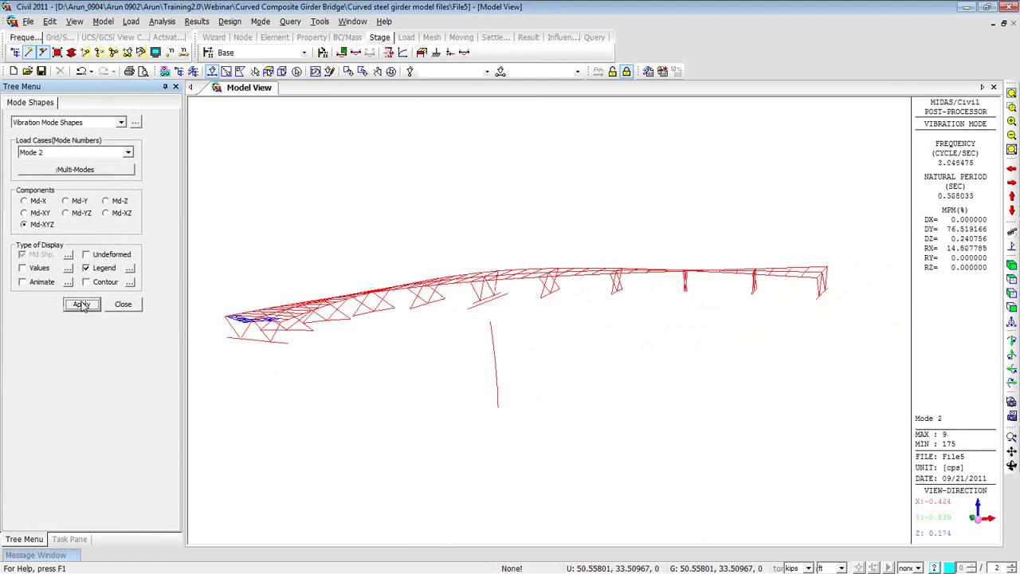
{"action": "middle_click_drag", "start_coordinate": [335, 375], "coordinate": [291, 342], "text": "ctrl"}
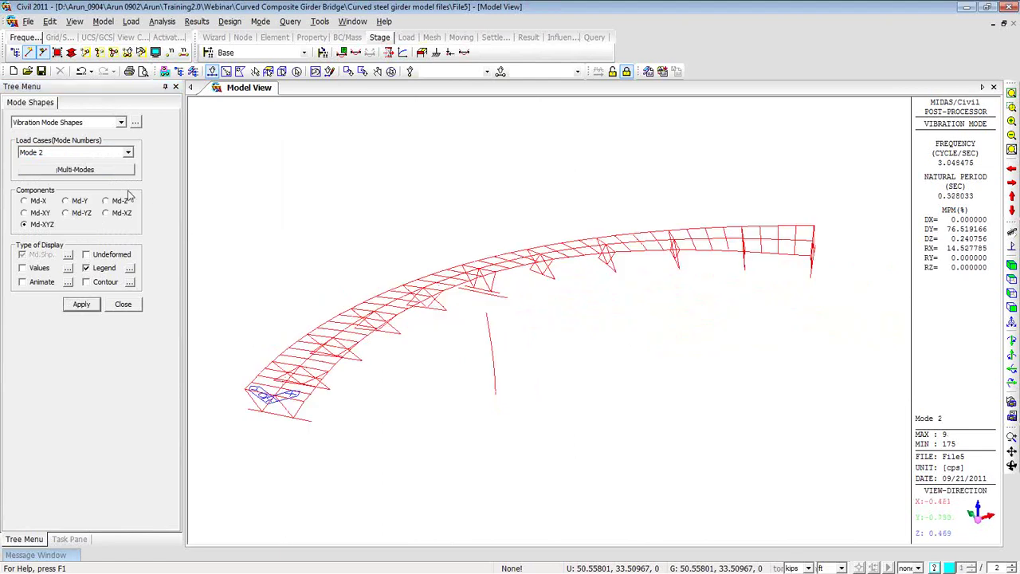
Show the vibration shapes of Modes 1 to 4 together in horizontally tiled windows
{"action": "left_click", "coordinate": [75, 169]}
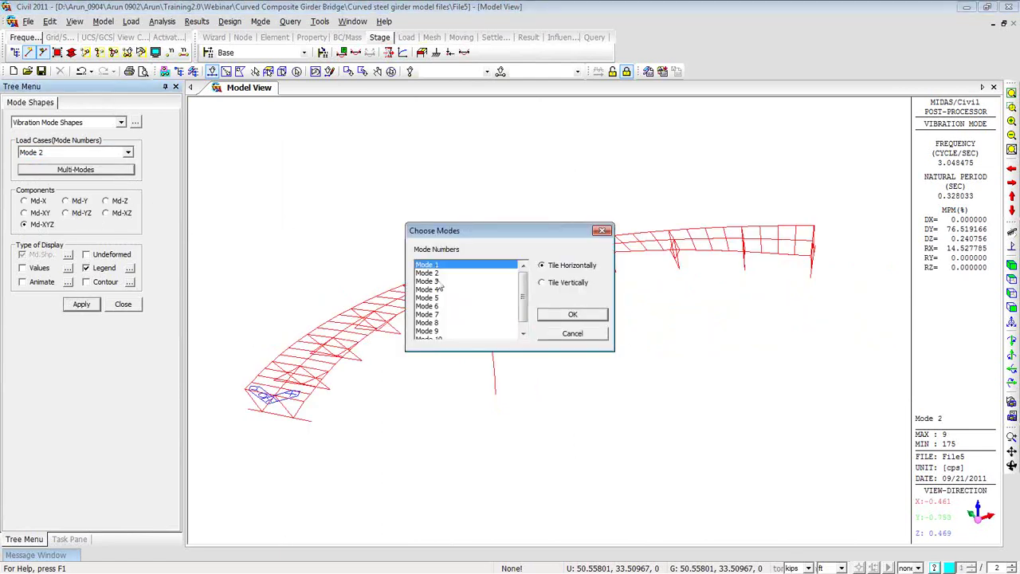
{"action": "mouse_move", "coordinate": [441, 287]}
{"action": "left_mouse_down", "text": "shift"}
{"action": "mouse_move", "coordinate": [439, 307]}
{"action": "mouse_move", "coordinate": [439, 290]}
{"action": "left_mouse_up", "text": "shift"}
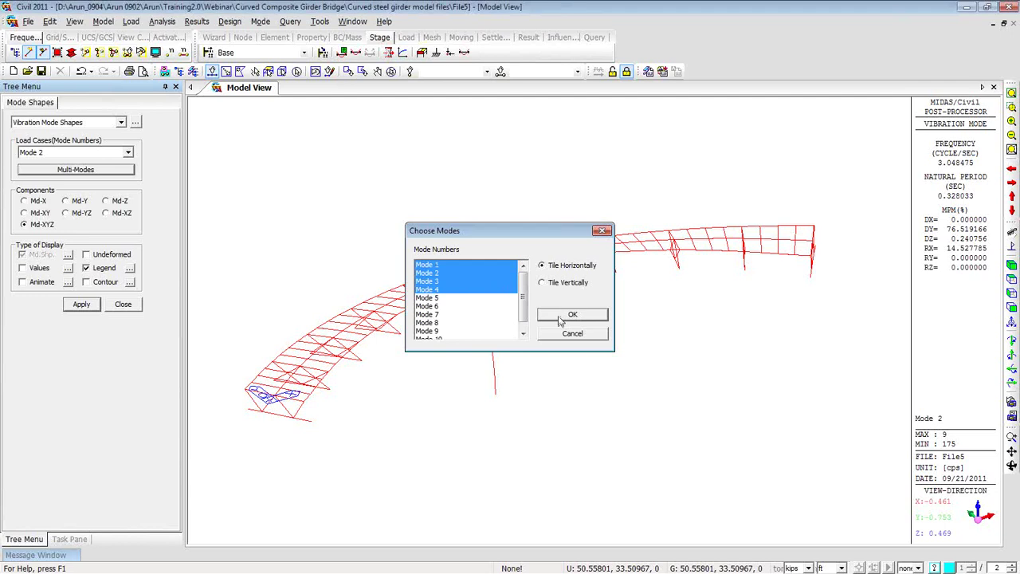
{"action": "left_click", "coordinate": [562, 316]}
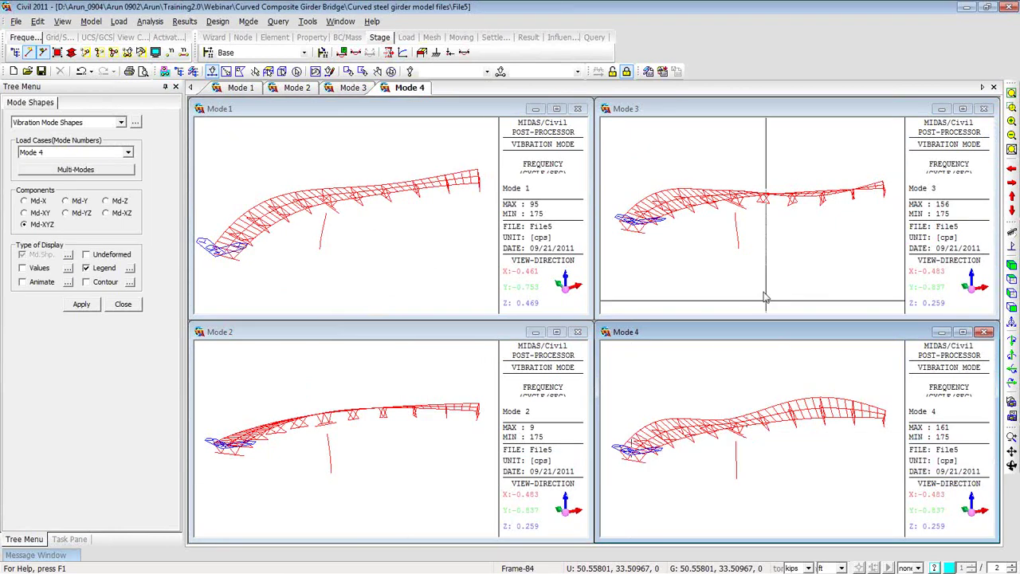
Close the Mode 2, 3 and 4 windows and maximize the Mode 1 window with the model fitted to it
{"action": "left_click", "coordinate": [984, 108]}
{"action": "left_click", "coordinate": [985, 332]}
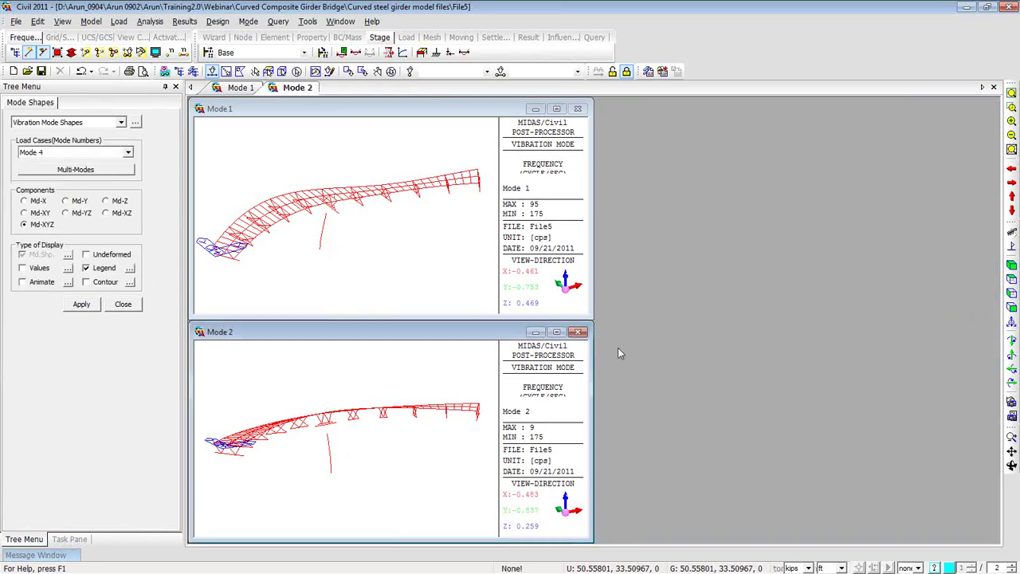
{"action": "left_click", "coordinate": [578, 332]}
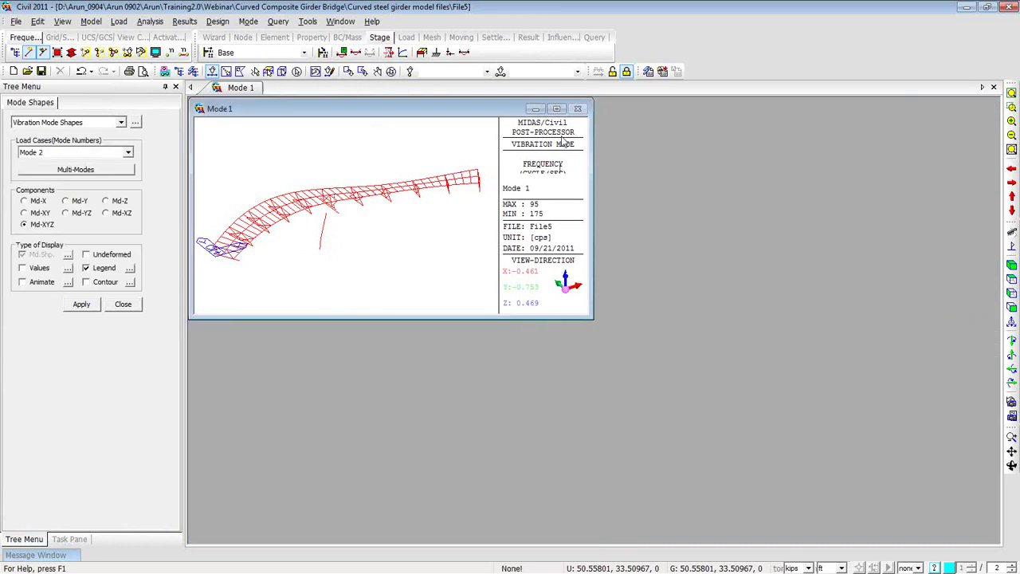
{"action": "left_click", "coordinate": [557, 109]}
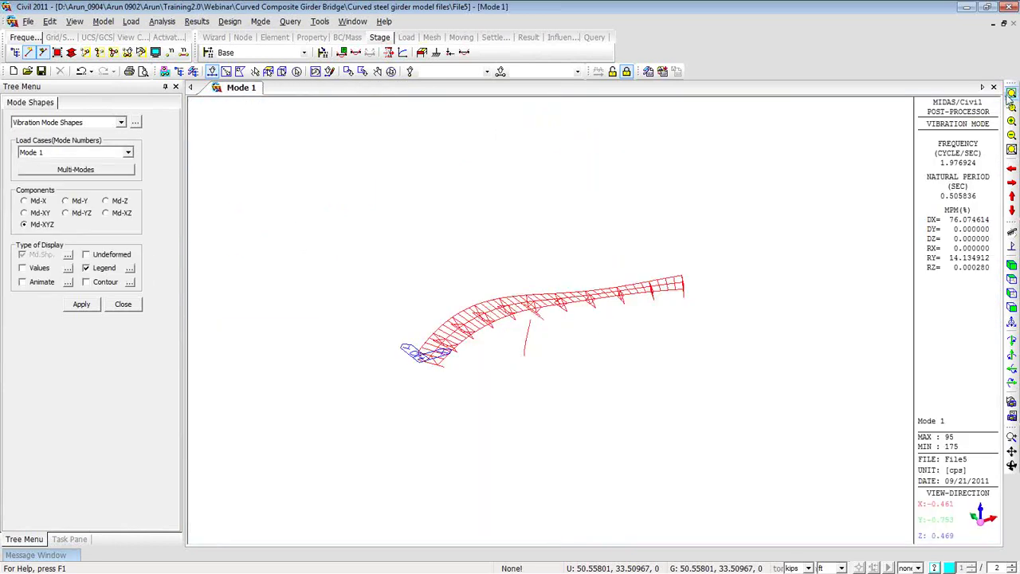
{"action": "left_click", "coordinate": [1010, 94]}
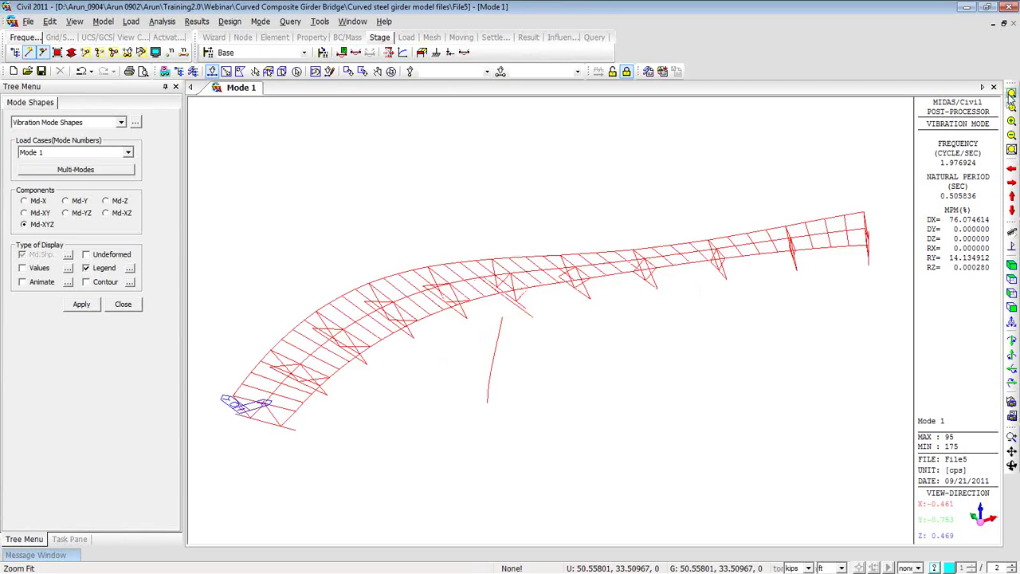
Open the eigenvalue mode result table for nodes 1to175 and check Mode 3's TRAN-Z participation masses
{"action": "left_click", "coordinate": [136, 123]}
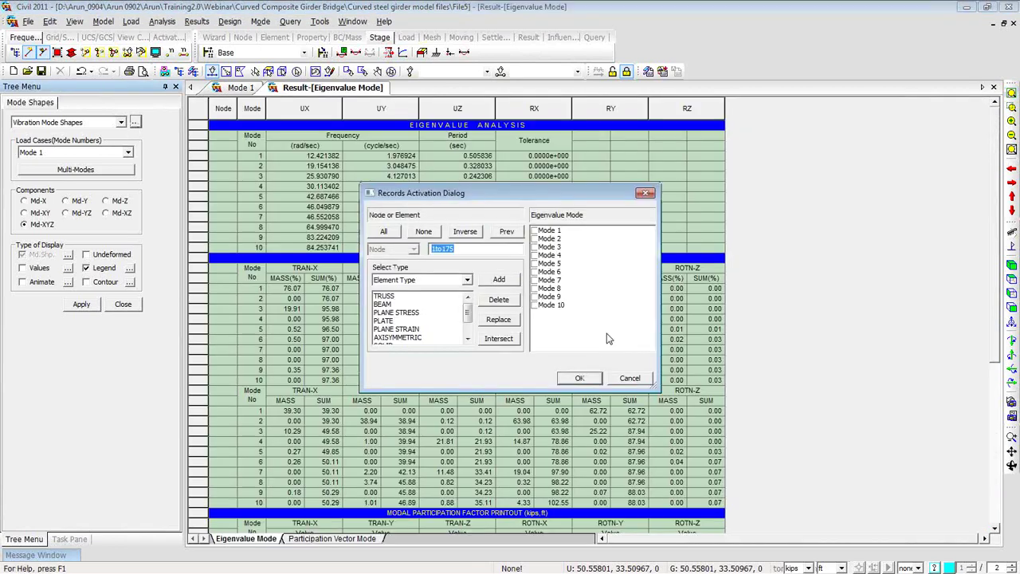
{"action": "left_click", "coordinate": [593, 380]}
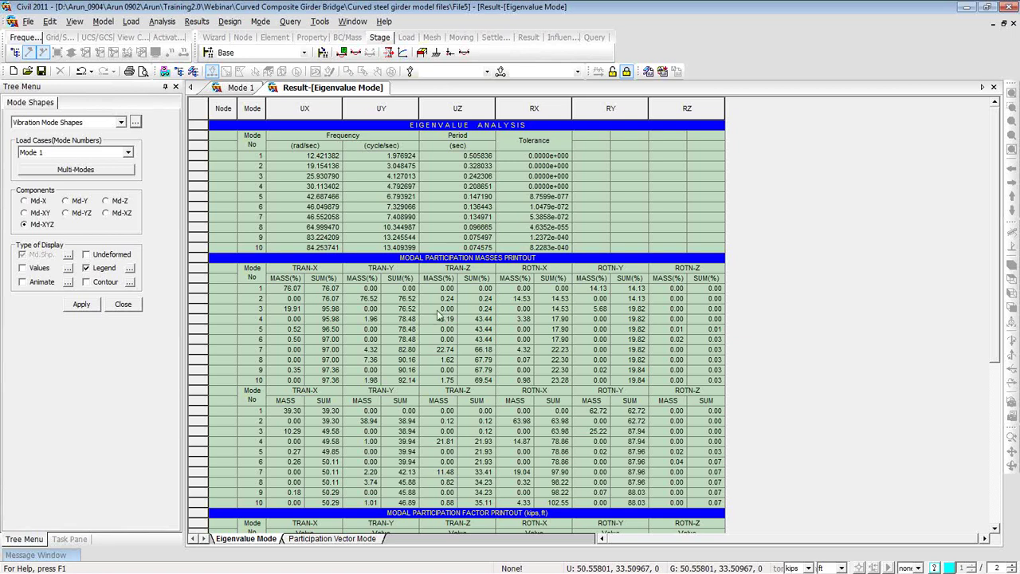
{"action": "left_click_drag", "start_coordinate": [454, 311], "coordinate": [473, 311]}
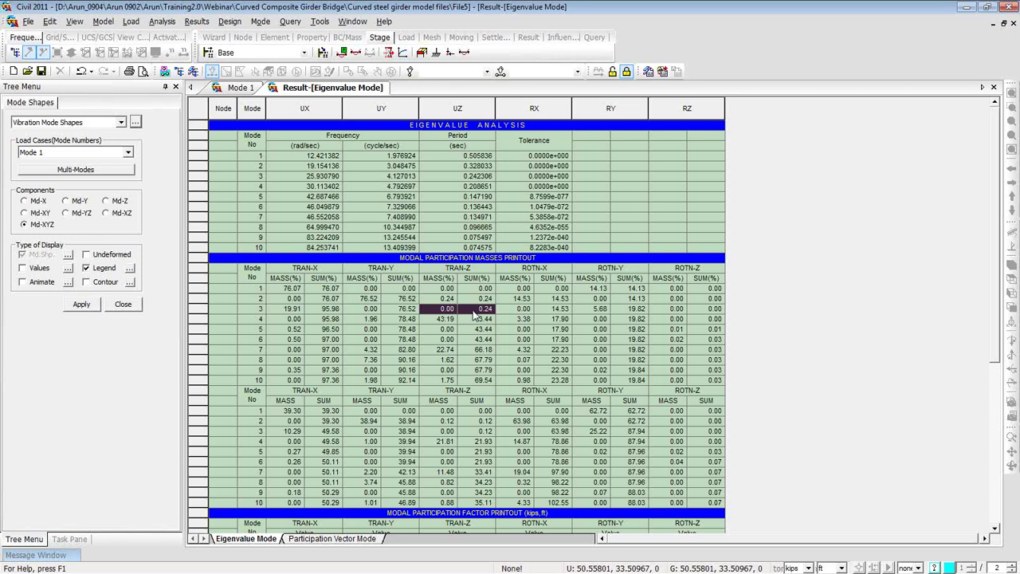
Display the Mode 3 vibration shape and examine the deck and pier deformation from the side
{"action": "left_click", "coordinate": [243, 89]}
{"action": "left_click", "coordinate": [127, 152]}
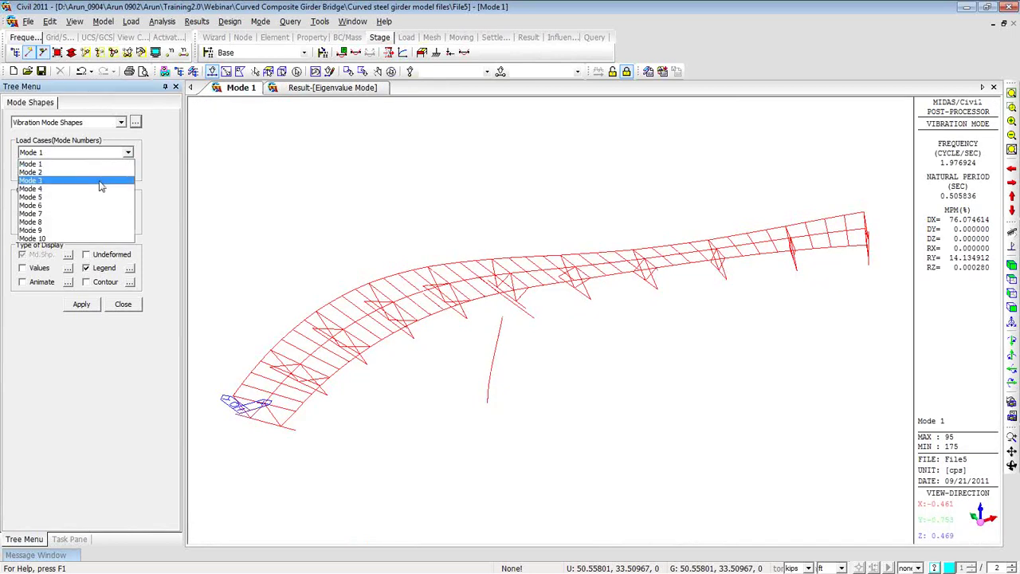
{"action": "left_click", "coordinate": [100, 182]}
{"action": "left_click", "coordinate": [88, 305]}
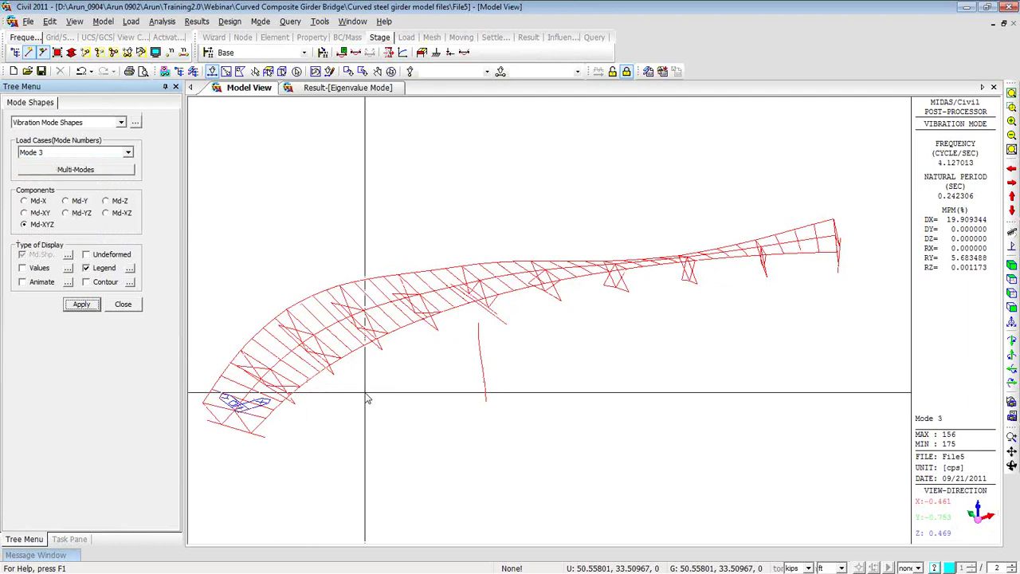
{"action": "middle_click_drag", "start_coordinate": [368, 398], "coordinate": [364, 360]}
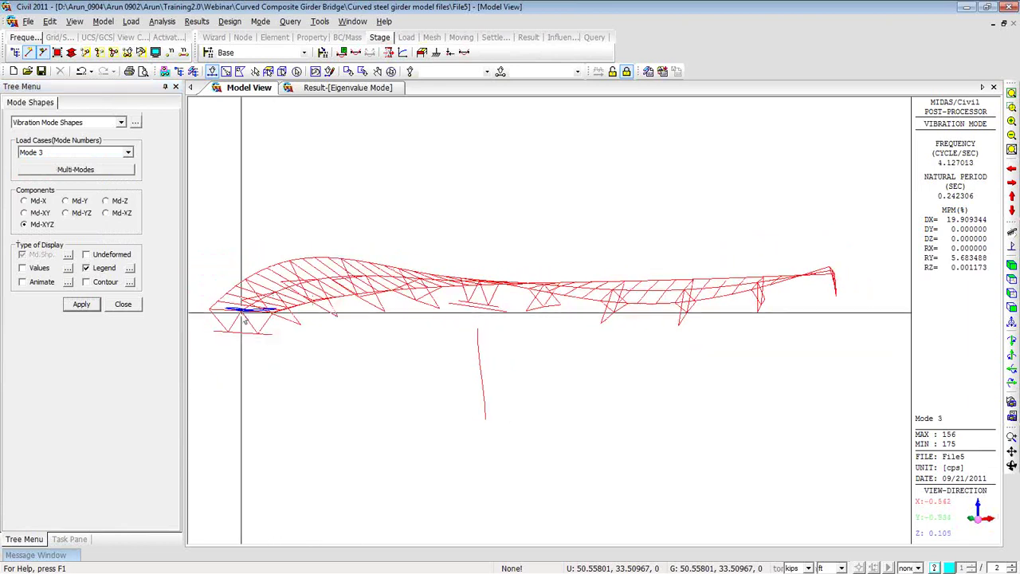
{"action": "middle_click_drag", "start_coordinate": [542, 342], "coordinate": [724, 333]}
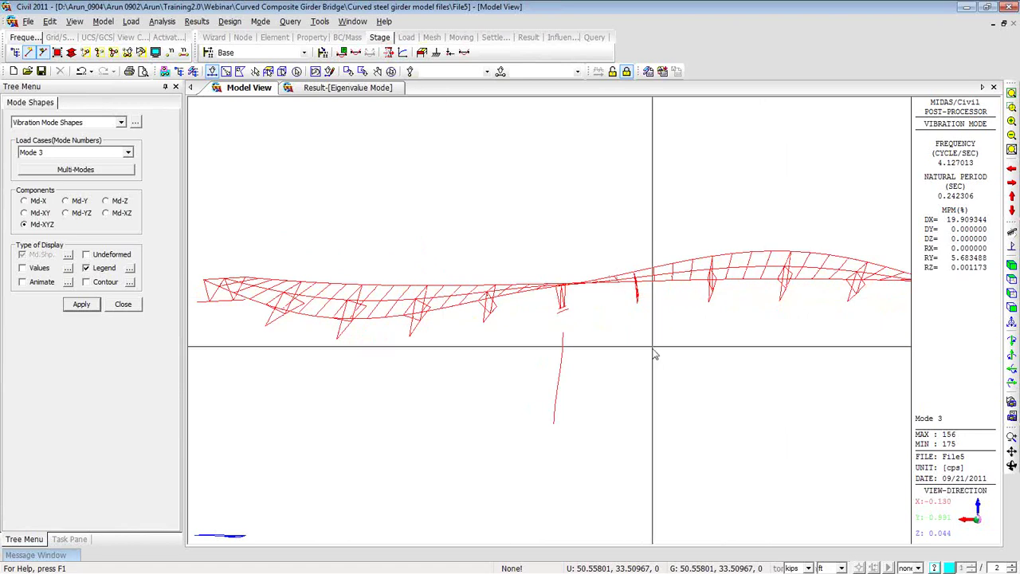
Check Mode 4's TRAN-Z participation masses in the eigenvalue mode result table
{"action": "middle_click_drag", "start_coordinate": [654, 355], "coordinate": [462, 358]}
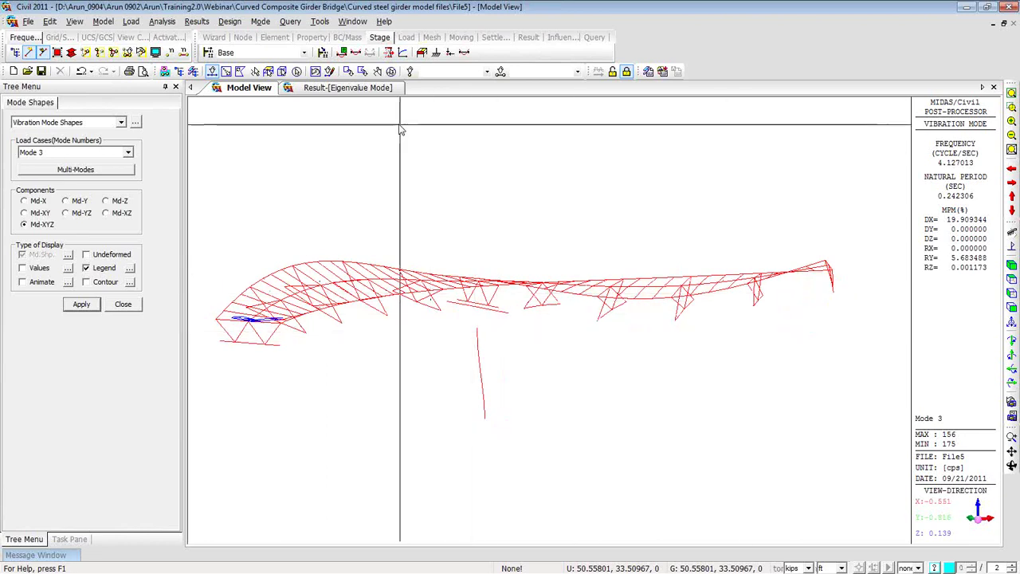
{"action": "left_click", "coordinate": [347, 88]}
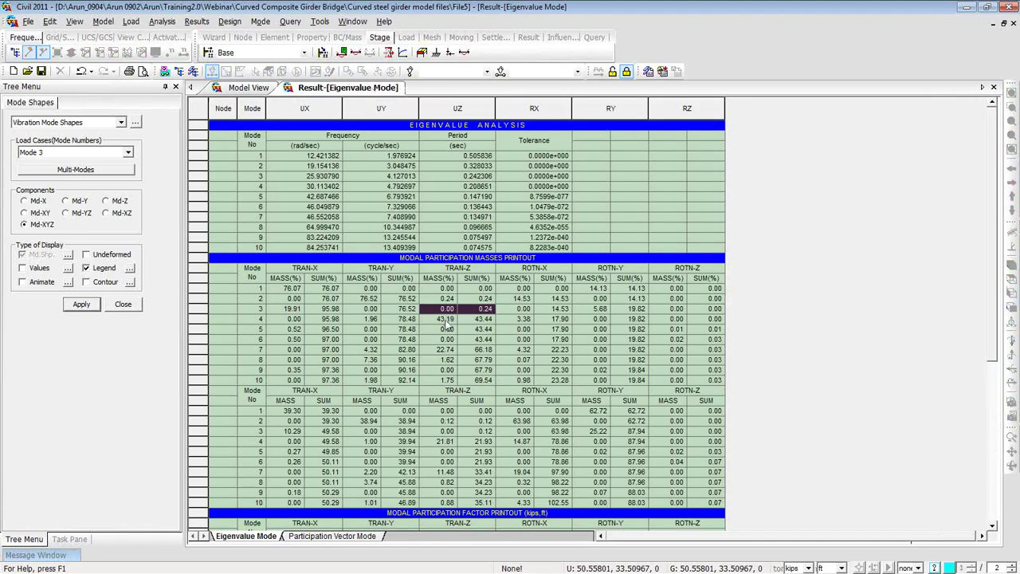
{"action": "left_click_drag", "start_coordinate": [447, 318], "coordinate": [482, 320]}
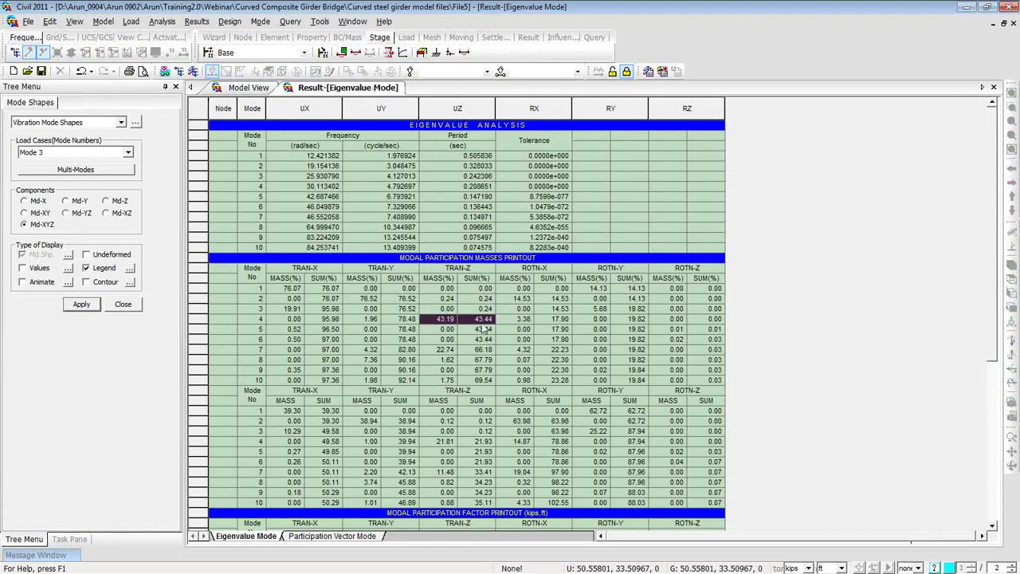
Display the Mode 4 vibration shape and examine the deck and pier deformation
{"action": "left_click", "coordinate": [243, 88]}
{"action": "left_click", "coordinate": [128, 152]}
{"action": "left_click", "coordinate": [109, 188]}
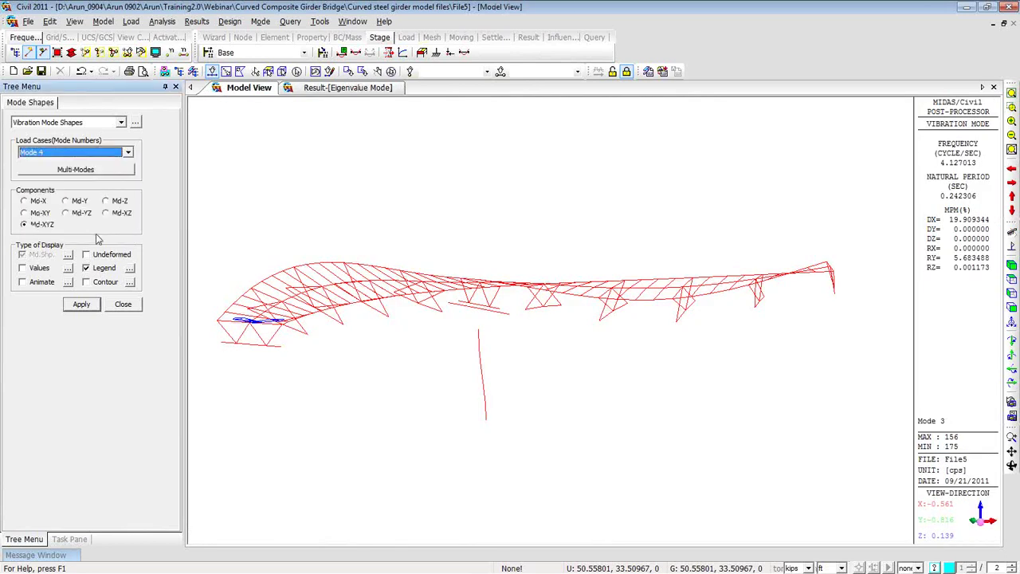
{"action": "left_click", "coordinate": [81, 305]}
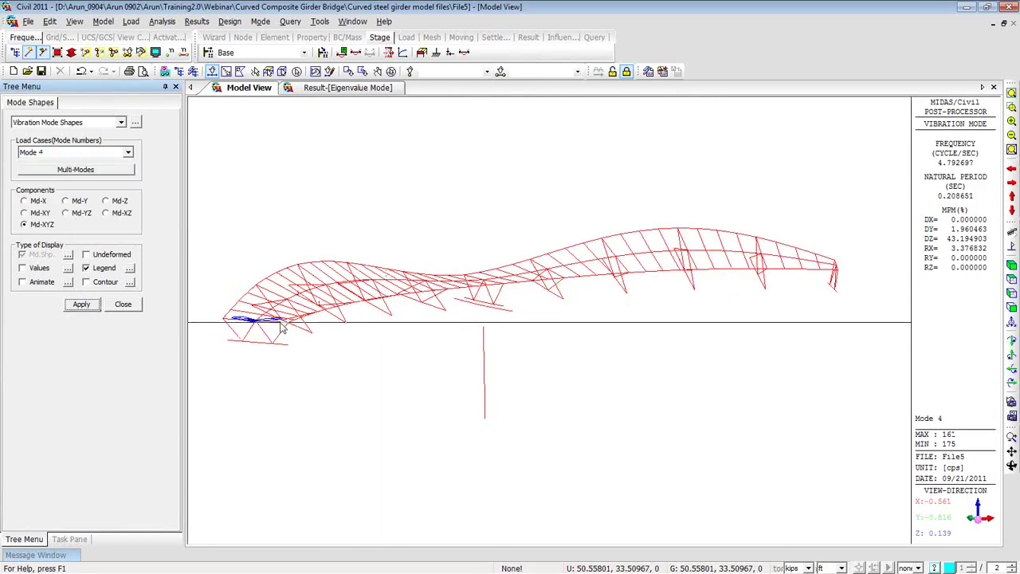
{"action": "mouse_move", "coordinate": [314, 335]}
{"action": "middle_mouse_down", "text": "ctrl"}
{"action": "mouse_move", "coordinate": [494, 330]}
{"action": "mouse_move", "coordinate": [314, 326]}
{"action": "middle_mouse_up", "text": "ctrl"}
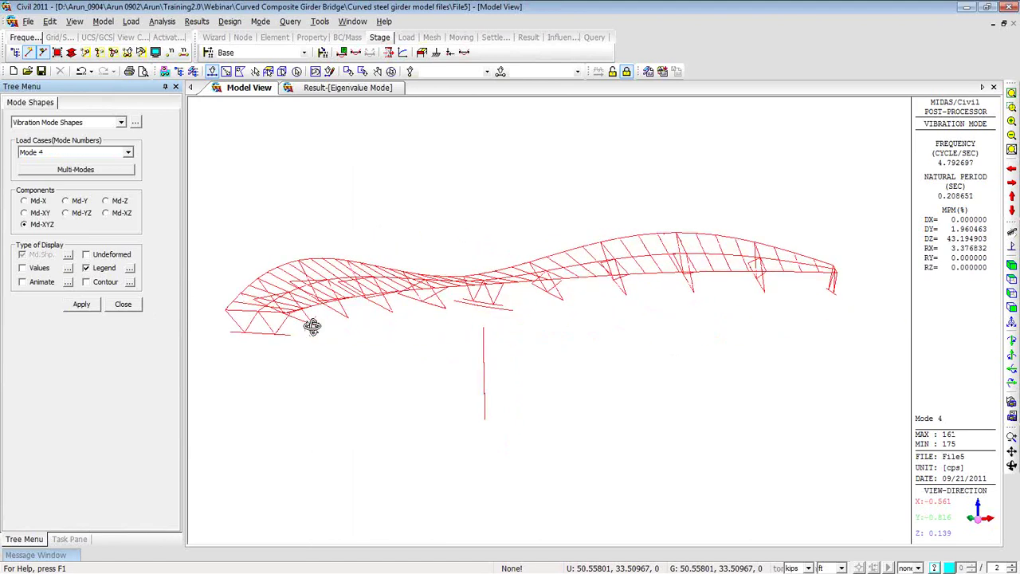
Compare the TRAN-Z participation masses of Modes 3 and 4 in the eigenvalue result table, and close the table
{"action": "left_click", "coordinate": [347, 87]}
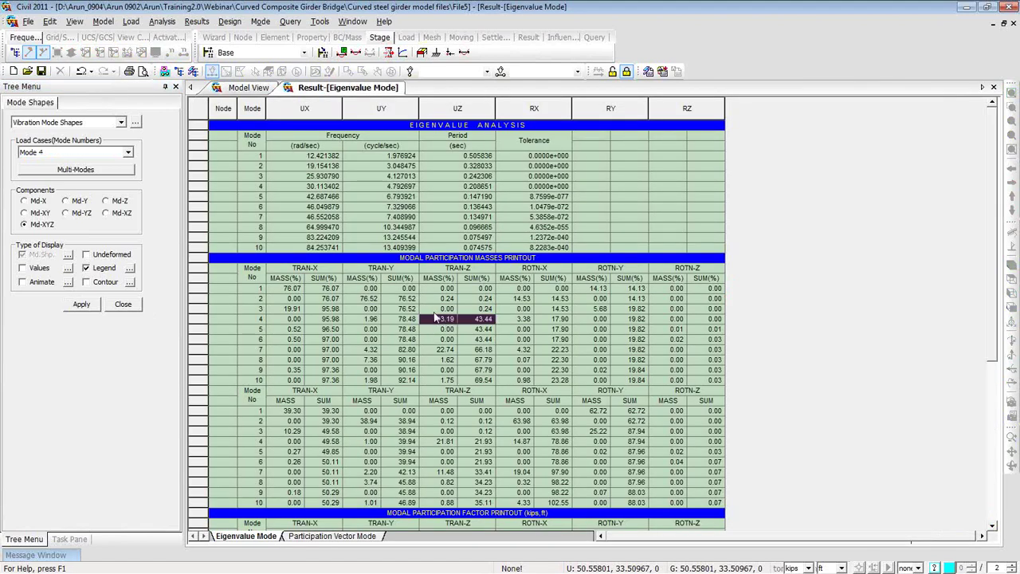
{"action": "left_click_drag", "start_coordinate": [440, 308], "coordinate": [465, 320]}
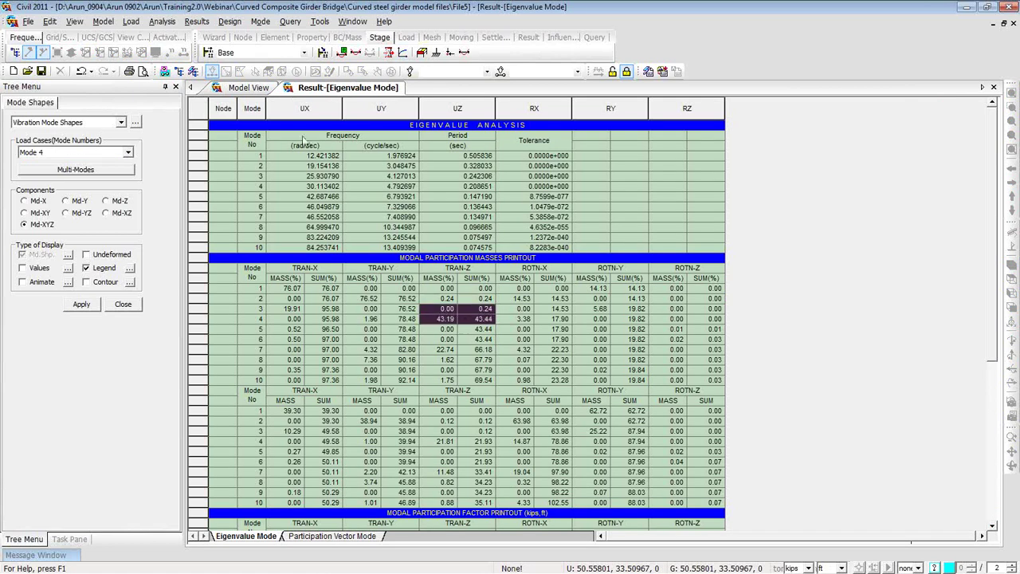
{"action": "left_click", "coordinate": [250, 88]}
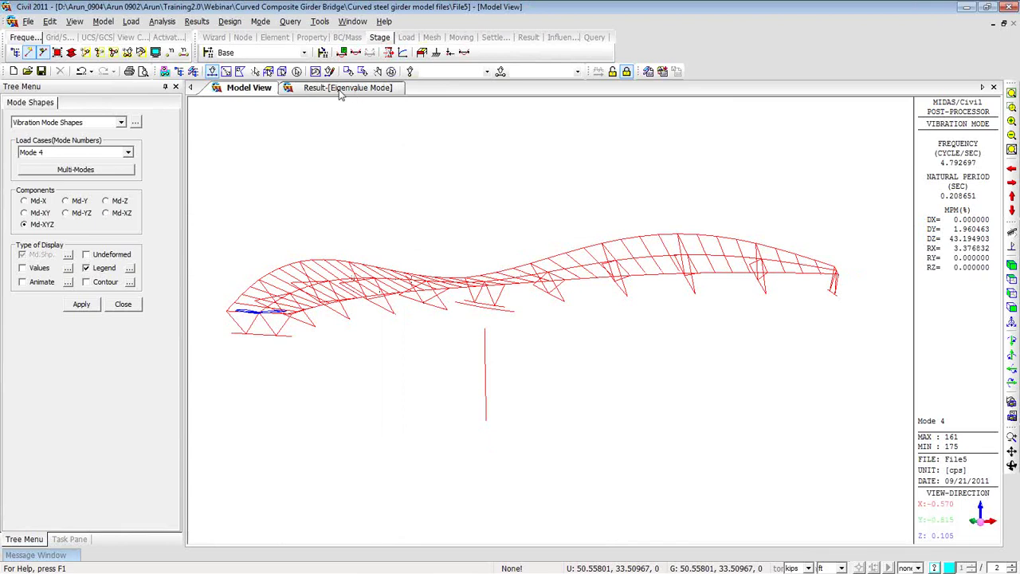
{"action": "left_click", "coordinate": [395, 88]}
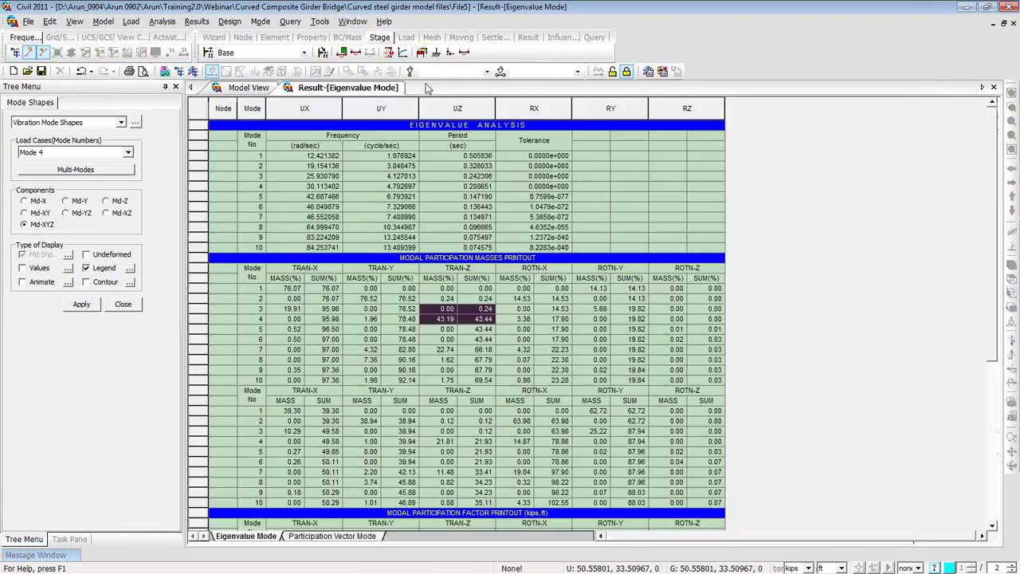
{"action": "left_click", "coordinate": [994, 87]}
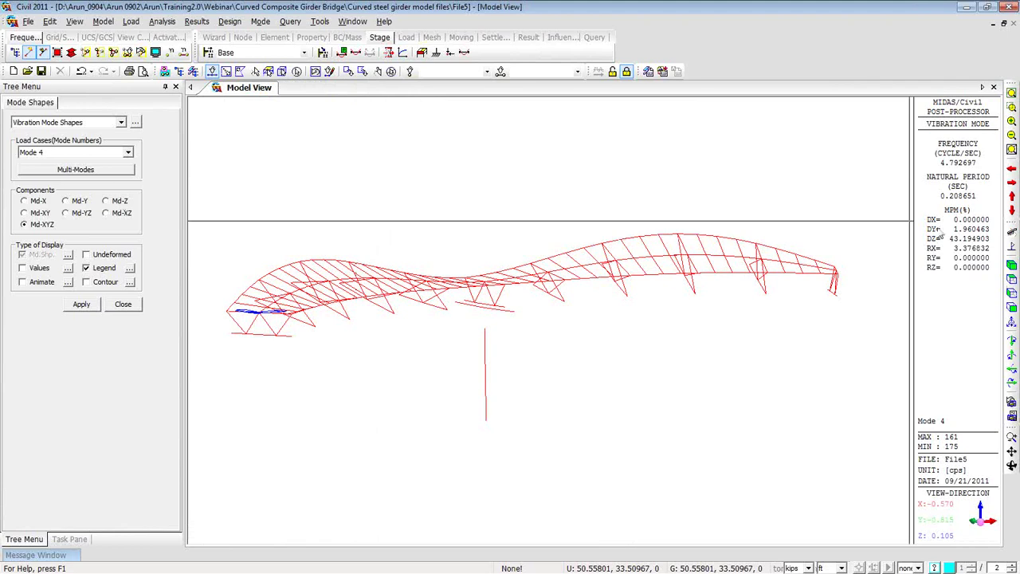
Orbit the model to a side view and select the pier cap and column elements with a window
{"action": "left_click", "coordinate": [1011, 268]}
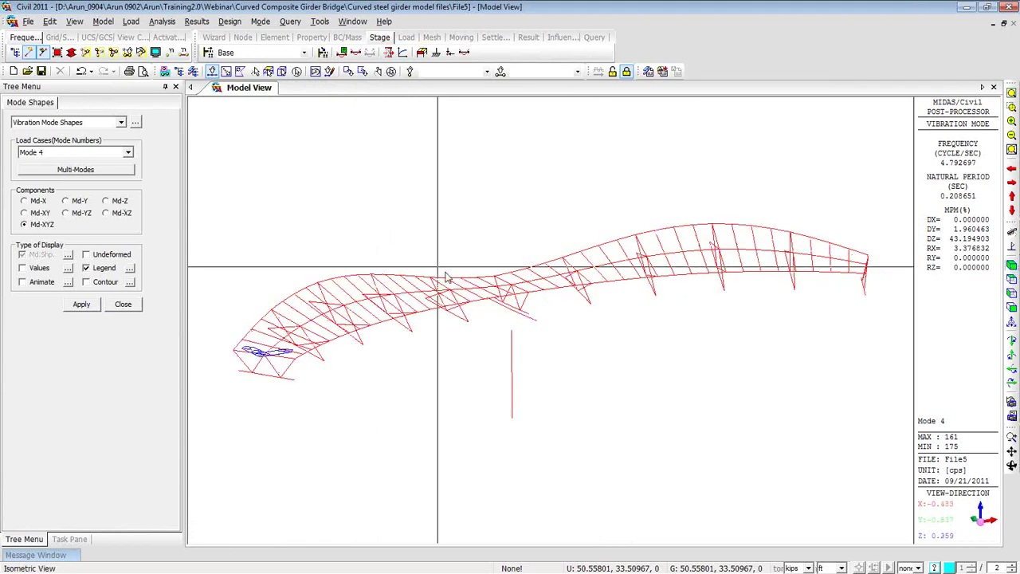
{"action": "middle_click_drag", "start_coordinate": [446, 278], "coordinate": [519, 319], "text": "ctrl"}
{"action": "left_click_drag", "start_coordinate": [518, 315], "coordinate": [567, 406]}
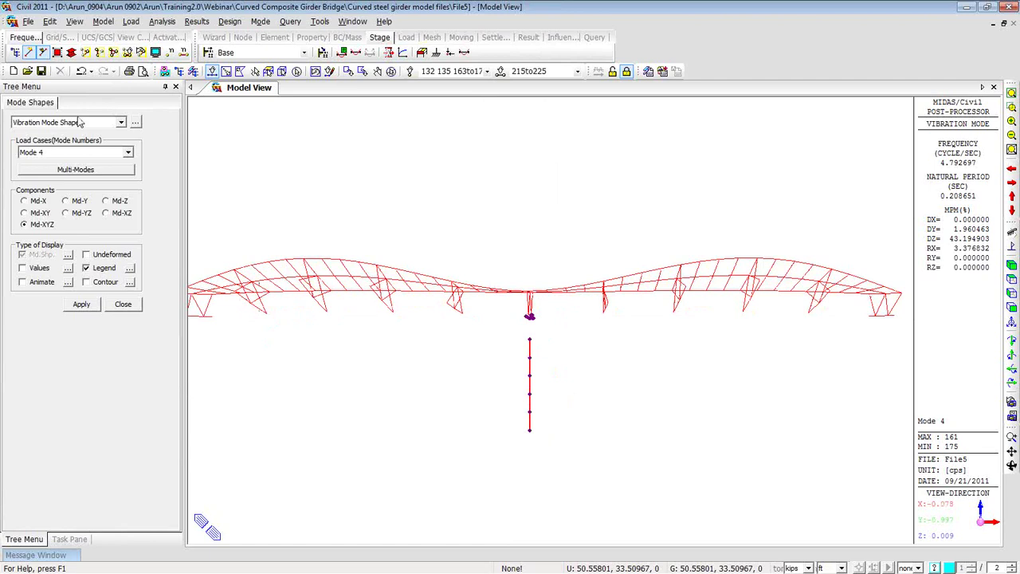
Turn off the vibration mode shape display and open the displacement contour results
{"action": "right_click", "coordinate": [263, 183]}
{"action": "mouse_move", "coordinate": [323, 205]}
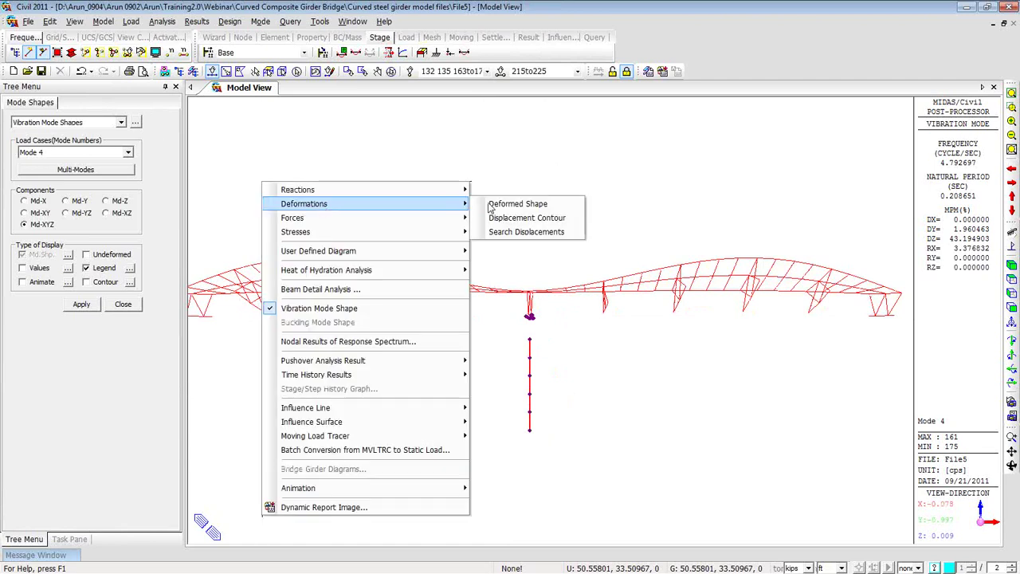
{"action": "left_click", "coordinate": [319, 307]}
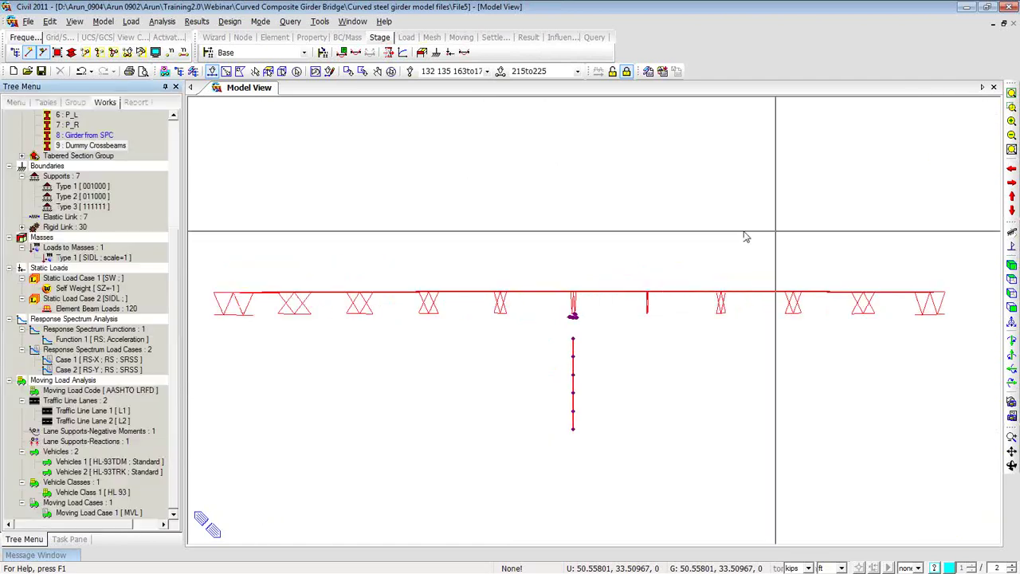
{"action": "right_click", "coordinate": [322, 153]}
{"action": "mouse_move", "coordinate": [367, 177]}
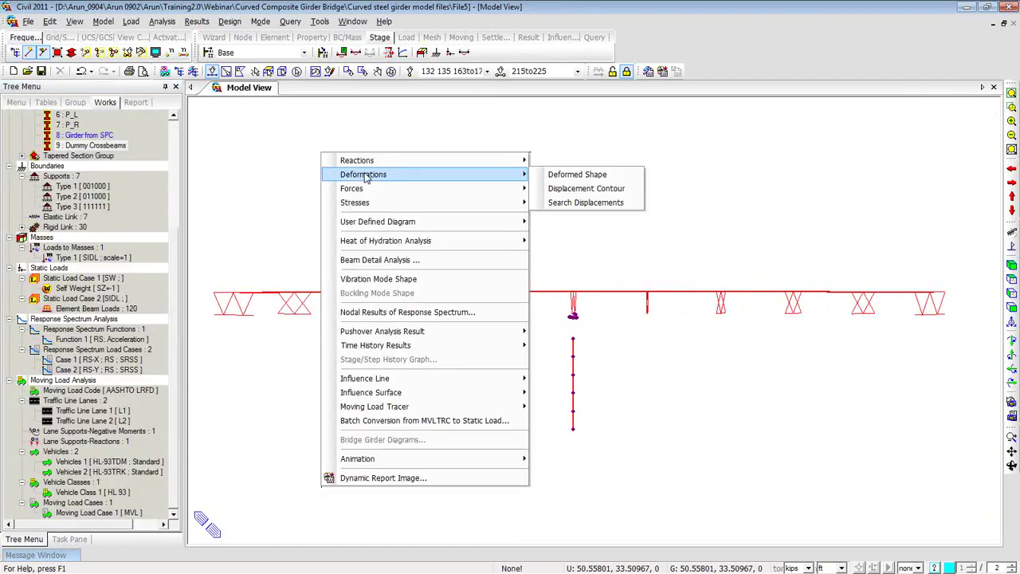
{"action": "left_click", "coordinate": [551, 190]}
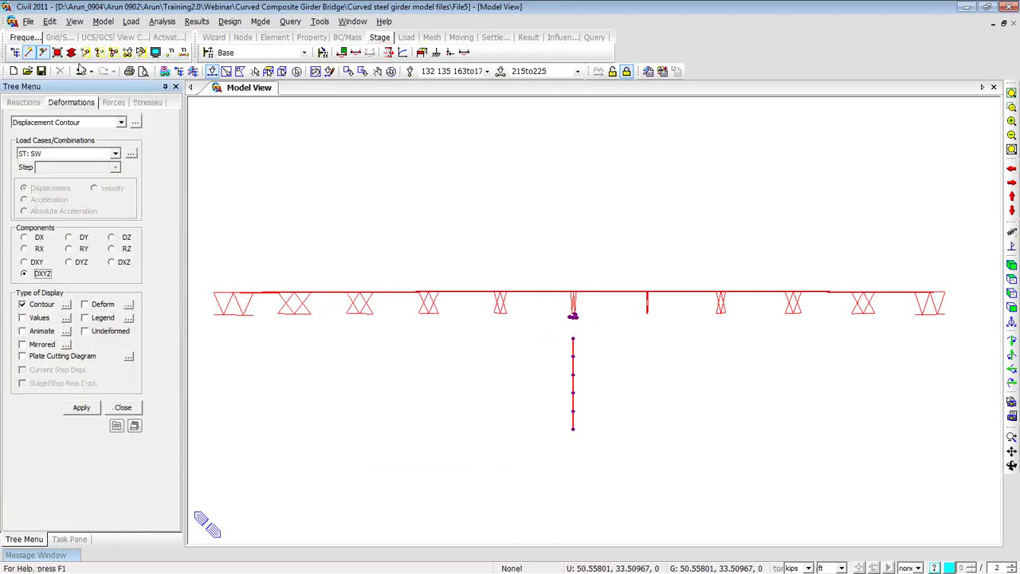
Activate only the selected pier elements and show them with their solid section shape
{"action": "left_click", "coordinate": [87, 53]}
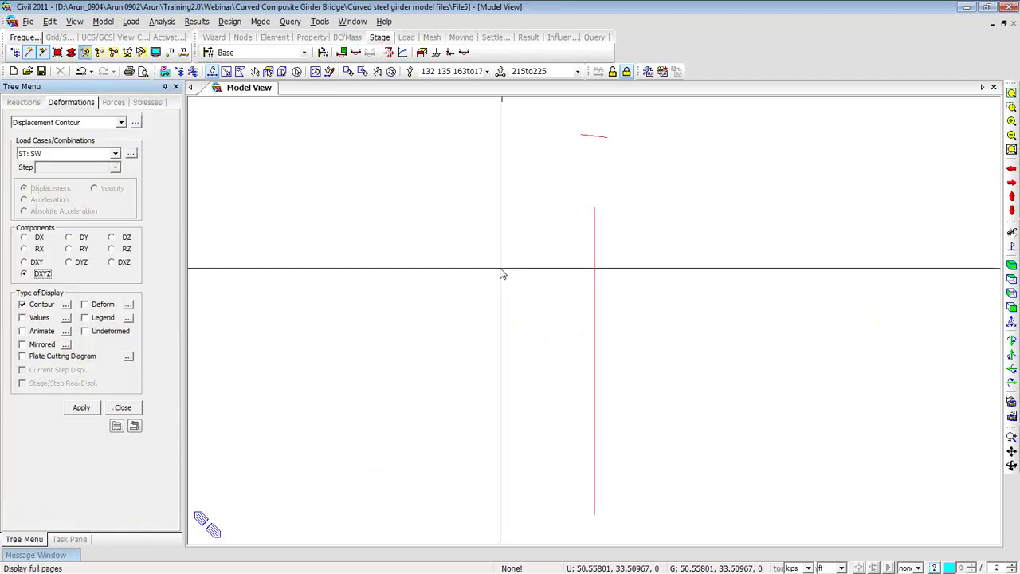
{"action": "left_click", "coordinate": [71, 52]}
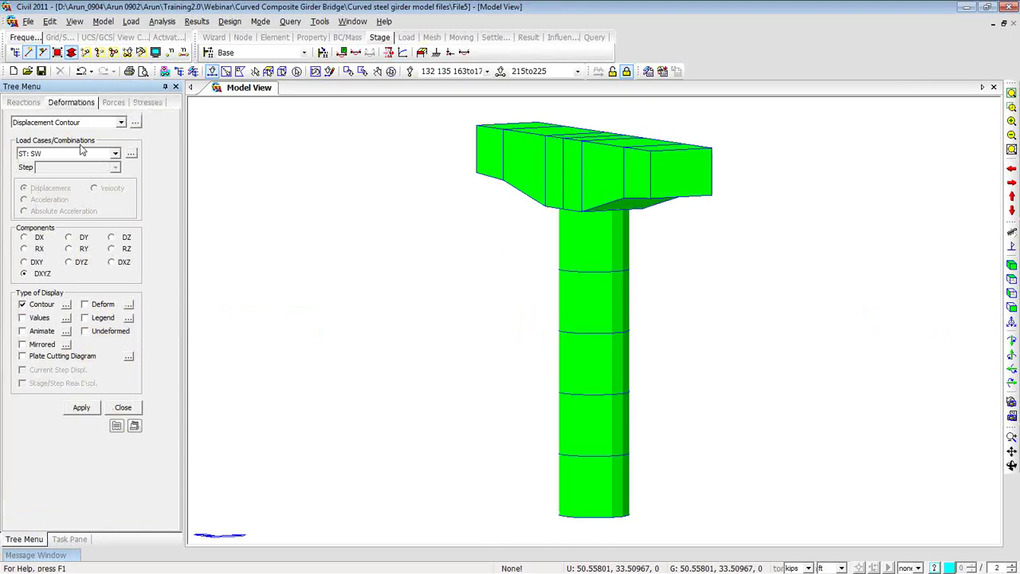
Display the pier's DXYZ displacement contour for load case RS-X with the deformed shape and legend, and examine it
{"action": "left_click", "coordinate": [74, 155]}
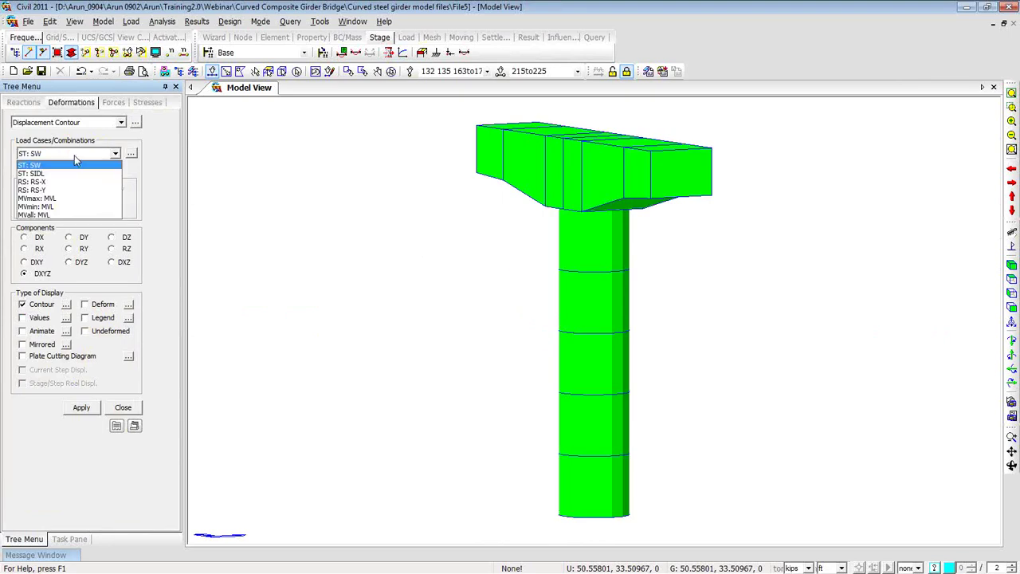
{"action": "left_click", "coordinate": [68, 186]}
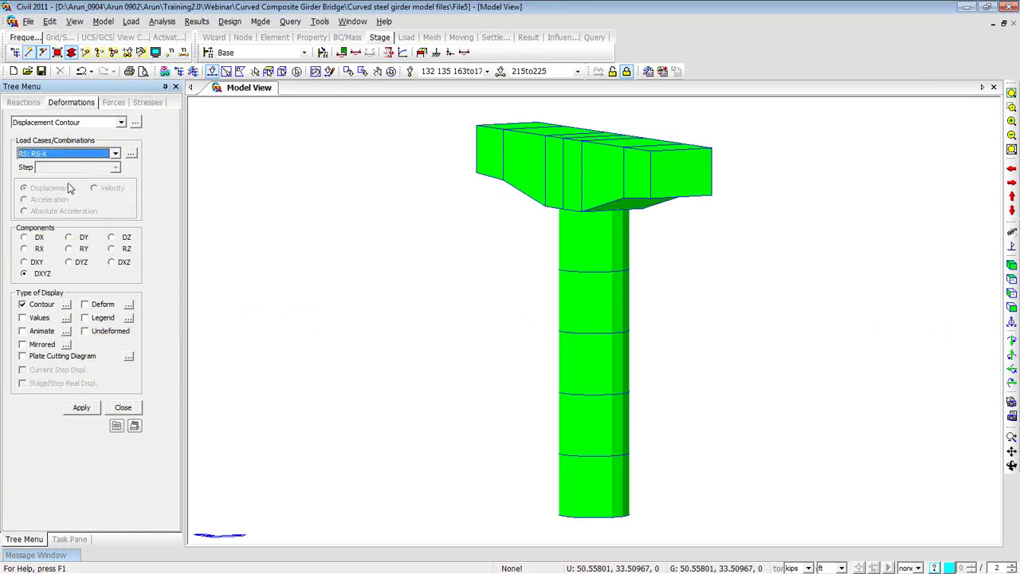
{"action": "left_click", "coordinate": [85, 304]}
{"action": "left_click", "coordinate": [86, 318]}
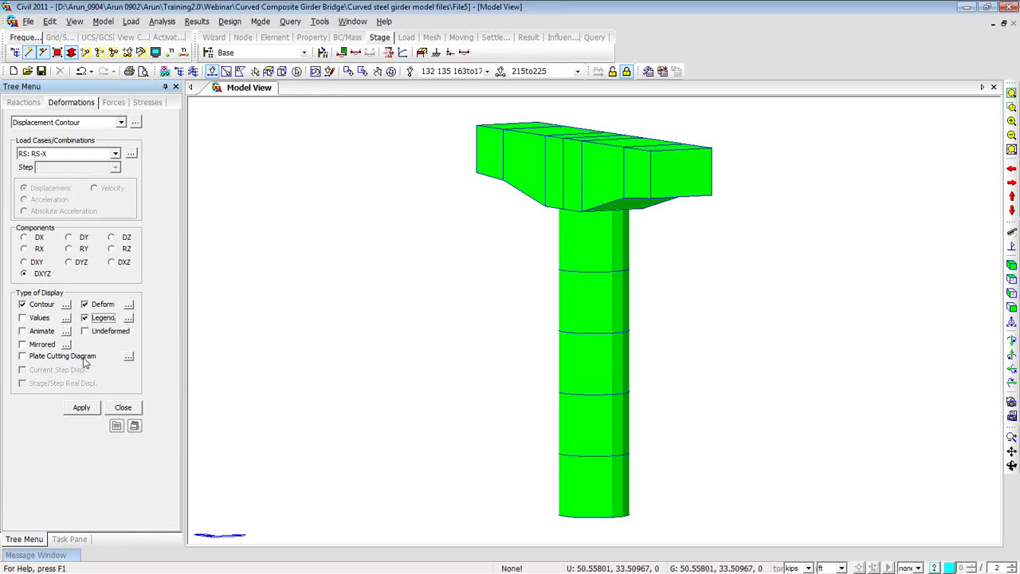
{"action": "left_click", "coordinate": [84, 414]}
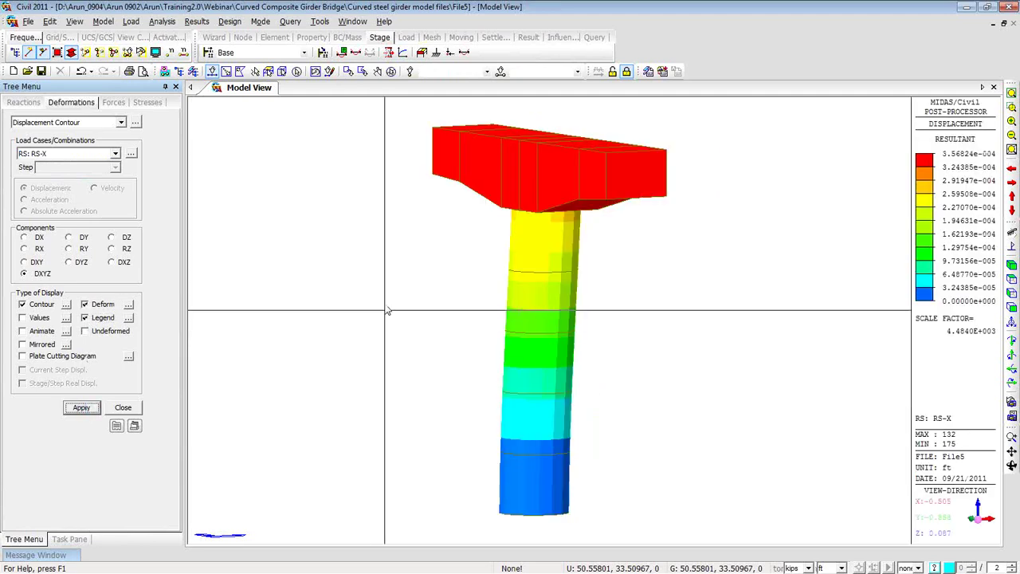
{"action": "middle_click_drag", "start_coordinate": [369, 342], "coordinate": [360, 303], "text": "ctrl"}
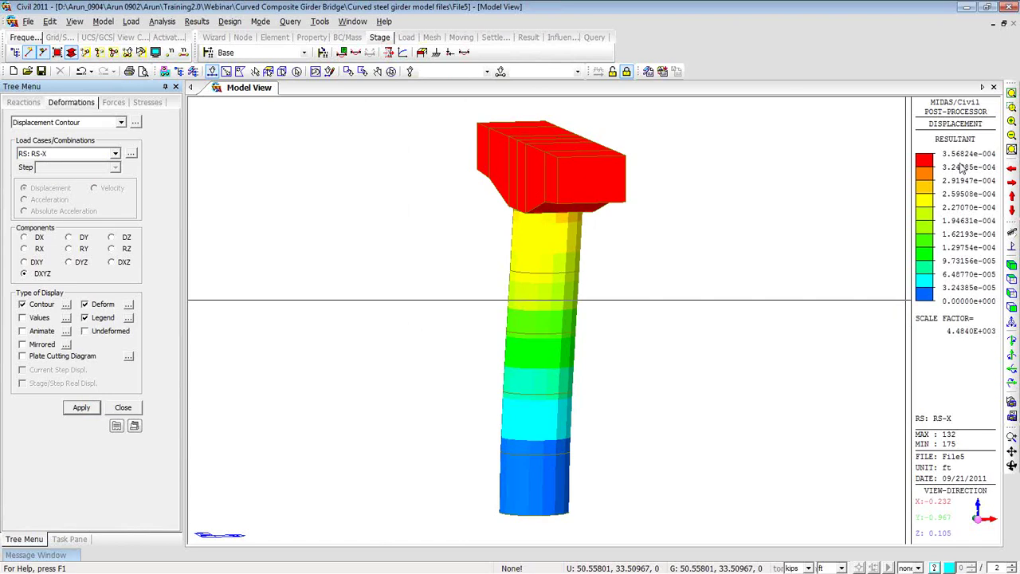
{"action": "middle_click_drag", "start_coordinate": [683, 257], "coordinate": [610, 250], "text": "ctrl"}
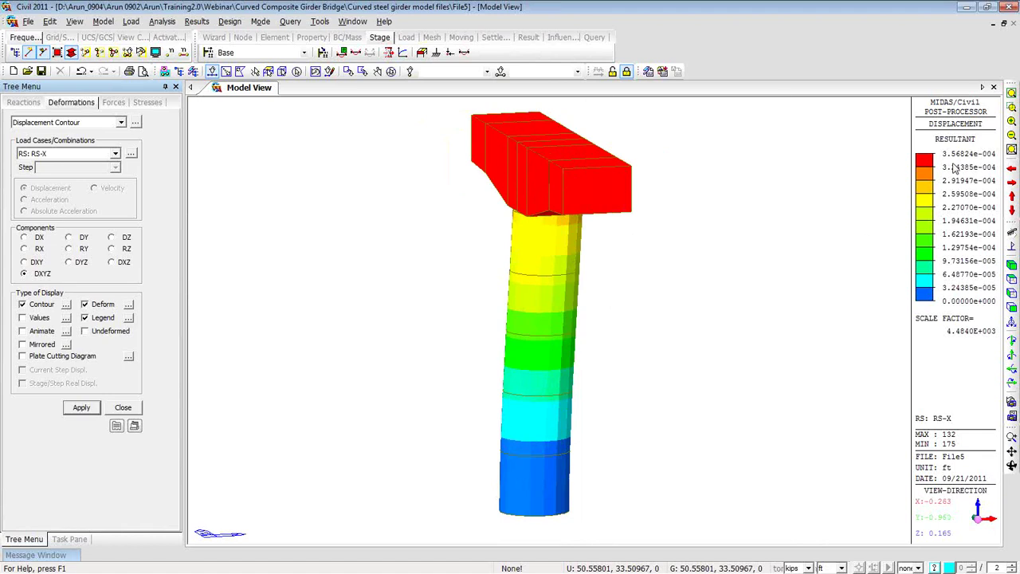
Change the length unit to inches and examine the pier's RS-X displacements
{"action": "left_click", "coordinate": [840, 568]}
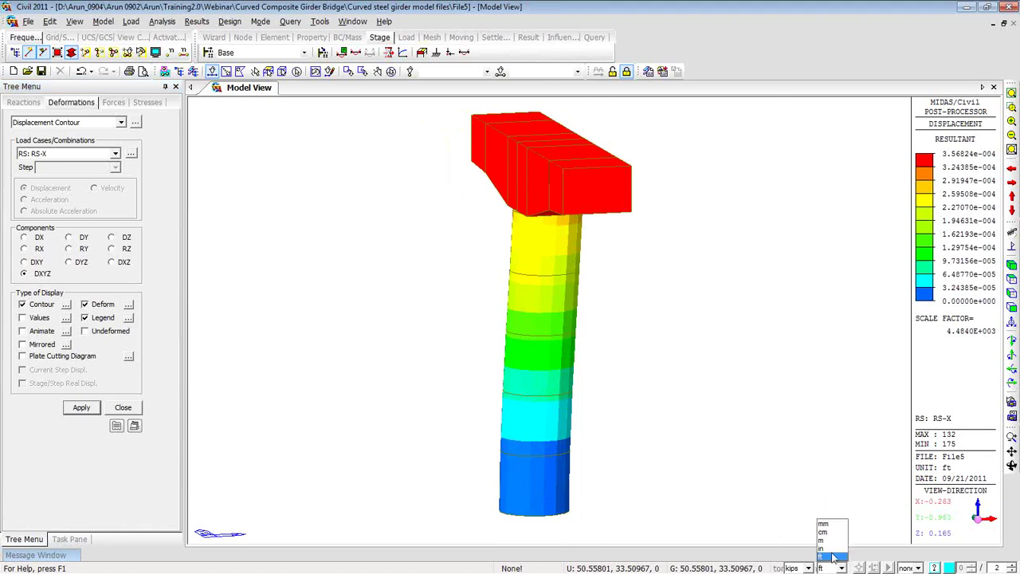
{"action": "left_click", "coordinate": [831, 550]}
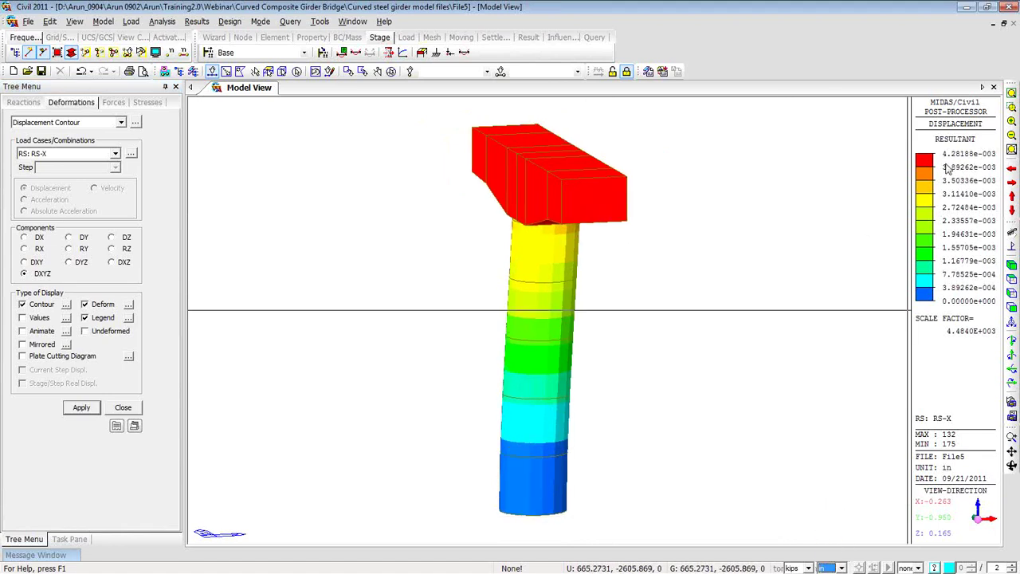
{"action": "middle_click_drag", "start_coordinate": [473, 221], "coordinate": [514, 226], "text": "ctrl"}
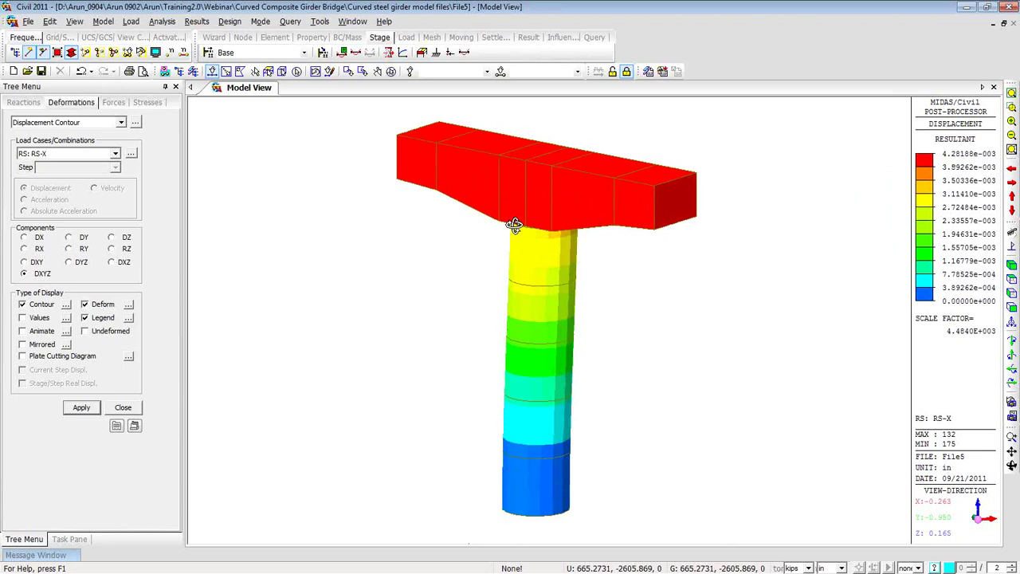
Display the pier's displacement contour for load case RS-Y and examine its deformation
{"action": "left_click", "coordinate": [88, 157]}
{"action": "left_click", "coordinate": [82, 191]}
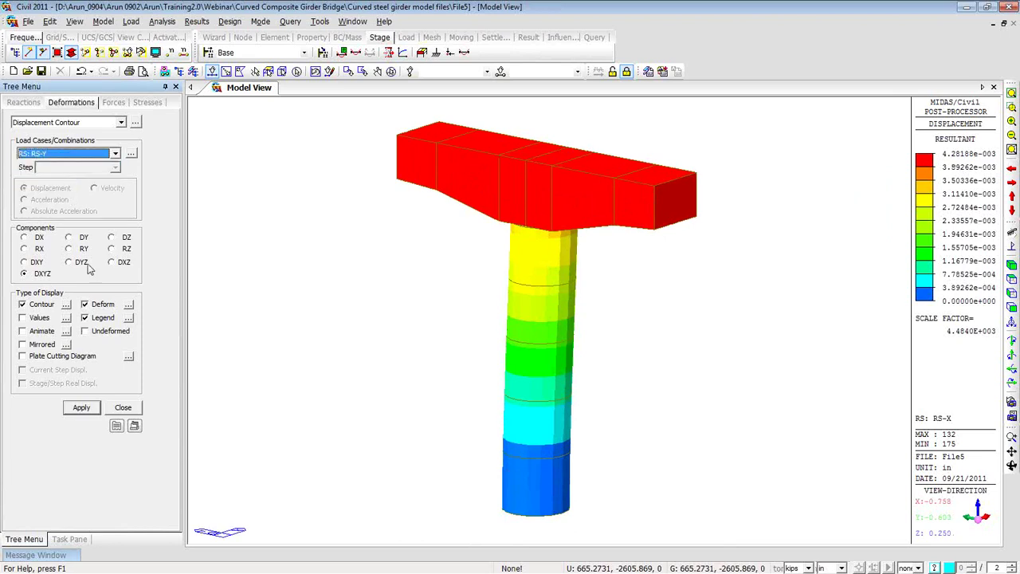
{"action": "left_click", "coordinate": [82, 408]}
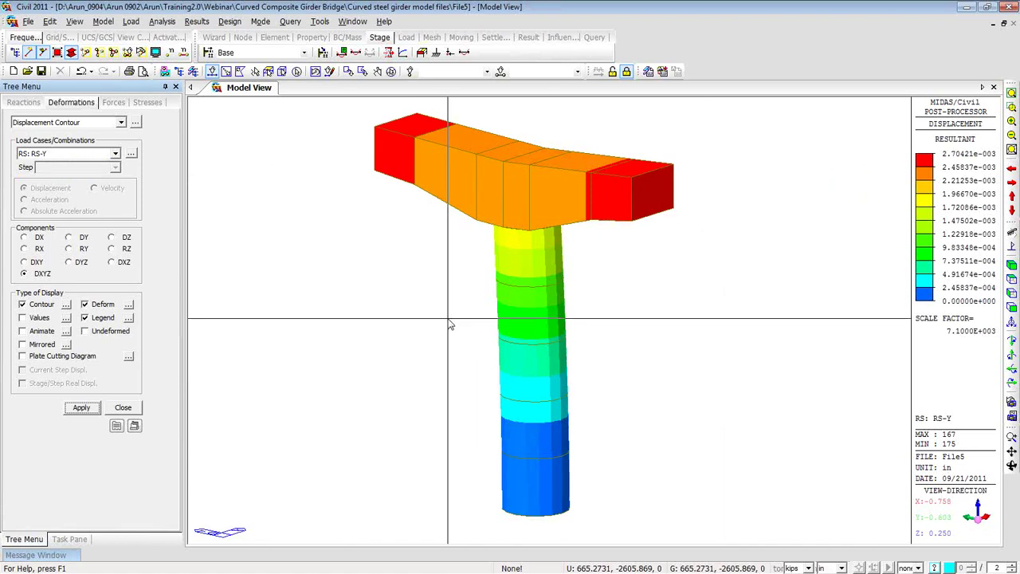
{"action": "middle_click_drag", "start_coordinate": [517, 243], "coordinate": [517, 277]}
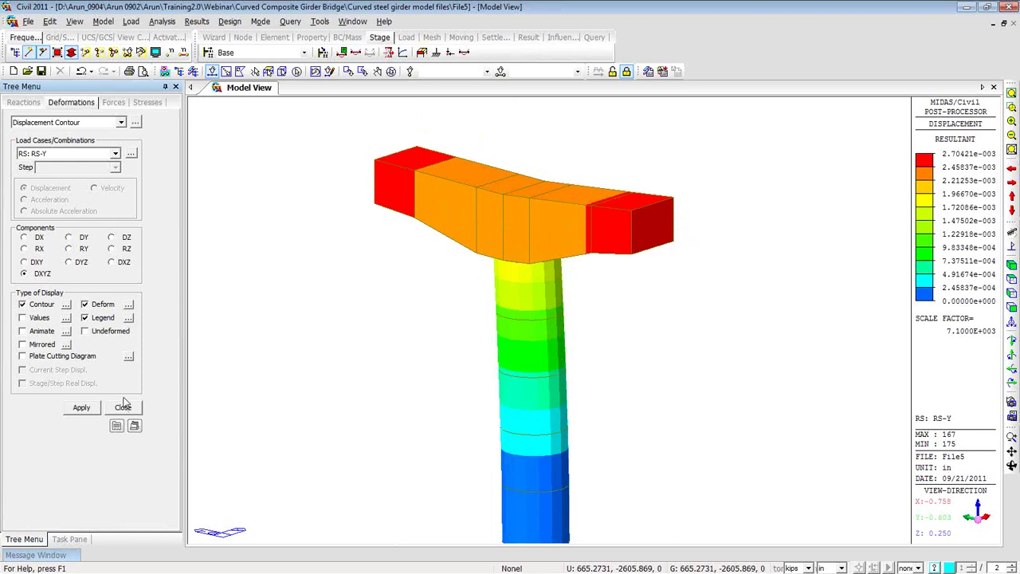
Activate the whole bridge model and set the deformation scale factor of the RS-Y contour to 0.5
{"action": "left_click", "coordinate": [114, 51]}
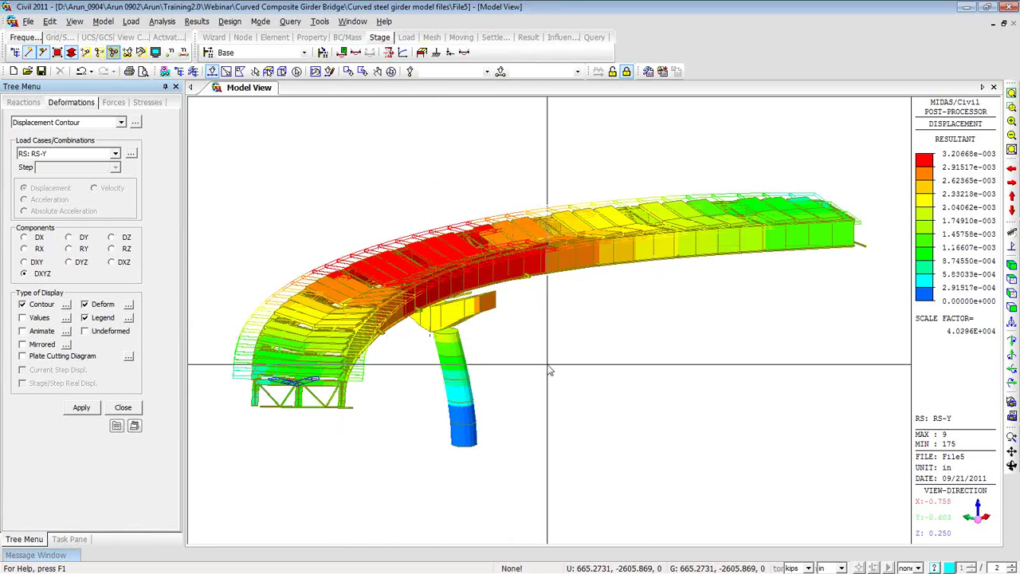
{"action": "left_click", "coordinate": [128, 305]}
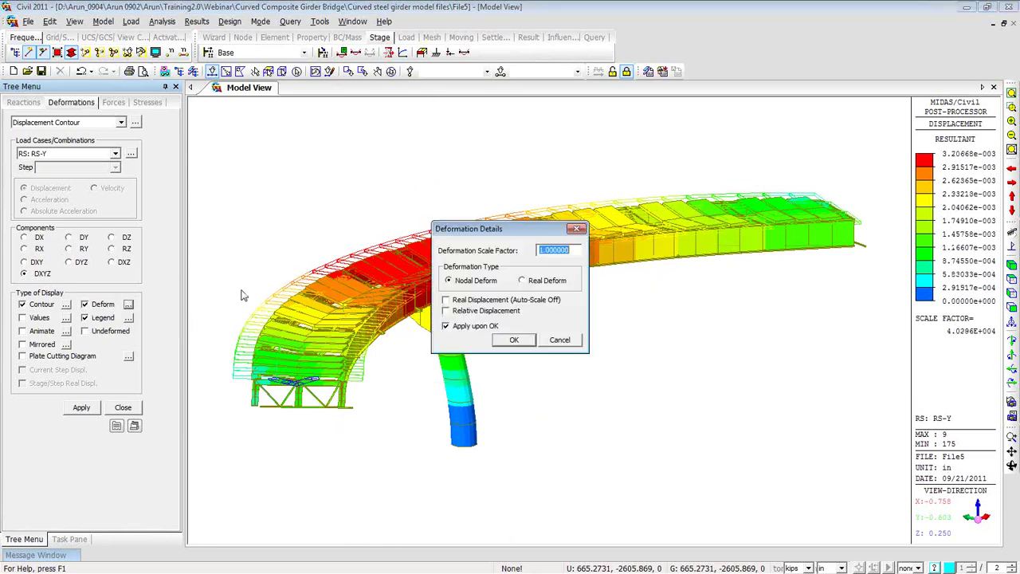
{"action": "type", "text": "0.5"}
{"action": "left_click", "coordinate": [526, 339]}
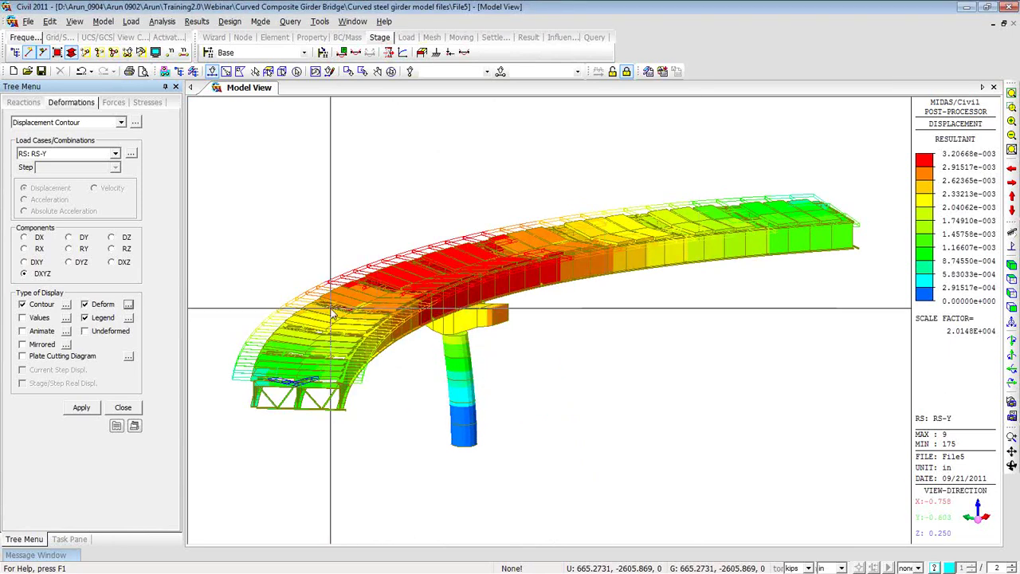
Minimize the File5 model's program window
{"action": "left_click", "coordinate": [964, 10]}
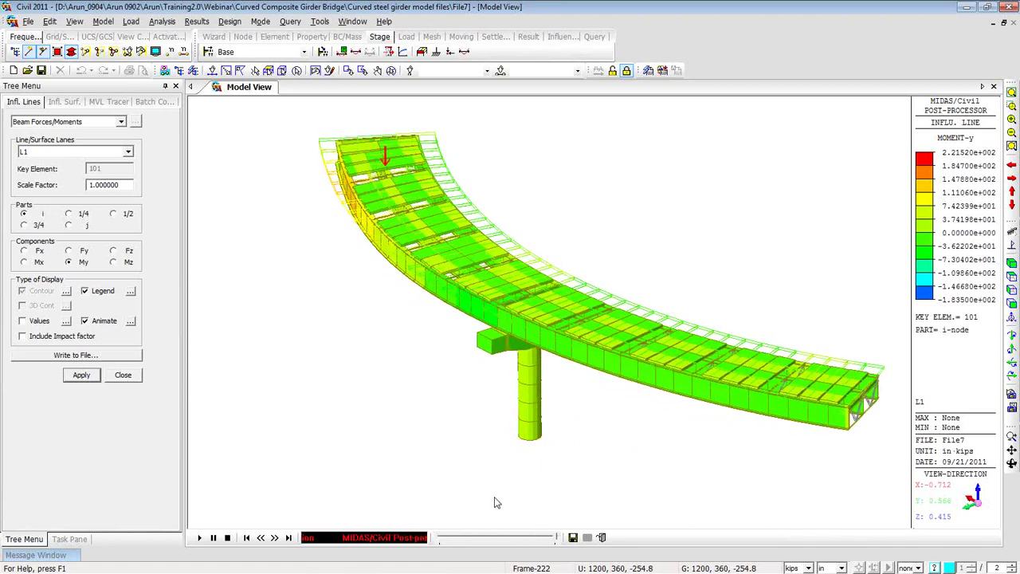
Close the animation of the beam My influence line for lane L1 in the File7 model
{"action": "left_click", "coordinate": [602, 537]}
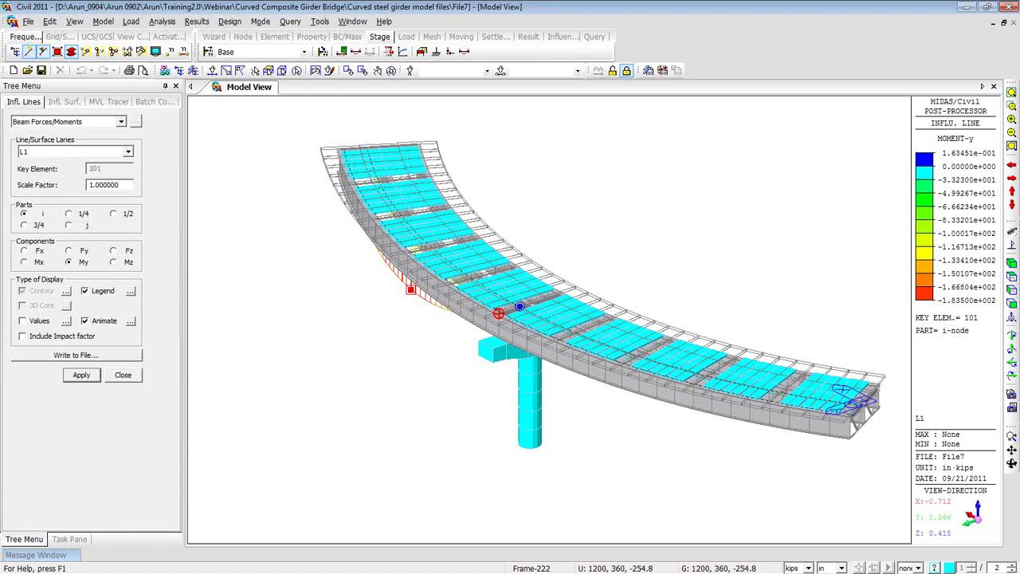
Switch to the Steel Composite Curved Bridge tutorial in PowerPoint and start the slide show from its closing slide, number 50
{"action": "key", "text": "alt+Tab"}
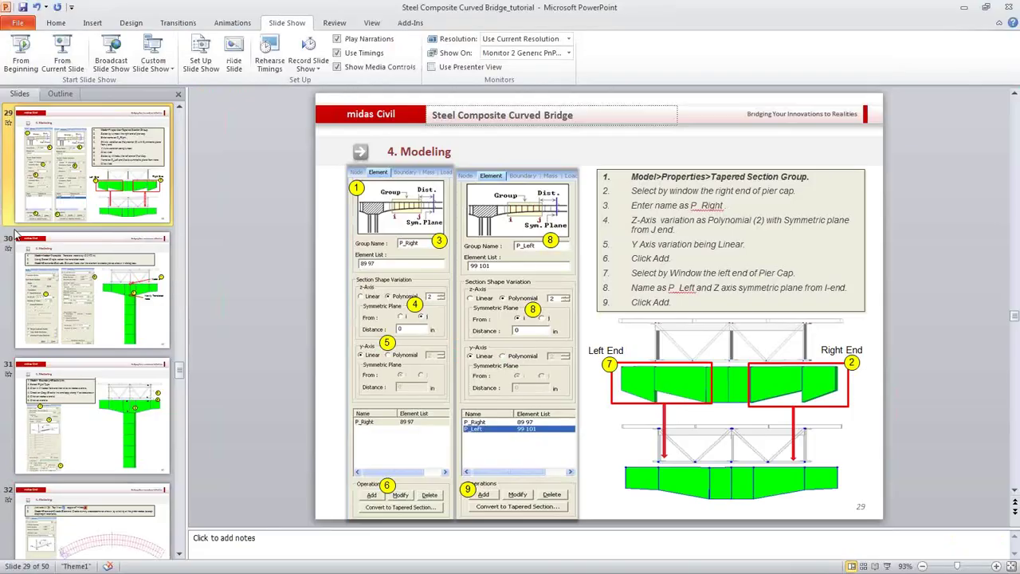
{"action": "scroll", "coordinate": [111, 255], "scroll_direction": "down", "scroll_amount": 3}
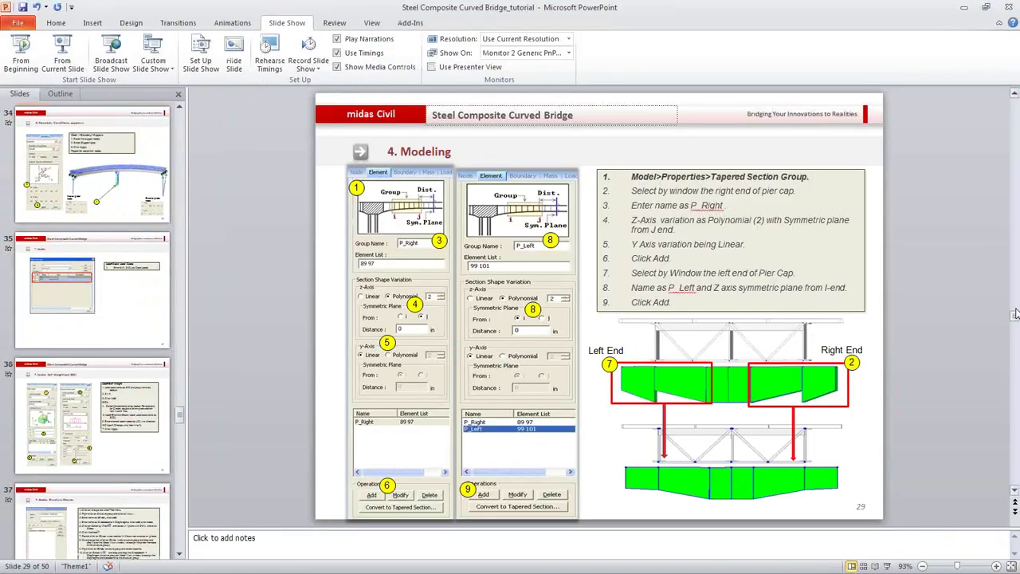
{"action": "left_click_drag", "start_coordinate": [1014, 316], "coordinate": [467, 279]}
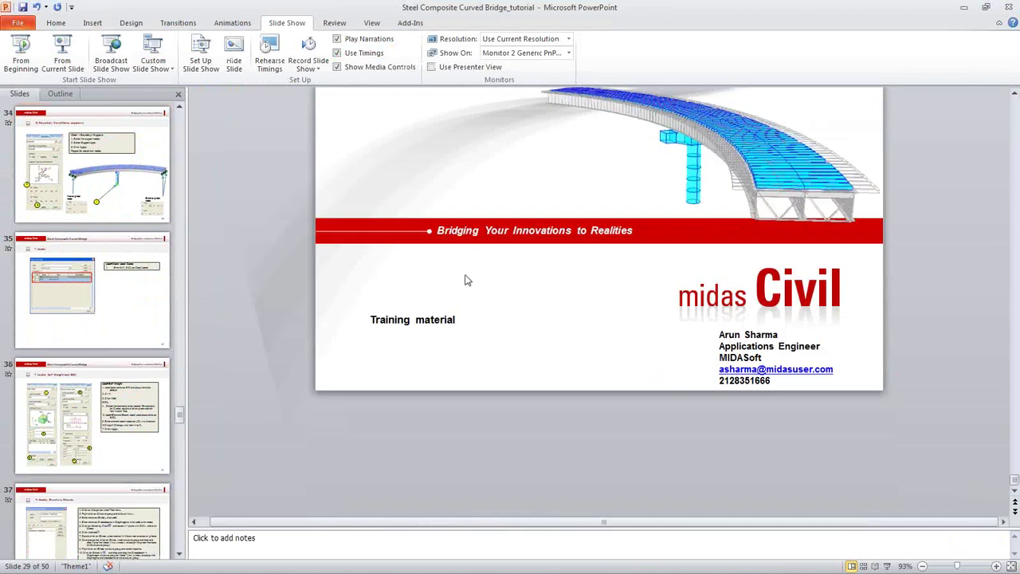
{"action": "left_click", "coordinate": [476, 249]}
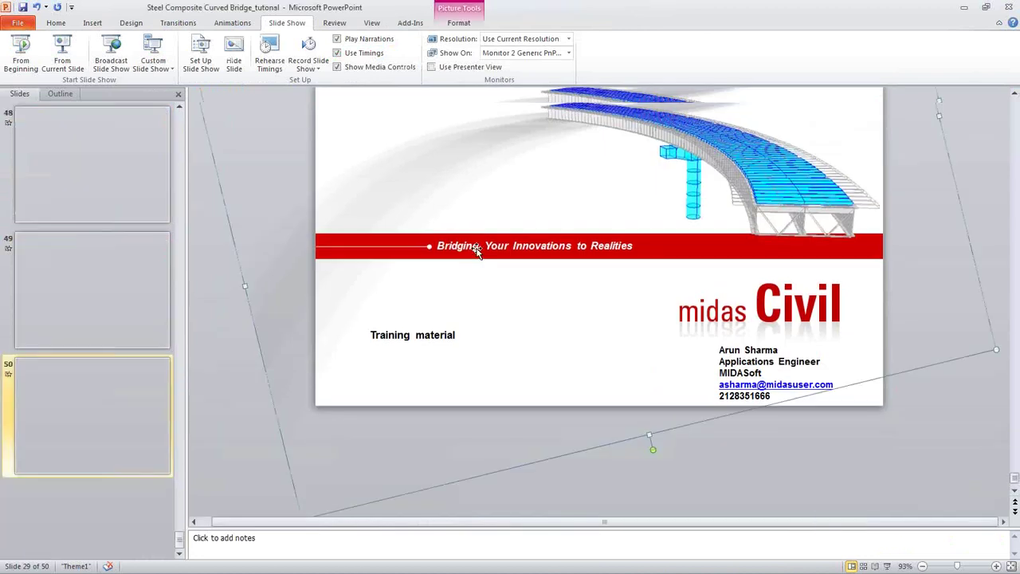
{"action": "left_click", "coordinate": [68, 62]}
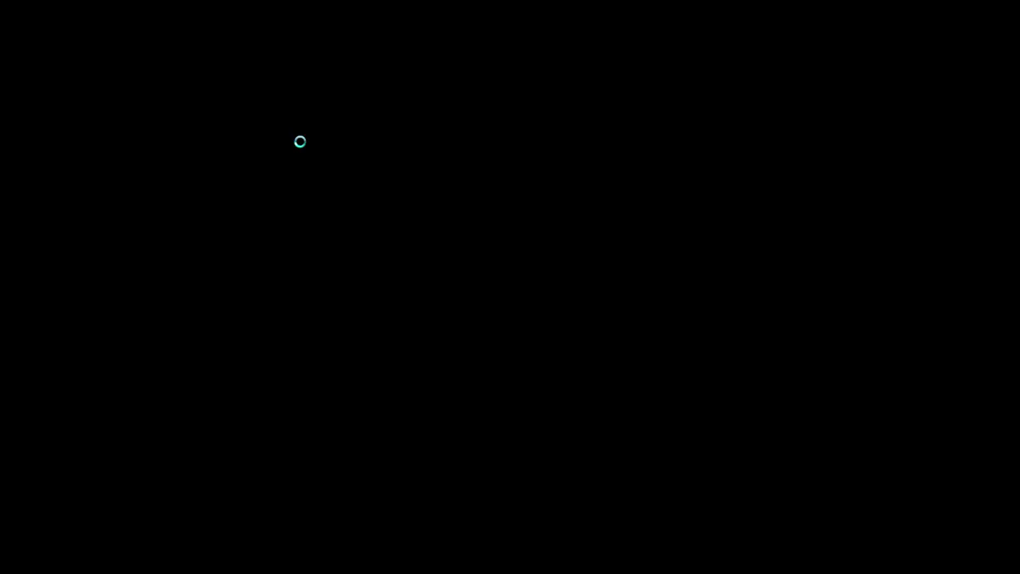